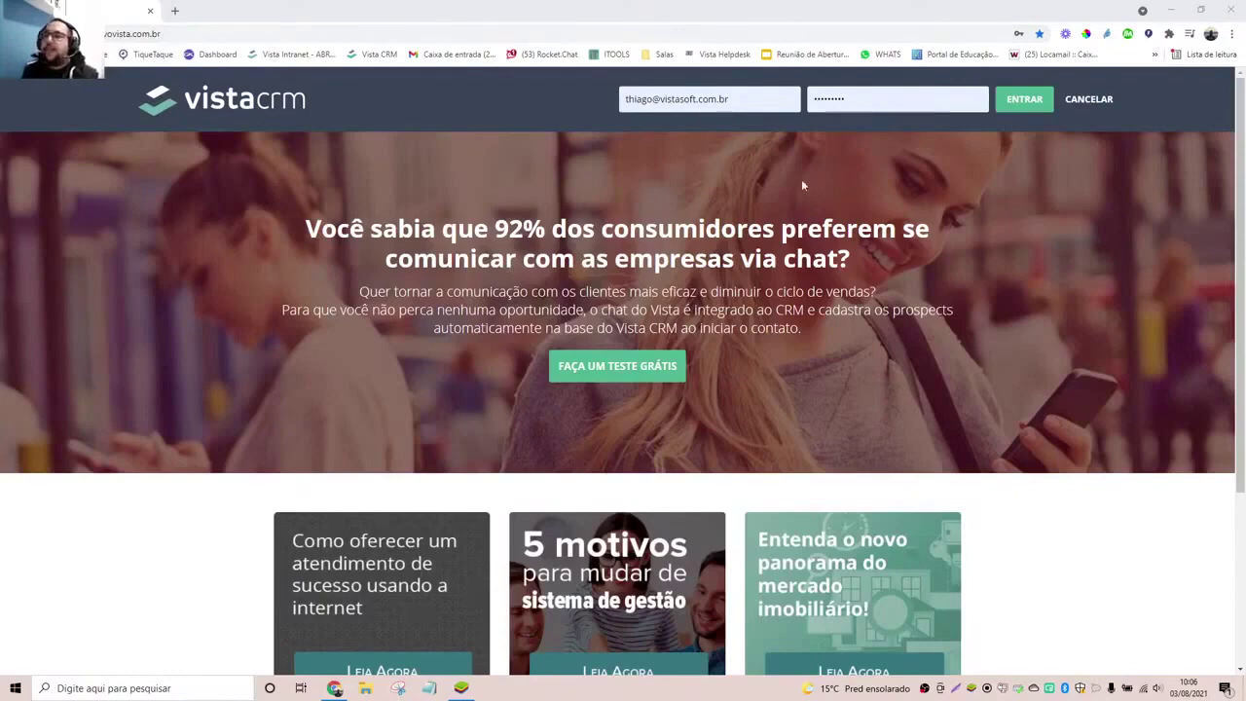
- Open the Vista support chat from the page footer to view its login form, and close the chat window
scroll(802, 184, down, 3)
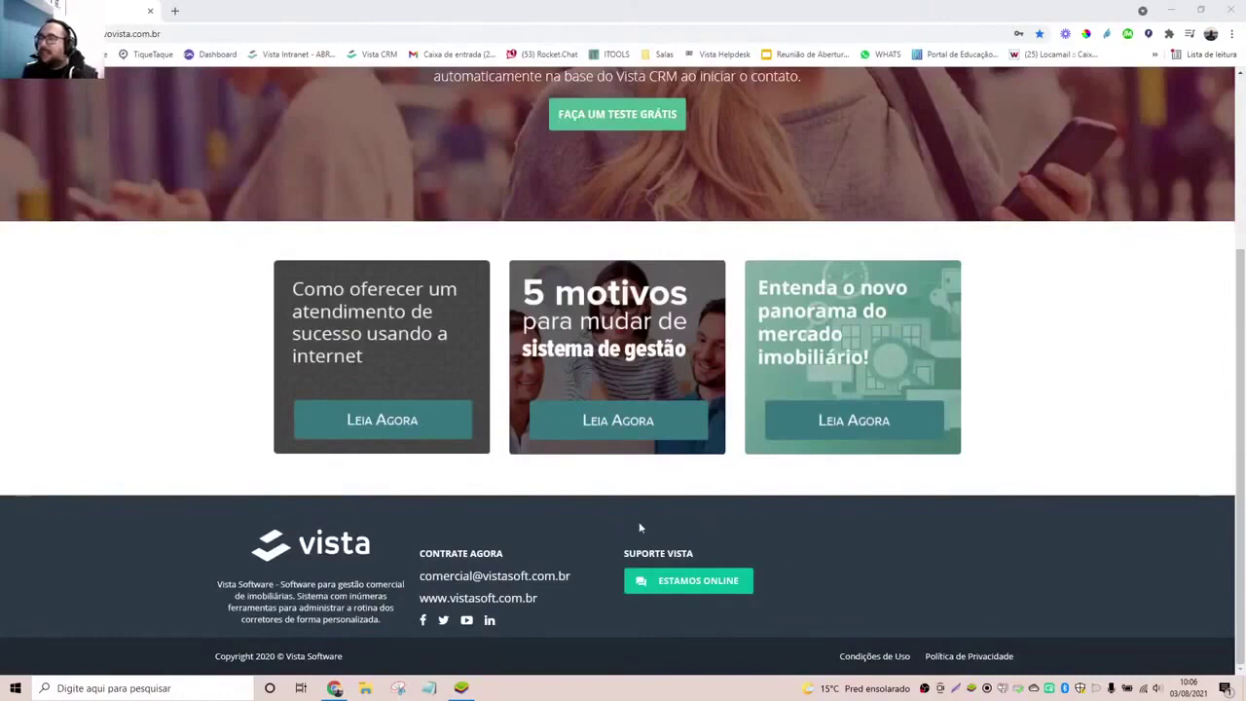
click(655, 583)
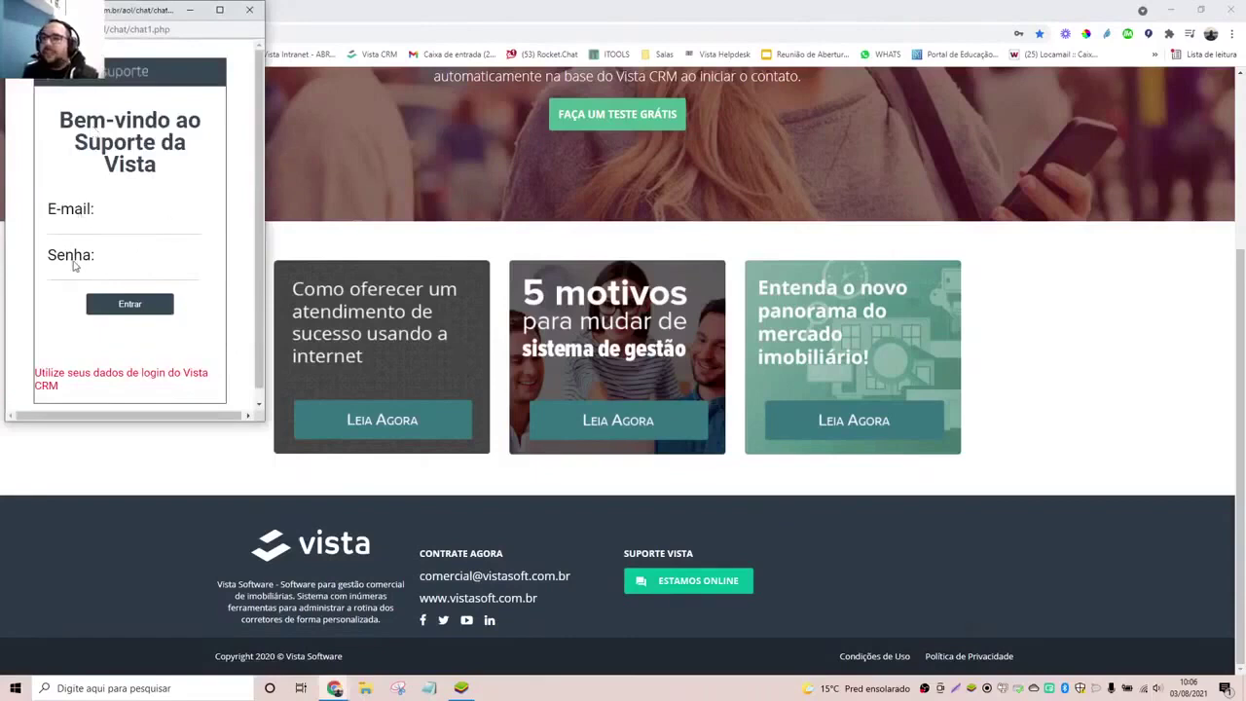
click(249, 10)
scroll(930, 326, up, 3)
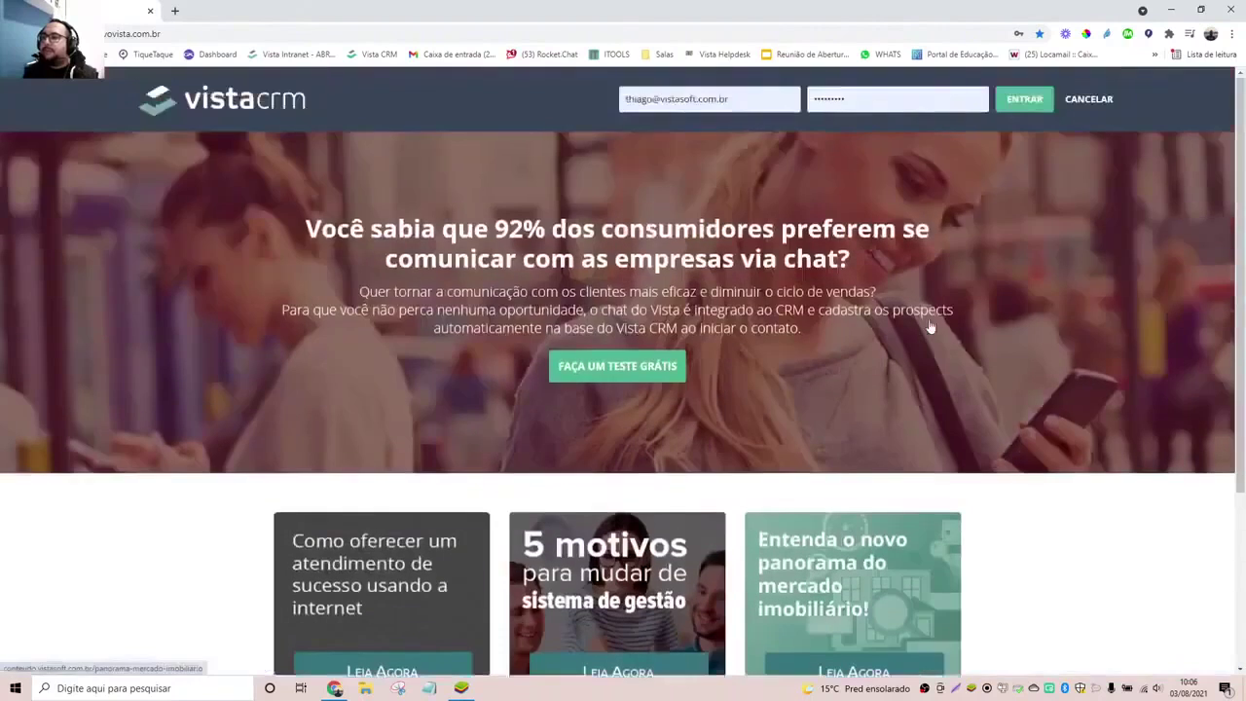
- Sign in to Vista CRM with the saved access e-mail and password
click(937, 102)
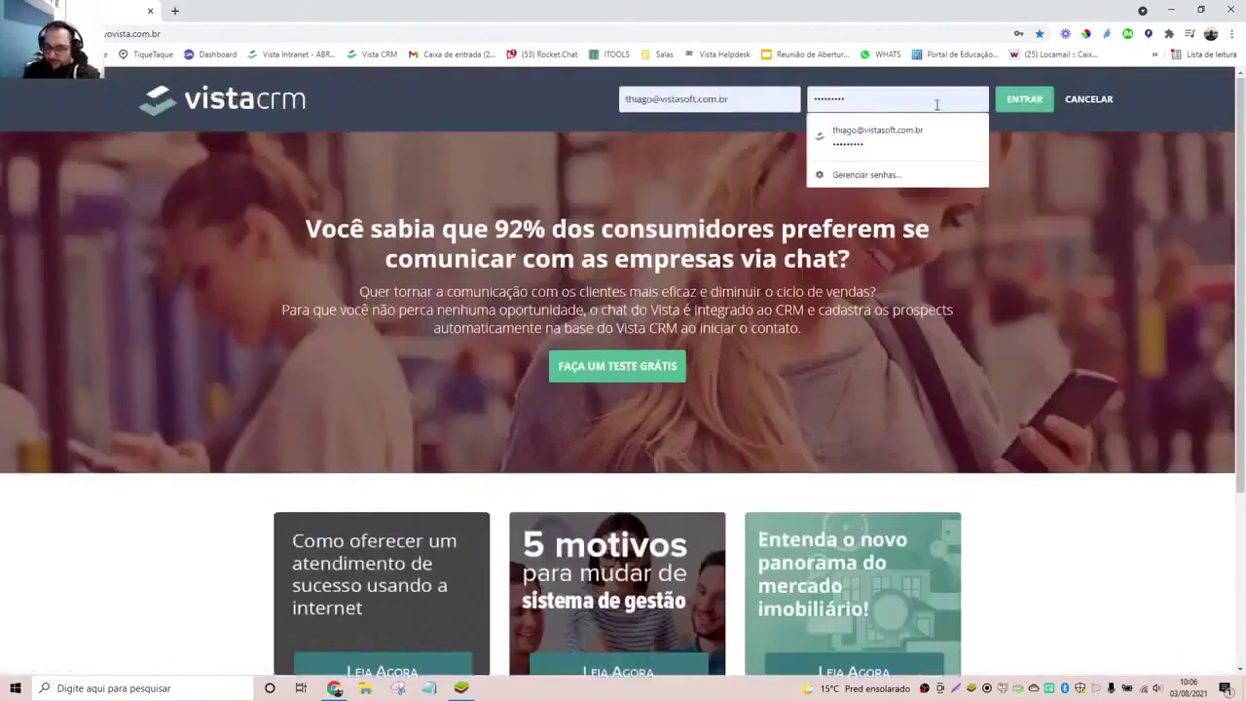
click(936, 102)
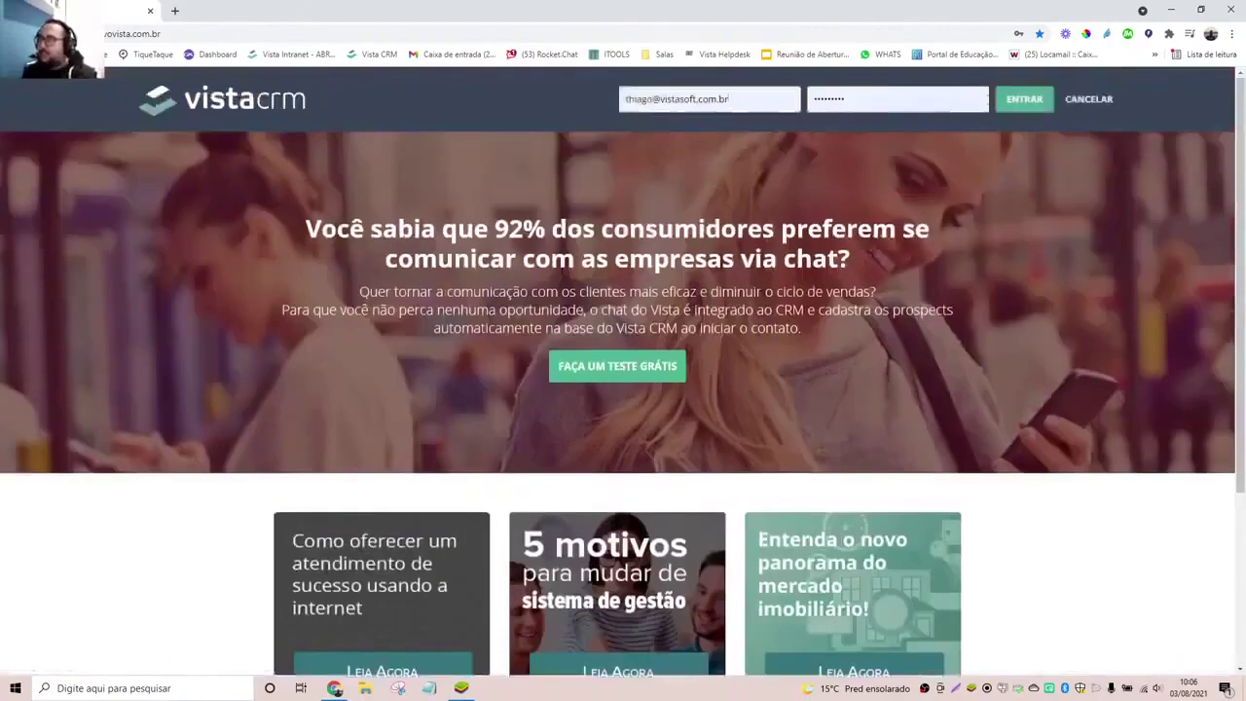
click(1006, 108)
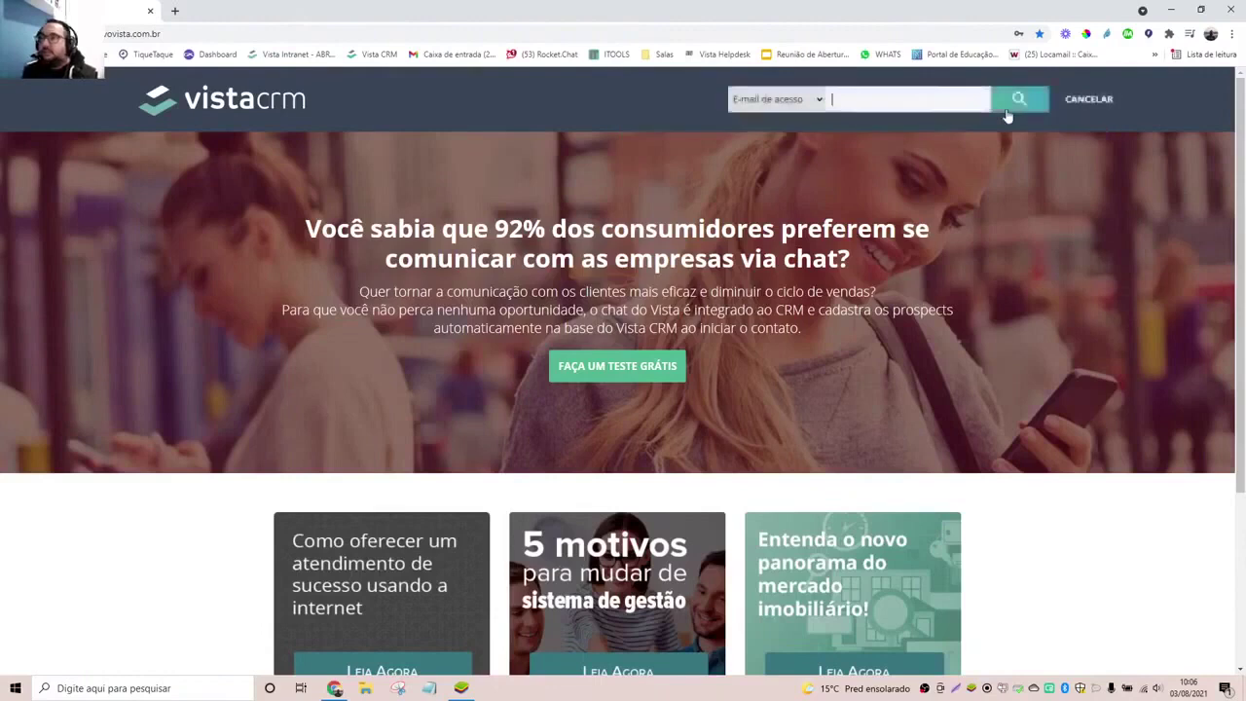
- Search the access e-mails for "livetrein", enter that account, and postpone the personalised notifications request
click(913, 99)
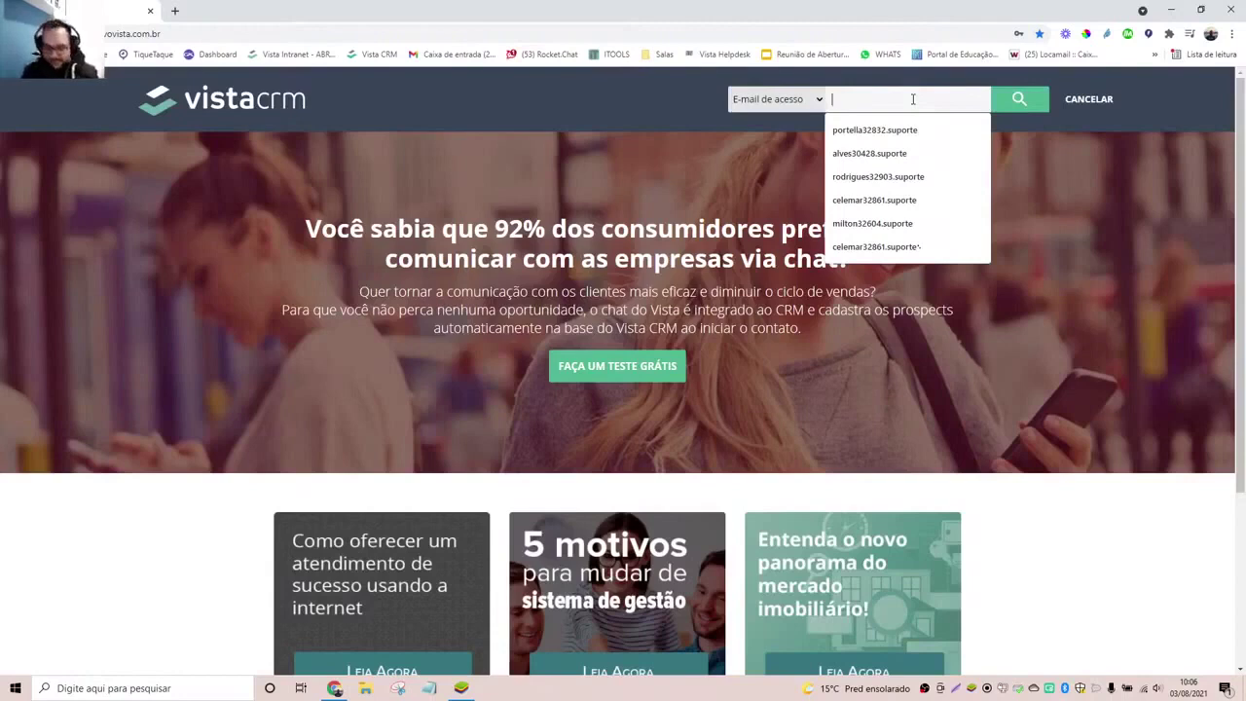
text(live)
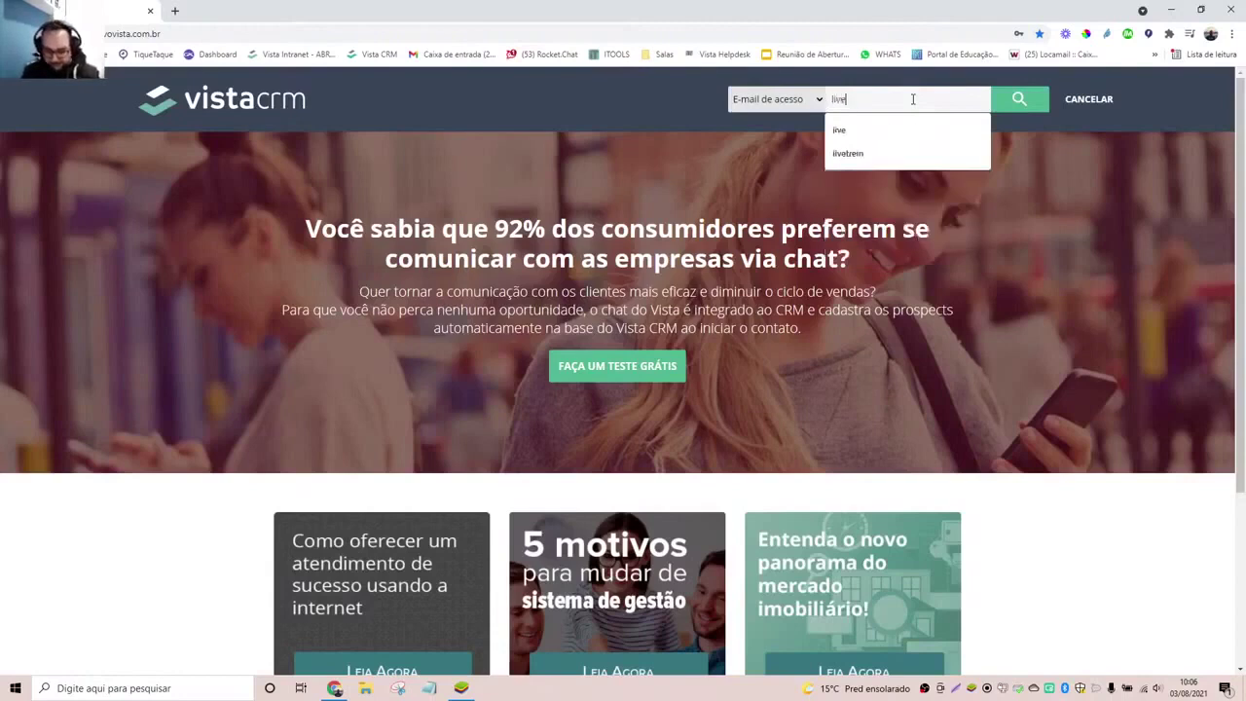
text(trein)
key(Return)
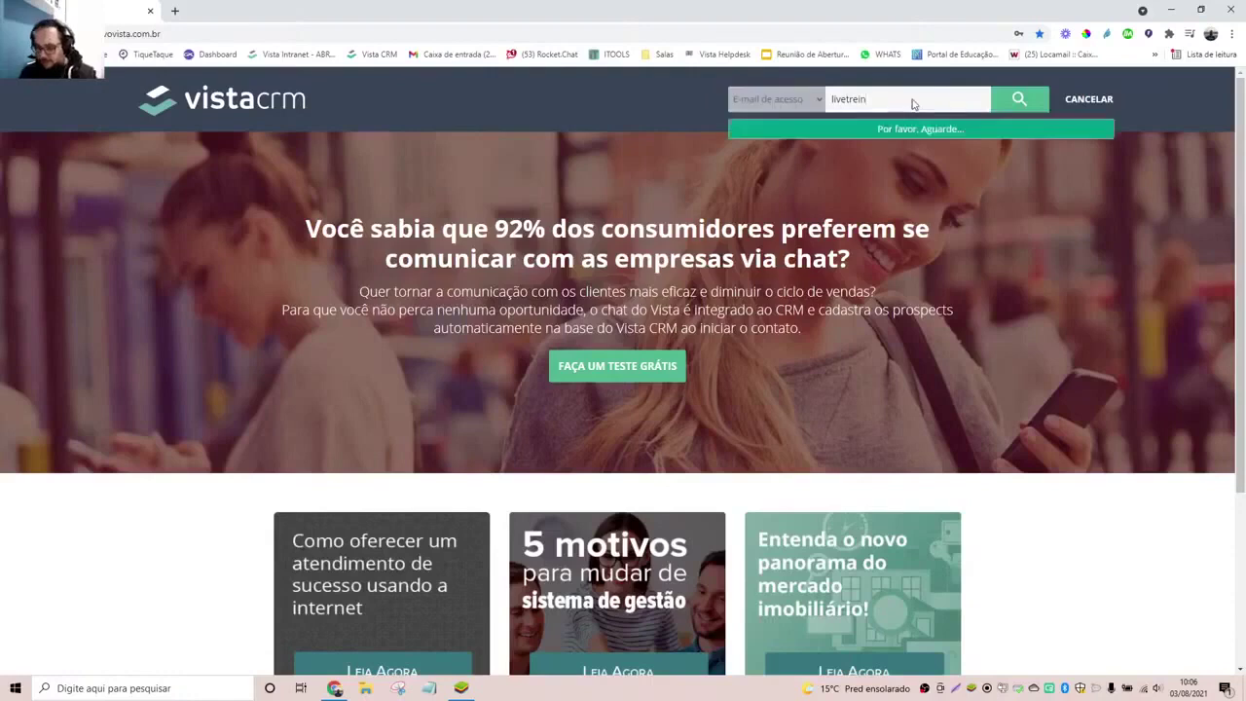
click(771, 181)
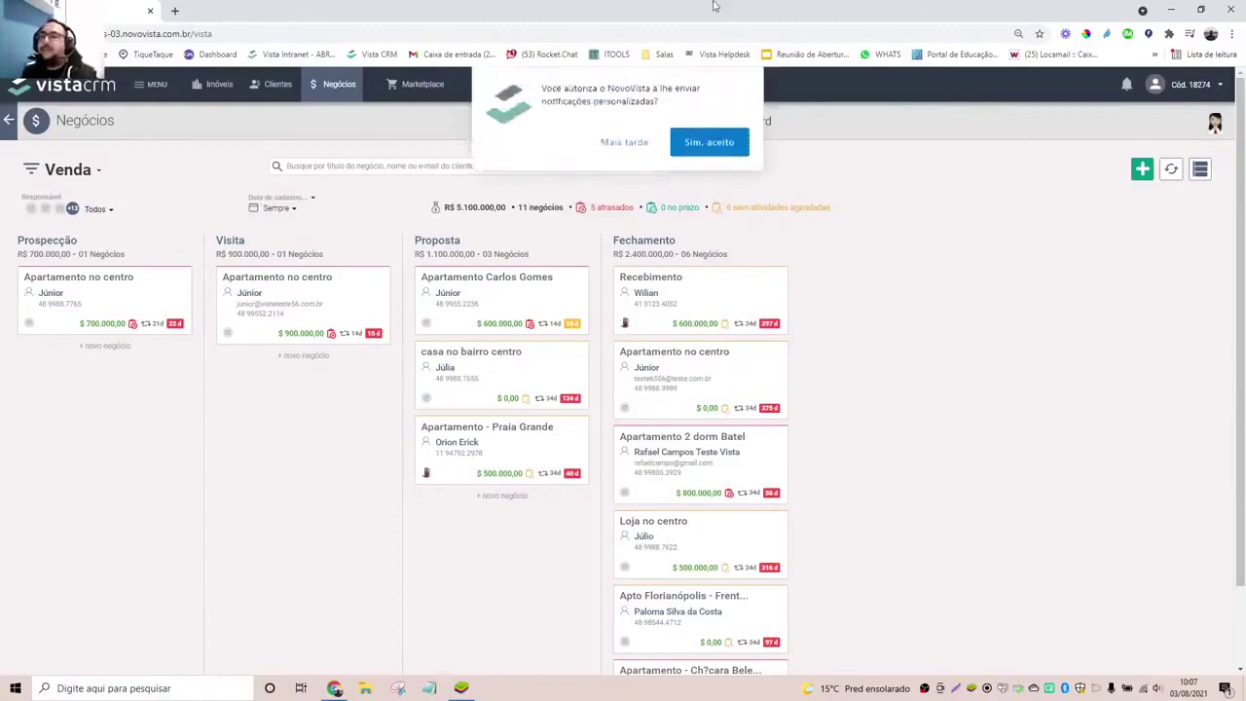
click(608, 143)
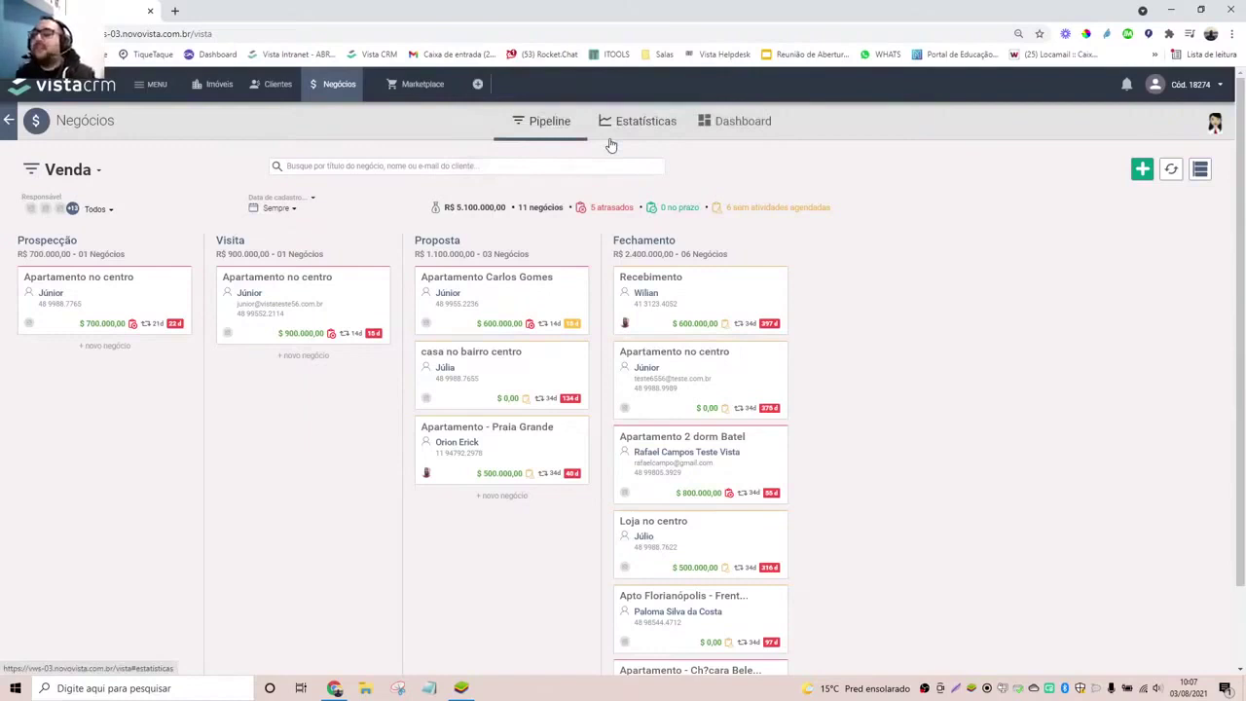
- Start registering a new property of the type Imóveis Residenciais
click(478, 85)
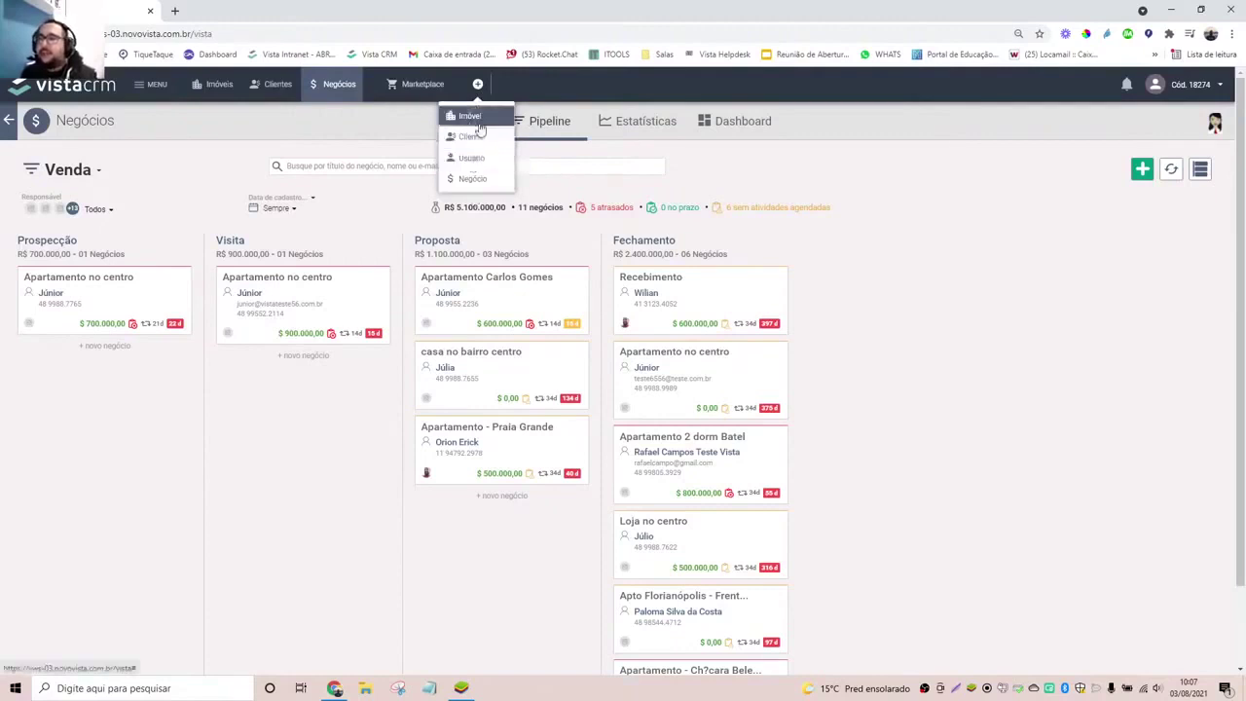
click(479, 118)
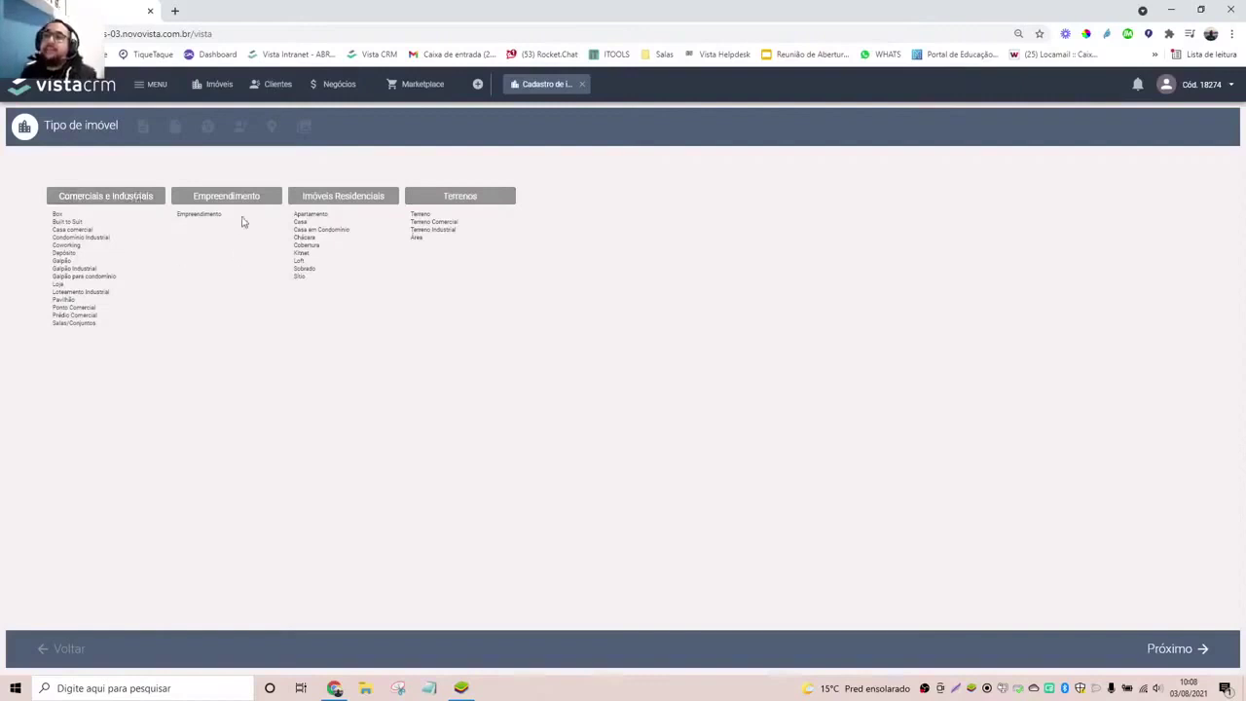
click(322, 201)
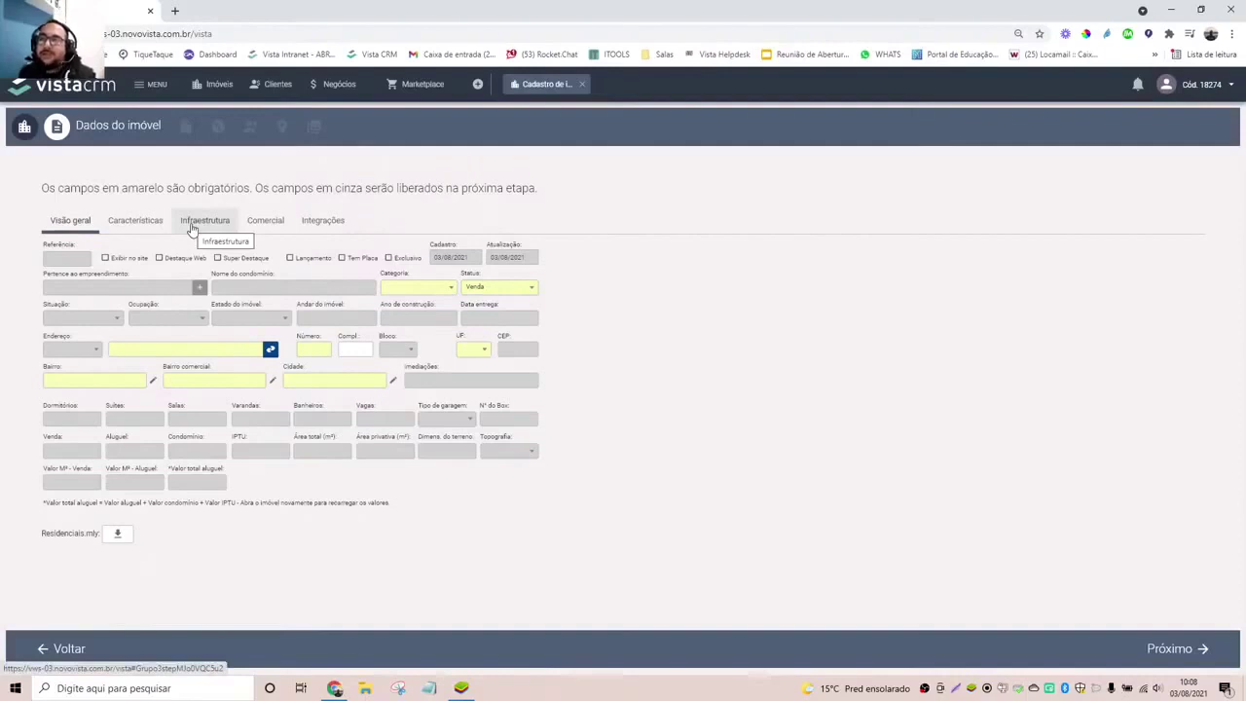
- Set the property's Categoria to Apartamento and its Status to Venda
click(453, 289)
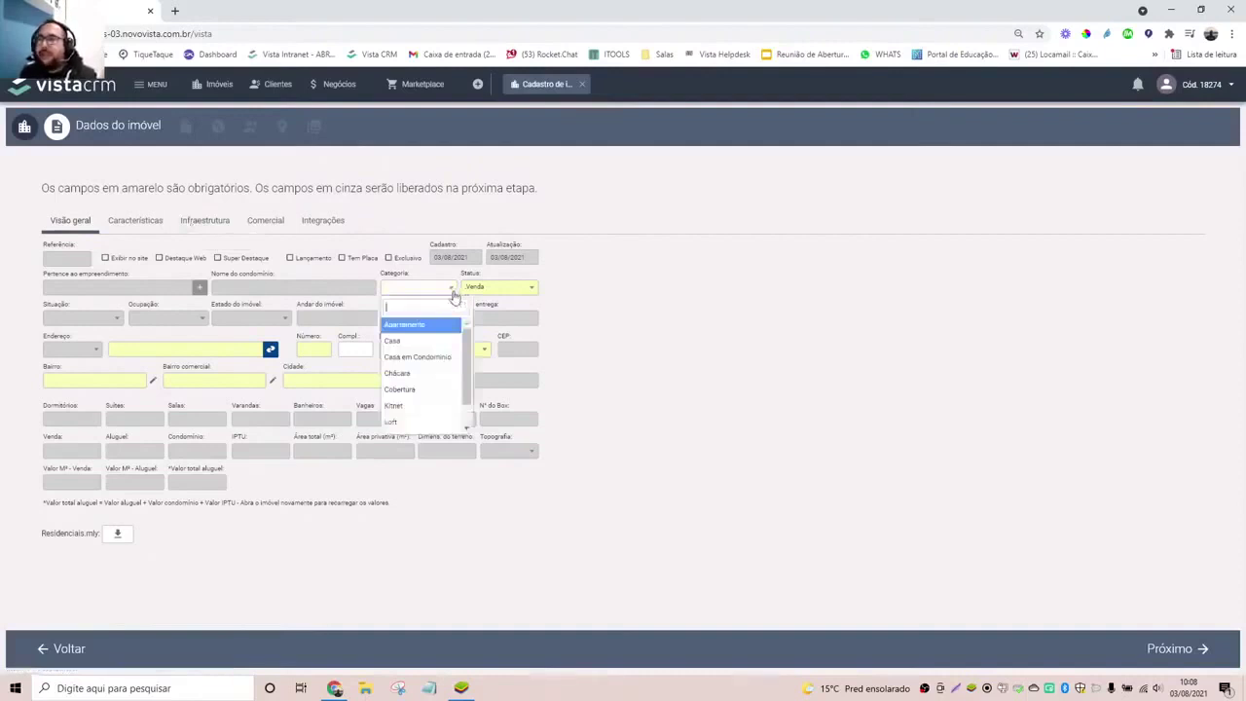
click(417, 334)
click(440, 290)
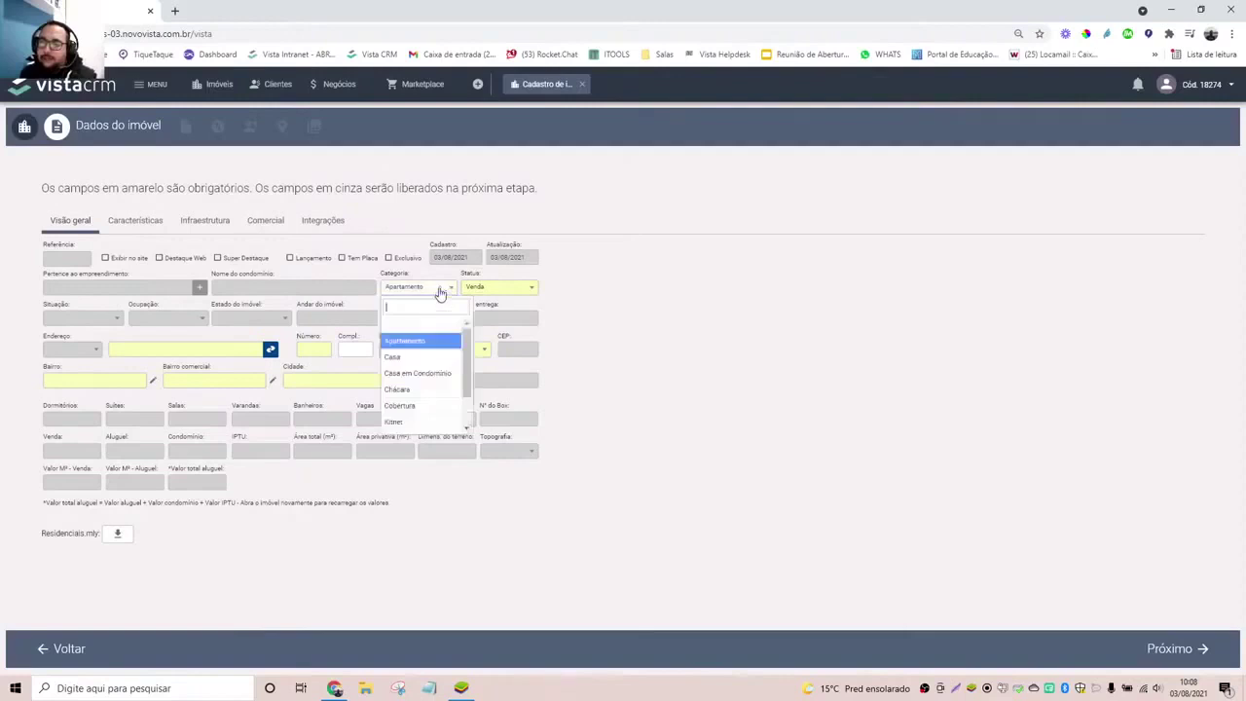
scroll(429, 390, down, 1)
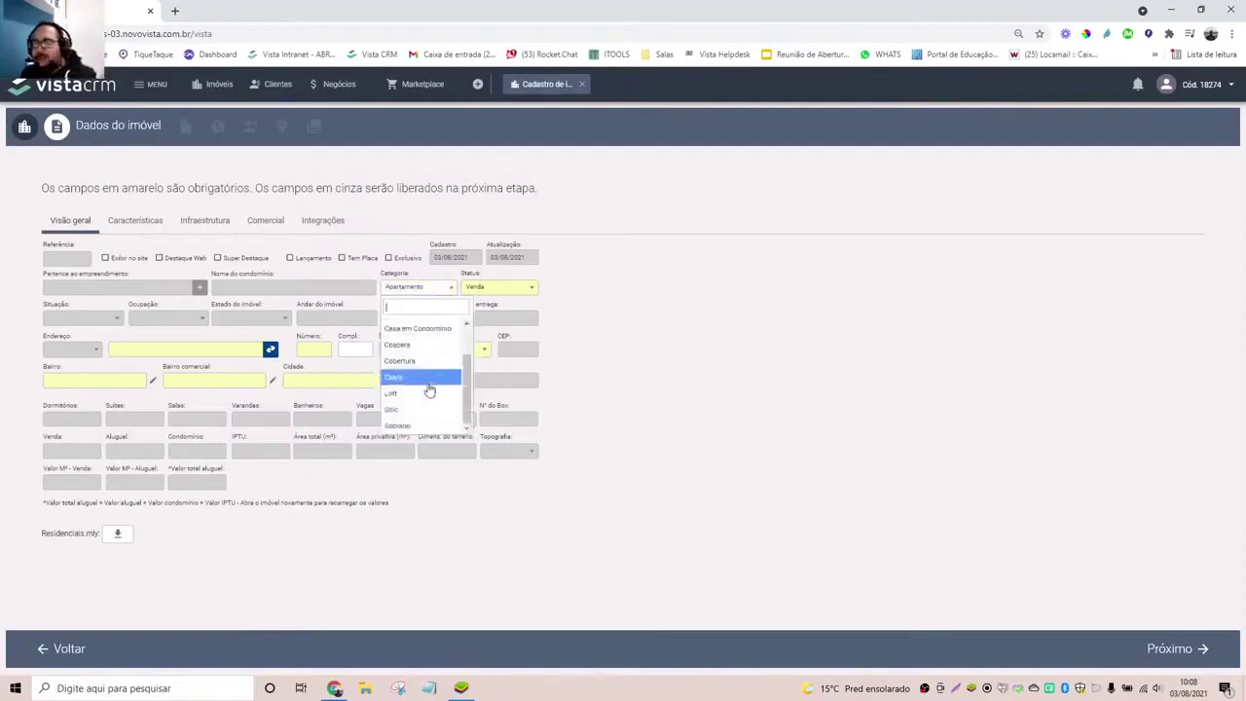
scroll(418, 380, up, 3)
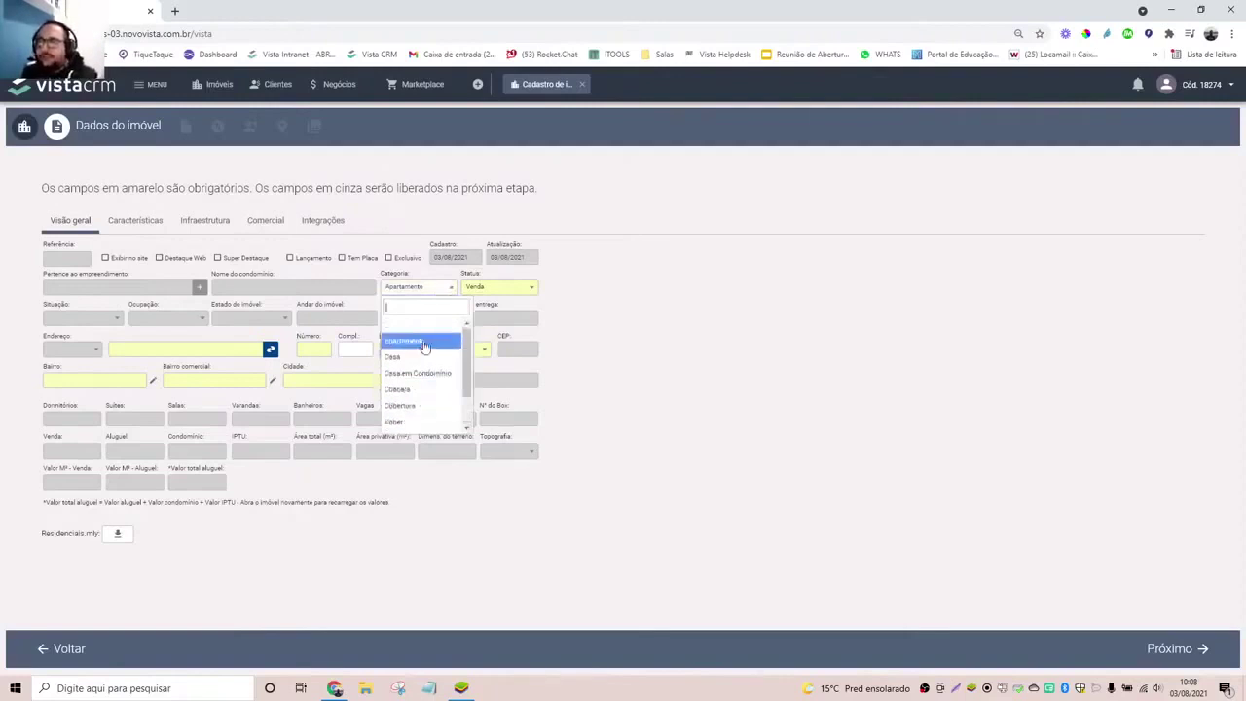
click(424, 340)
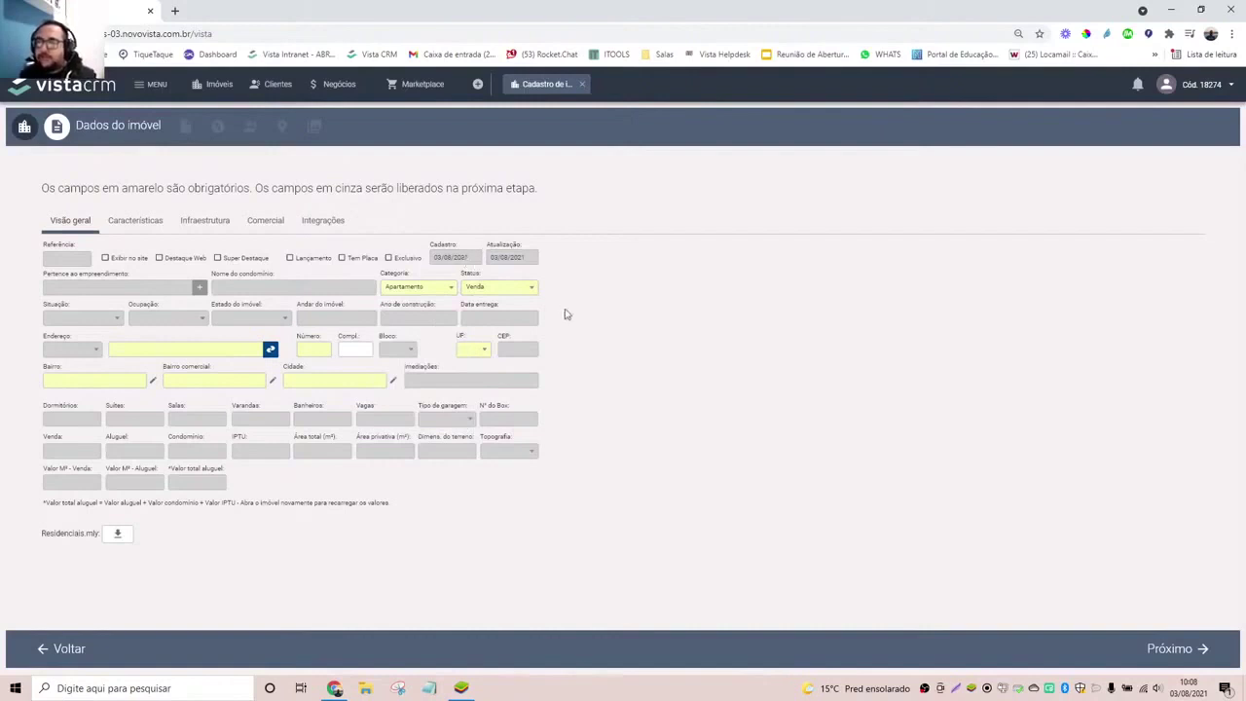
click(529, 290)
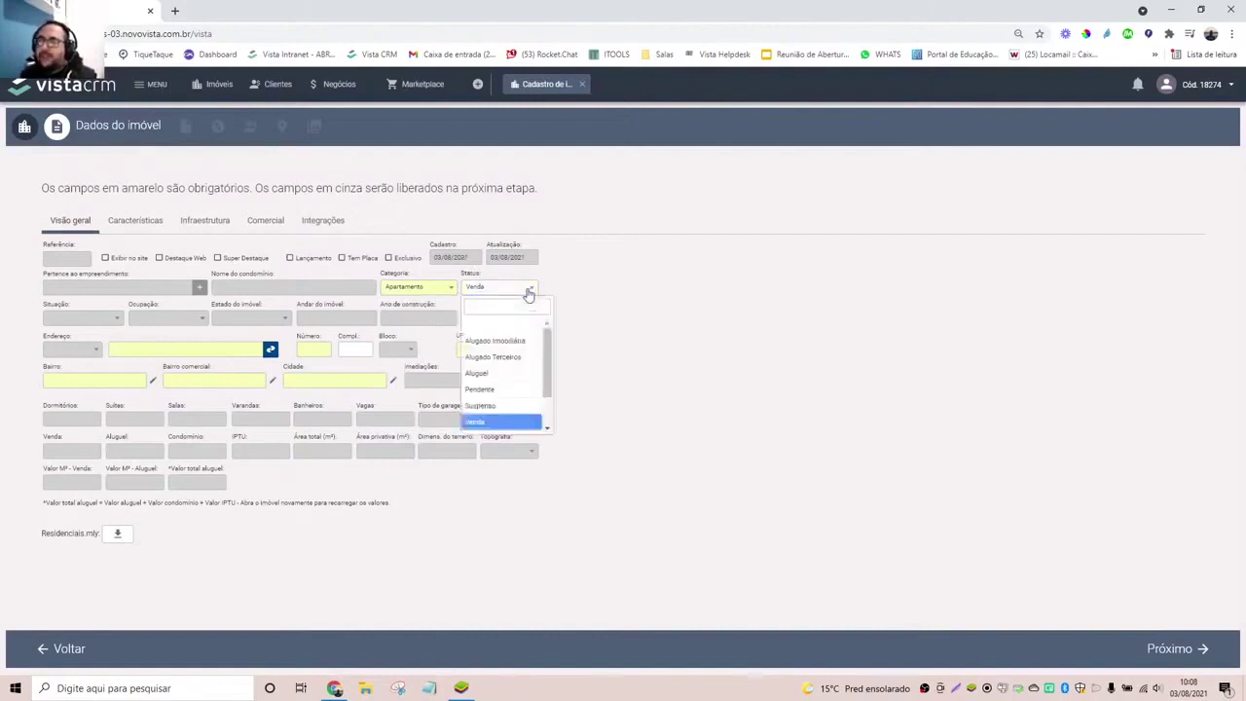
click(487, 423)
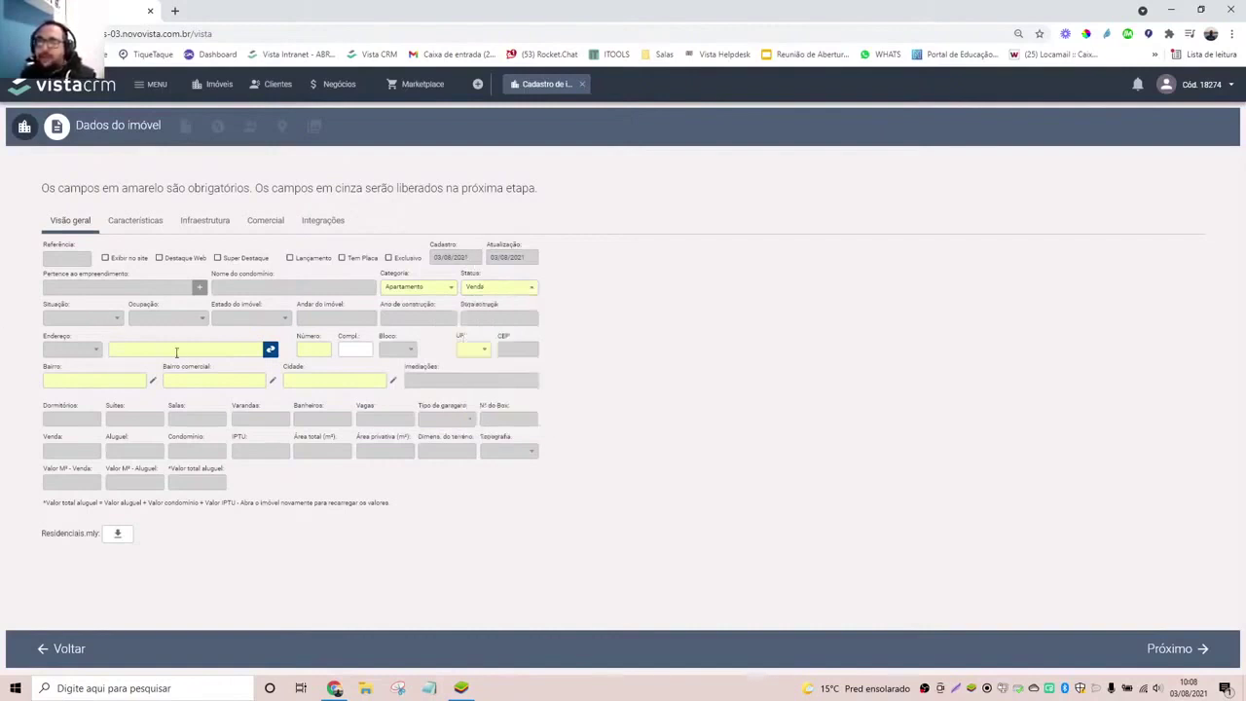
- Search for the property's address by its CEP and fill the registration with the matching address
click(271, 351)
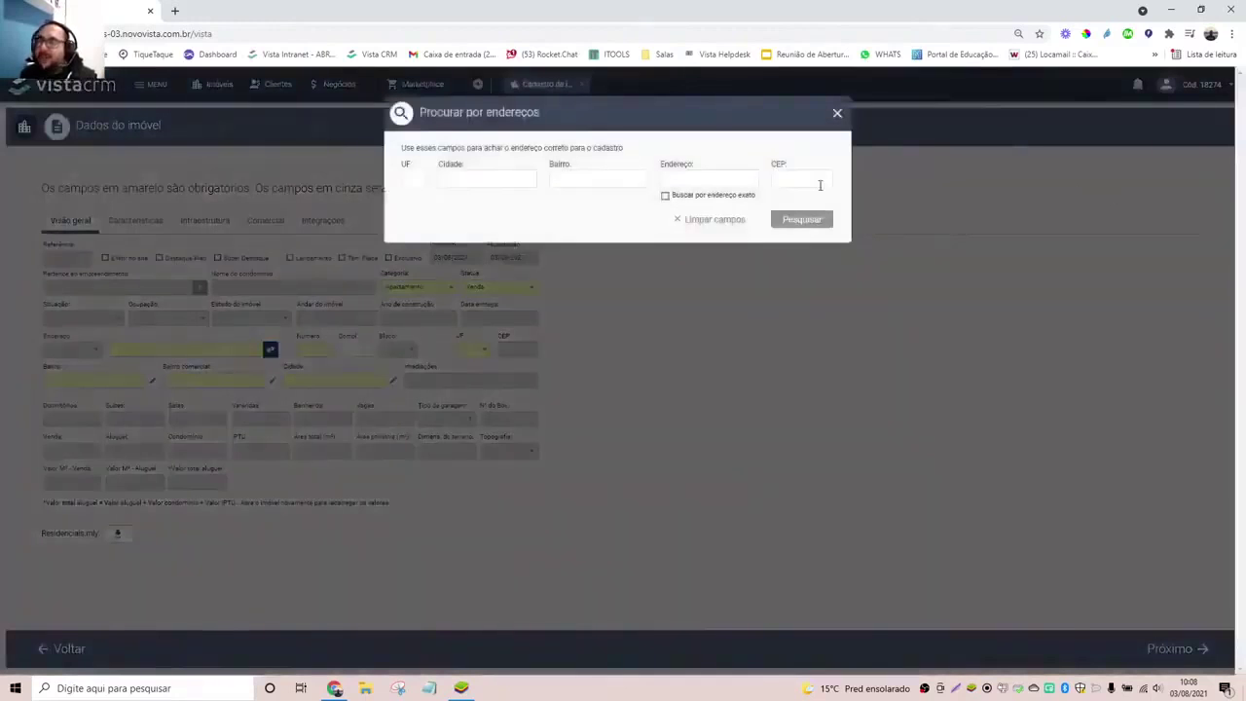
click(790, 177)
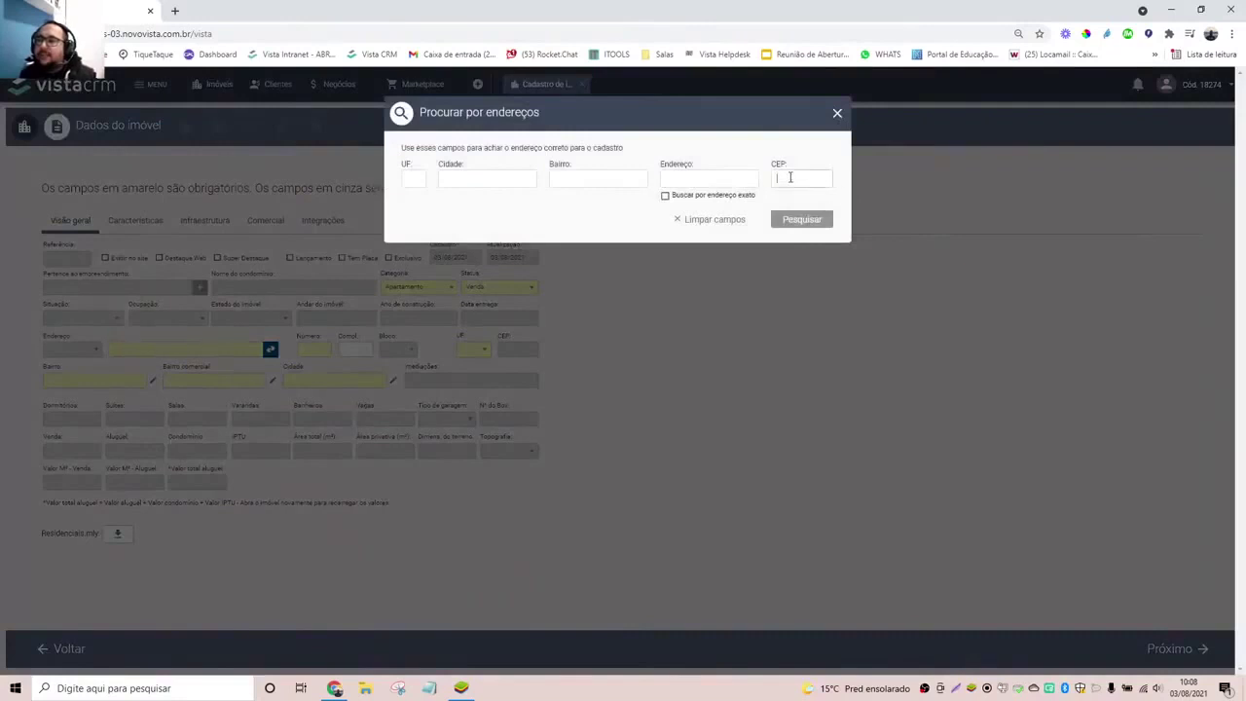
text(88132591)
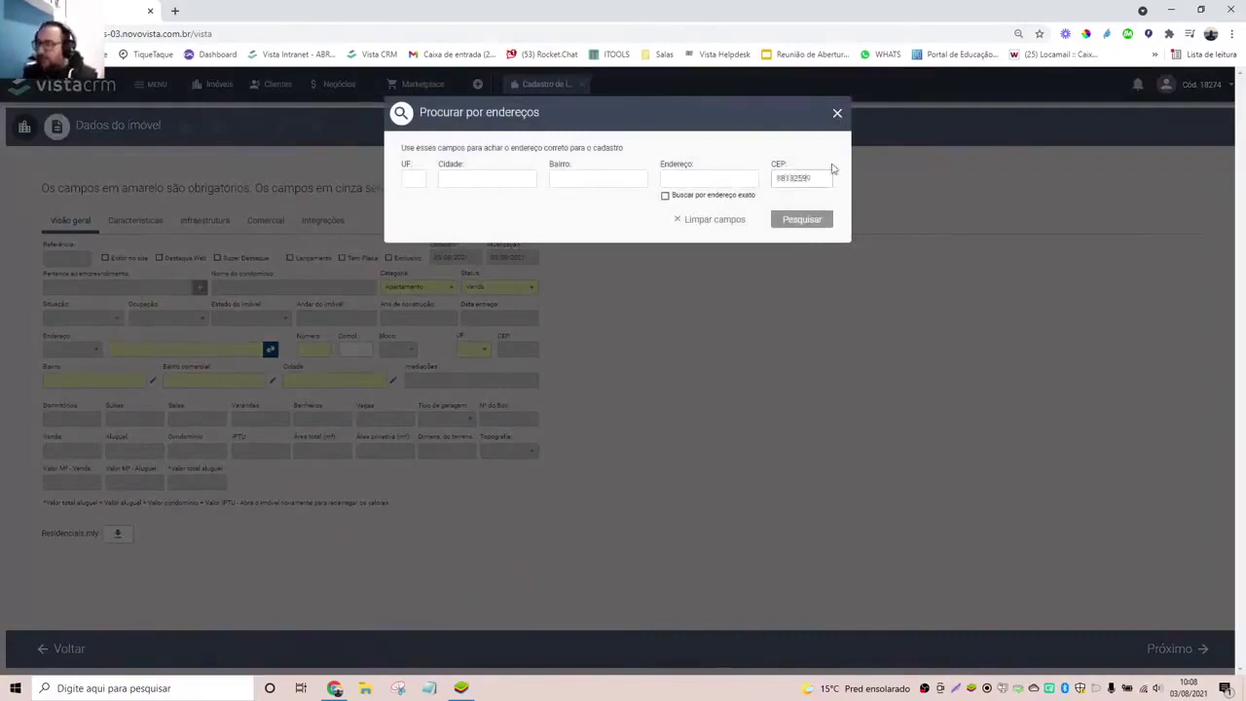
click(811, 226)
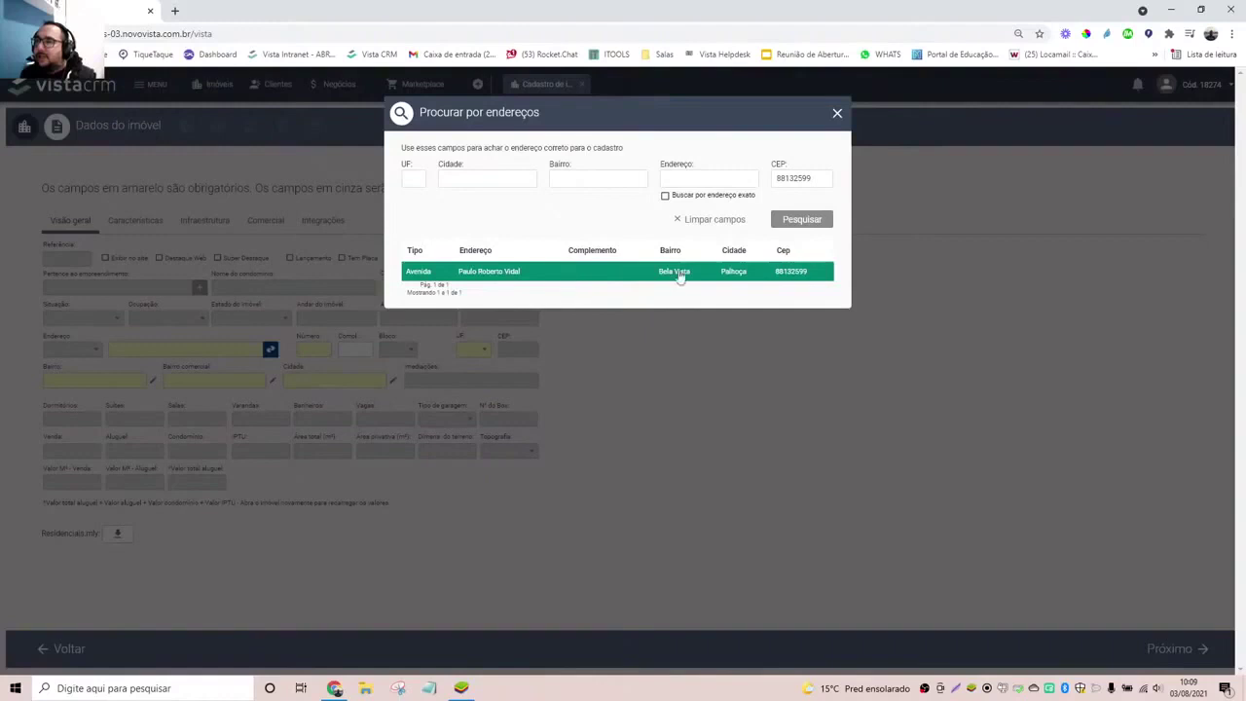
click(499, 273)
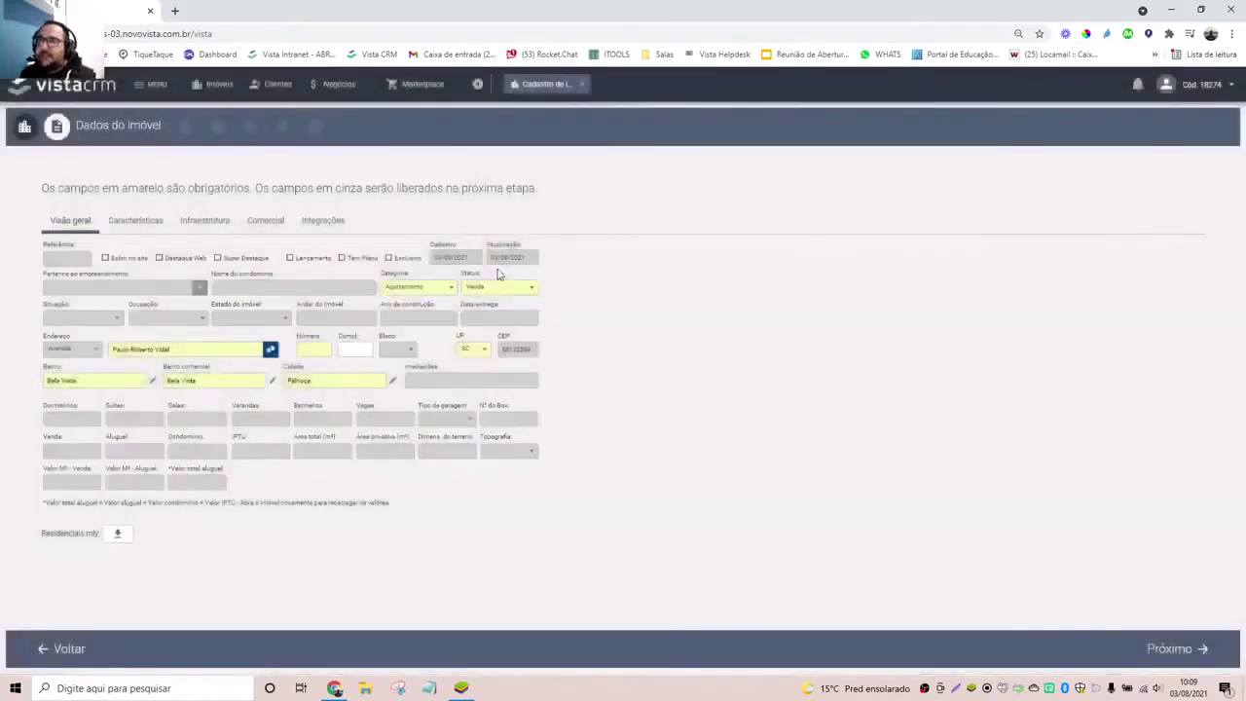
- Enter the property's street number and unit complement, and continue to the complementary data stage
click(315, 351)
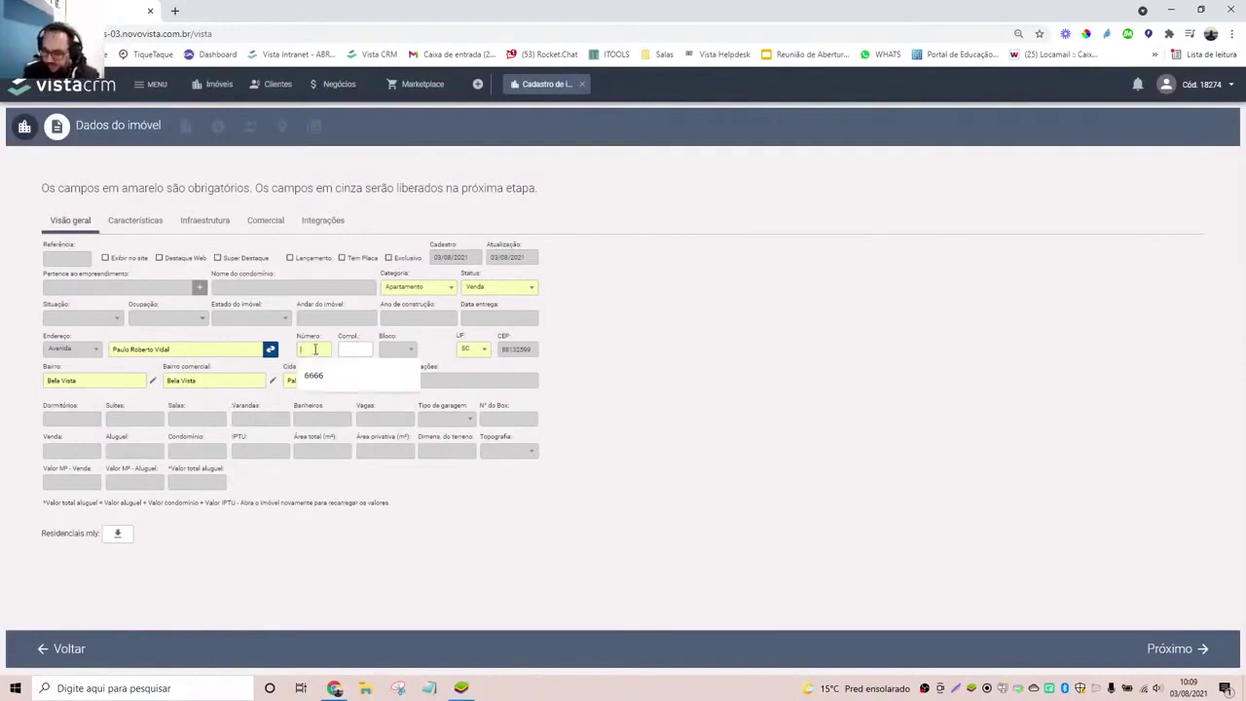
text(1556668)
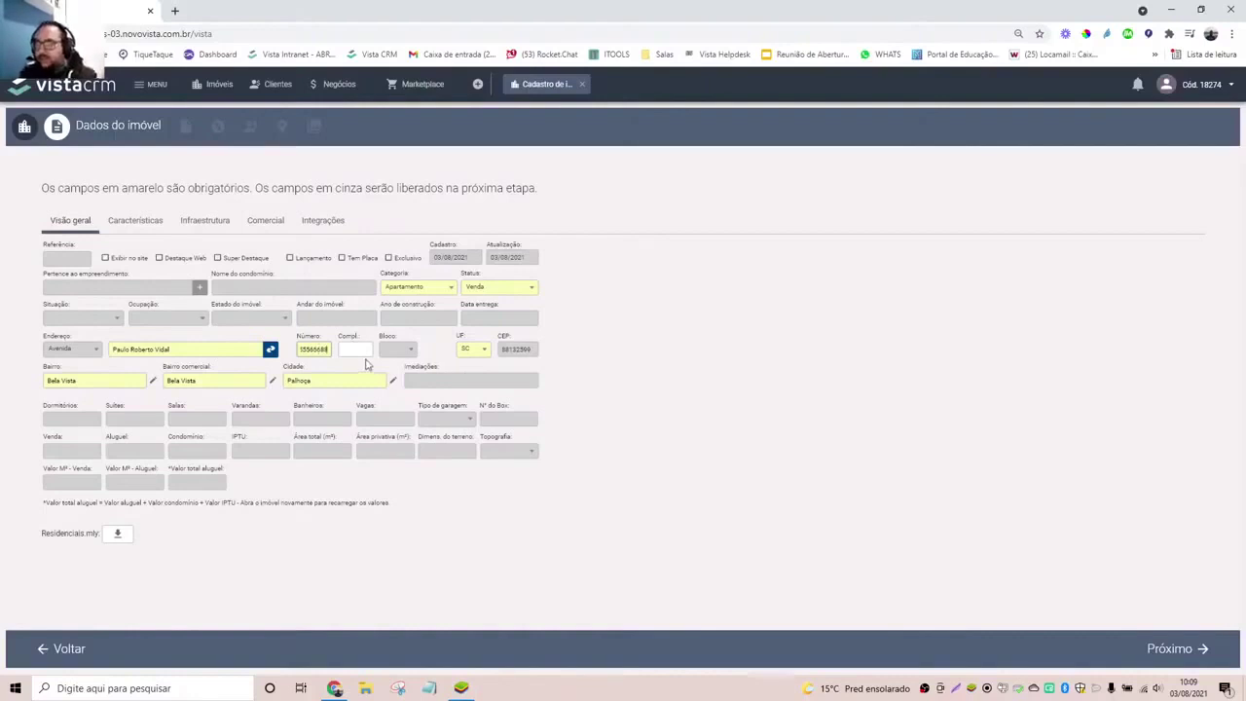
click(366, 350)
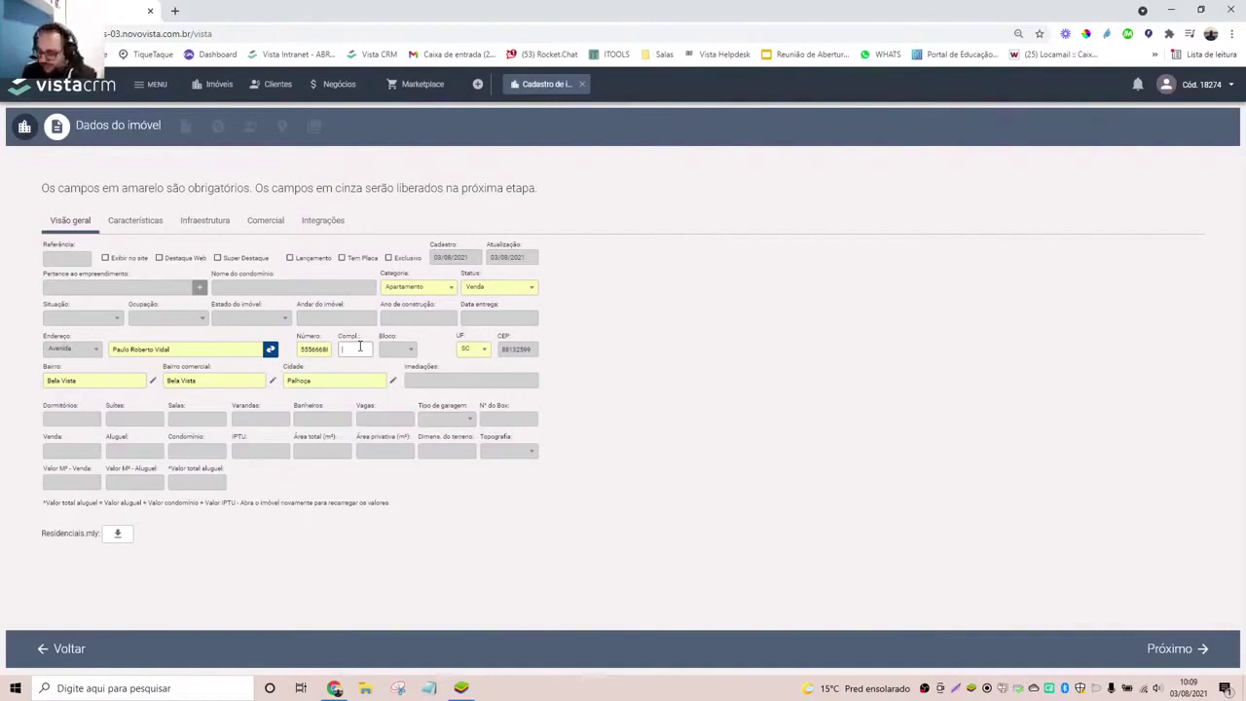
text(202)
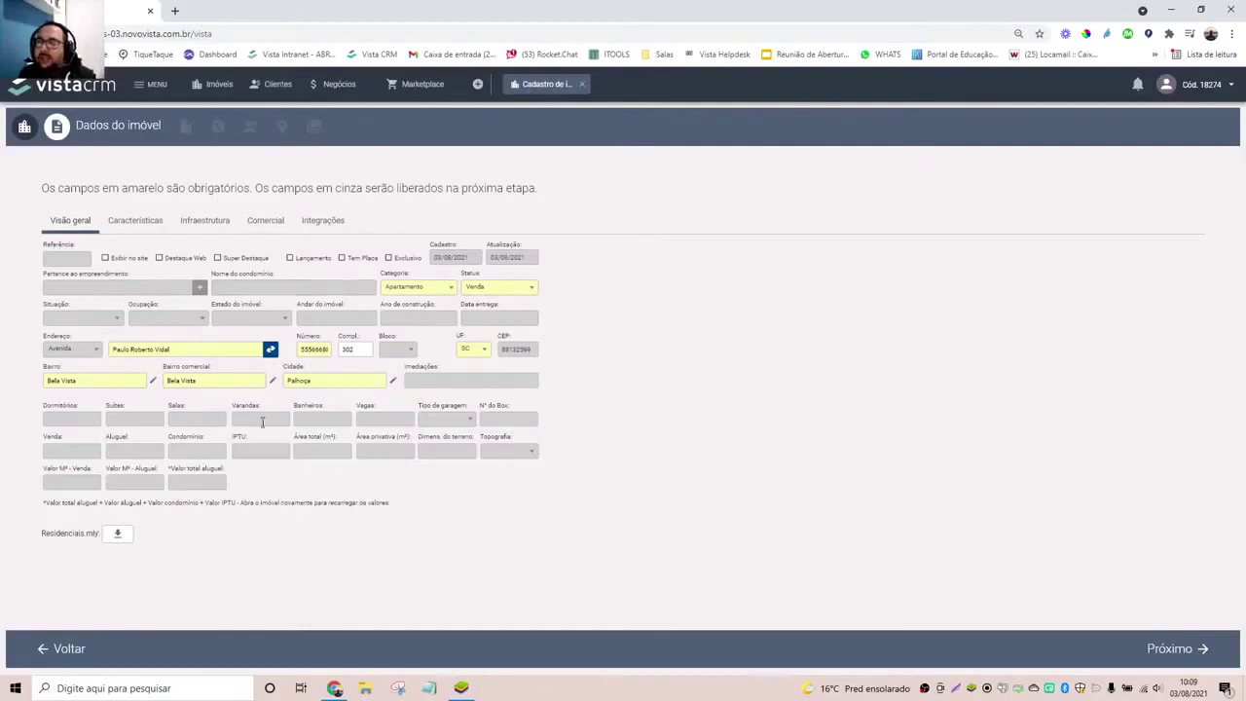
click(1154, 650)
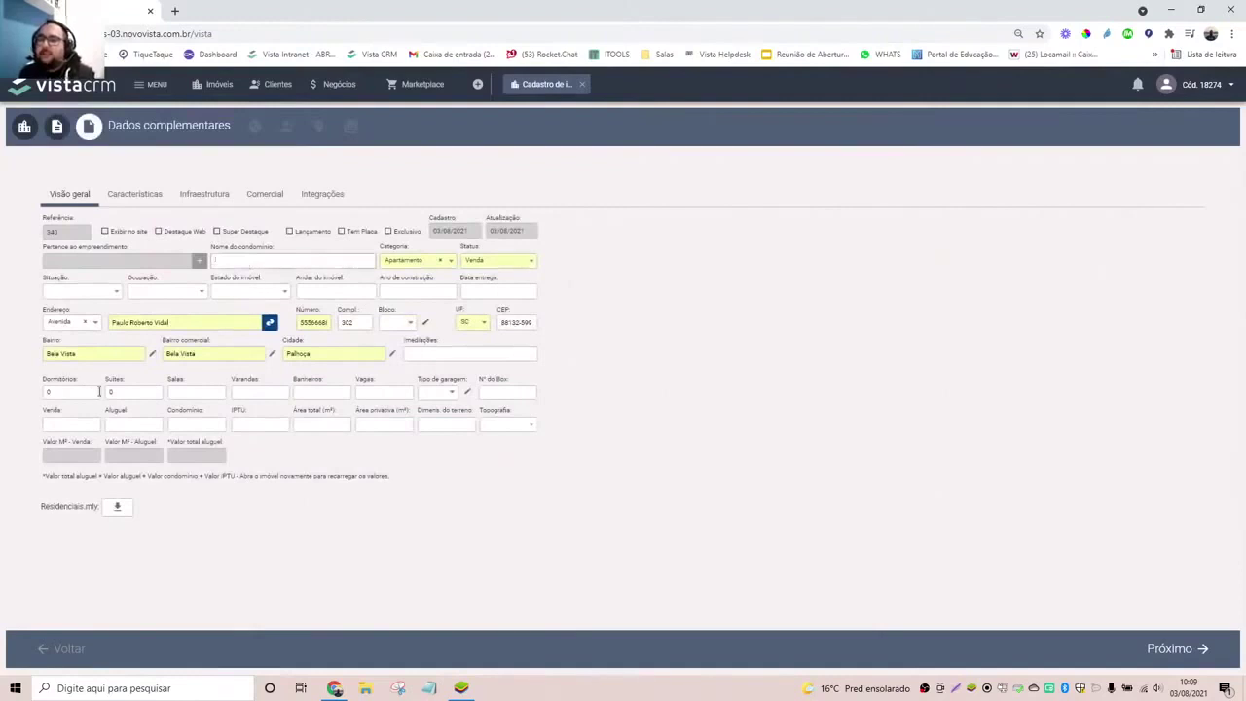
- Set the apartment's Dormitórios to 2, Suítes to 1 and Salas to 1
text(2)
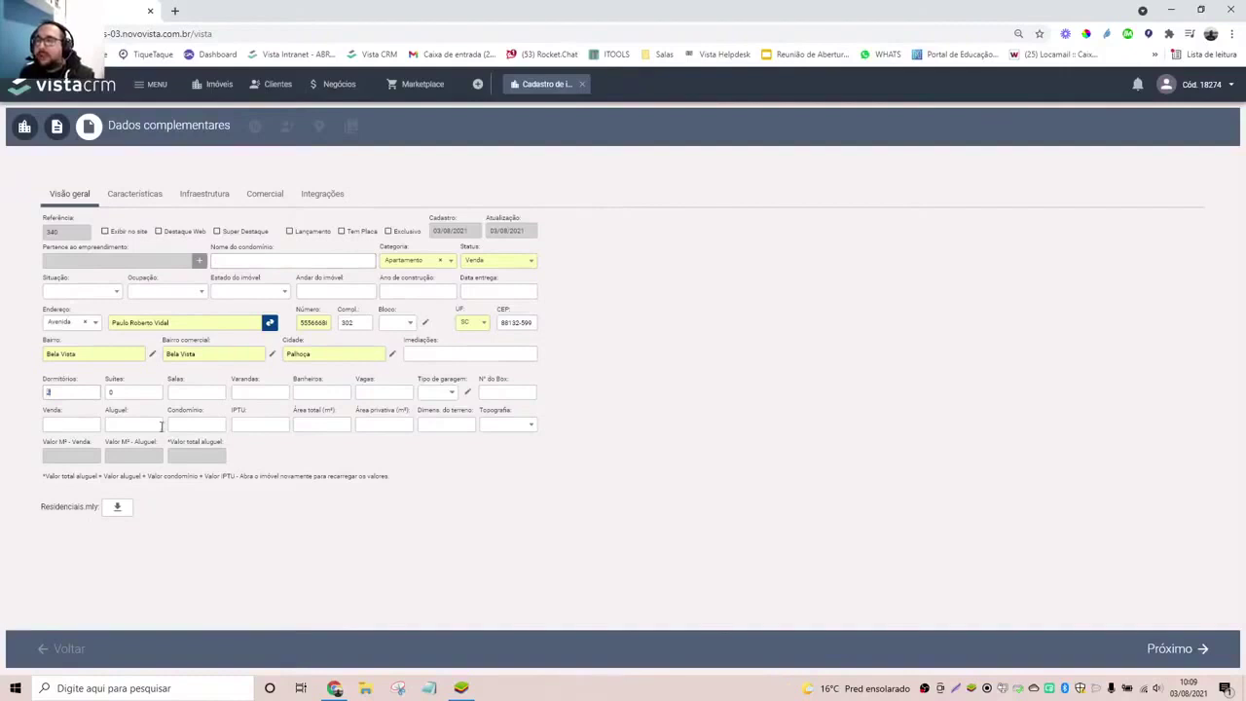
drag(137, 394, 93, 397)
text(1)
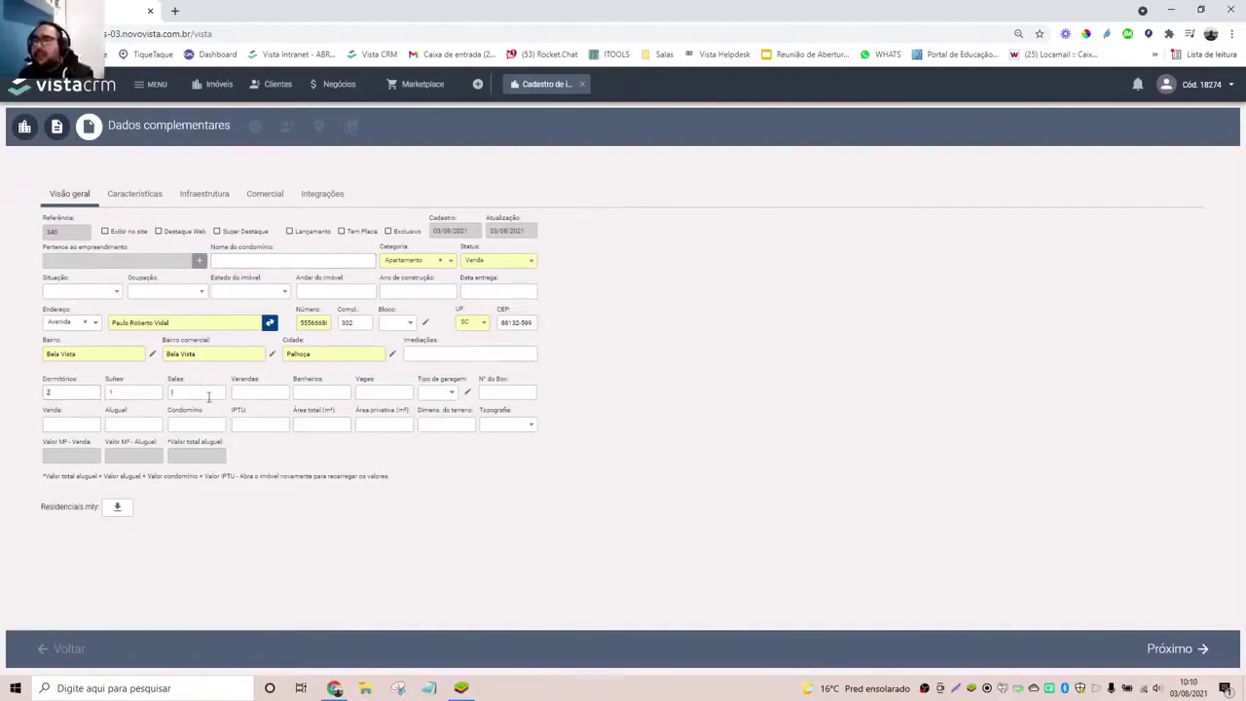
text(1)
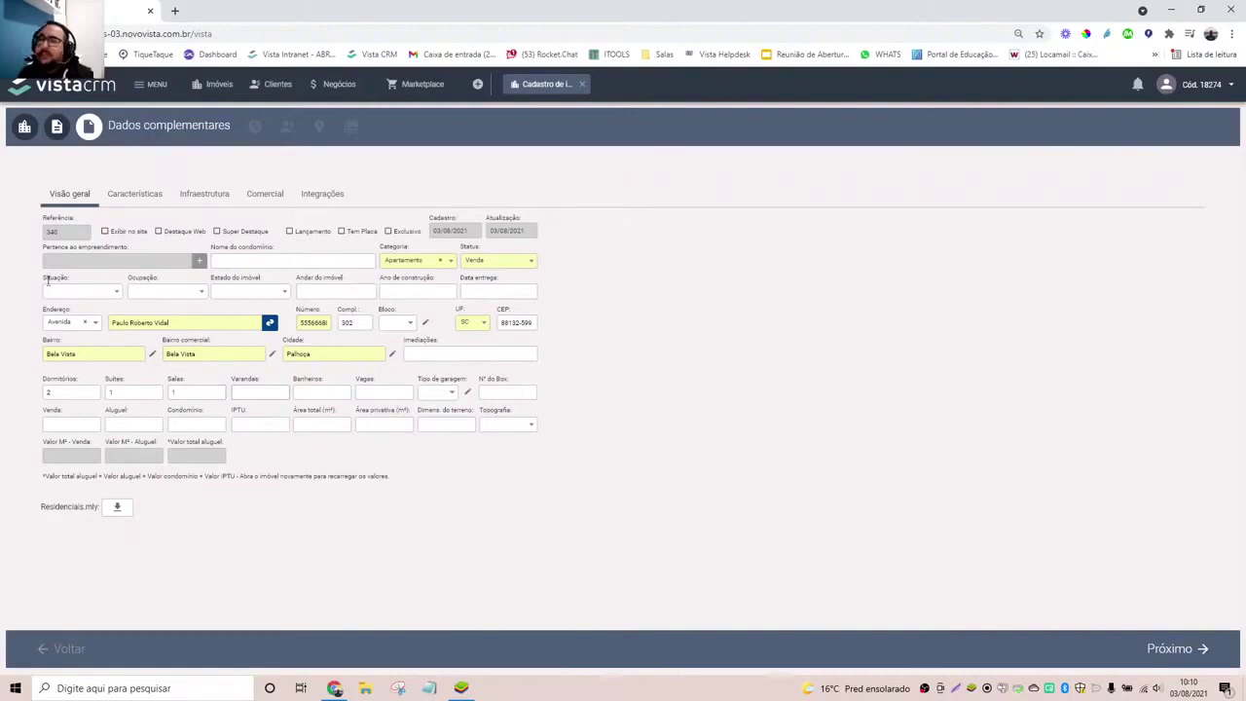
key(Tab)
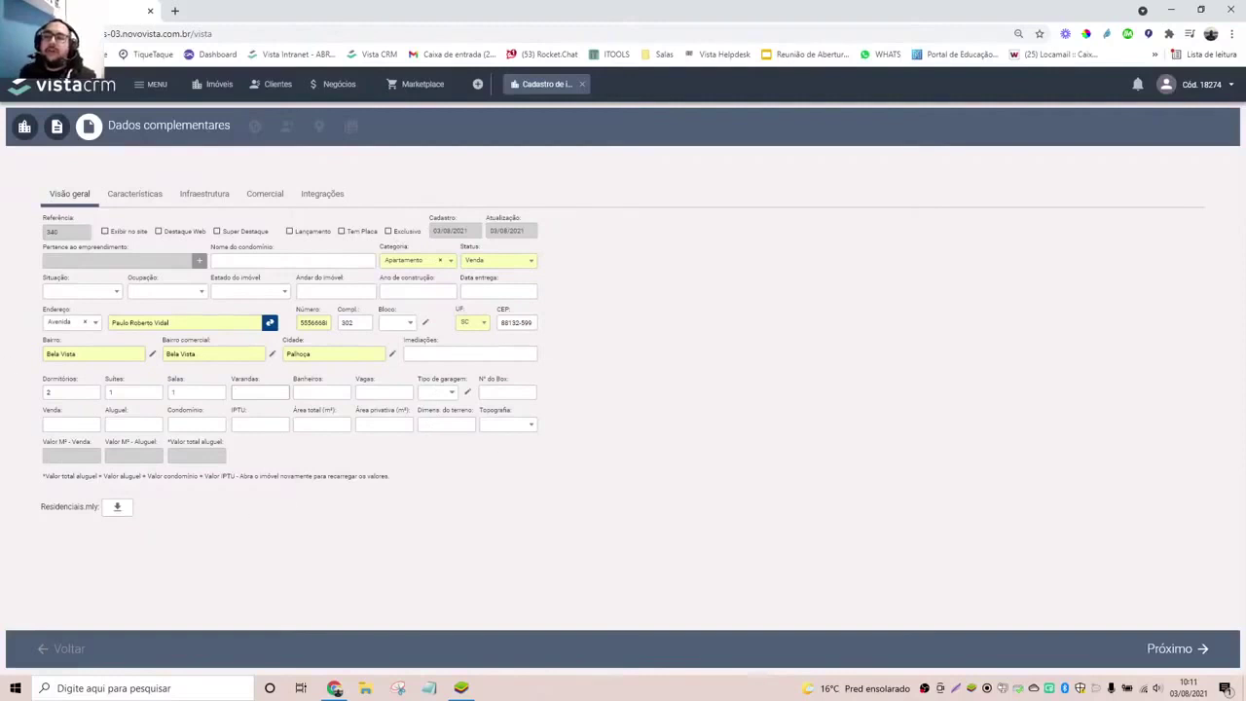
- Mark Churrasqueira among the apartment's characteristics and Churrasqueira Coletiva in its infrastructure
click(118, 198)
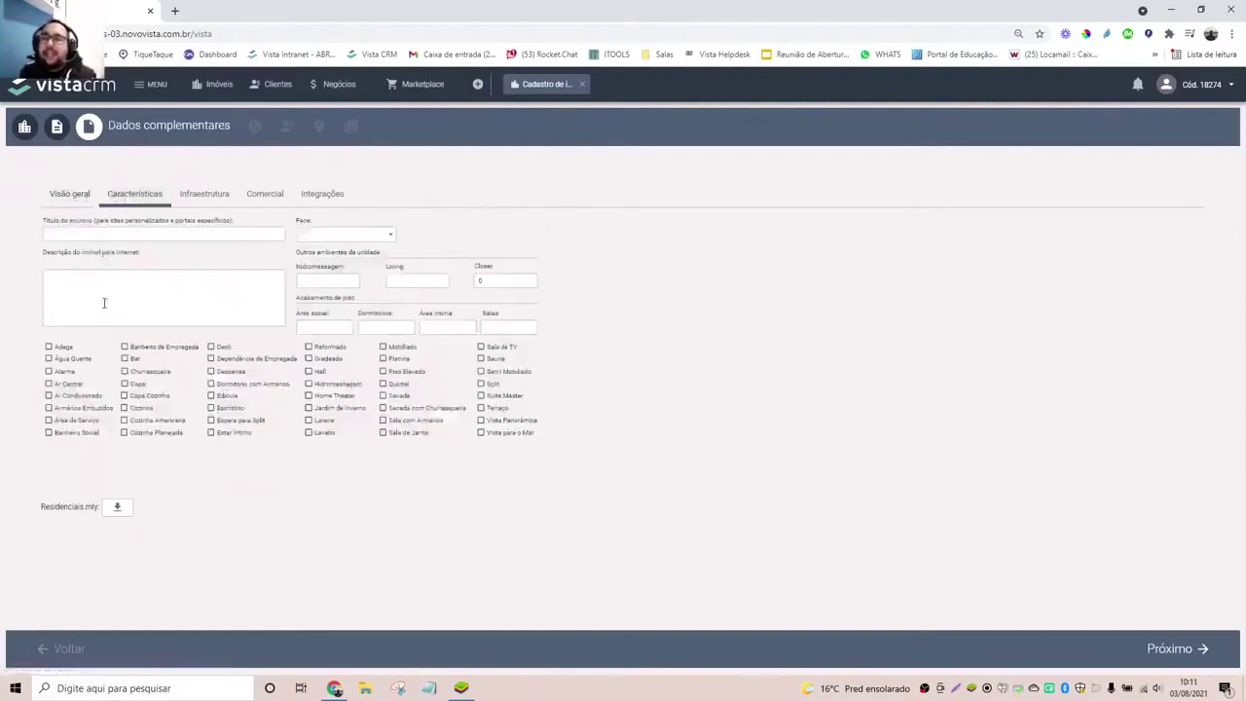
click(200, 196)
click(122, 198)
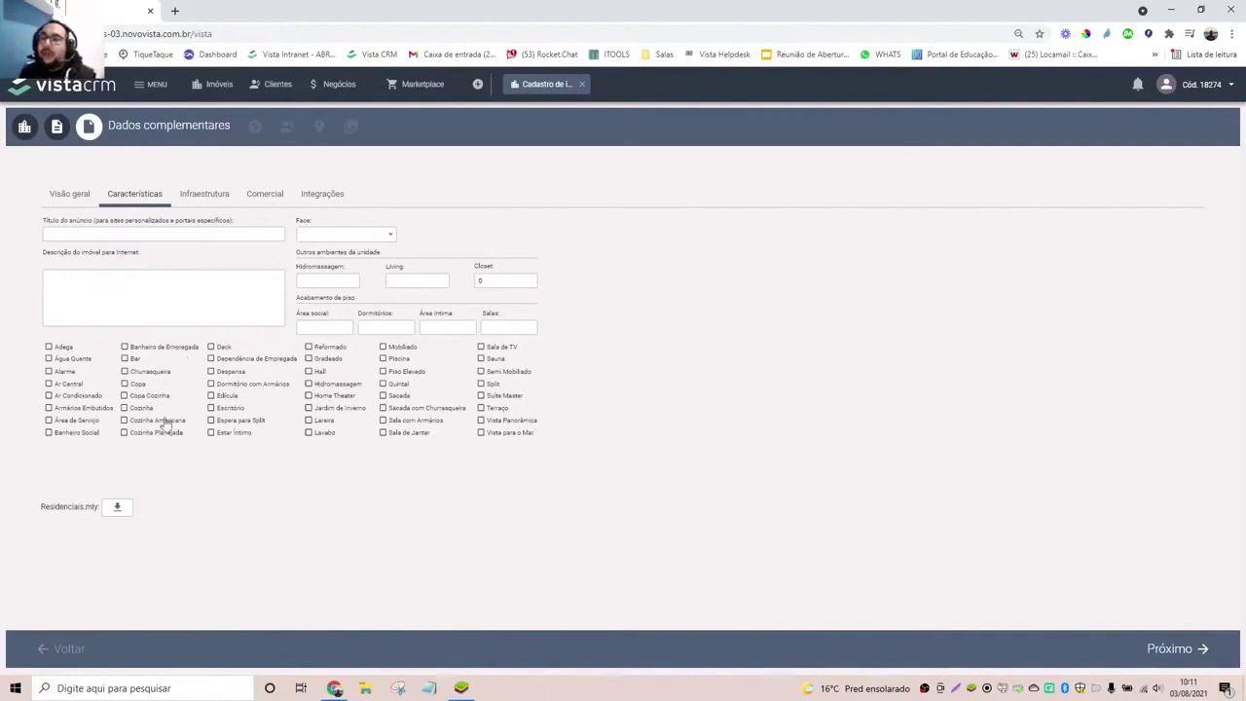
click(124, 372)
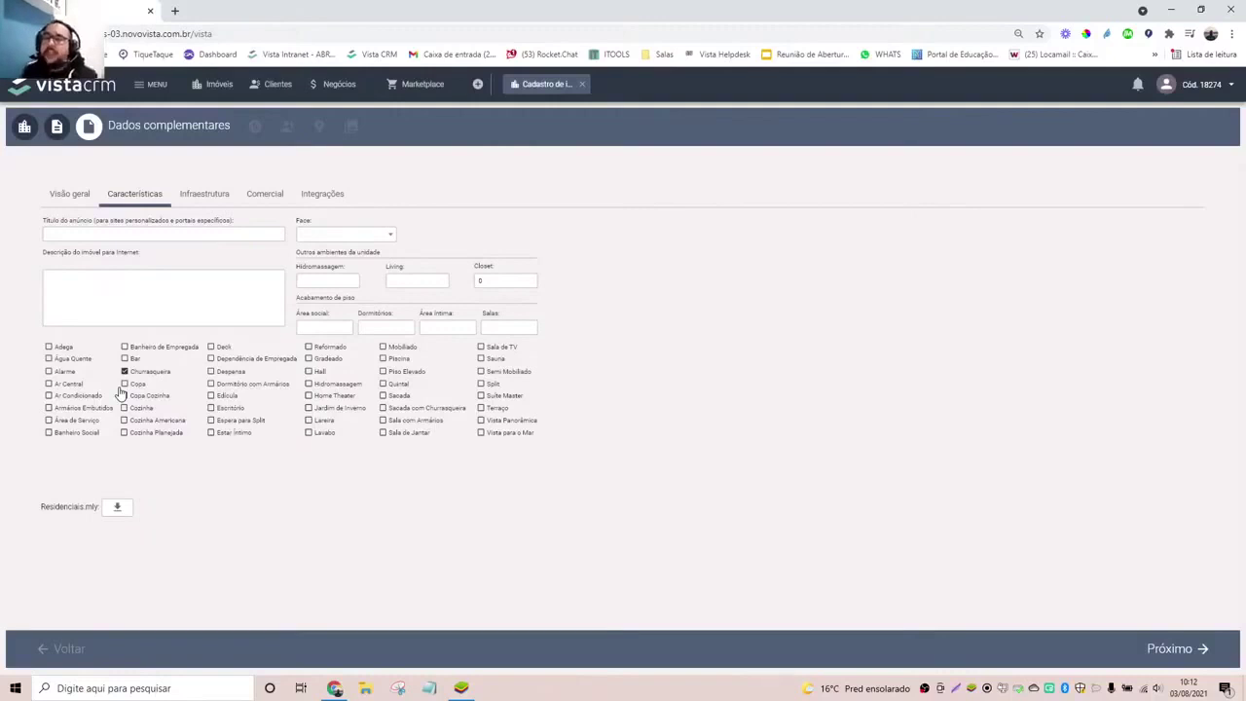
click(190, 195)
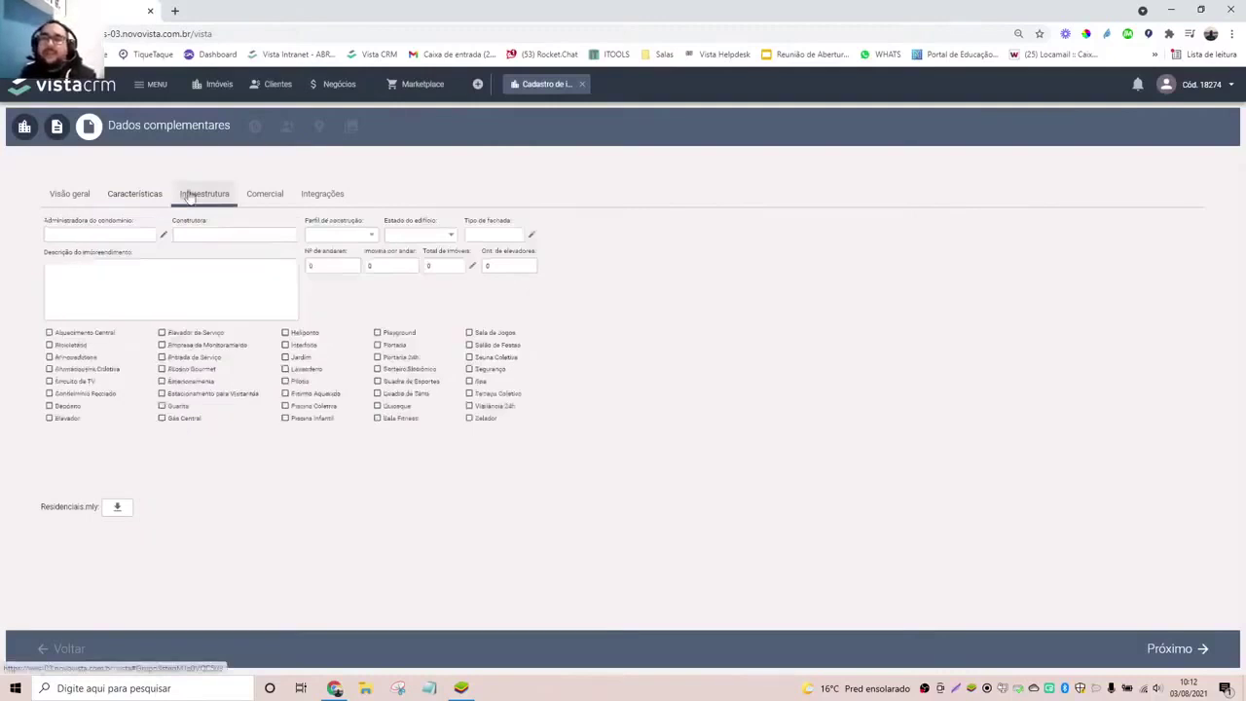
click(49, 370)
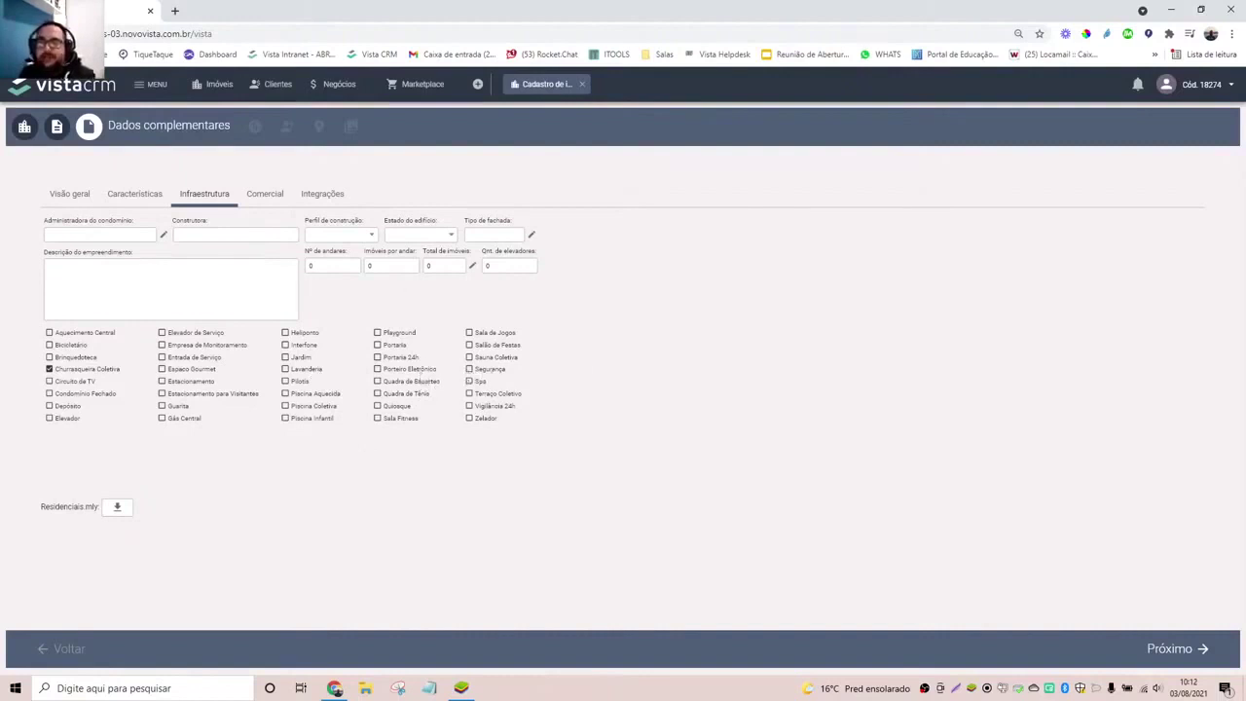
- Review the registration's characteristics, infrastructure, commercial, integration and overview data
click(135, 194)
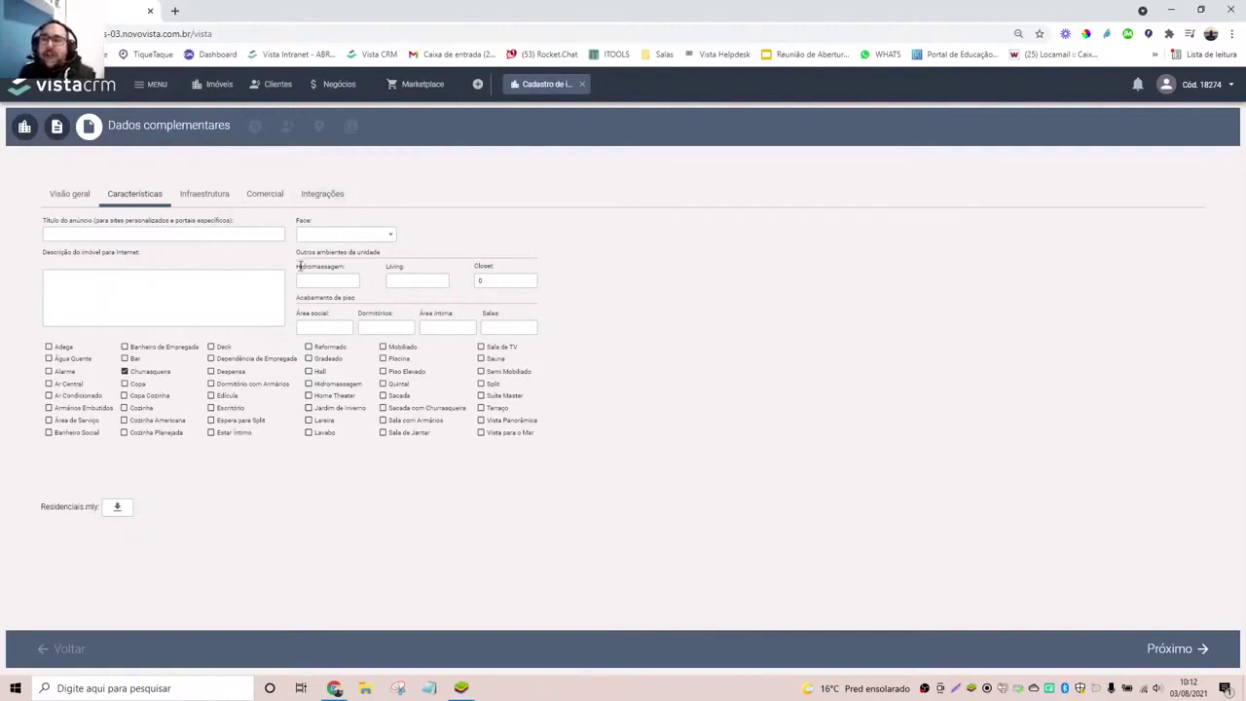
click(214, 197)
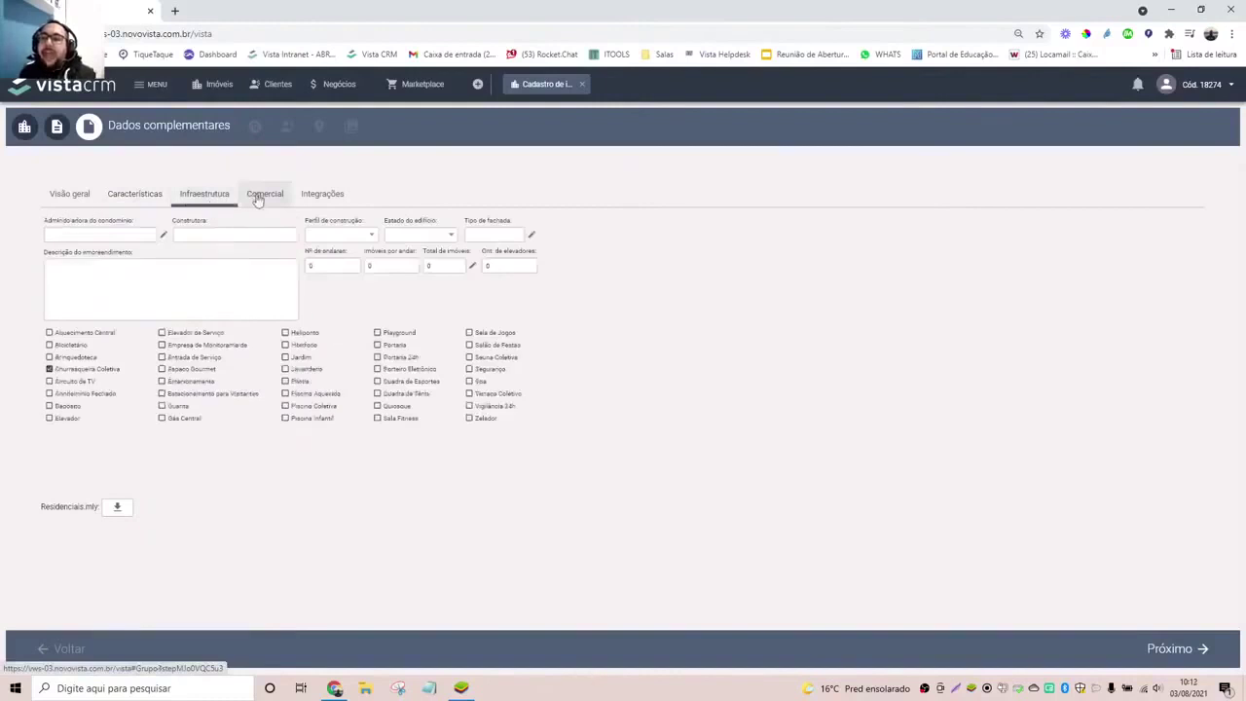
click(259, 198)
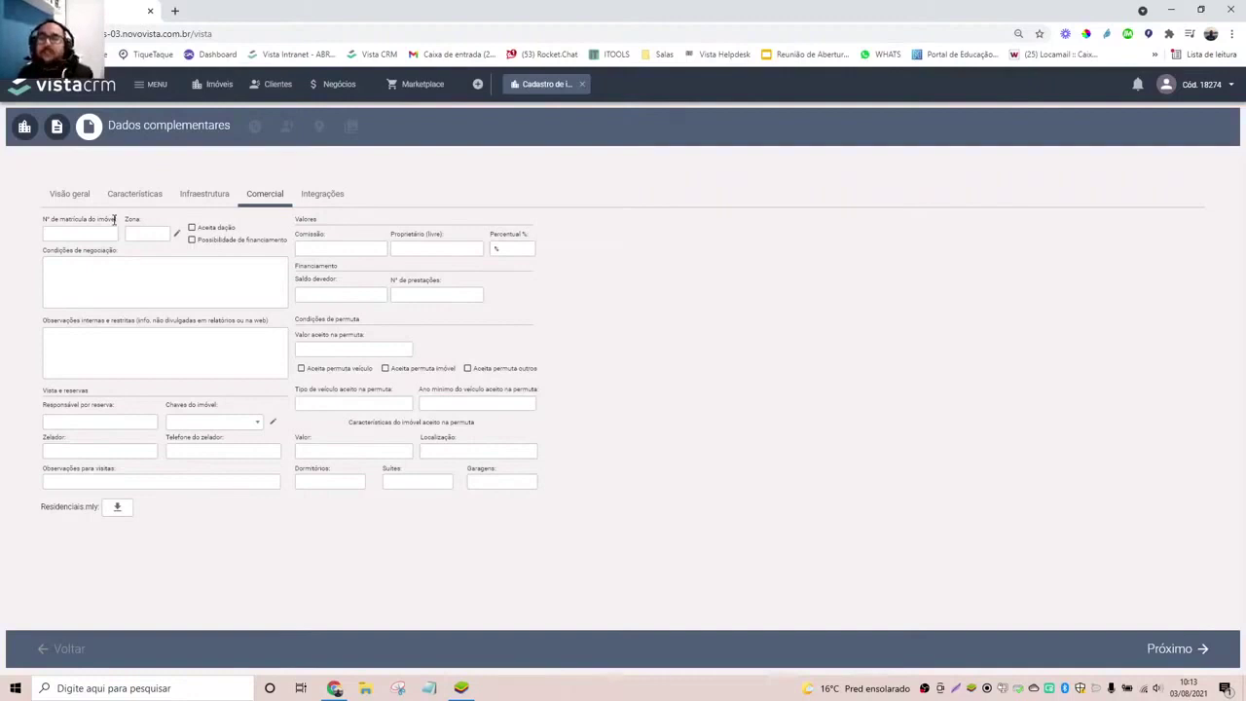
click(325, 197)
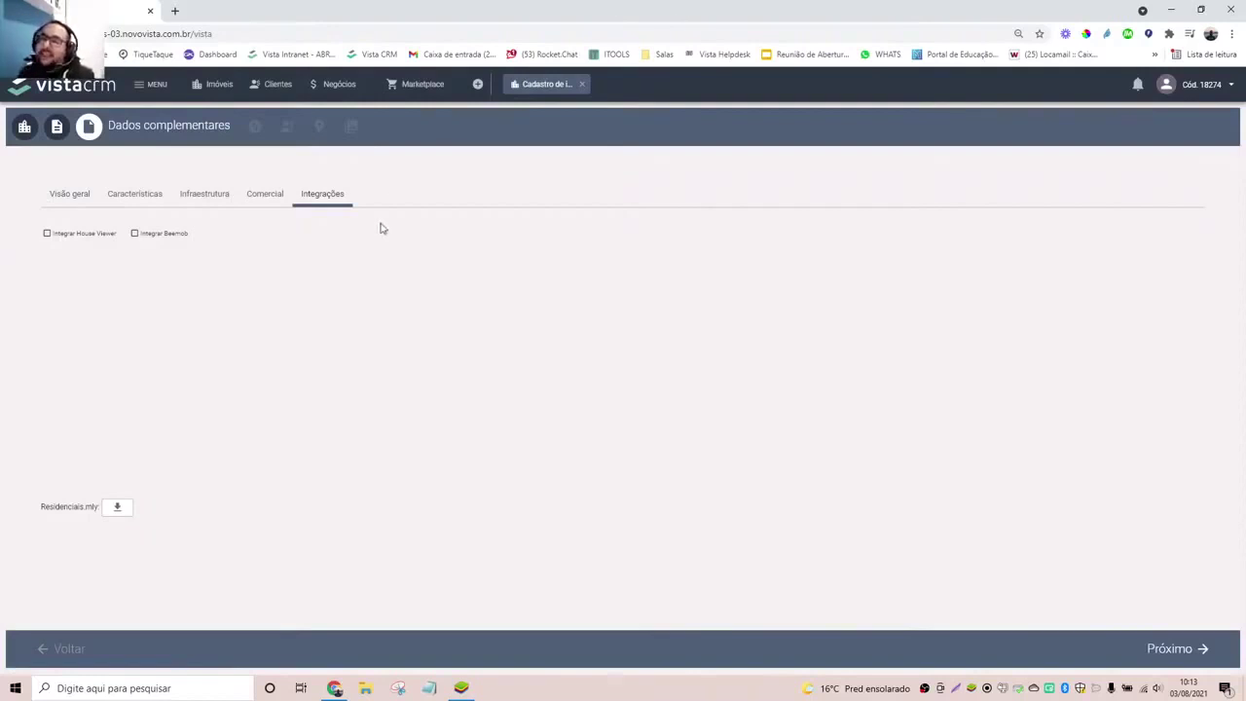
click(49, 199)
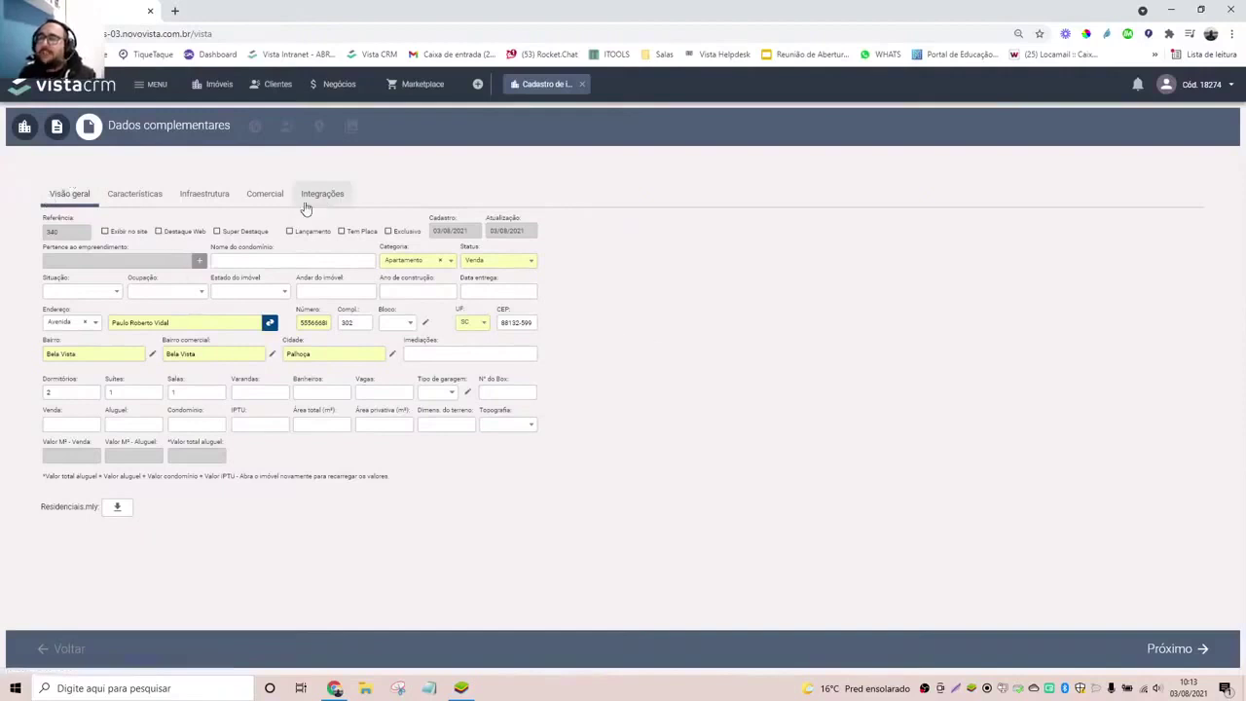
click(129, 200)
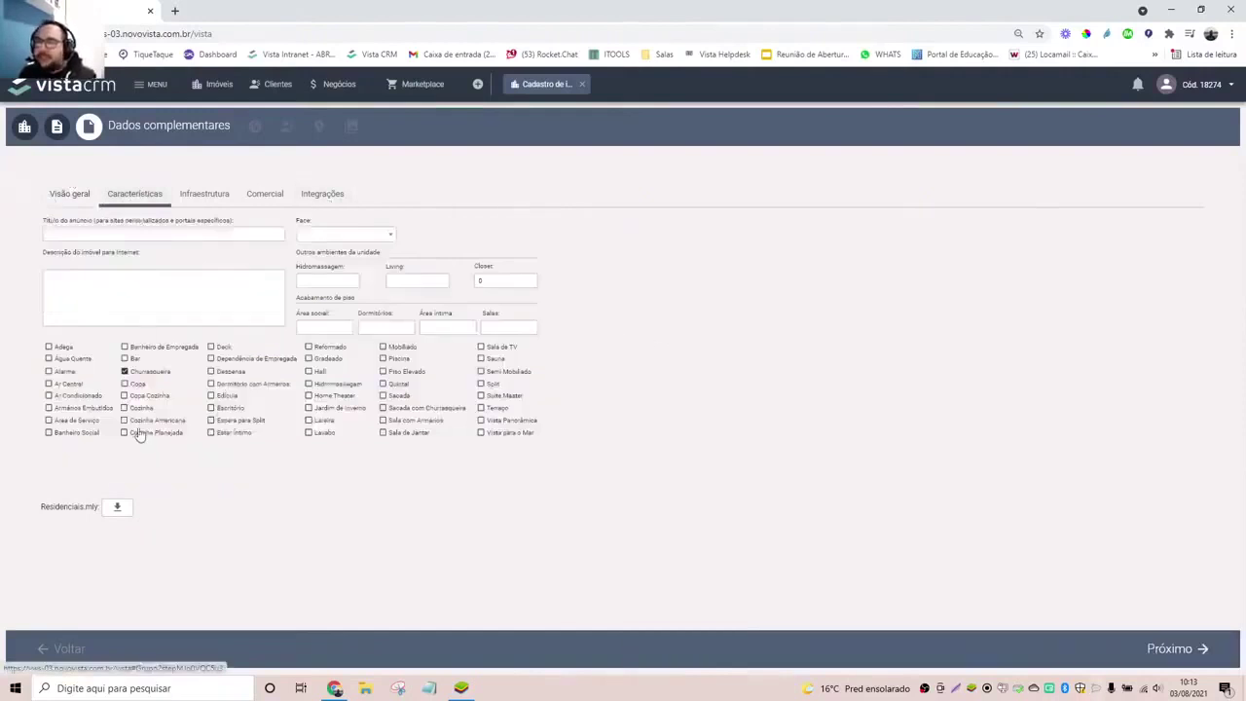
- Mark Estacionamento para Visitantes and Piscina Aquecida in the infrastructure, and continue past portal publication to the owner stage
click(199, 200)
click(191, 395)
click(329, 397)
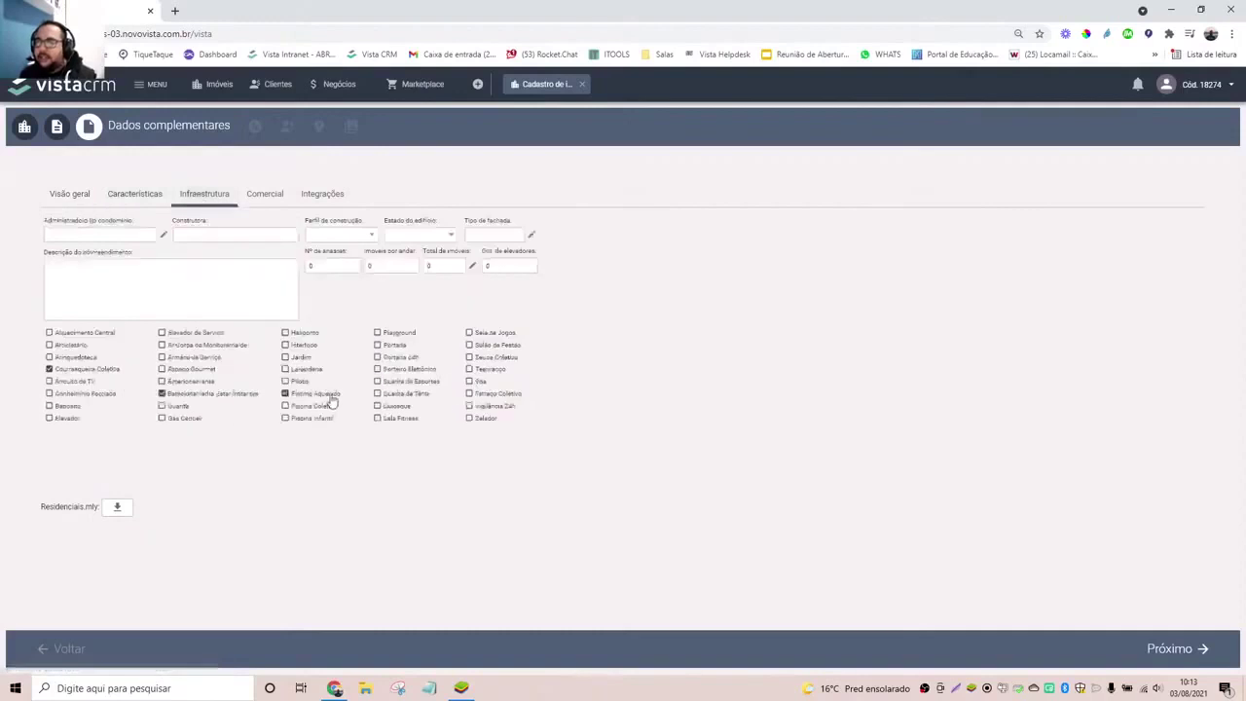
click(1188, 643)
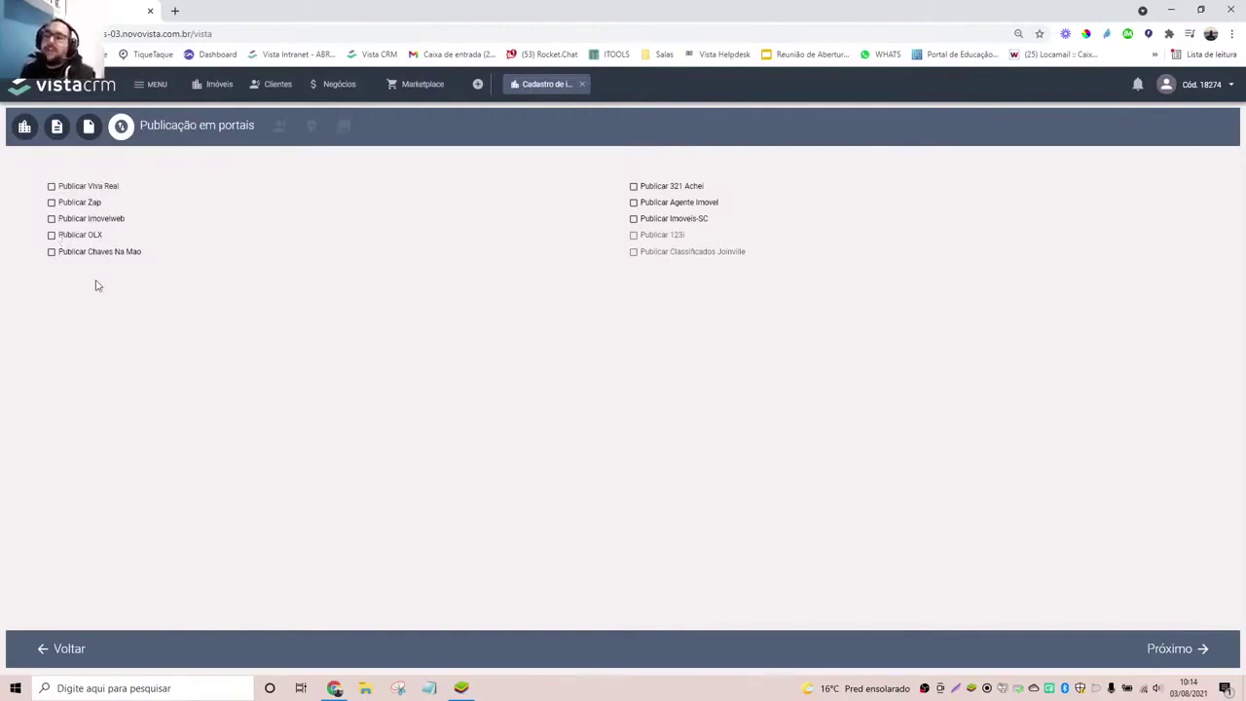
click(1098, 654)
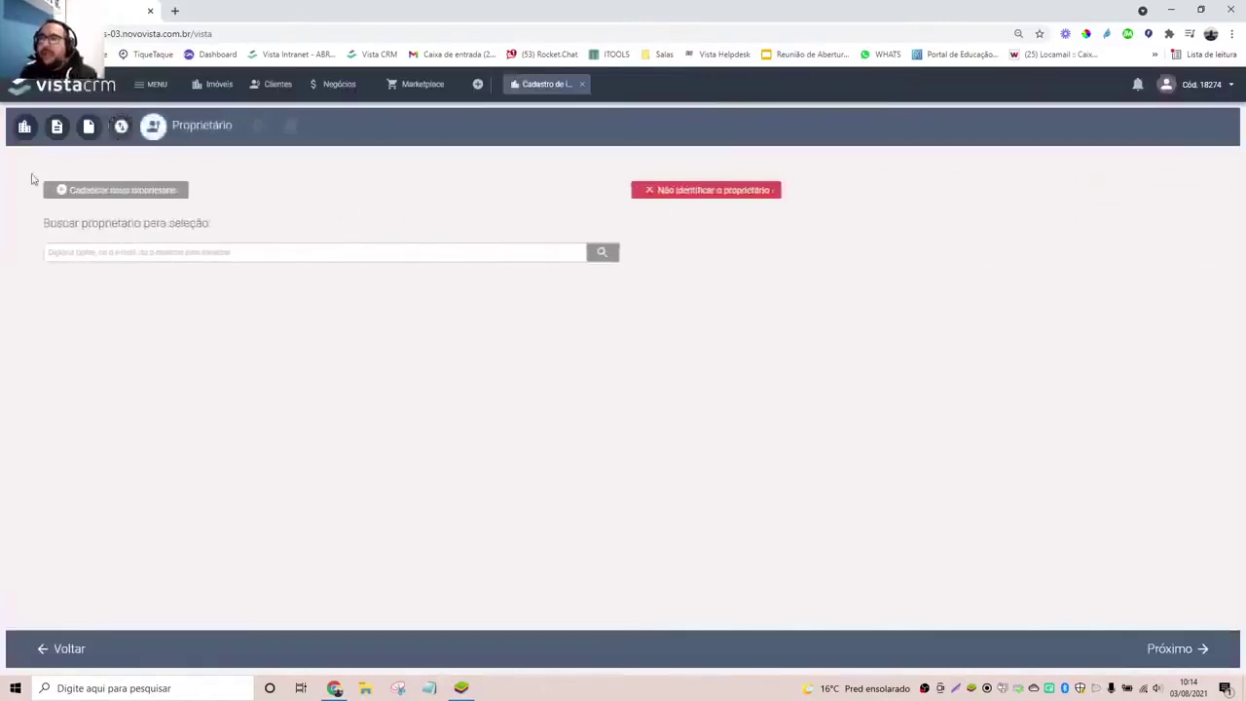
click(204, 257)
text(silva)
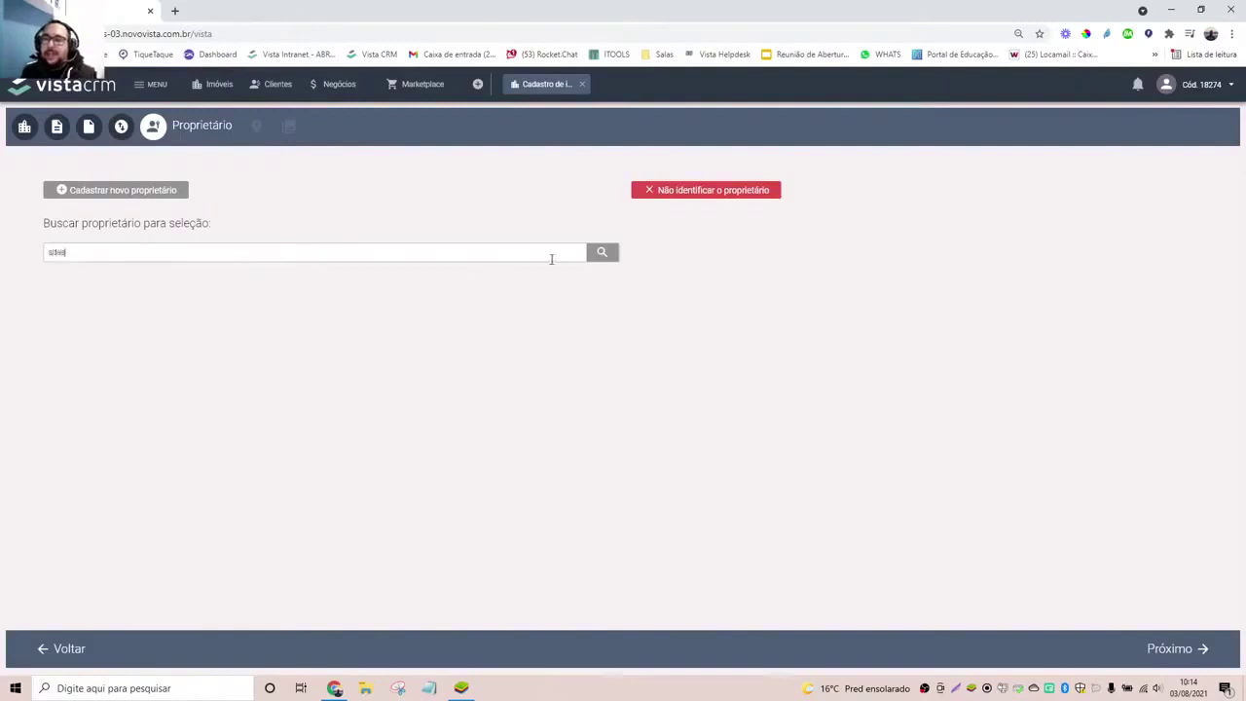
key(BackSpace)
key(BackSpace)
key(BackSpace)
key(BackSpace)
key(BackSpace)
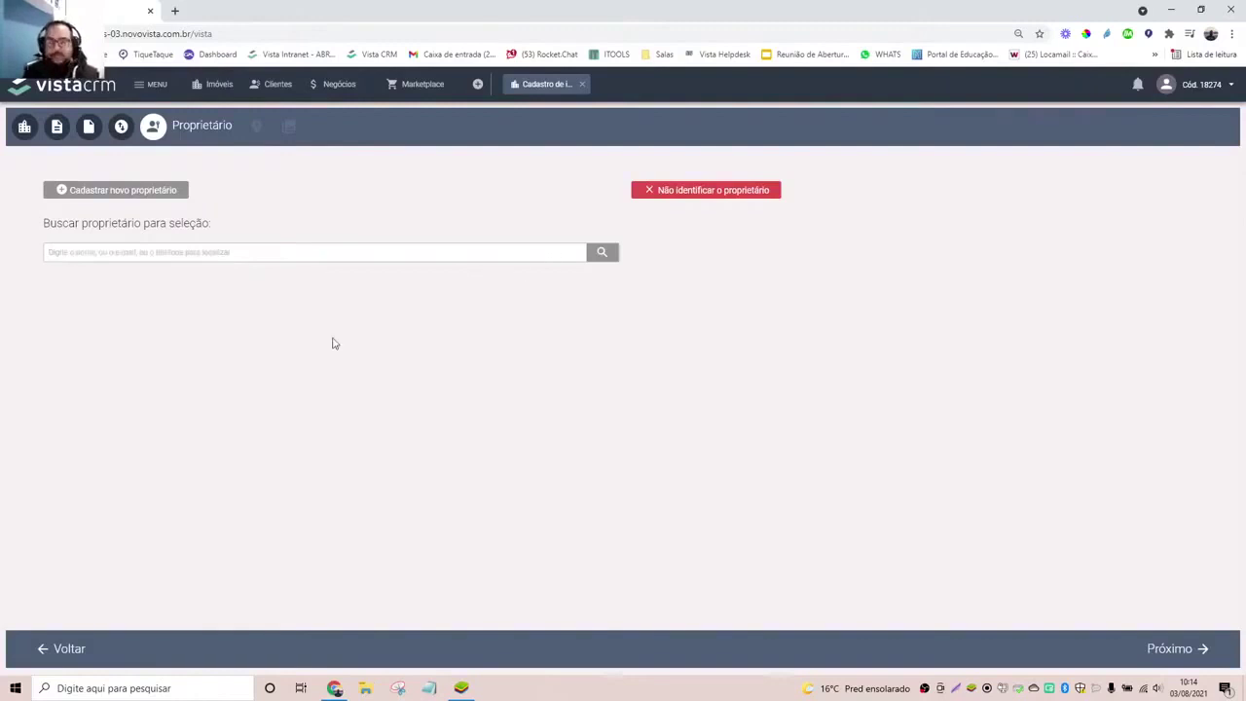
text(Y)
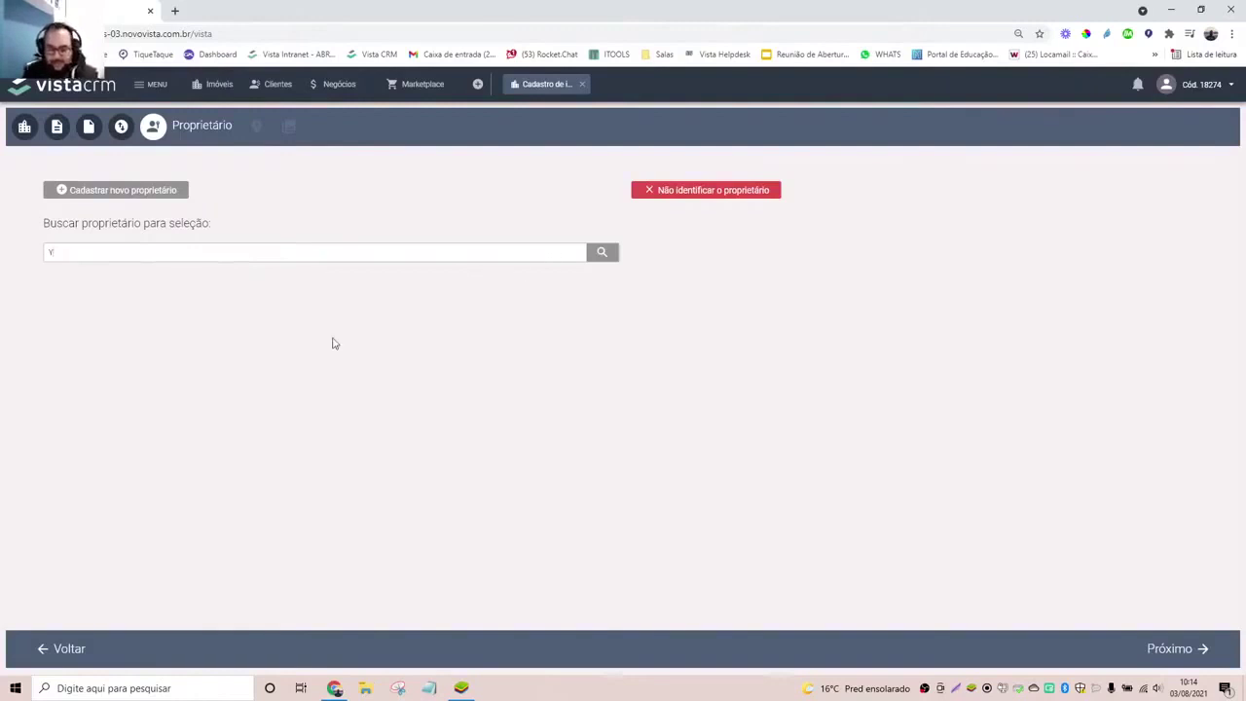
key(BackSpace)
- Search the owners for "a", choose the first listed owner and continue to the location stage
text(a)
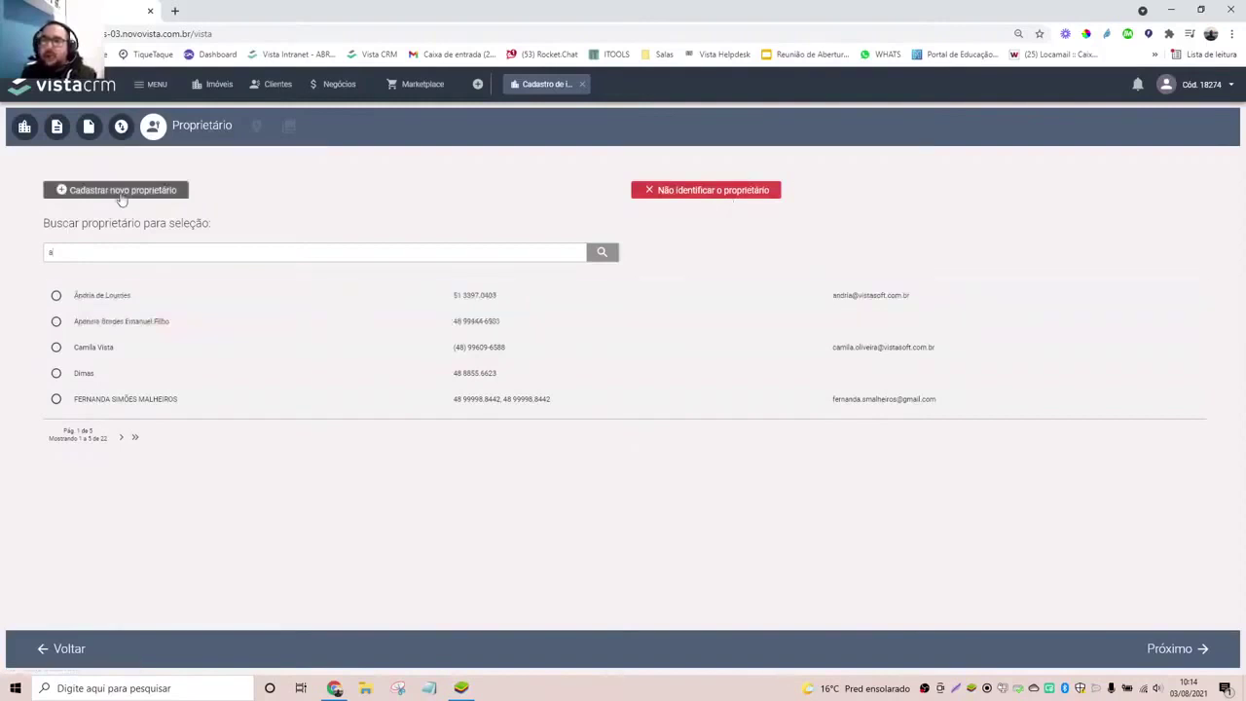
click(87, 304)
click(1123, 650)
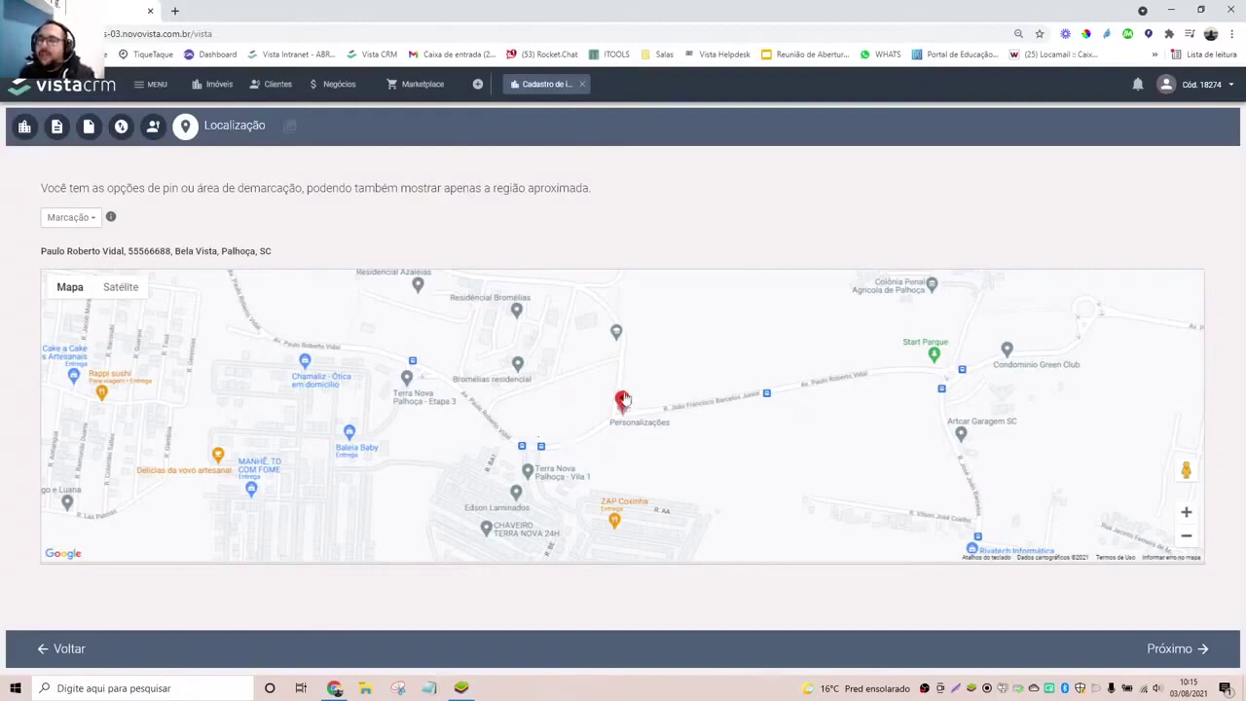
- Remove the property's map marking after moving its pin east, and continue to the image gallery stage
drag(623, 400, 787, 418)
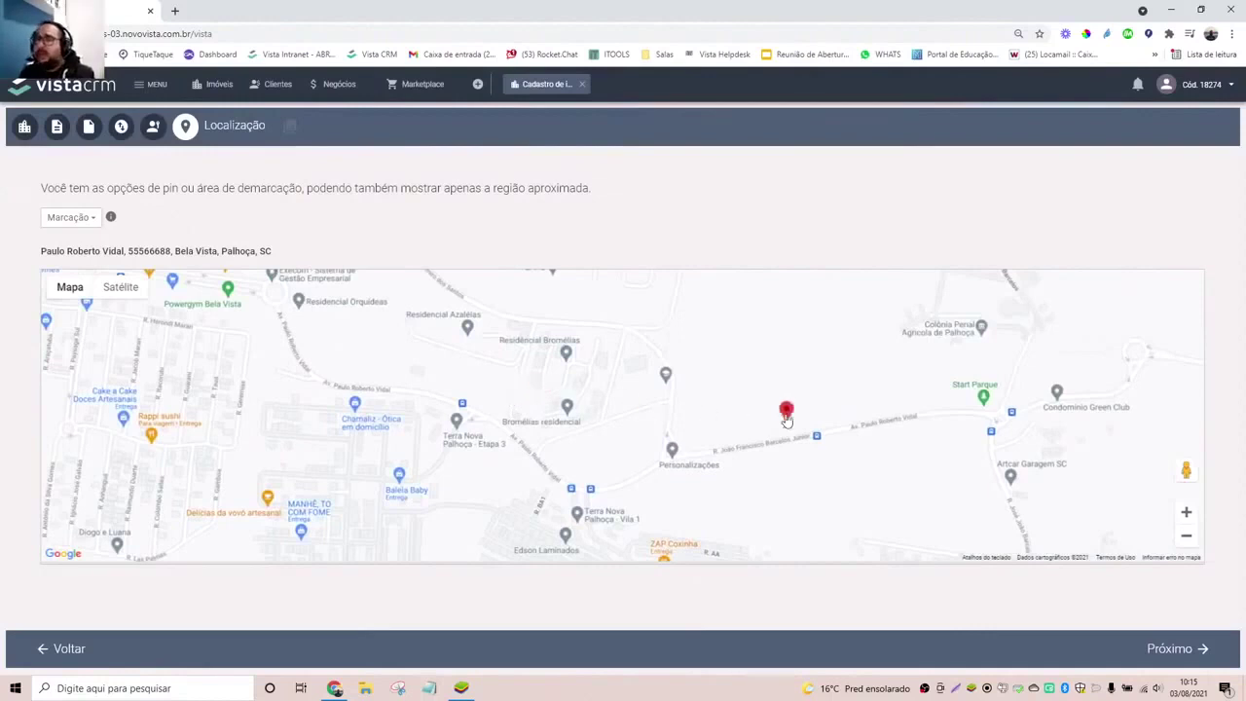
click(70, 218)
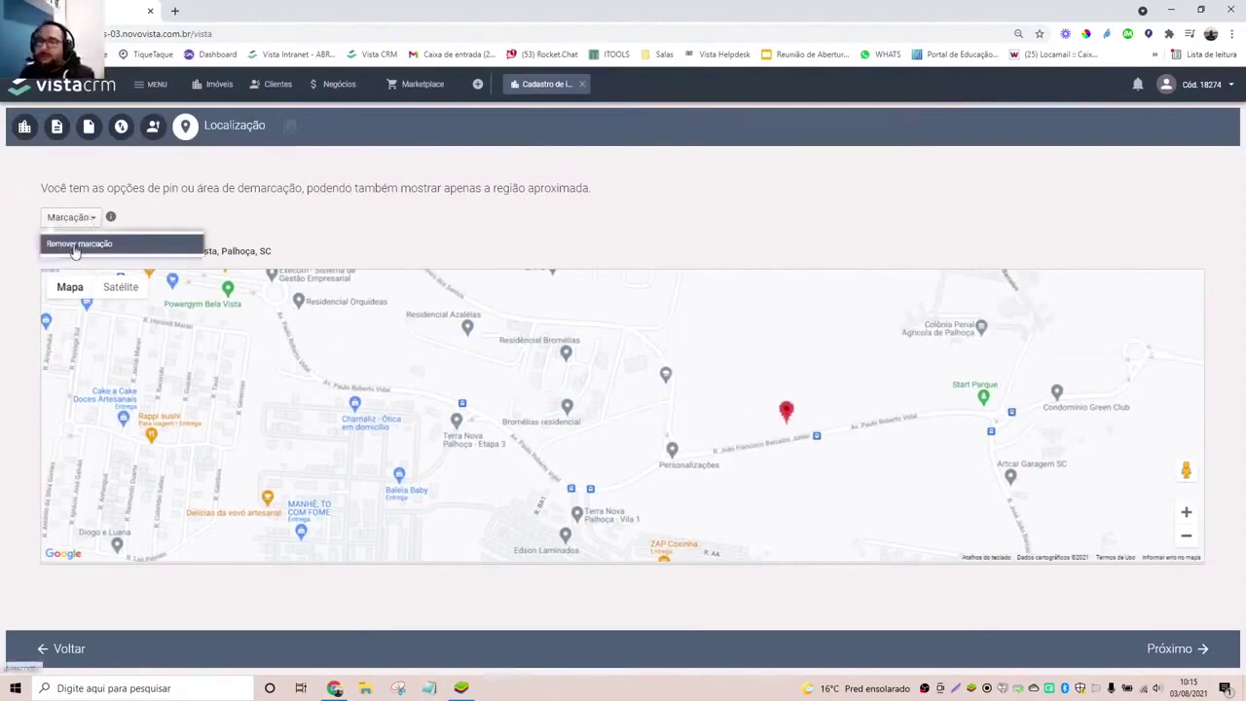
click(78, 244)
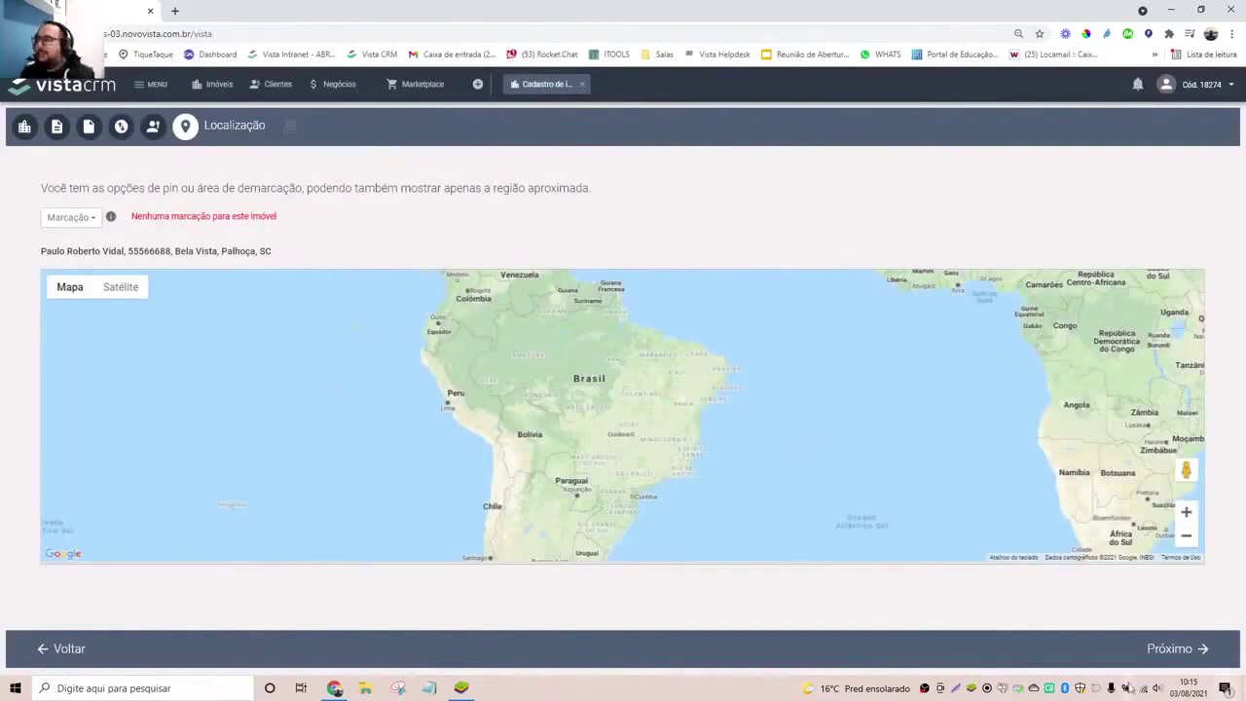
click(1200, 650)
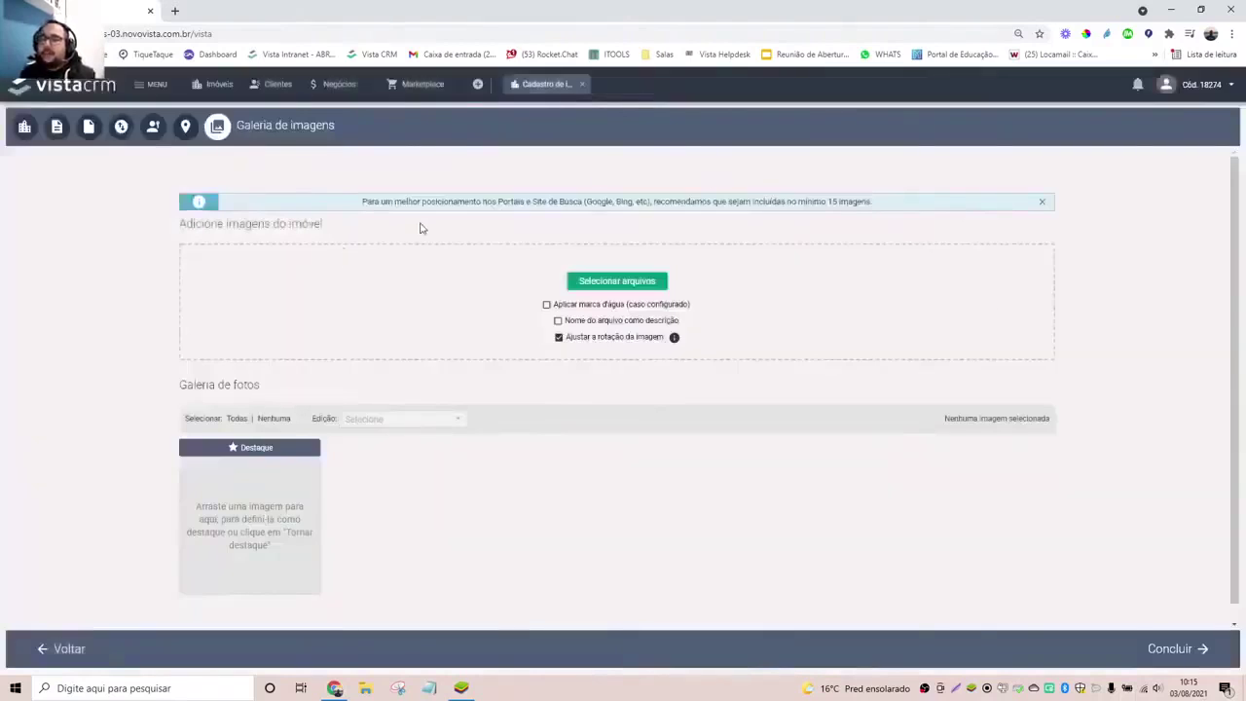
- Upload Fachada Casa Floresta.jpg and the living-room photo beside it from the Imagens Teste folder, with watermark applied and rotation adjustment off
click(548, 305)
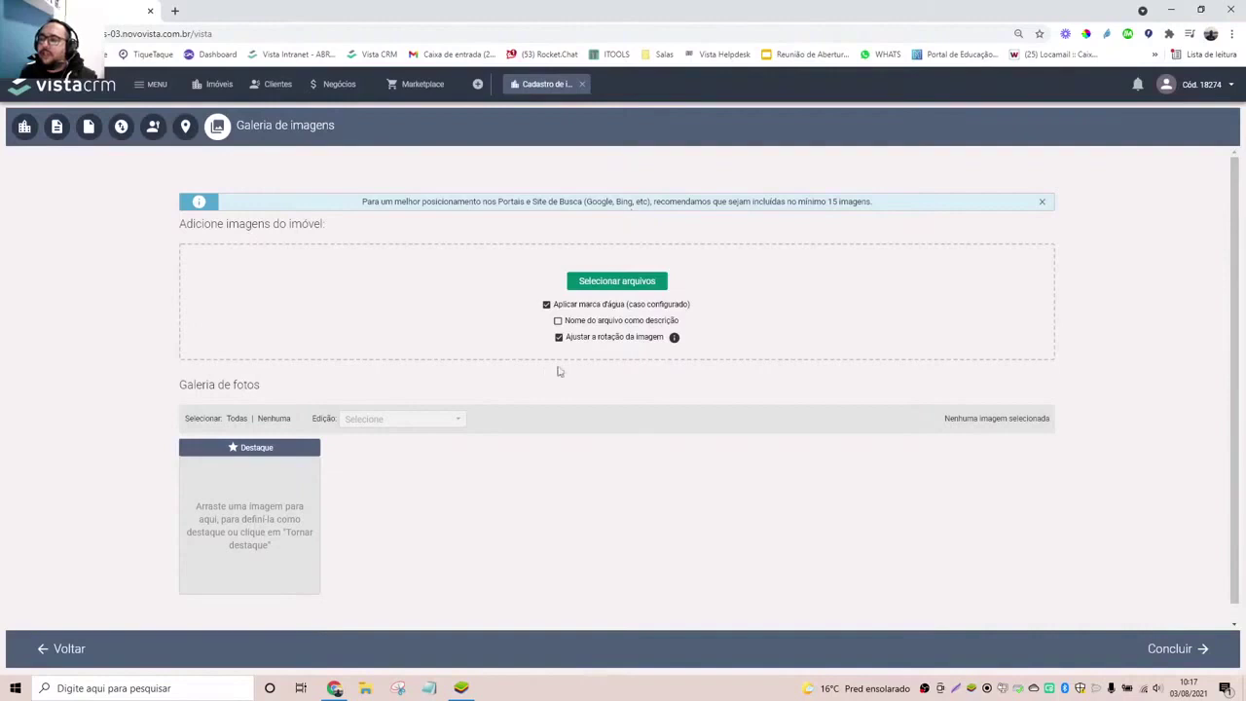
click(559, 337)
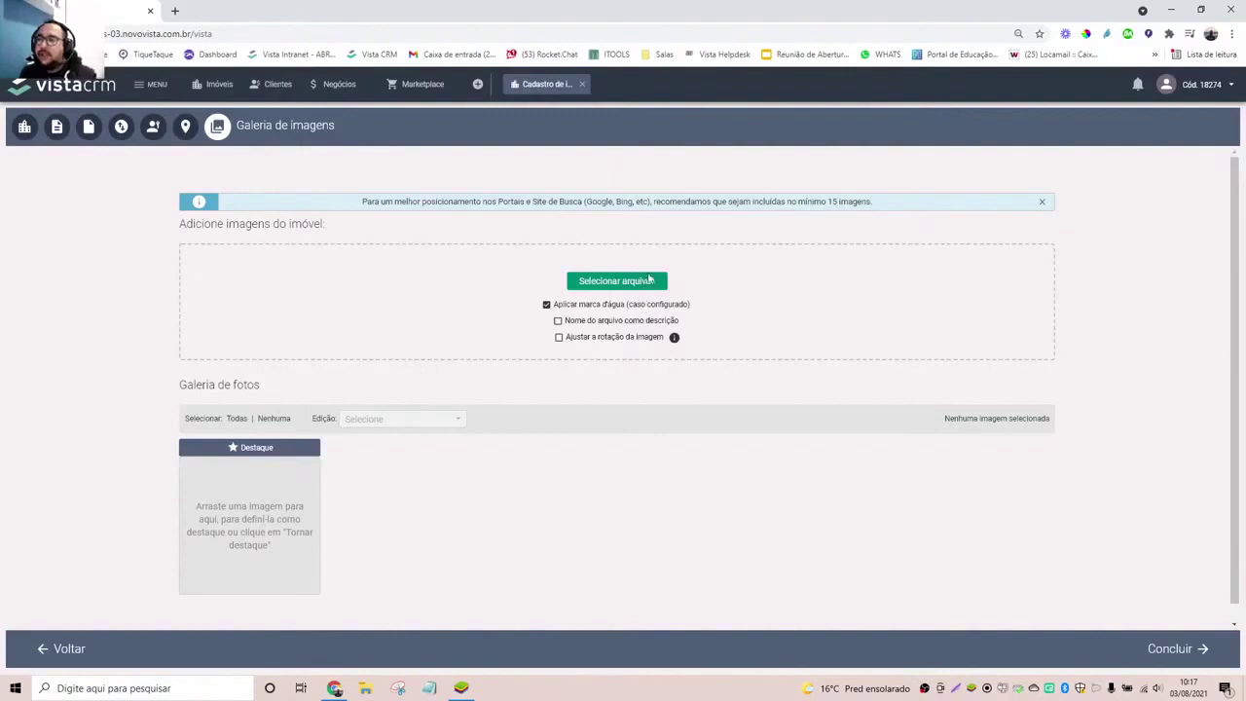
click(646, 276)
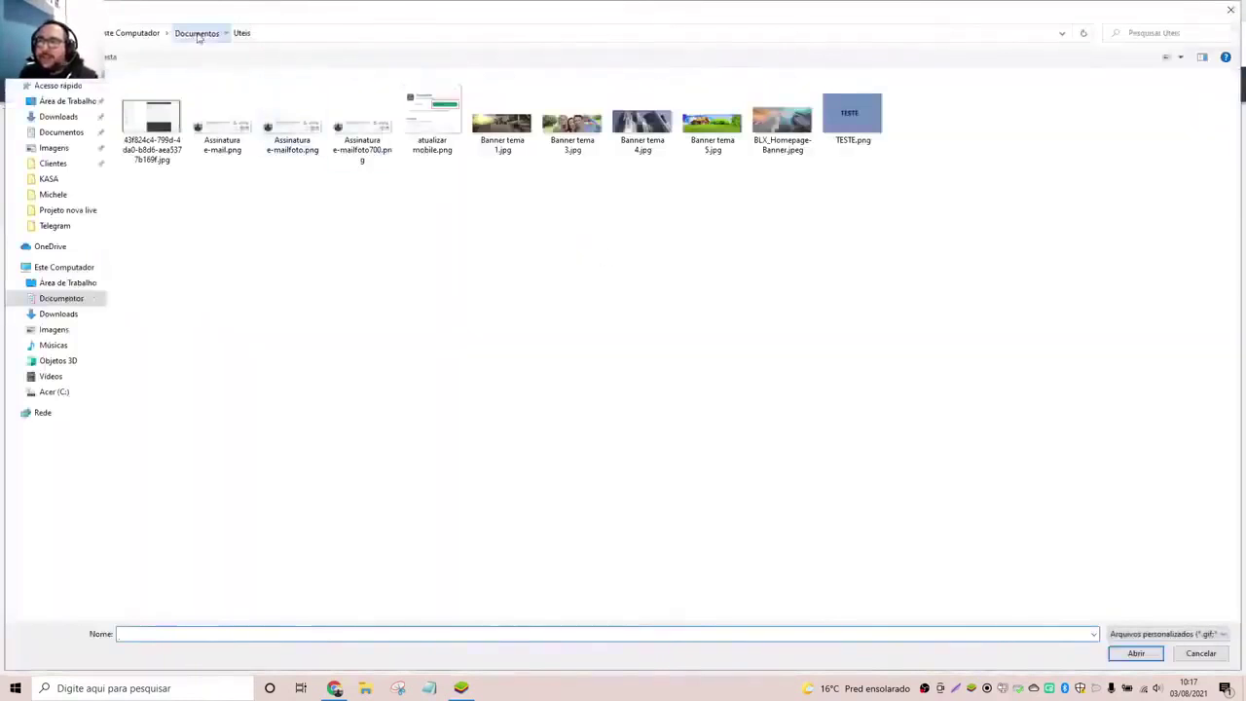
click(198, 35)
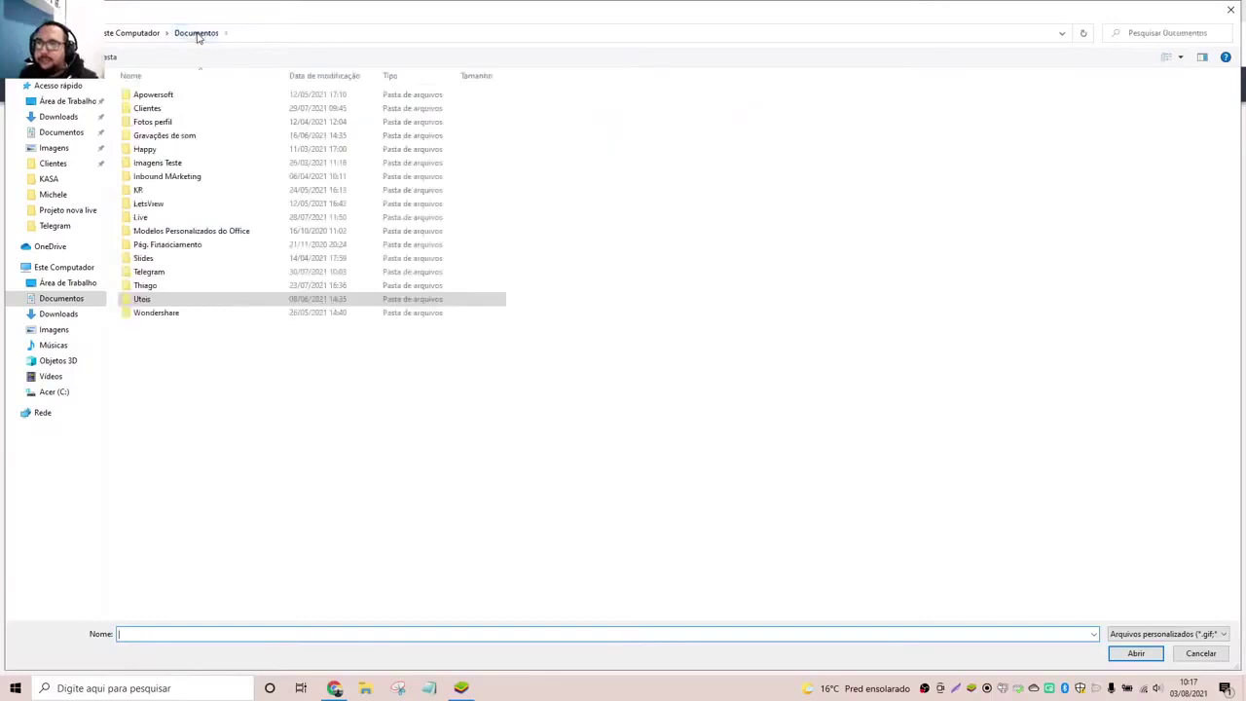
click(166, 176)
double_click(155, 163)
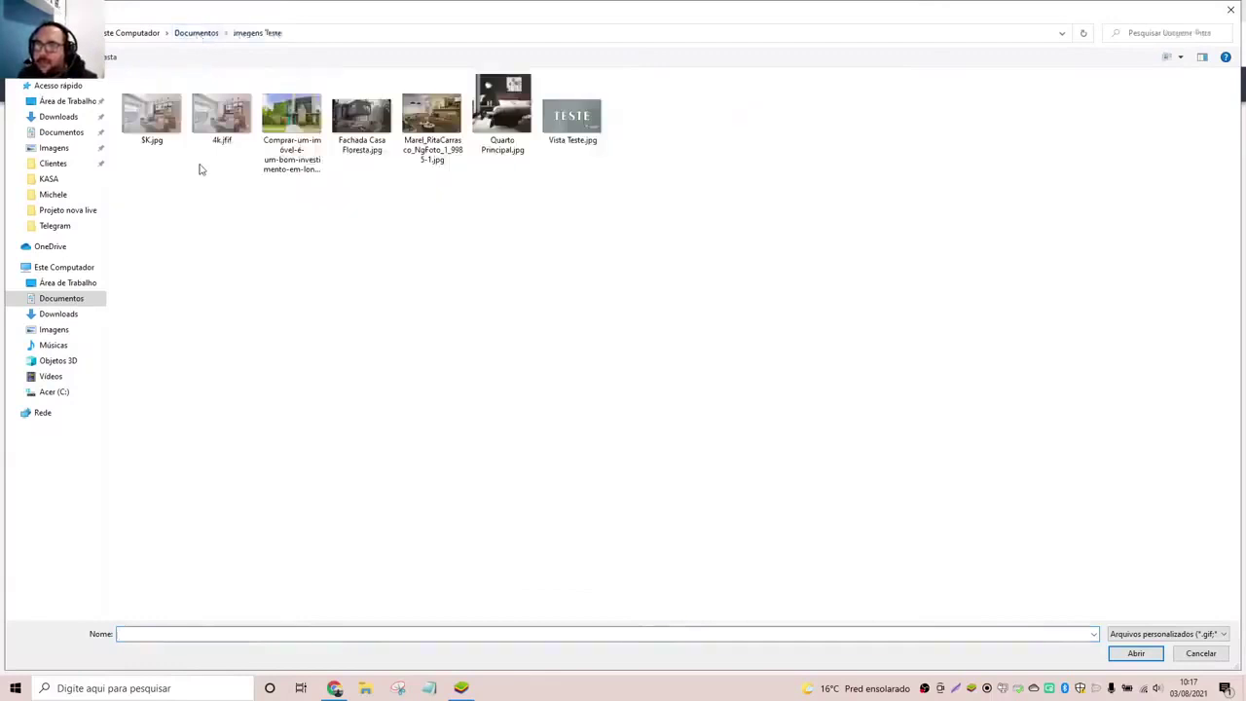
drag(337, 195, 466, 137)
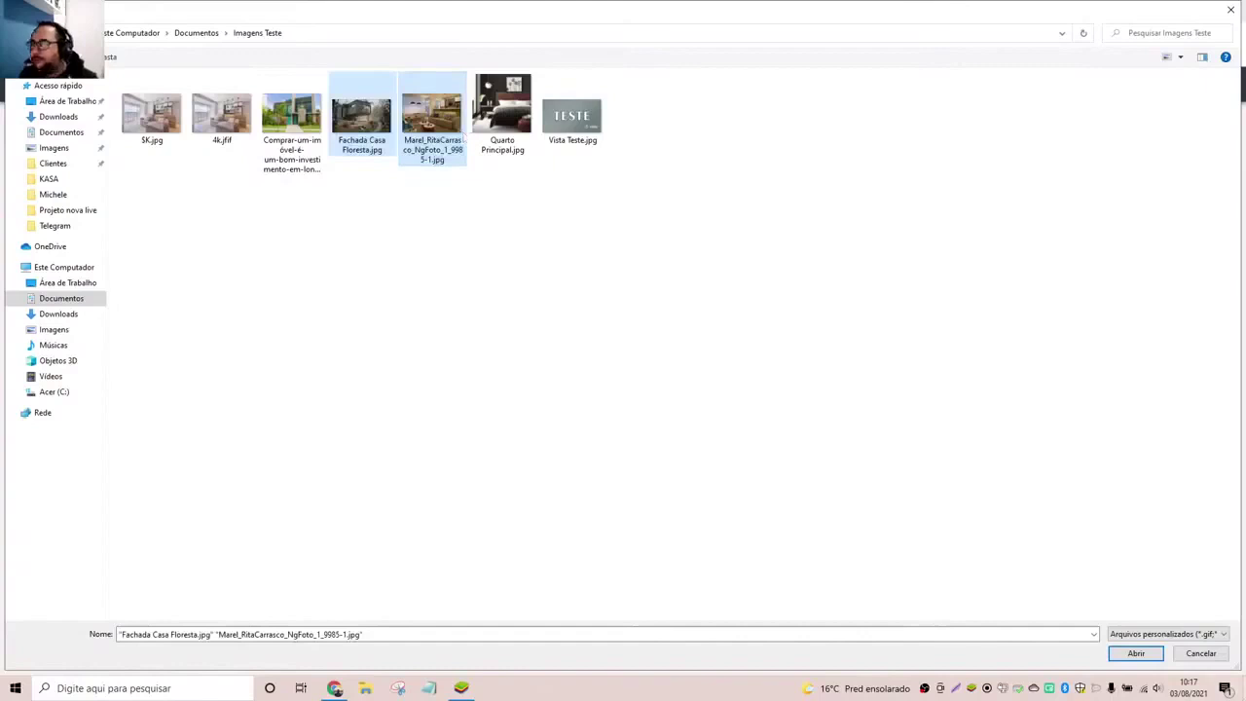
click(1135, 653)
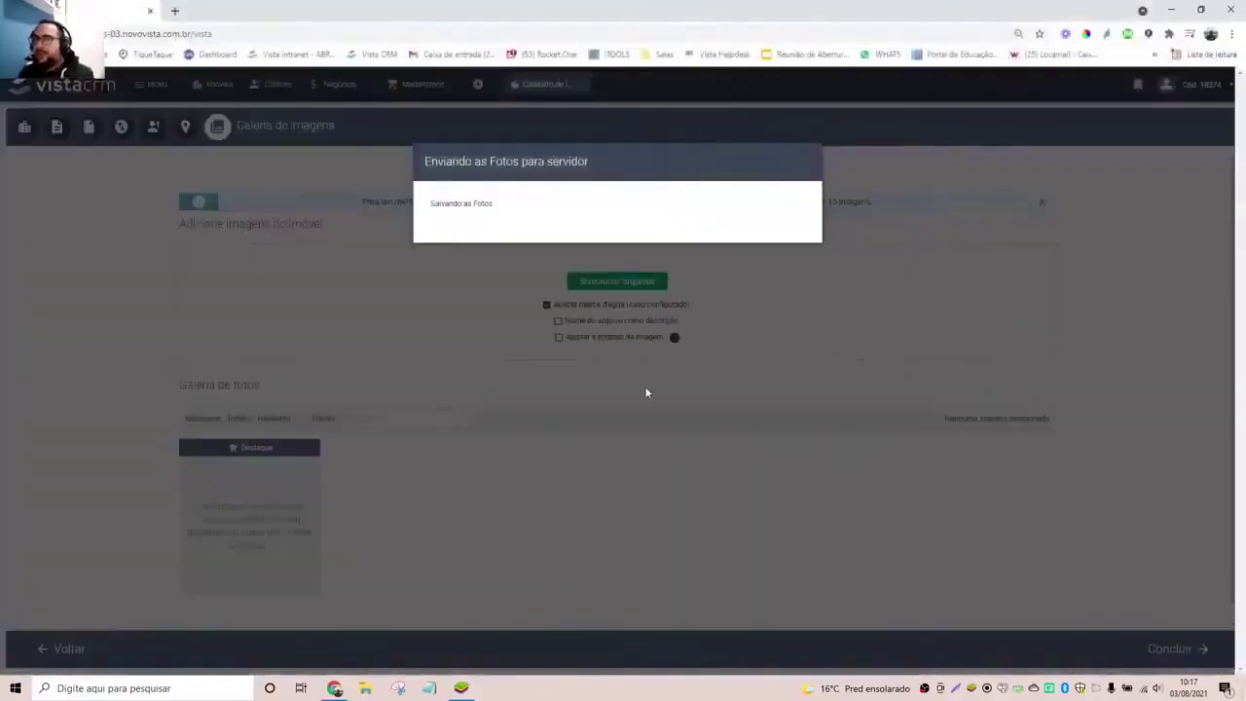
scroll(631, 367, down, 1)
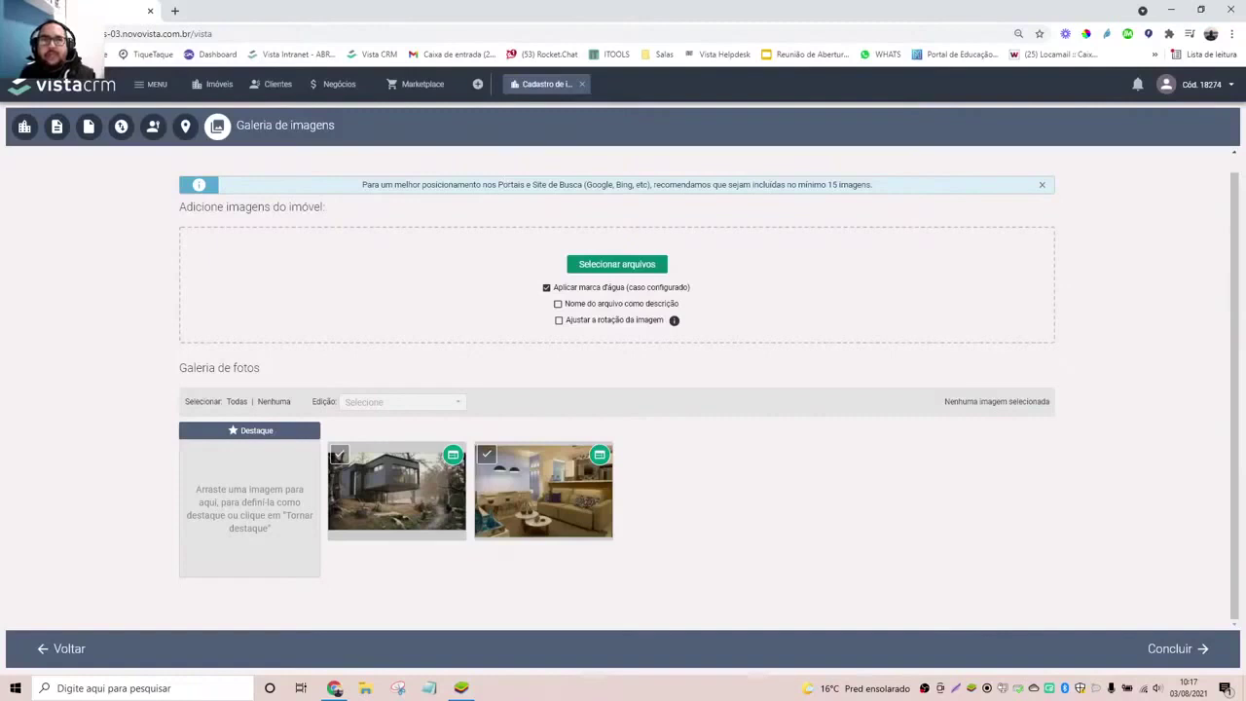
click(617, 264)
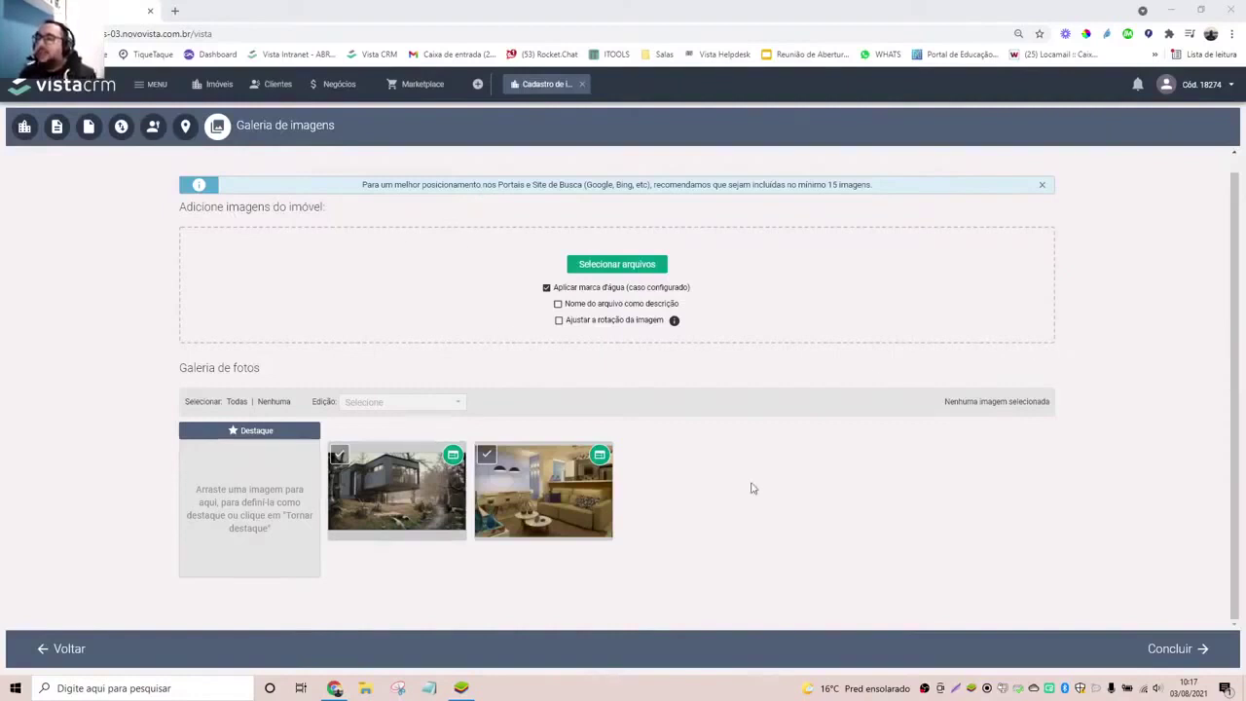
- Select the facade photo in the gallery and view the available bulk editing options without applying any
mouse_move(351, 480)
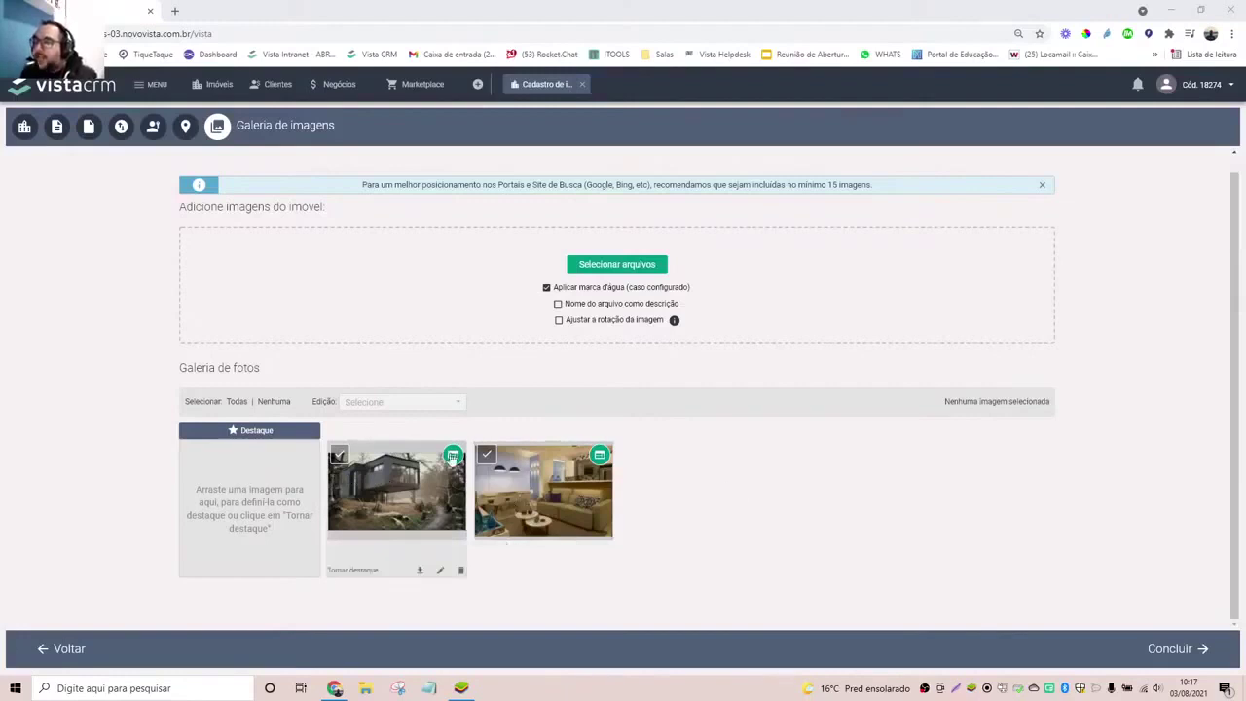
click(338, 454)
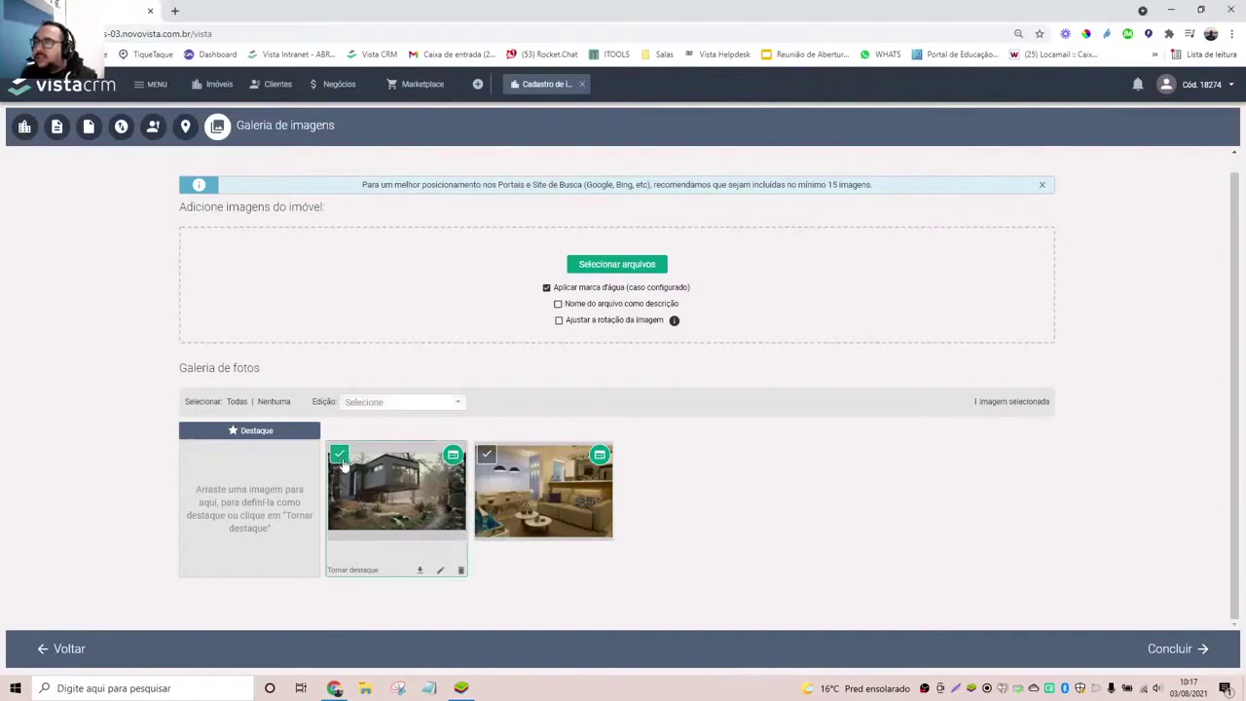
click(458, 403)
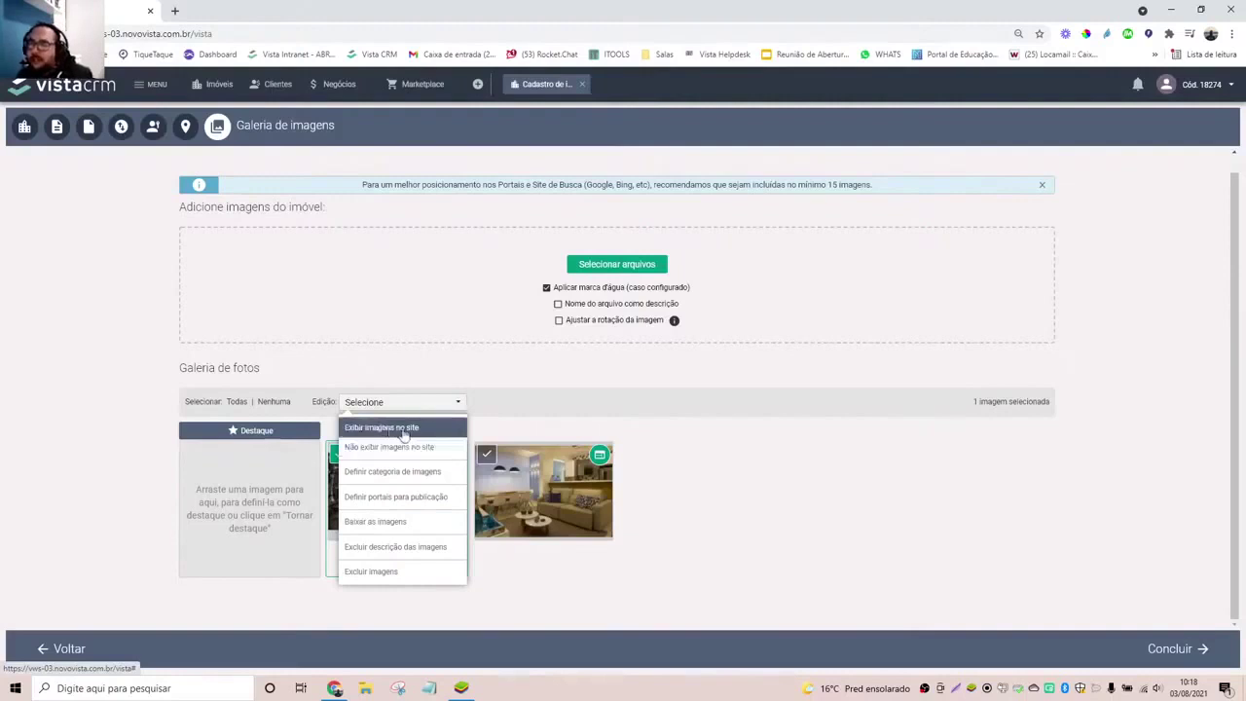
click(770, 473)
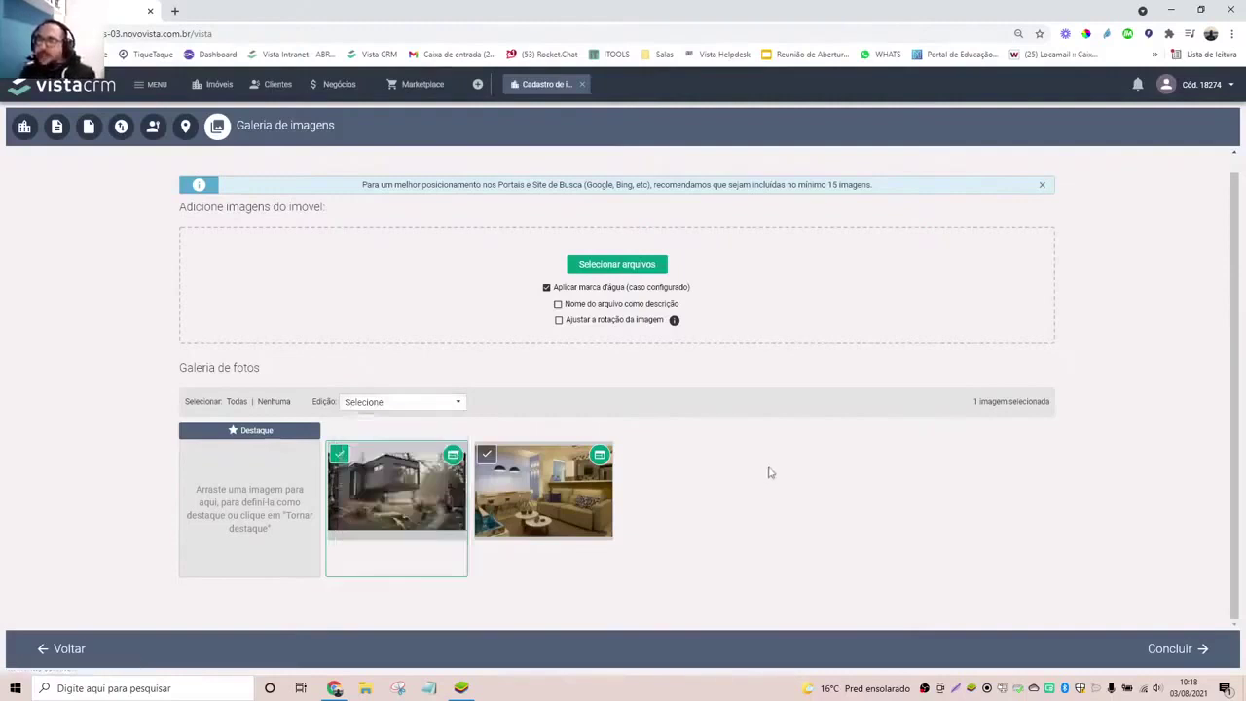
- Turn off the living-room photo's display on the site and turn it back on
mouse_move(409, 450)
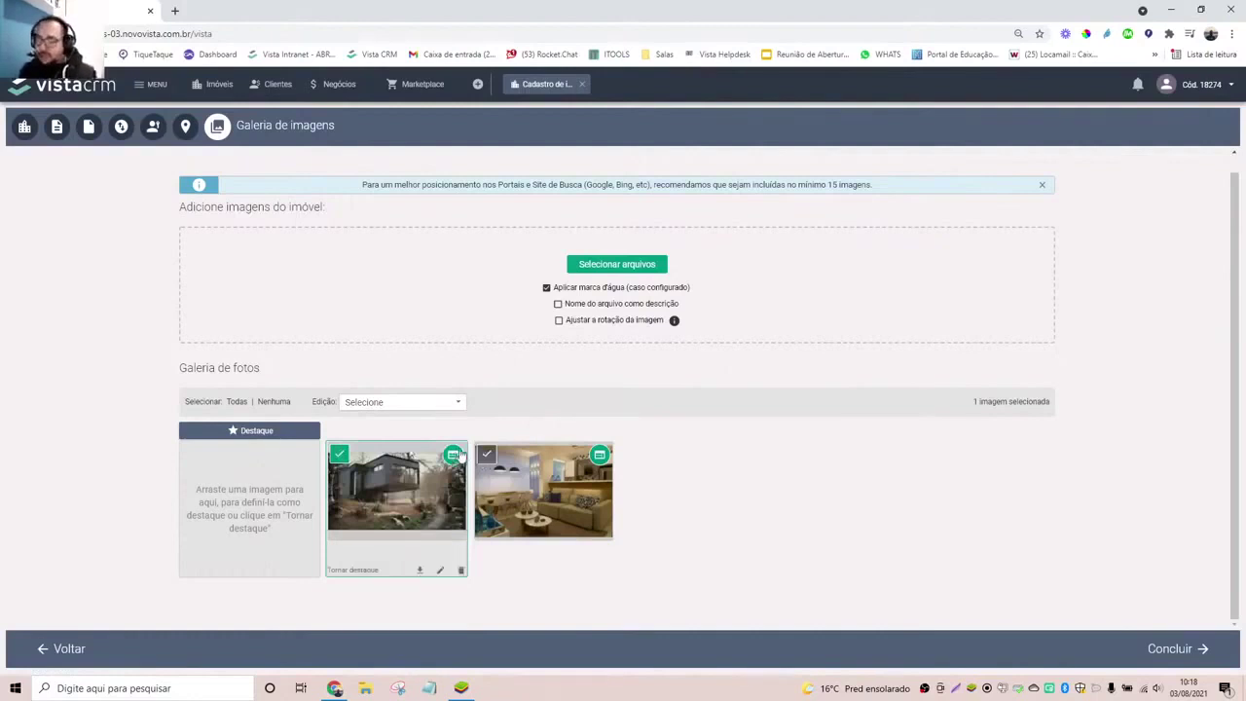
click(601, 458)
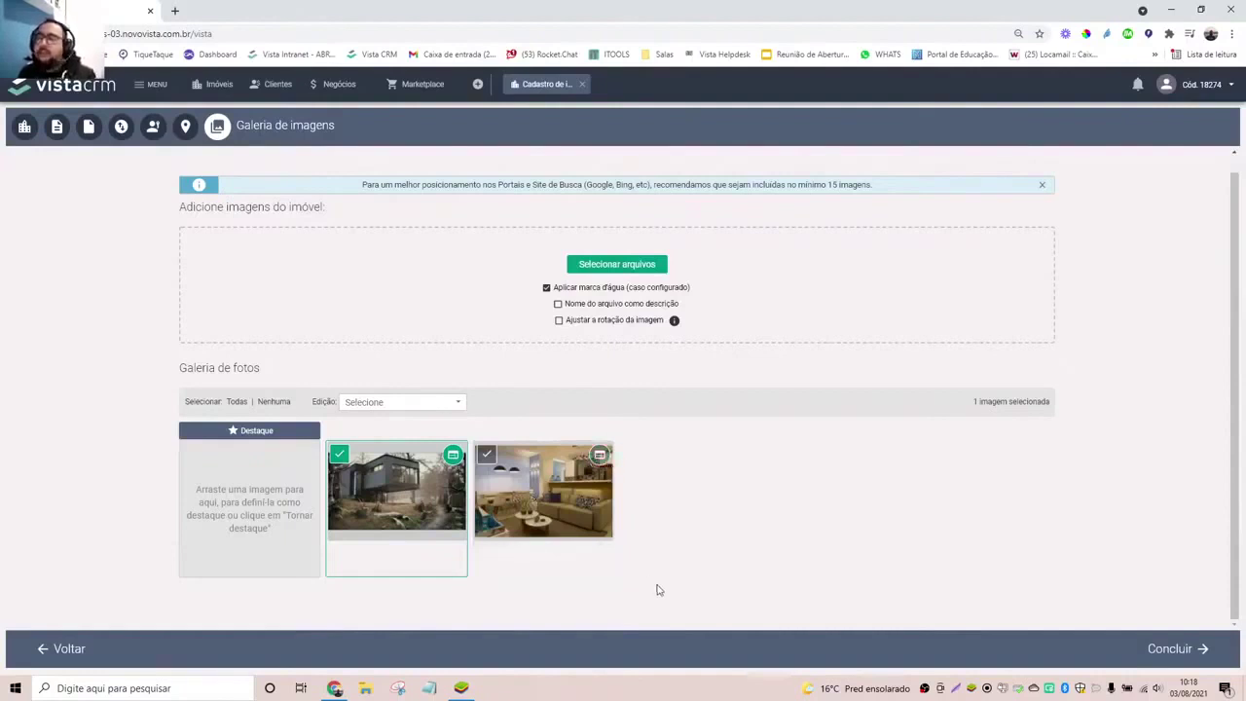
click(601, 456)
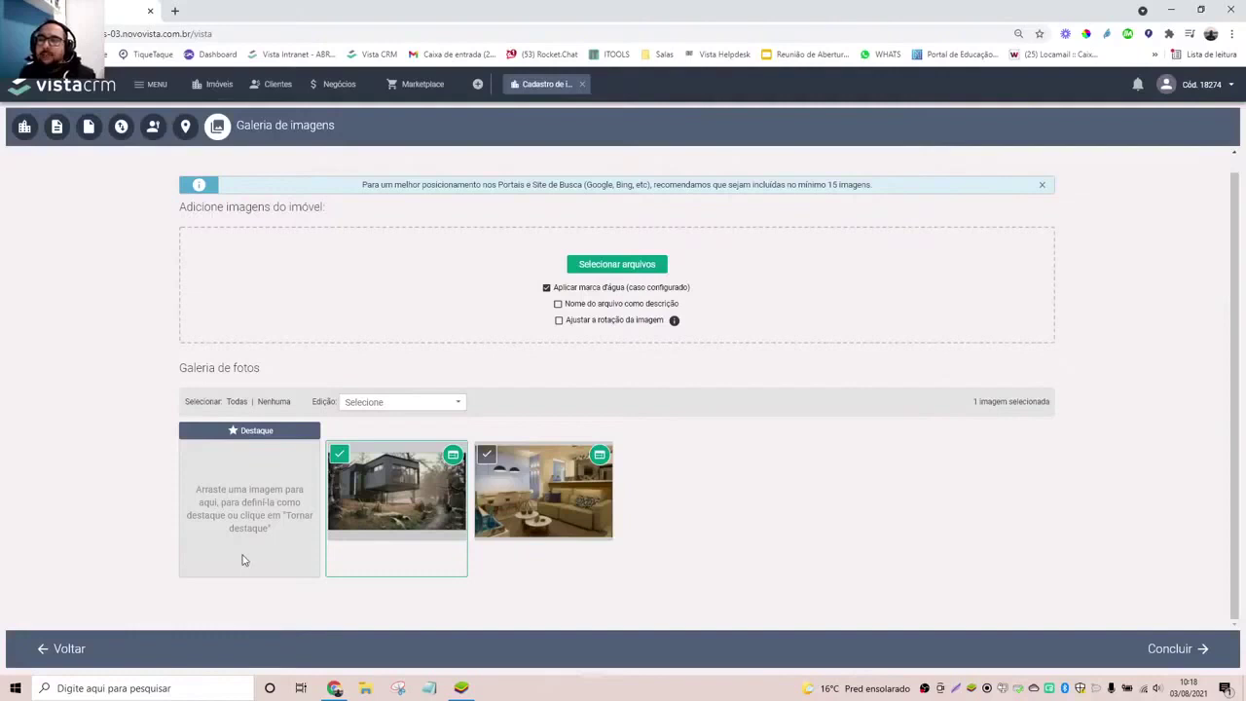
- Set the facade photo as the gallery's Destaque image and conclude the property registration
drag(382, 472, 205, 465)
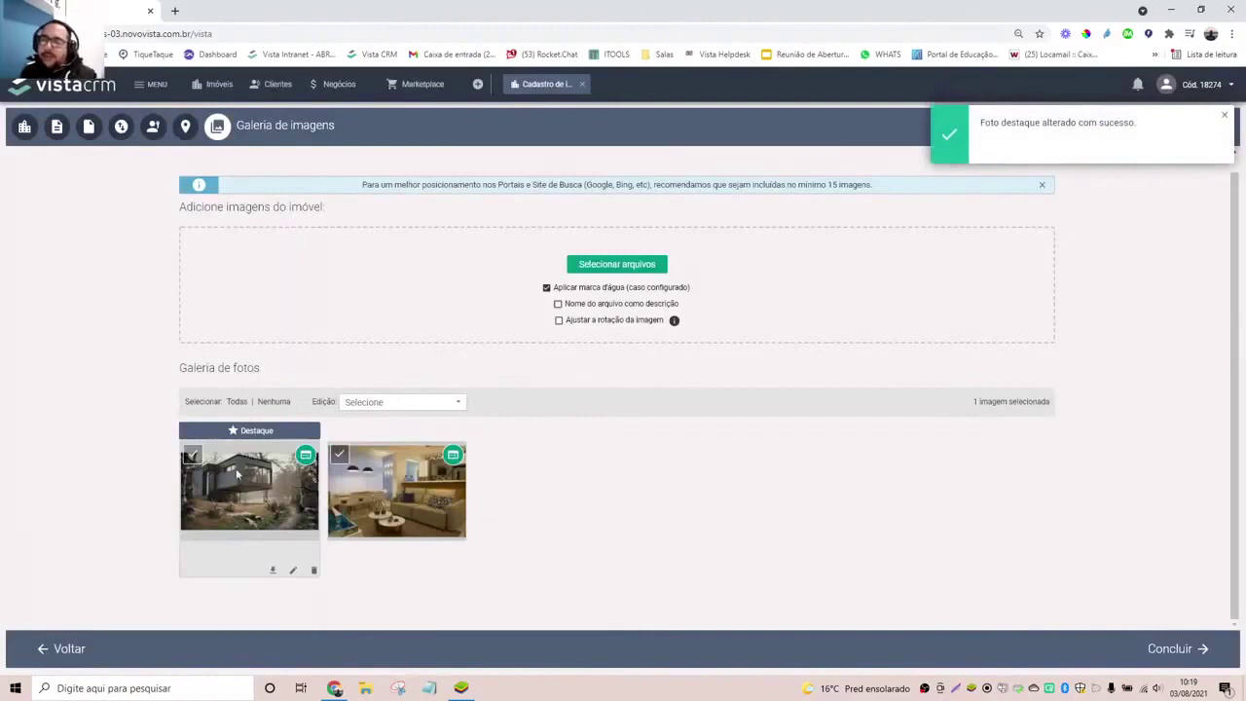
click(1161, 656)
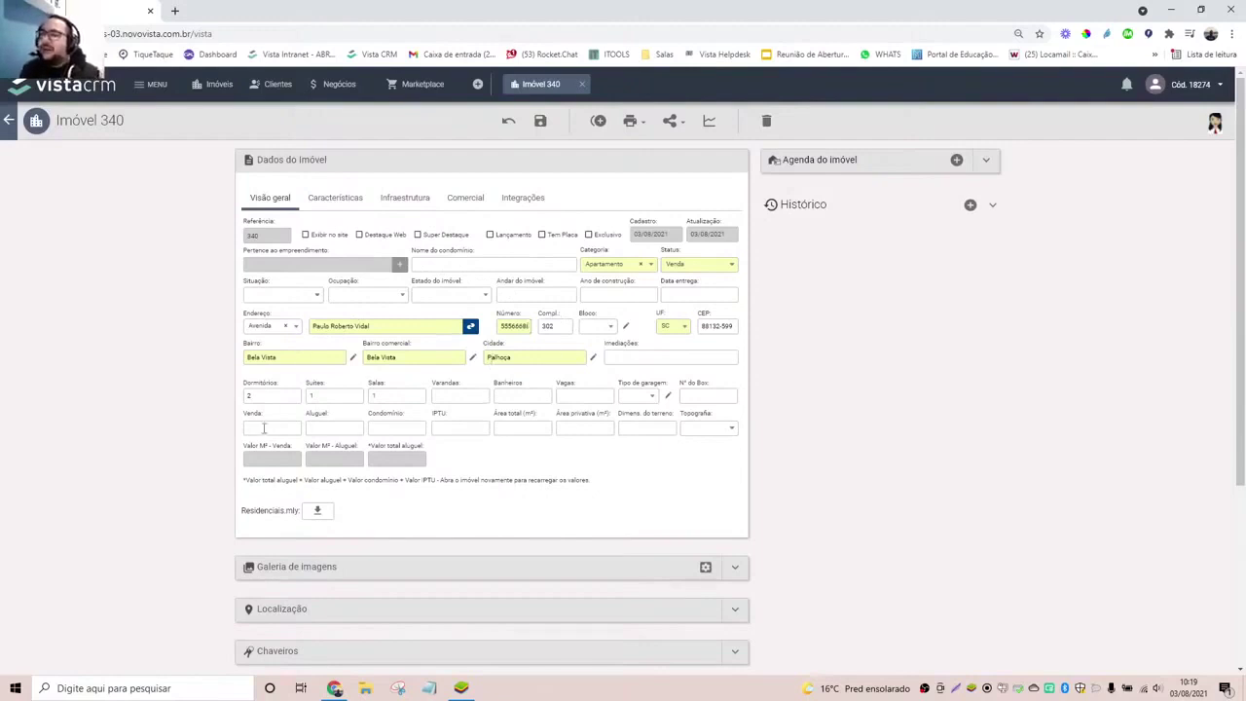
- Examine the new property's record, including its Galeria de imagens and Chaveiros sections, collapsing each section again
click(370, 430)
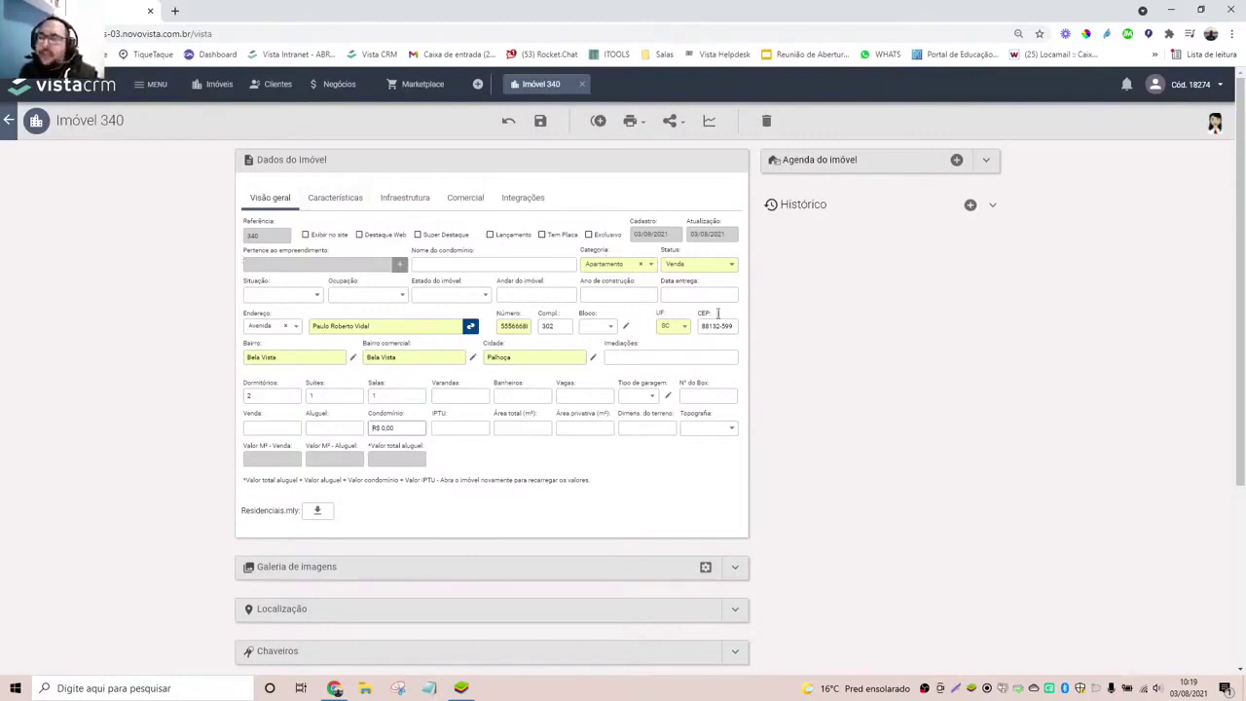
scroll(451, 364, down, 2)
scroll(451, 364, down, 2)
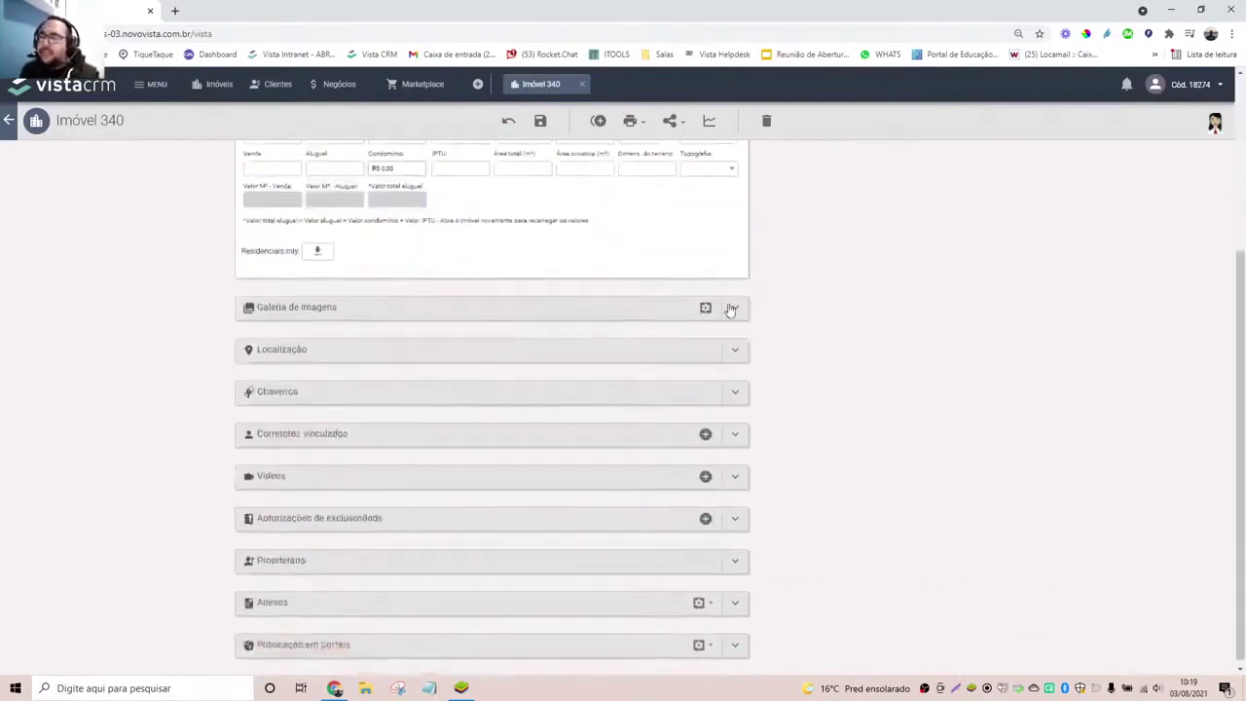
click(730, 310)
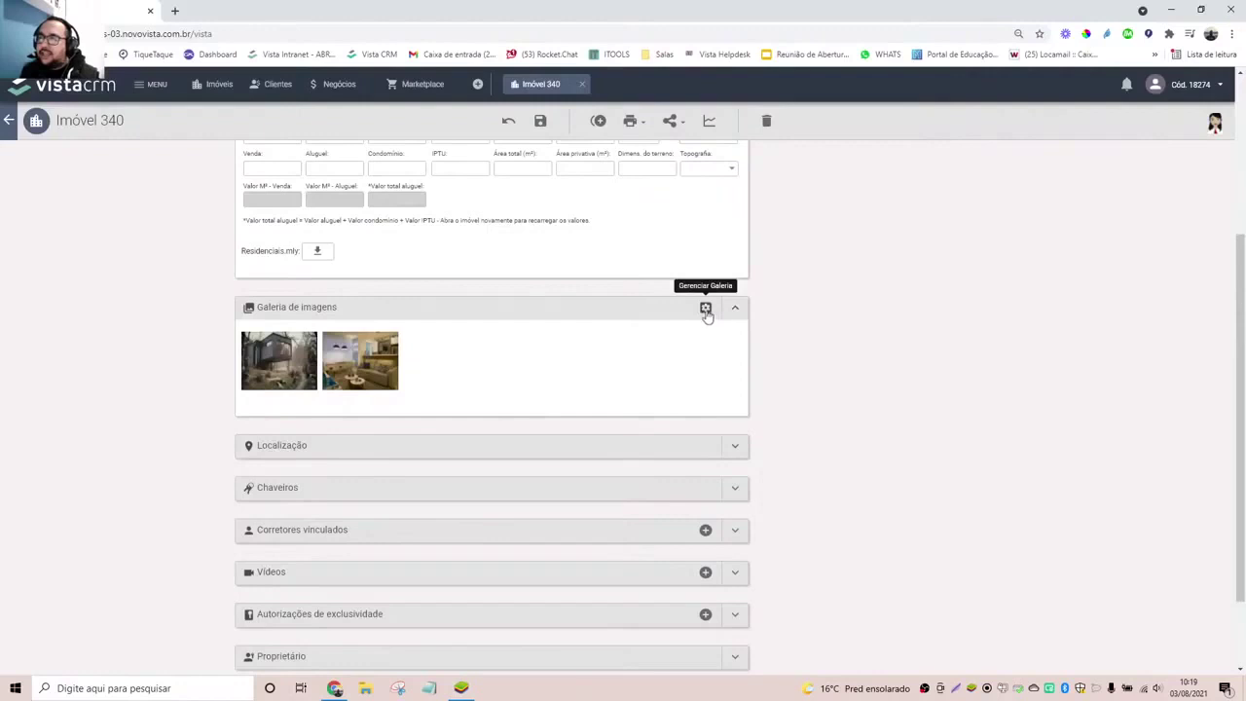
click(743, 319)
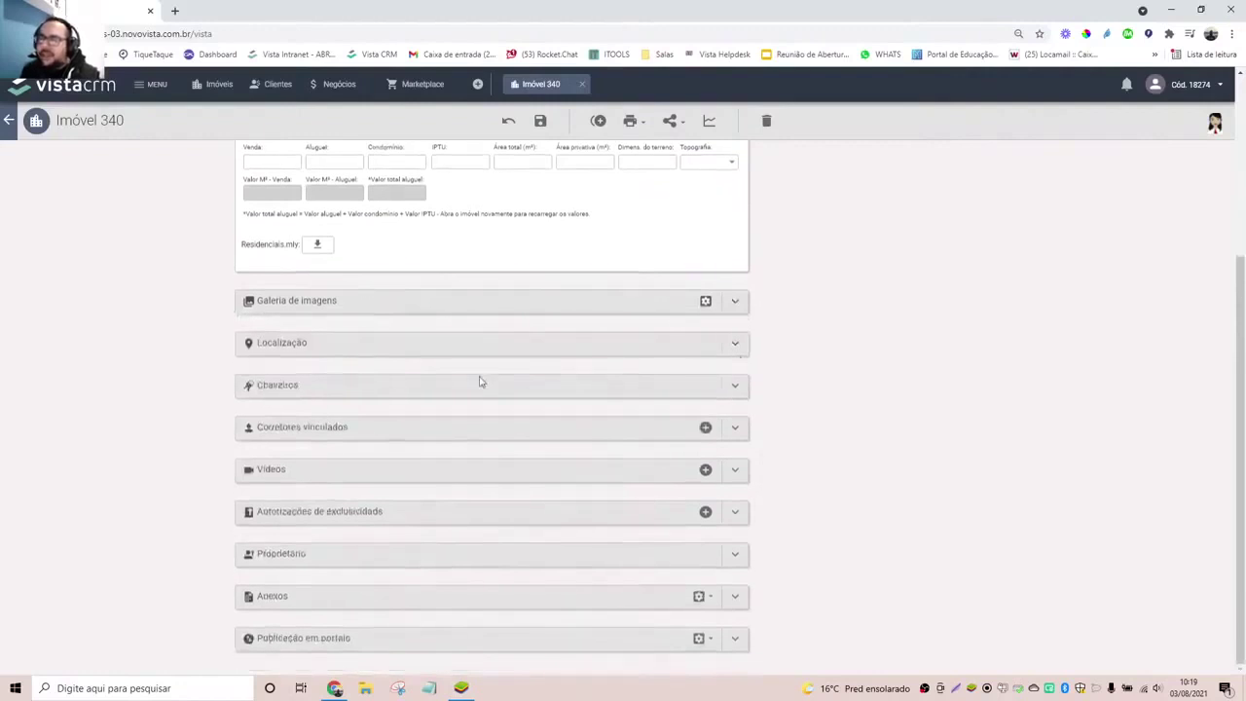
click(737, 389)
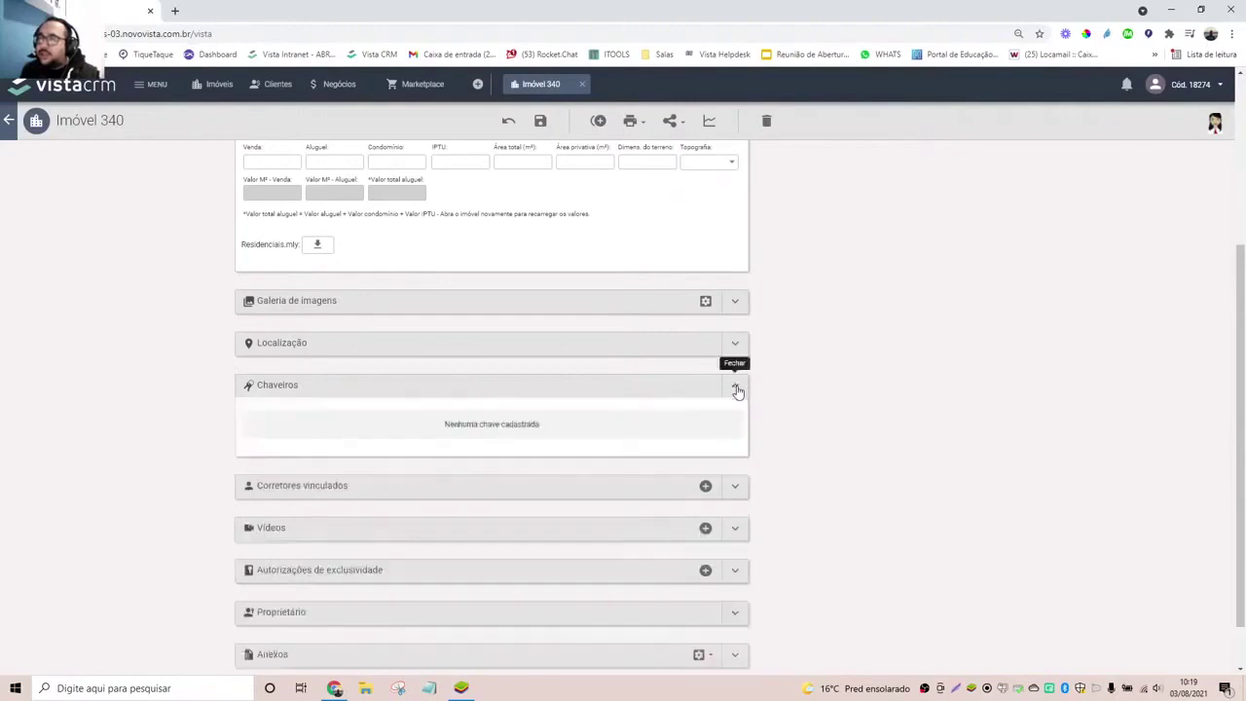
click(737, 389)
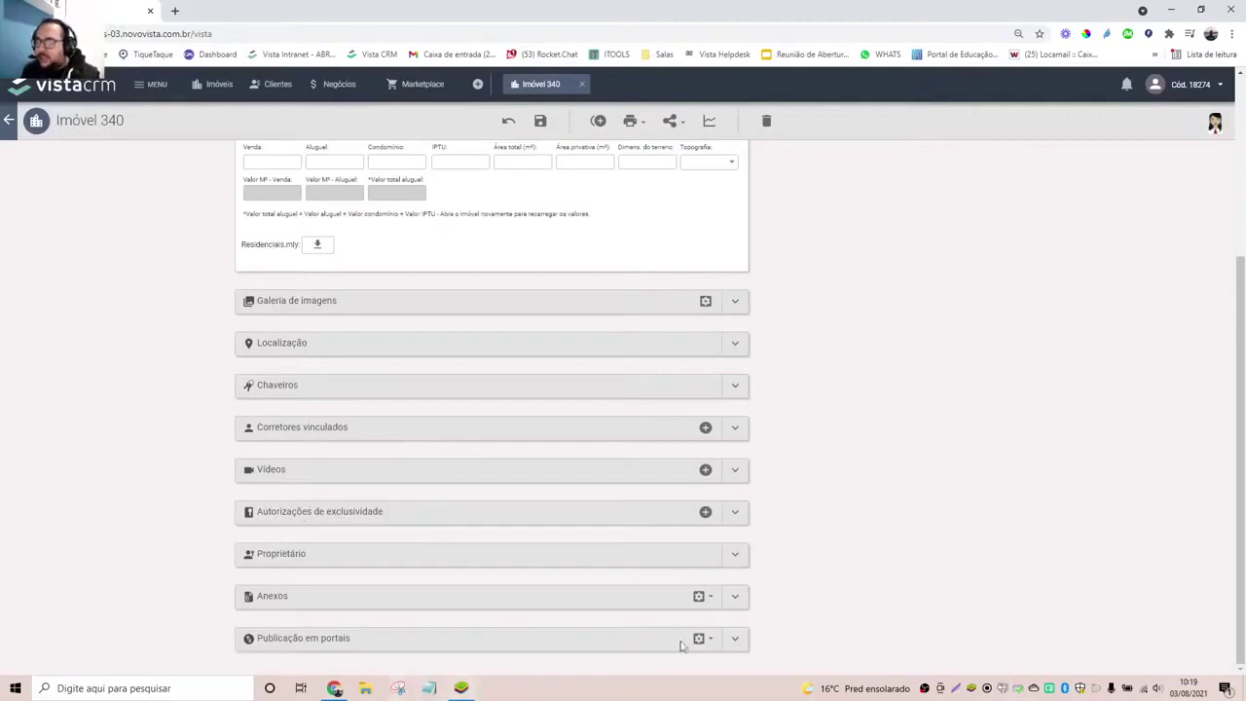
- Expand the Proprietário section and examine the owner's contact data and other properties
click(737, 557)
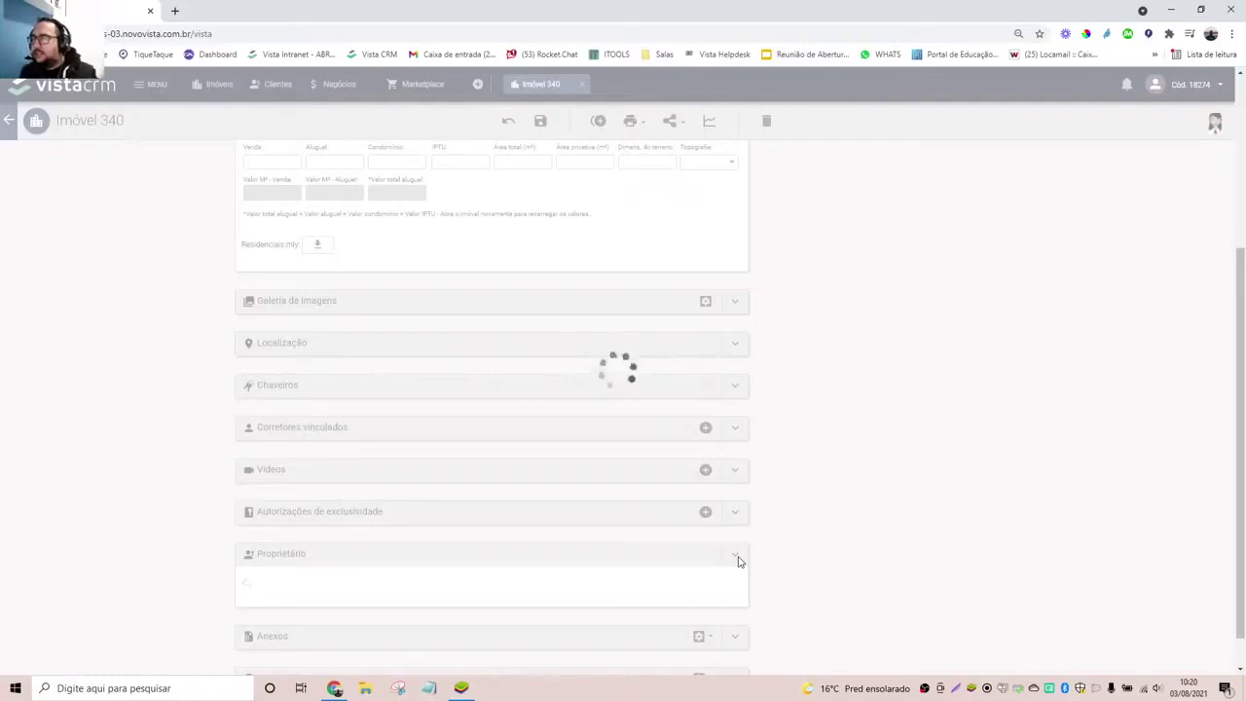
scroll(737, 559, up, 3)
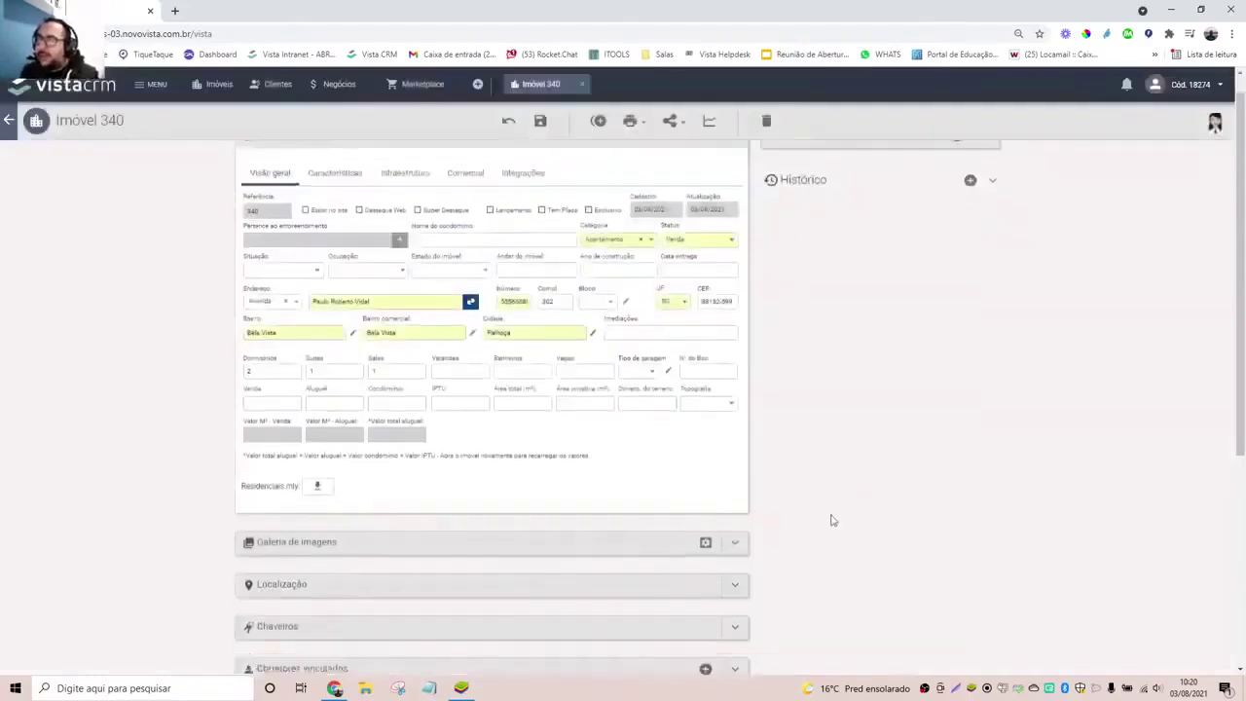
scroll(828, 517, down, 5)
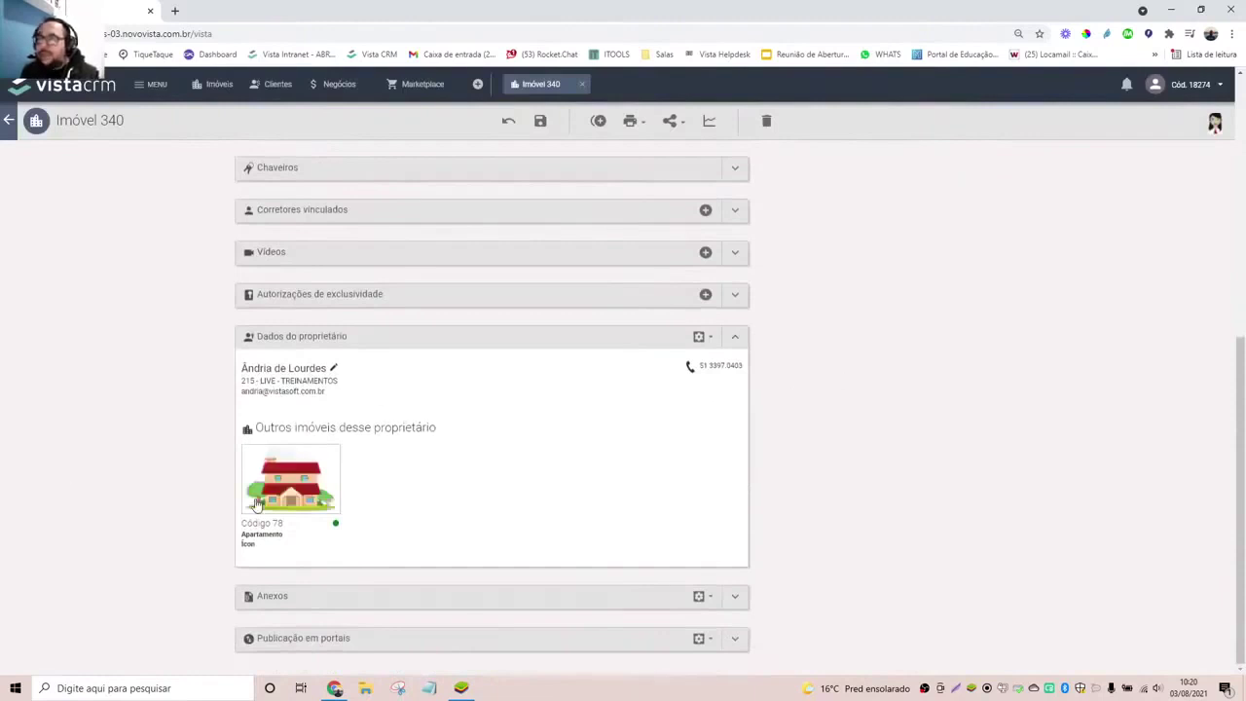
scroll(1026, 351, up, 5)
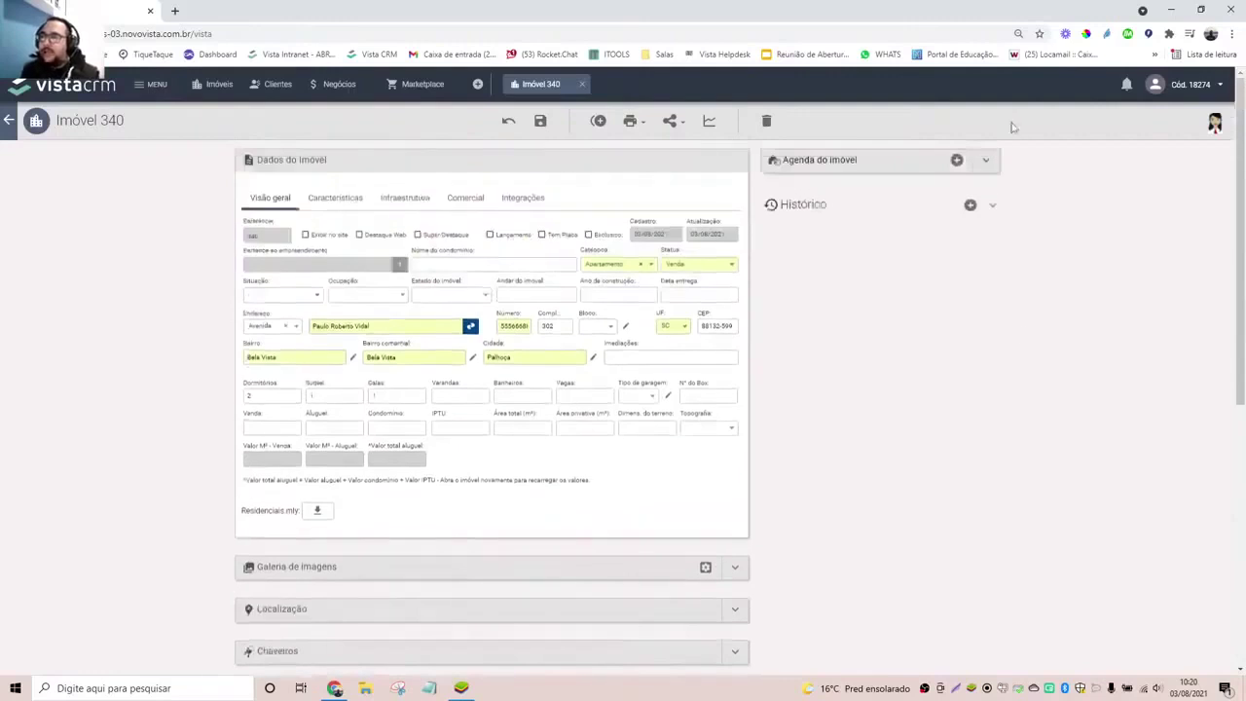
- Expand the property's Agenda and Histórico and review the calendar and the recorded entries
click(987, 162)
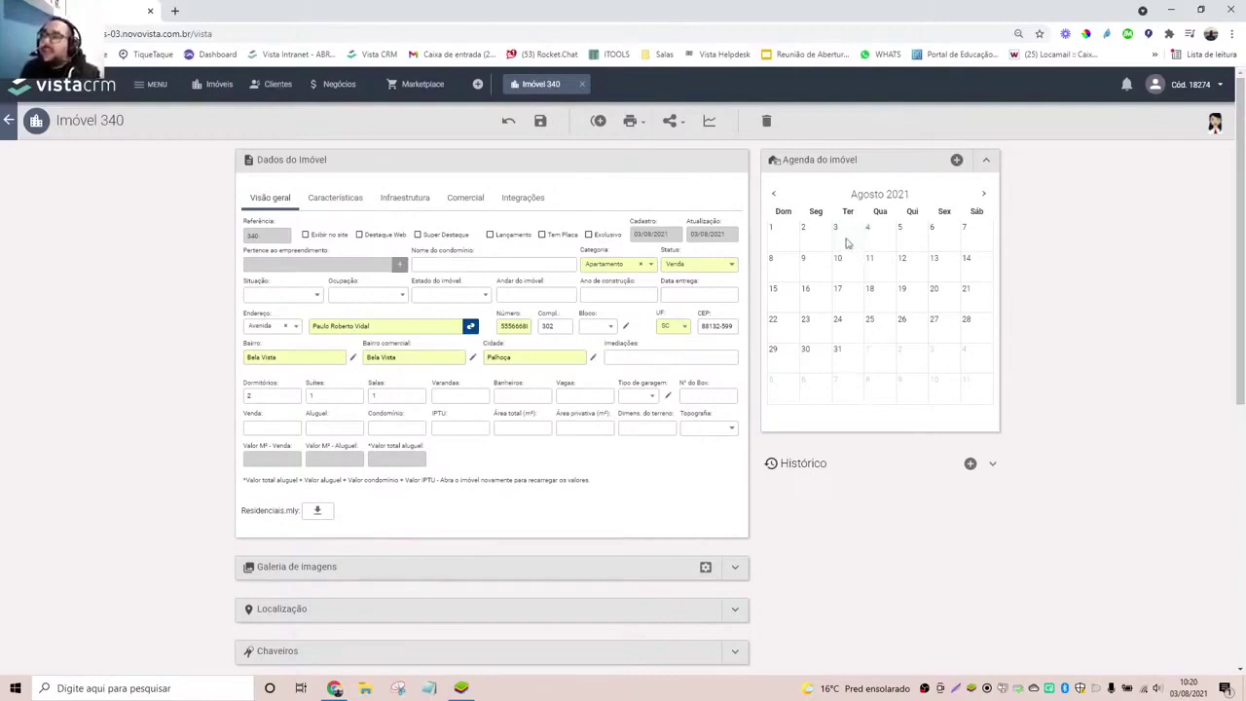
click(992, 464)
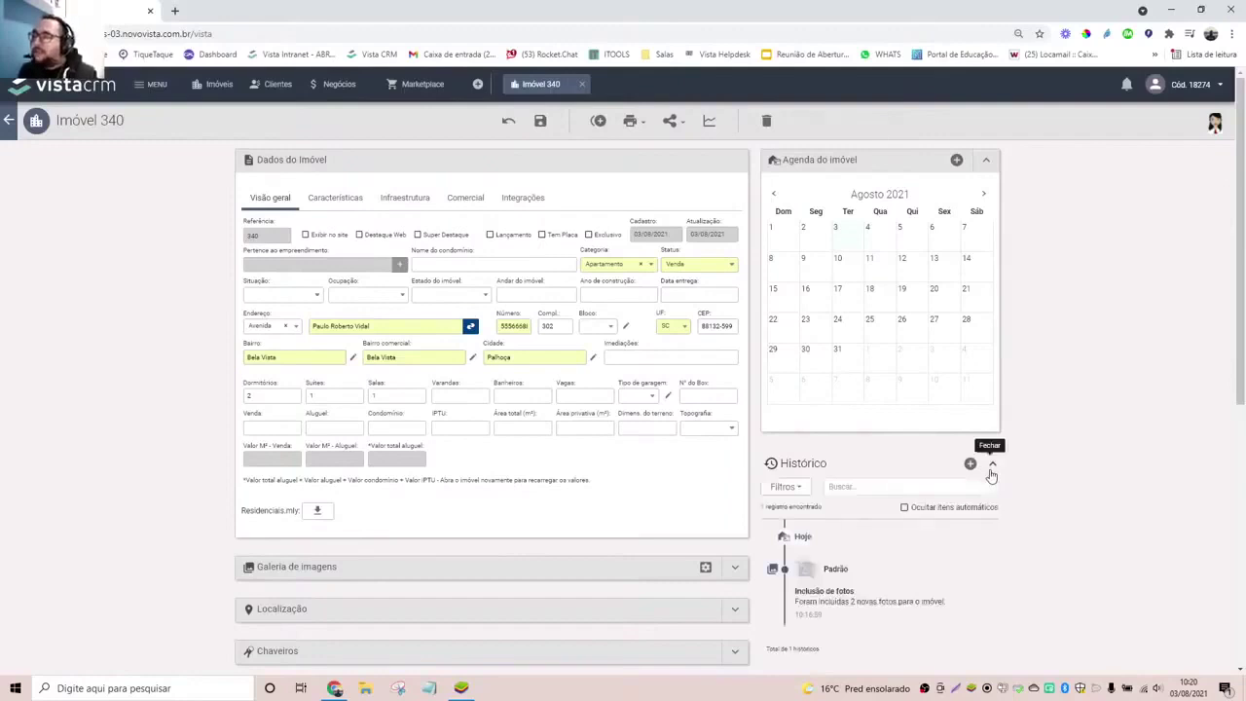
scroll(991, 475, down, 3)
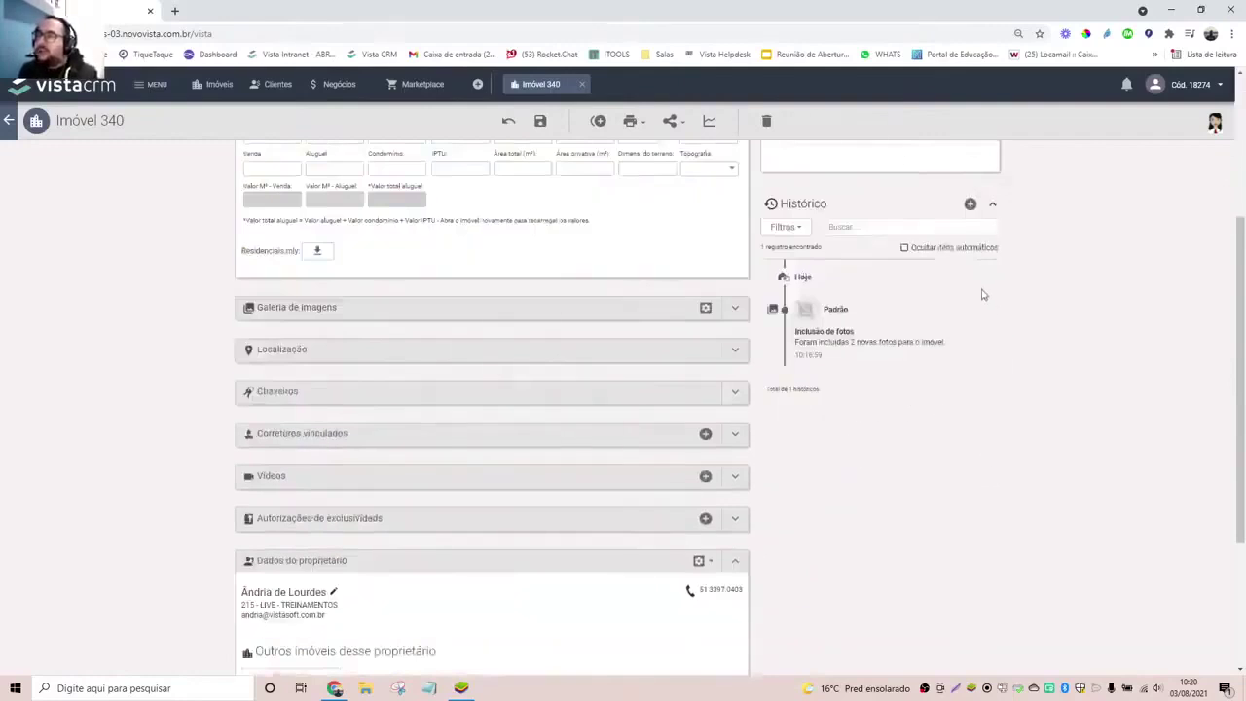
scroll(983, 294, up, 3)
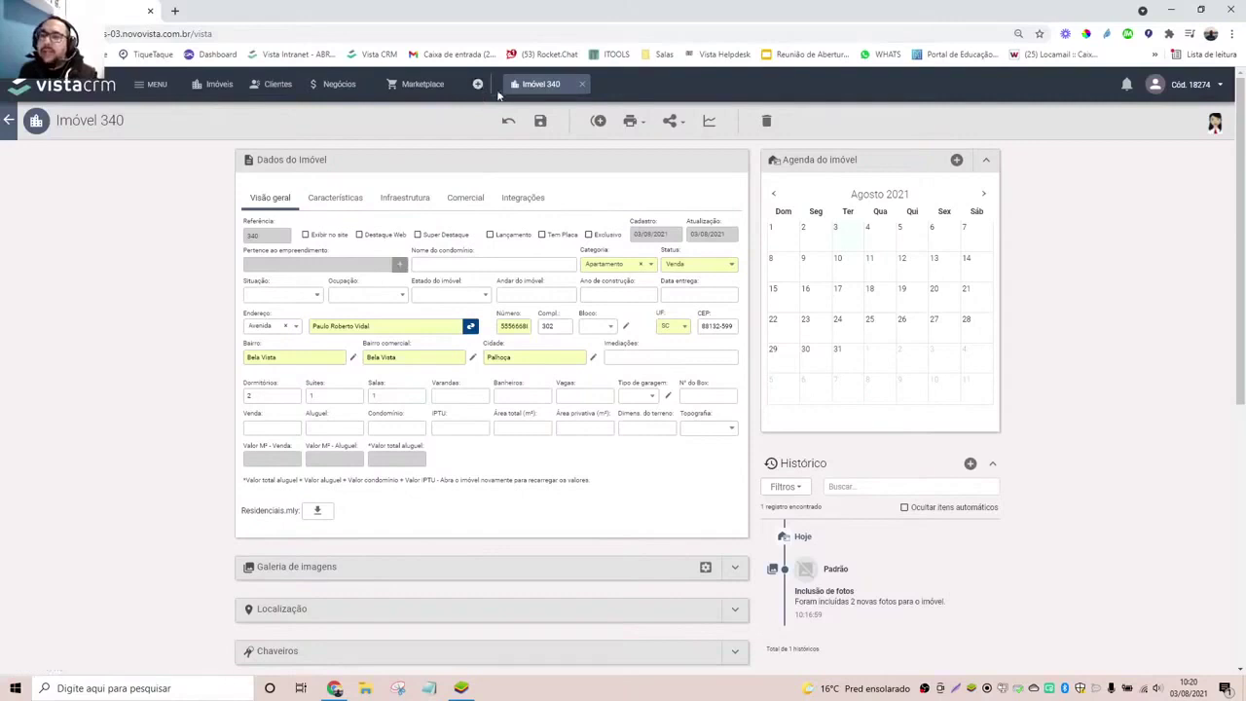
- Close the property record and open the Imóveis catalogue with its search filters
click(581, 85)
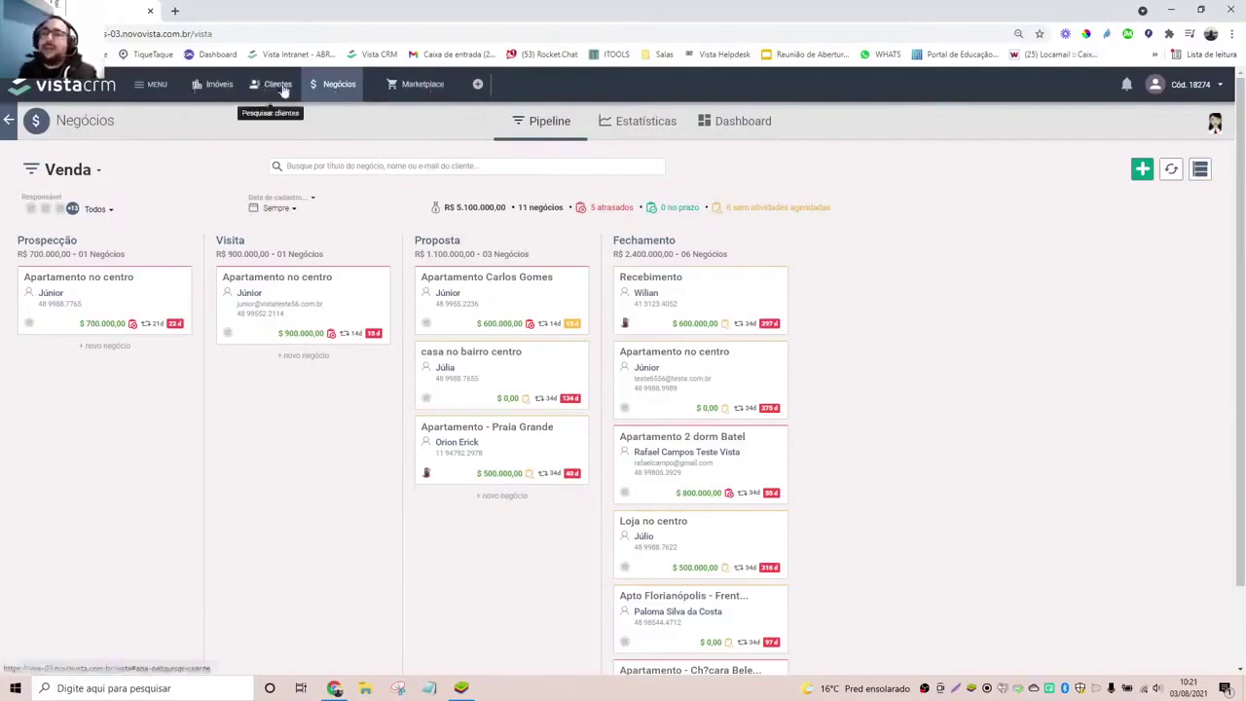
click(216, 88)
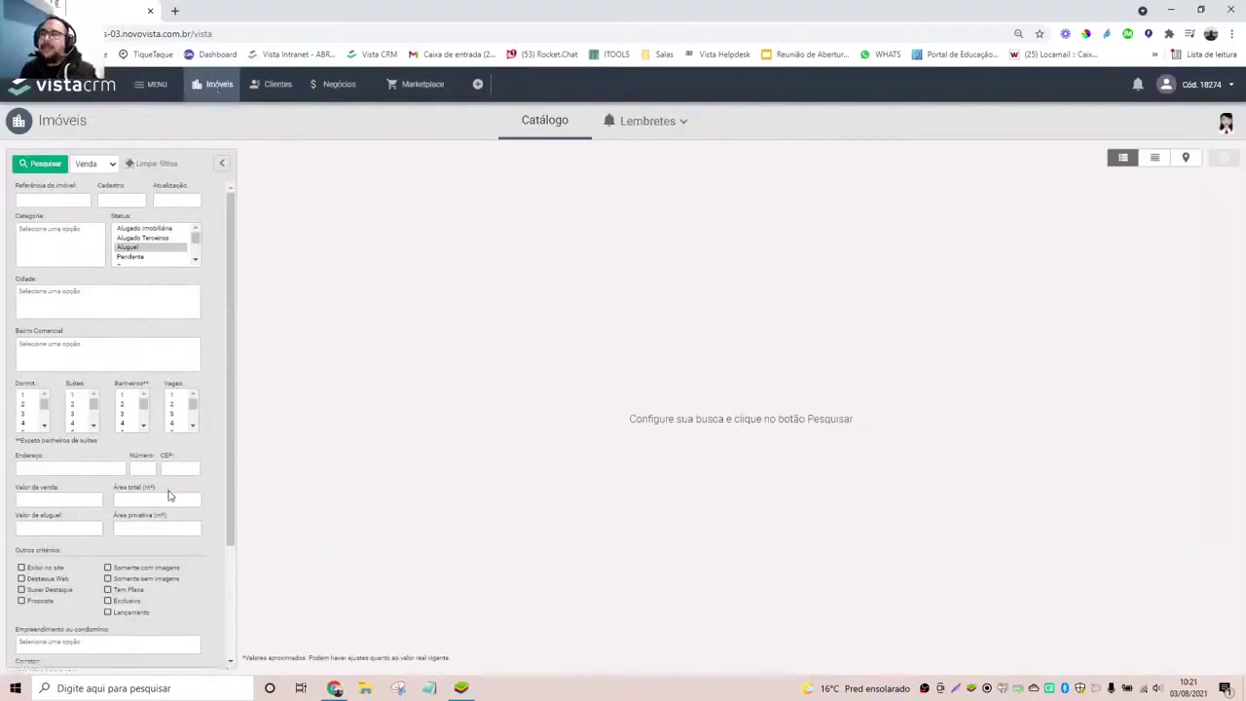
click(143, 470)
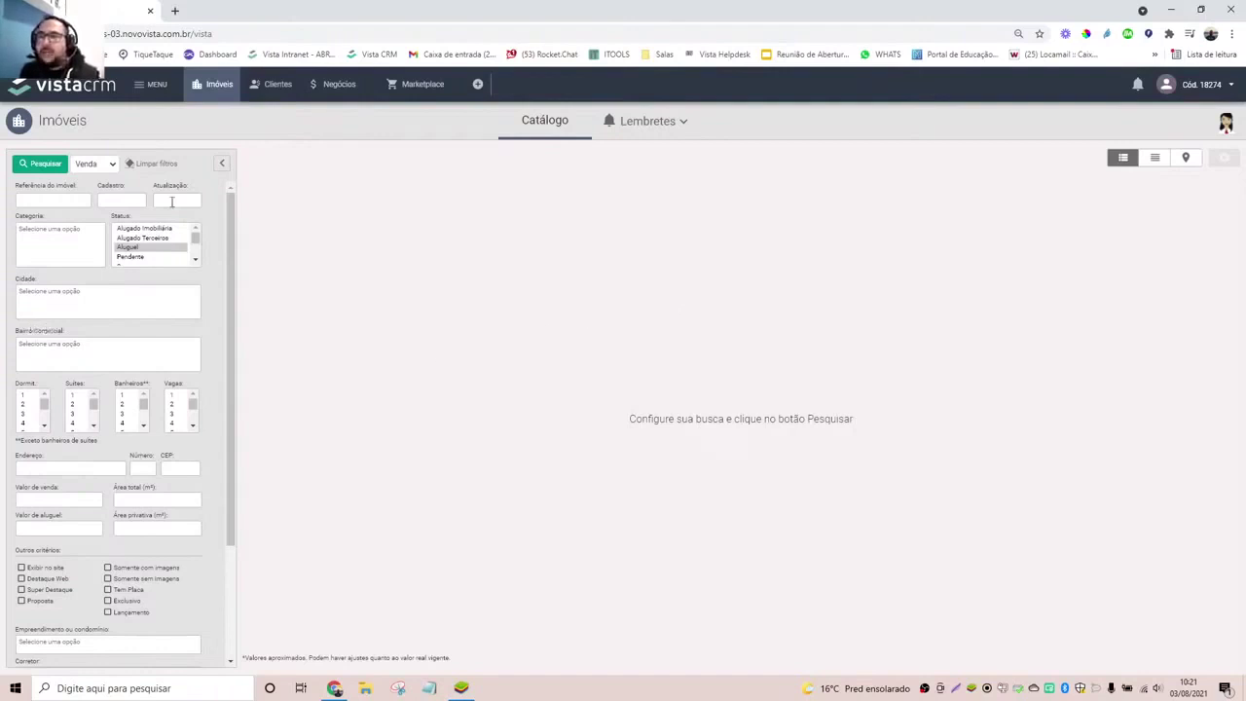
click(71, 199)
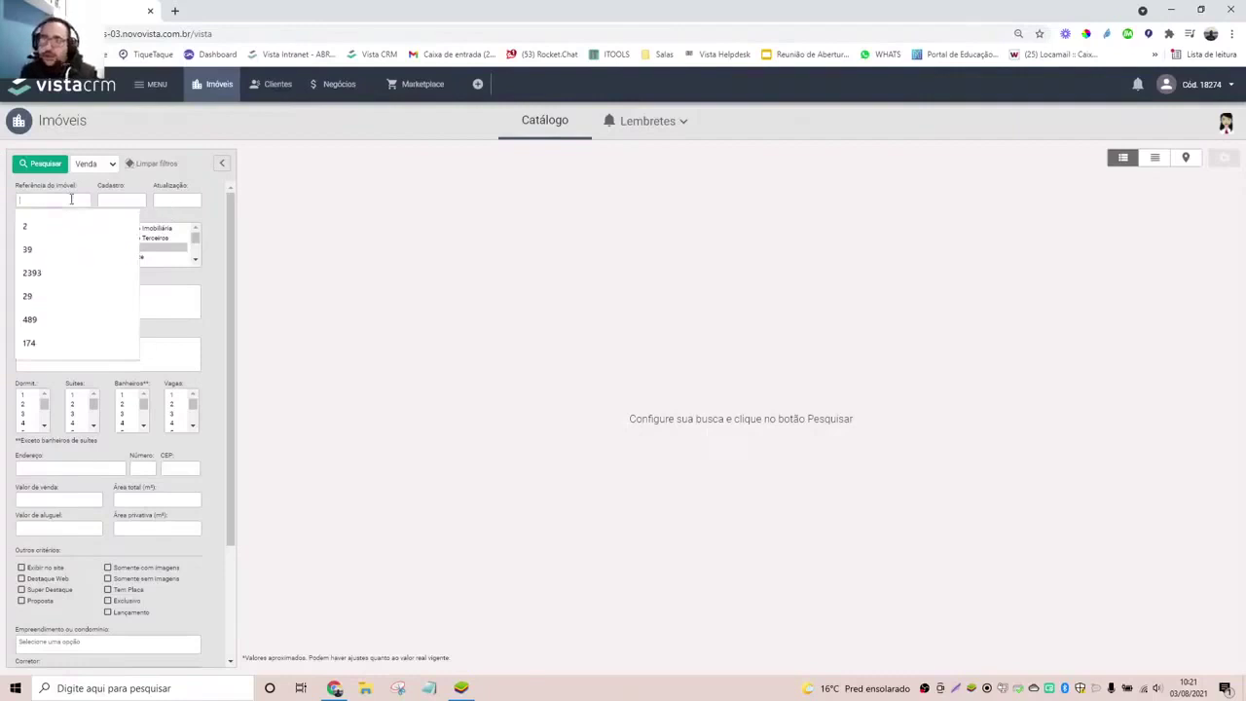
key(Escape)
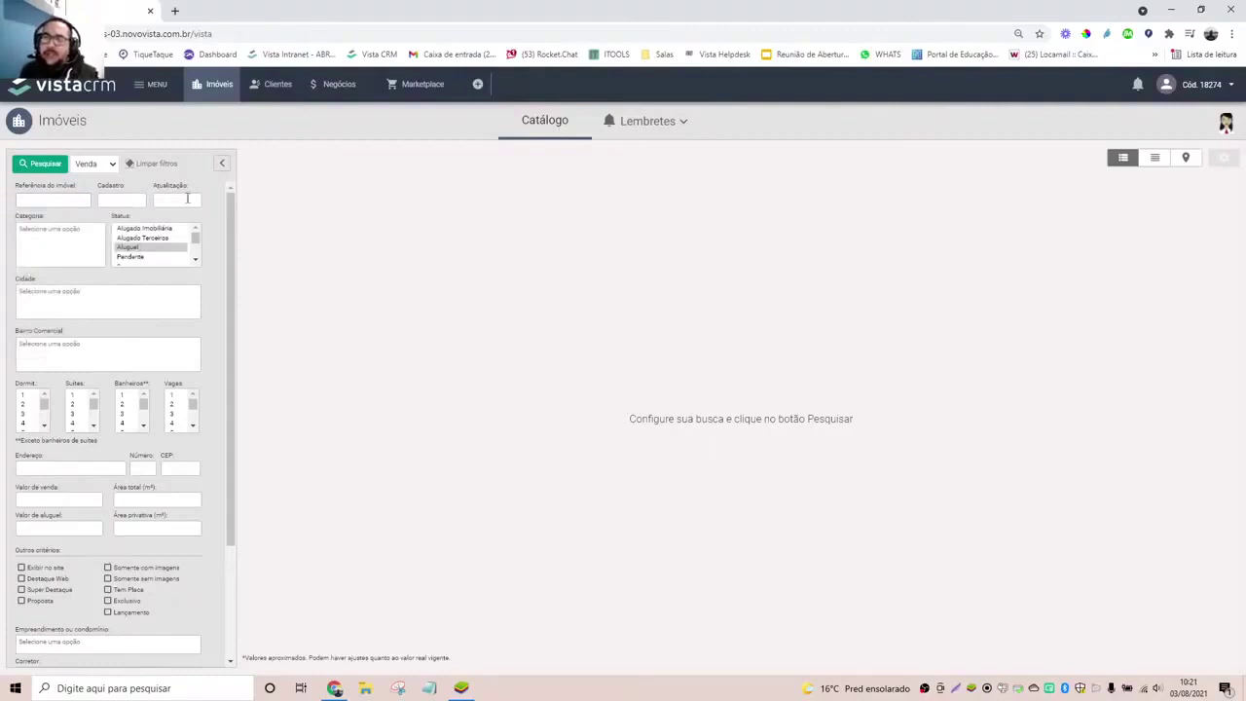
- Filter the Venda catalogue by the category Apartamento and run the search
click(32, 250)
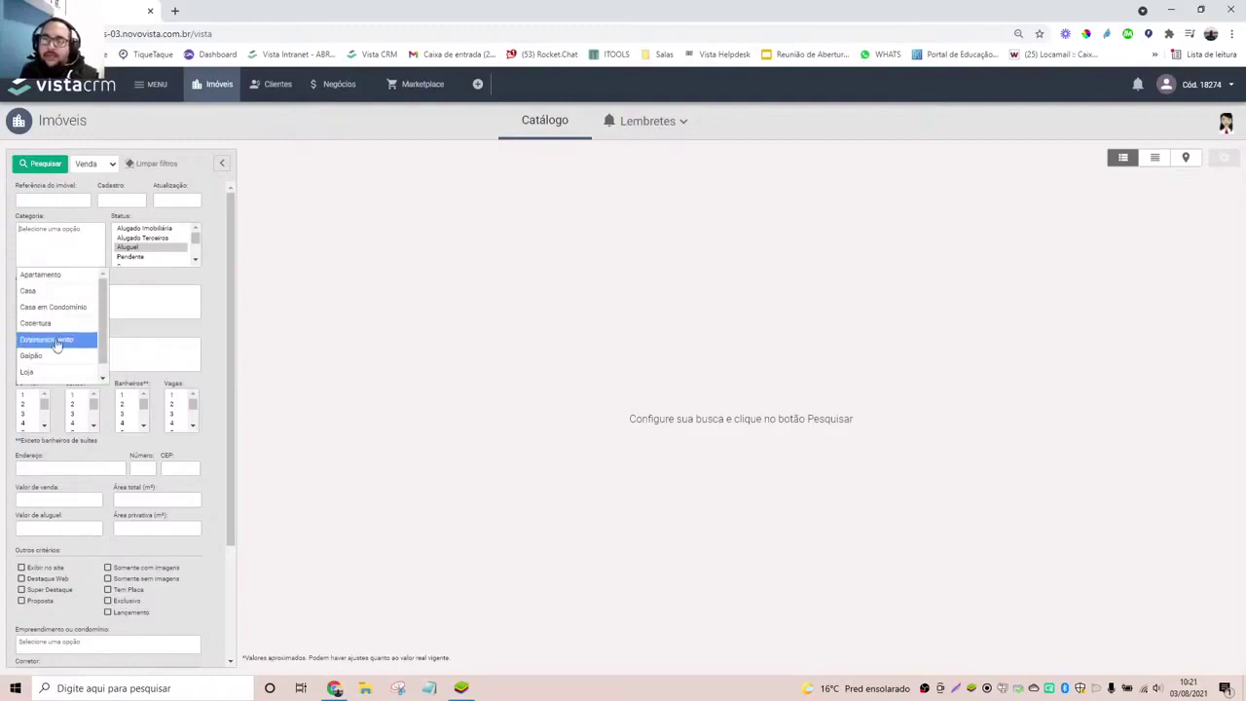
click(60, 276)
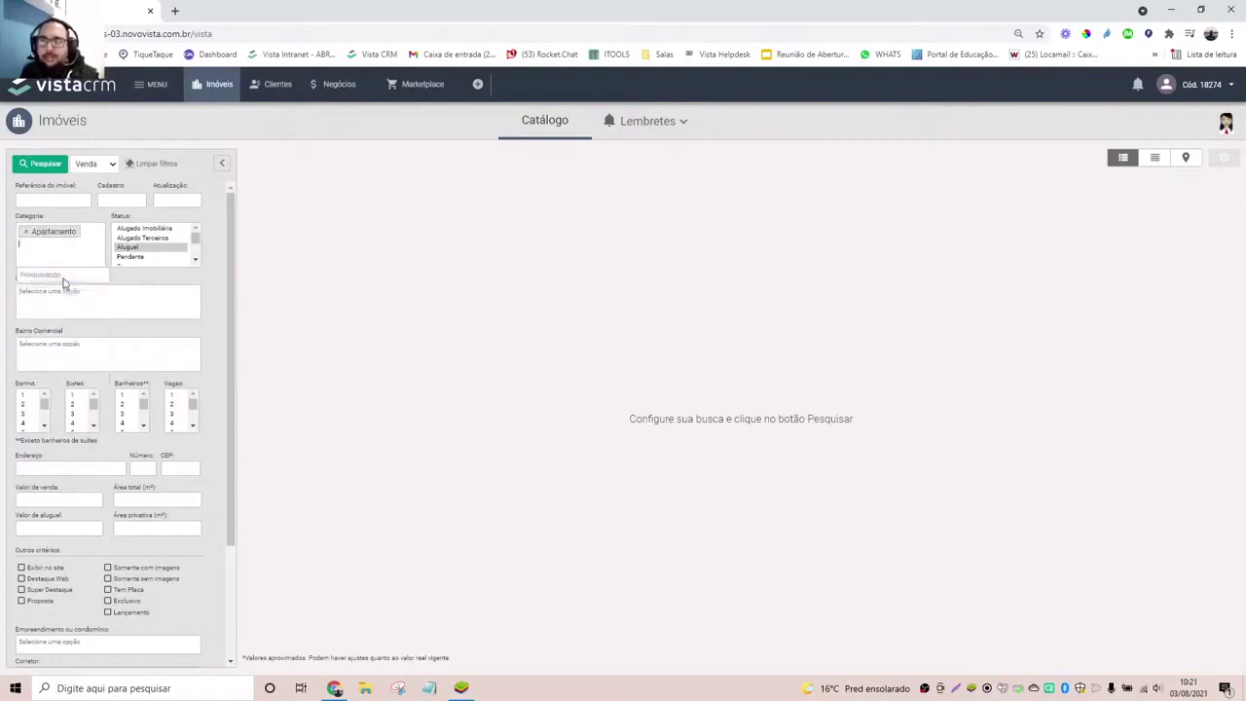
click(44, 164)
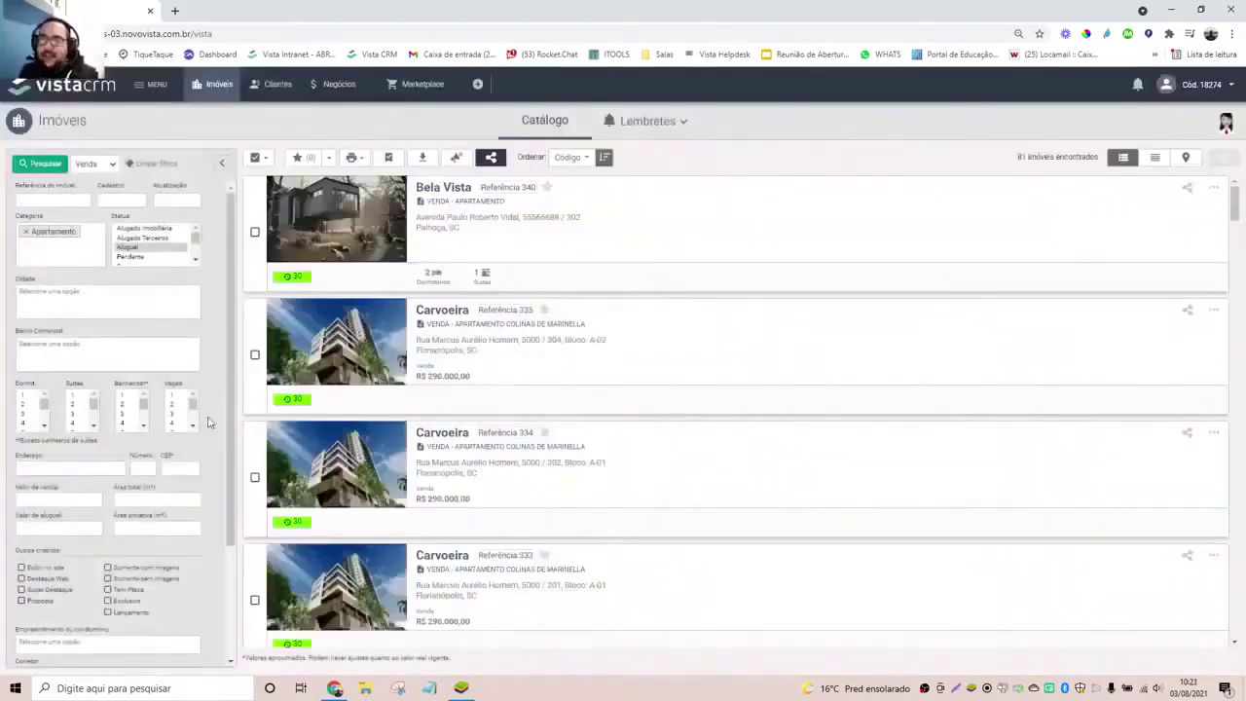
- Reveal the additional search filters and examine the property history and Características criteria
scroll(127, 409, down, 2)
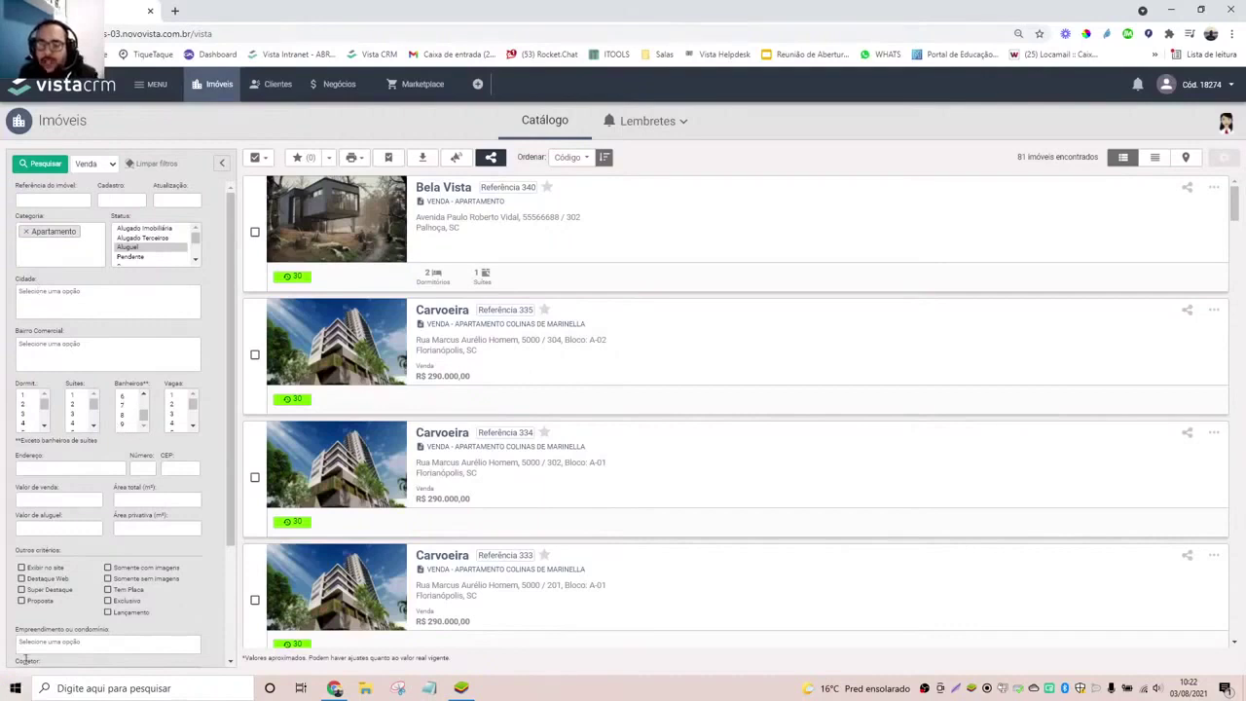
scroll(95, 588, down, 3)
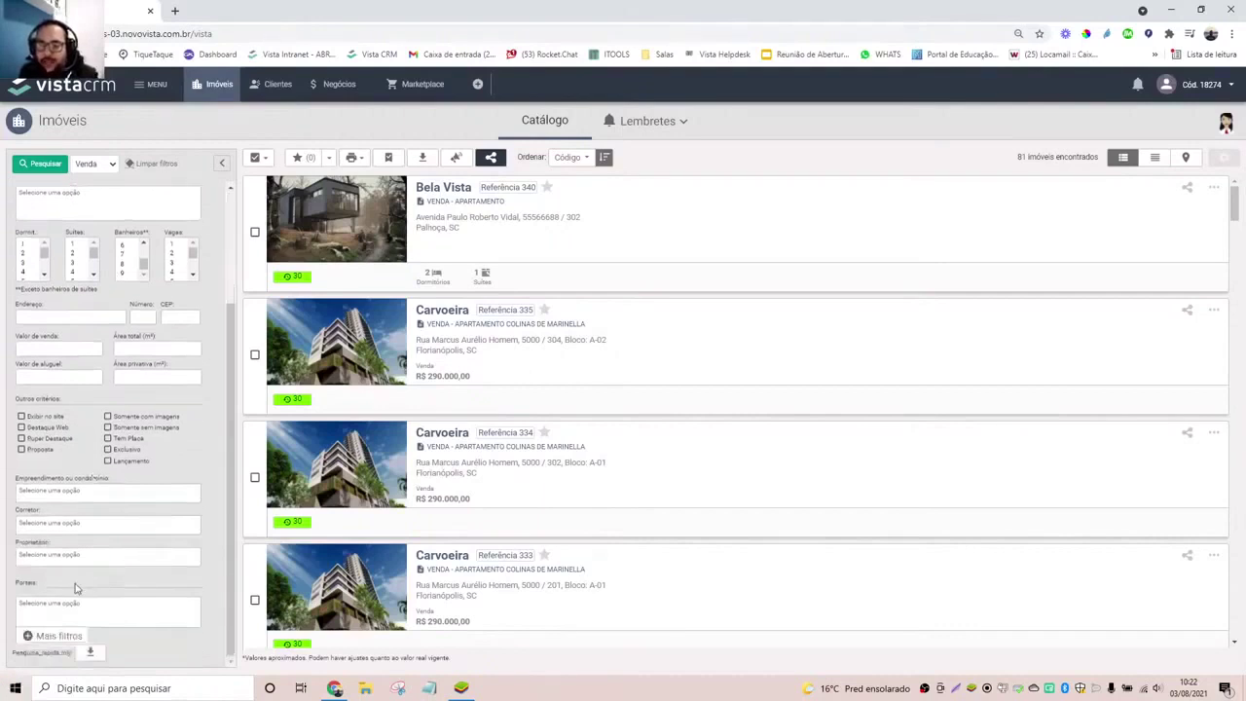
click(51, 636)
scroll(112, 521, down, 5)
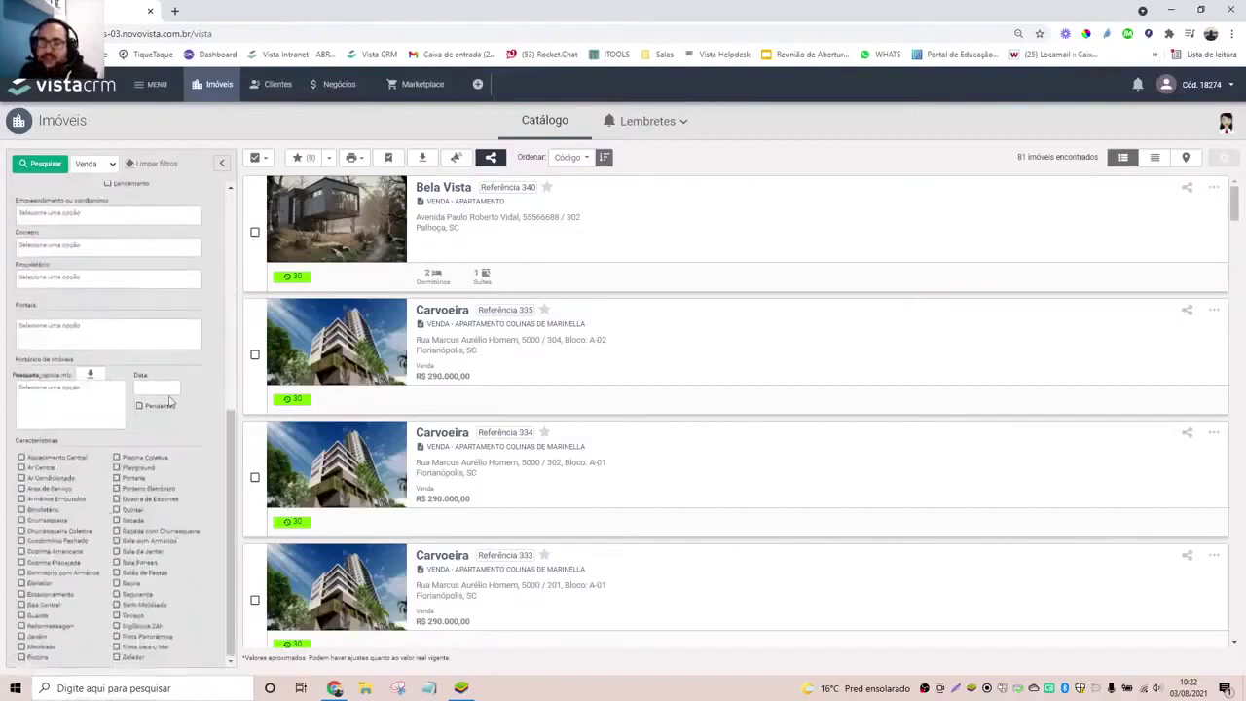
scroll(168, 404, up, 8)
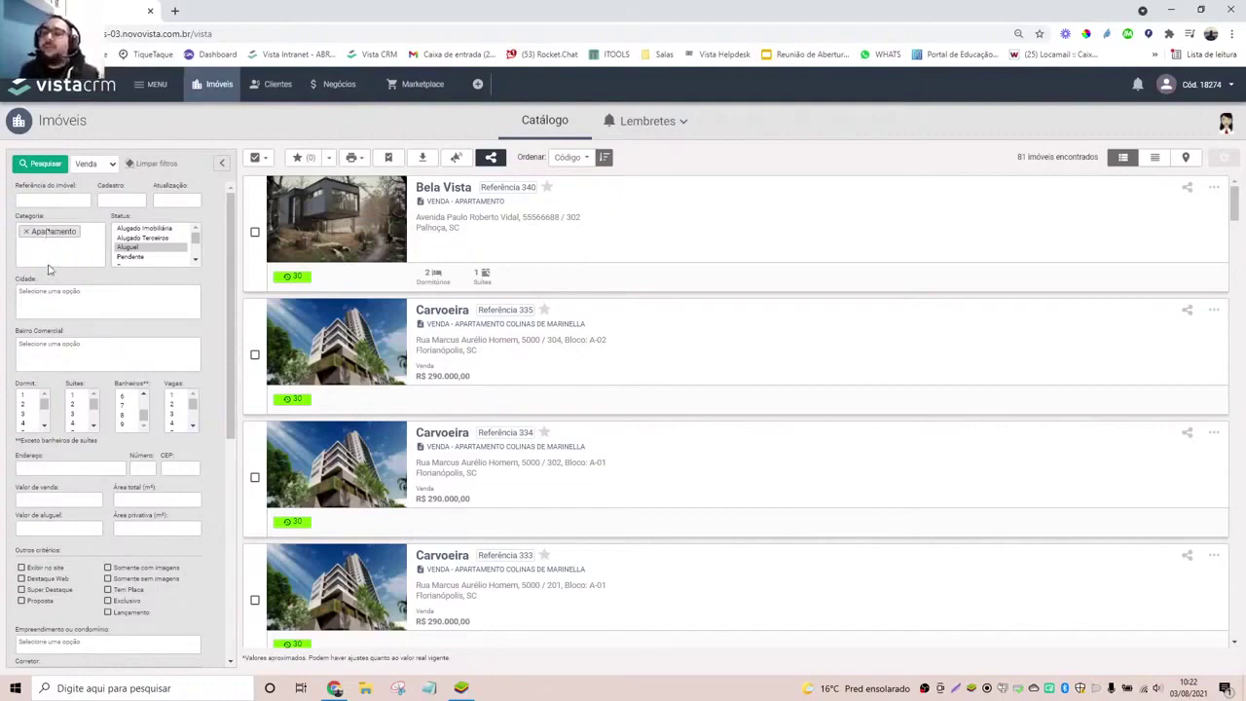
- Clear the current search filters, including the Apartamento category, and rerun the search of the Venda catalogue
click(72, 198)
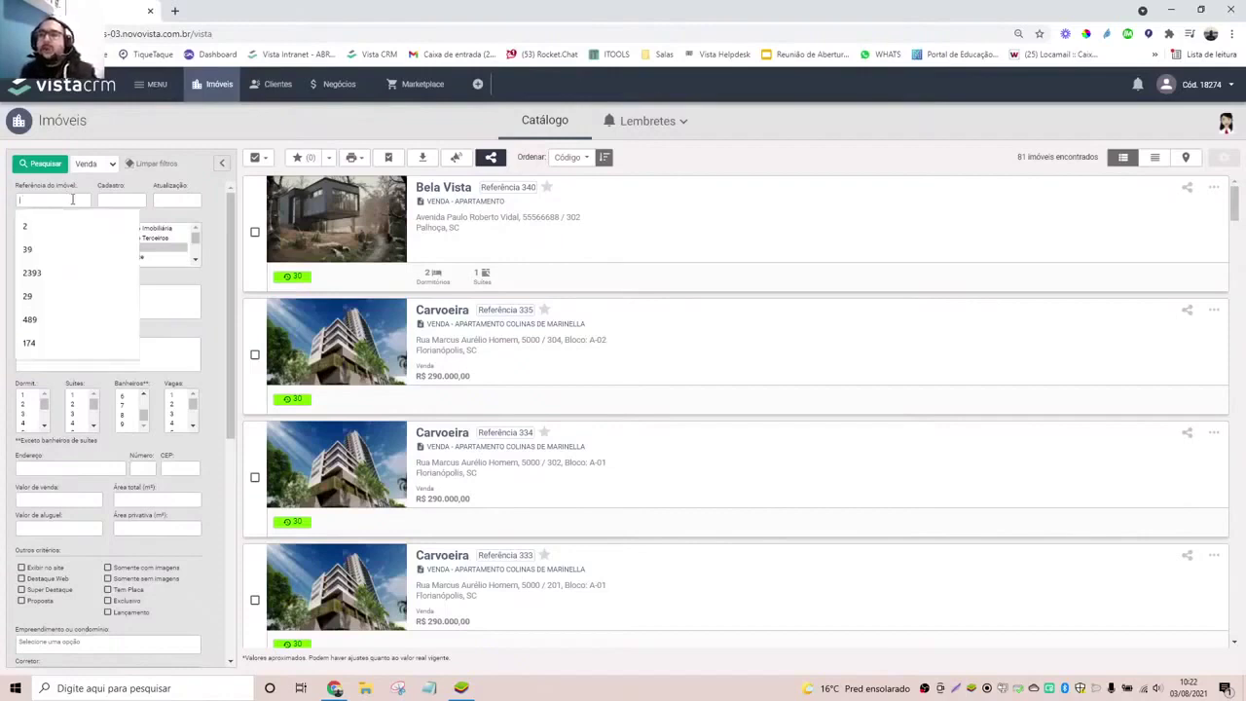
click(194, 176)
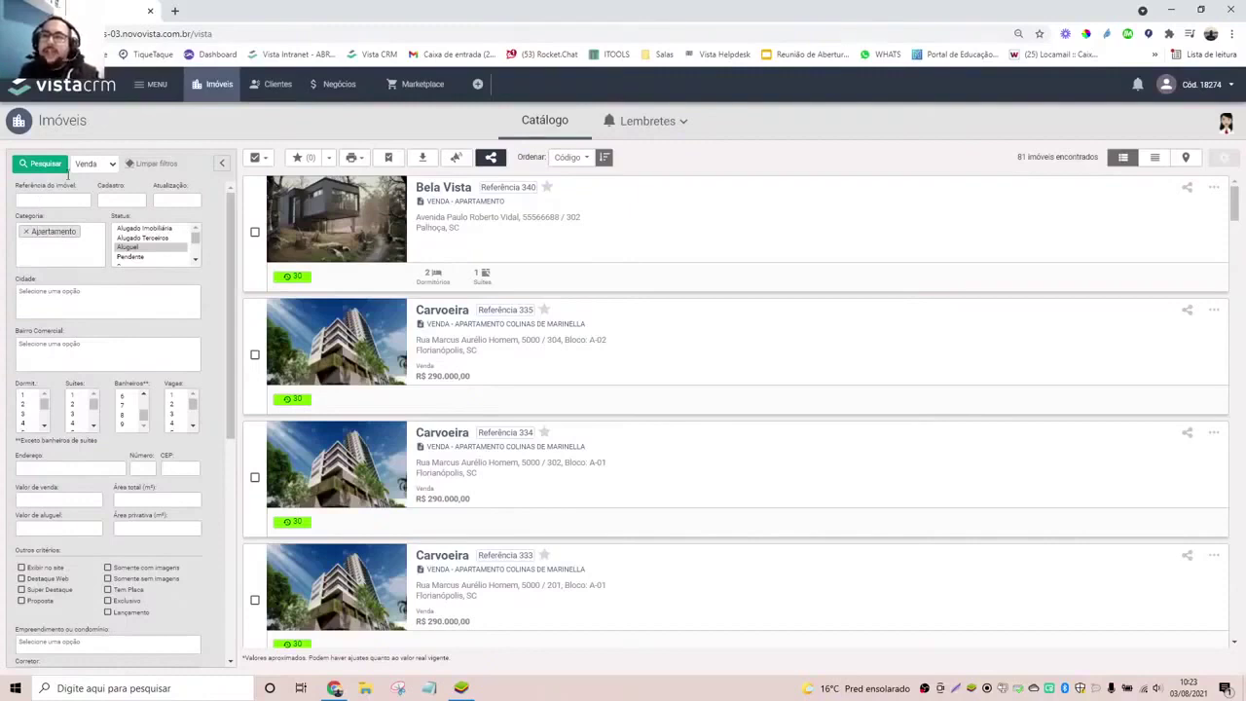
click(154, 165)
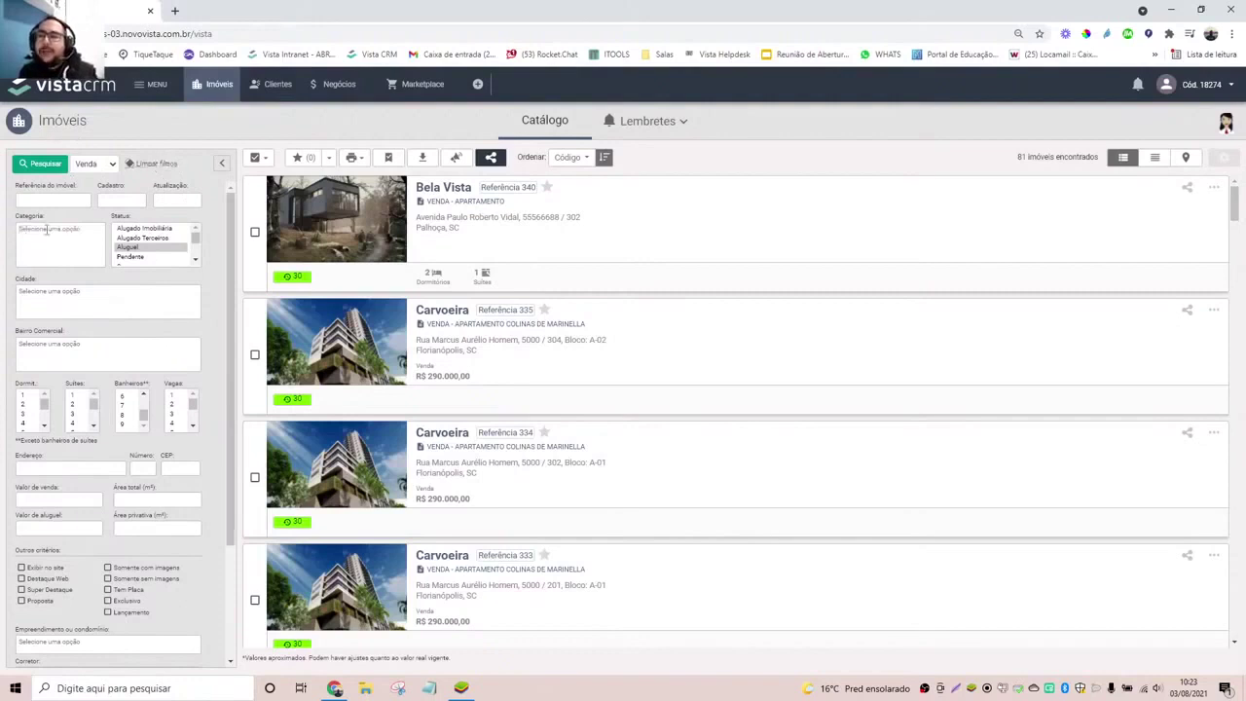
click(42, 164)
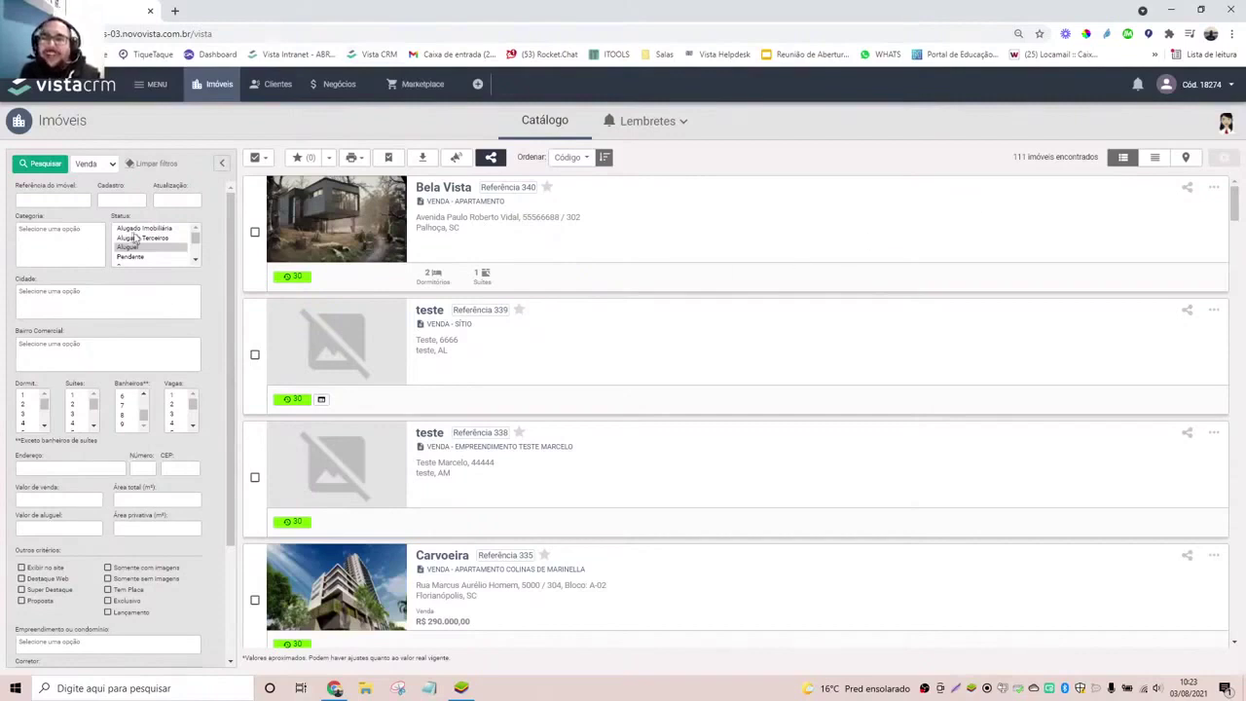
- Limit the Status filter to Venda by deselecting Aluguel and Venda e Aluguel
scroll(136, 238, down, 2)
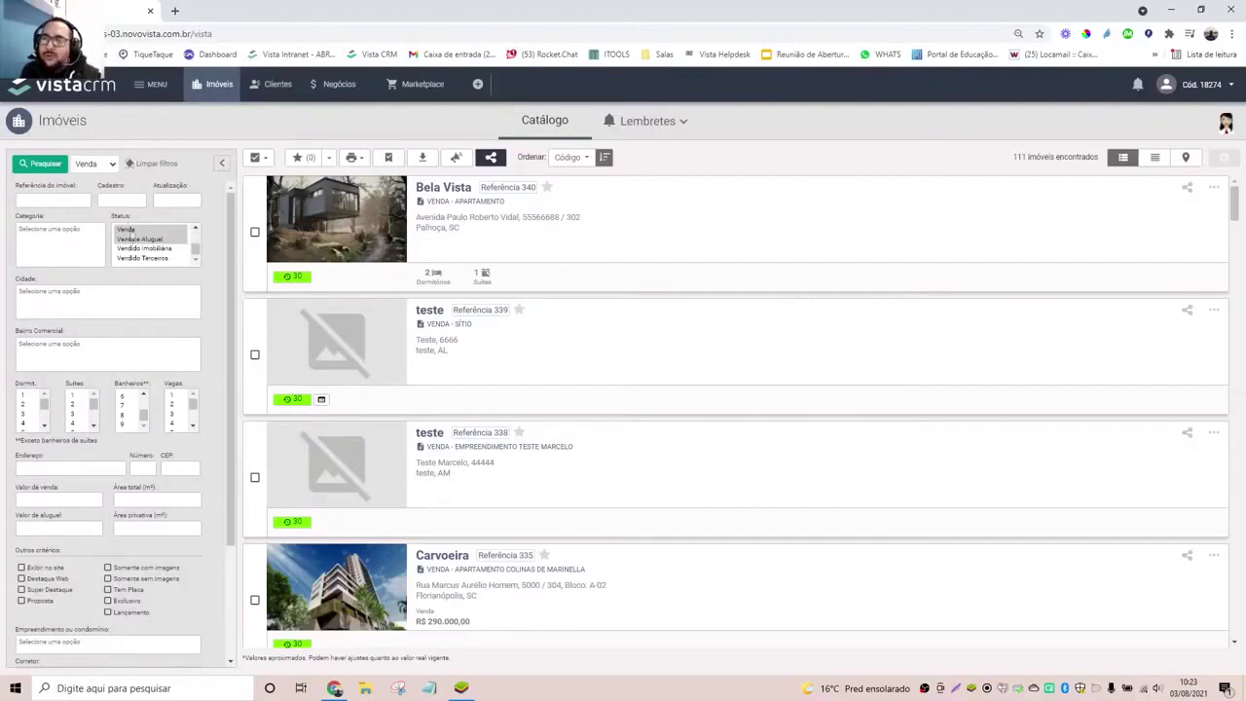
scroll(132, 241, up, 3)
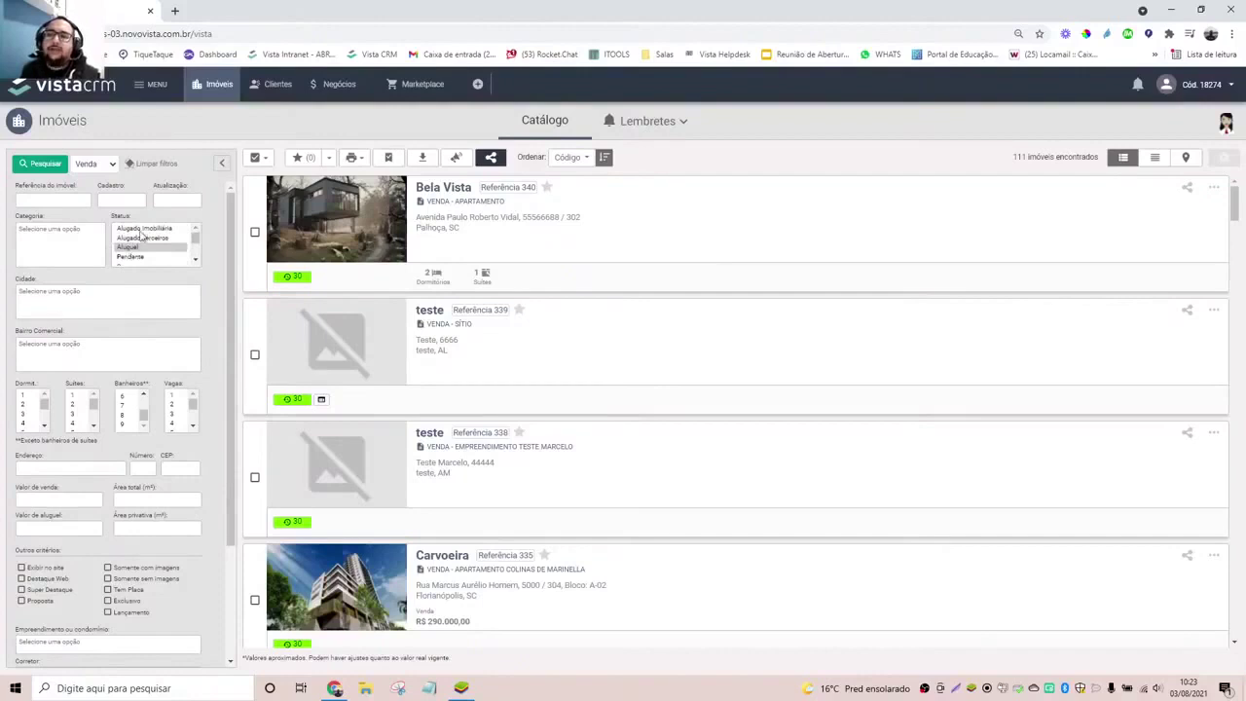
scroll(143, 234, down, 2)
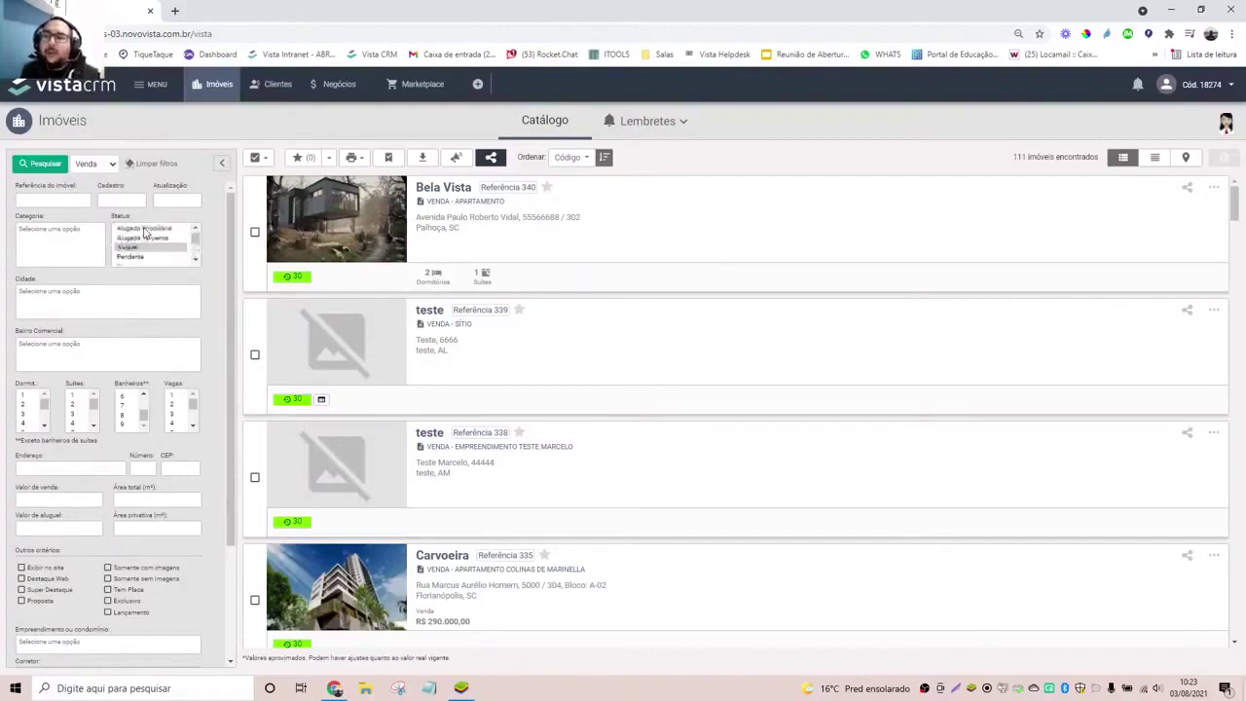
ctrl+click(144, 230)
ctrl+click(139, 239)
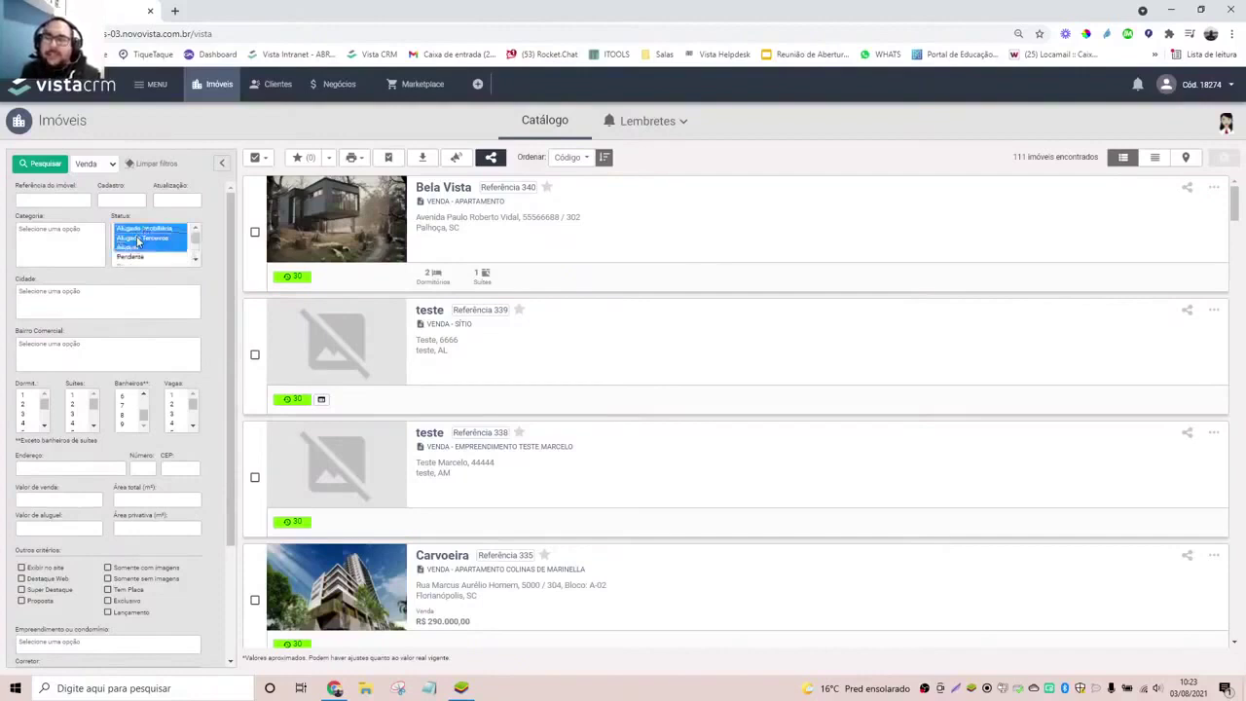
ctrl+click(138, 238)
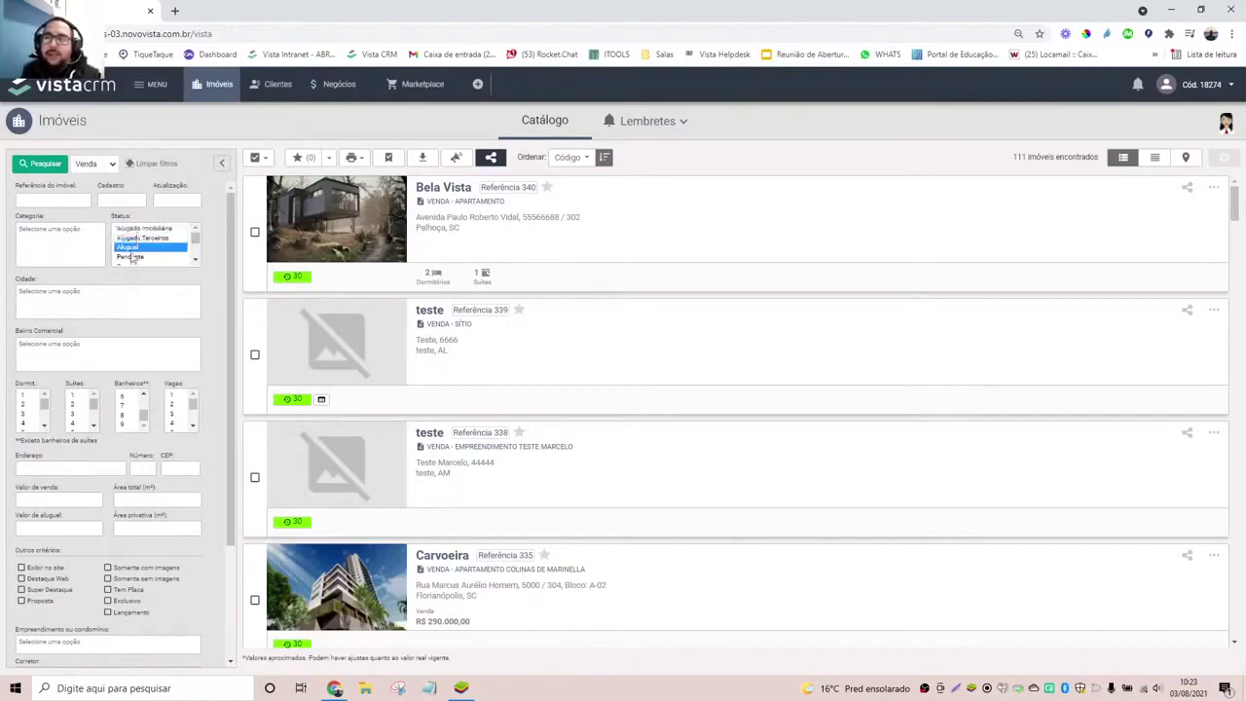
scroll(142, 248, down, 3)
ctrl+click(138, 240)
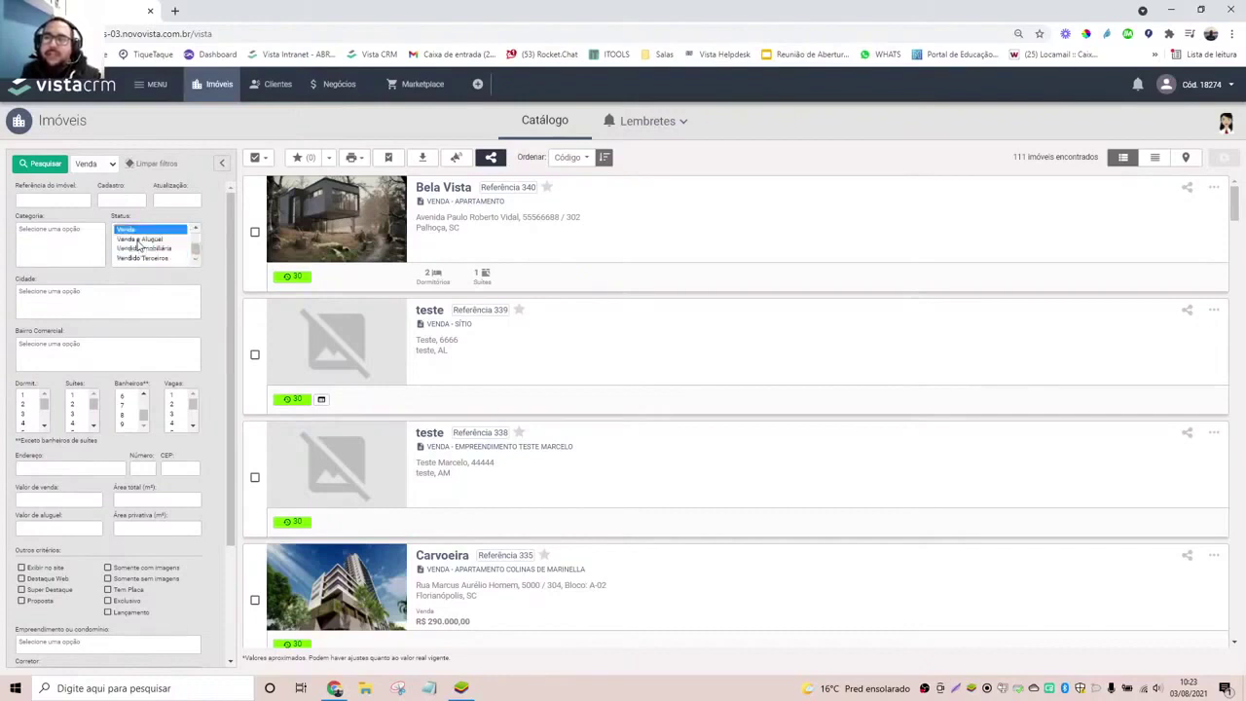
scroll(139, 248, up, 2)
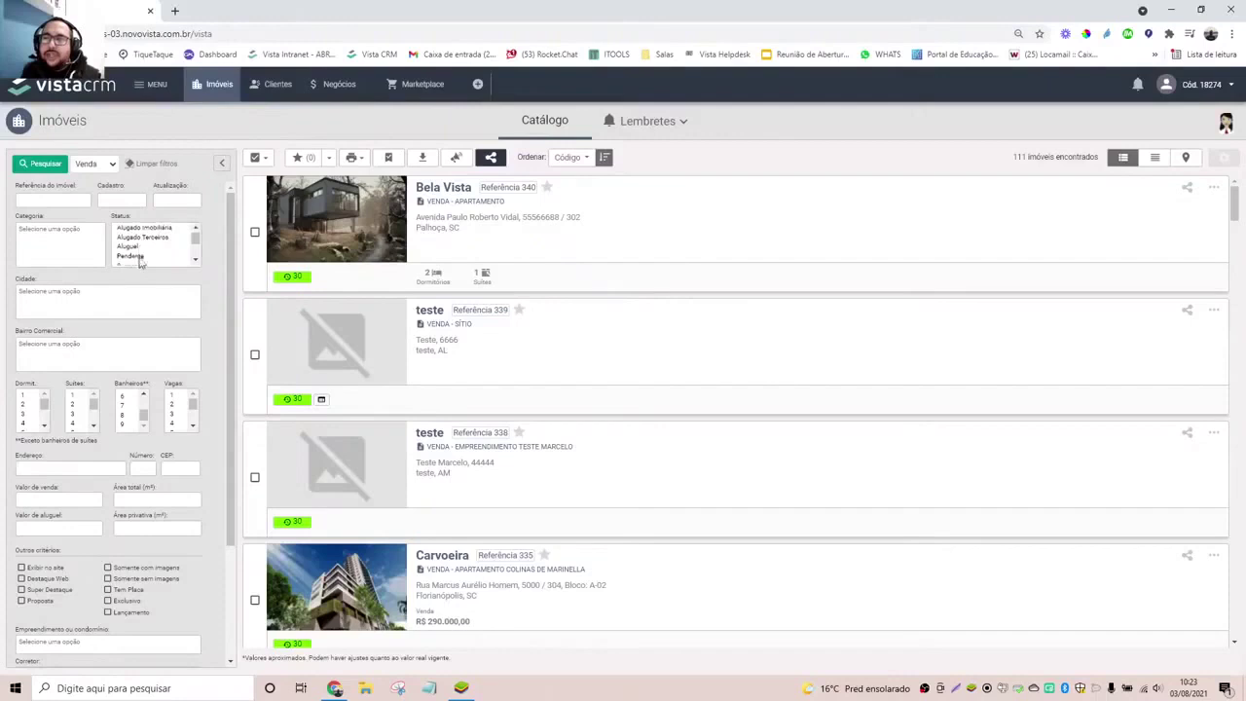
scroll(140, 258, down, 2)
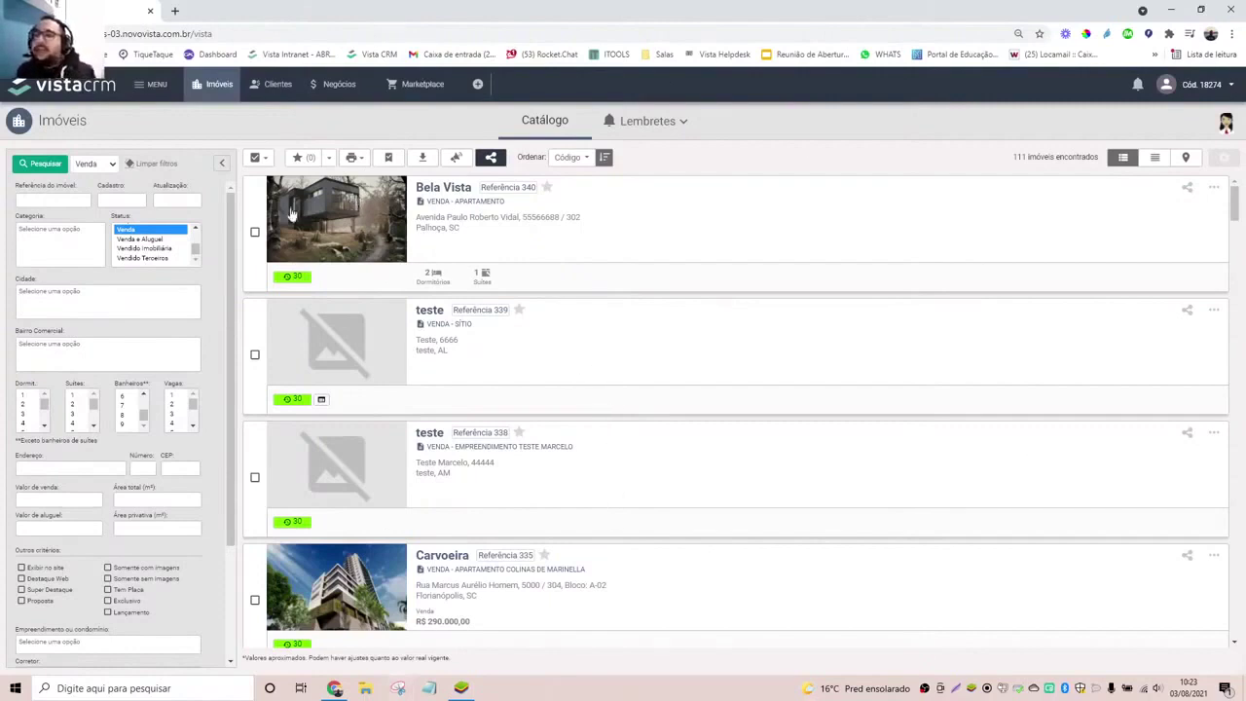
- Select all the listed properties and deselect them all again
click(260, 158)
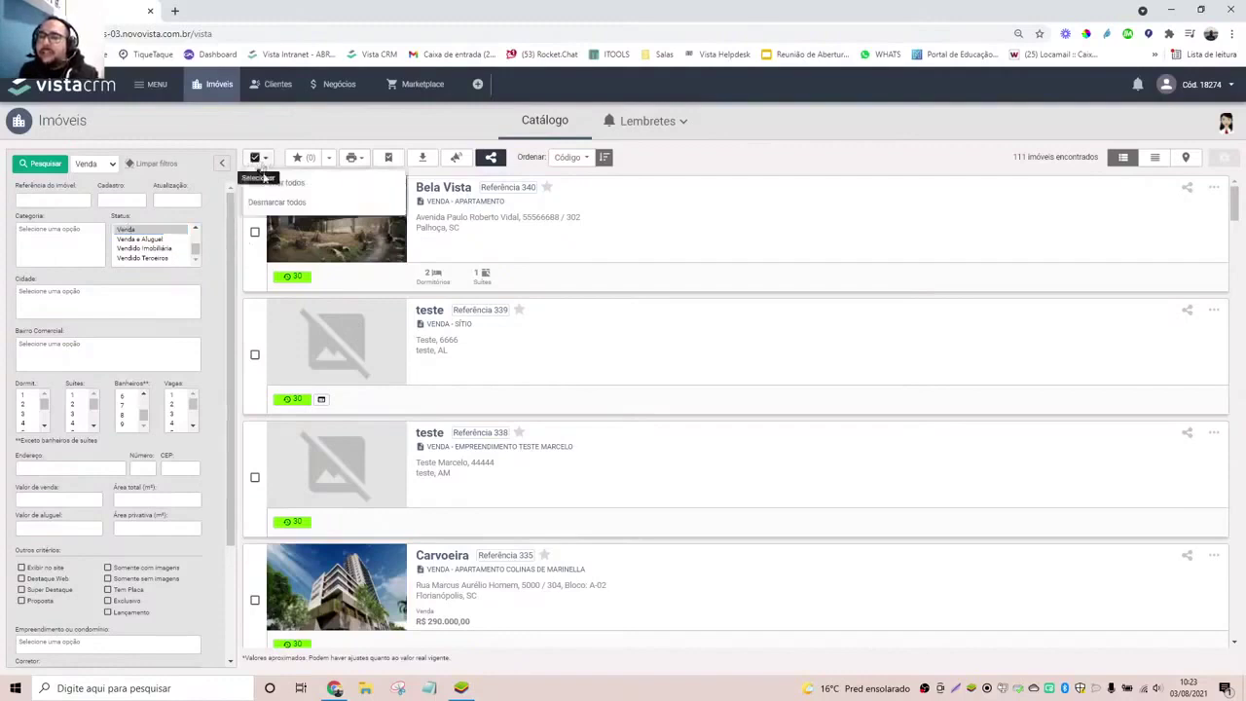
click(289, 188)
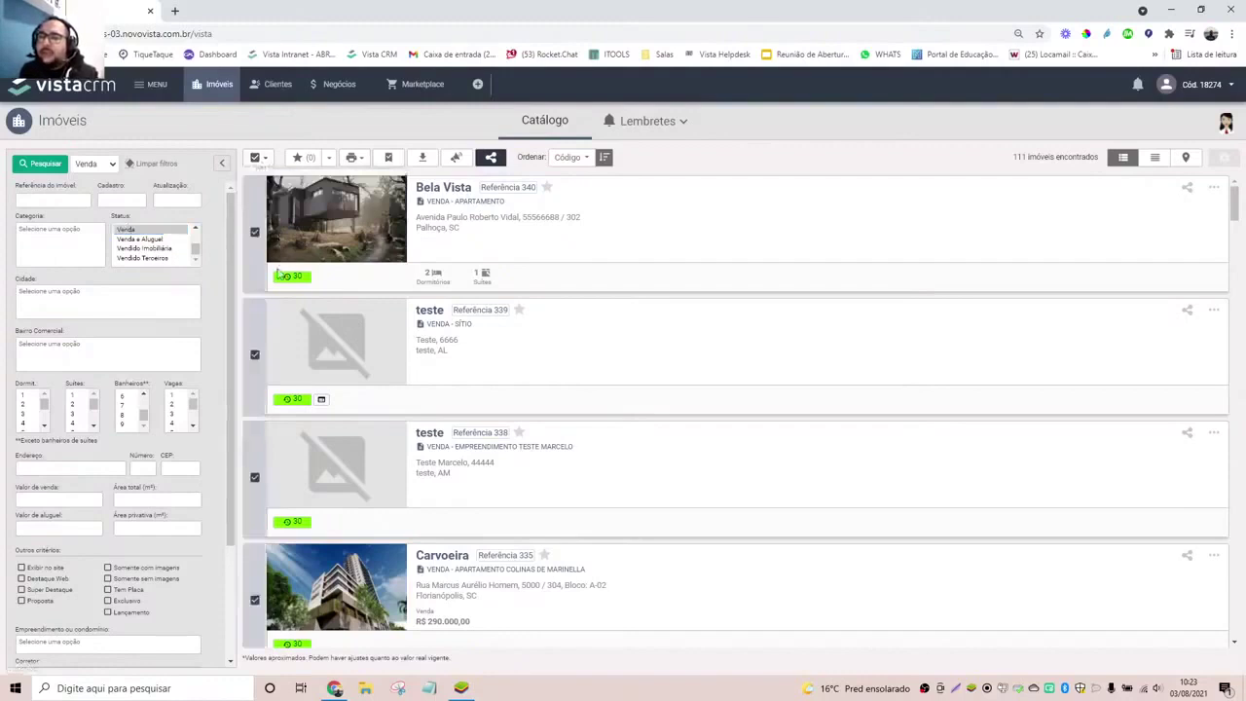
click(260, 158)
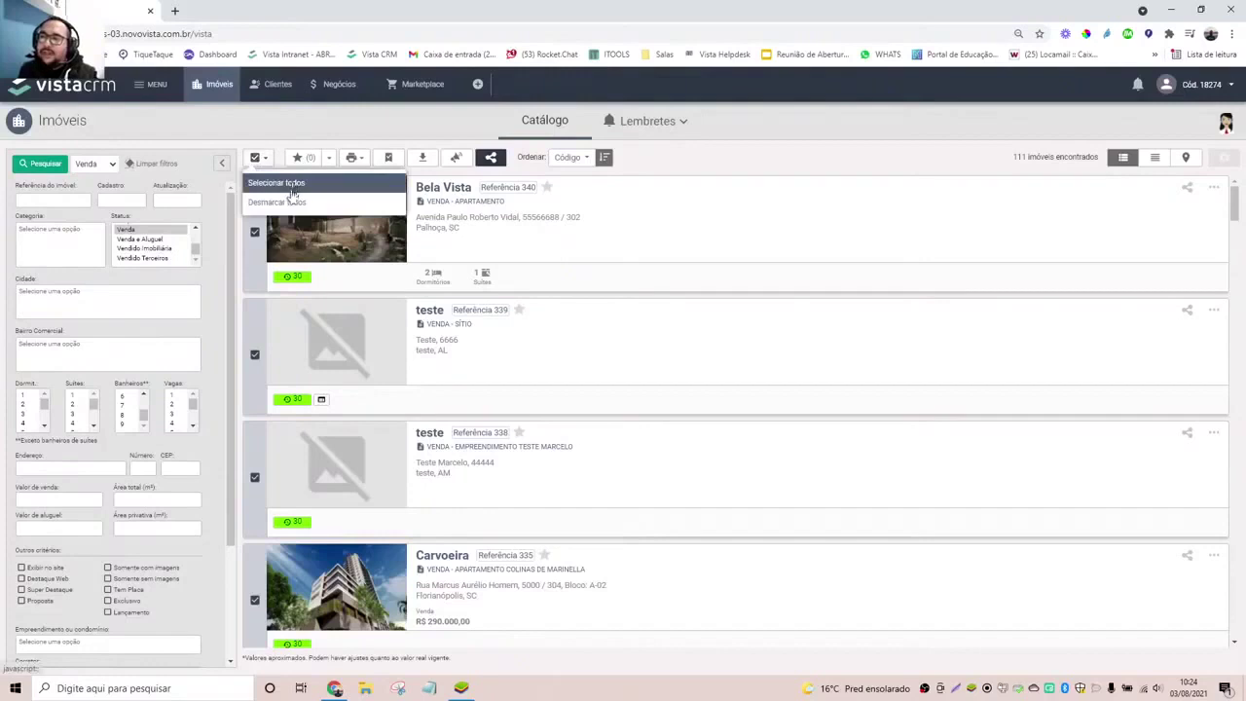
click(277, 183)
click(260, 157)
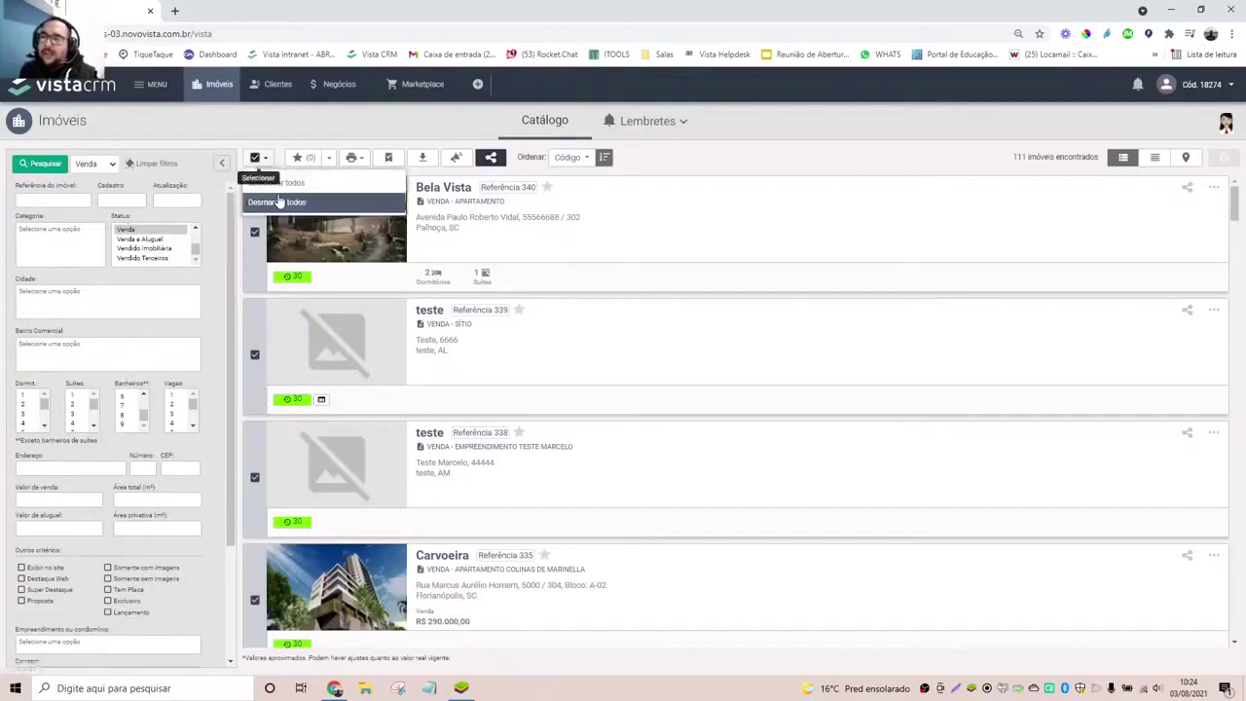
click(279, 202)
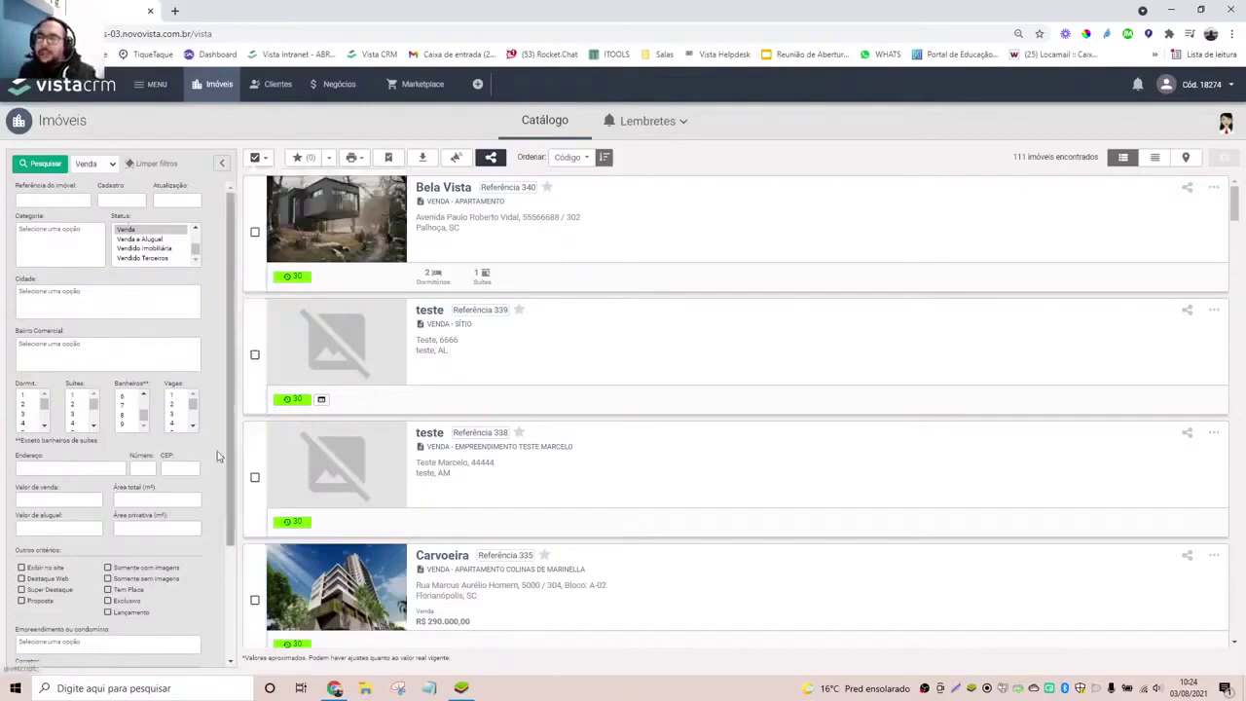
- Select the properties with references 340, 339, 338 and 335 and review the available print sheet templates
click(255, 233)
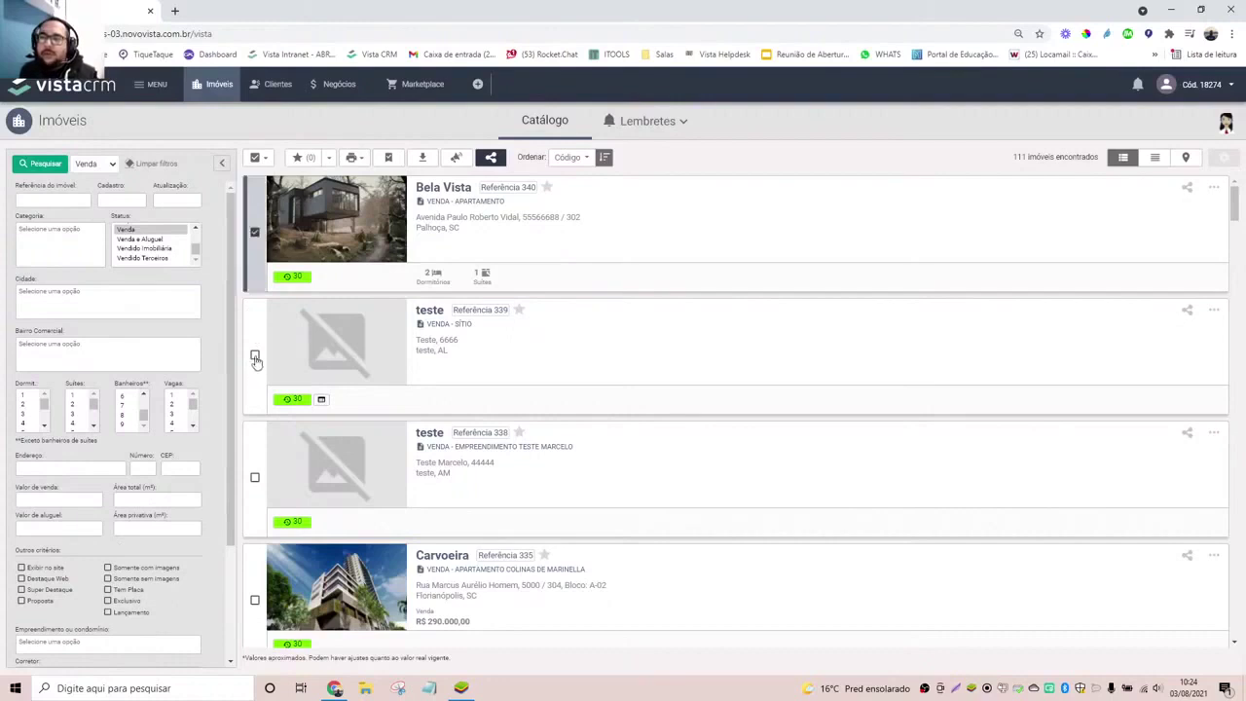
click(256, 356)
click(255, 477)
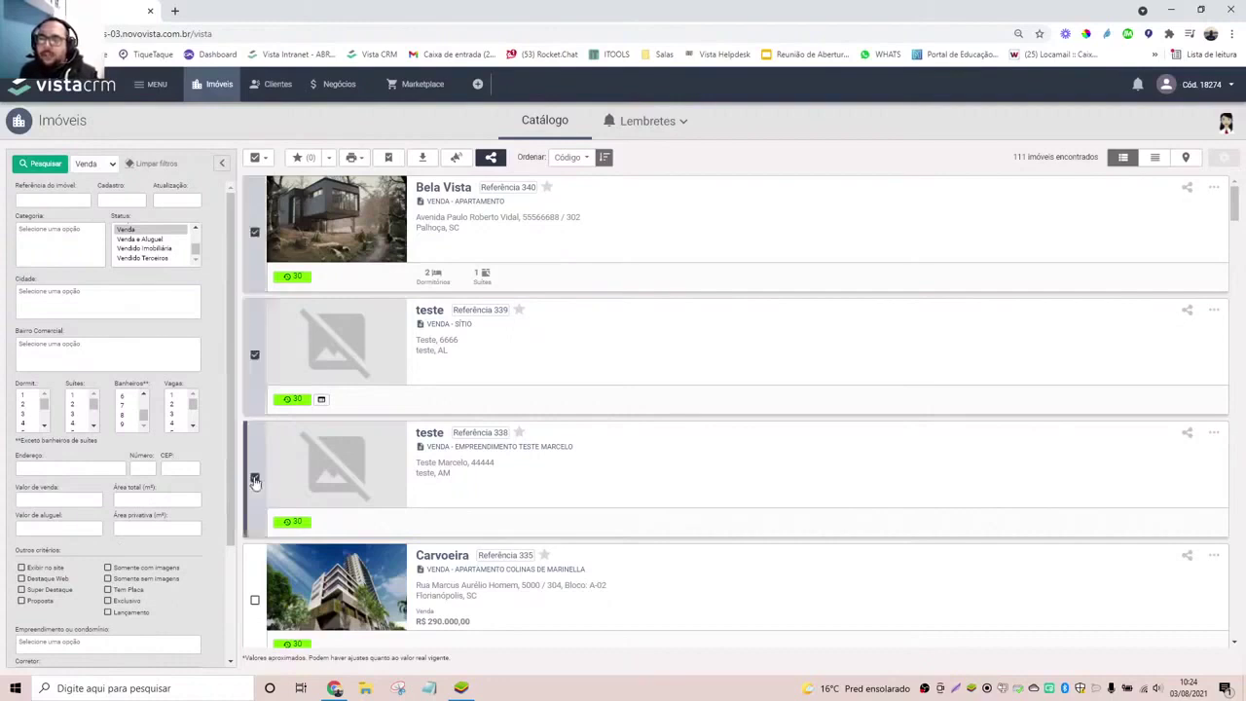
click(255, 602)
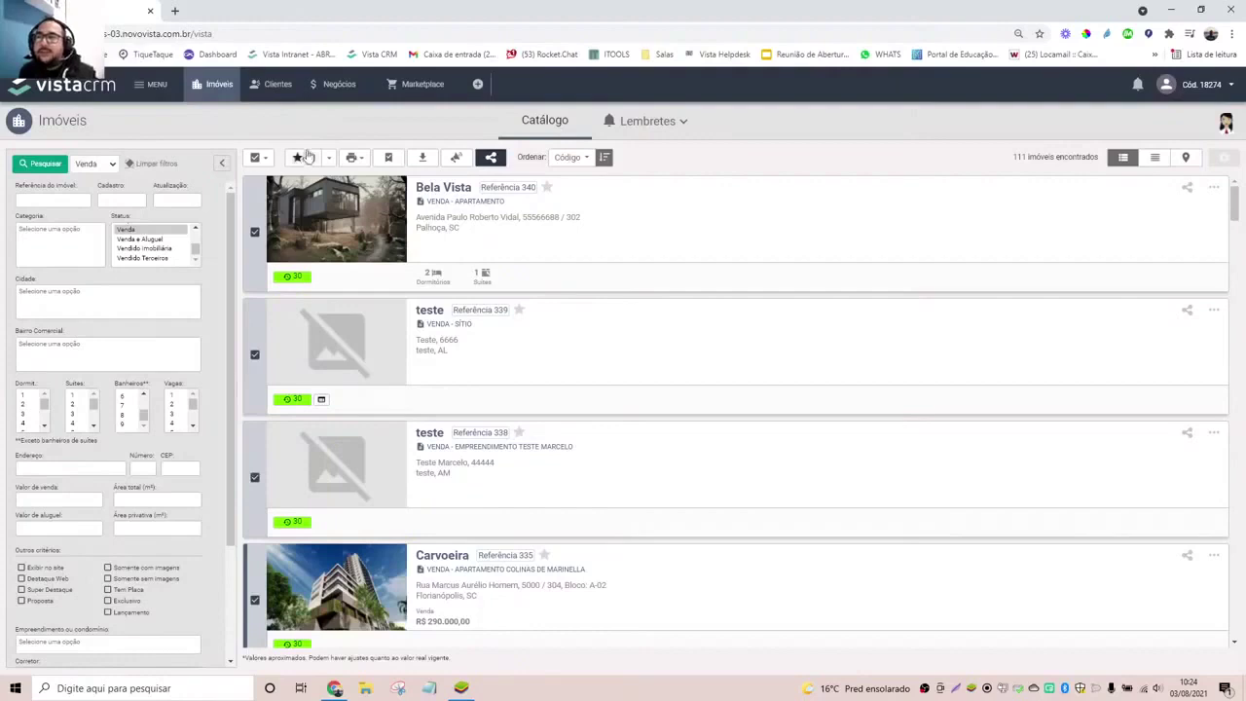
click(363, 158)
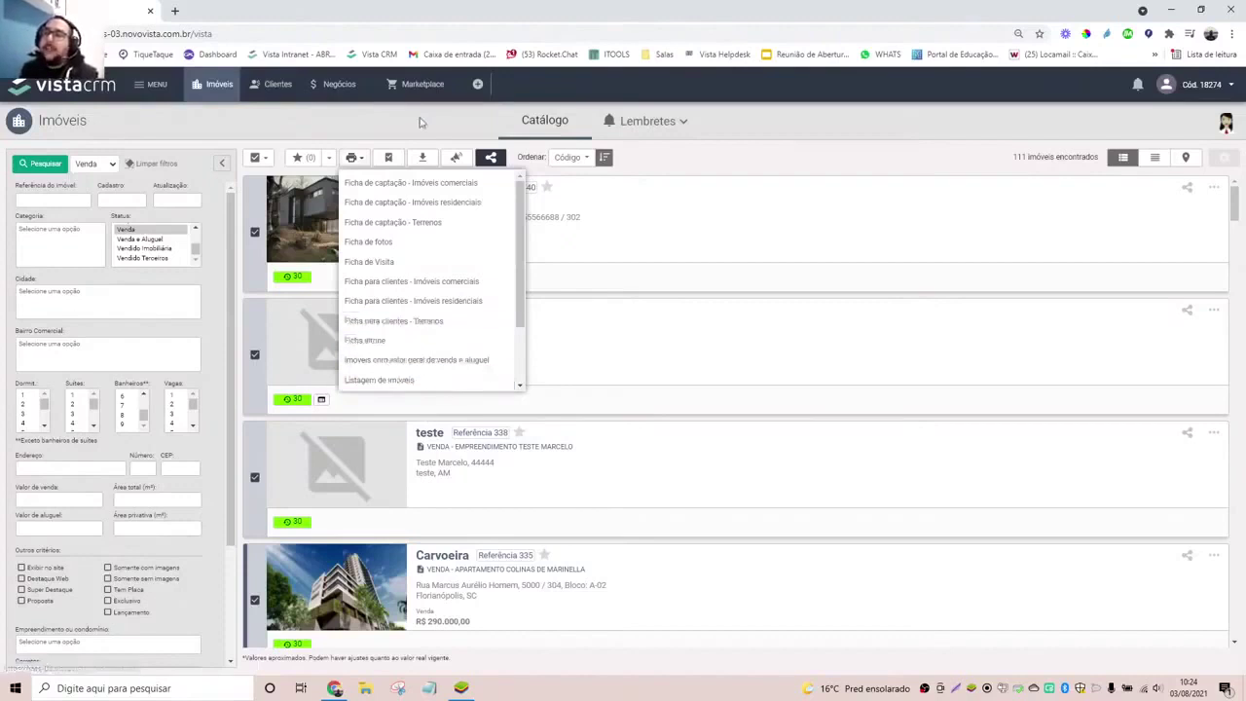
click(355, 159)
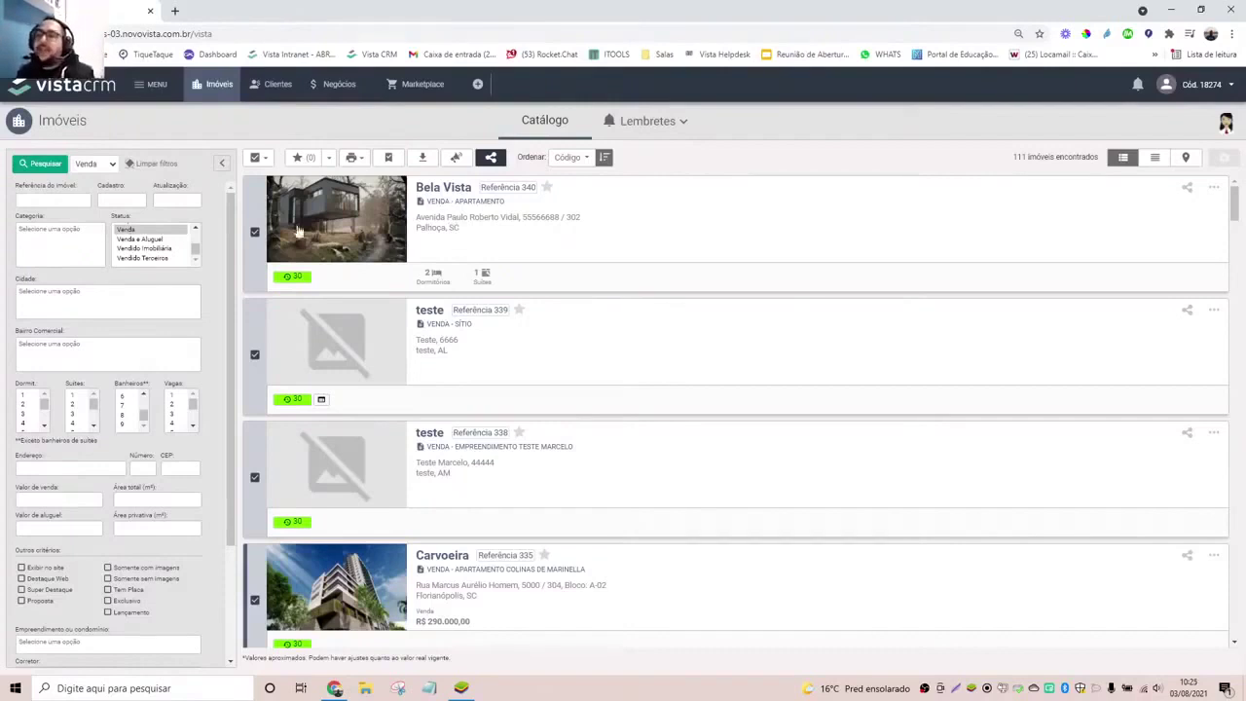
- Select all listed properties and review the bulk Publicar options for the Site da imobiliária channel, leaving without publishing
click(259, 158)
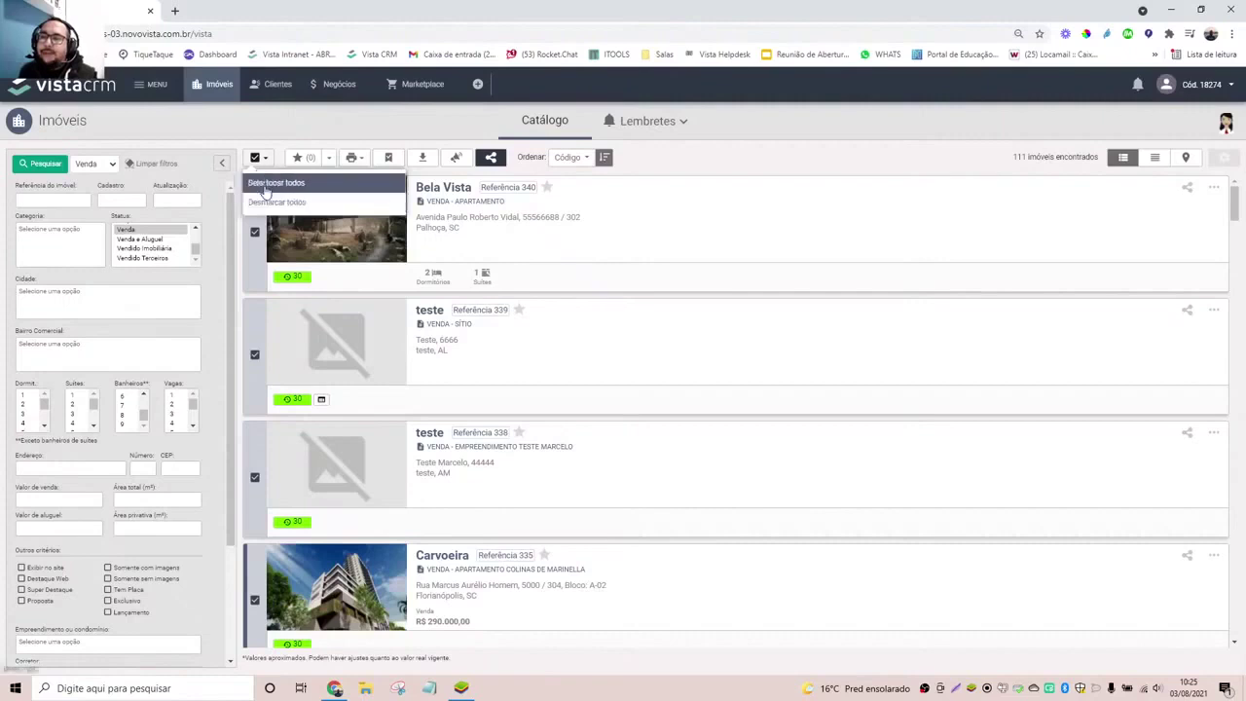
click(269, 183)
click(458, 159)
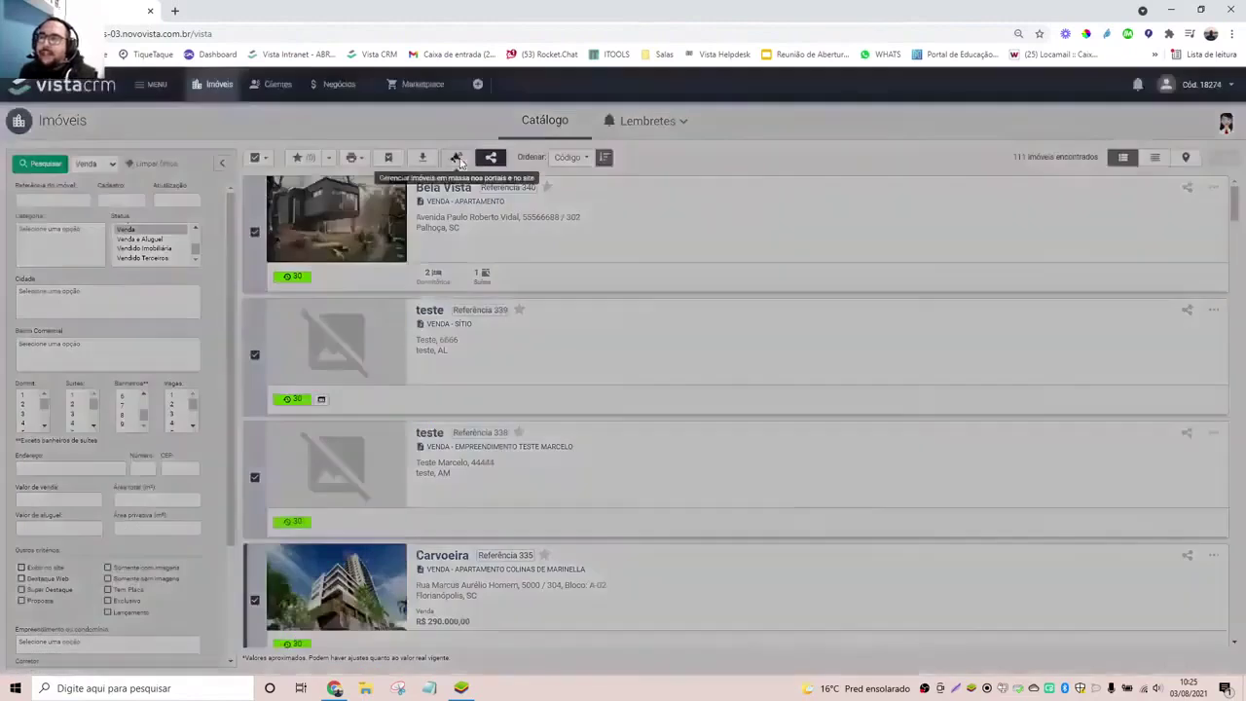
click(482, 174)
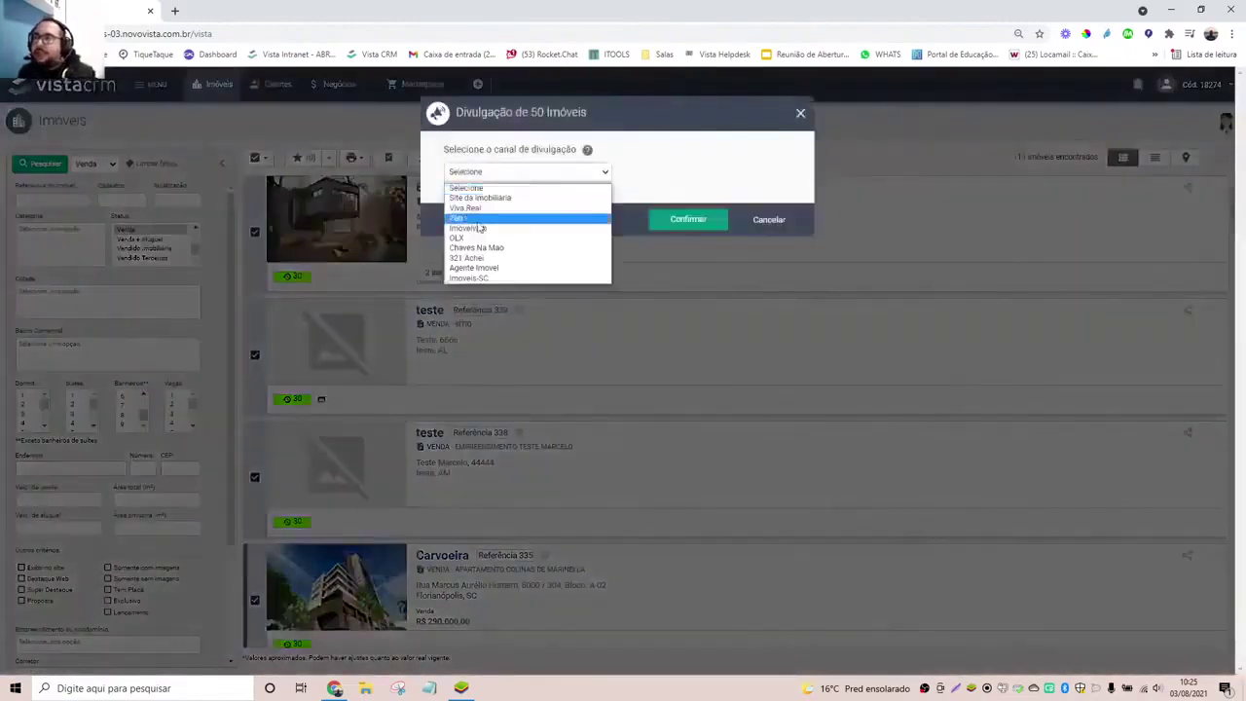
click(484, 199)
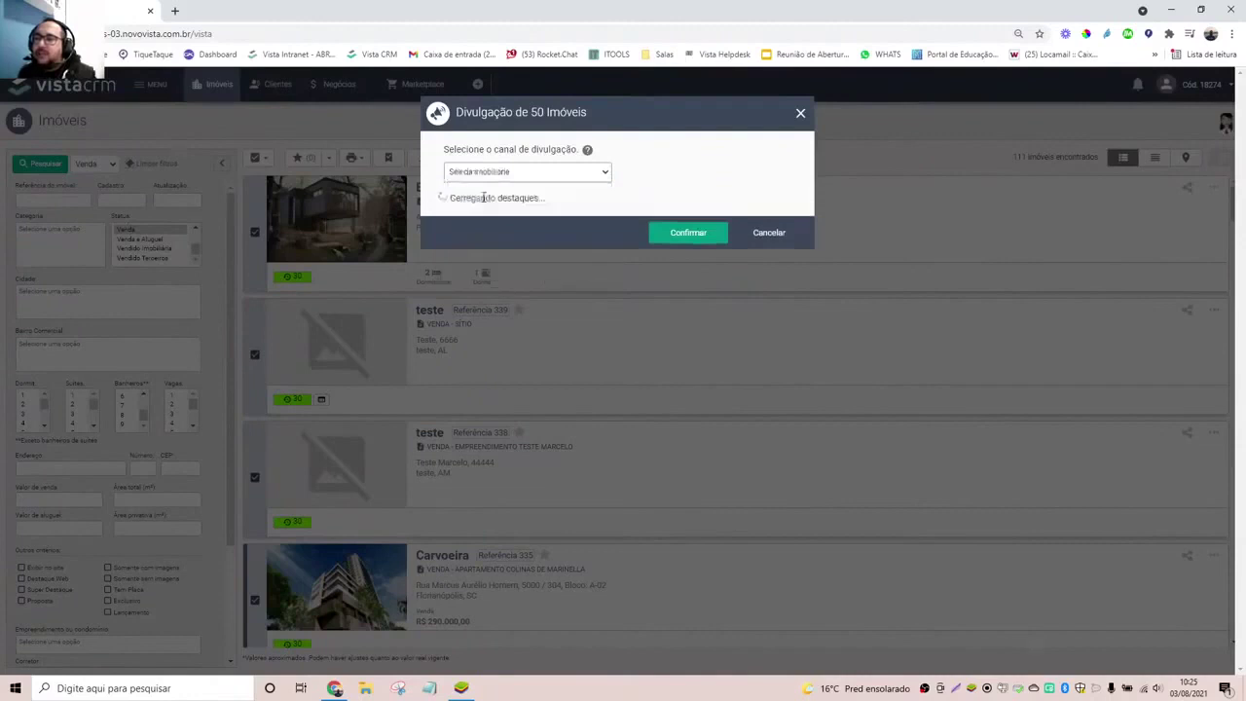
click(444, 204)
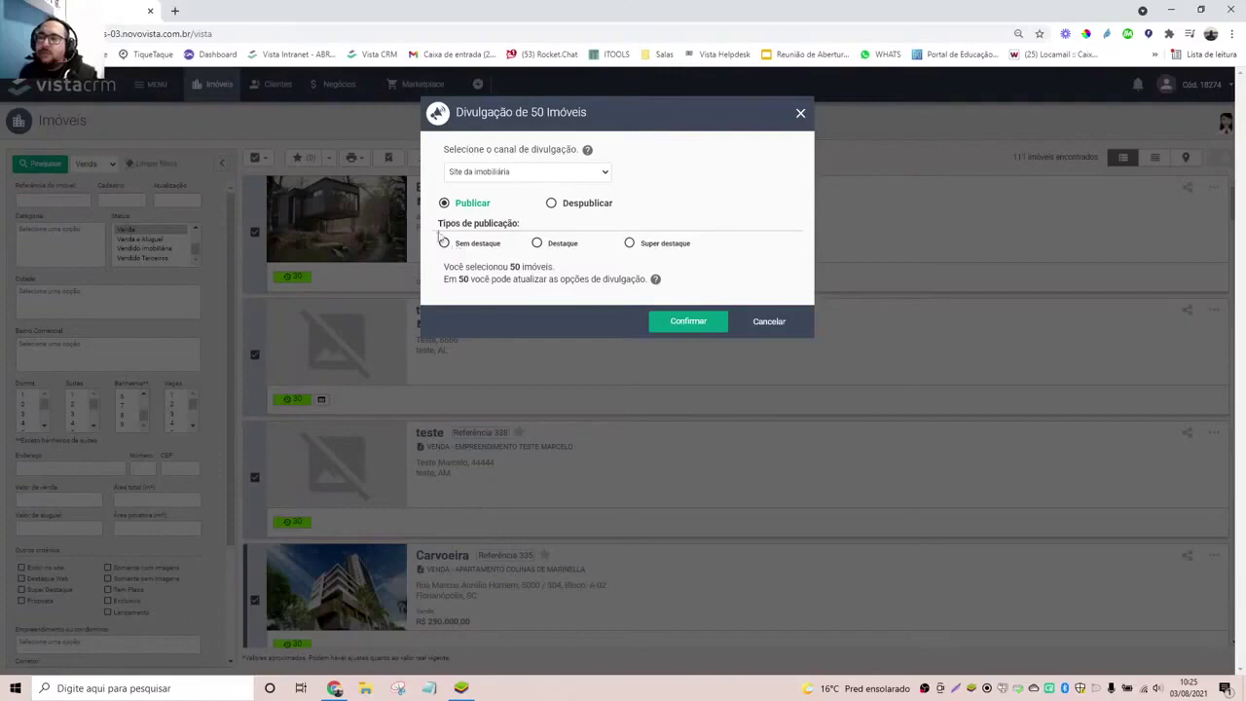
click(765, 324)
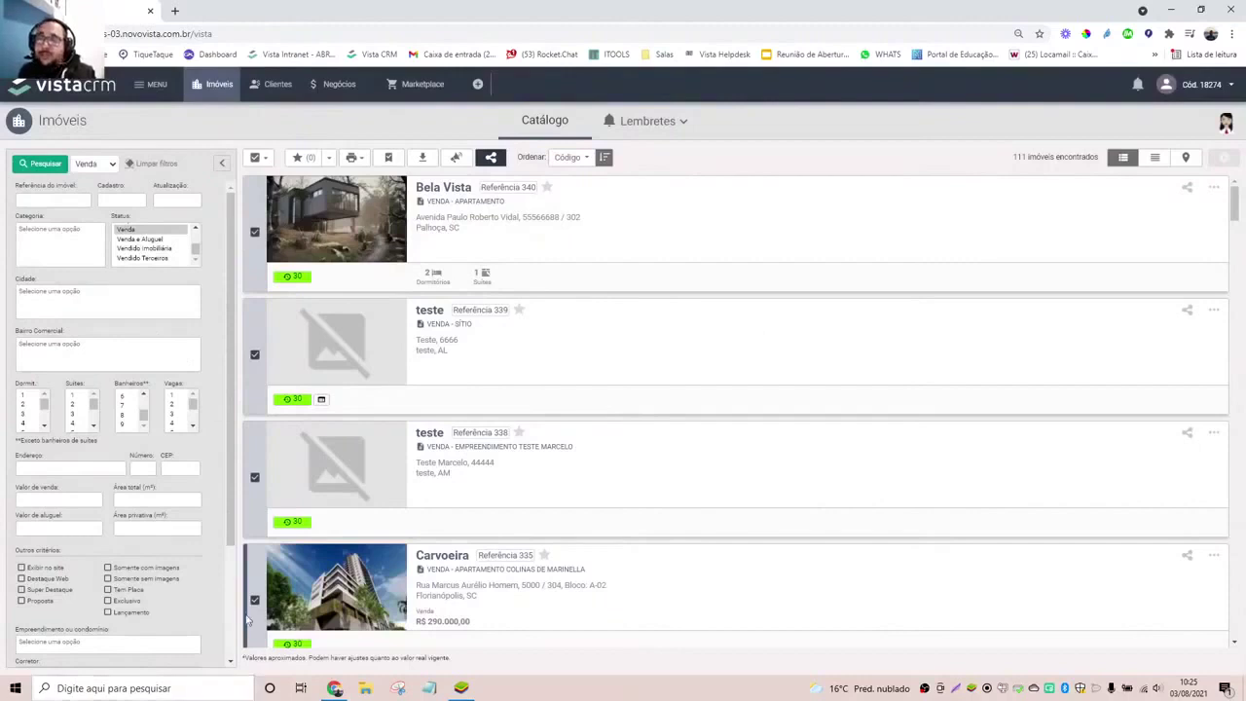
- Review the sharing options for the selected properties and the sorting criteria available for the catalogue, keeping the detailed list view
click(489, 160)
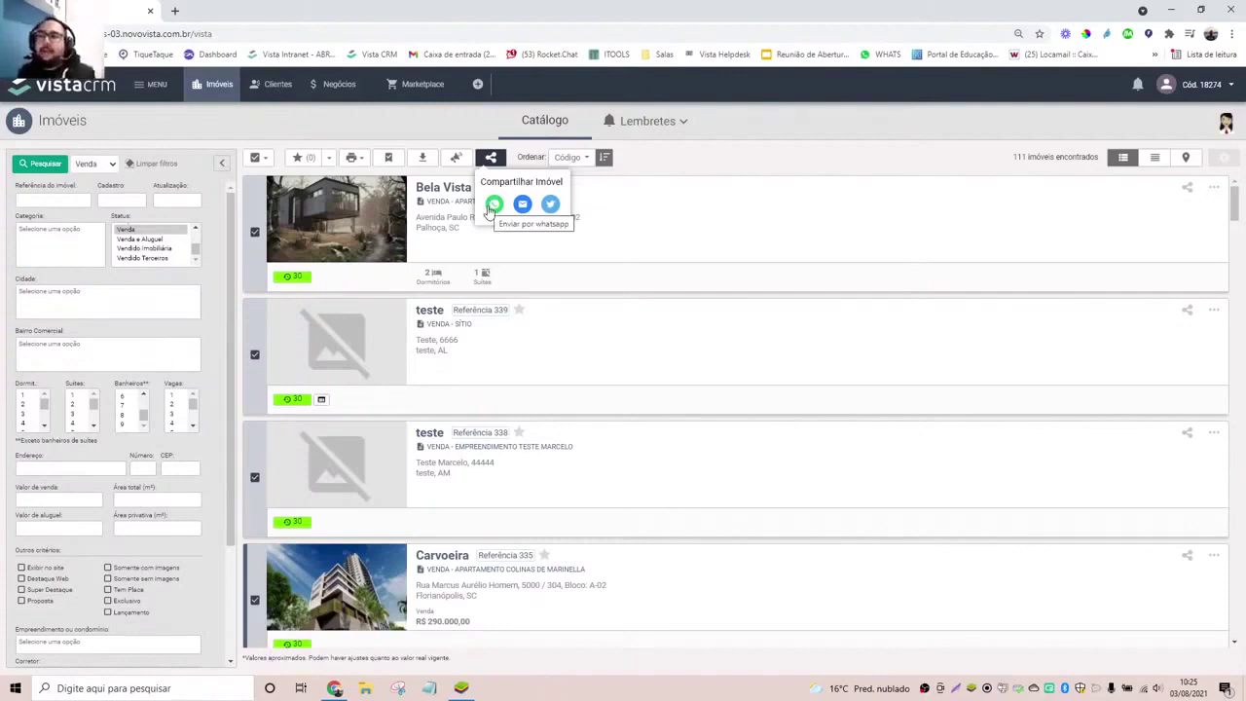
click(789, 172)
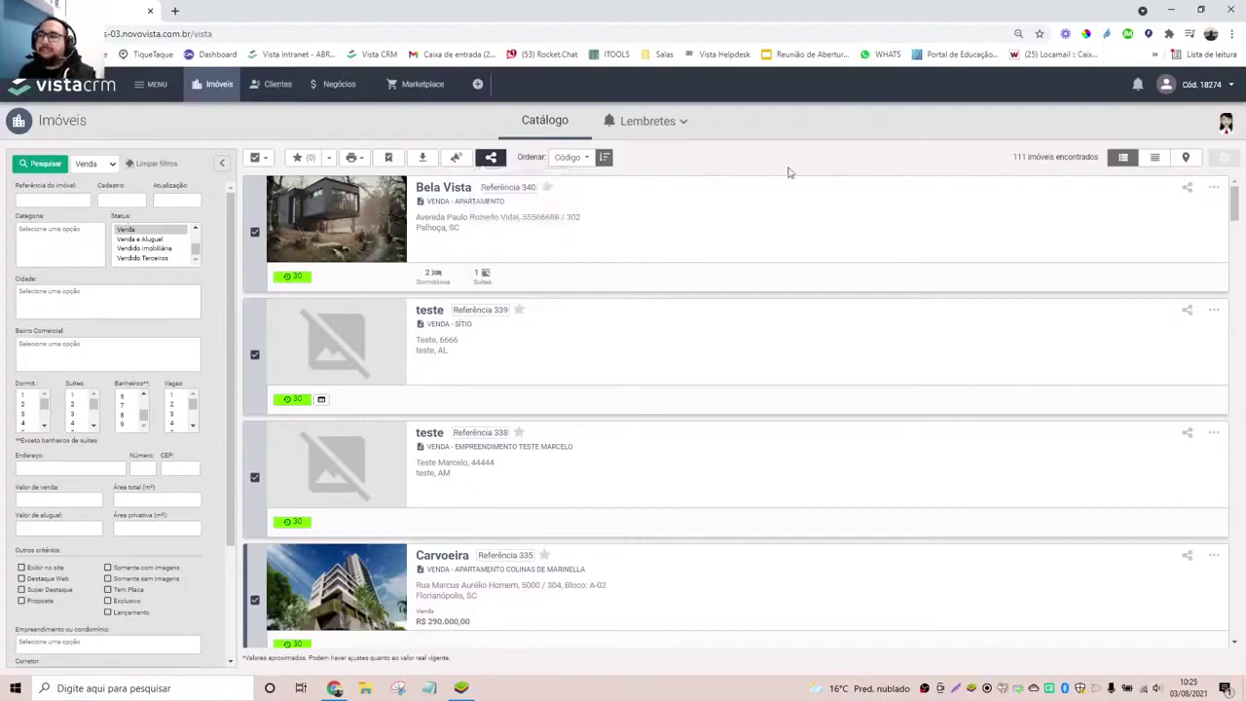
click(584, 158)
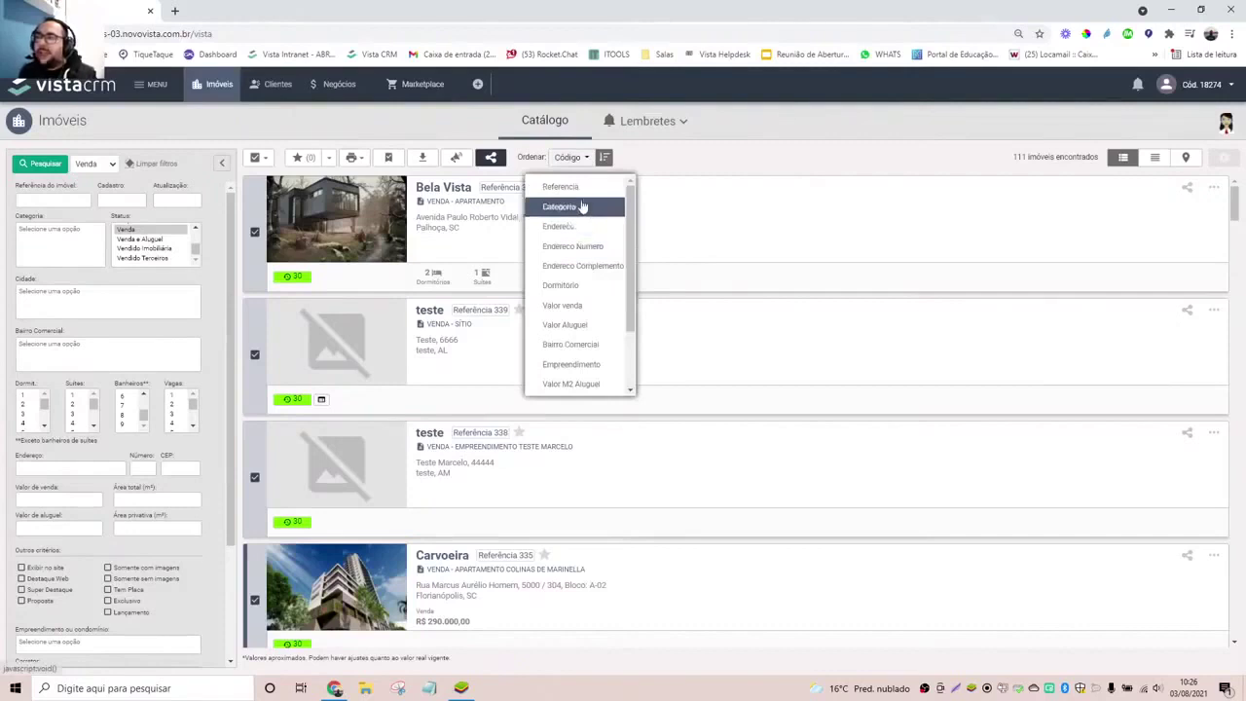
scroll(582, 207, down, 2)
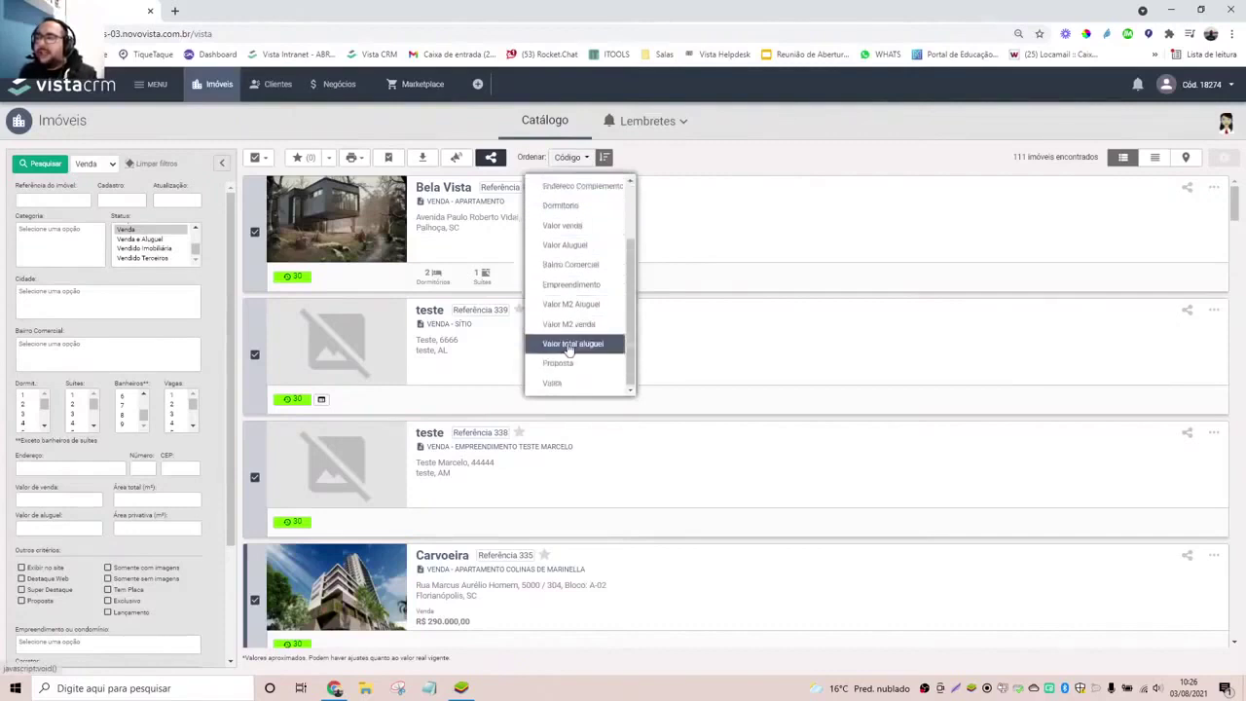
drag(634, 380, 630, 328)
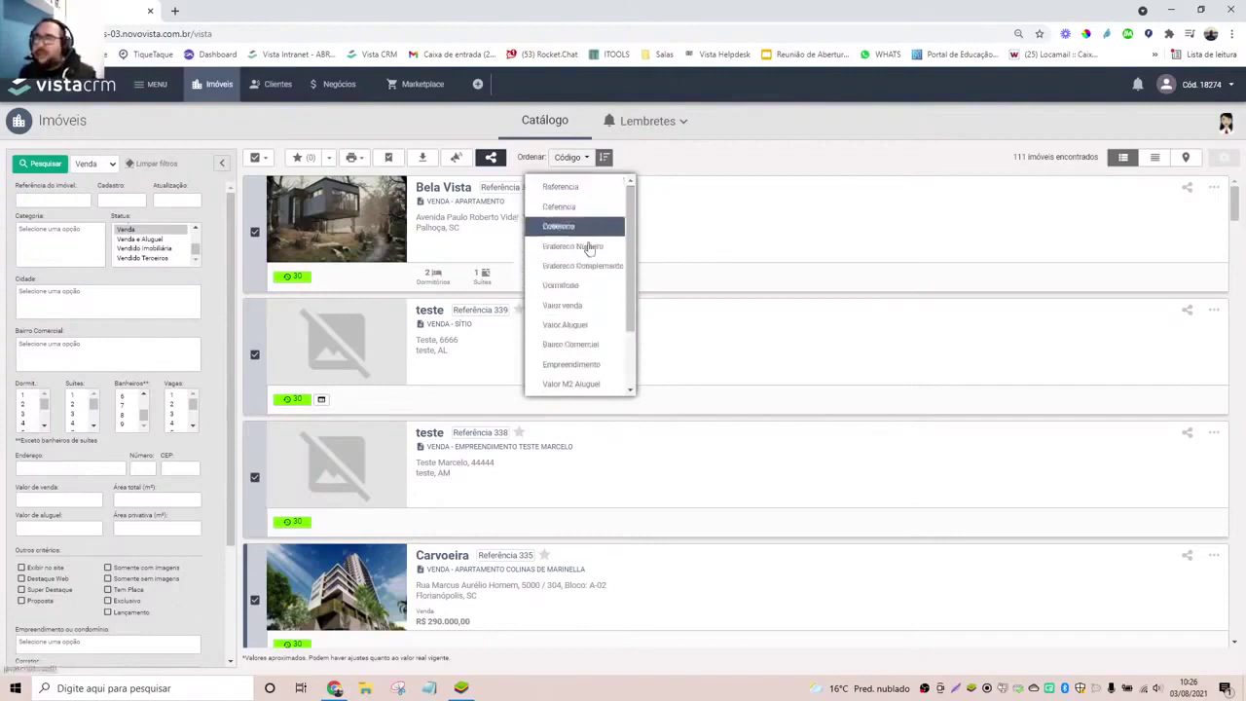
click(827, 194)
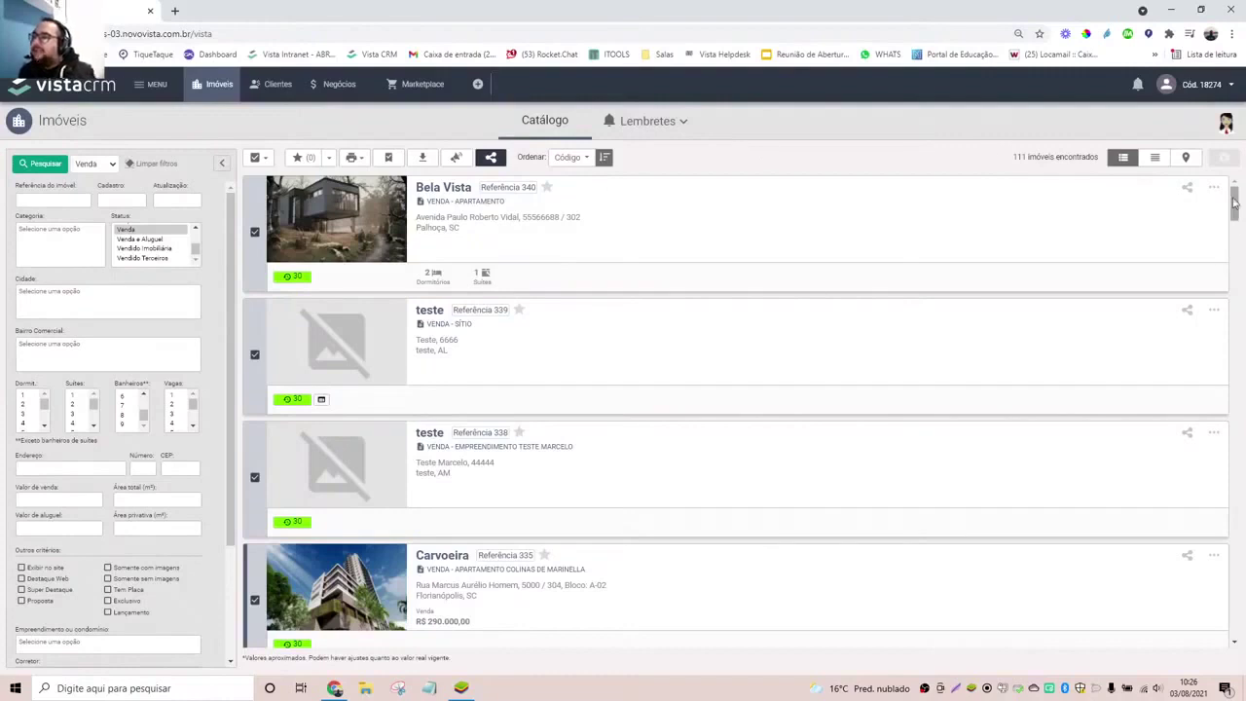
click(1123, 161)
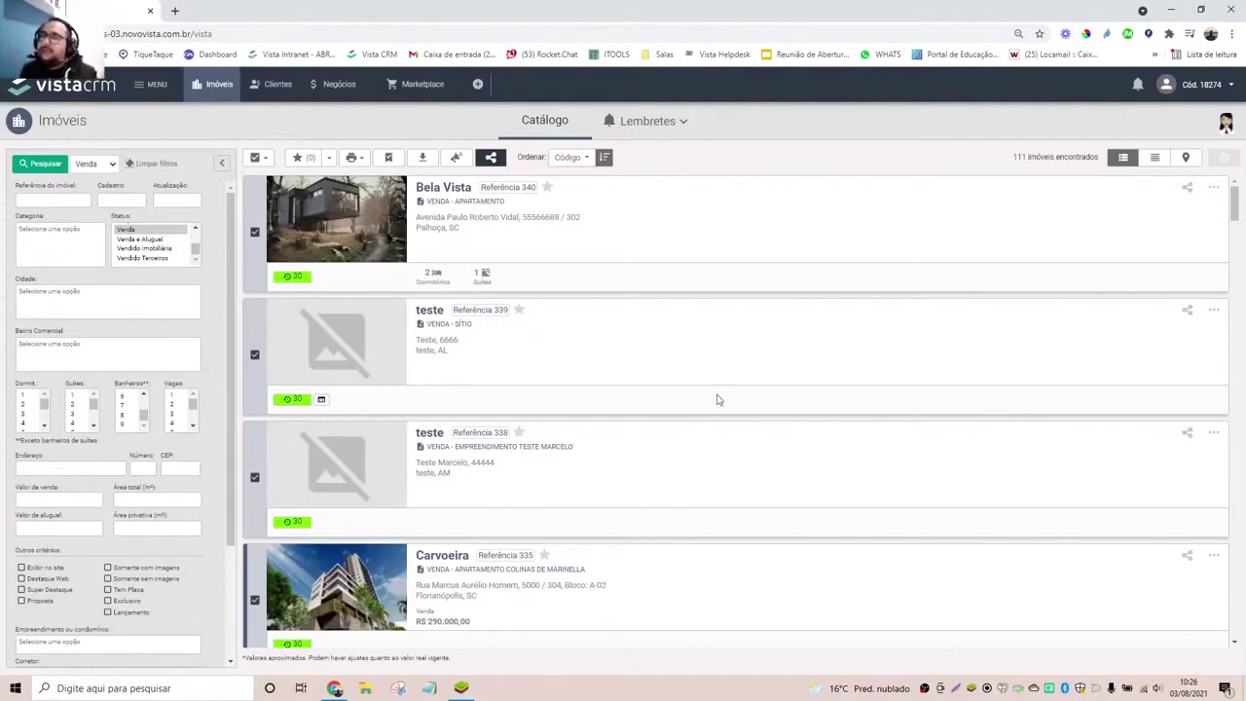
- Show the catalogue as a compact table sorted by last update with the most recently updated properties first, and review the update-age labels
click(1156, 159)
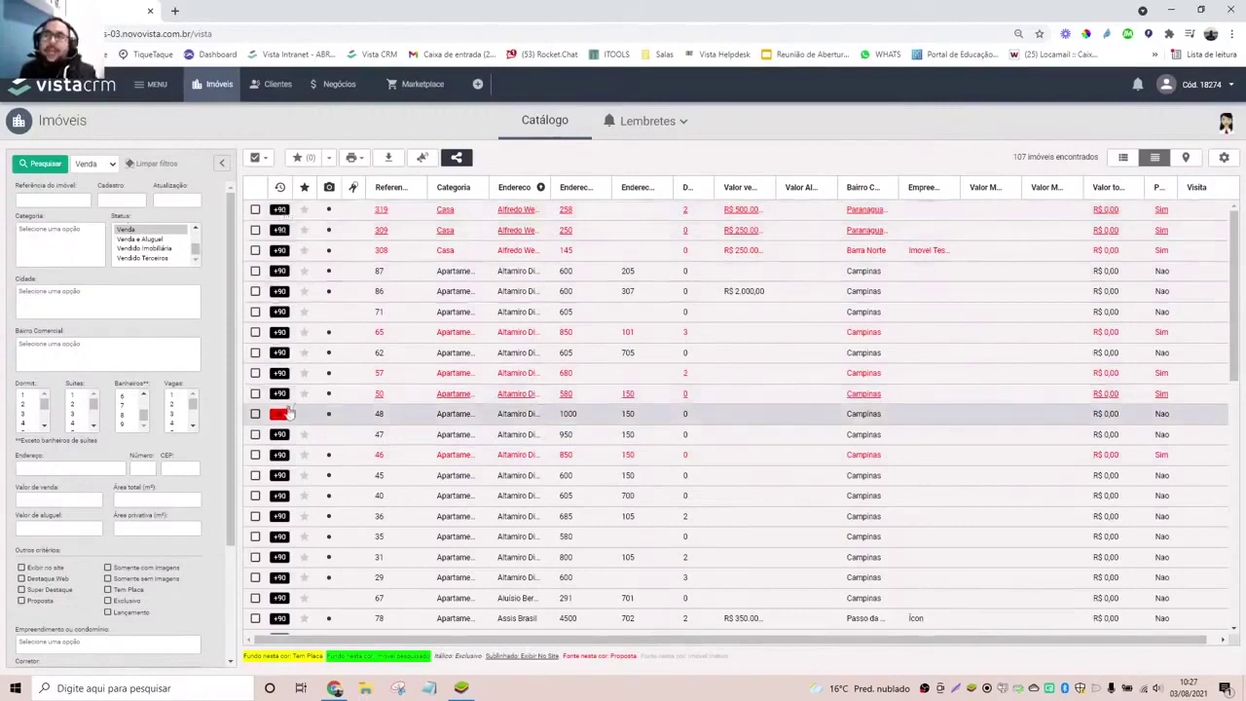
click(282, 188)
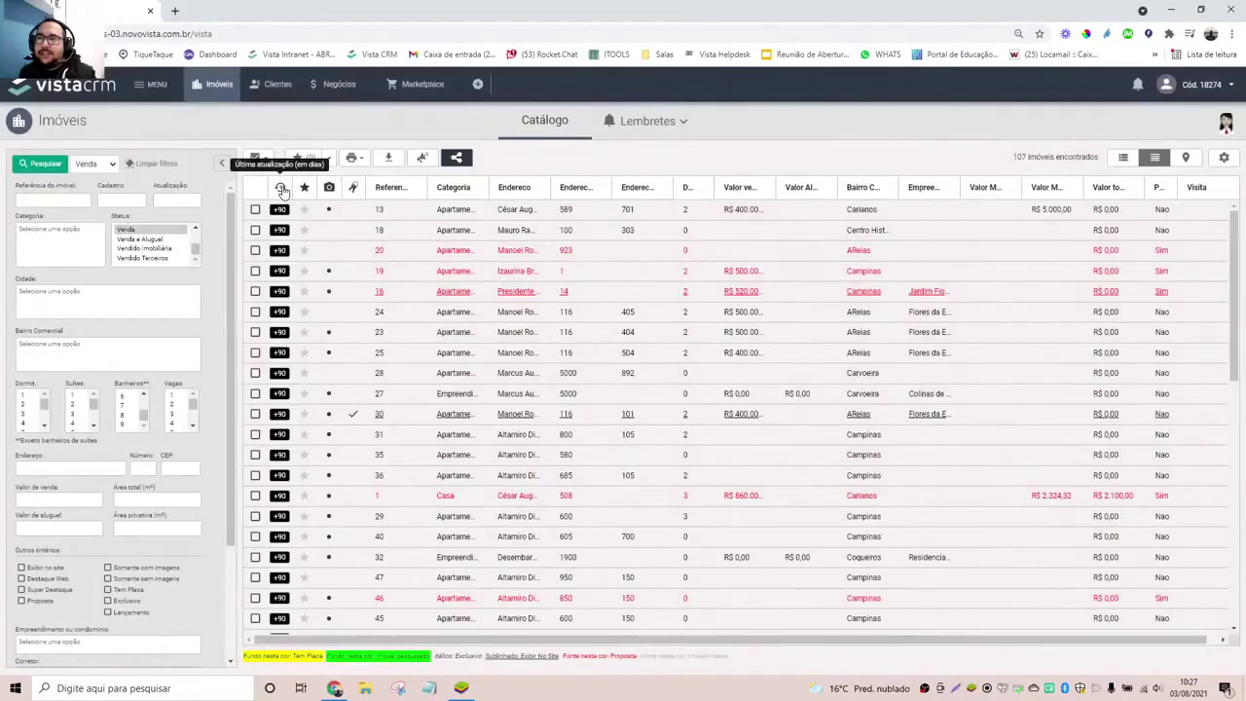
click(281, 188)
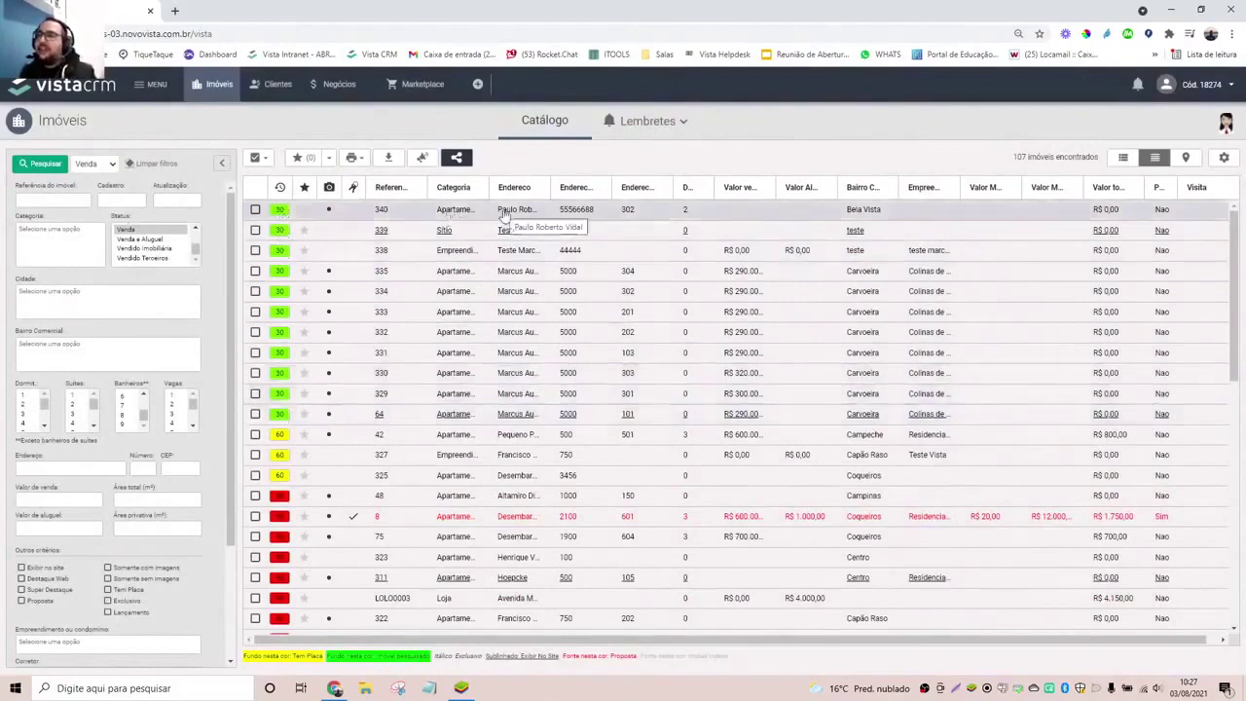
scroll(504, 214, down, 1)
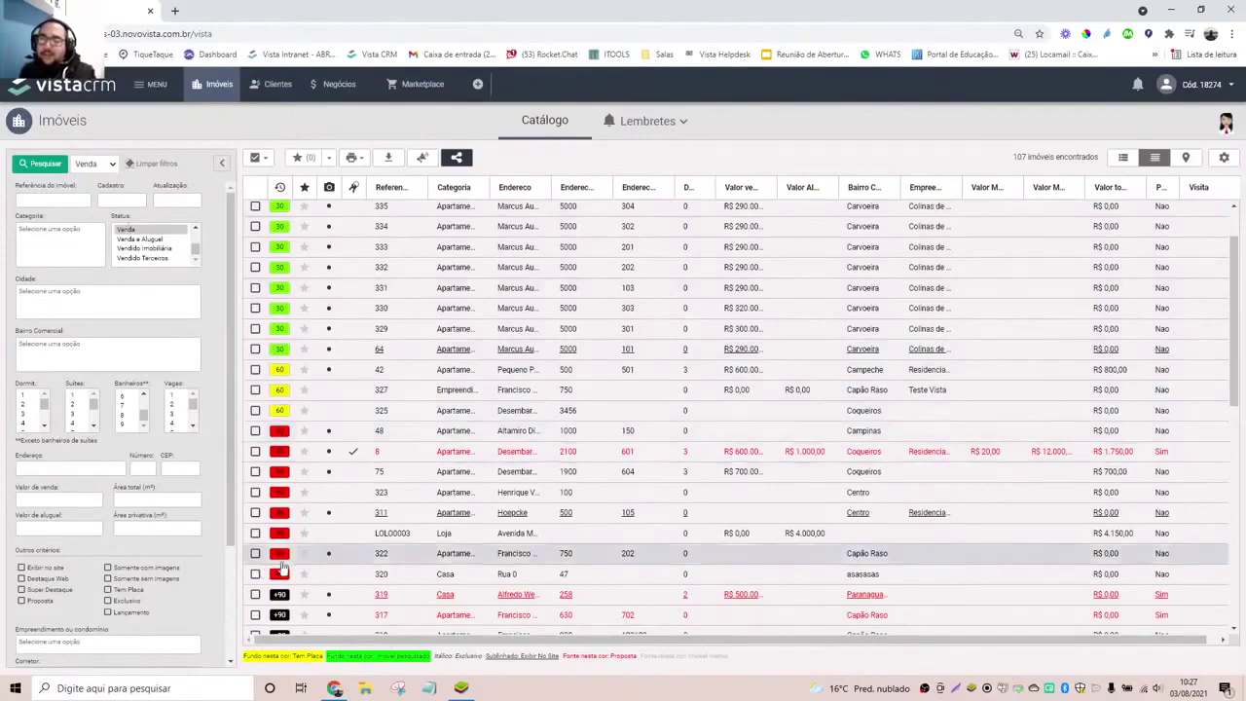
scroll(284, 563, down, 3)
scroll(394, 387, up, 4)
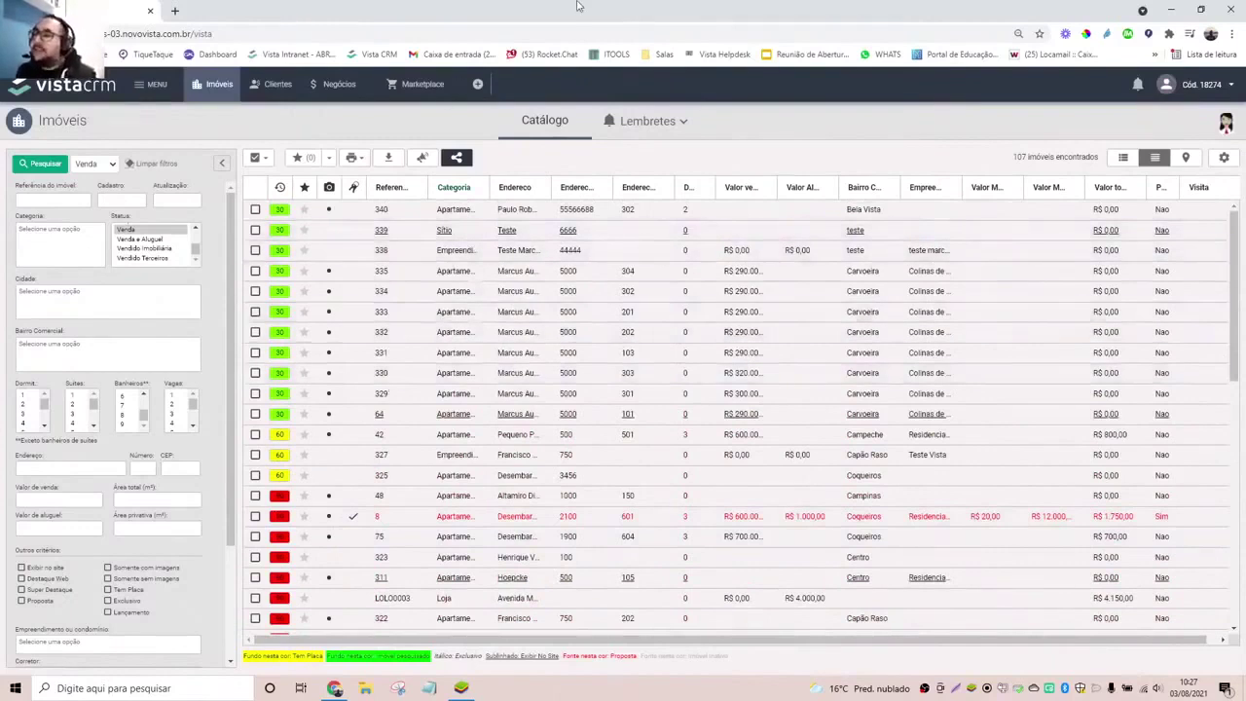
- Switch the catalogue to the map view and look through the available search filters
click(1185, 160)
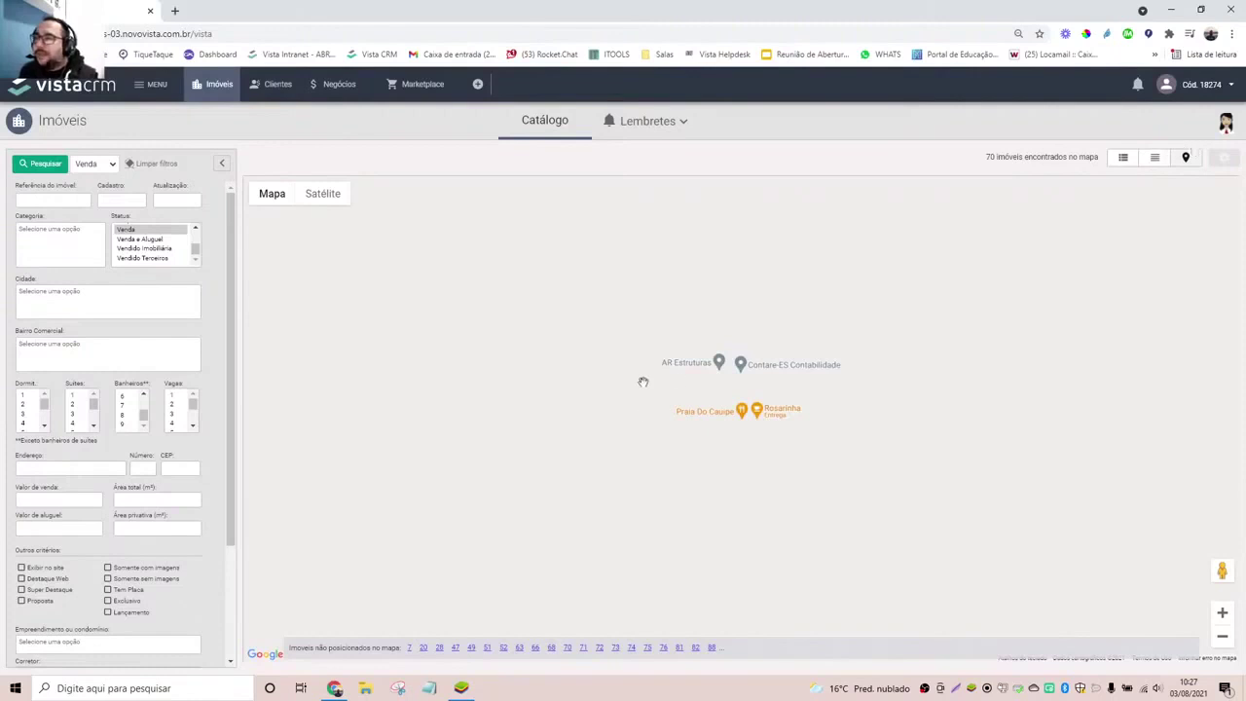
scroll(643, 382, down, 2)
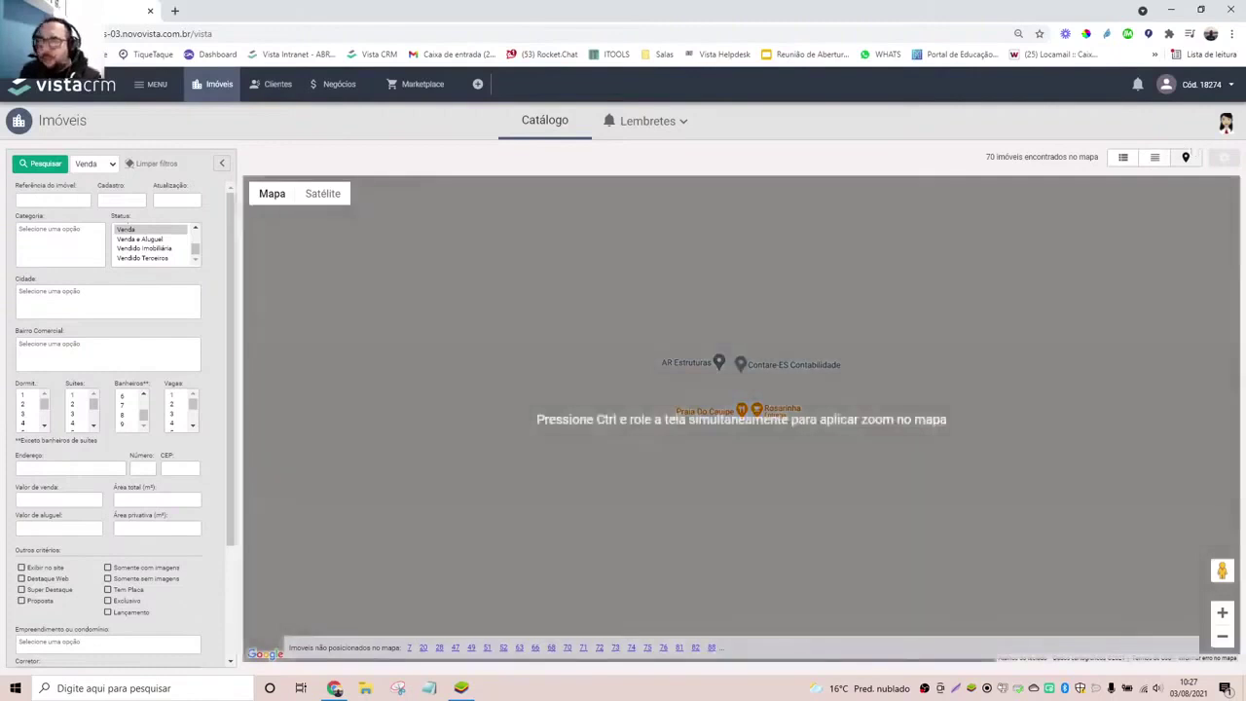
scroll(97, 472, down, 3)
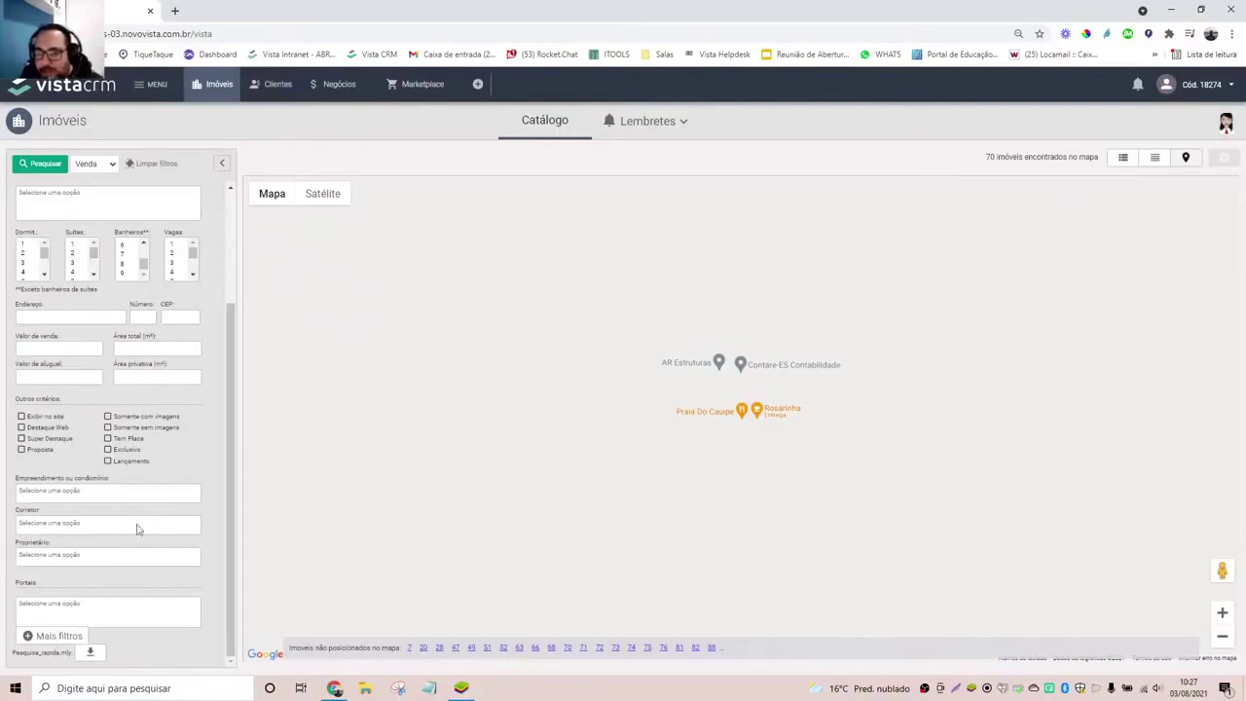
scroll(138, 529, up, 3)
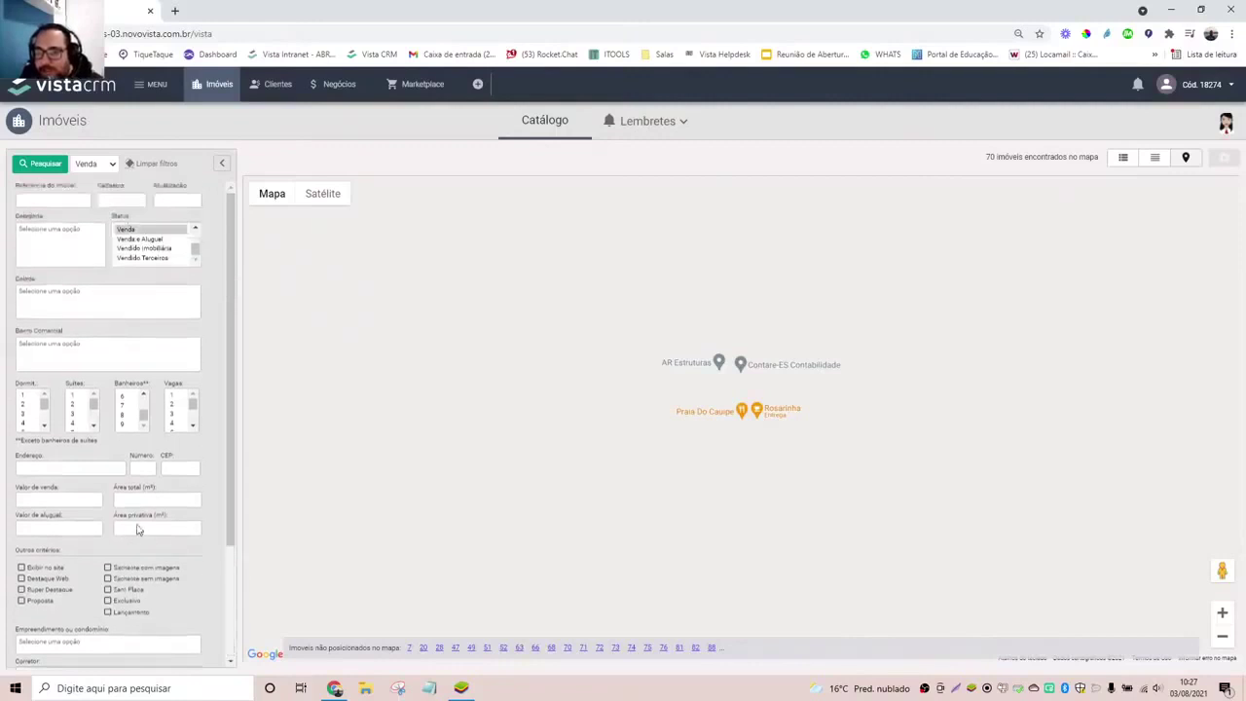
- Set the Cidade filter of the property search to São José
click(70, 308)
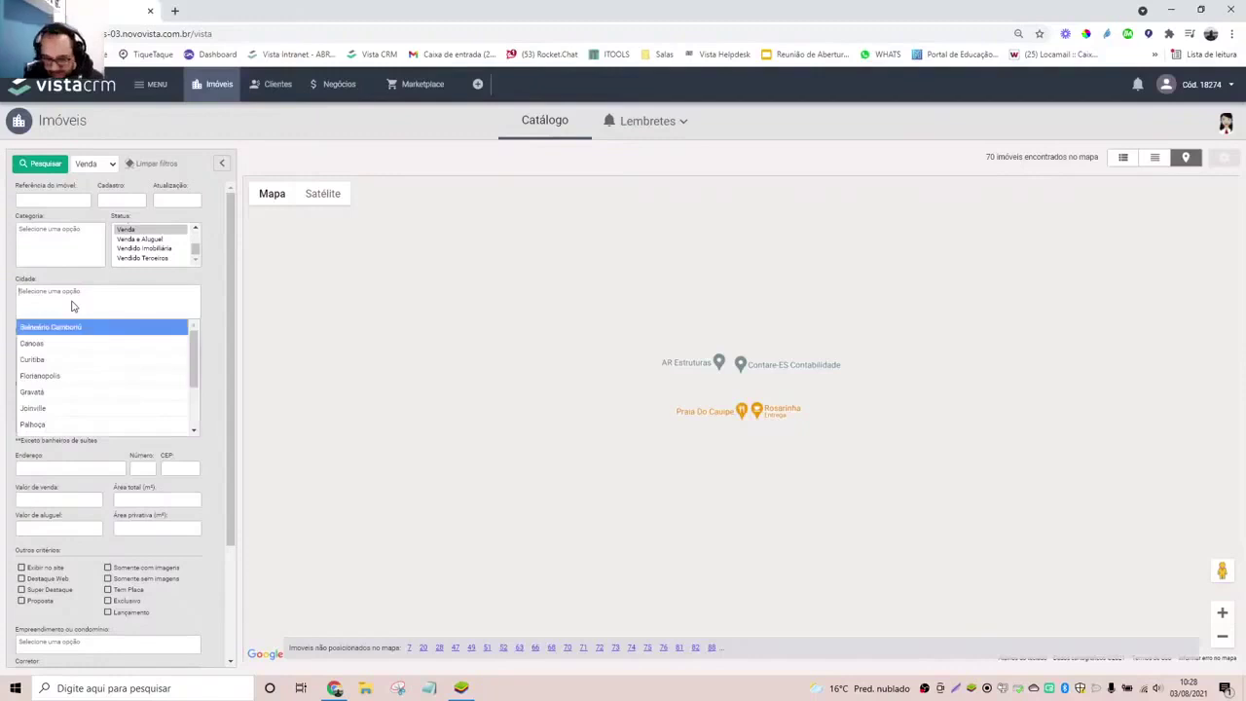
text(ser)
text(osé)
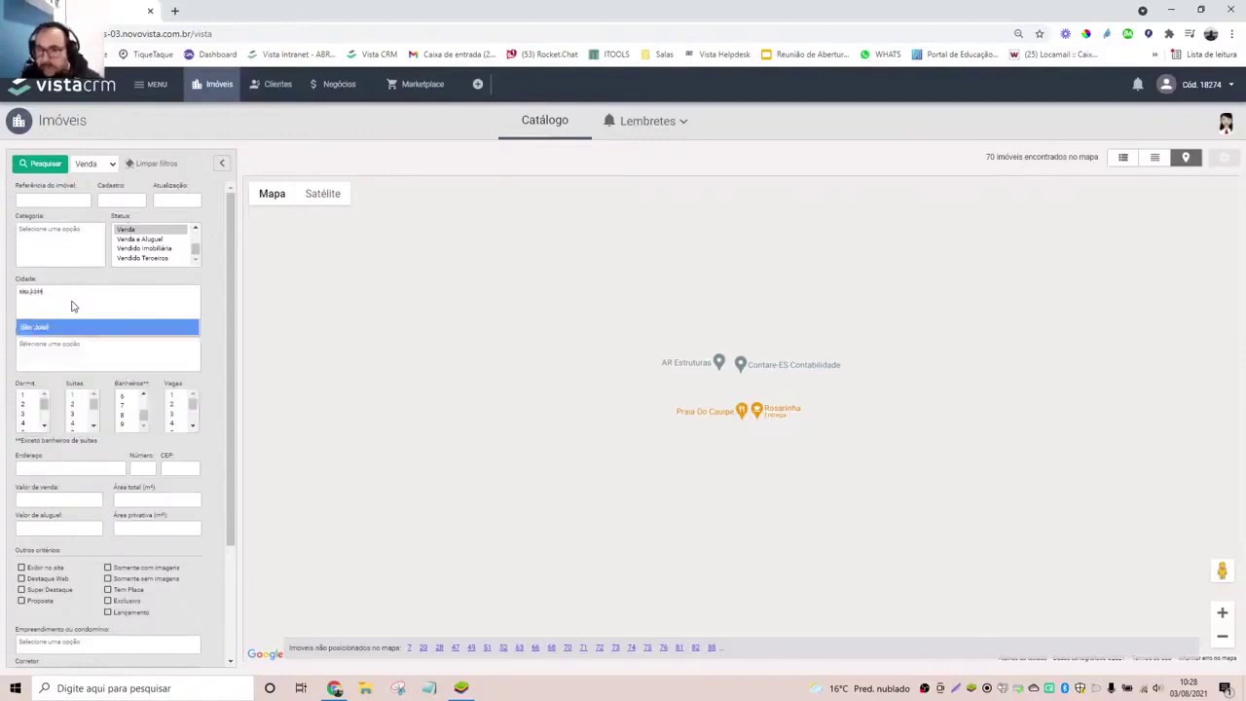
click(30, 329)
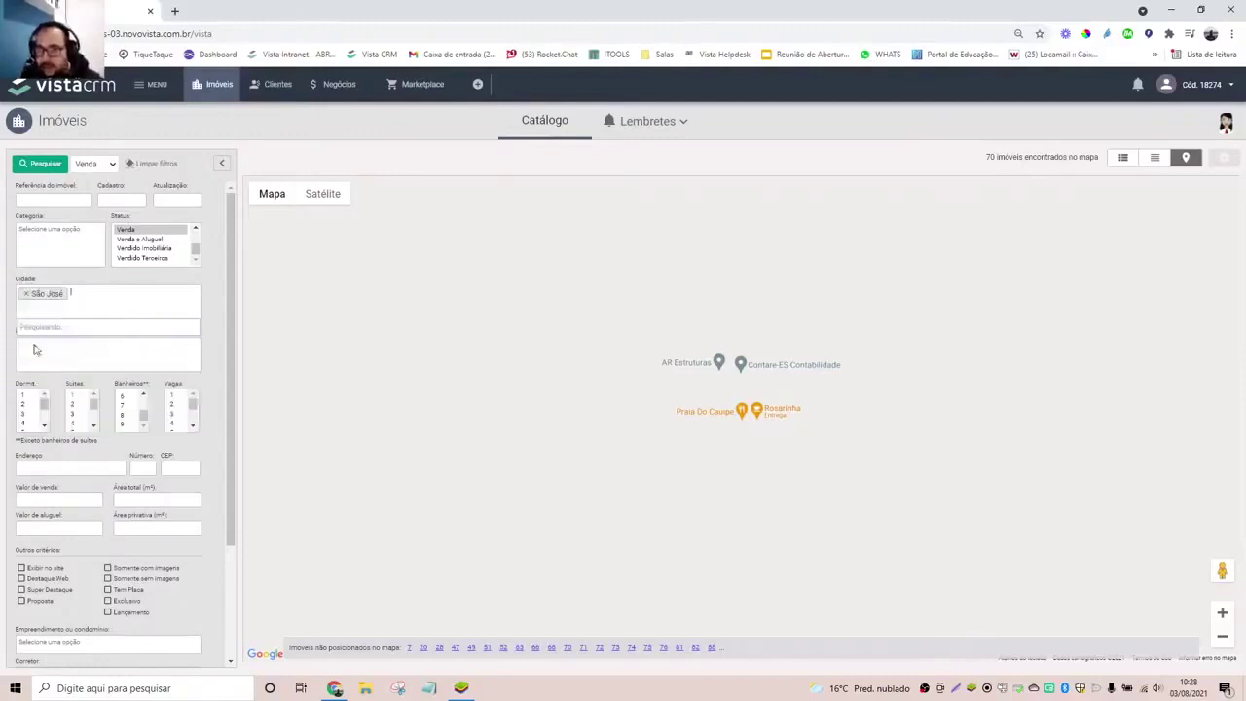
scroll(72, 374, down, 2)
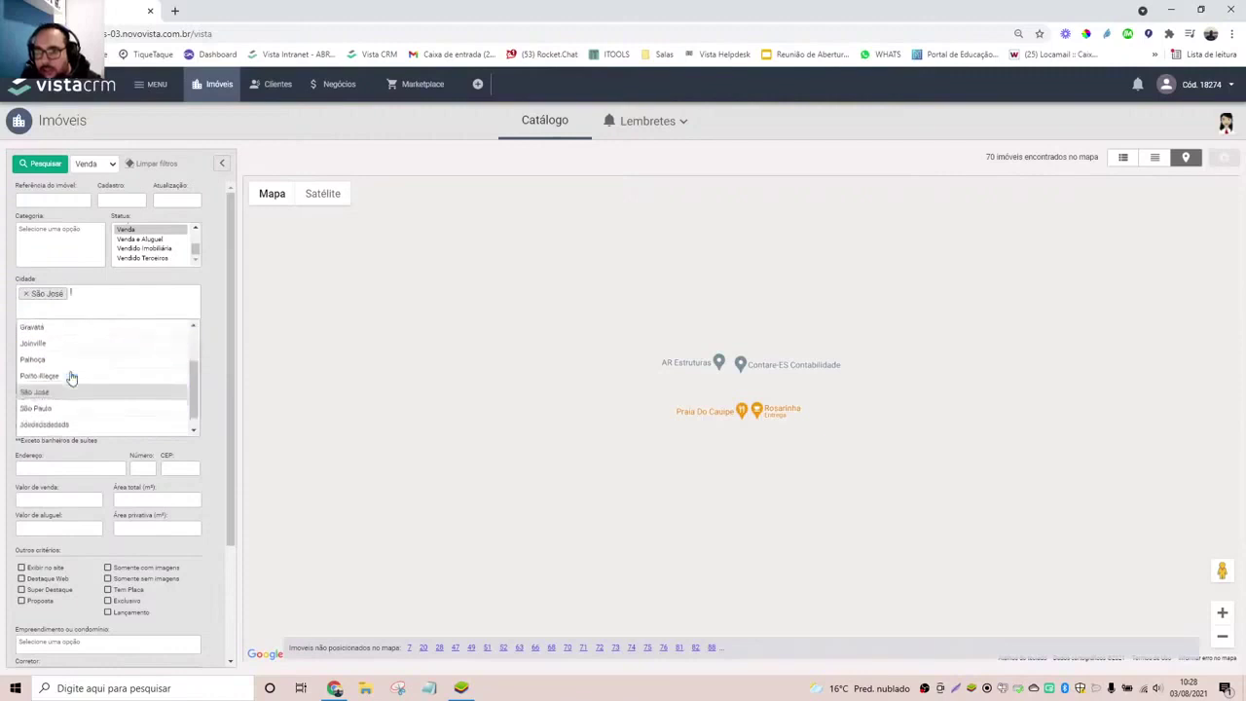
scroll(72, 374, up, 2)
scroll(62, 354, down, 2)
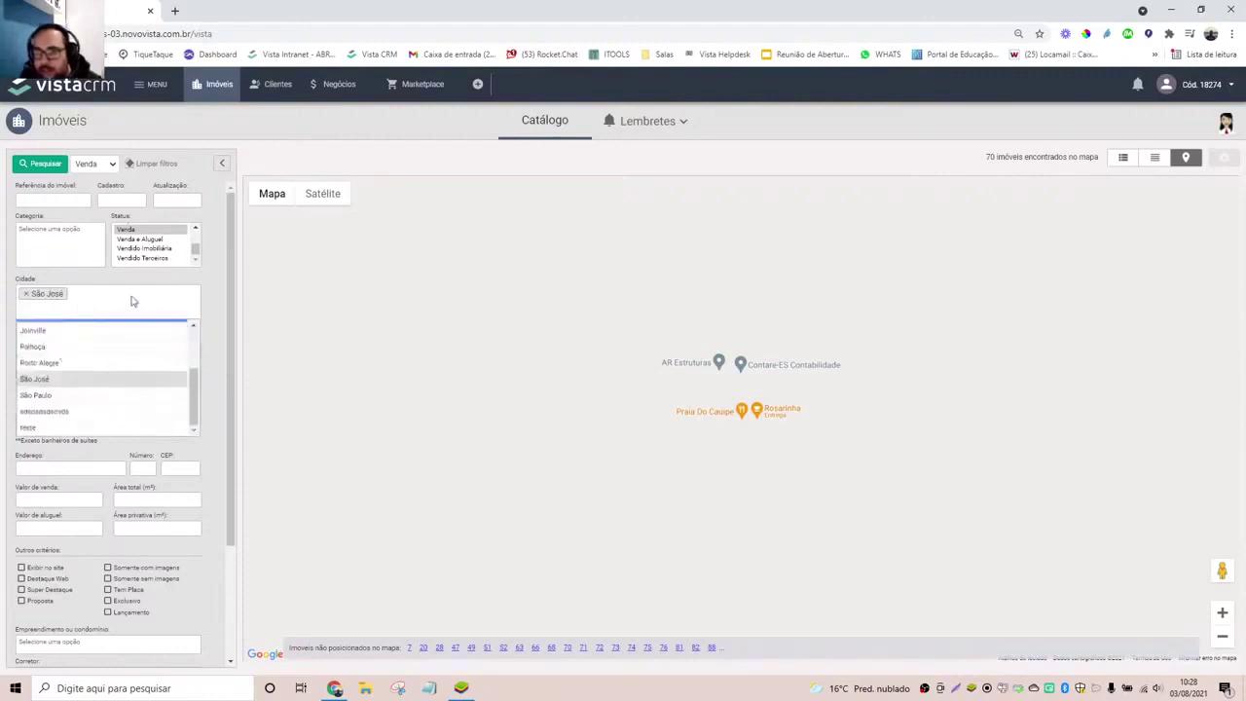
click(132, 301)
- Set the Bairro Comercial filter to Campinas and run the property search on the map
click(75, 356)
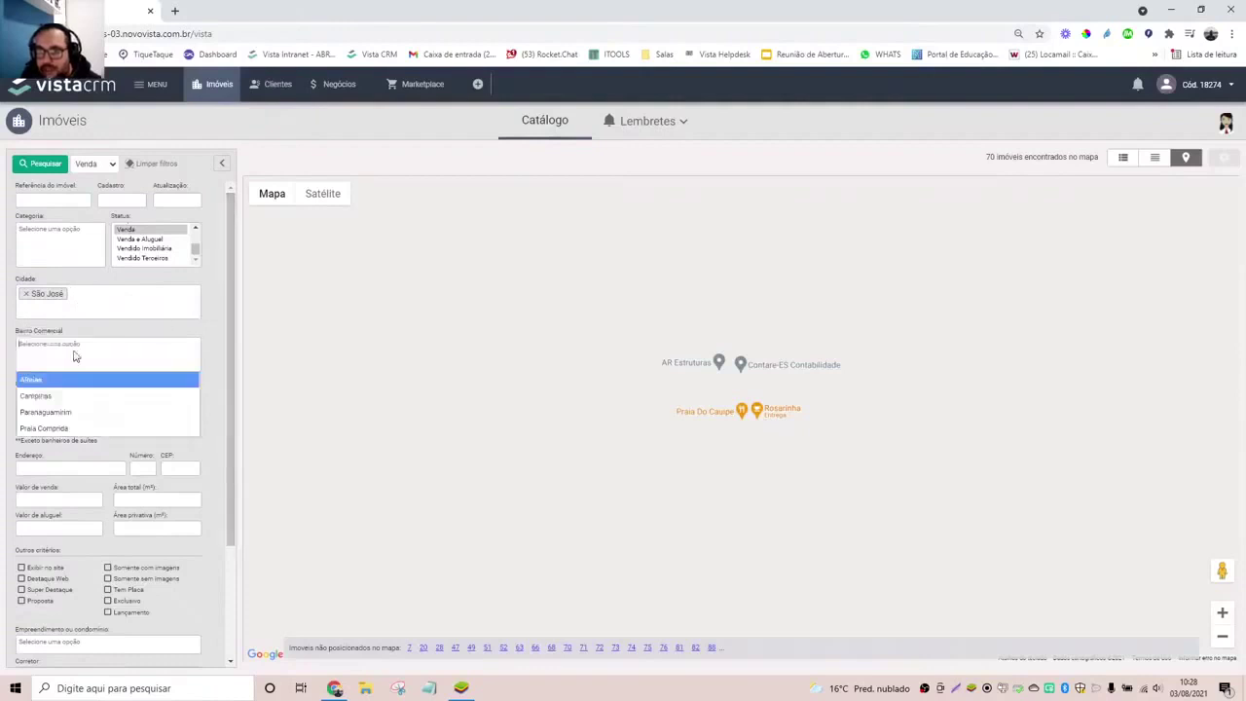
click(52, 395)
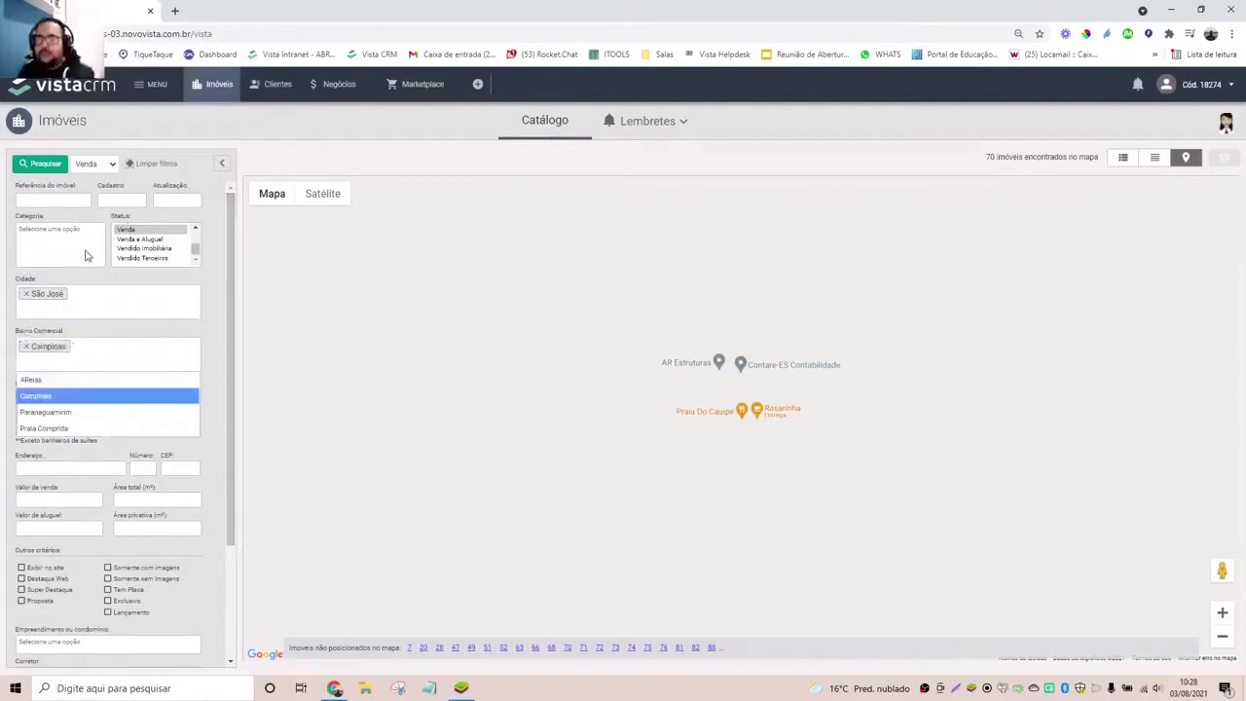
click(39, 172)
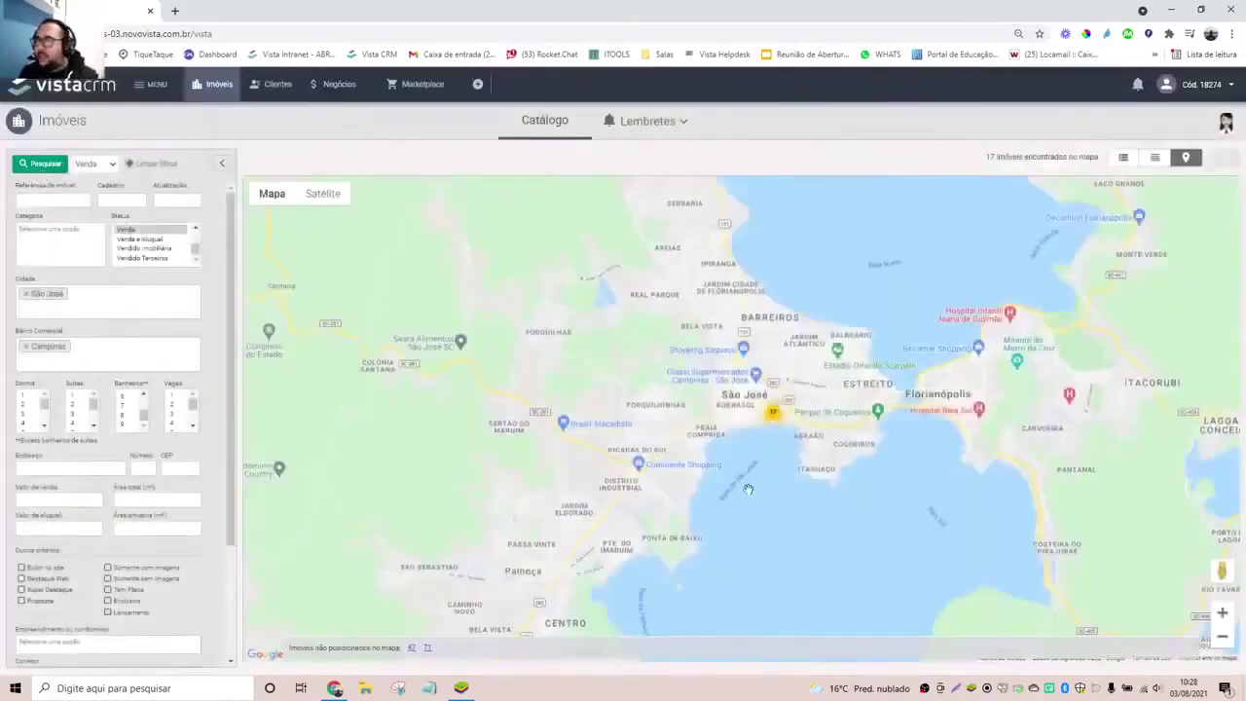
- Examine the map around Campinas closely and expand the property cluster near Kennedy Towers into individual markers
scroll(765, 430, up, 2)
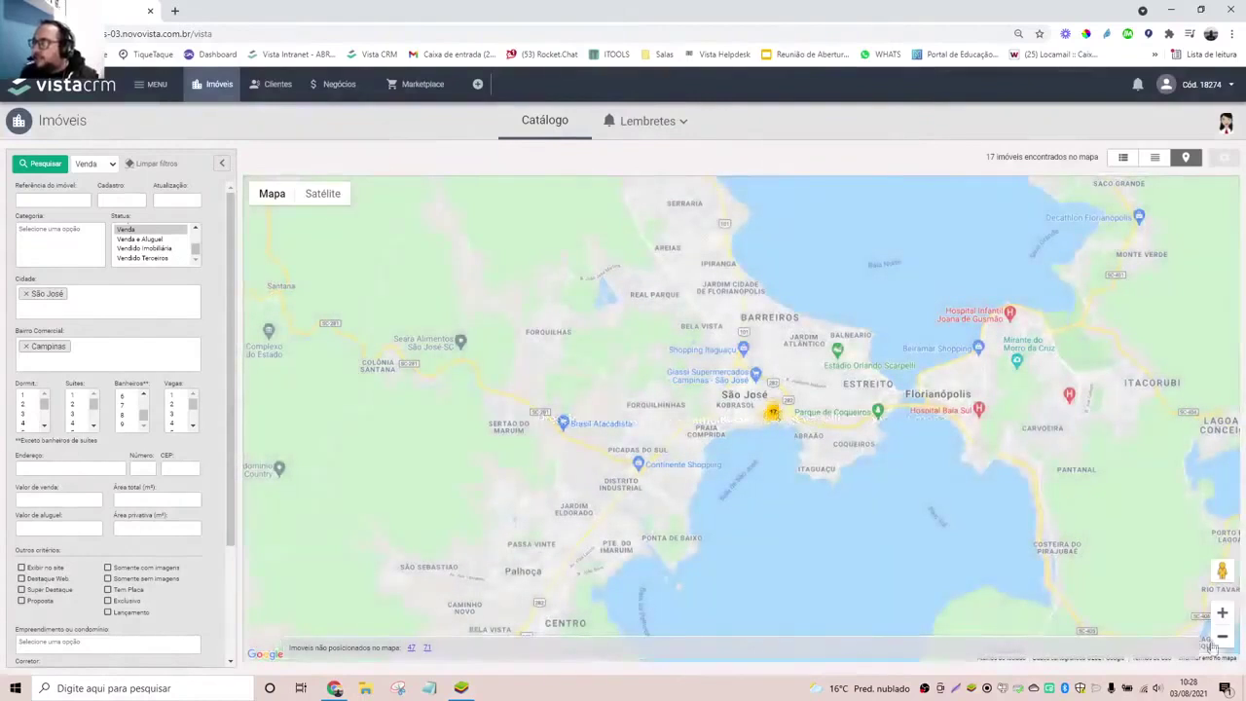
click(1222, 614)
click(1222, 614)
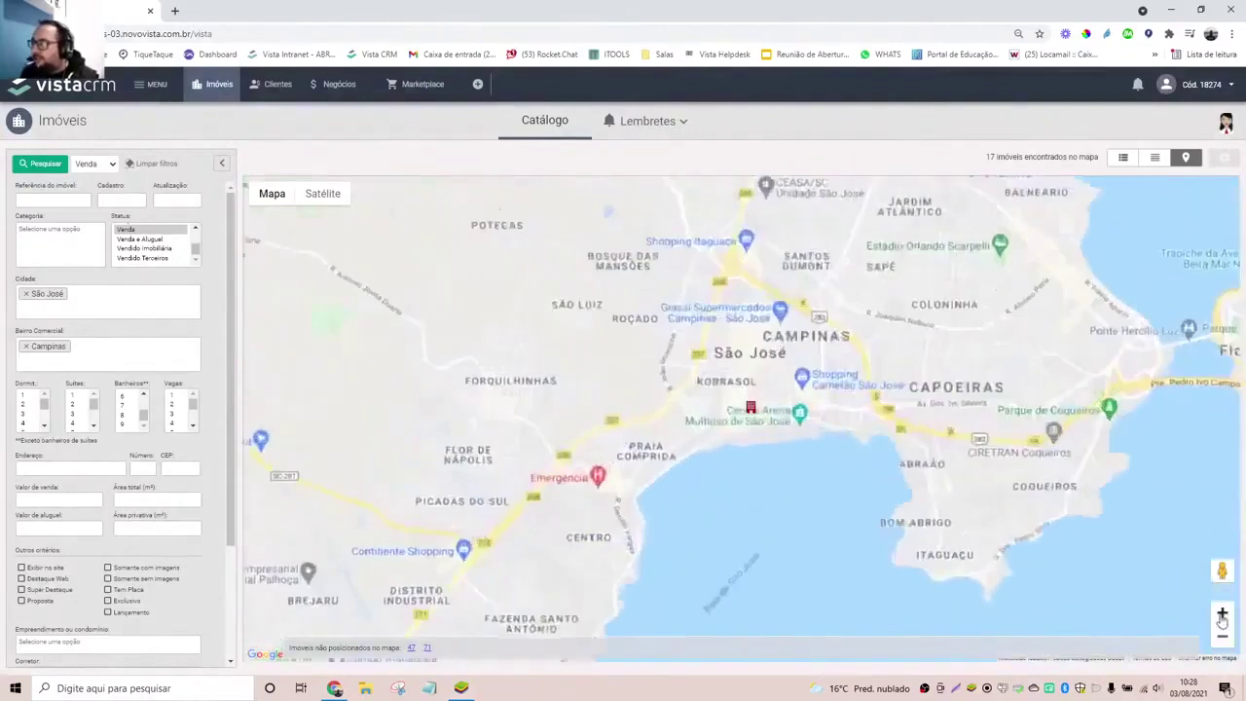
click(1222, 613)
click(1222, 614)
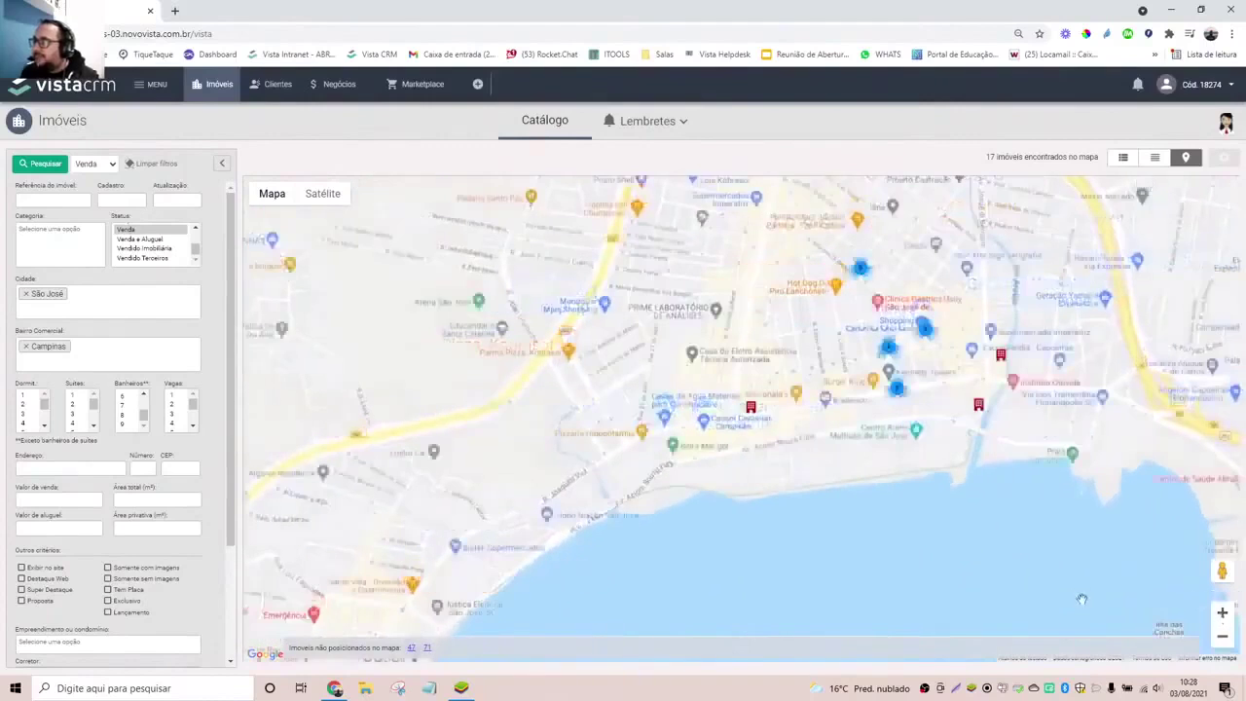
drag(1082, 599, 907, 603)
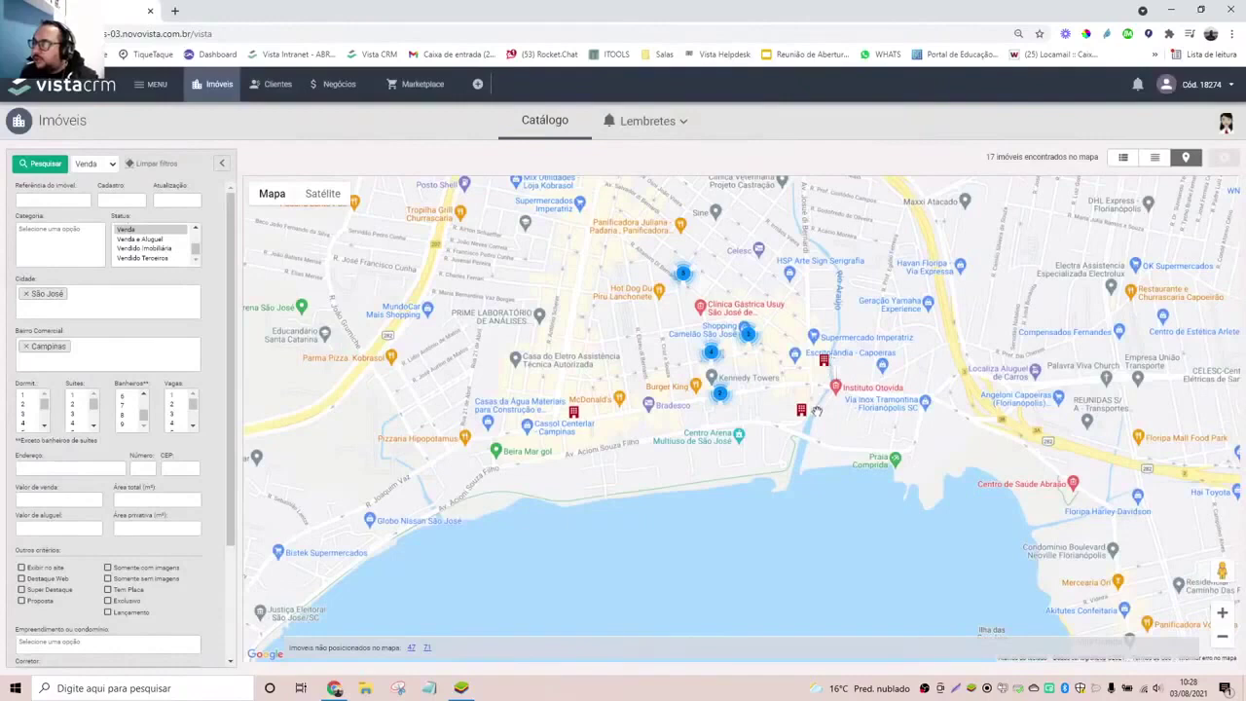
click(711, 355)
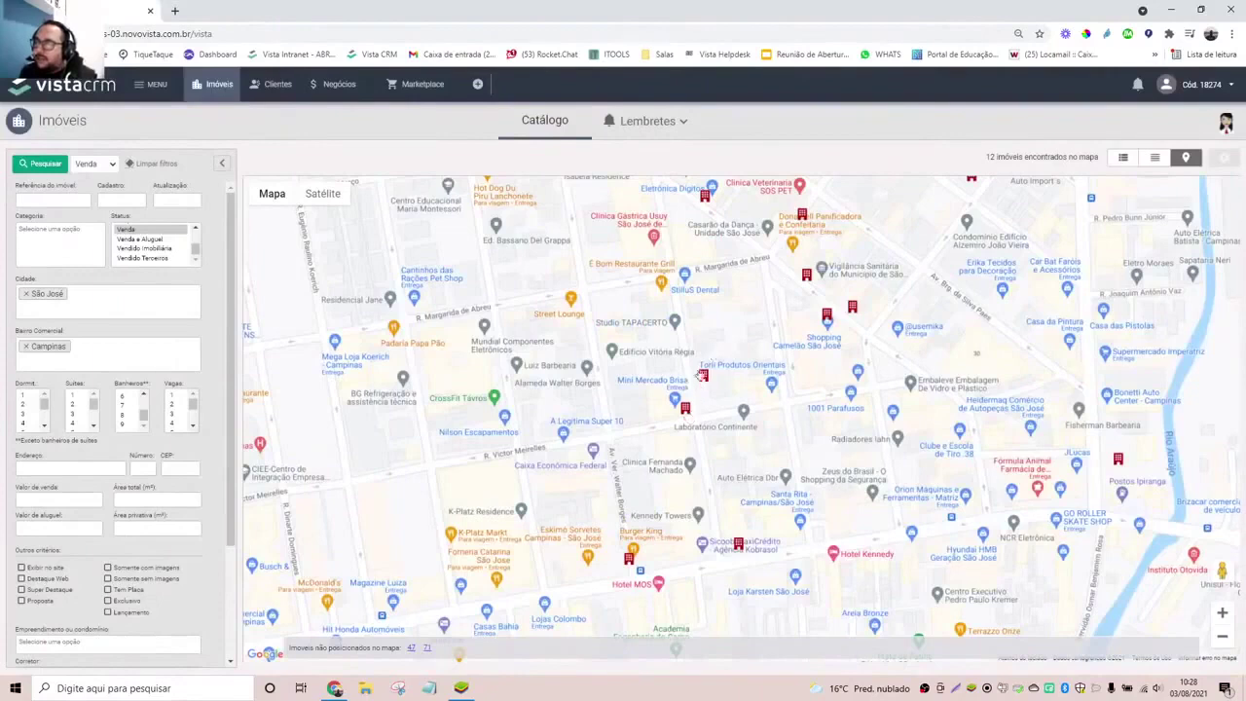
scroll(716, 373, down, 2)
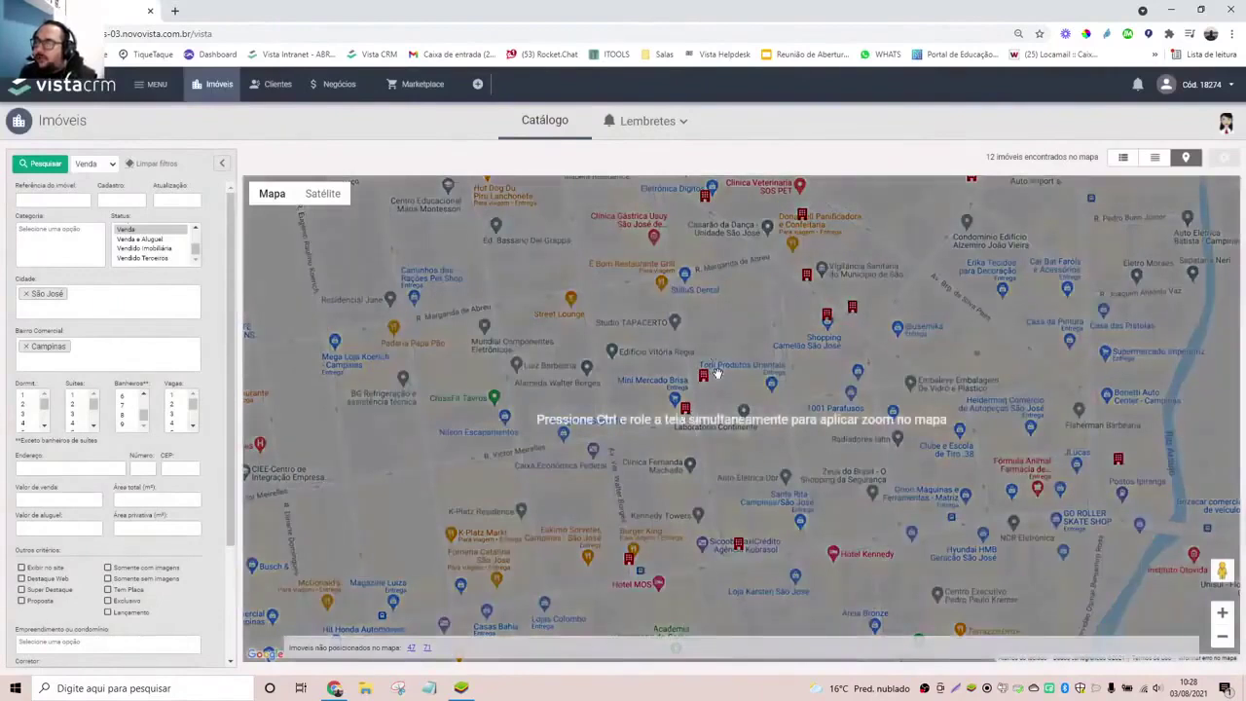
- View the summary of the property marked beside Mini Mercado Brisa, and return the catalogue to the detailed list view
click(703, 375)
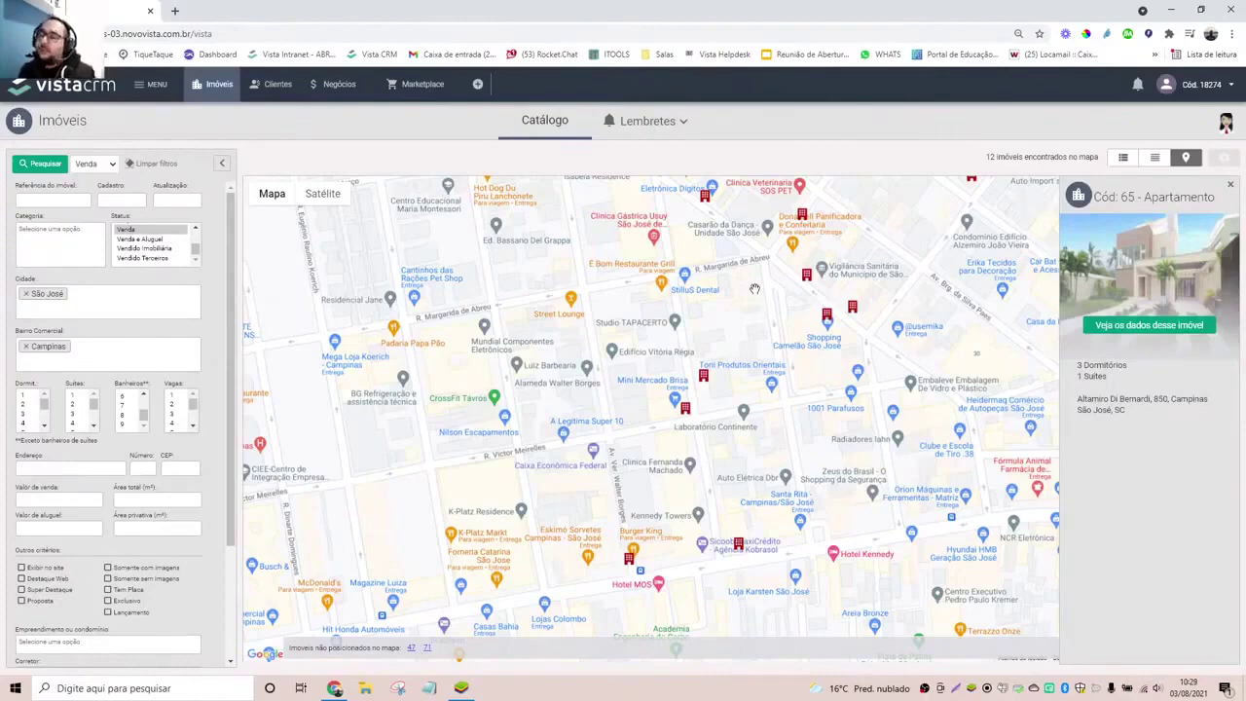
drag(687, 252, 574, 377)
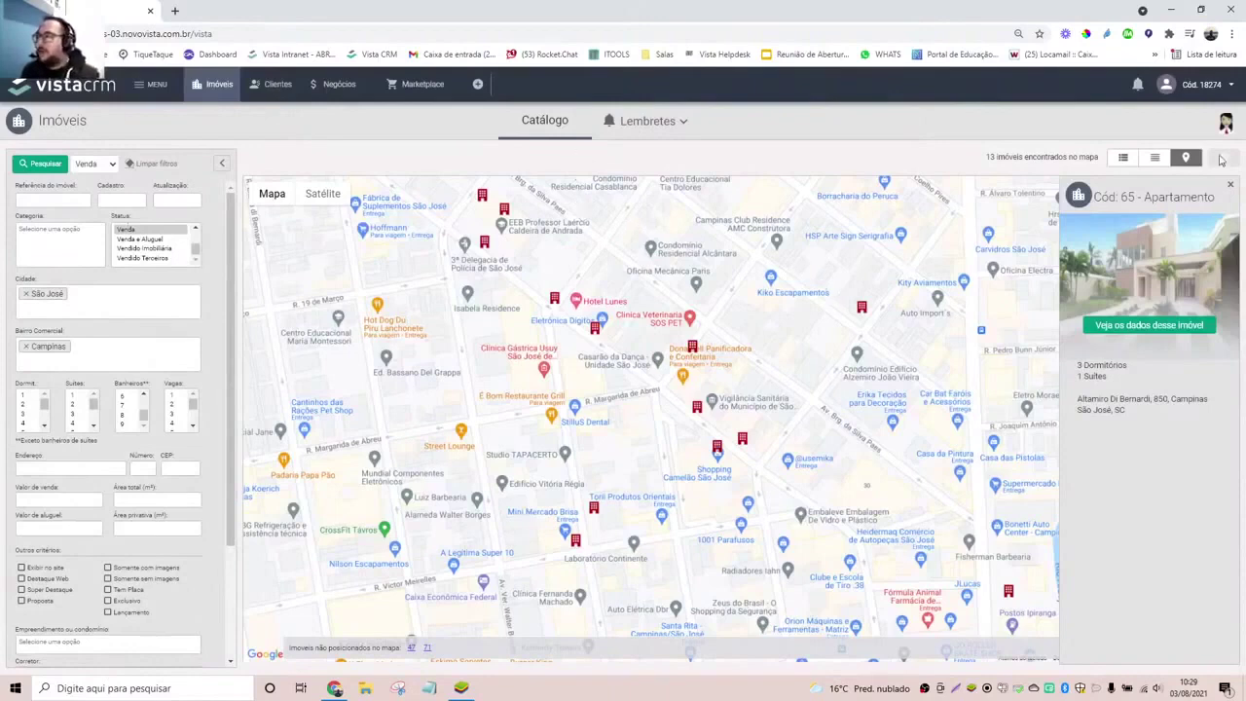
click(1124, 158)
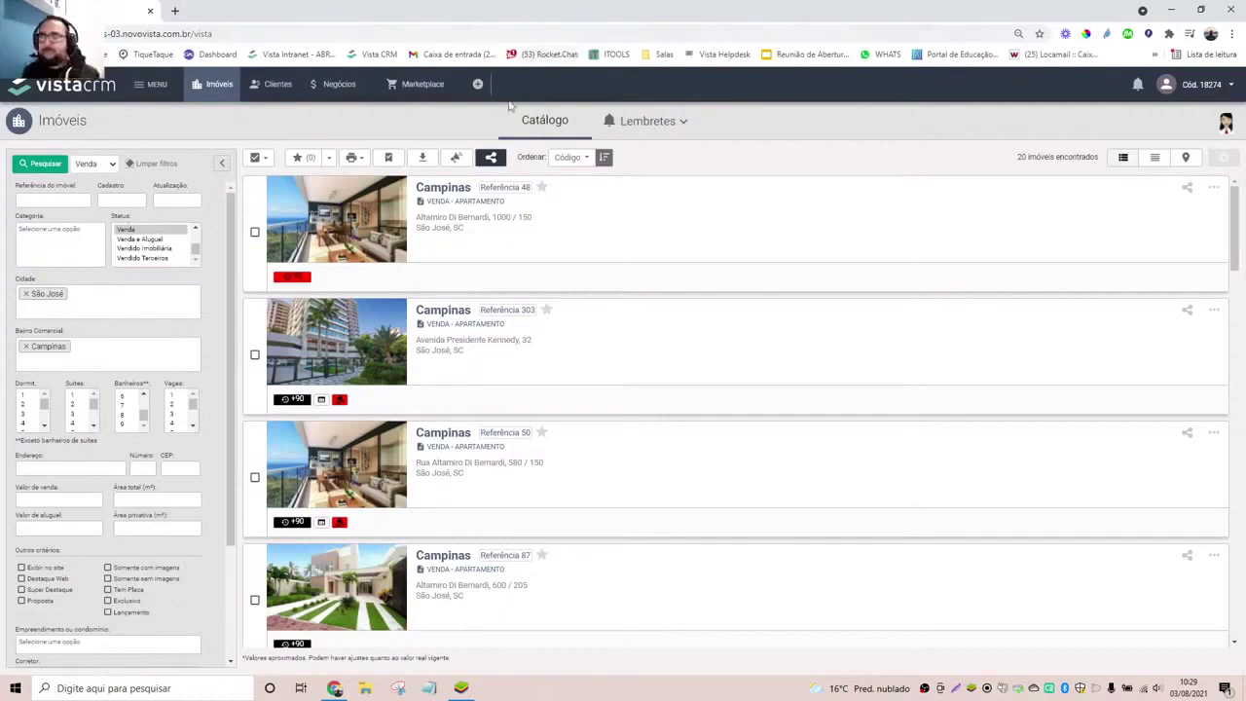
- Start a new client registration and set its Veículo de captação to GrupoZap
click(478, 85)
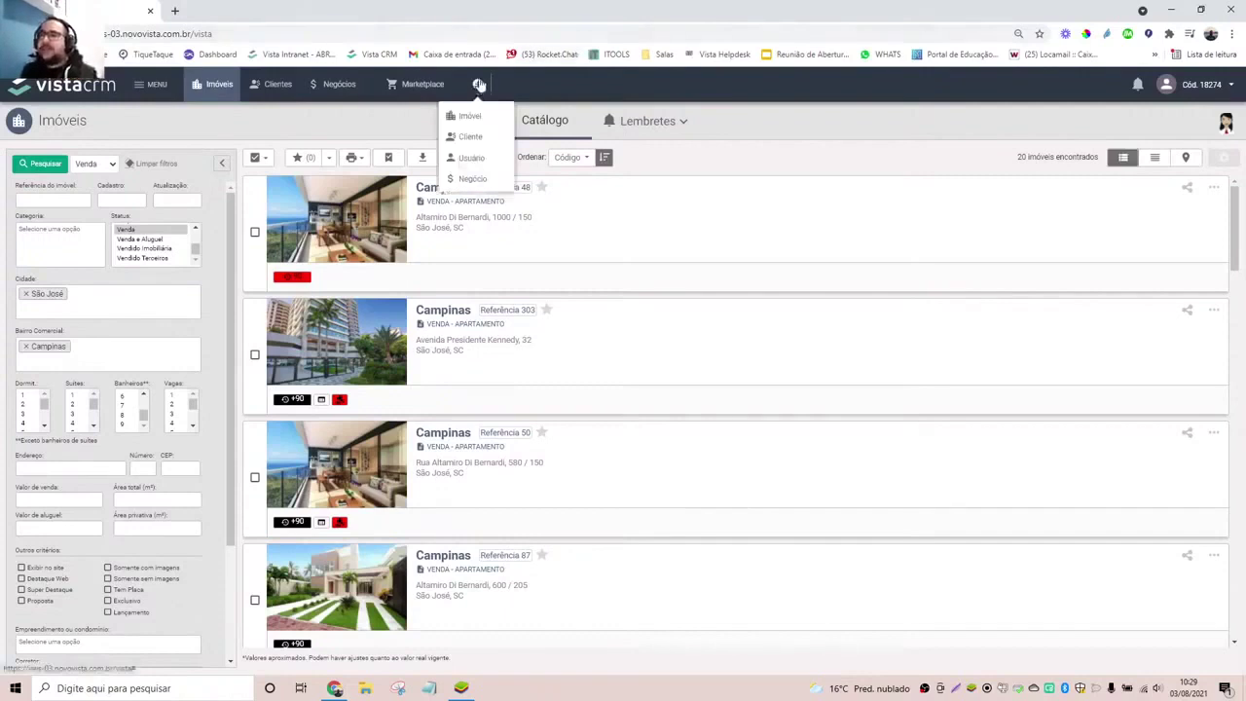
click(474, 136)
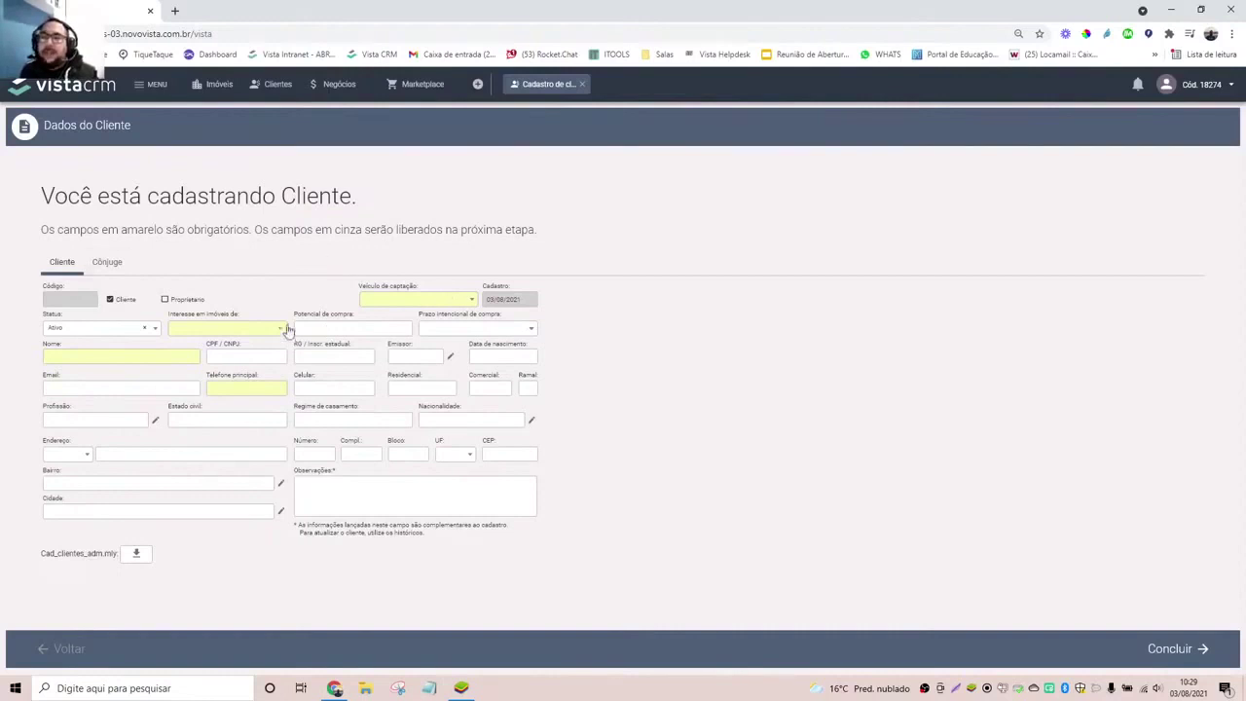
click(464, 309)
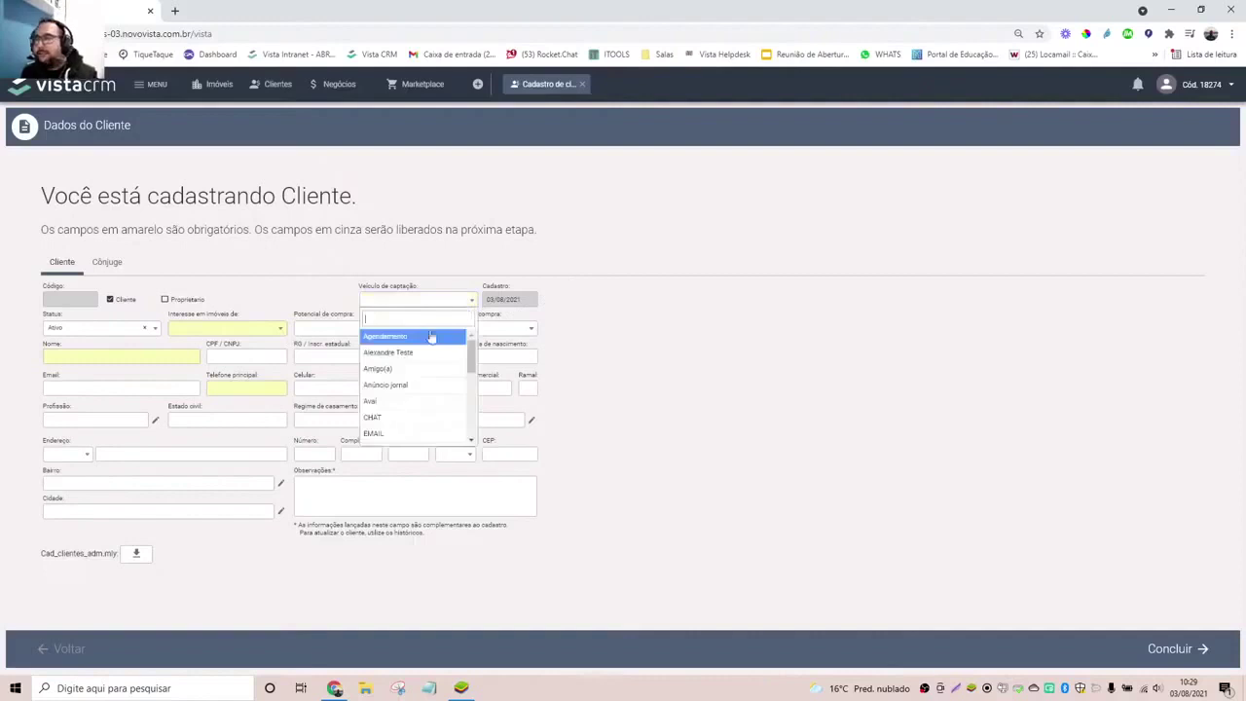
scroll(393, 408, down, 2)
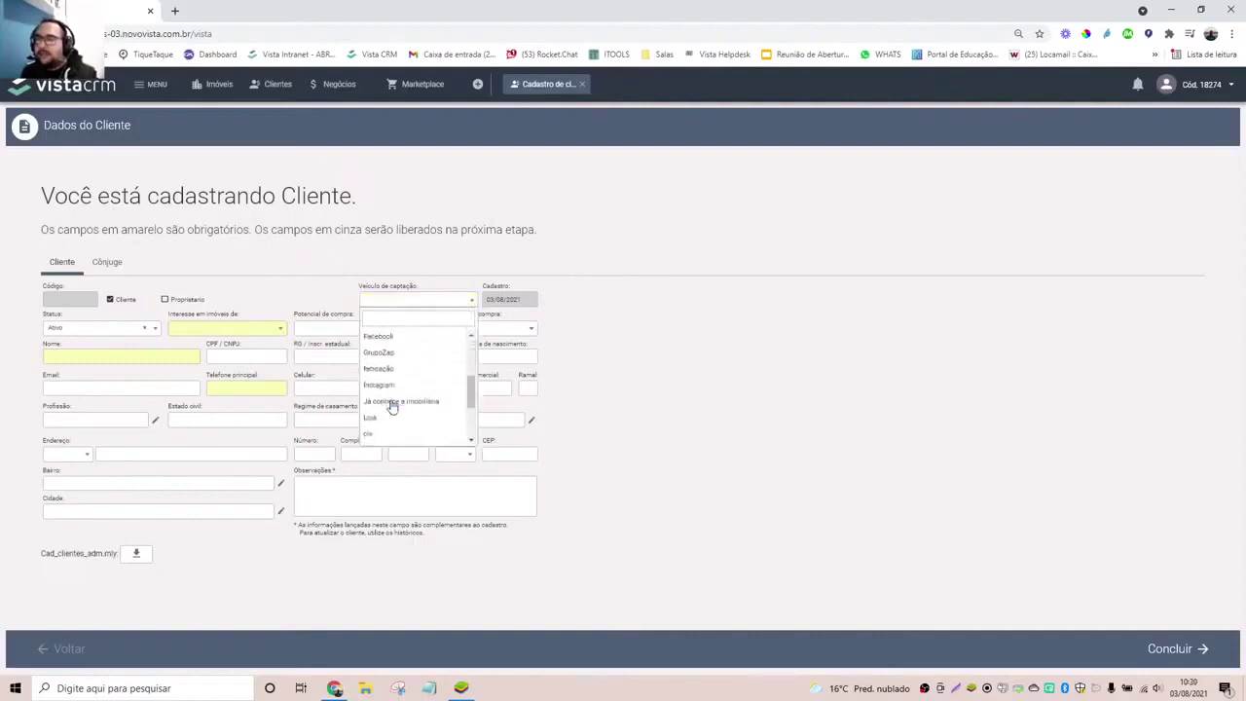
click(424, 356)
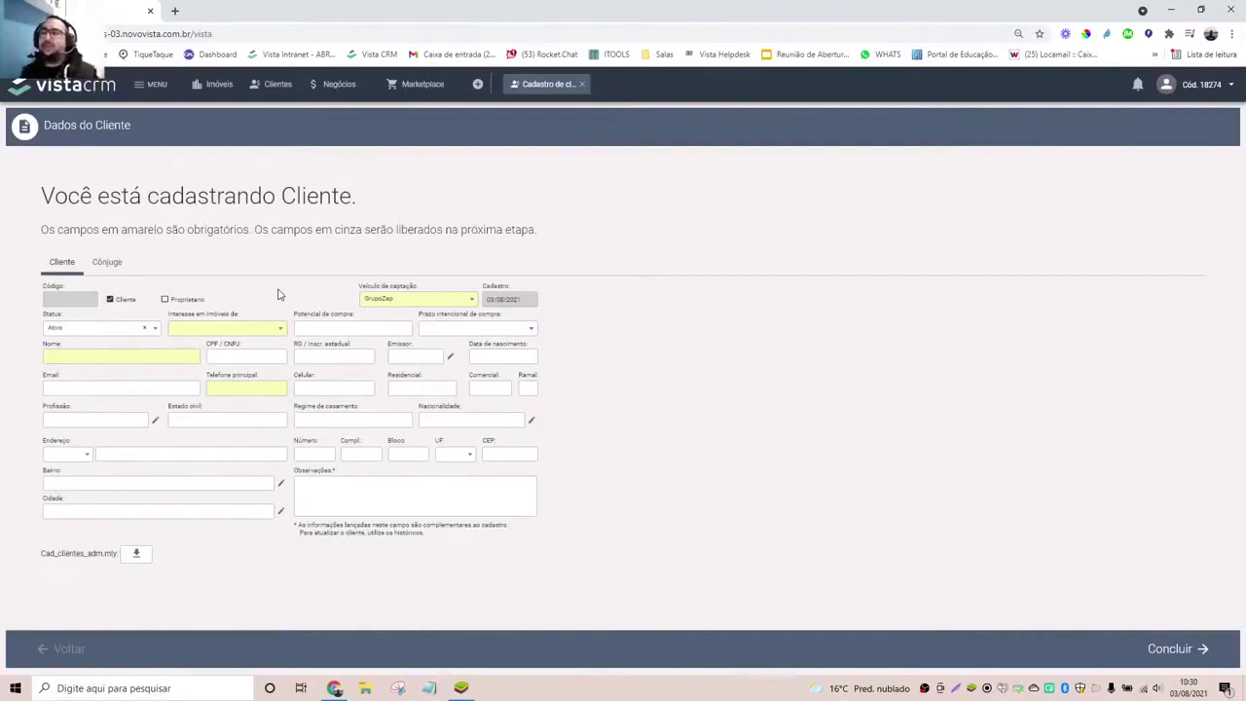
- Set the client's Interesse em imóveis de to Venda and fill in the Nome field with the client's full name
click(279, 328)
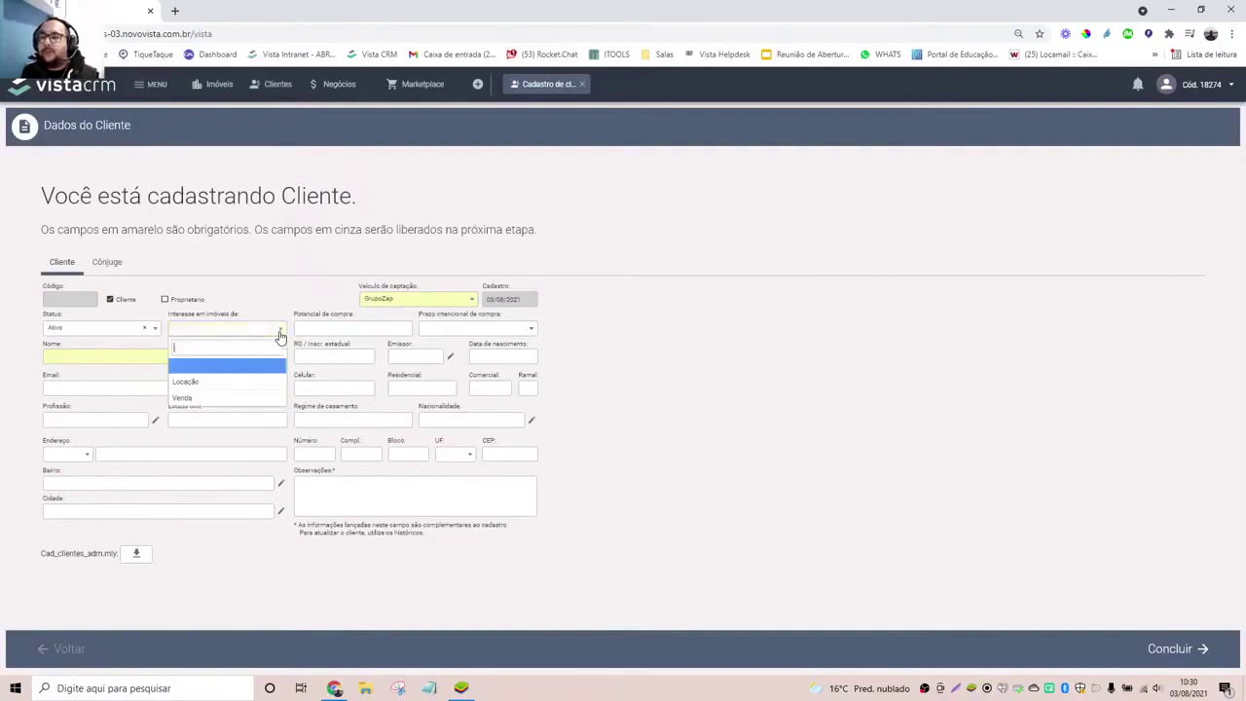
click(195, 399)
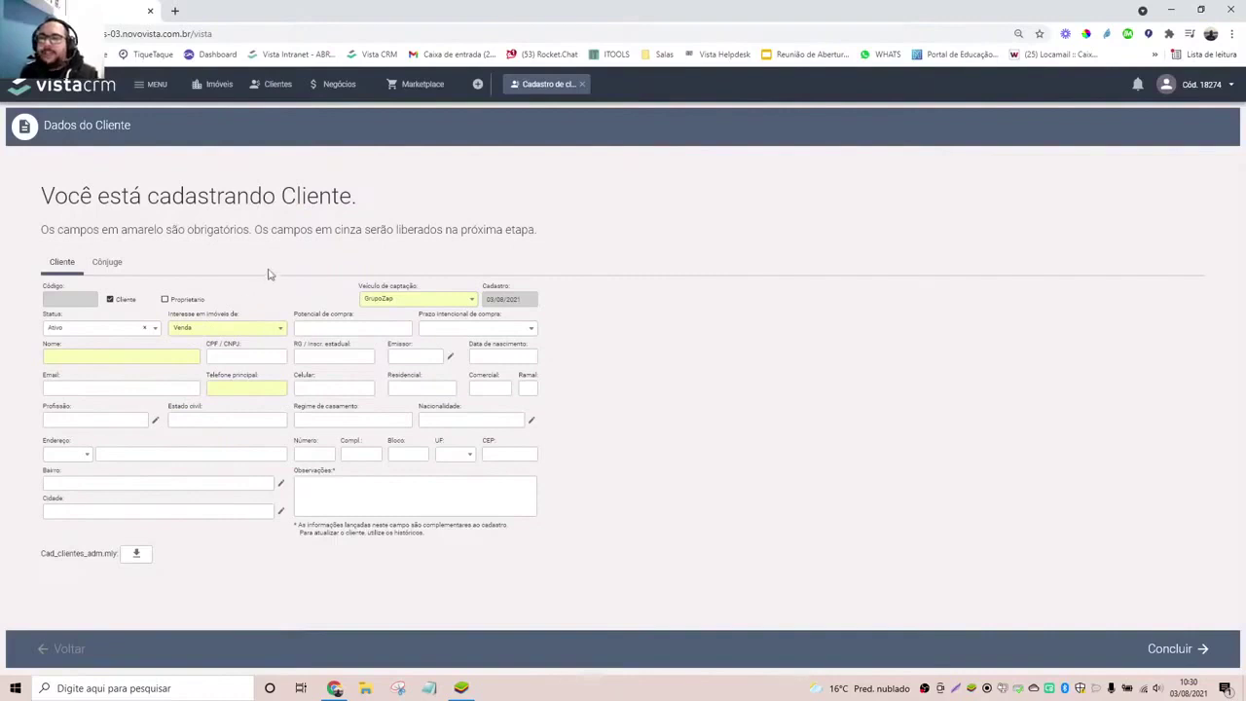
click(161, 355)
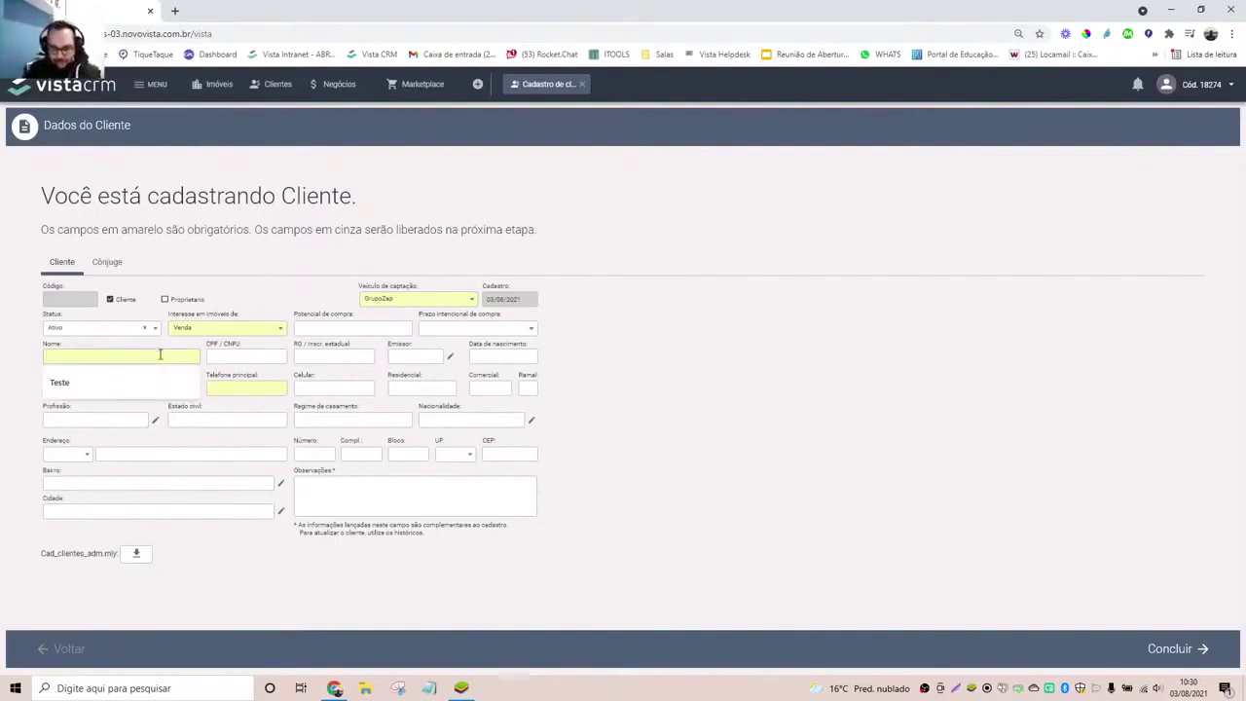
text(a)
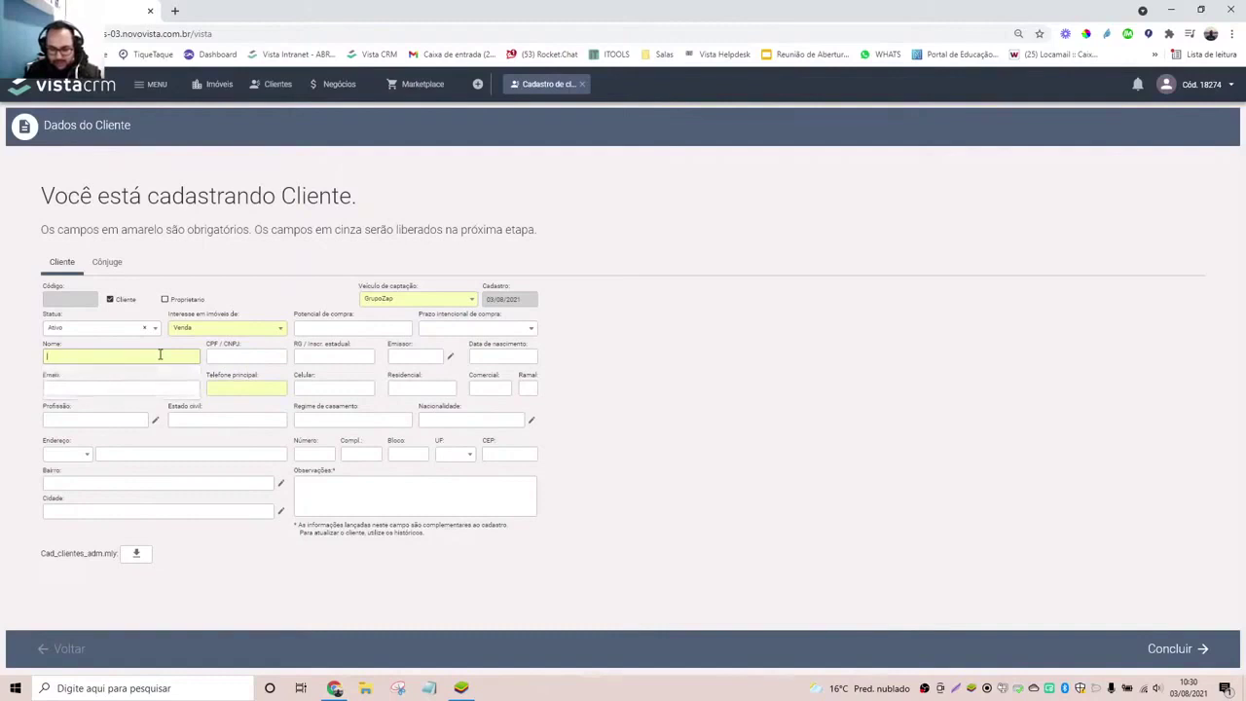
text(enit)
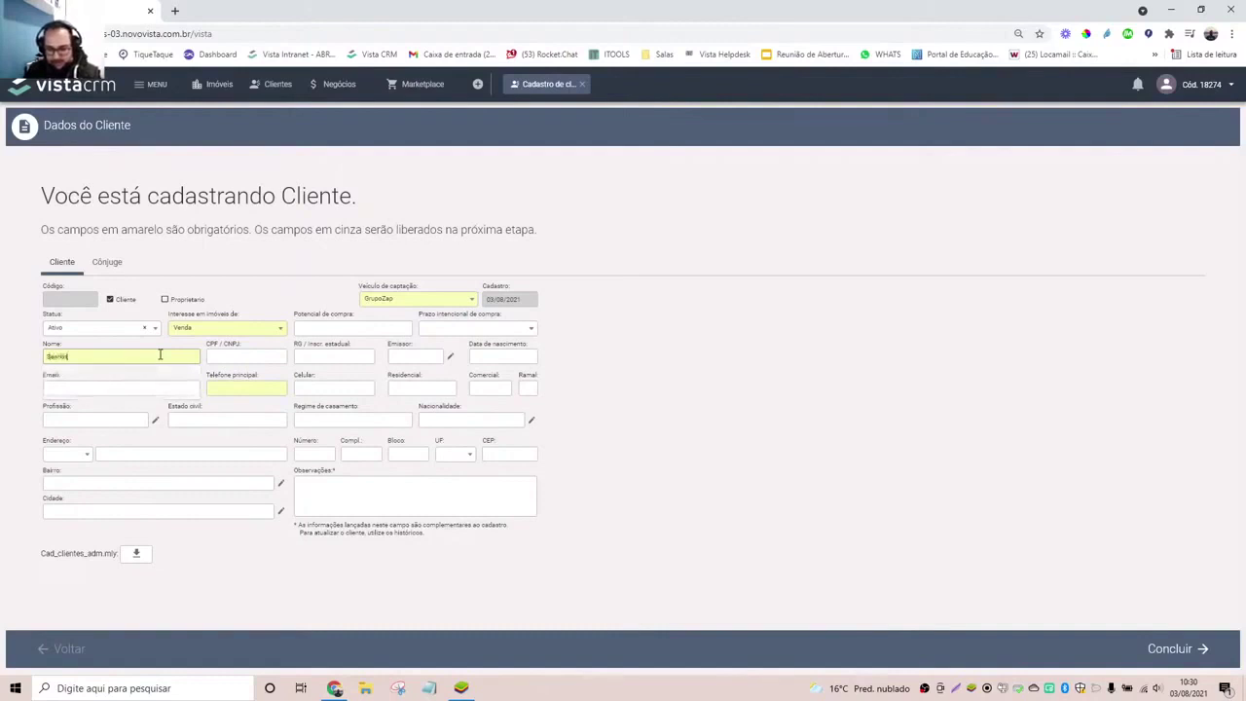
text( Teste)
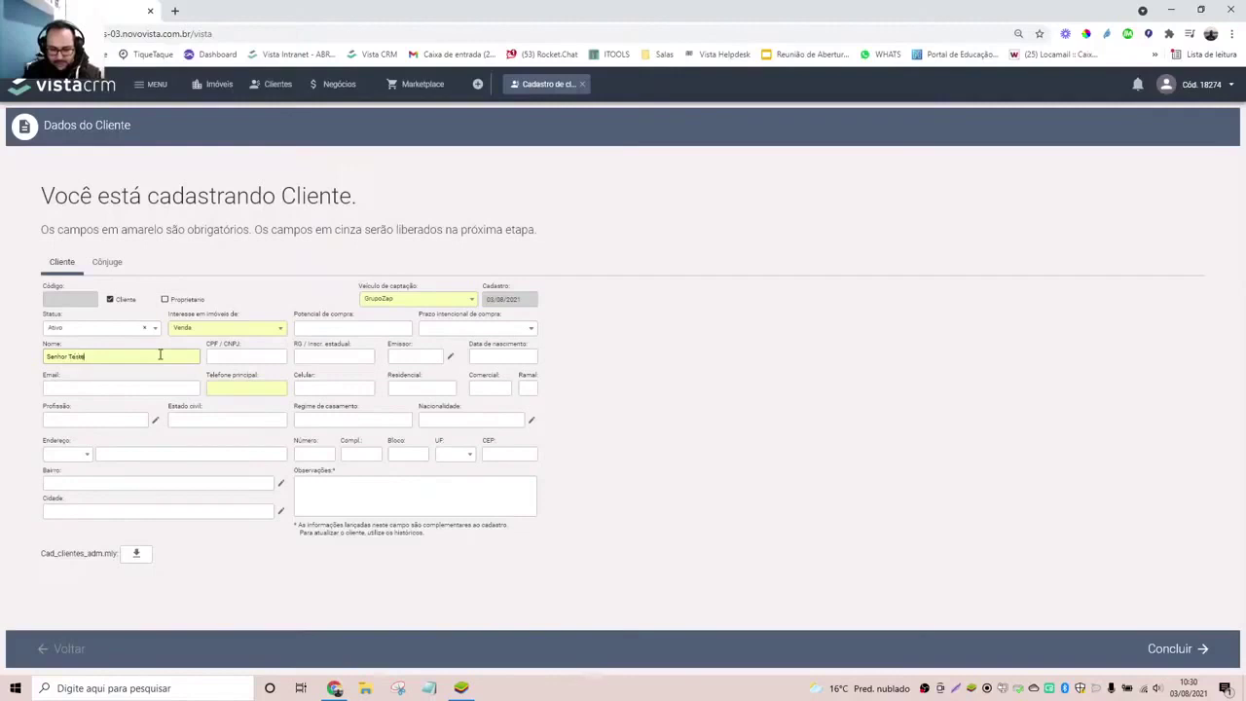
text( Treinamento)
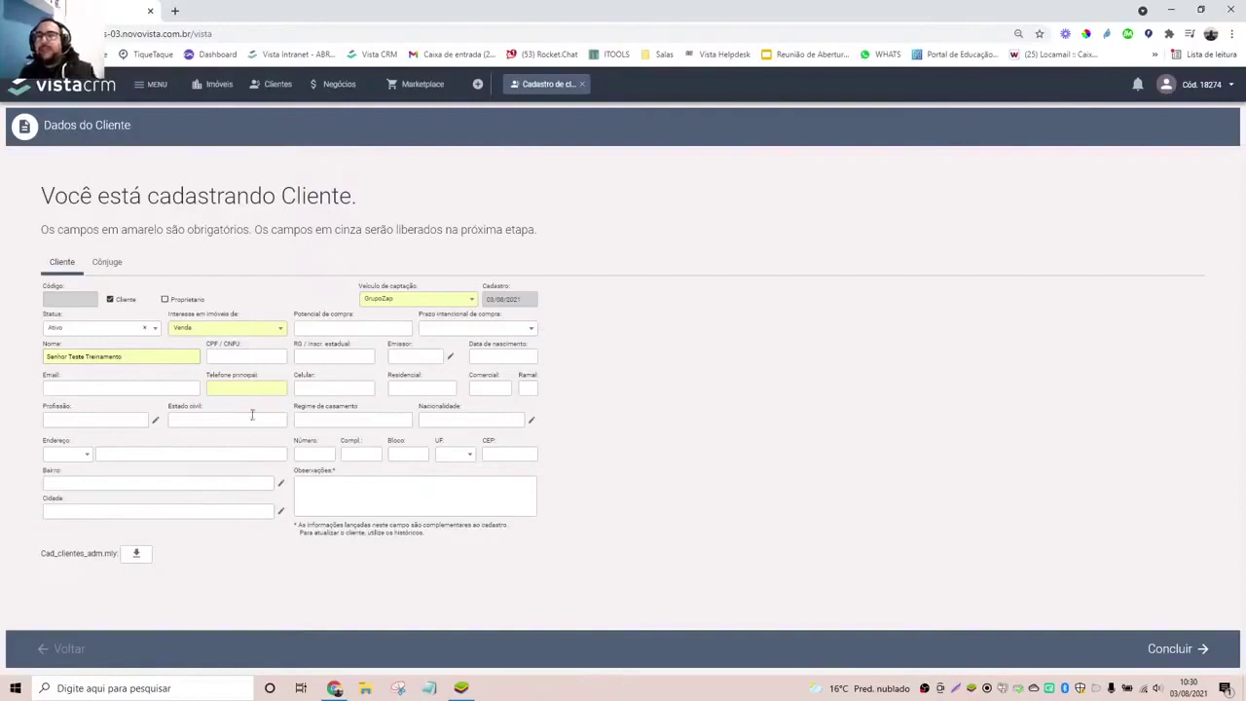
- Enter the client's main phone number in Telefone principal and complete the registration
click(266, 386)
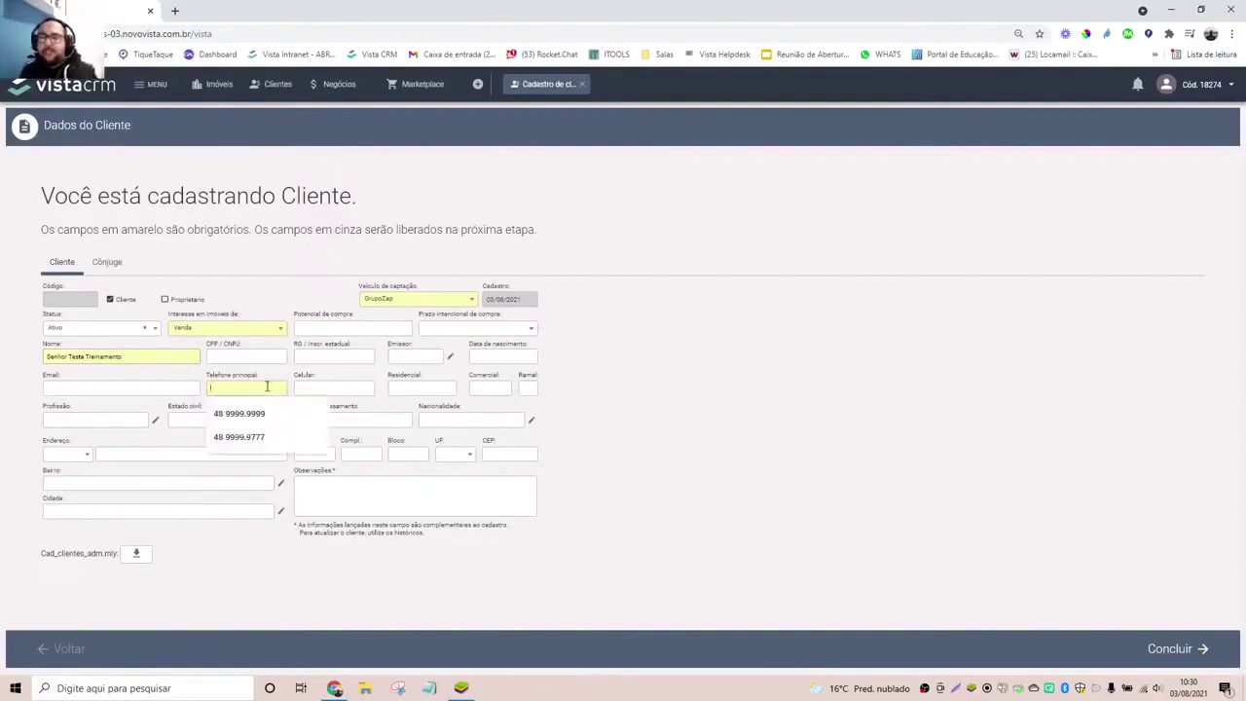
click(266, 413)
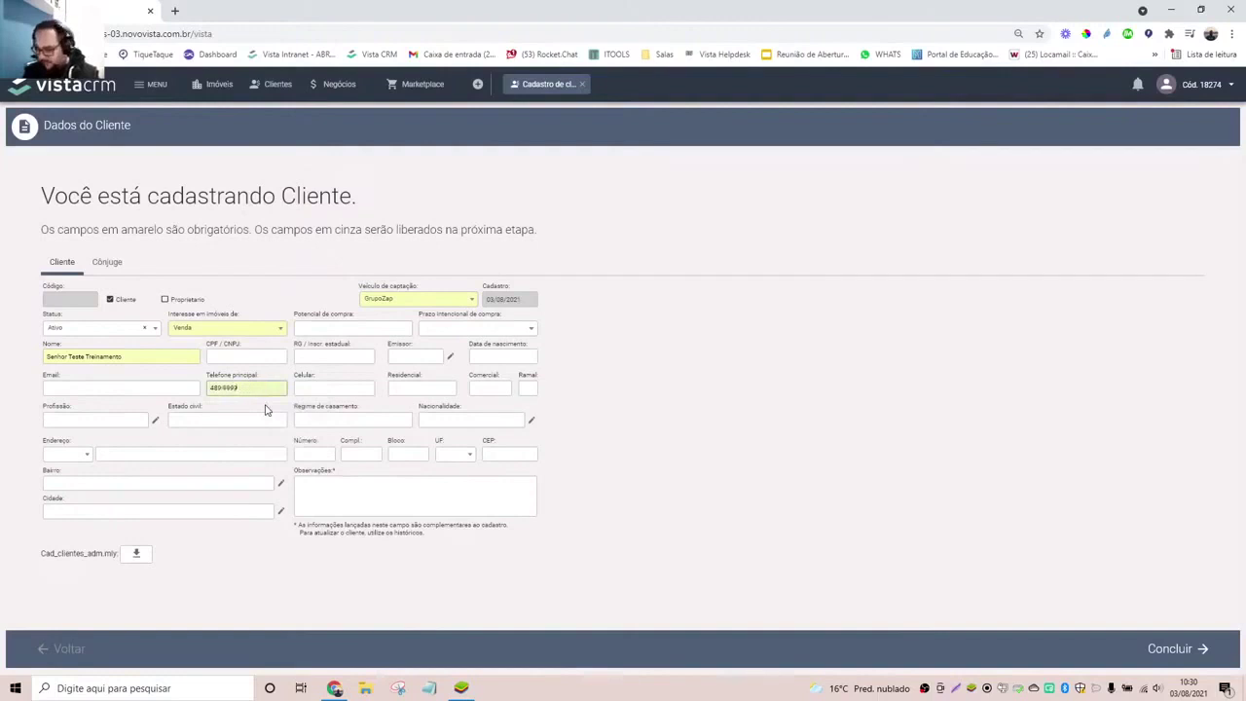
text(988)
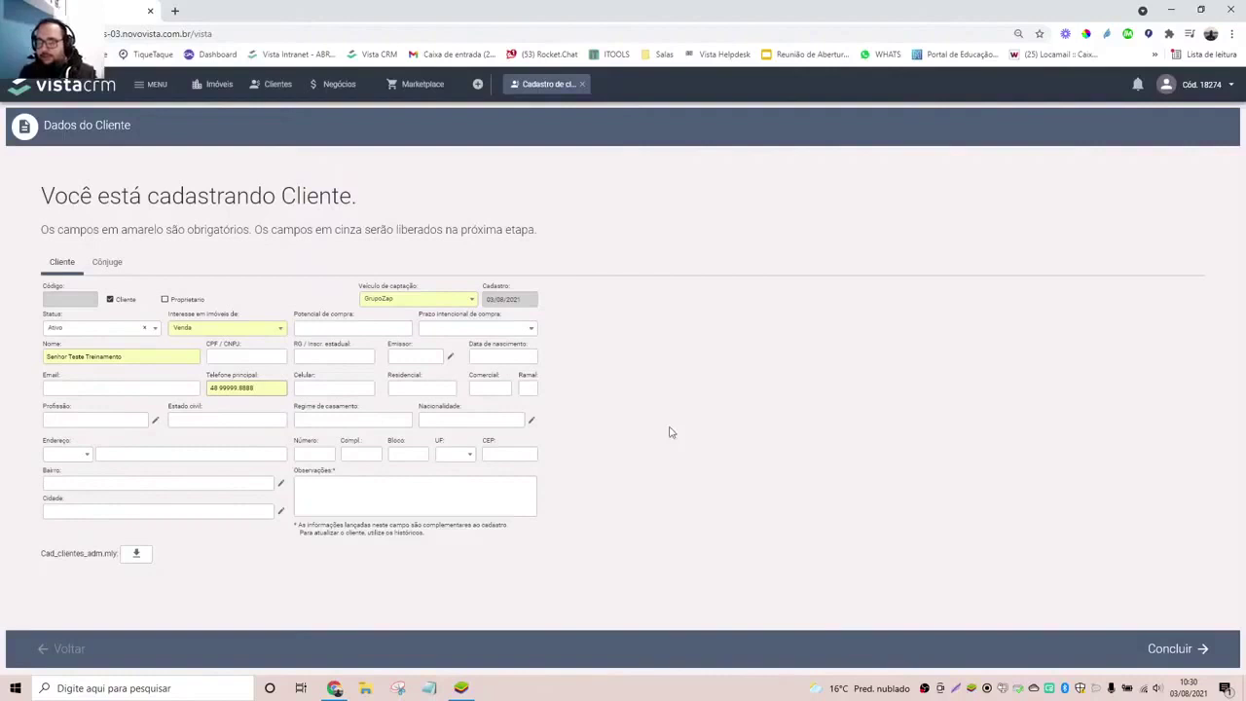
click(1160, 661)
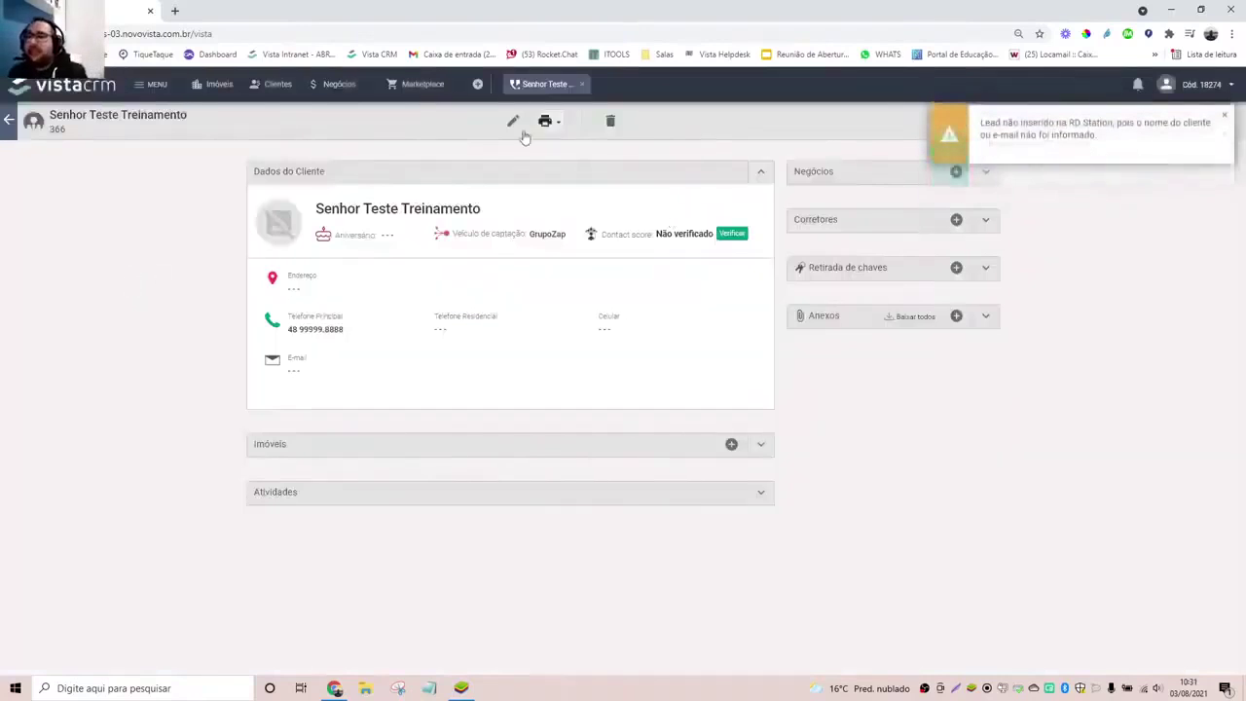
- Open the new client's record for editing, examine the Cônjuge fields, and return to the Cliente fields
click(514, 123)
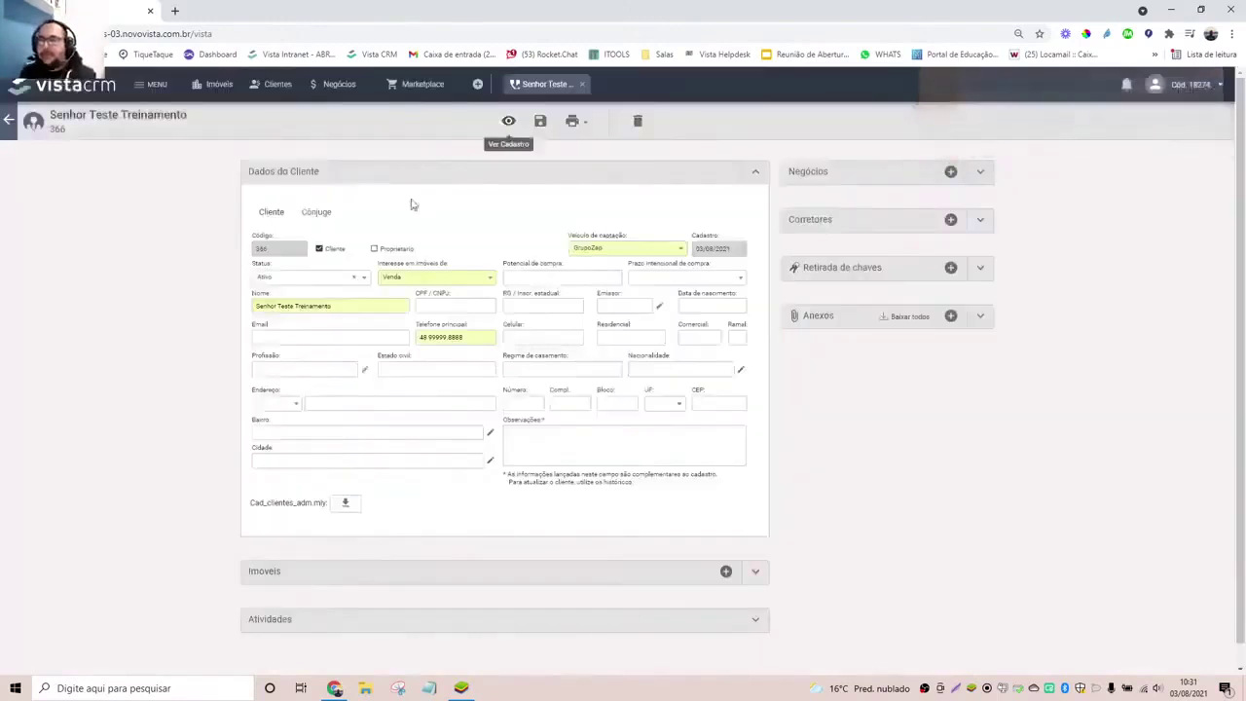
click(328, 213)
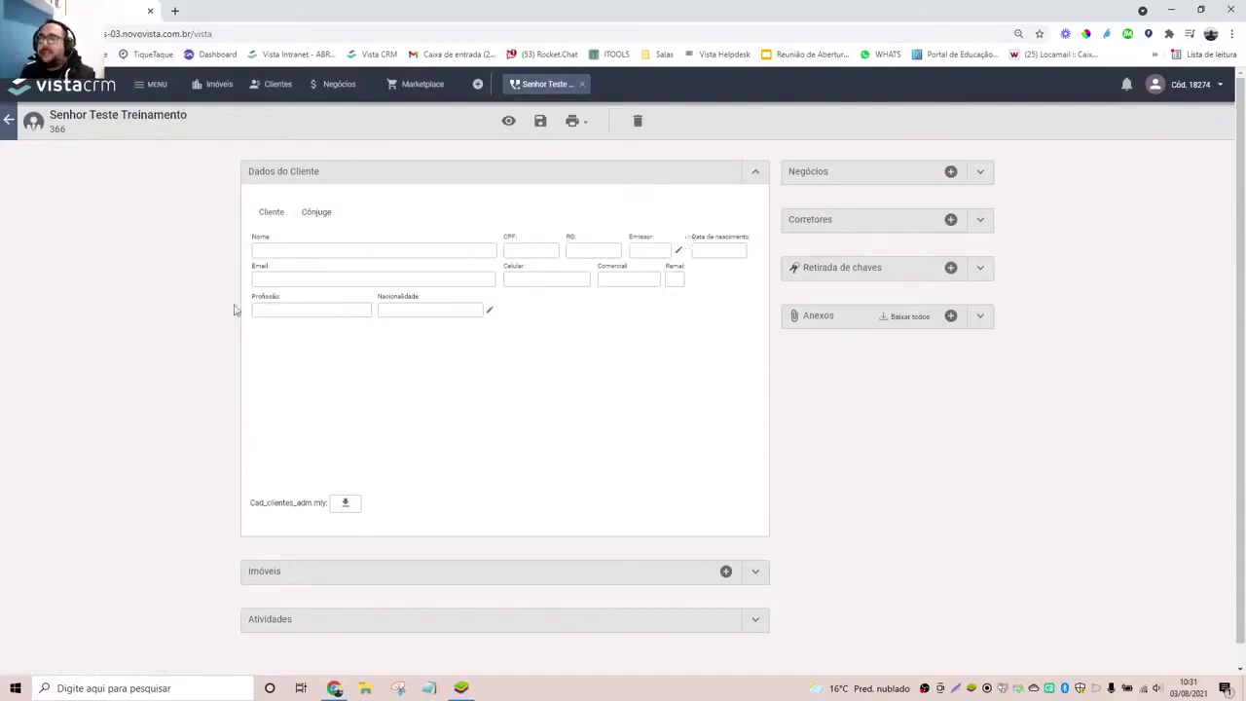
click(276, 212)
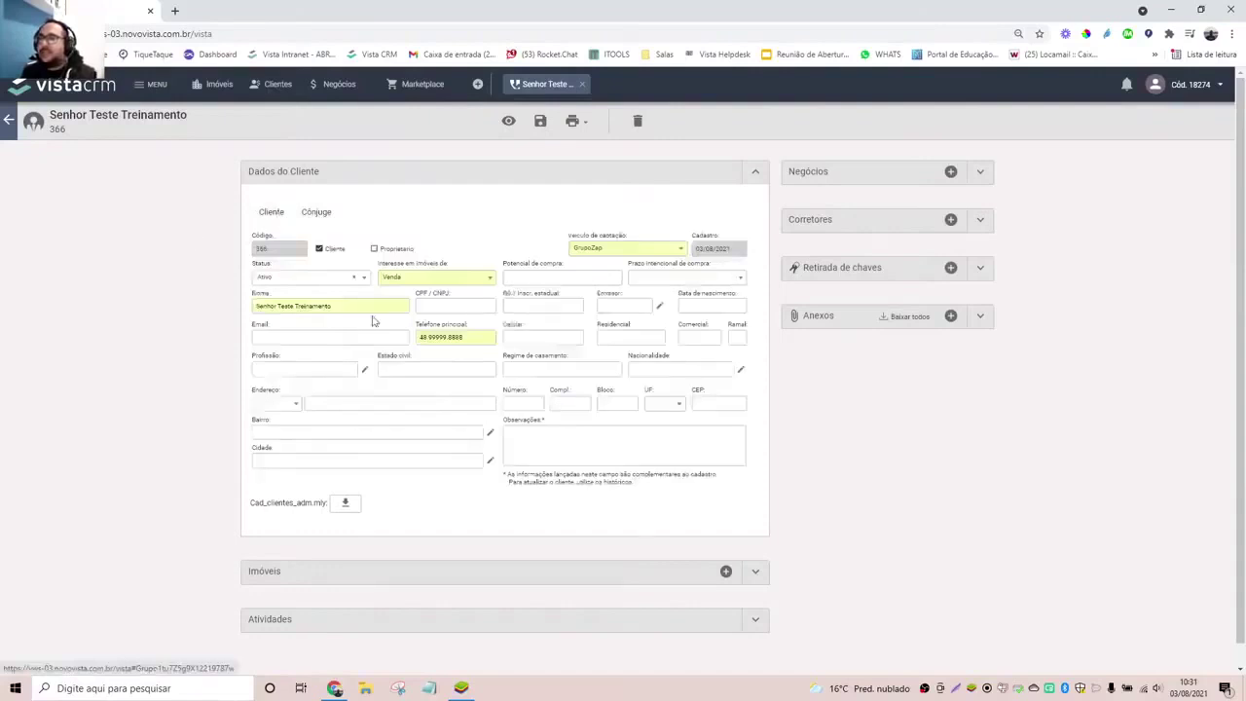
- Try switching the record's role from Cliente to Proprietário, and restore Cliente as the only marked role
click(375, 251)
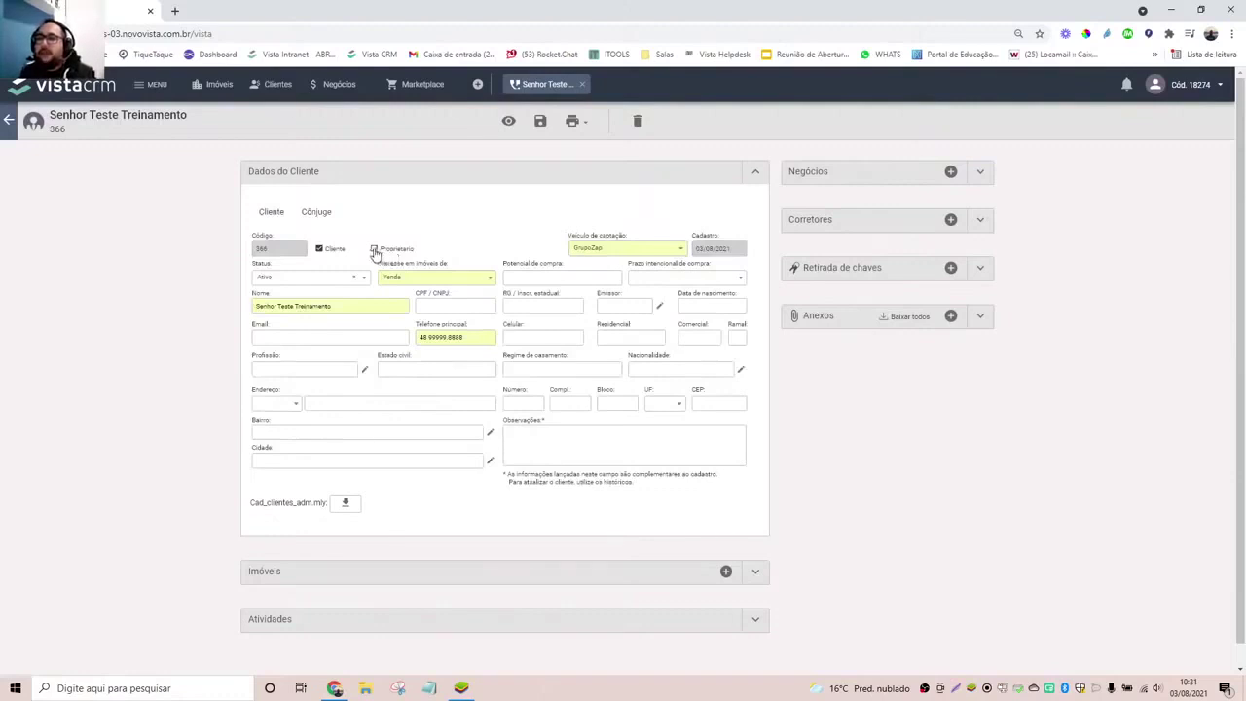
click(320, 251)
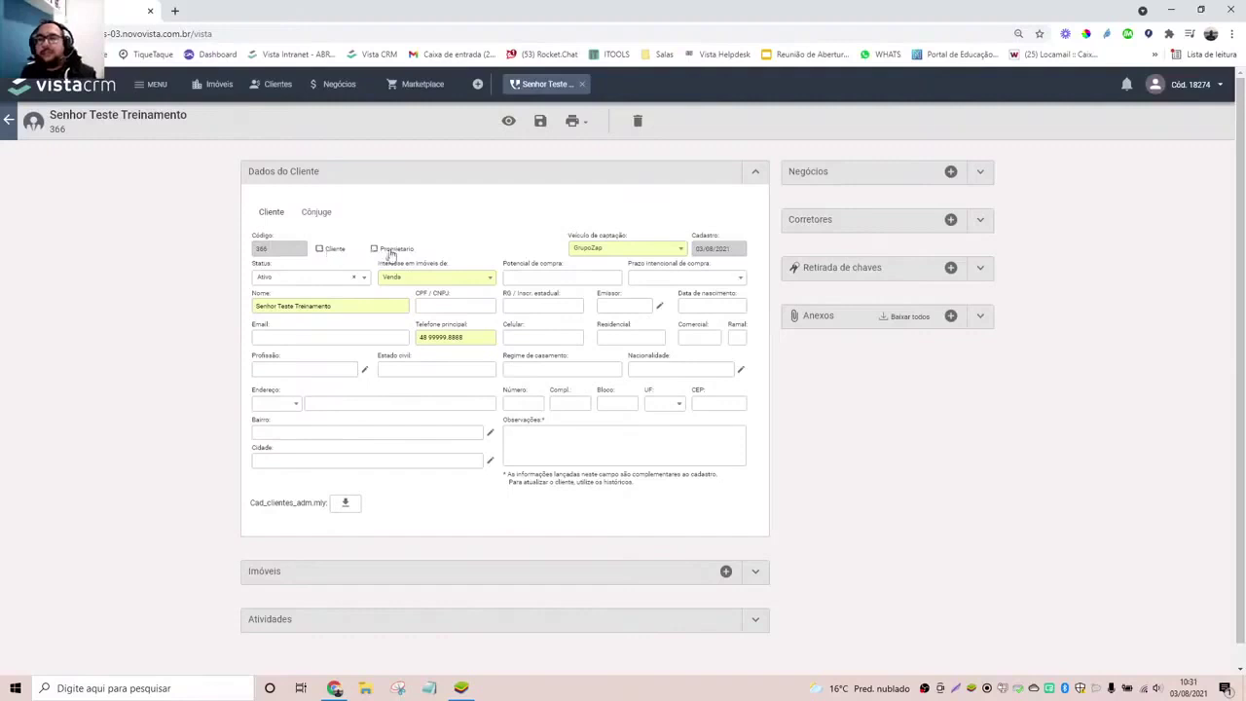
click(376, 250)
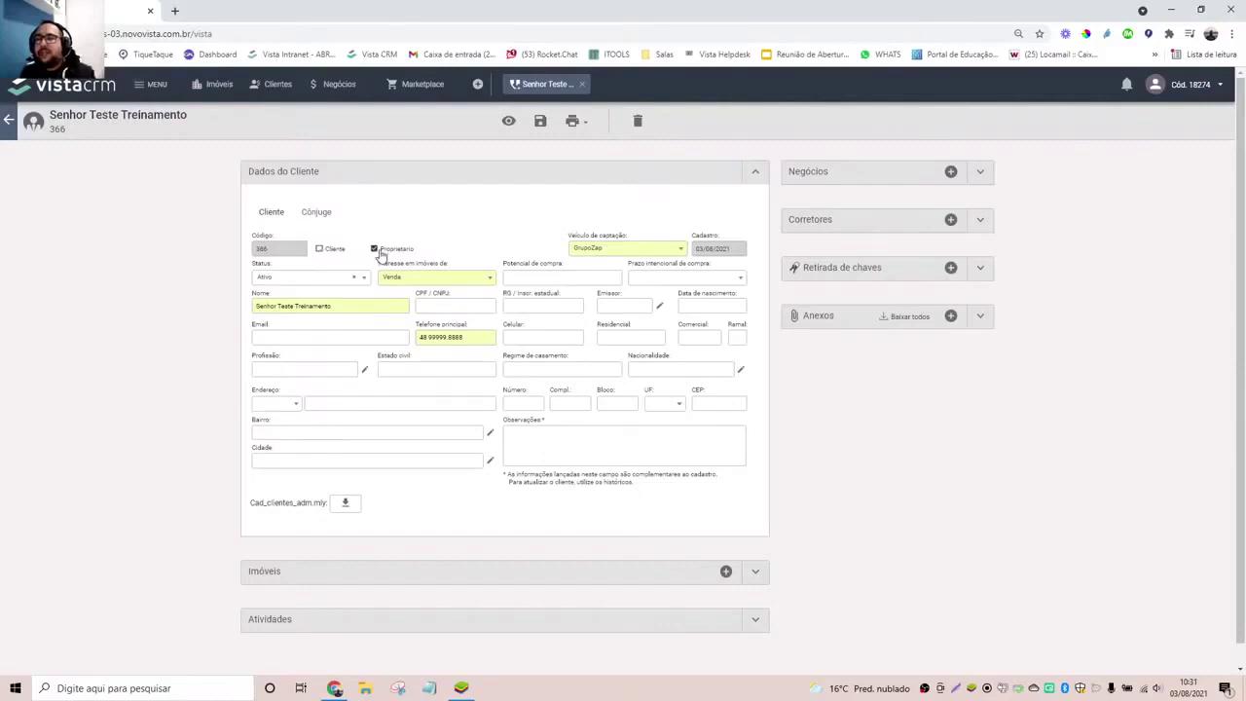
click(322, 250)
click(374, 251)
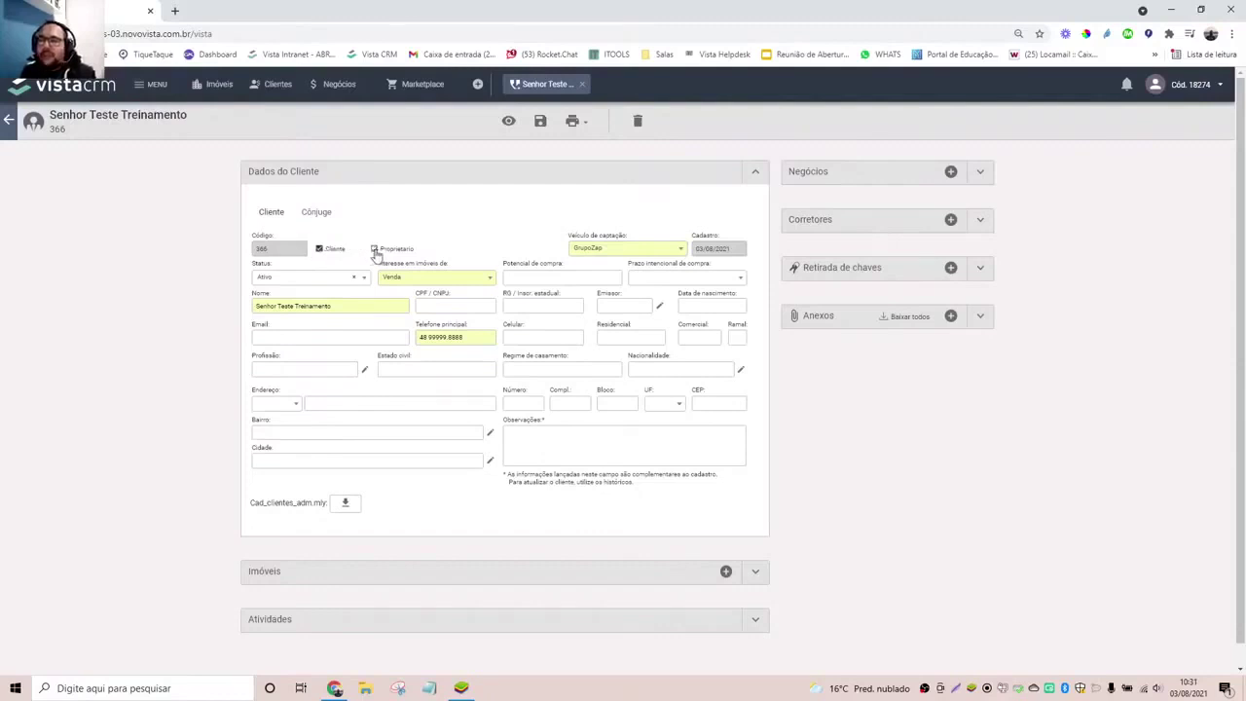
- Look over the client's data form and save the record
scroll(480, 457, down, 1)
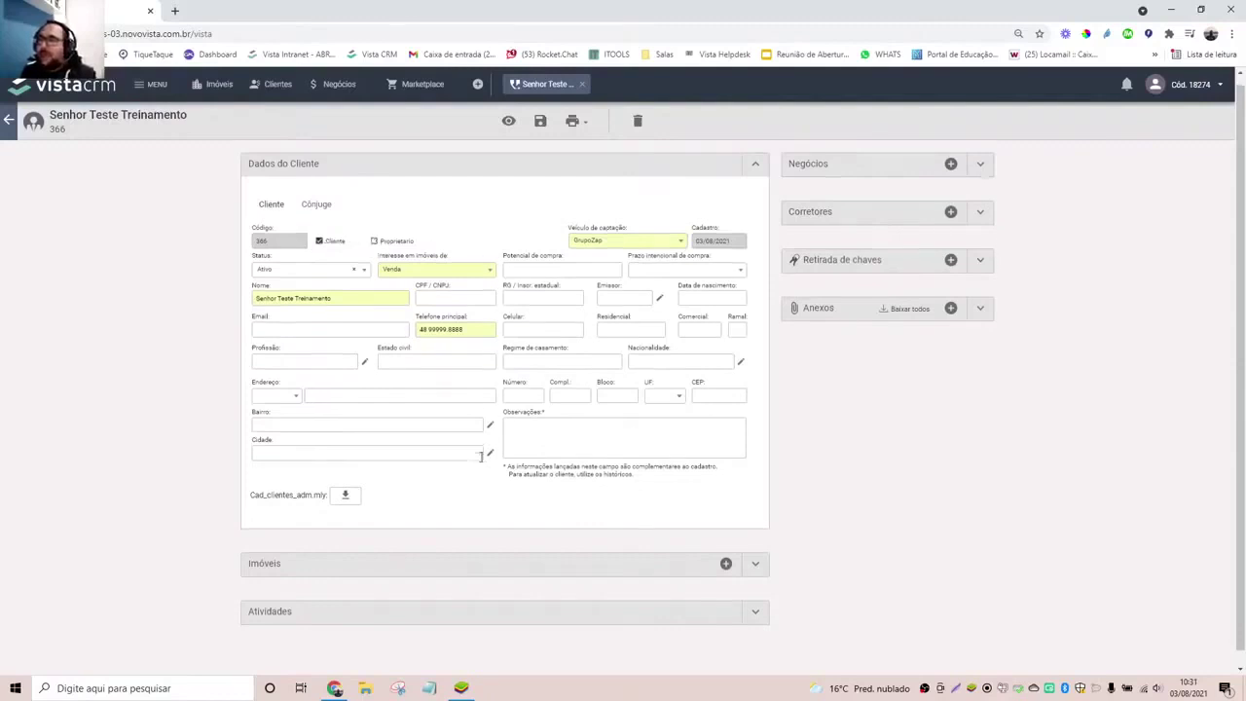
scroll(480, 456, down, 1)
scroll(480, 457, up, 2)
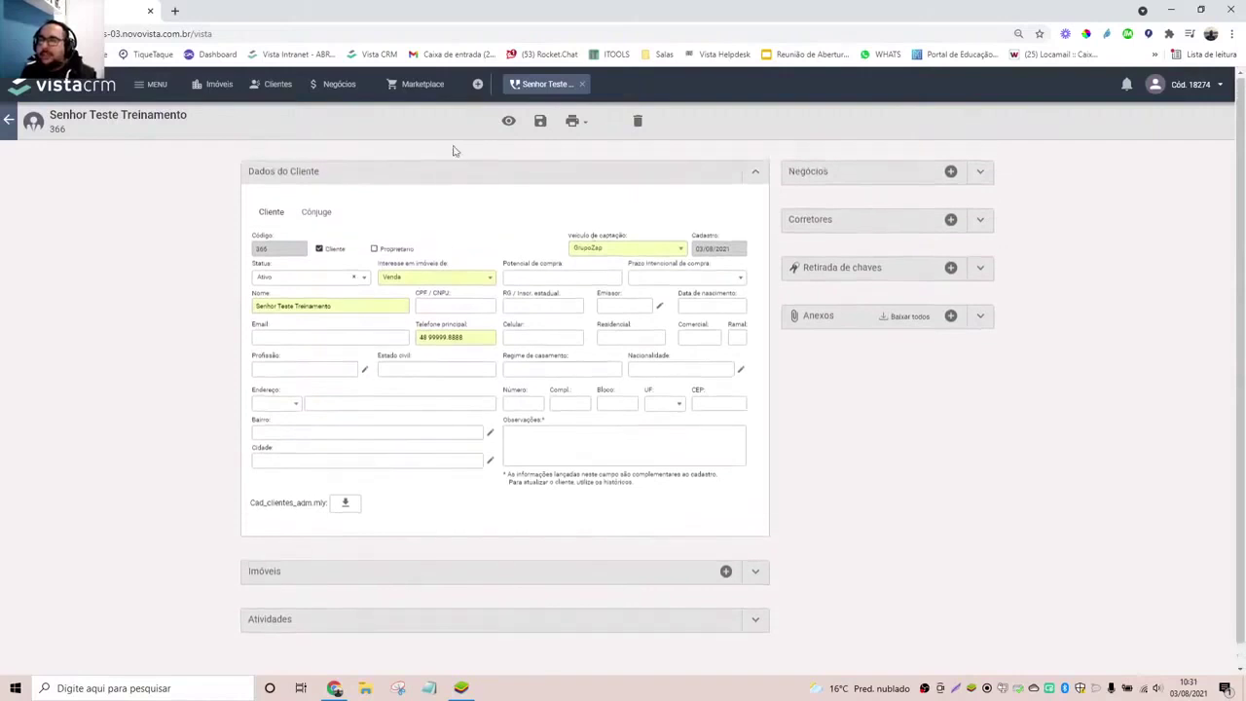
click(540, 121)
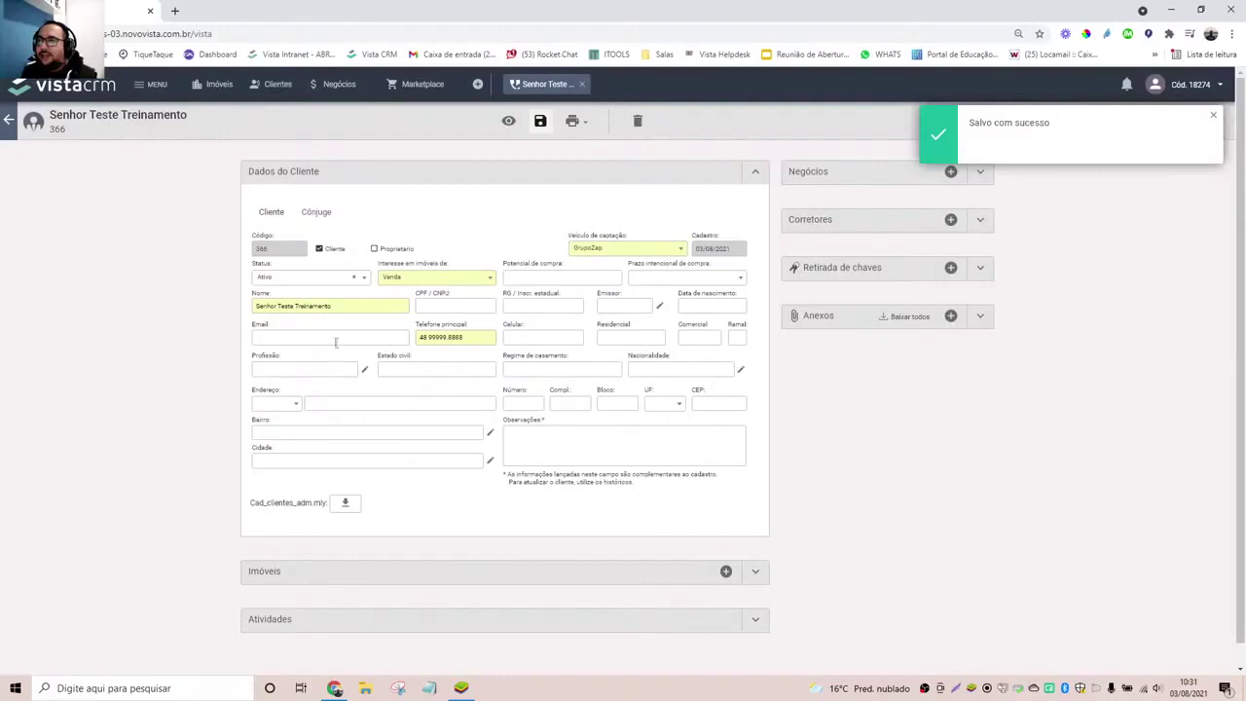
- Expand the Imóveis section of the client's record and examine its contents
scroll(423, 255, down, 1)
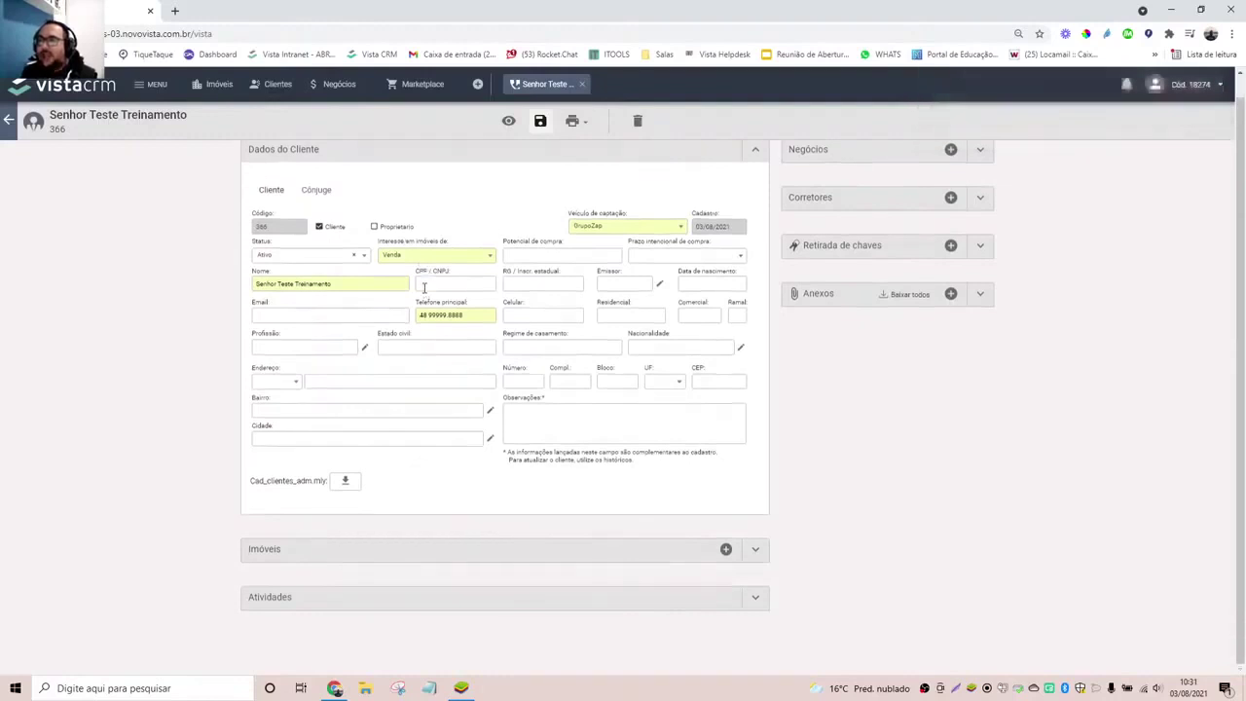
scroll(424, 288, up, 1)
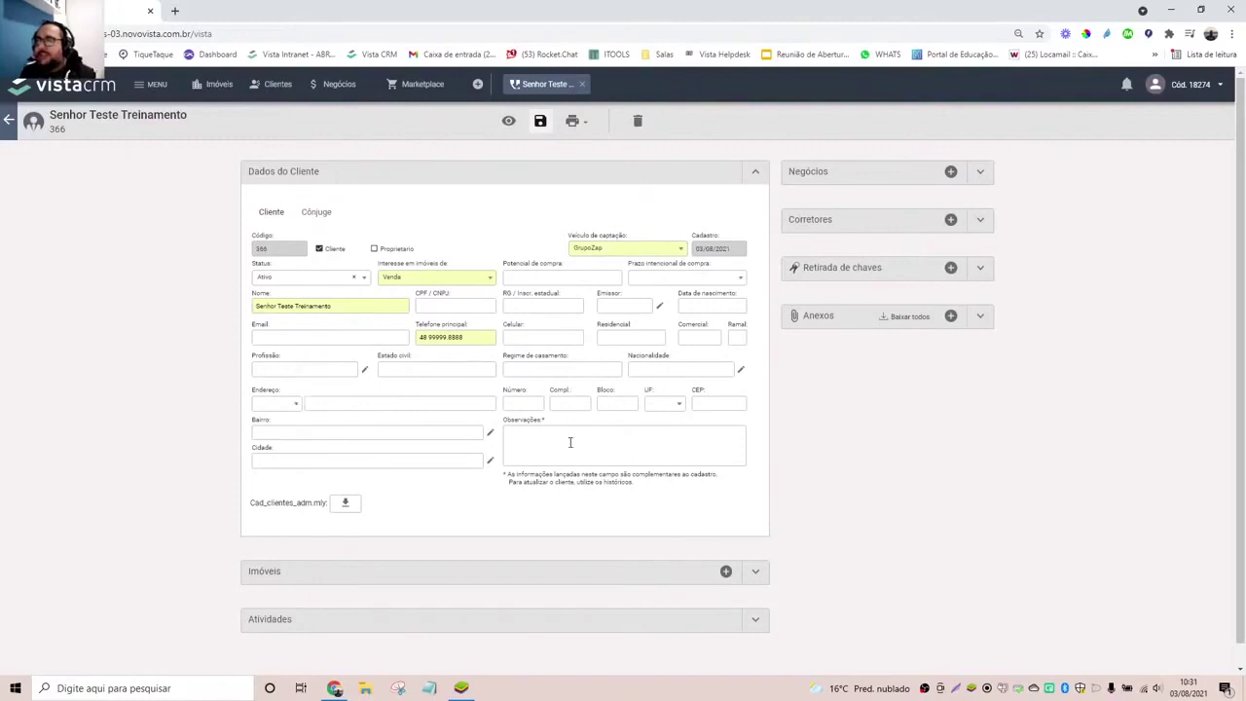
scroll(570, 444, down, 1)
click(759, 560)
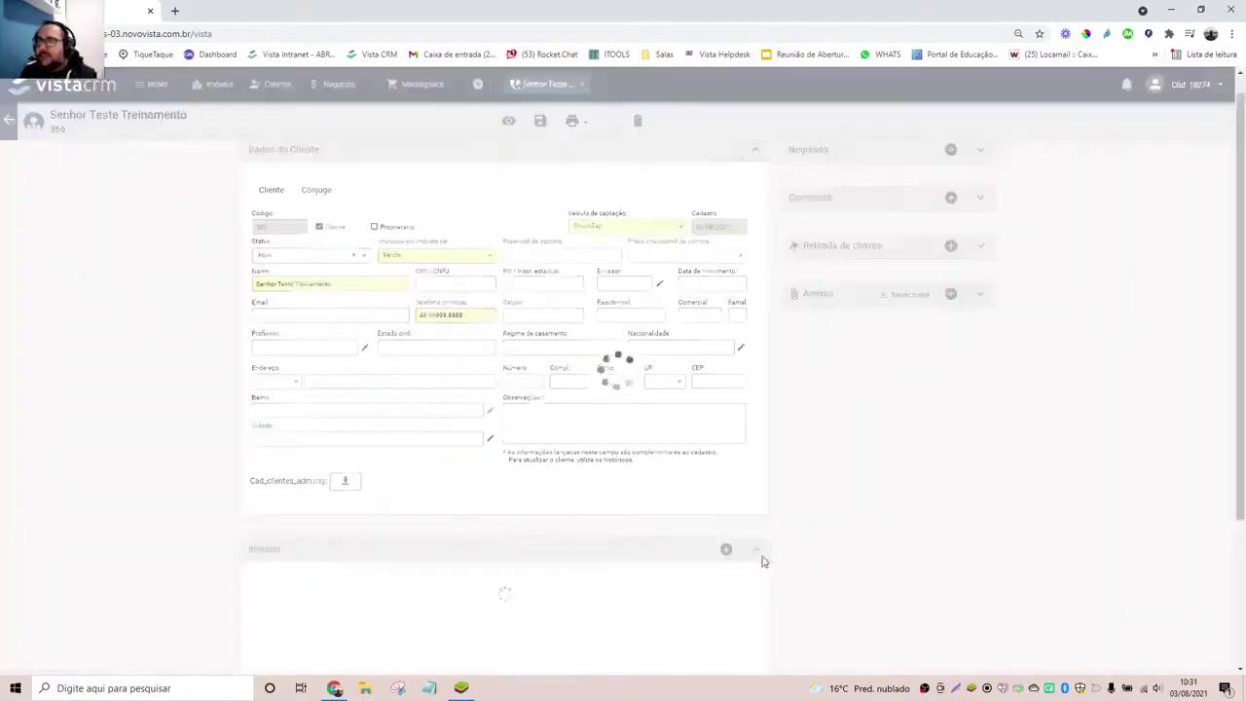
scroll(821, 548, down, 3)
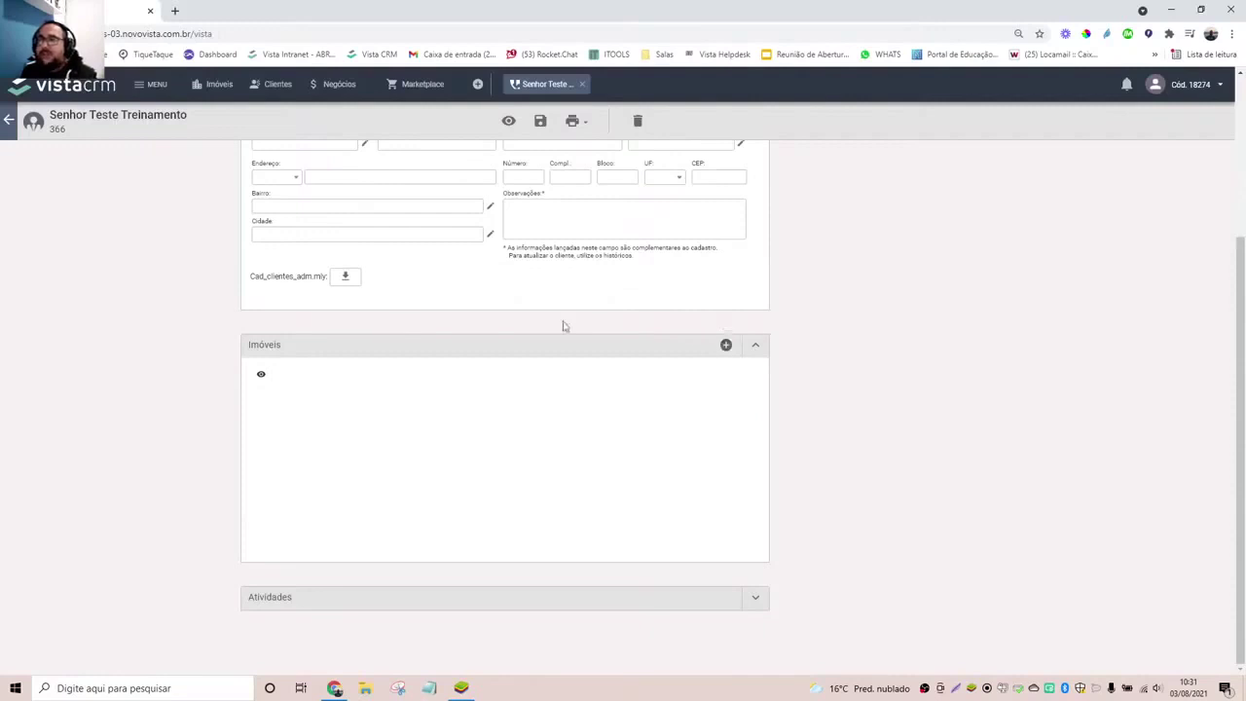
scroll(775, 504, up, 3)
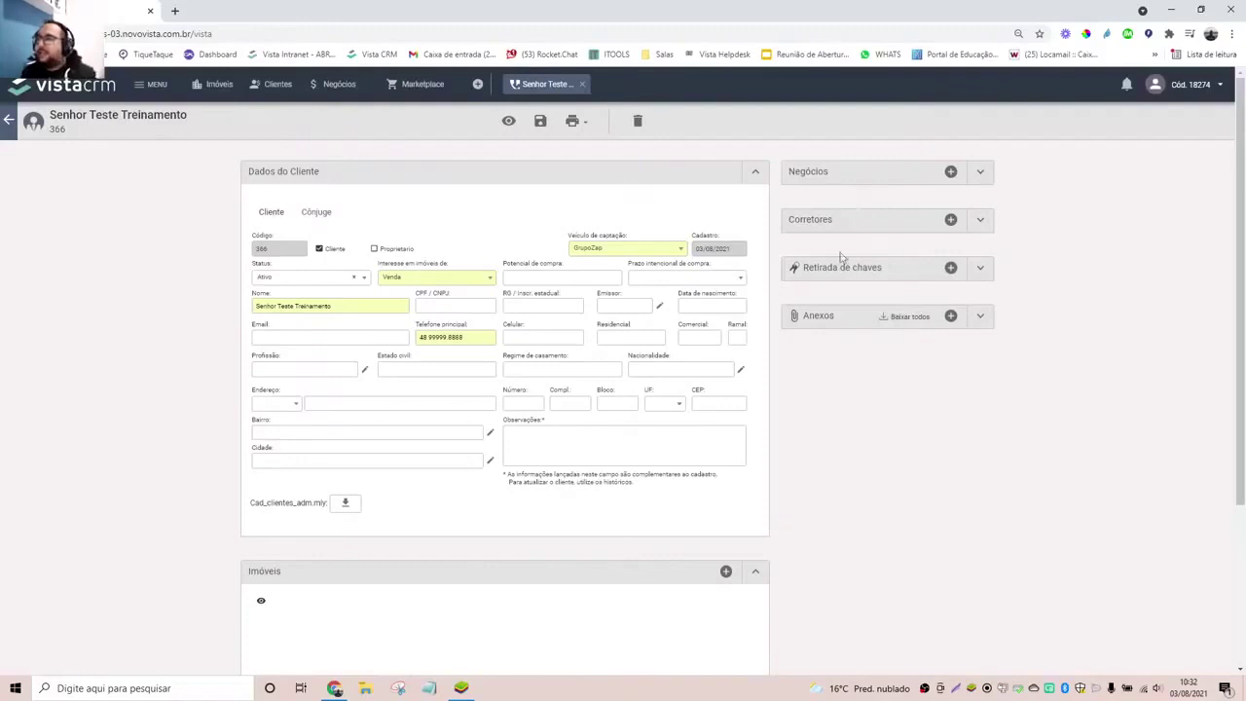
- Examine the client's Negócios and Corretores sections, including the options for adding a broker
click(985, 174)
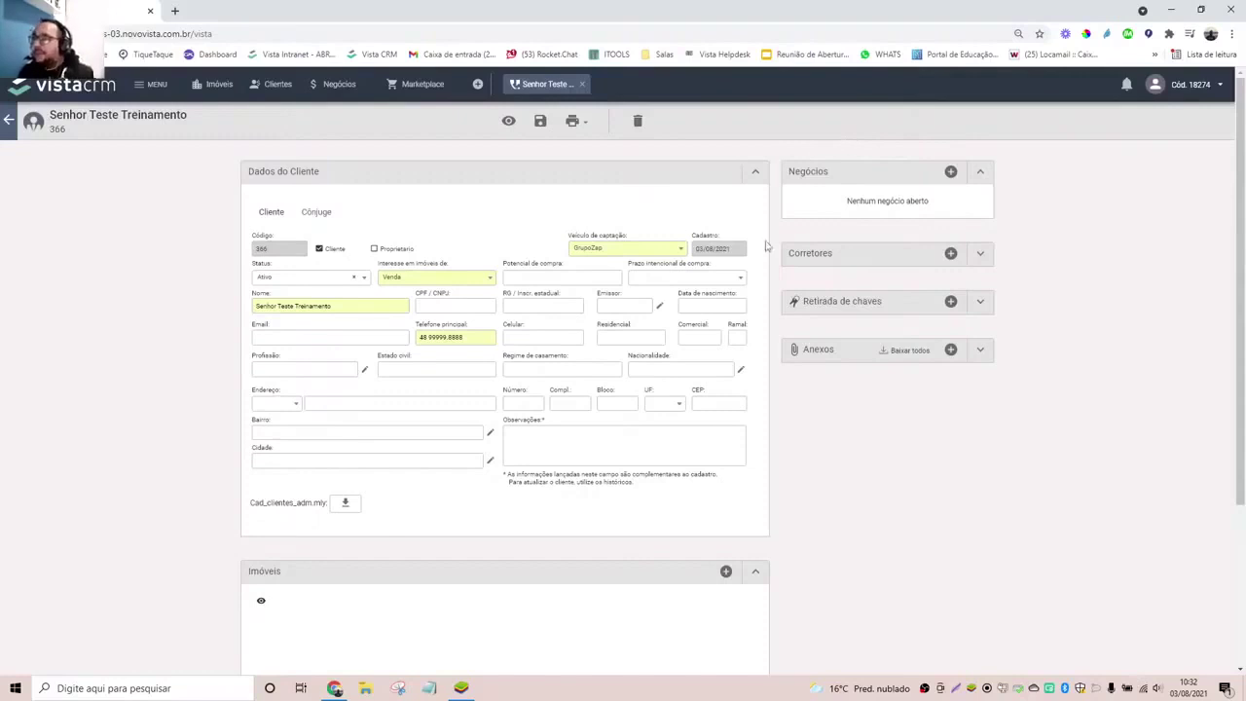
click(980, 253)
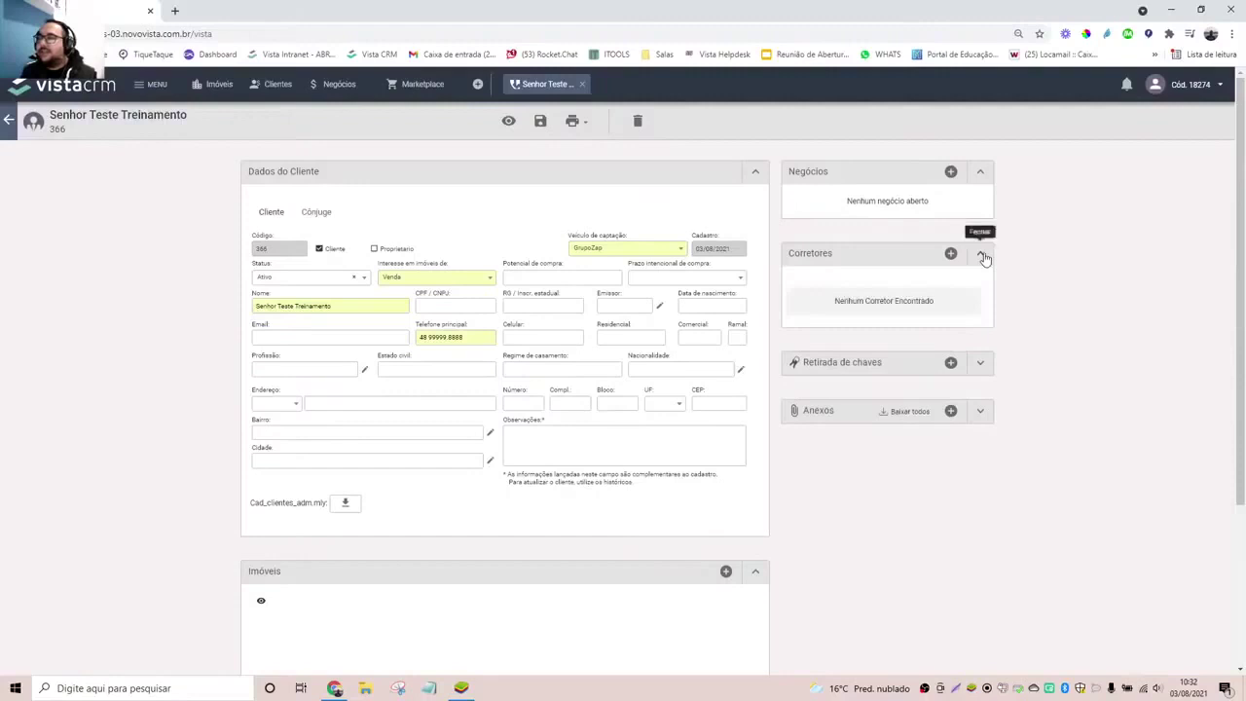
click(980, 254)
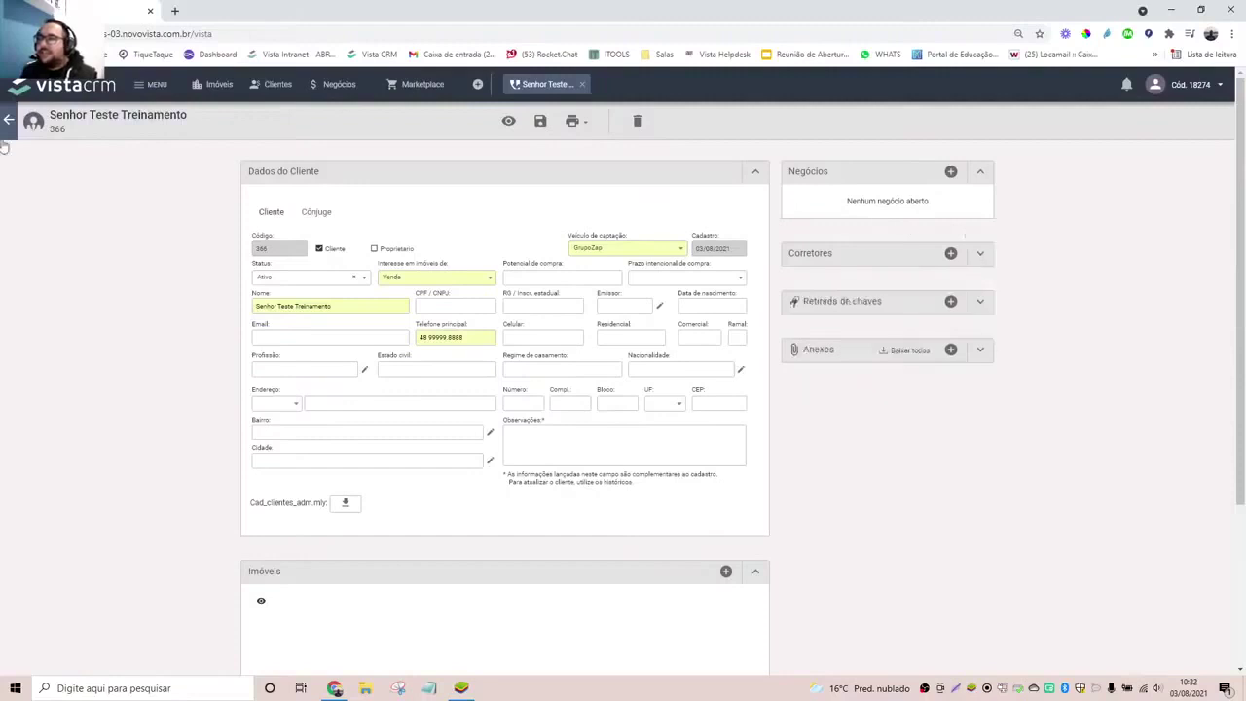
click(952, 254)
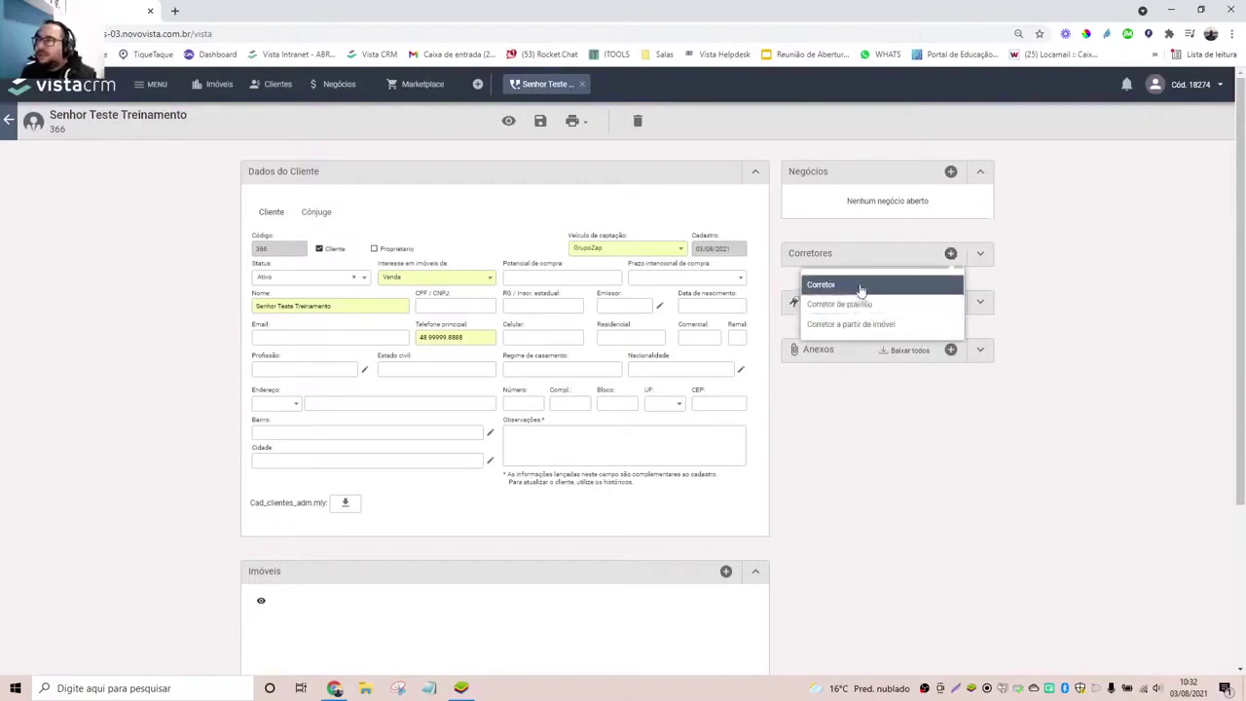
click(1155, 286)
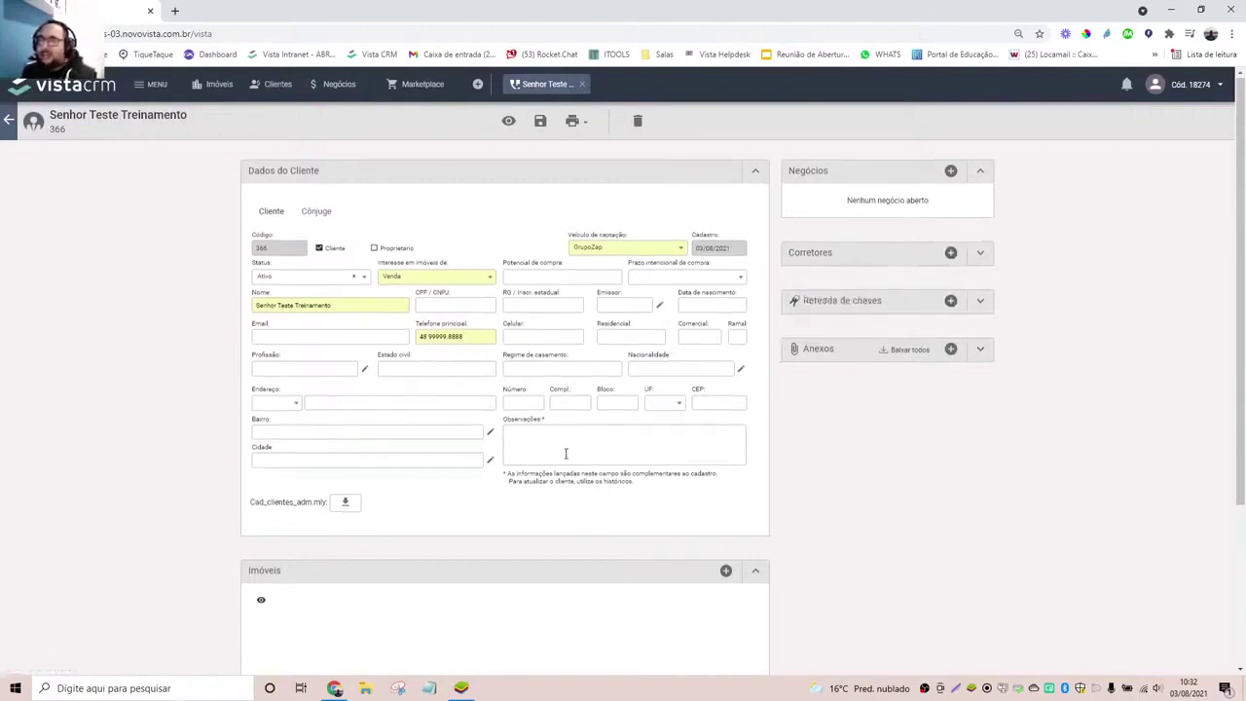
- Add a property interest profile to the client with category Apartamento and Bairro Comercial Bela Vista
scroll(565, 454, down, 3)
scroll(566, 459, up, 2)
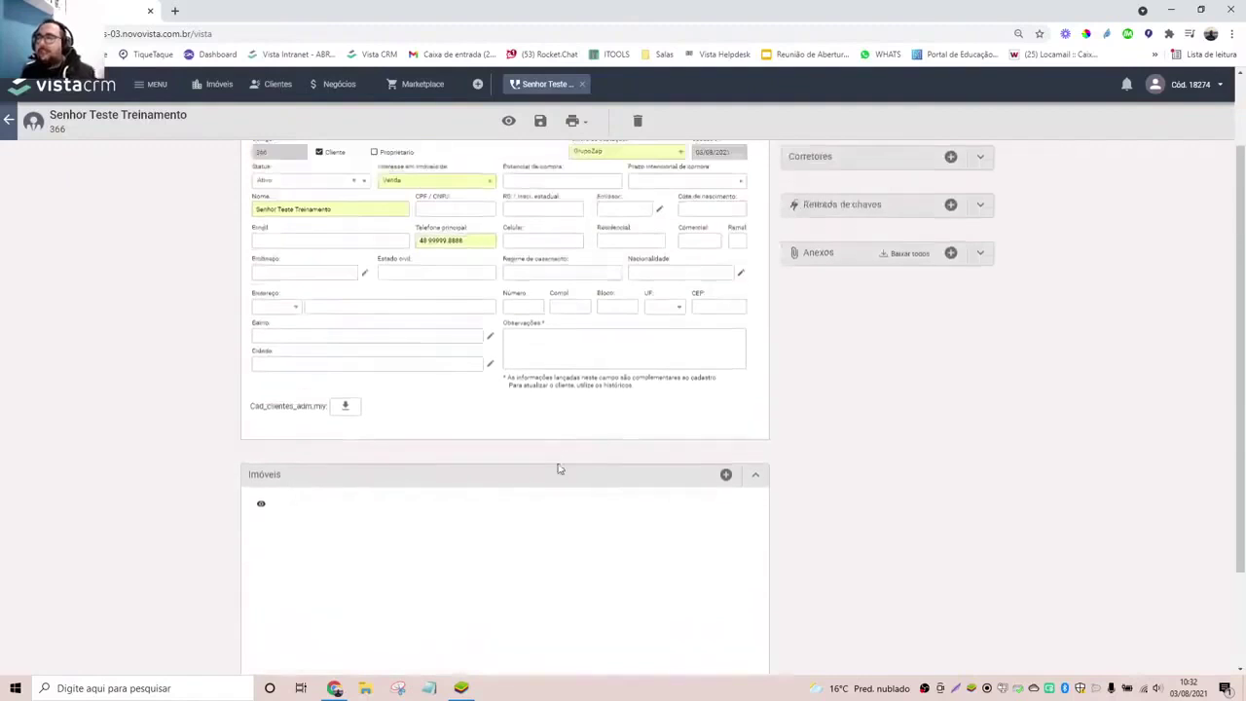
scroll(557, 477, down, 2)
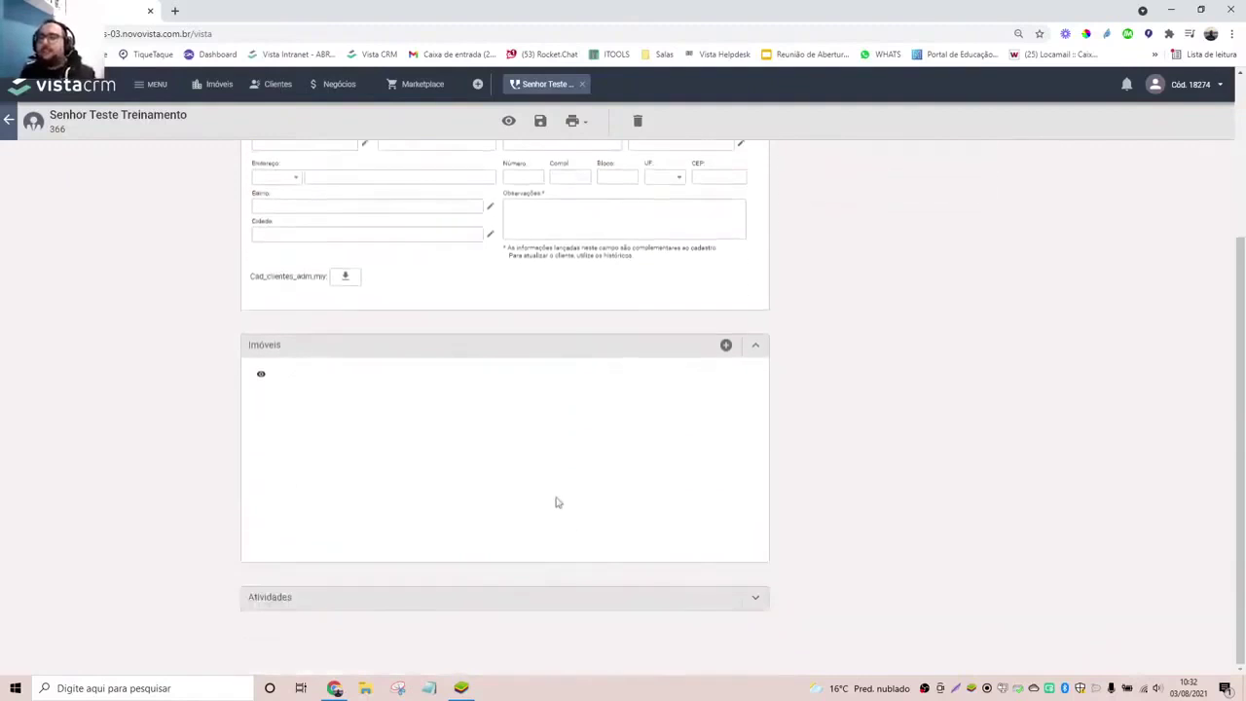
click(727, 347)
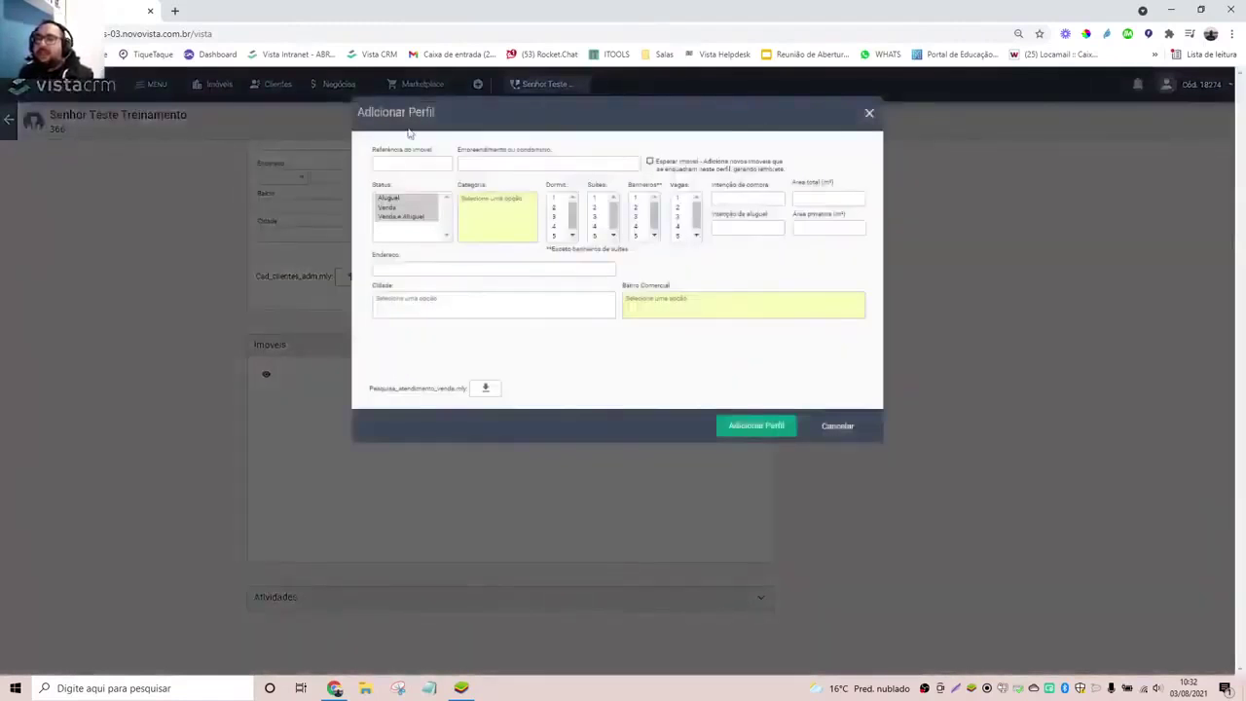
click(481, 210)
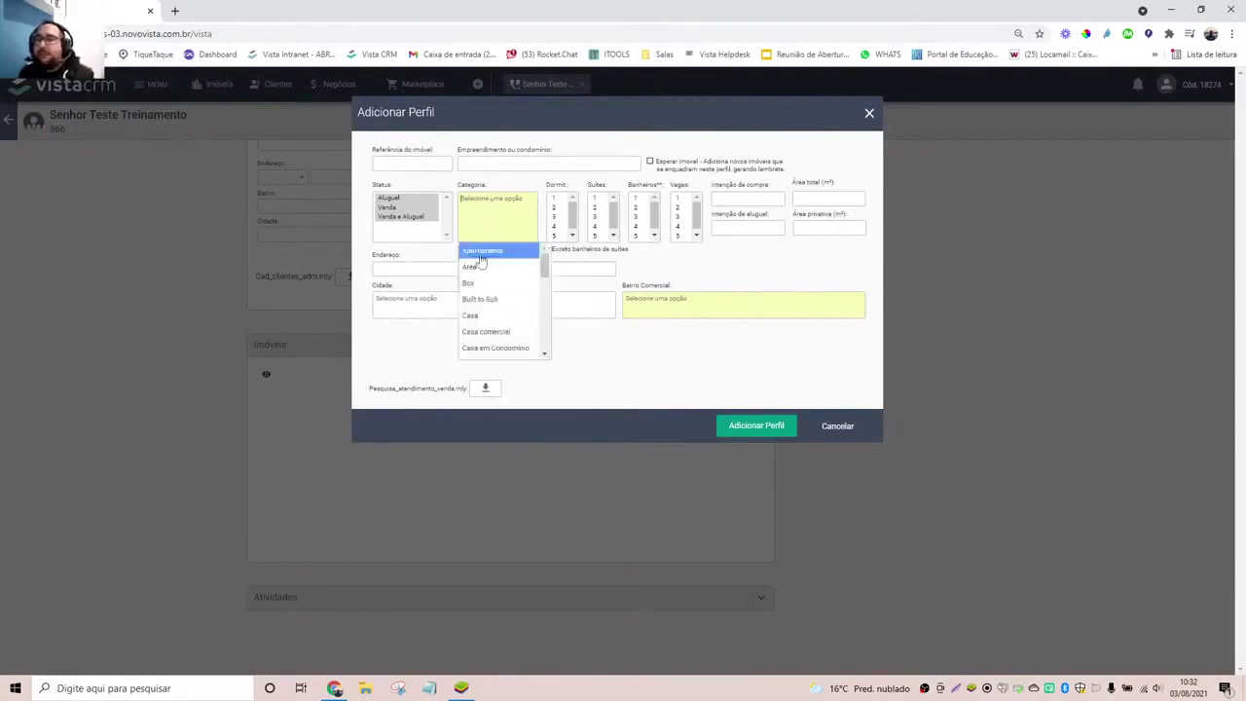
click(481, 252)
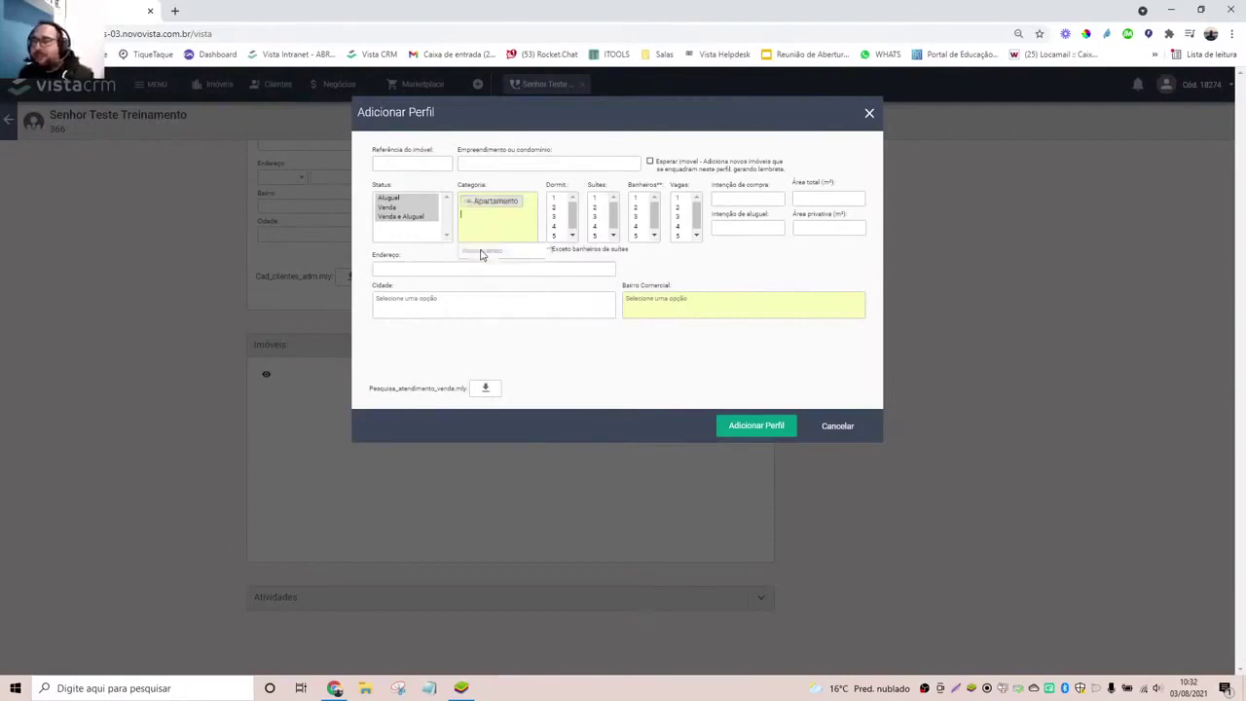
click(705, 307)
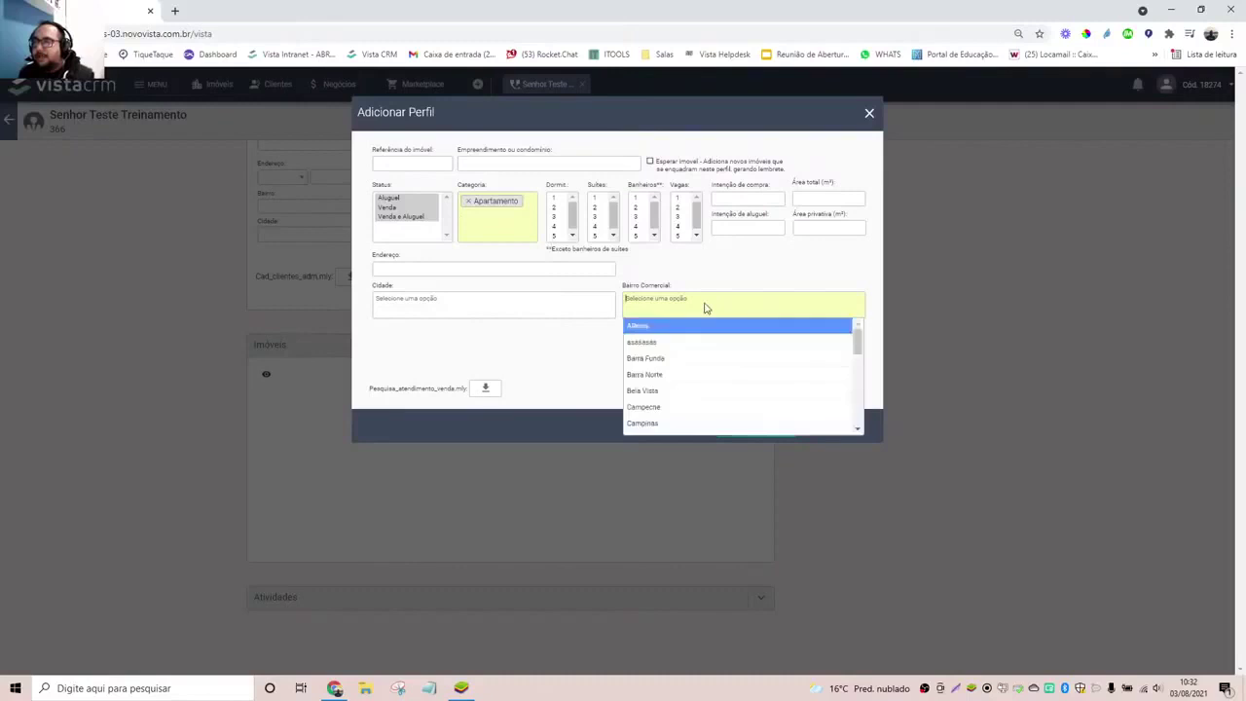
click(672, 393)
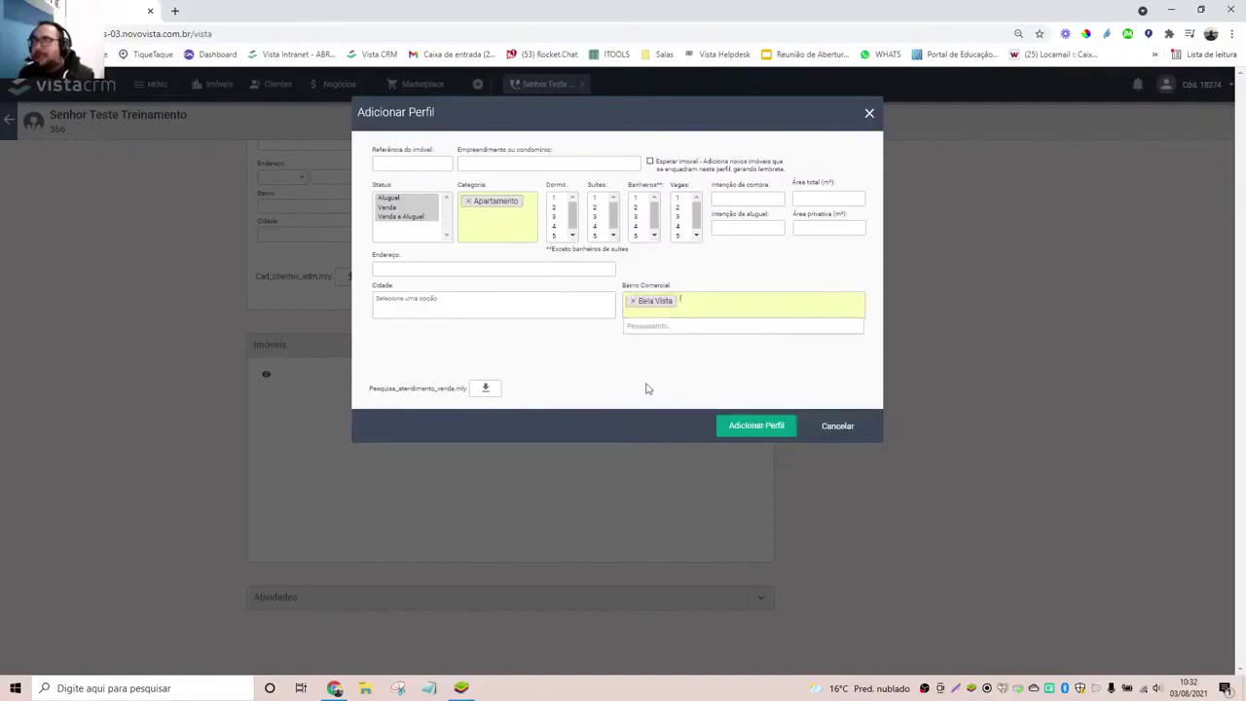
click(544, 365)
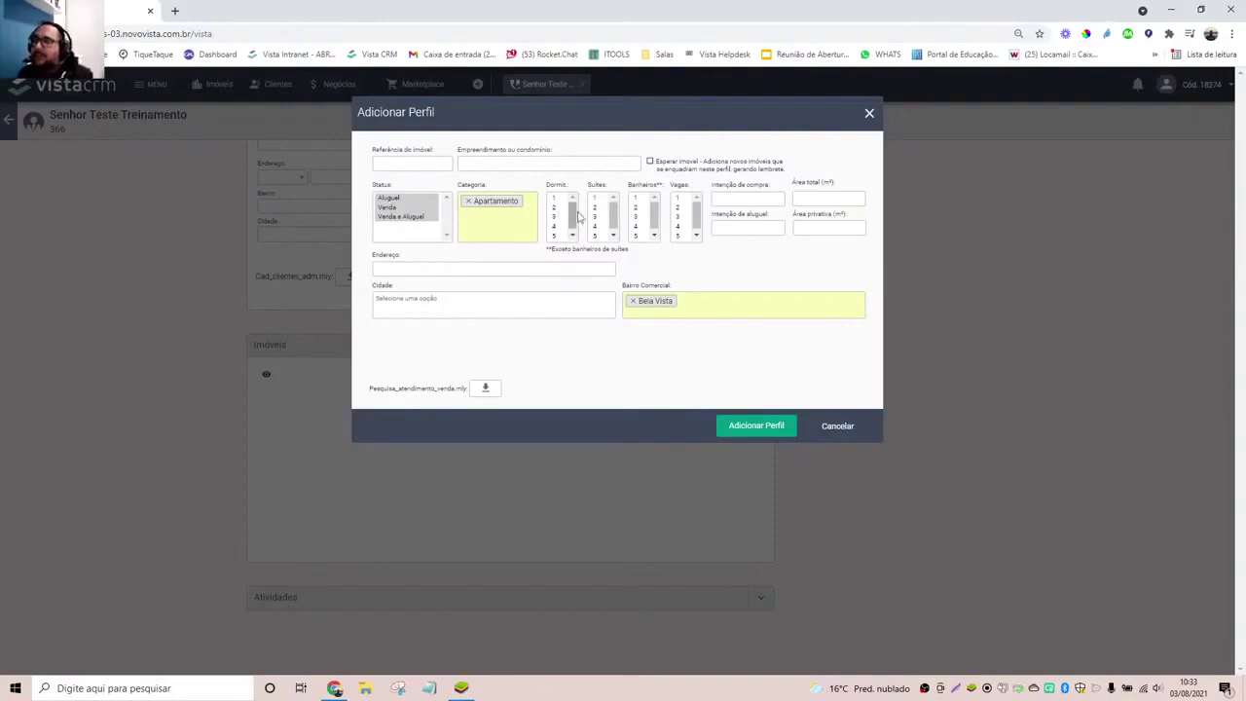
click(755, 427)
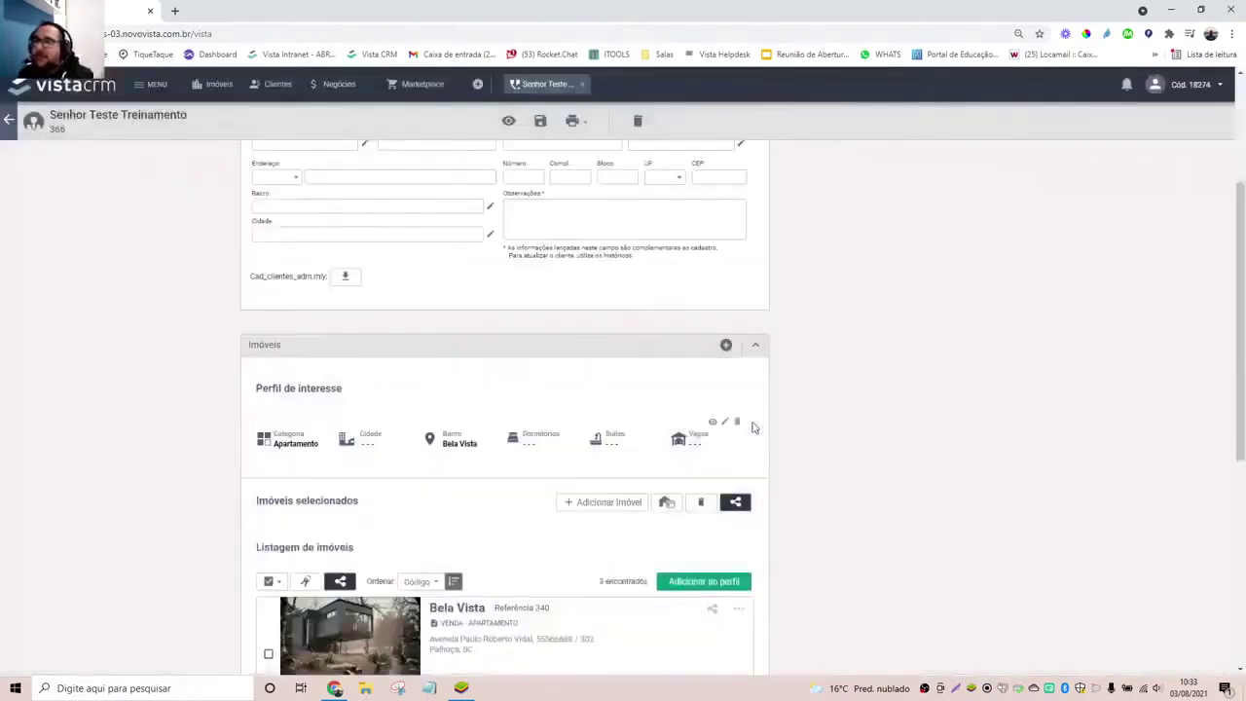
- Look through the client's interest profile and the properties listed as matching it
scroll(753, 427, down, 5)
scroll(753, 427, up, 3)
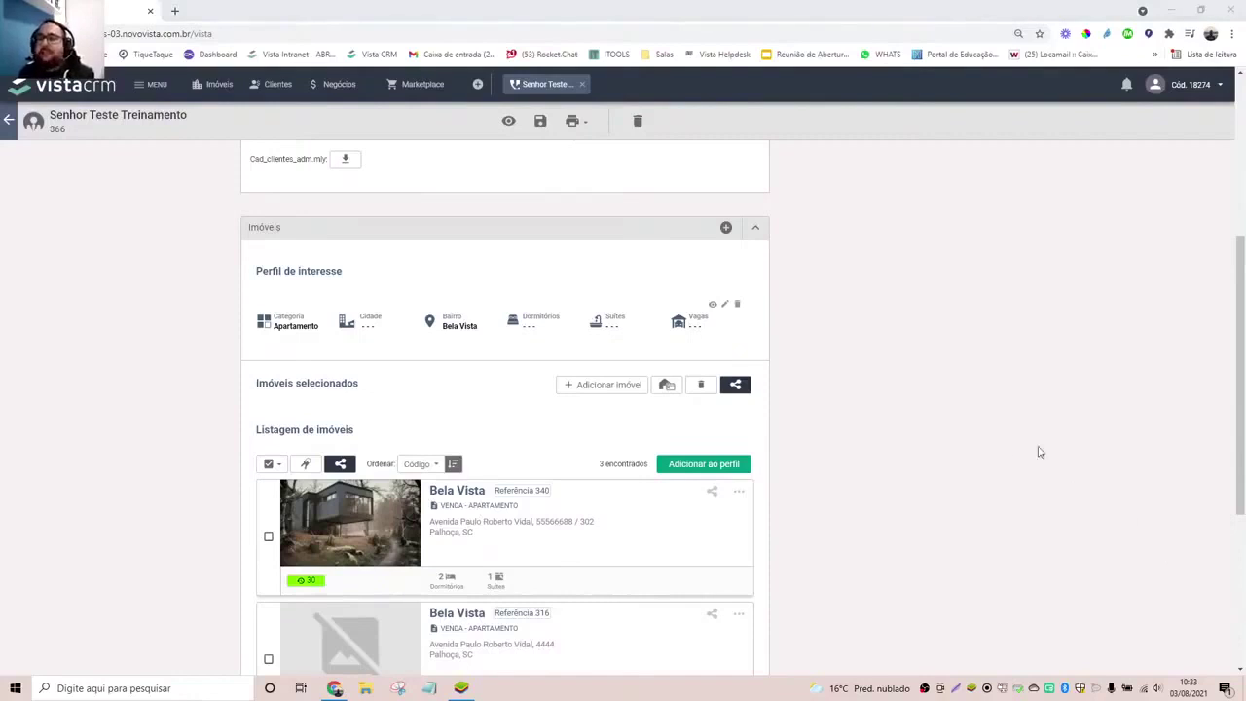
click(739, 493)
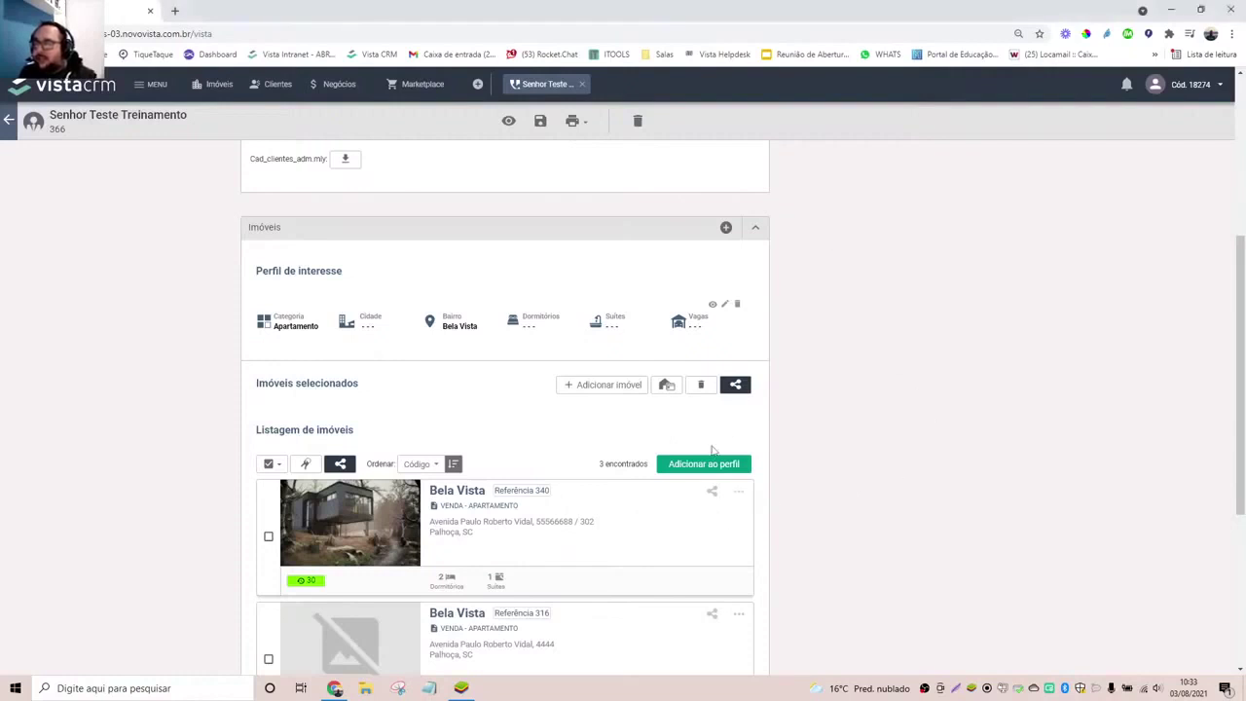
scroll(704, 460, up, 1)
scroll(704, 457, up, 1)
scroll(704, 457, down, 1)
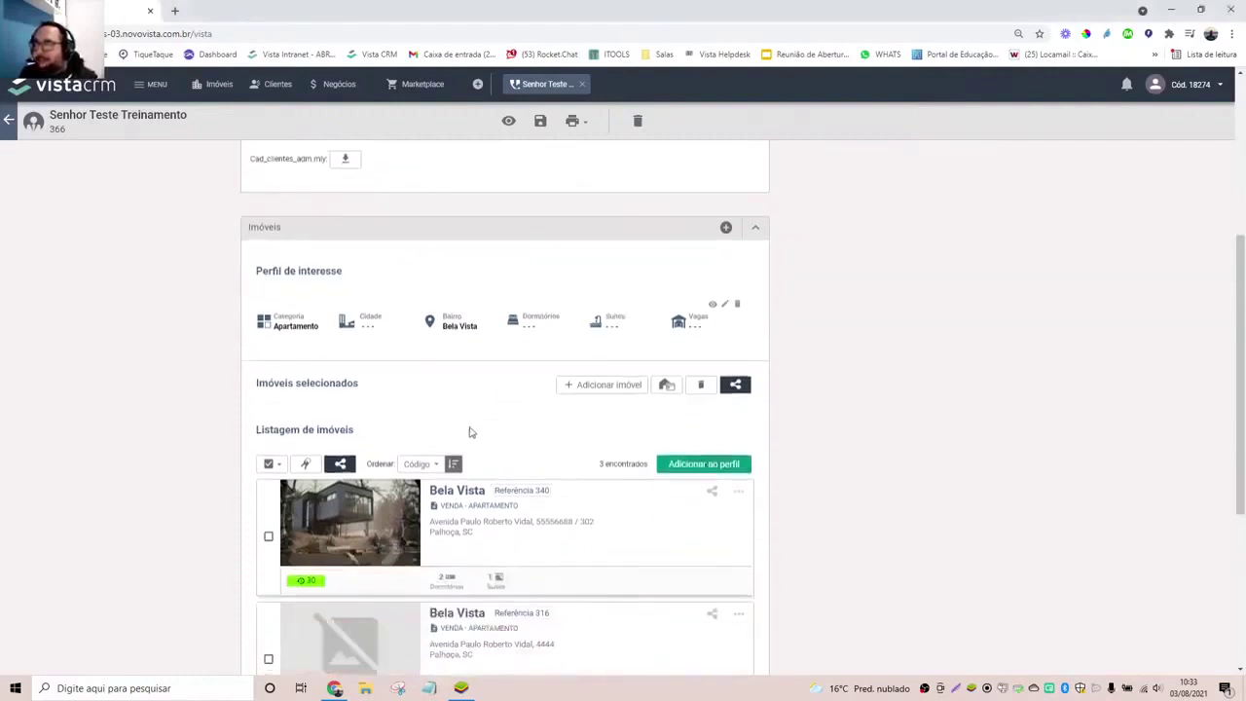
scroll(360, 361, down, 2)
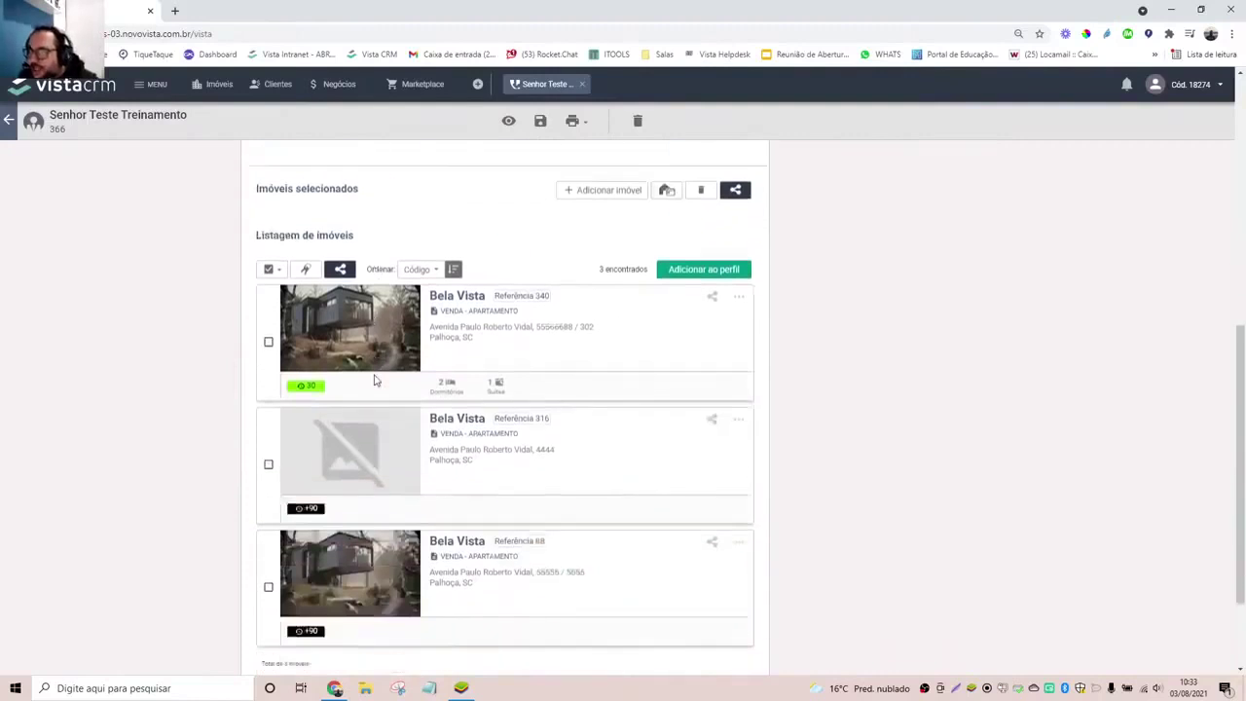
scroll(467, 281, up, 1)
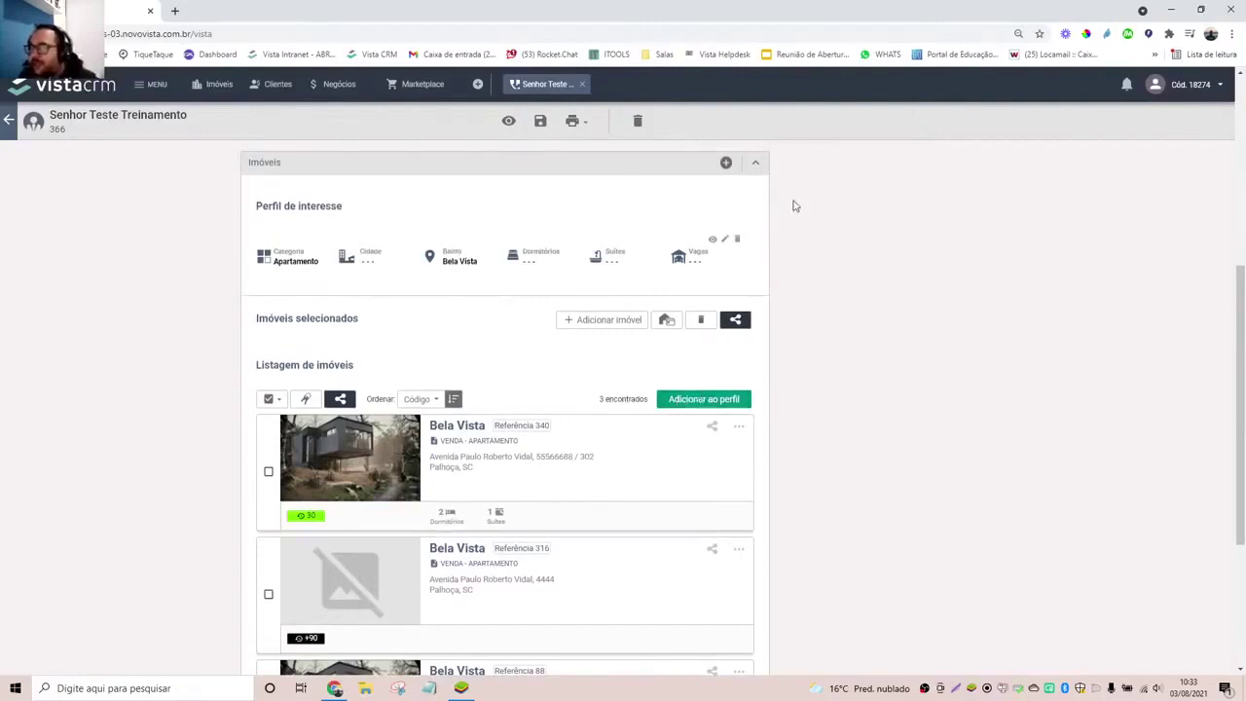
- Try enabling Esperar imóvel in the interest profile, discarding the edit, and locate Lembretes among the CRM's modules
click(726, 241)
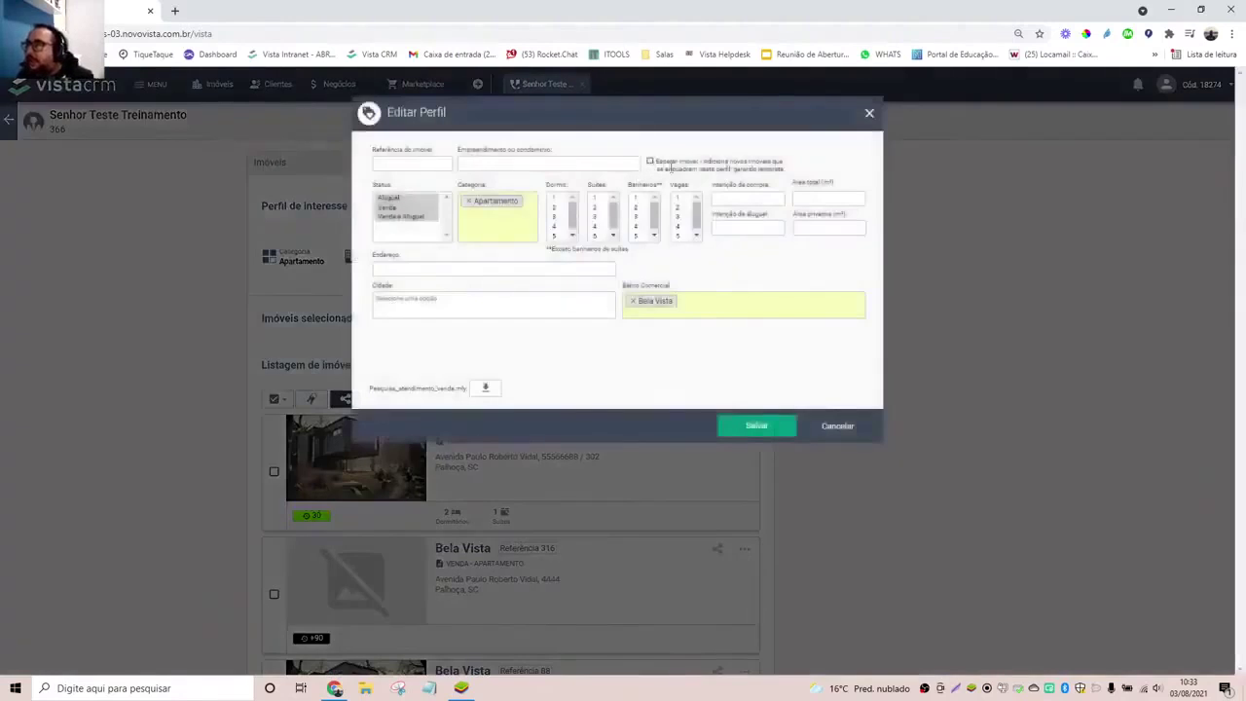
click(649, 162)
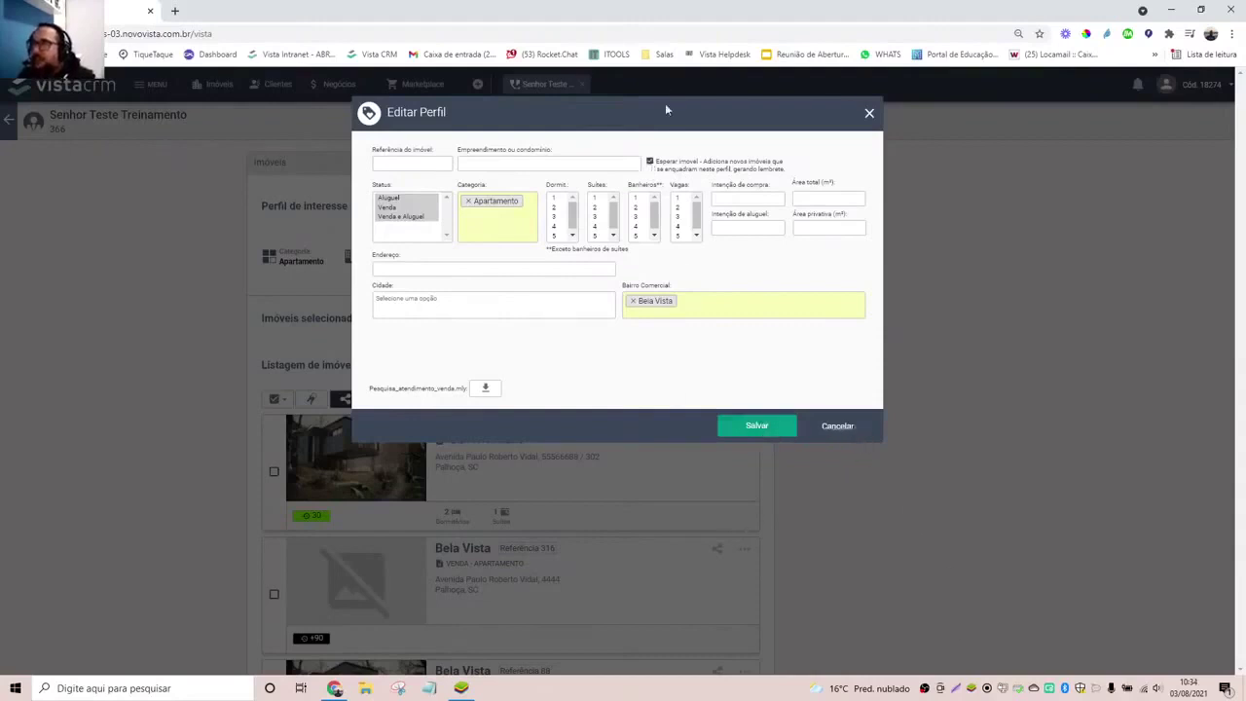
click(837, 426)
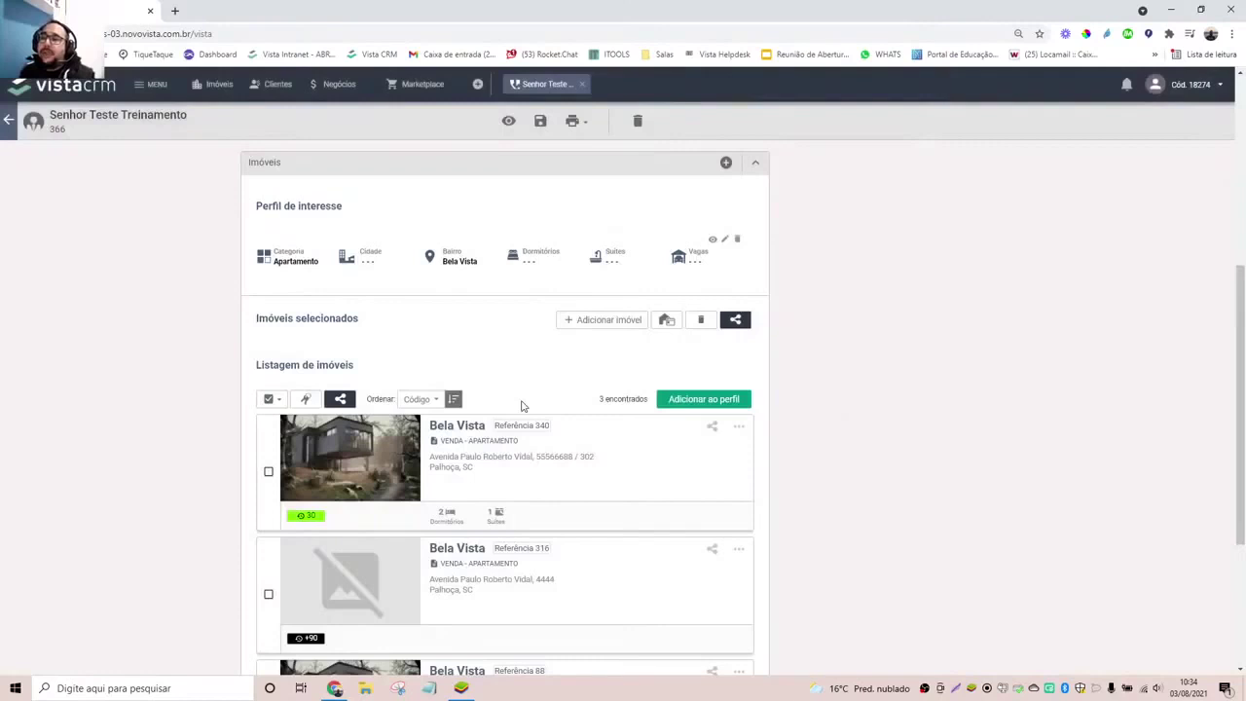
click(142, 85)
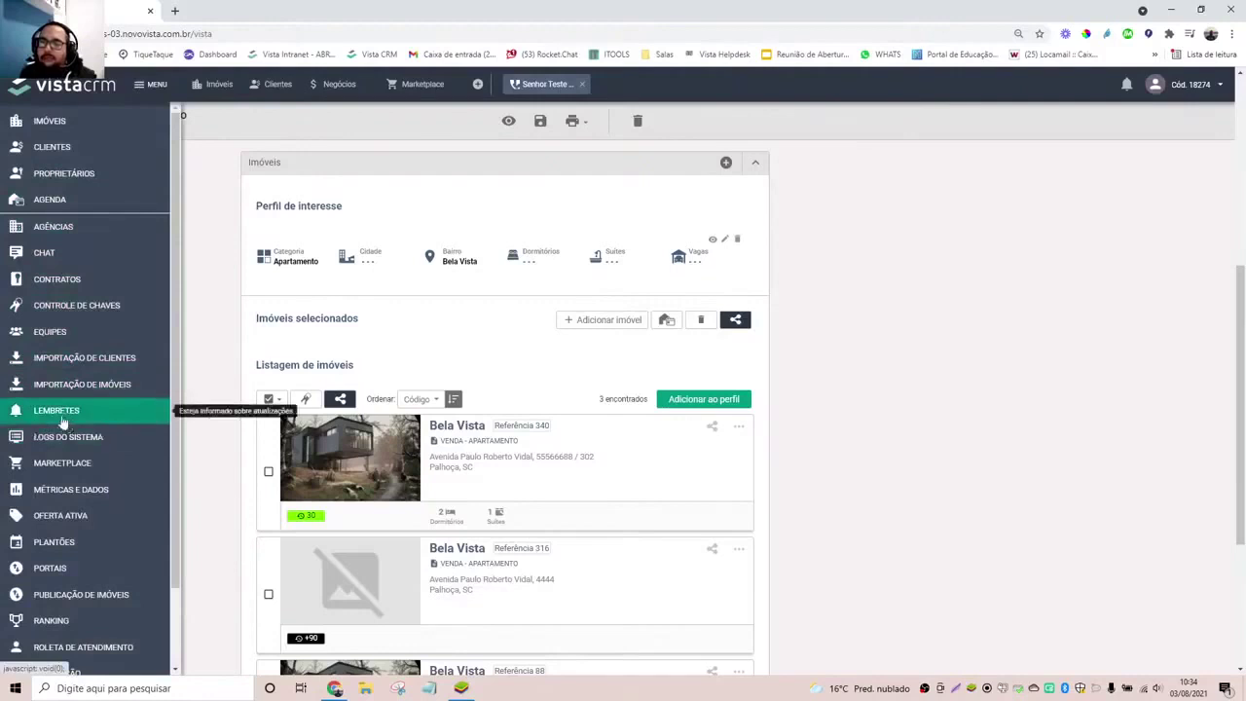
click(1079, 440)
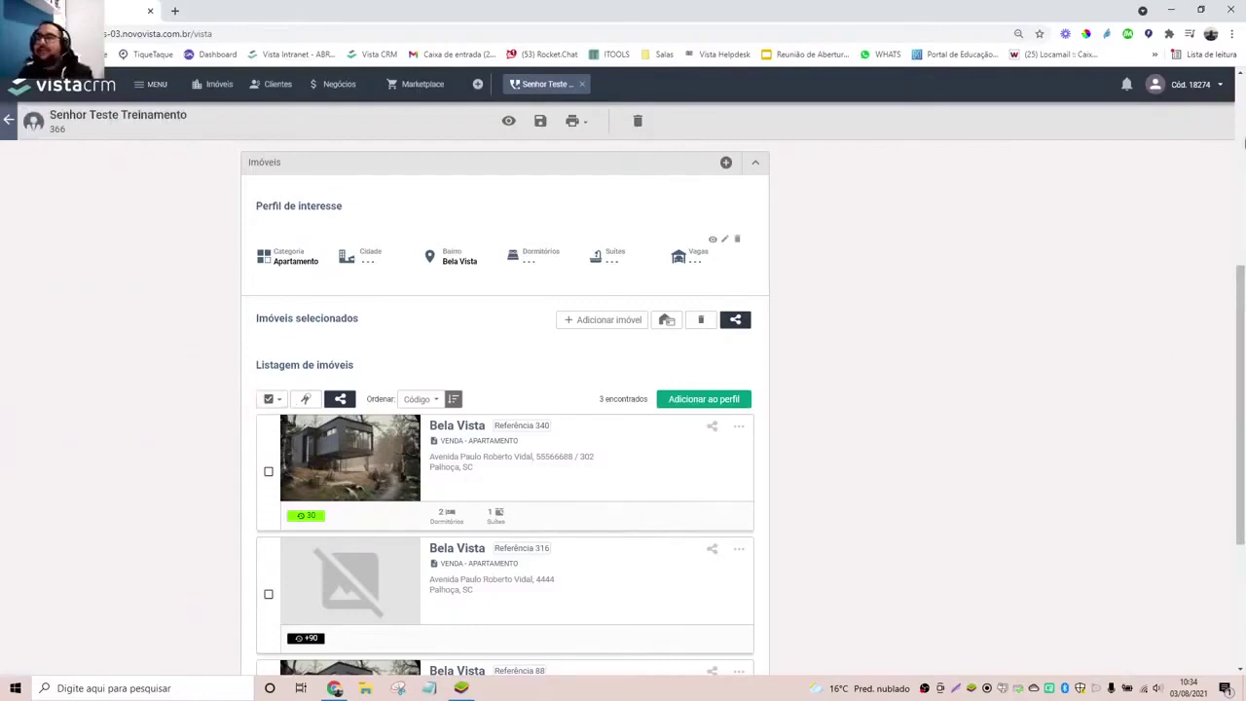
- Review the matching properties and add the Bela Vista apartment with reference 340 to the client's selected properties
scroll(782, 470, down, 3)
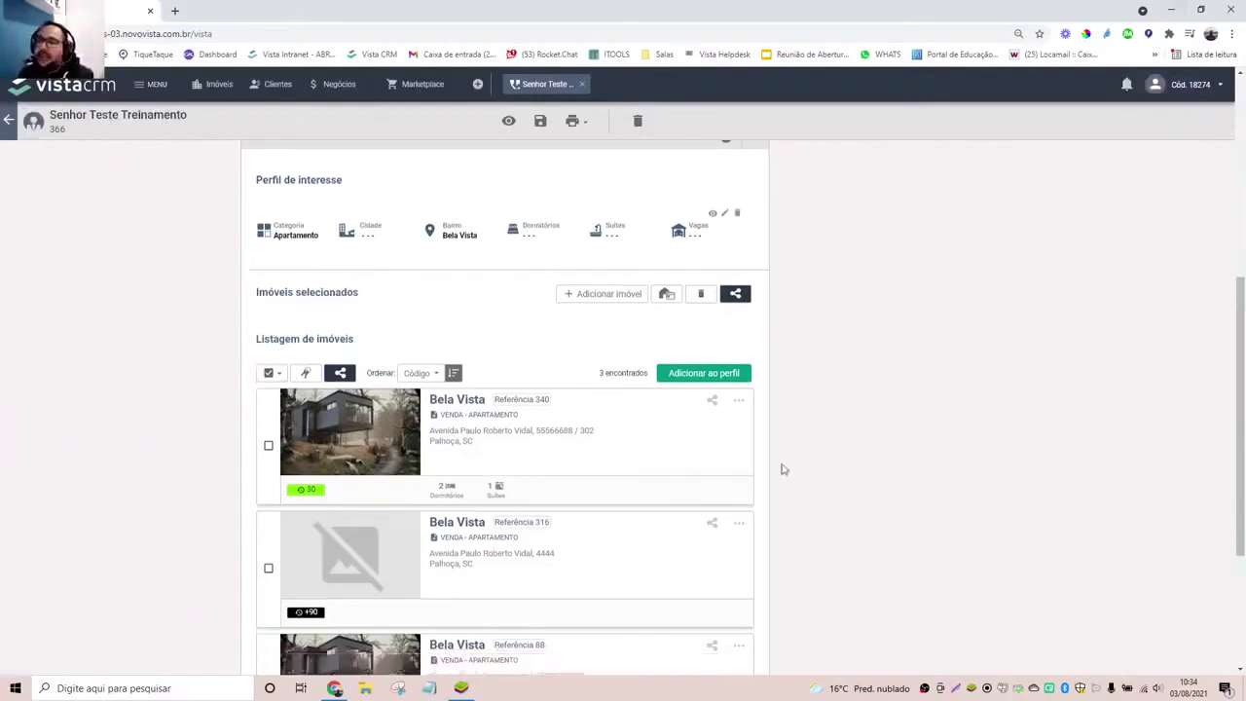
scroll(782, 469, up, 1)
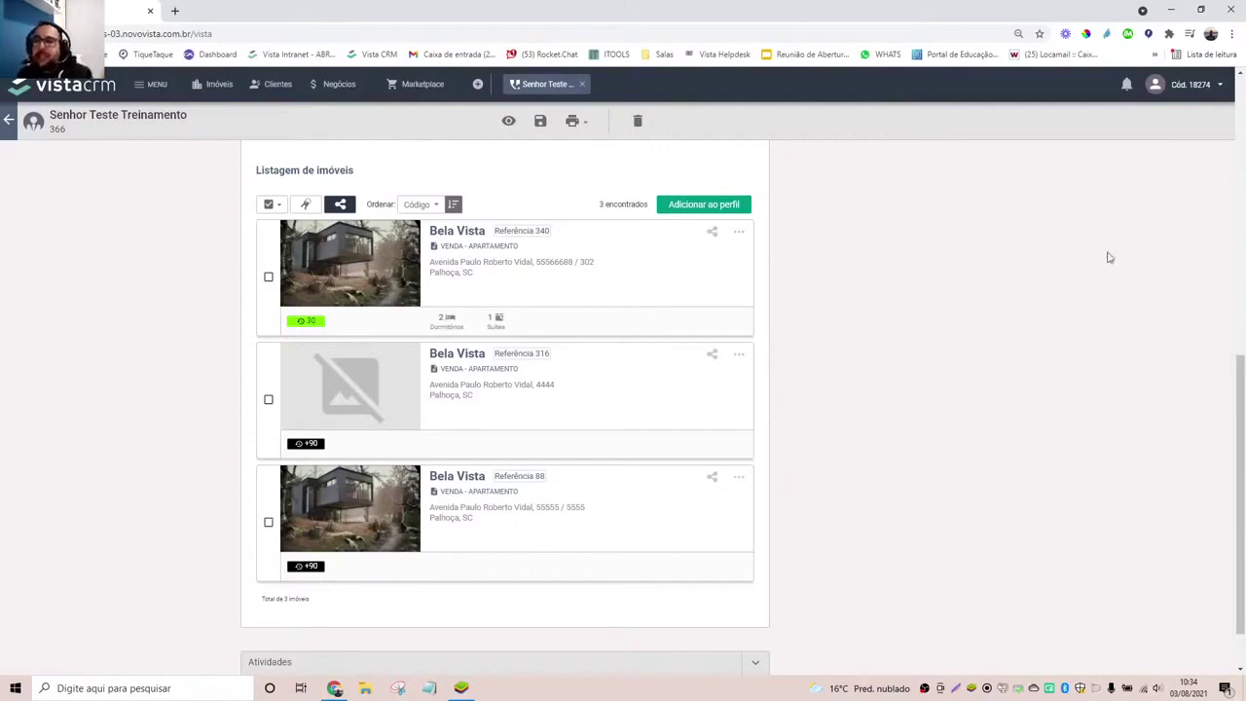
scroll(989, 356, up, 2)
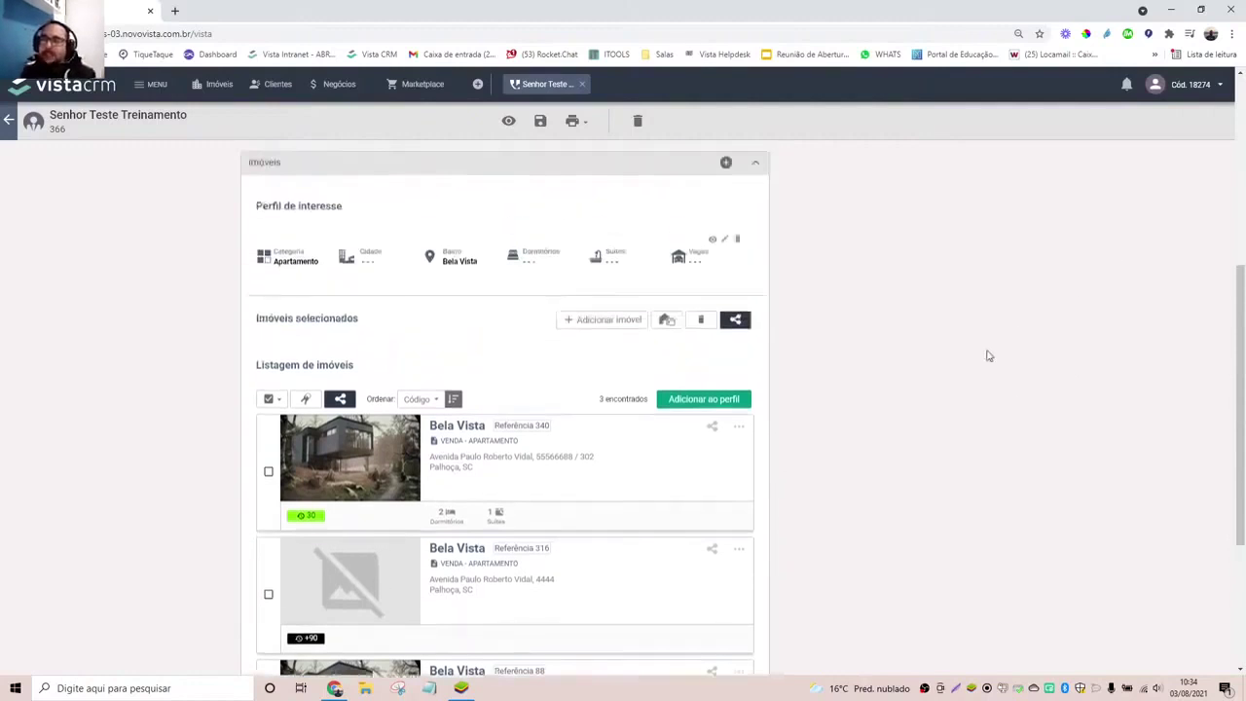
scroll(985, 353, down, 3)
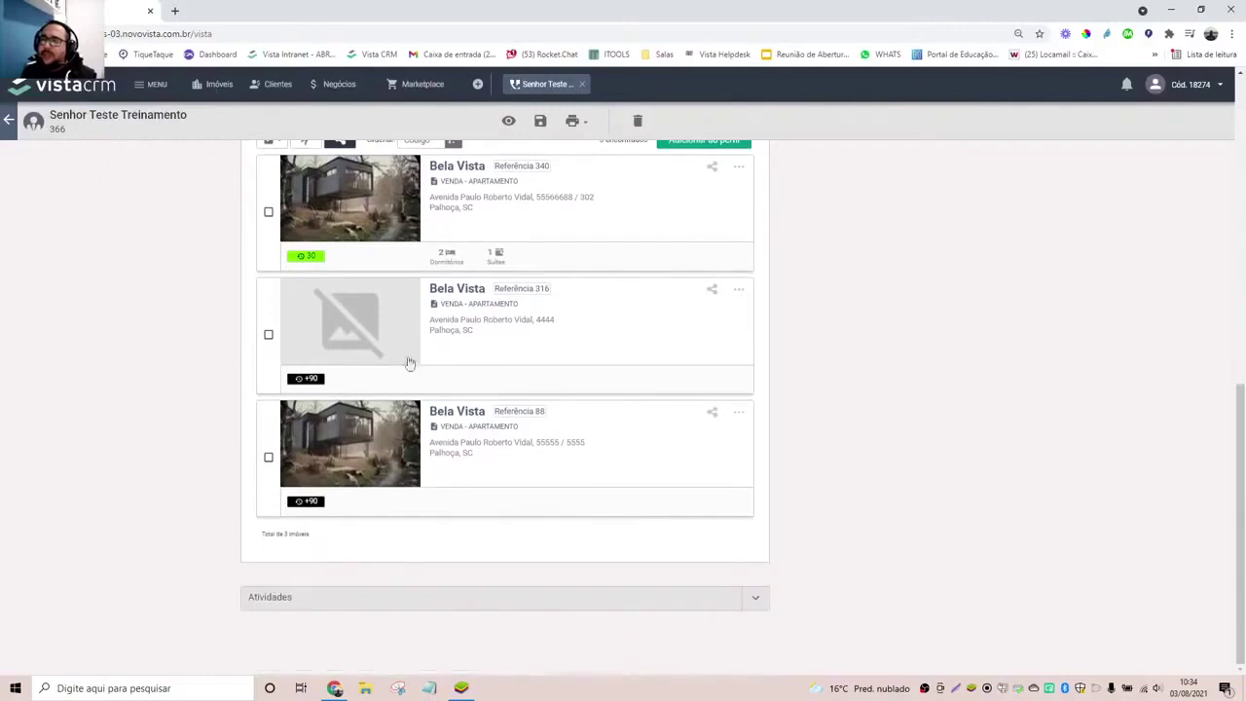
scroll(612, 416, up, 2)
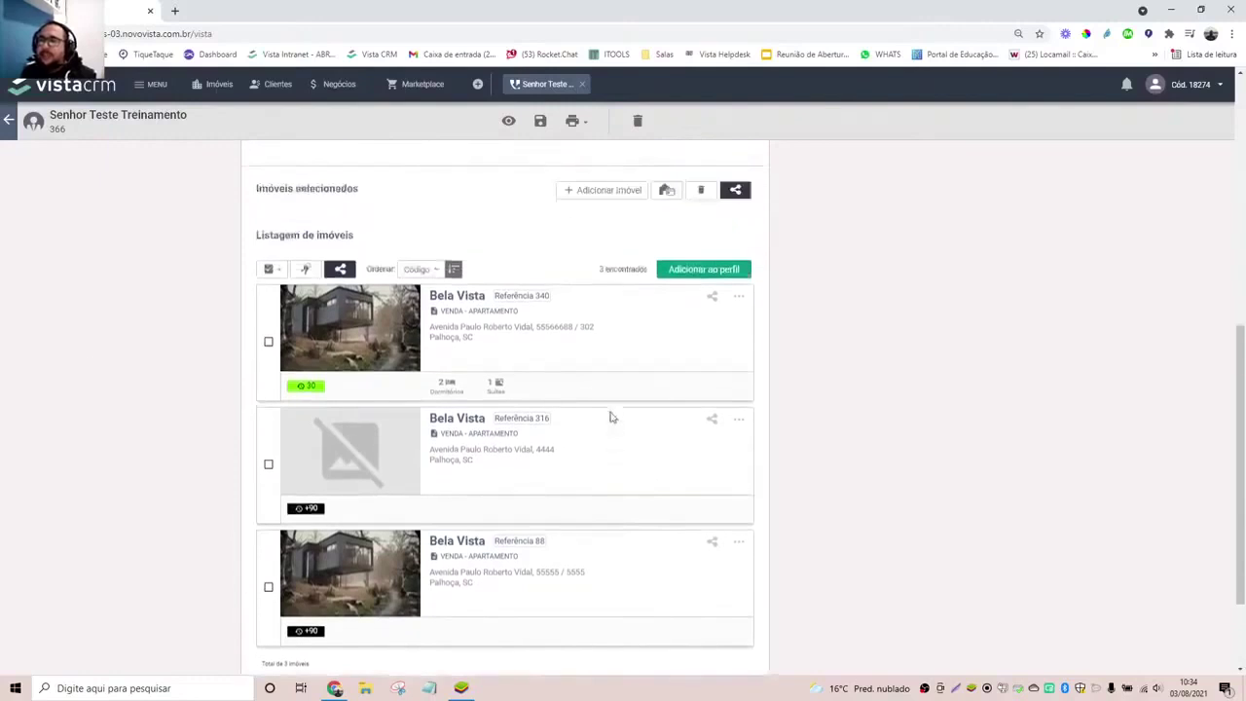
click(269, 342)
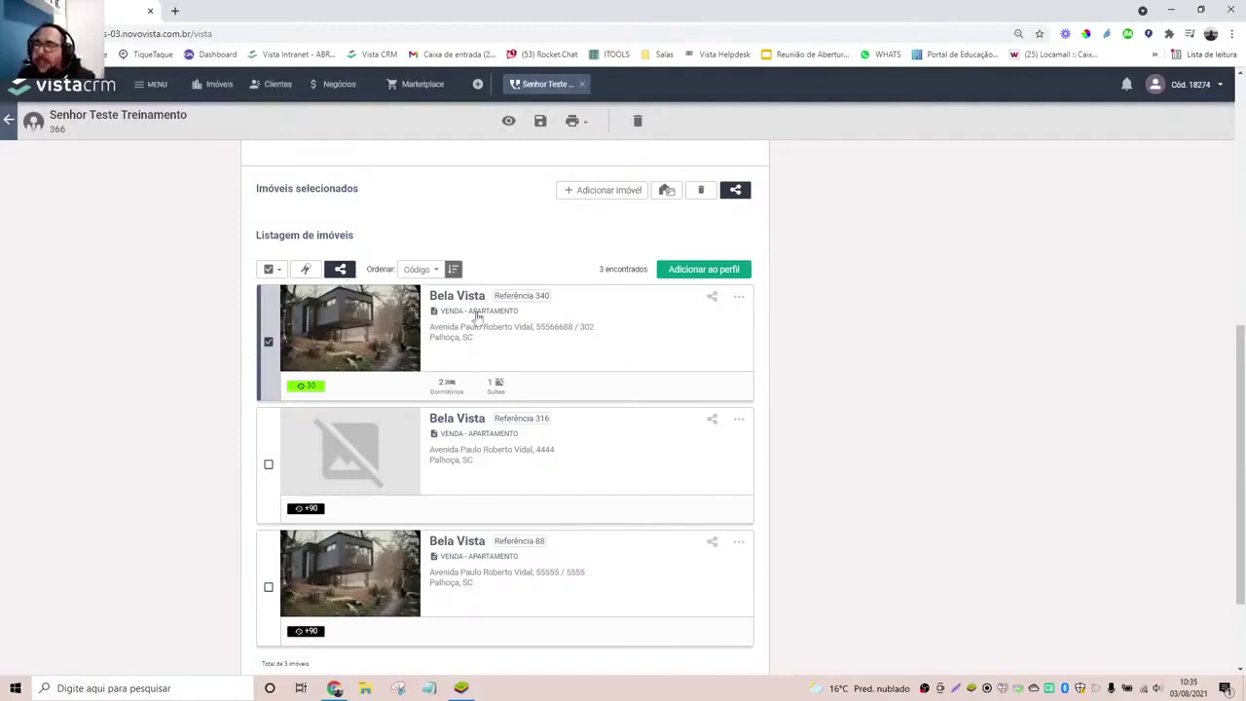
scroll(335, 375, up, 2)
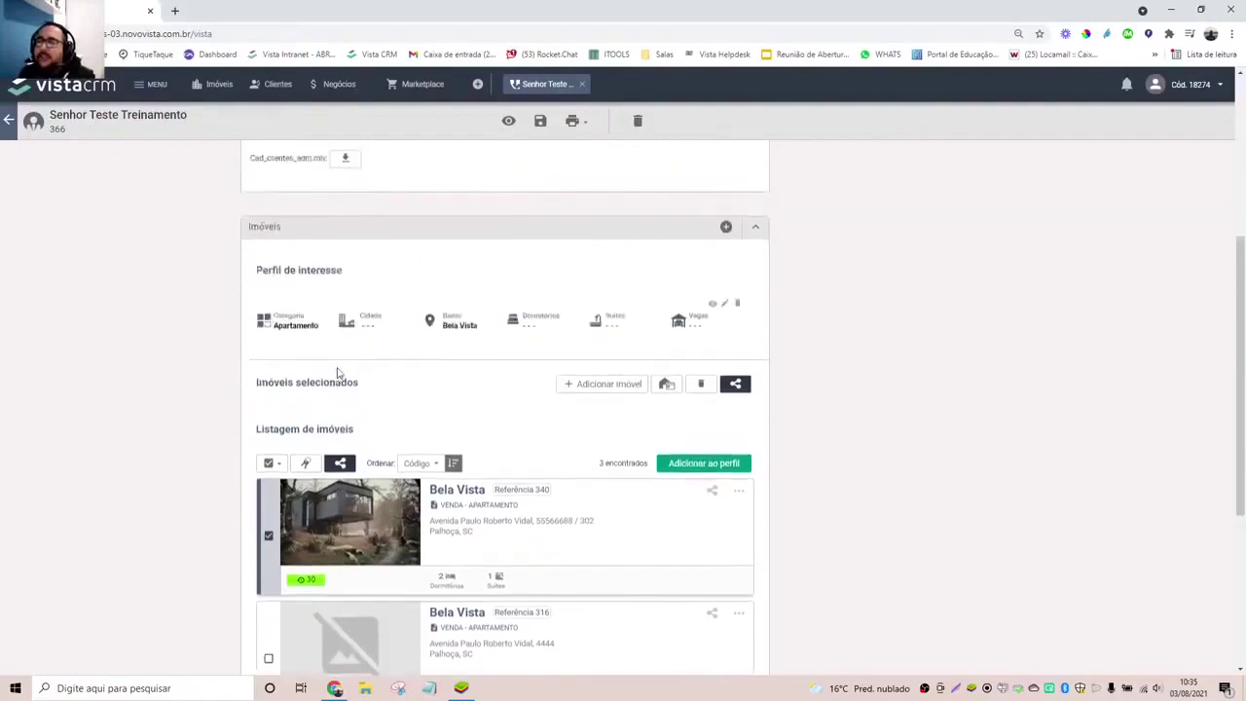
scroll(336, 370, down, 1)
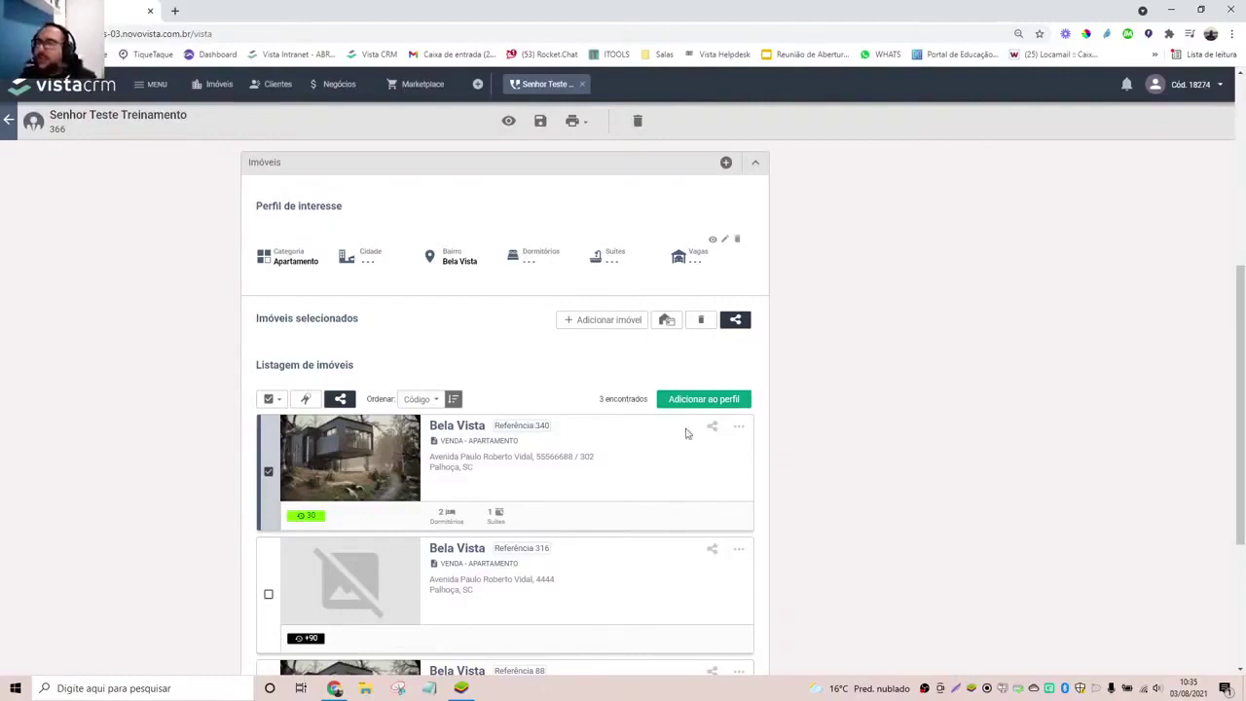
click(706, 401)
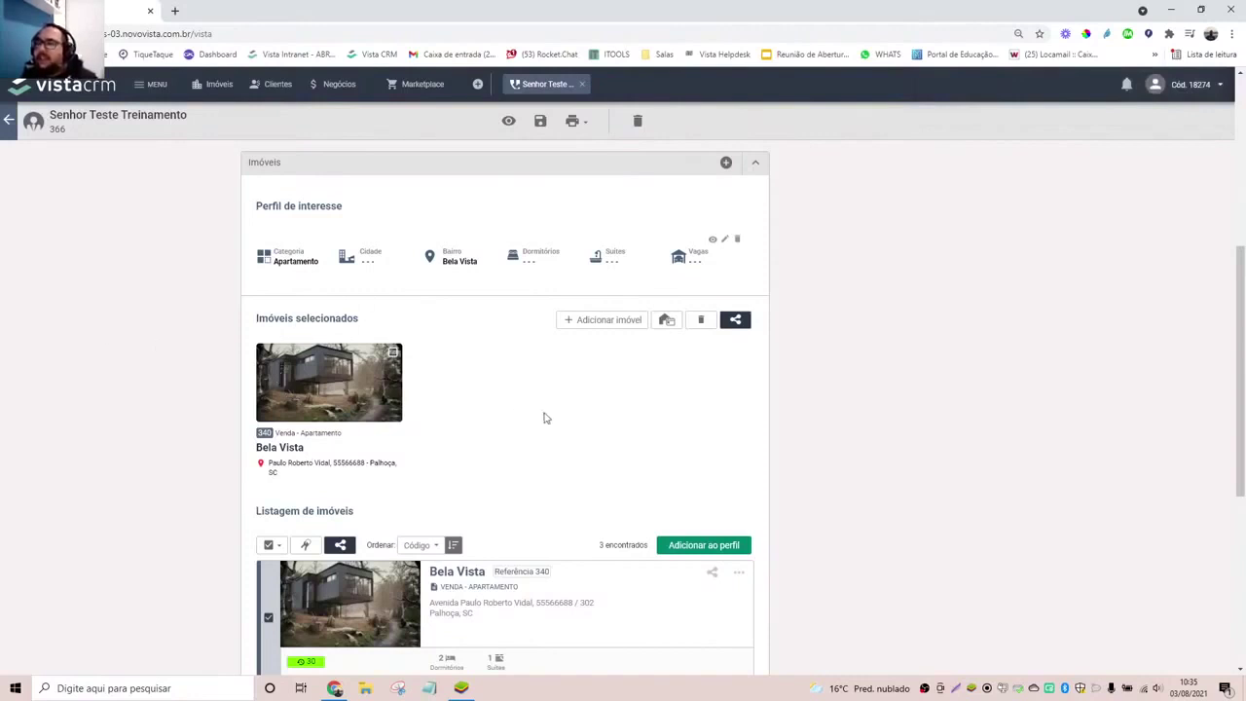
- Expand the client's Atividades section and examine its planned and completed activities
scroll(573, 431, down, 4)
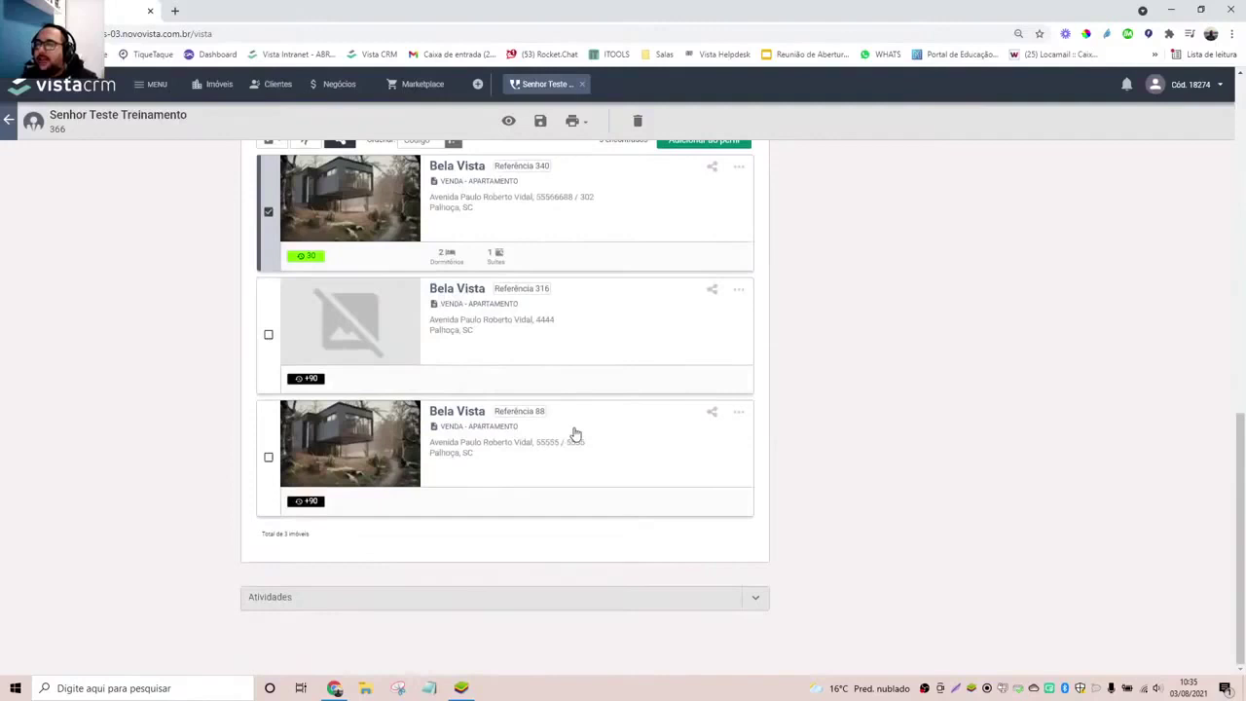
click(750, 599)
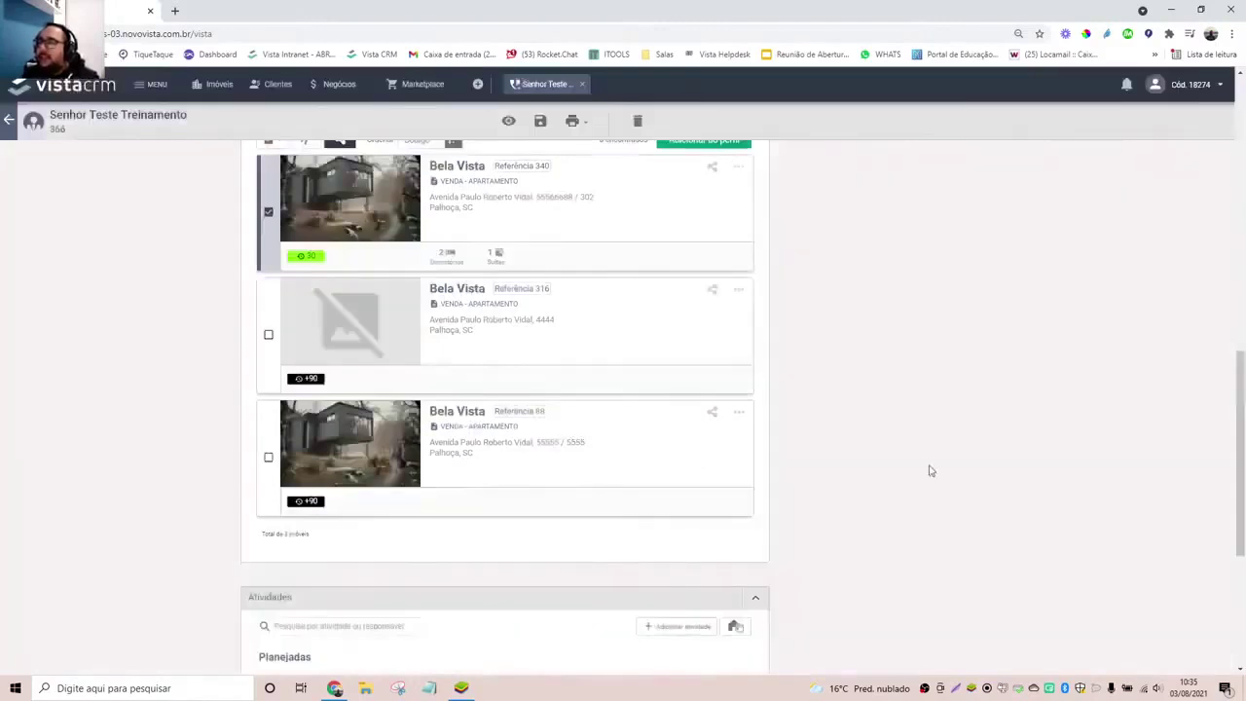
scroll(930, 472, down, 3)
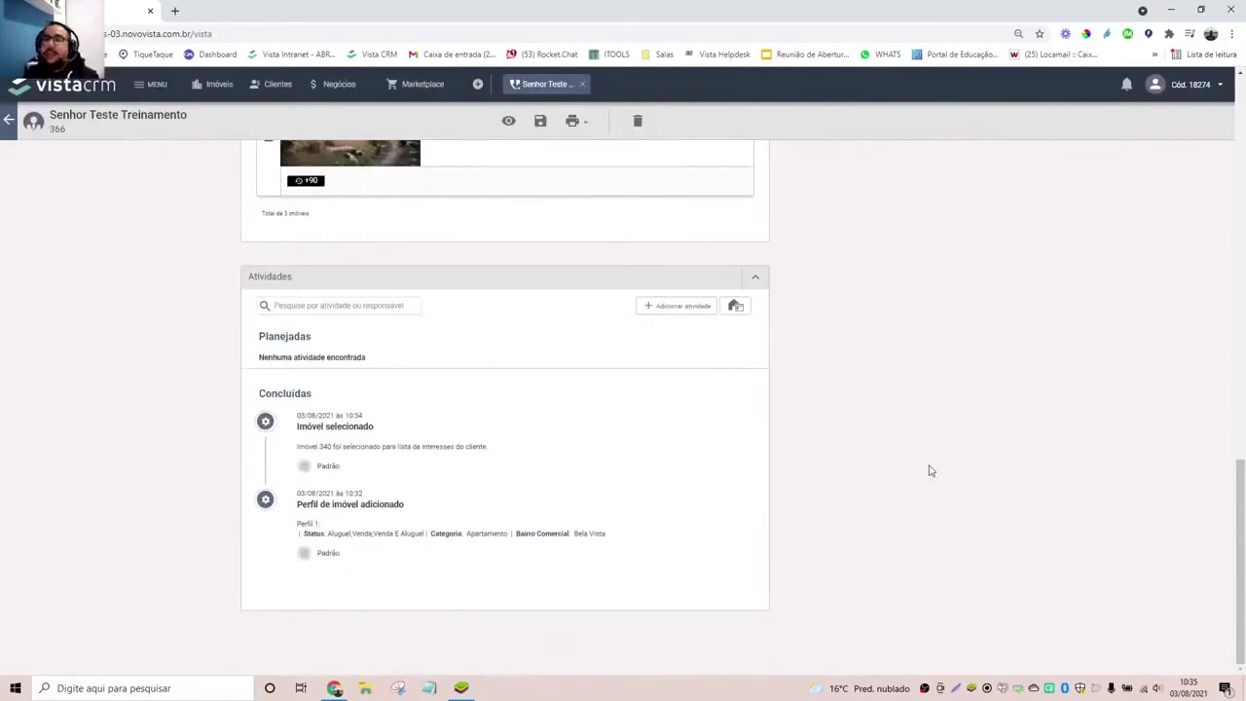
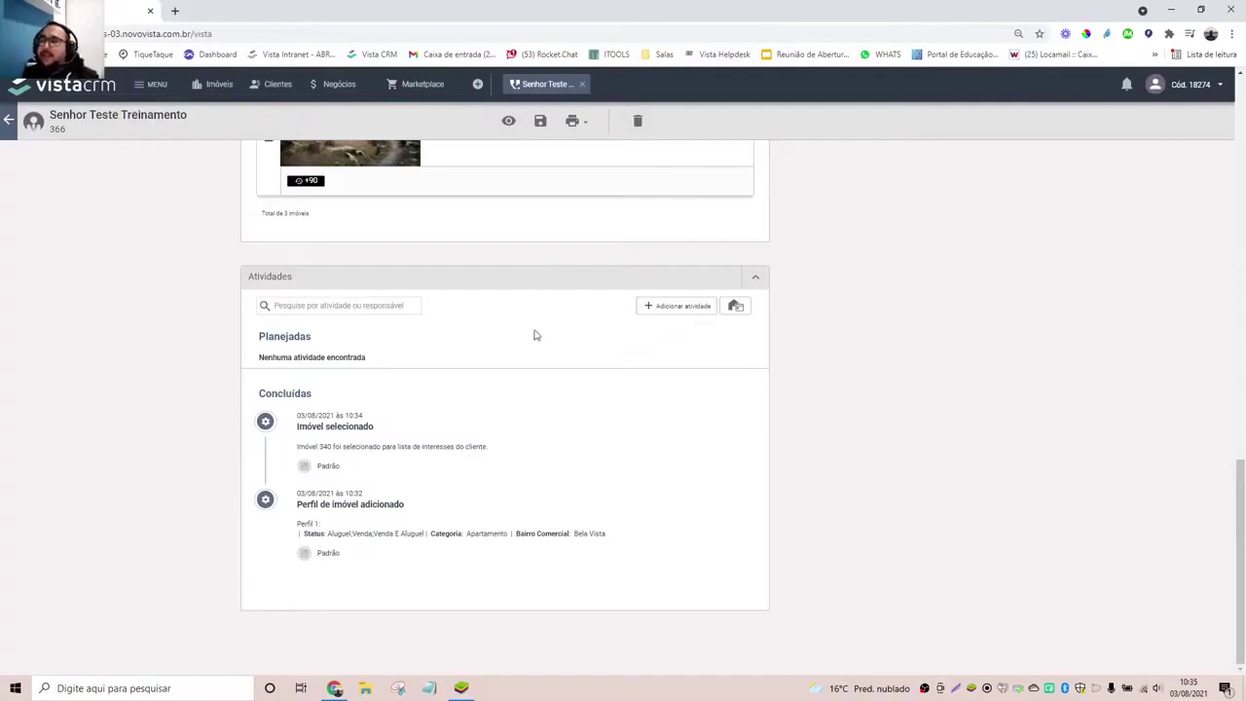
- Open the form for a new client activity and look over the available activity categories
click(669, 305)
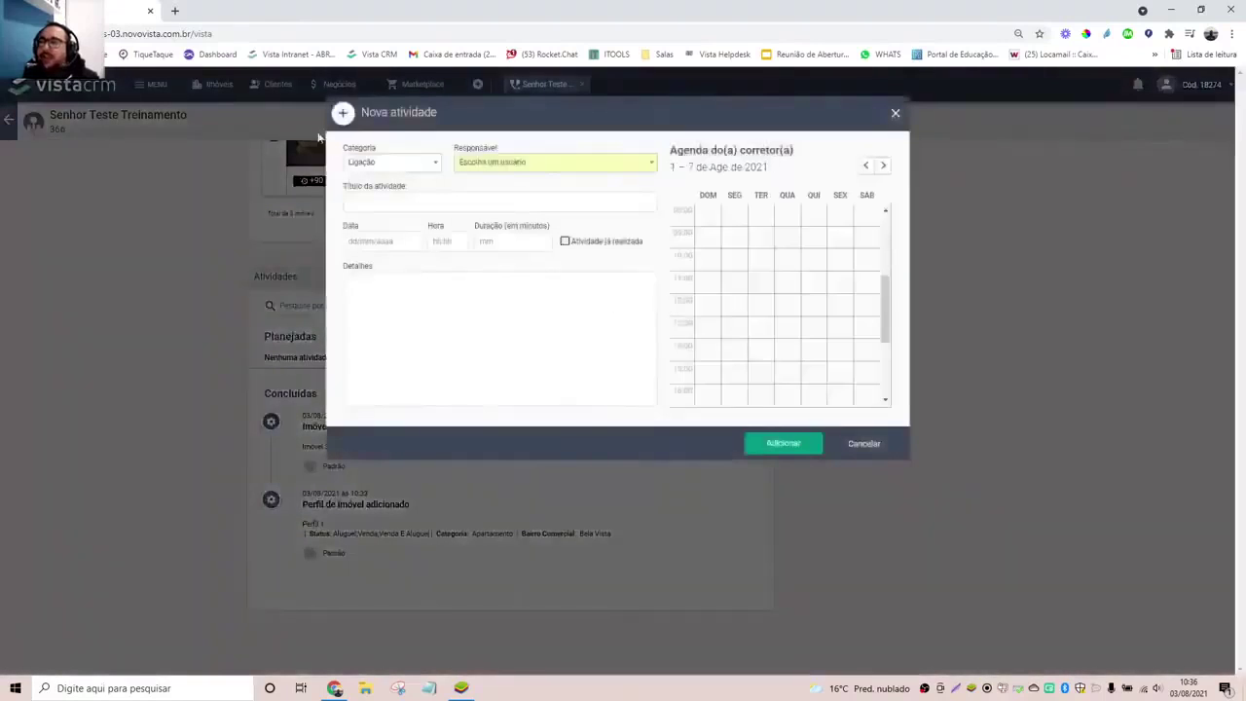
click(419, 172)
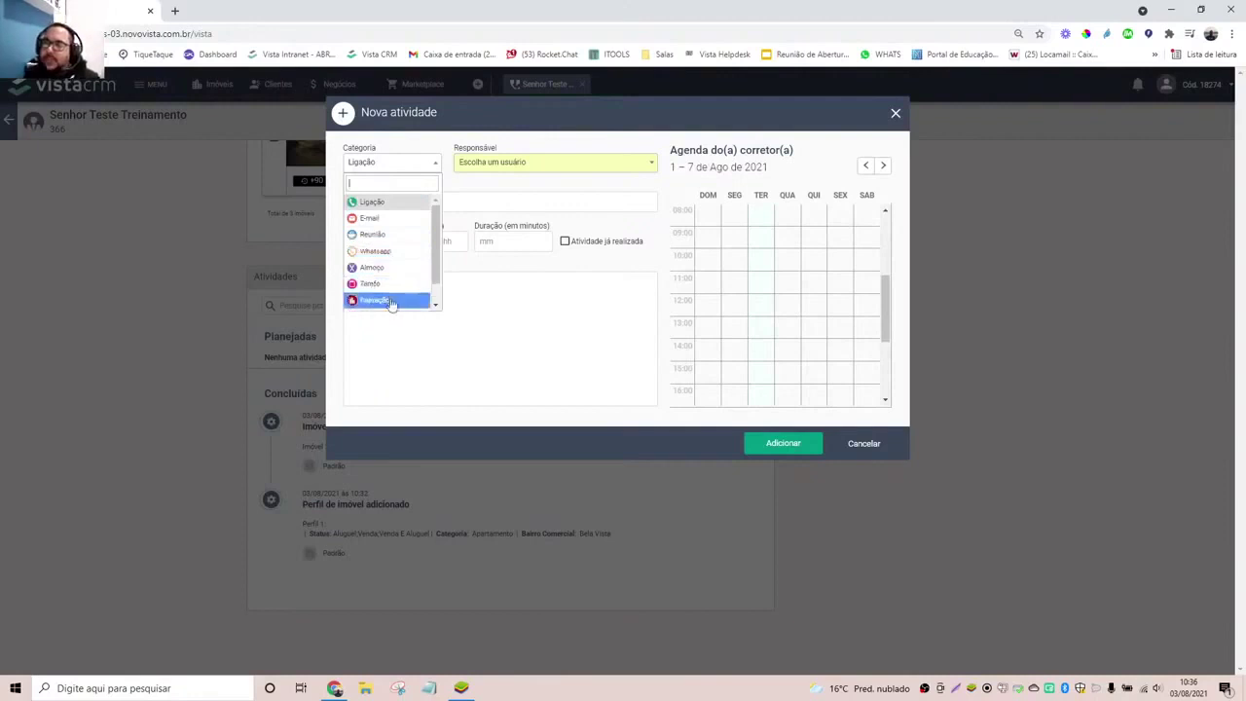
click(531, 203)
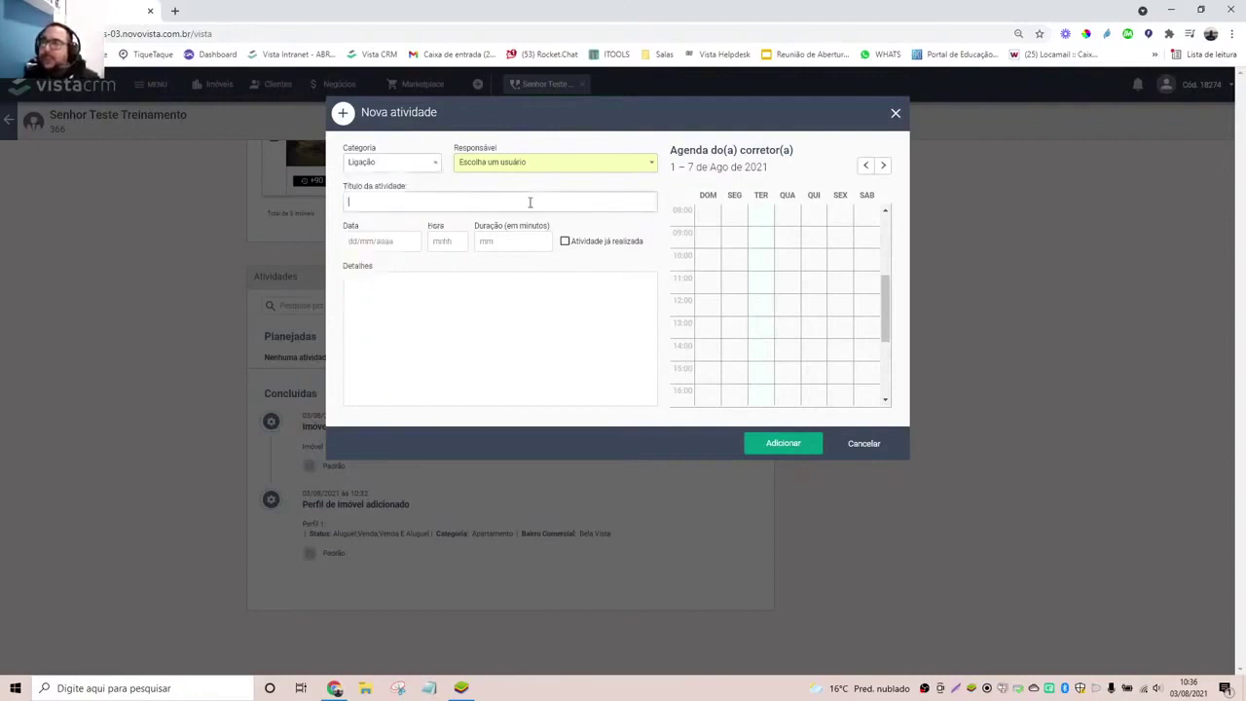
- Assign the new call activity to the test user as the responsible broker and title it "Conversa sobre apartamento"
click(649, 163)
scroll(516, 237, down, 5)
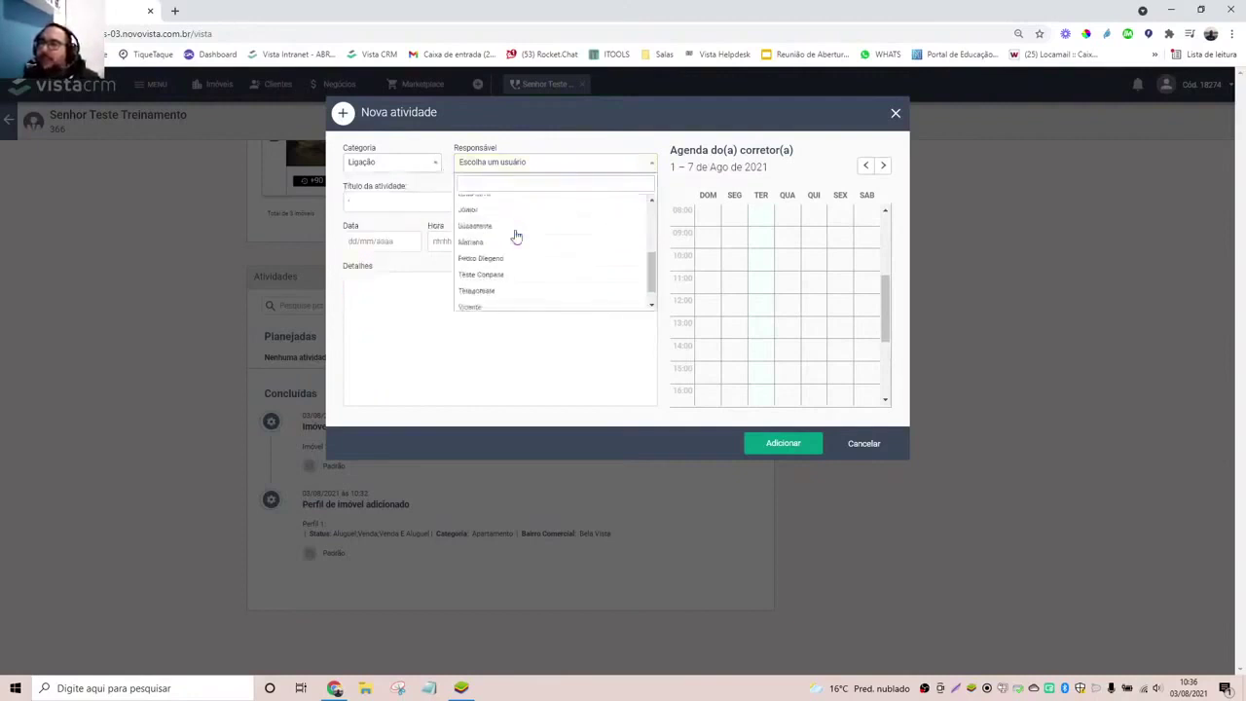
click(492, 270)
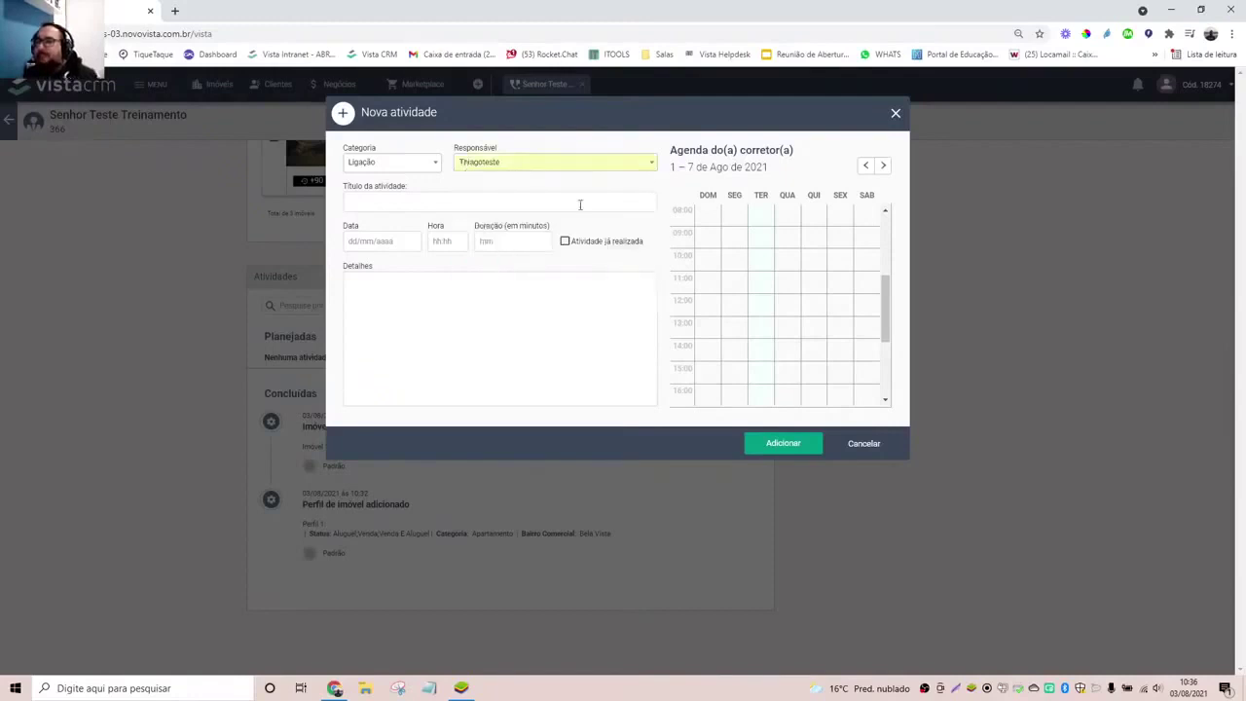
click(374, 201)
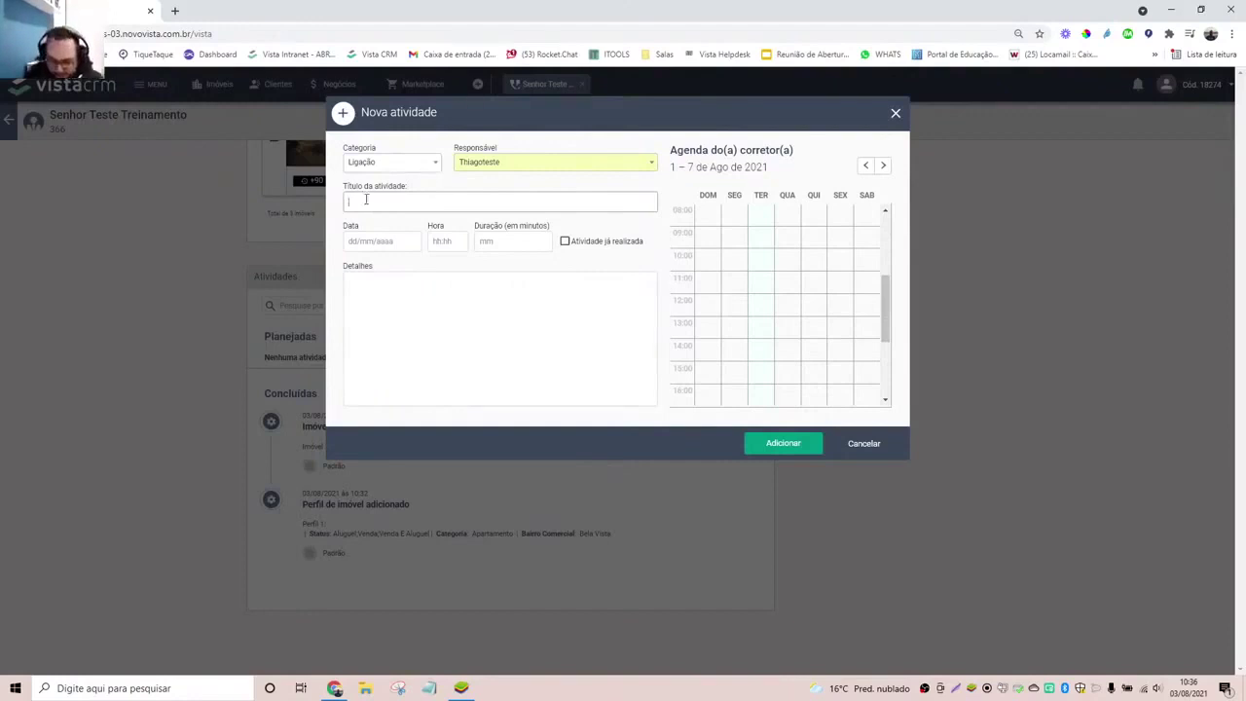
text(Comercial)
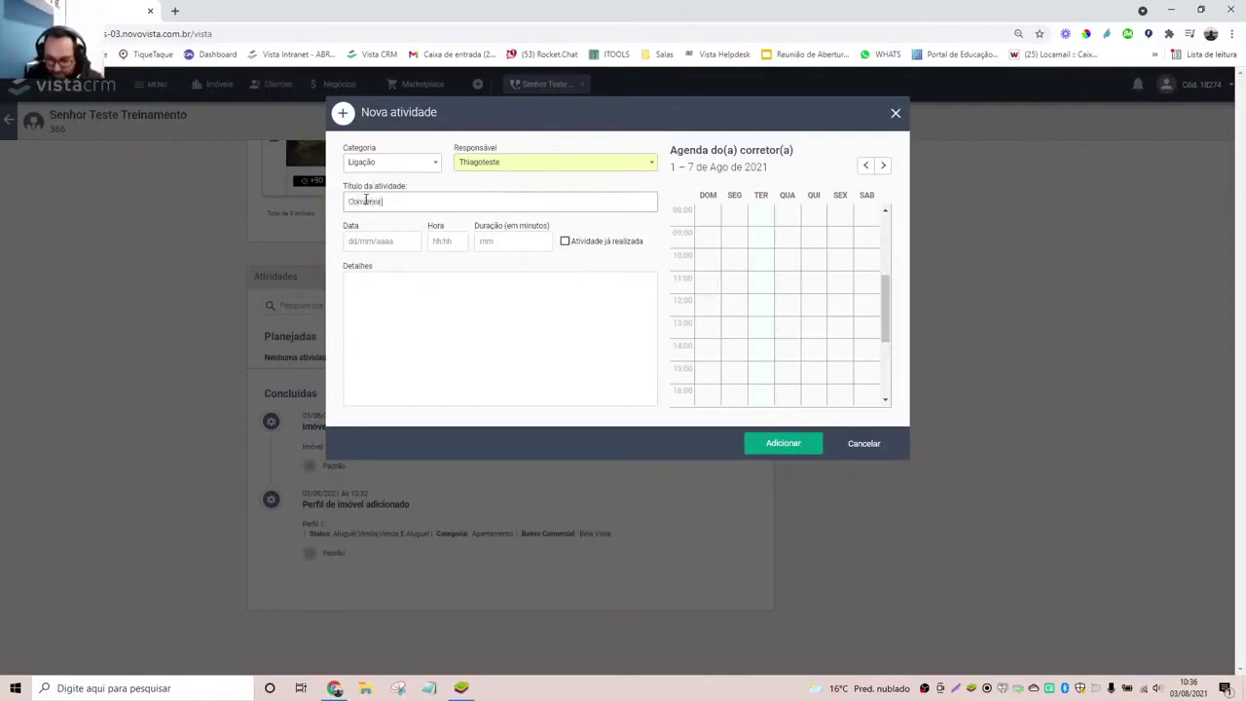
text( sobre alu)
text(rt)
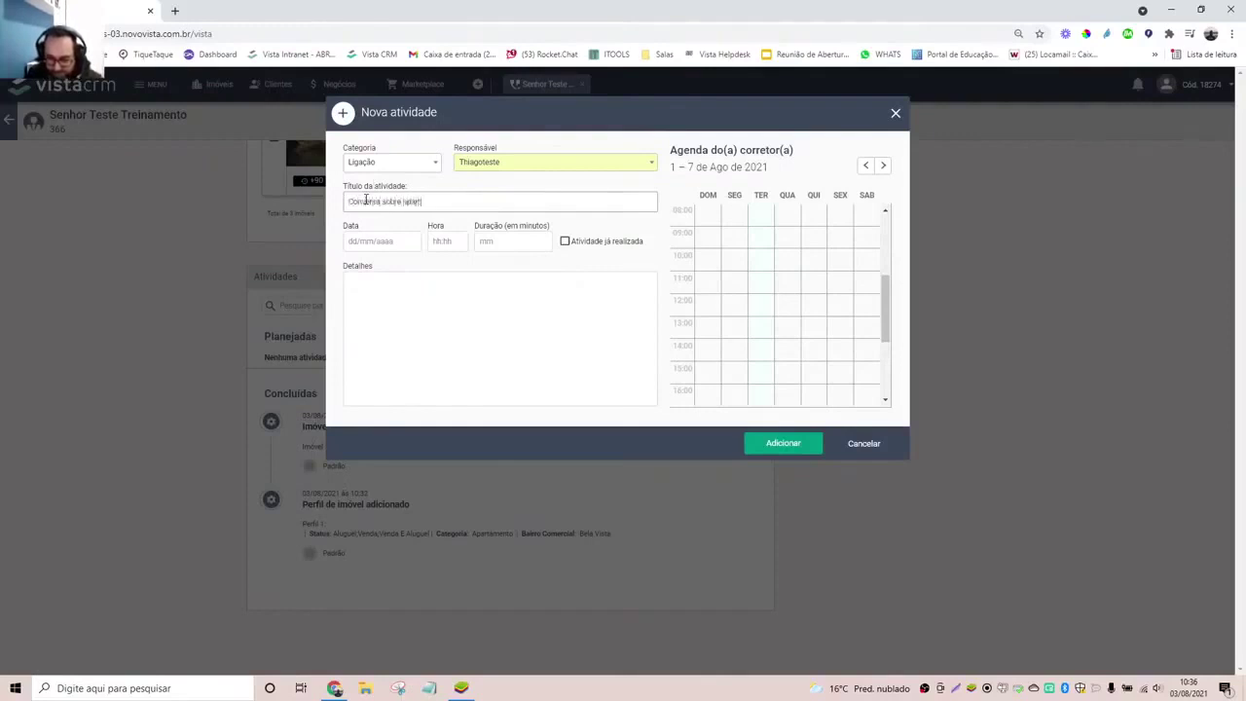
text(amento)
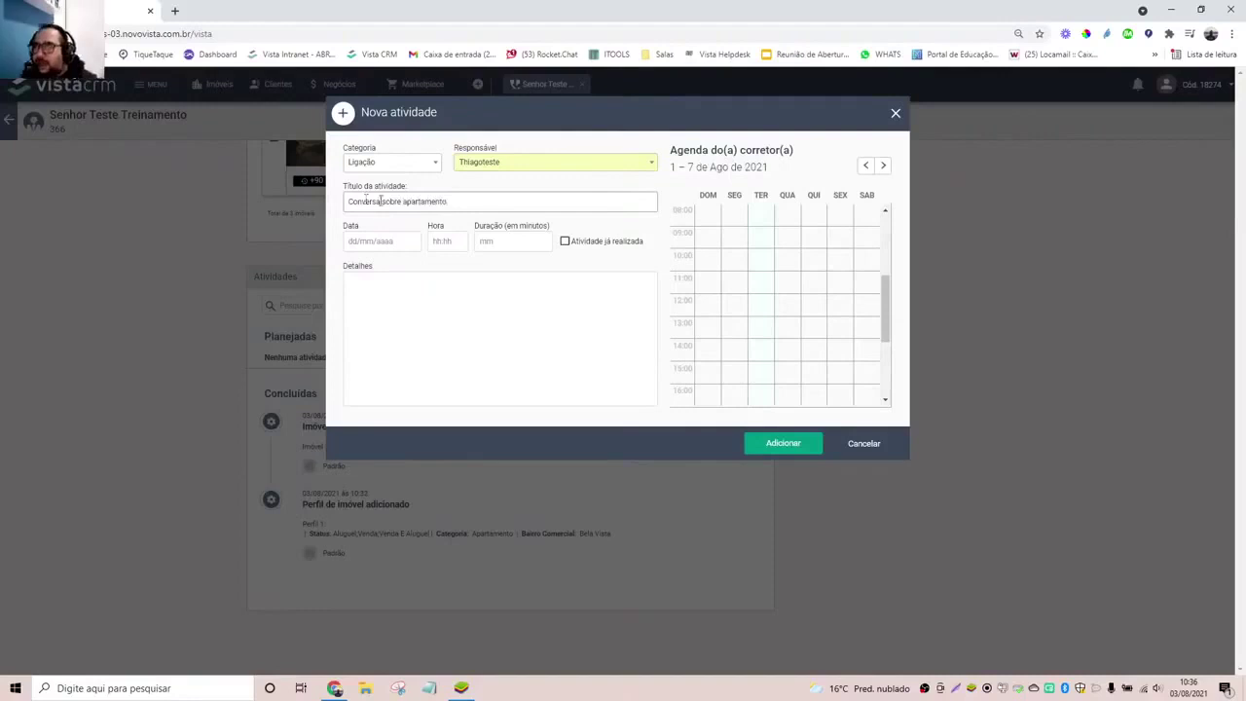
- Schedule the activity for 03/08/2021 at 10:30 with a duration of 15 minutes
click(393, 243)
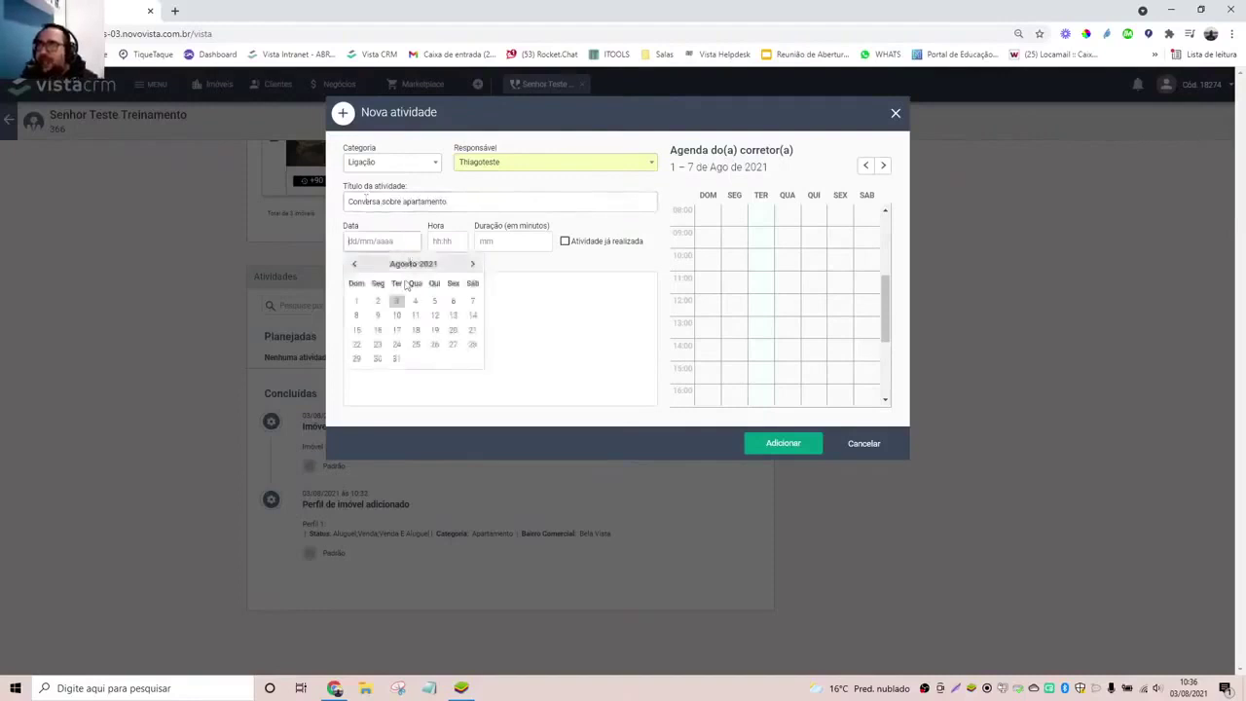
click(397, 301)
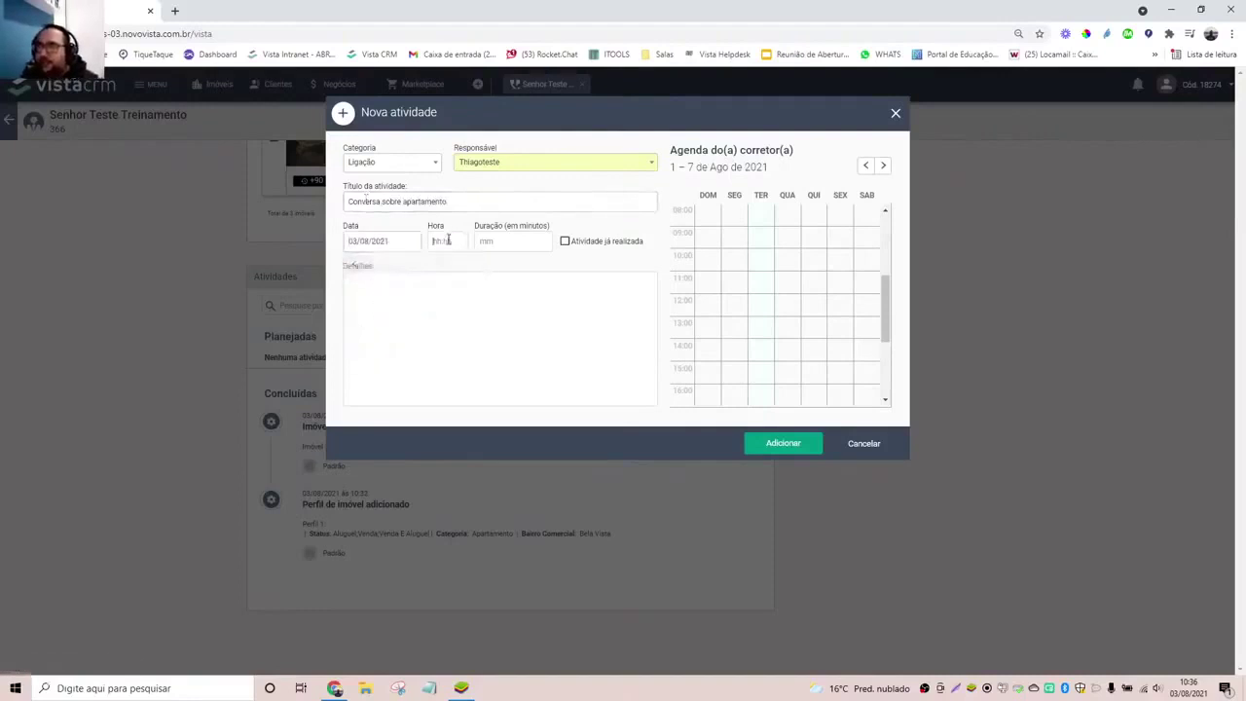
click(463, 242)
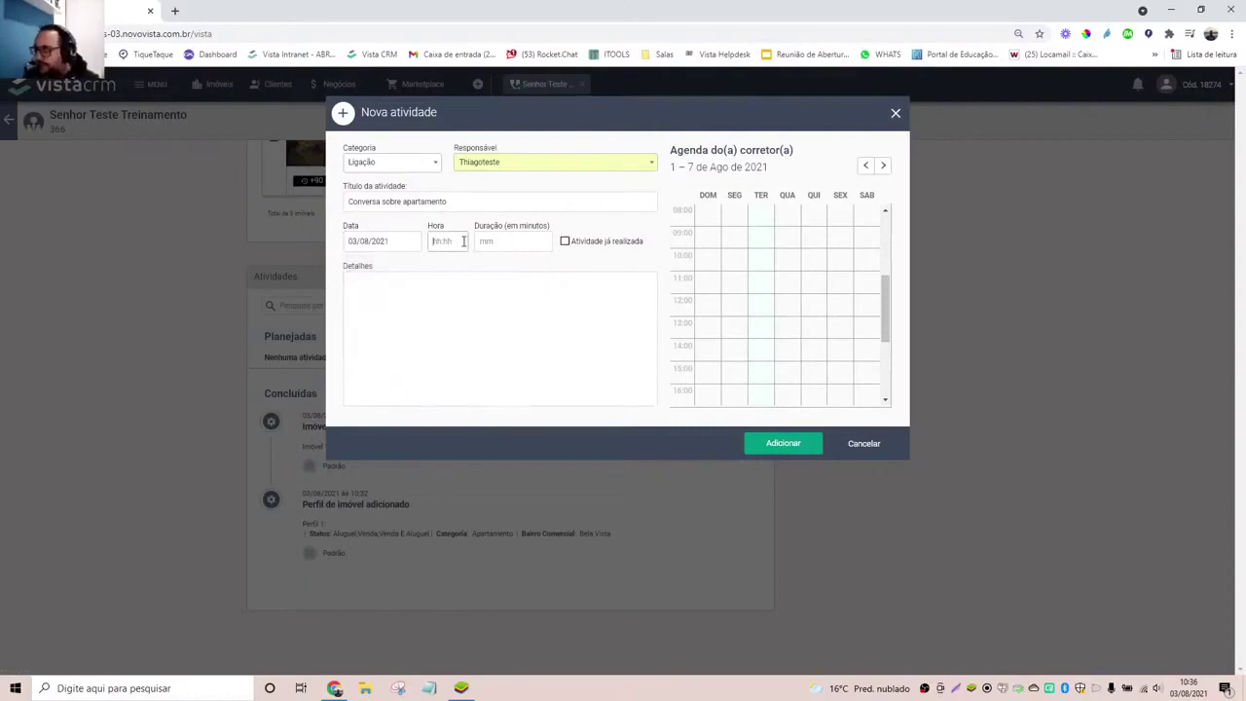
text(1023)
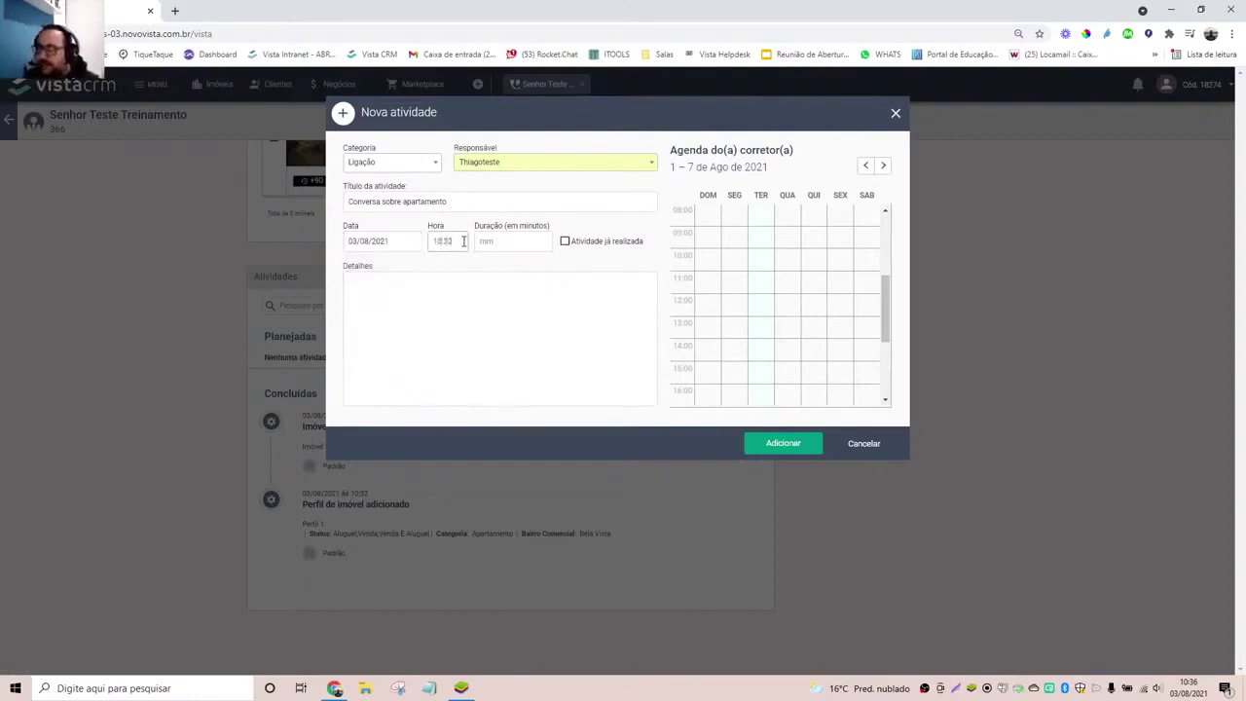
click(512, 244)
text(15)
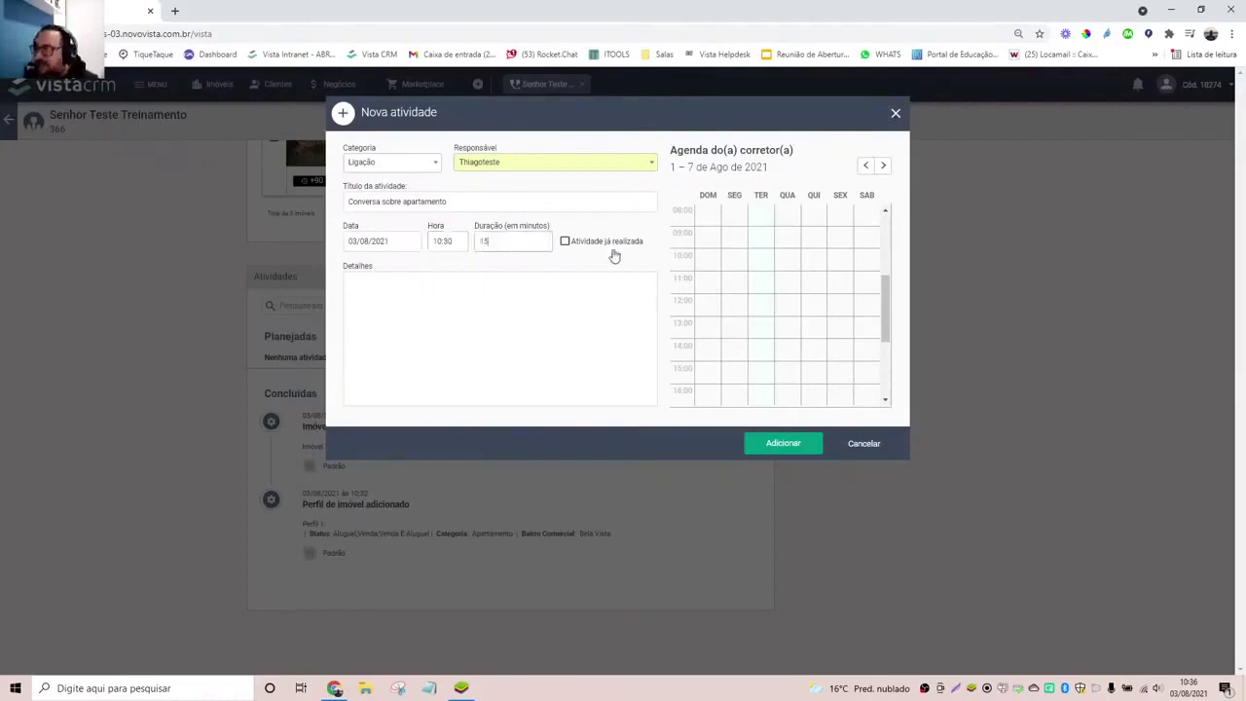
- Enter "Conversei com cliente sobre apartamento" as the activity's details
click(593, 301)
text(Conversa)
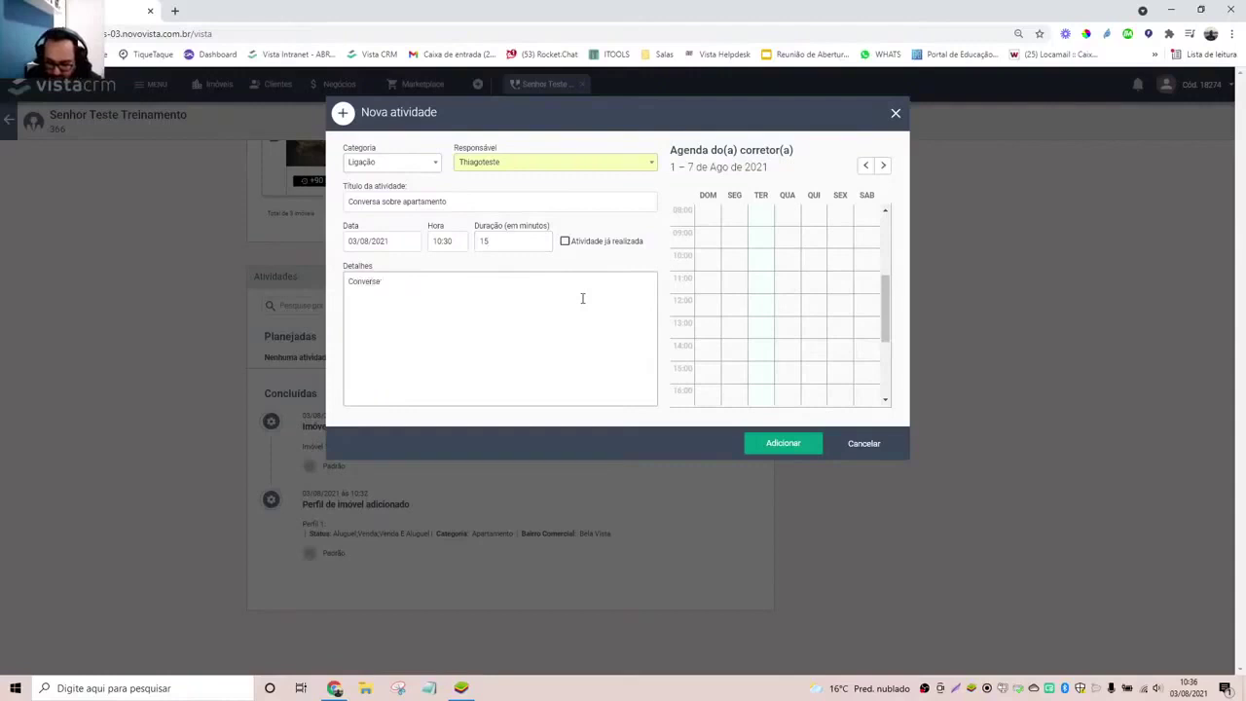
text( com o cliente sobre o imovel)
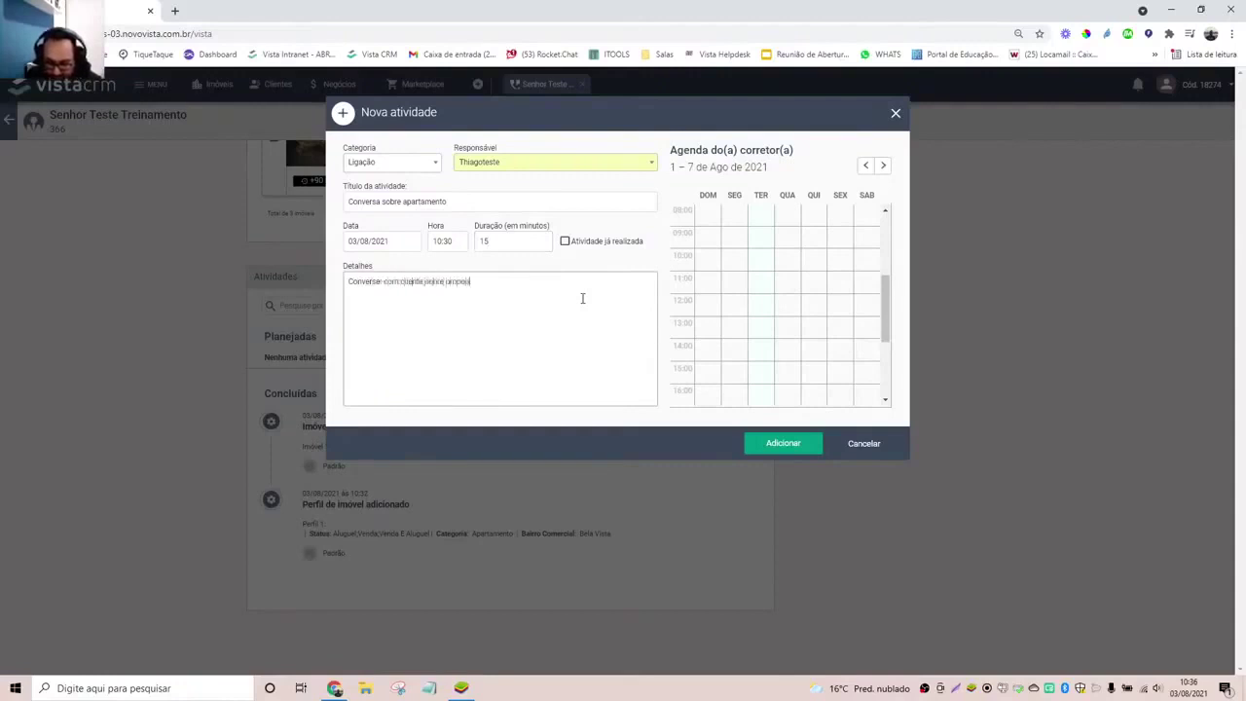
key(BackSpace)
key(BackSpace)
key(BackSpace)
key(BackSpace)
text(a)
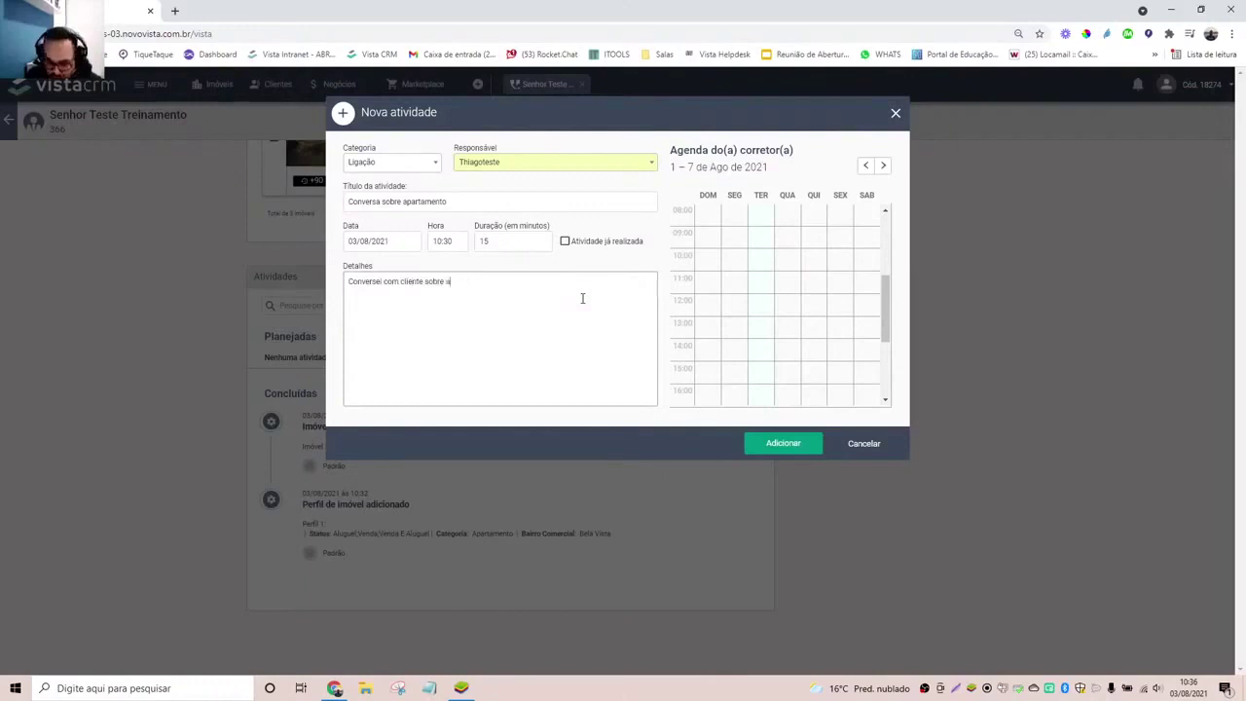
text(partamento)
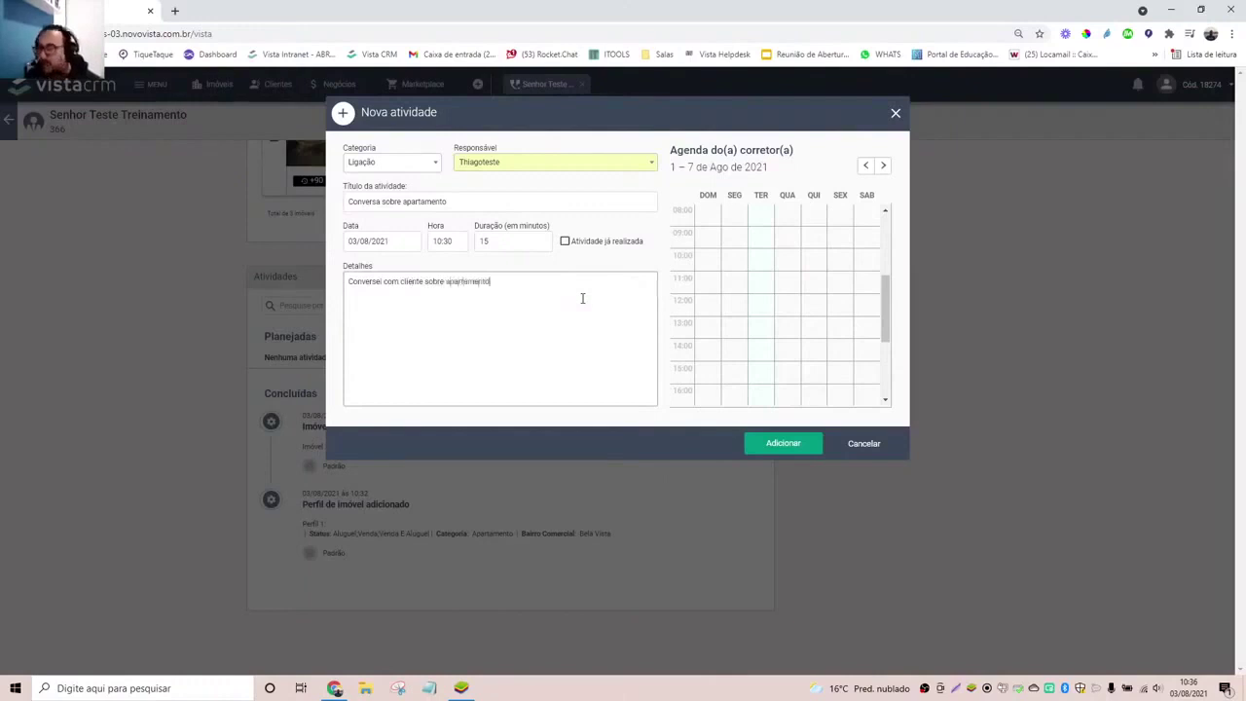
click(567, 247)
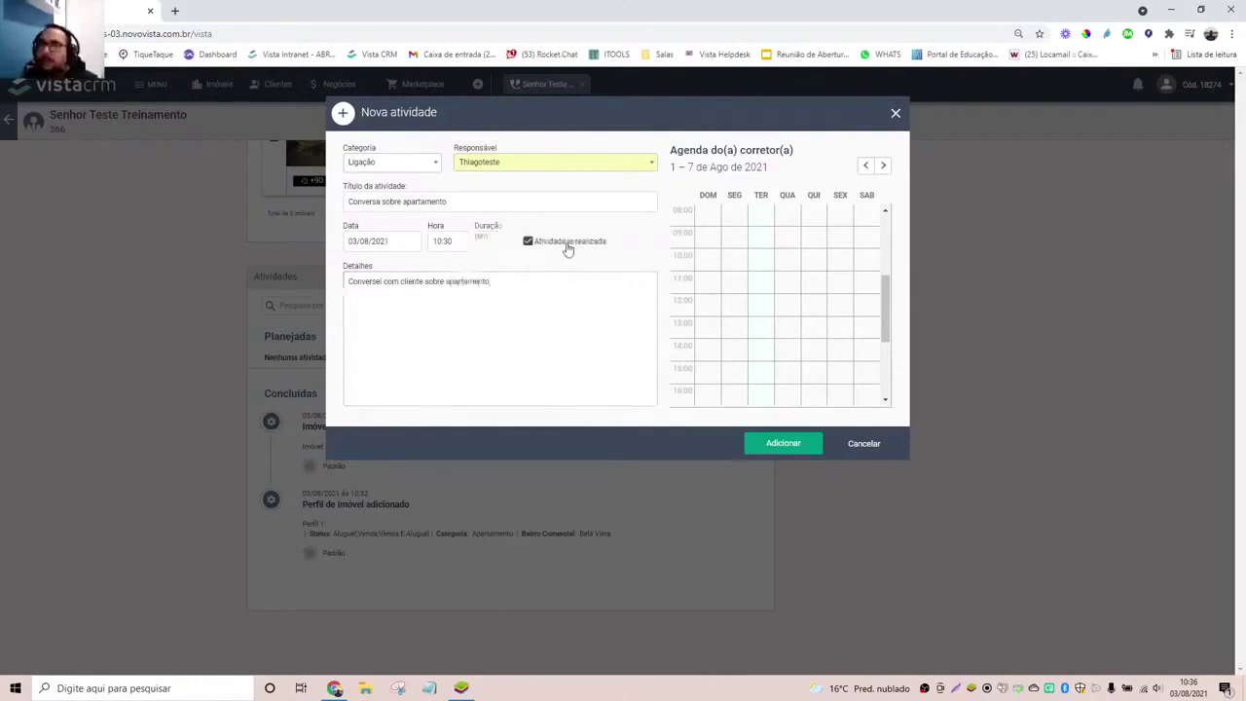
click(487, 243)
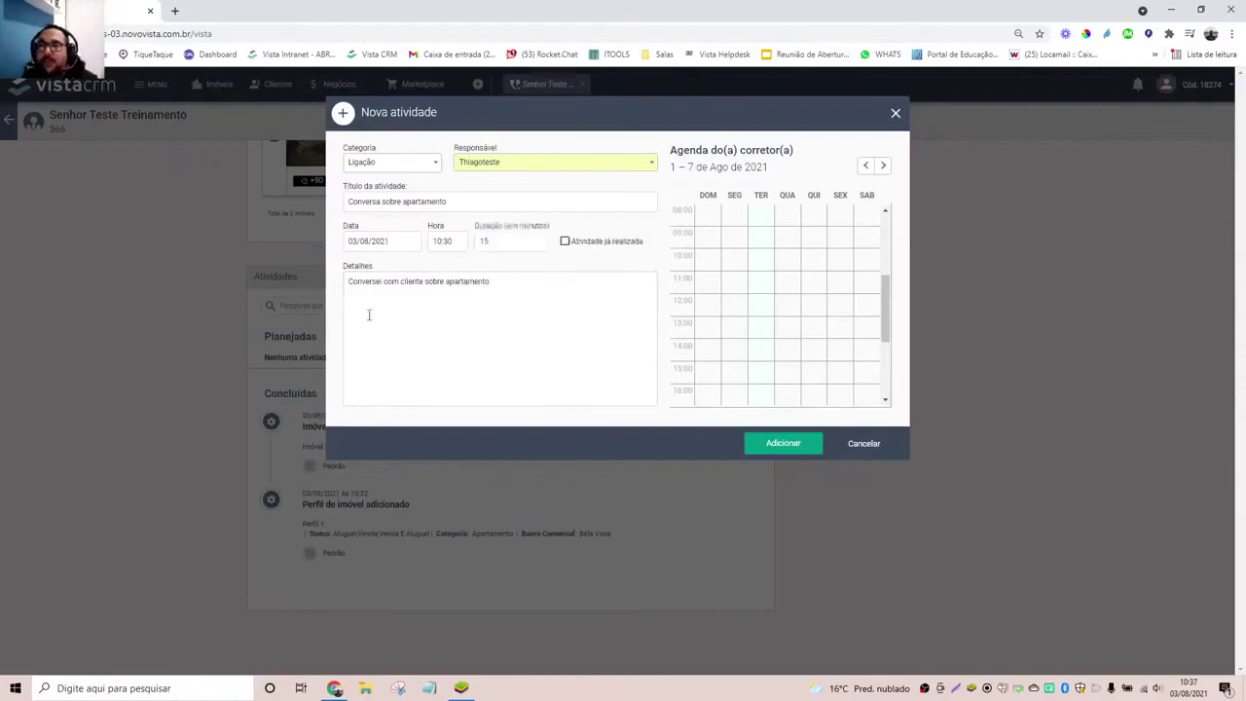
click(365, 241)
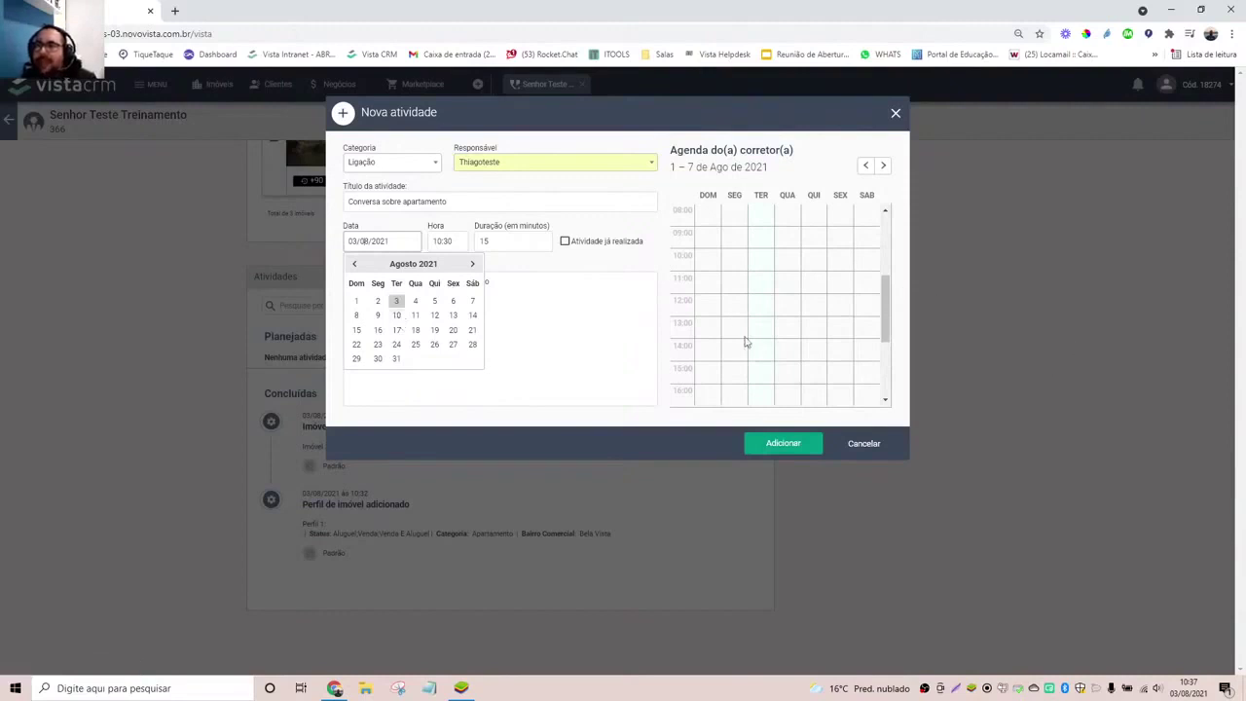
click(590, 360)
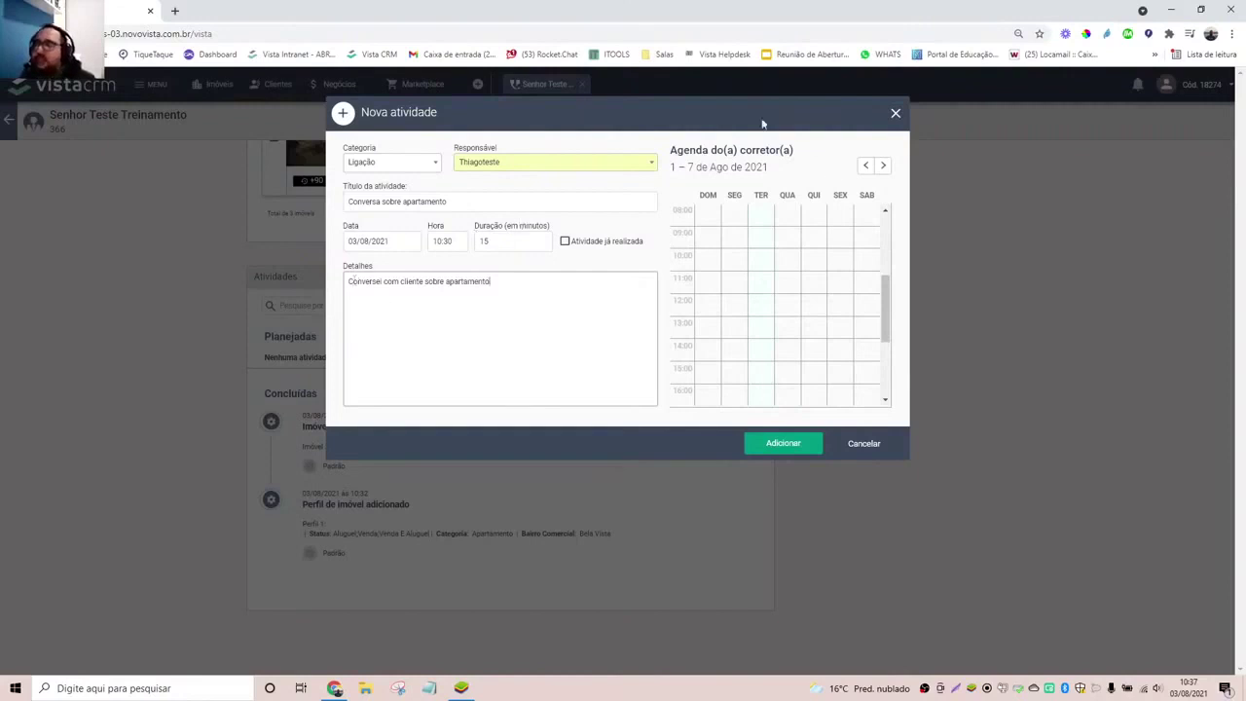
- Mark the activity as already carried out and add it to the client's activities
click(570, 251)
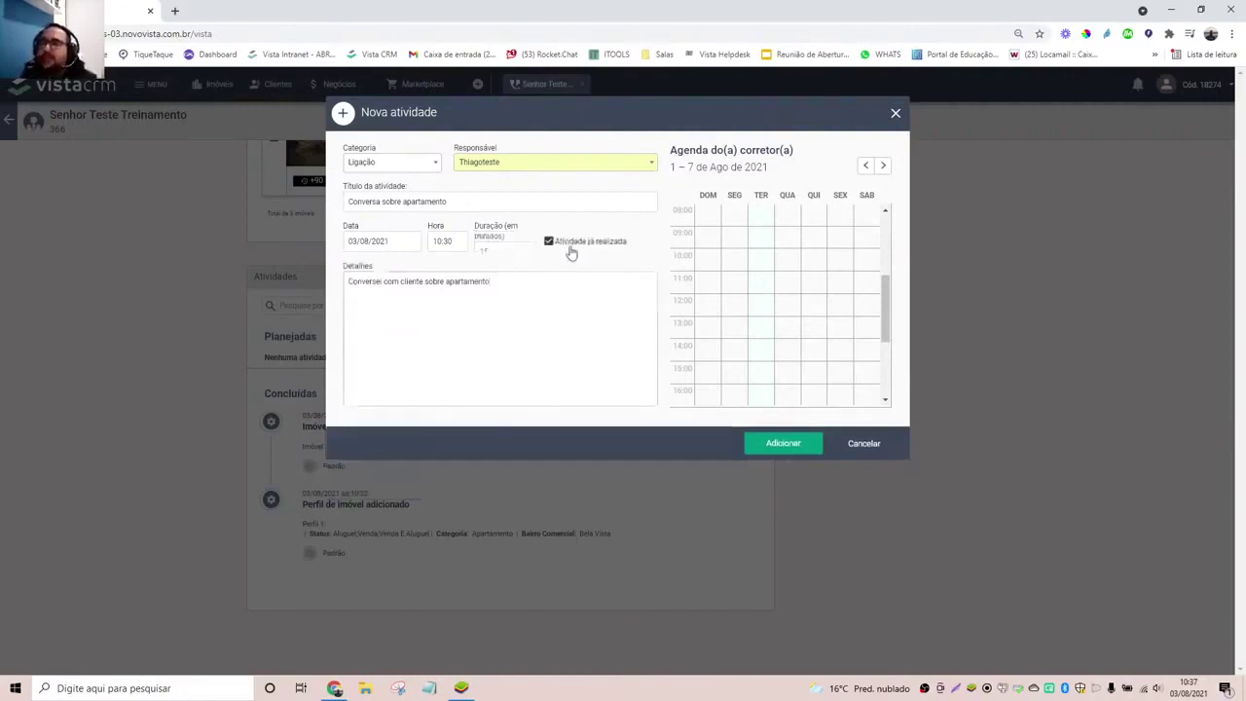
click(756, 440)
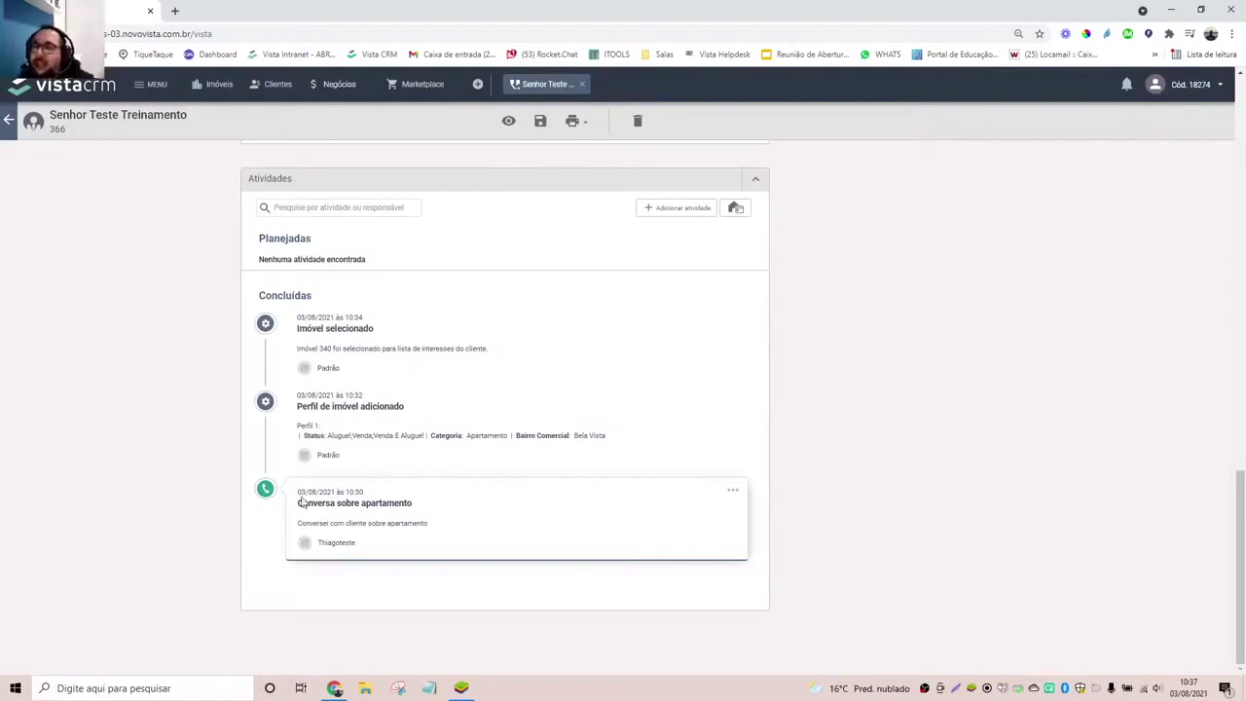
scroll(487, 462, up, 3)
scroll(487, 462, down, 3)
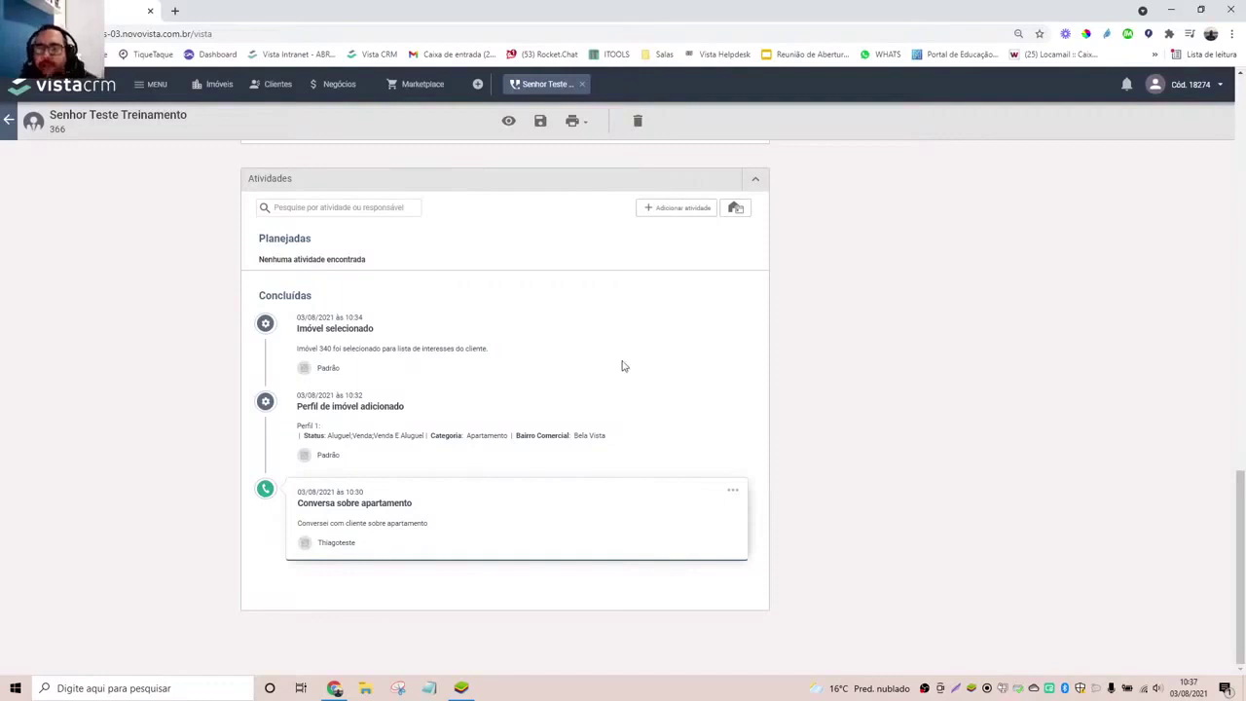
- Enter a purchase intention range of 535000 - 700000 in the client's interest profile and discard the edit
scroll(573, 399, up, 3)
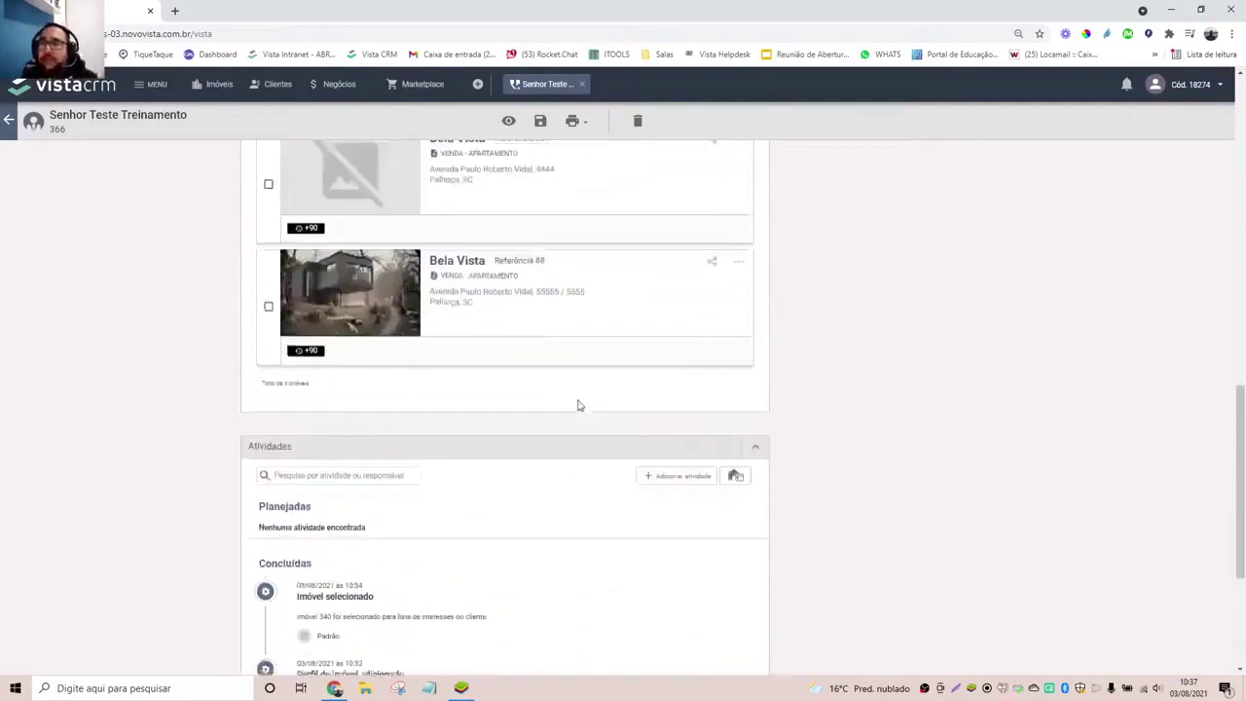
scroll(580, 407, up, 4)
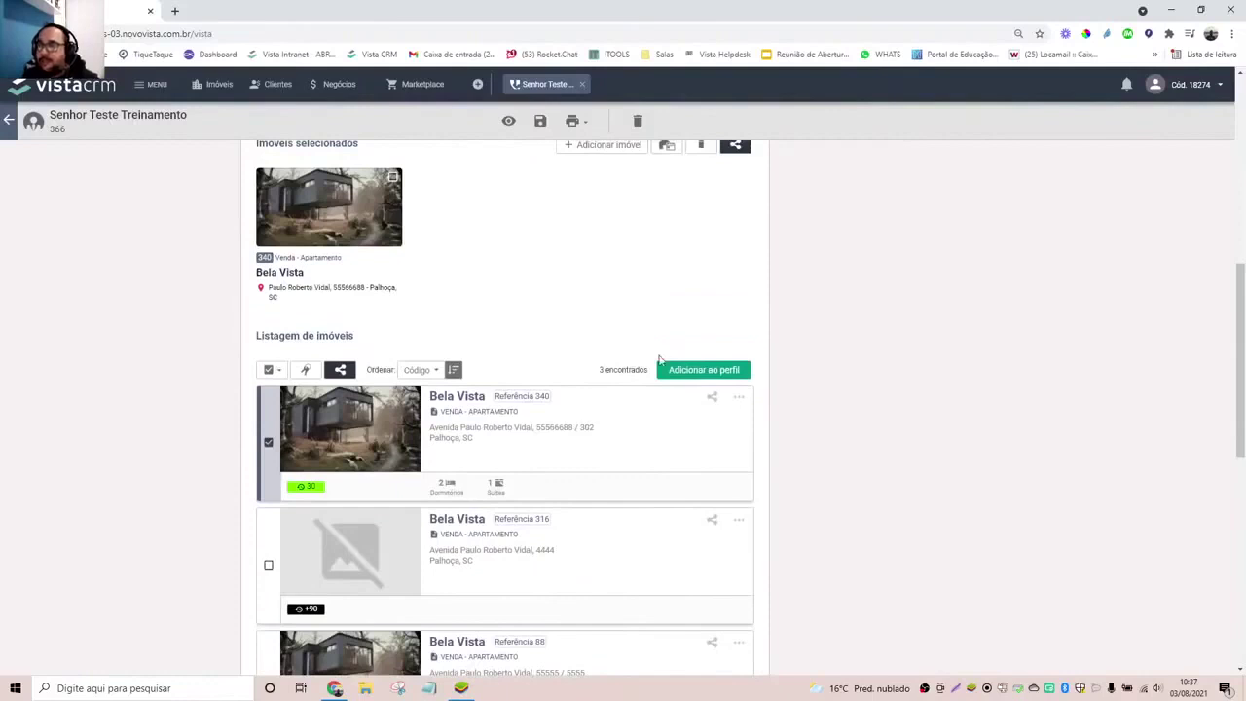
scroll(659, 360, up, 2)
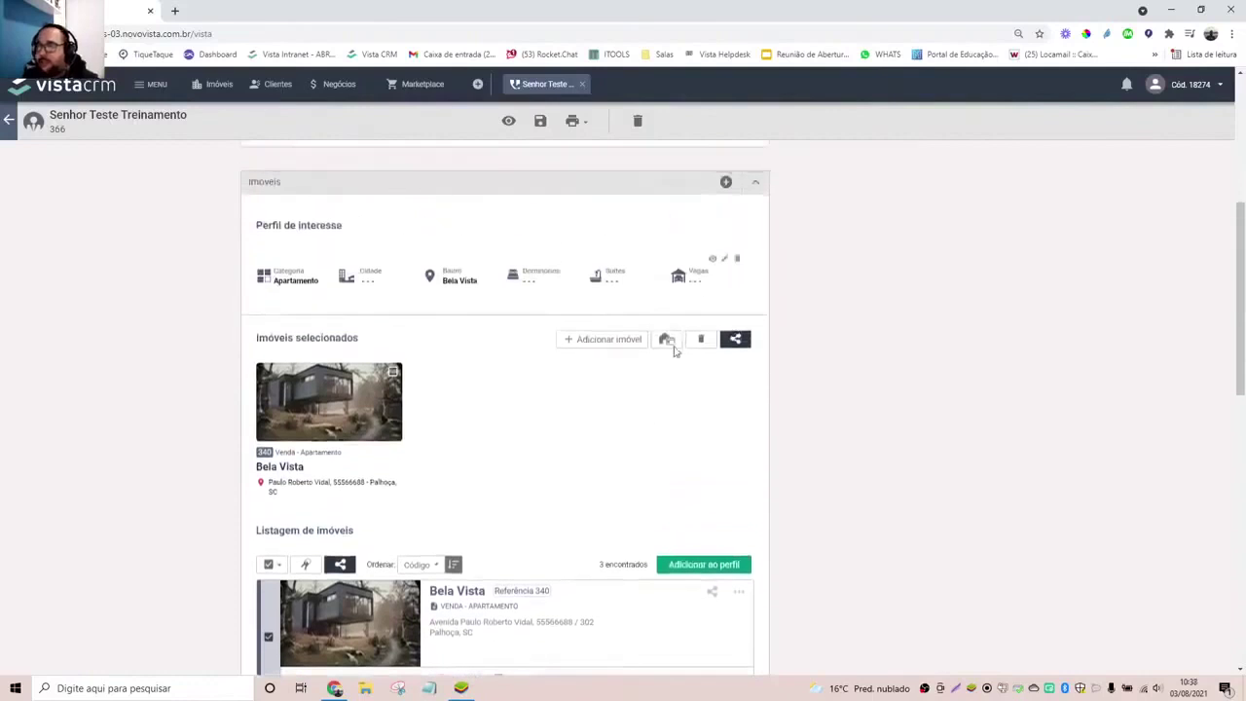
click(731, 259)
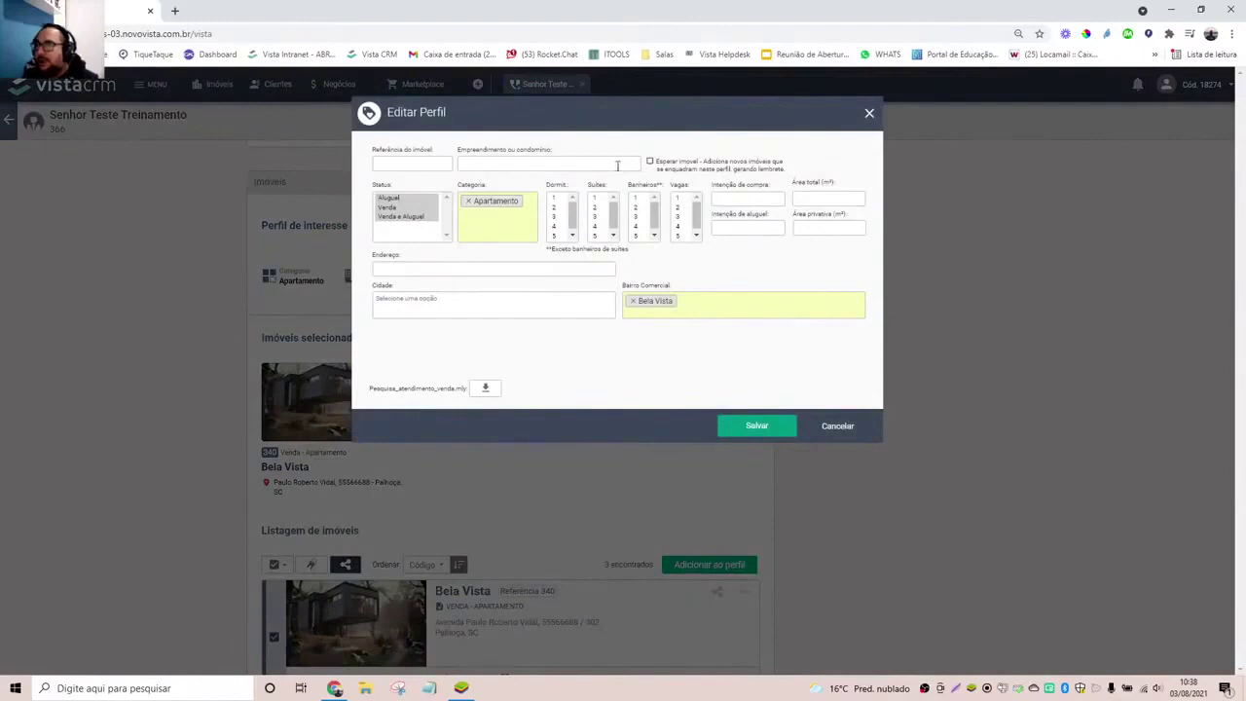
click(756, 198)
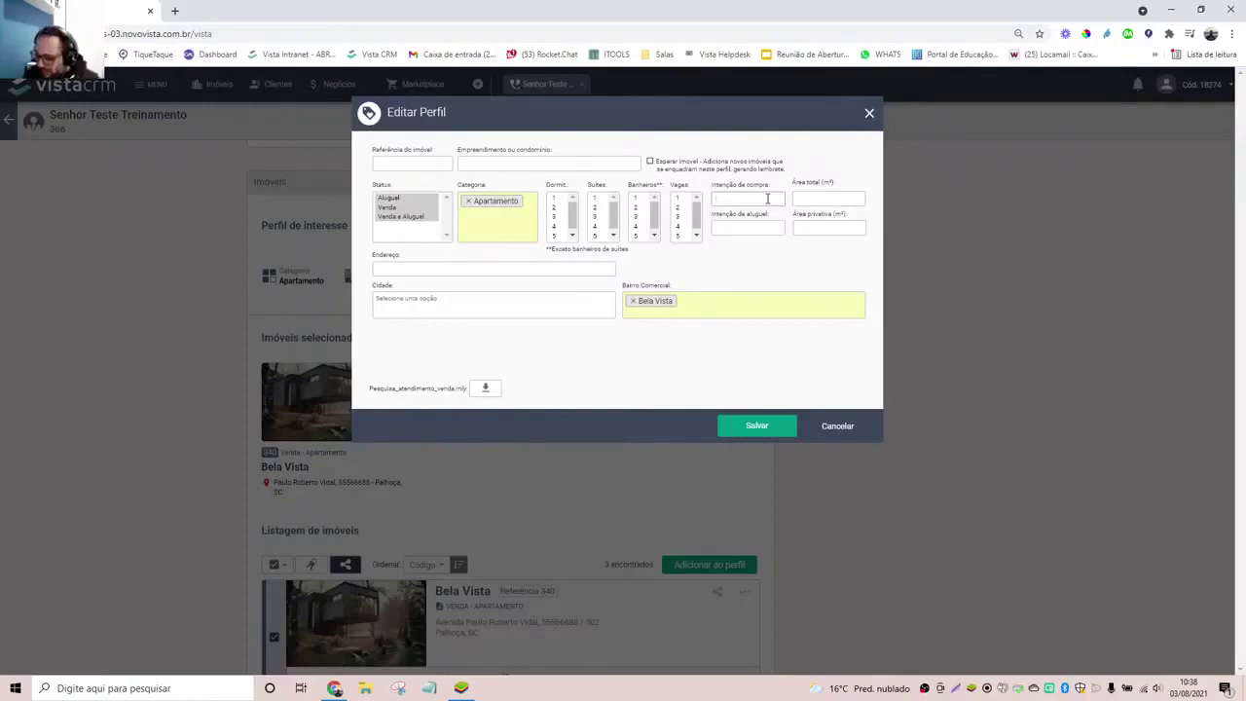
text(15)
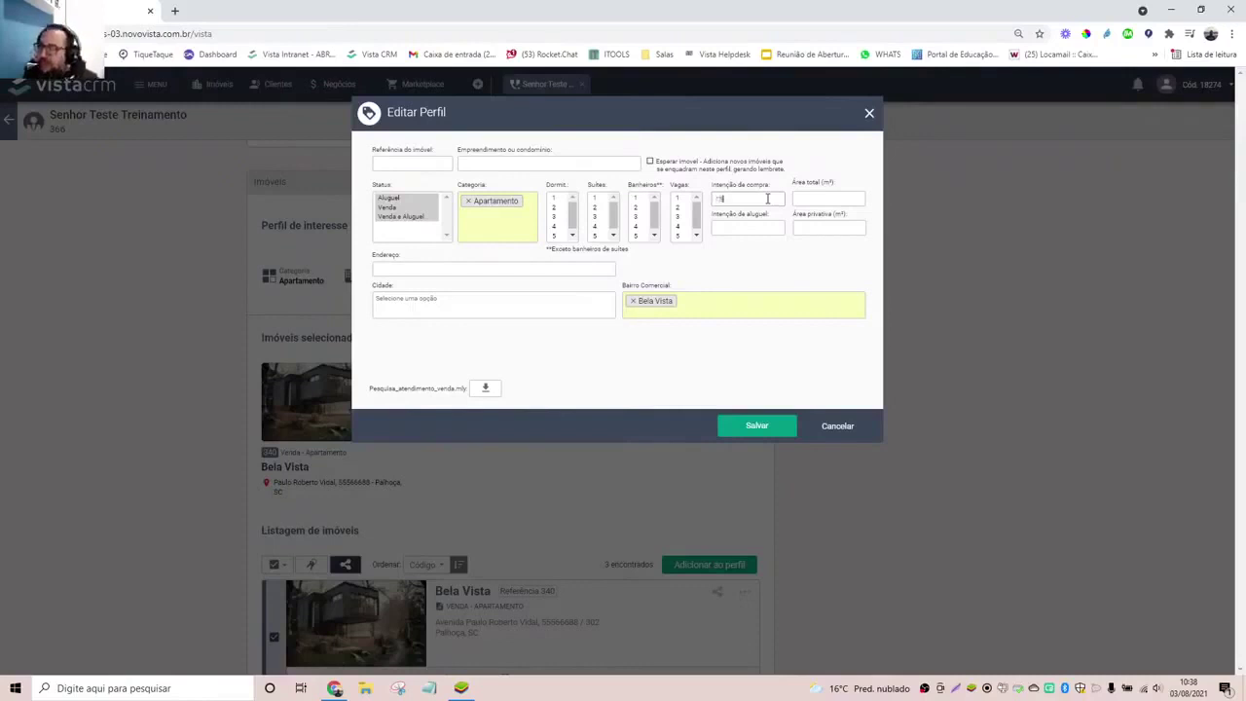
key(BackSpace)
key(BackSpace)
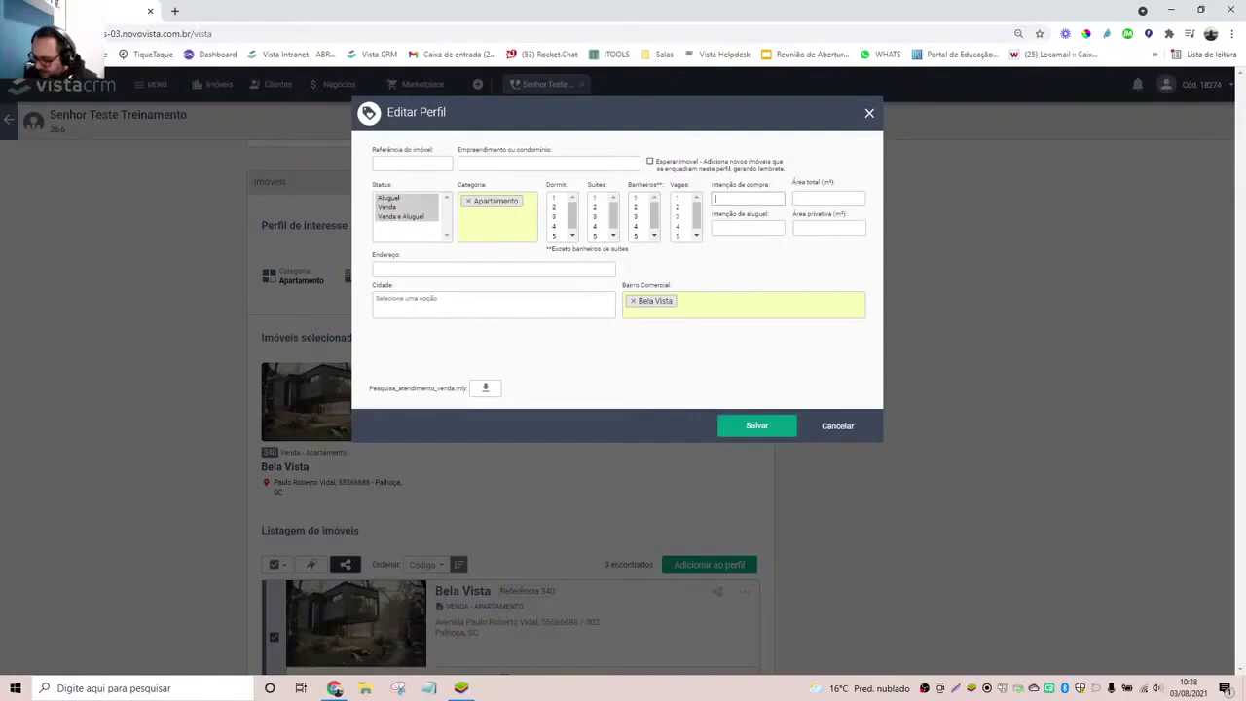
text(500000)
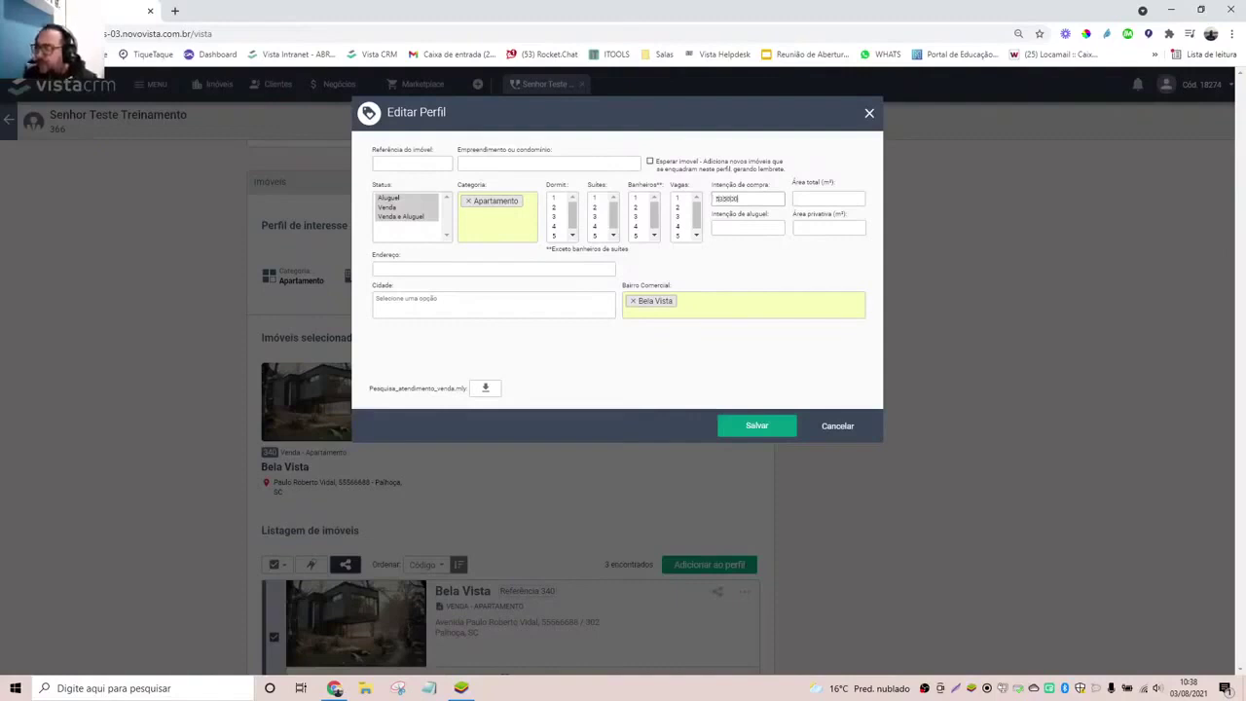
text(0)
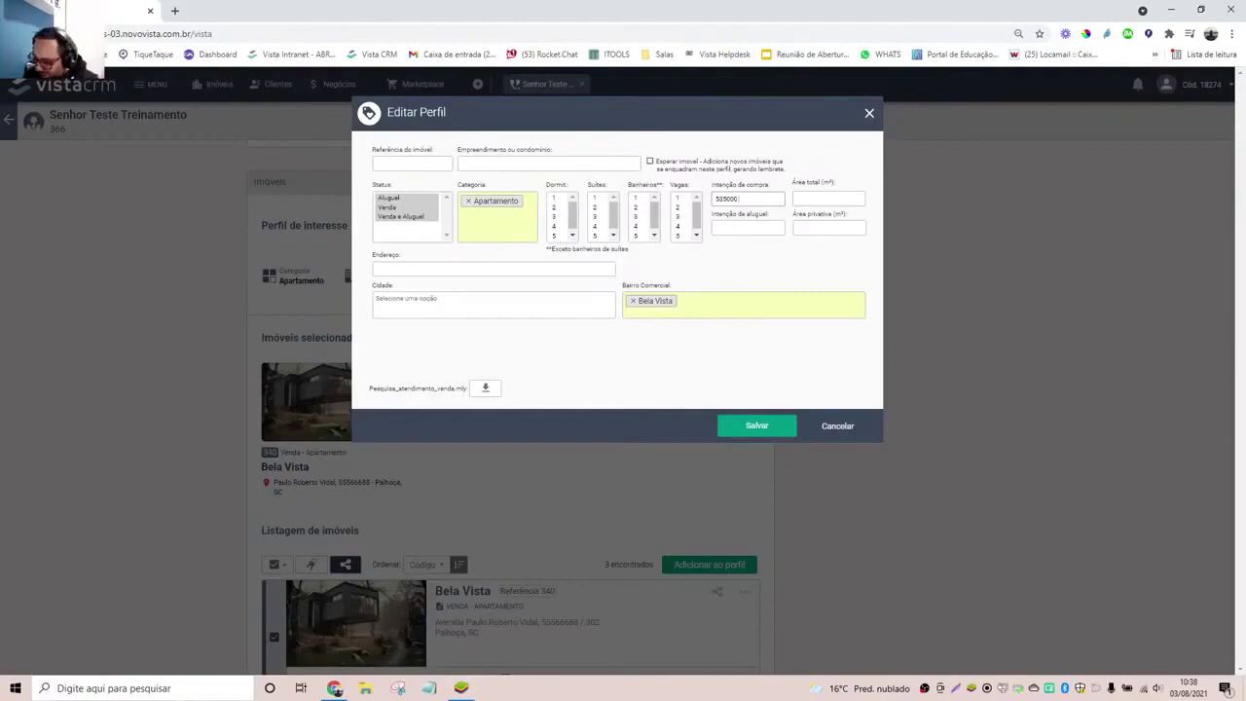
text( 700000)
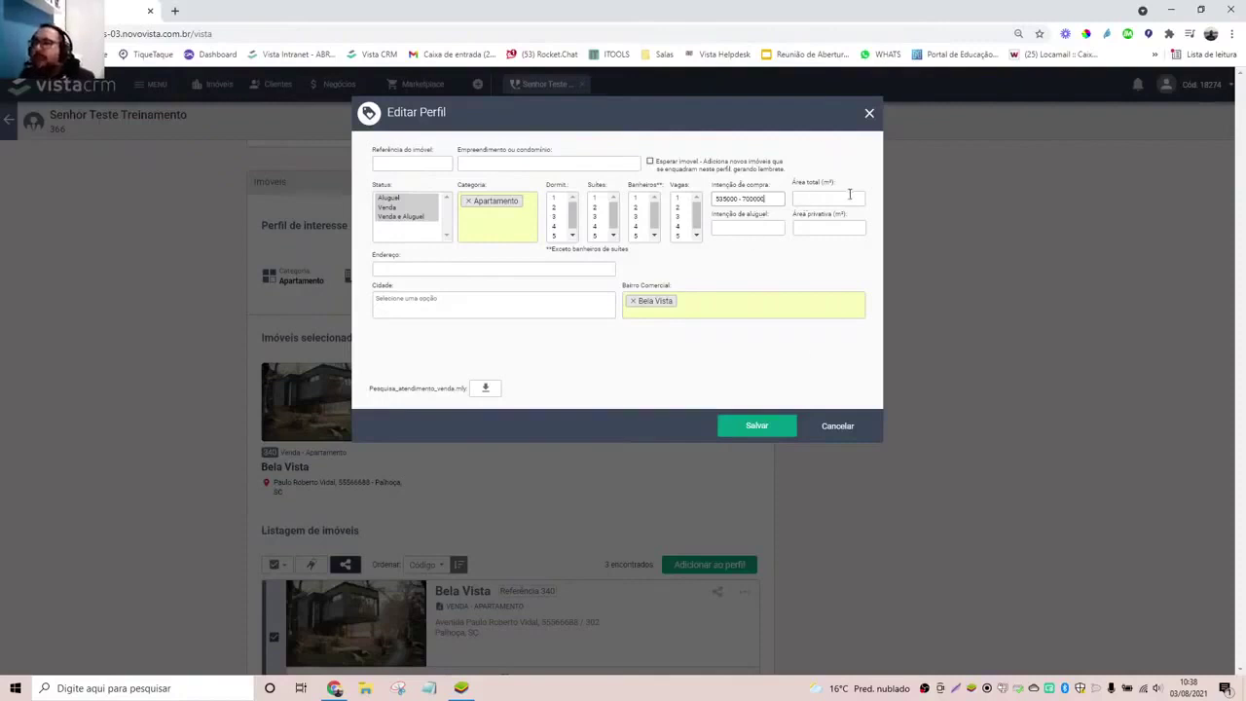
click(870, 115)
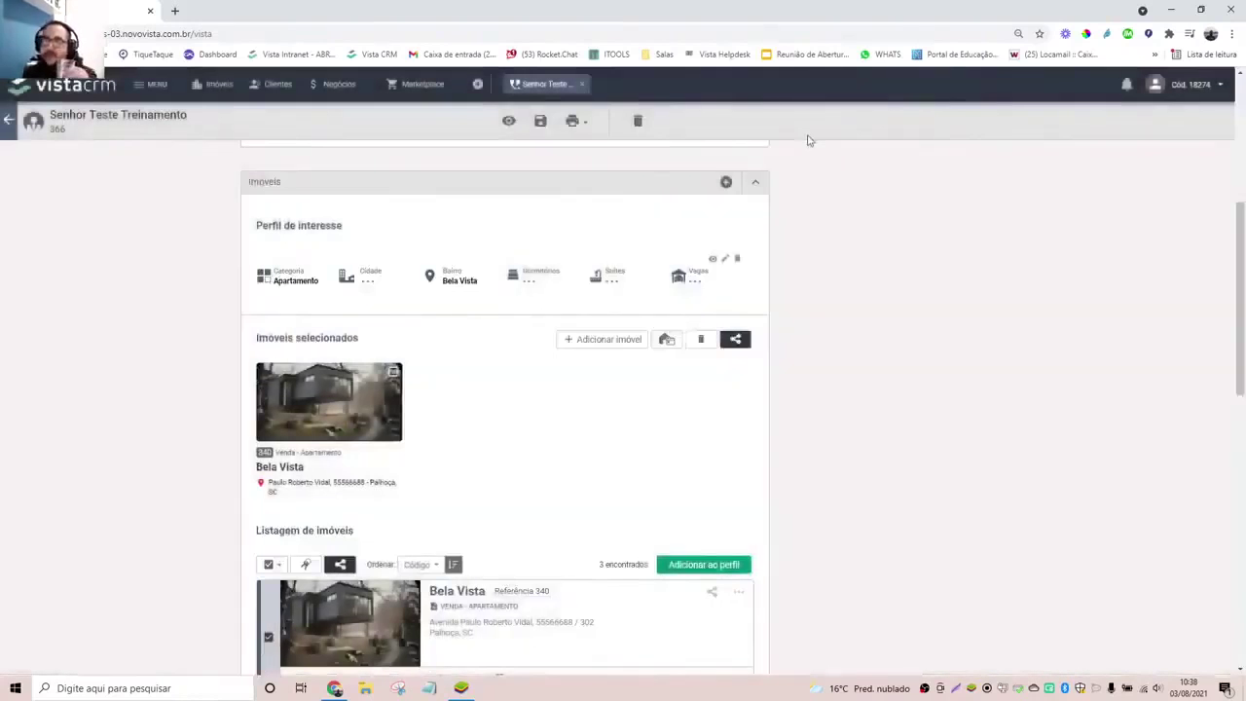
scroll(807, 142, up, 4)
scroll(808, 140, down, 8)
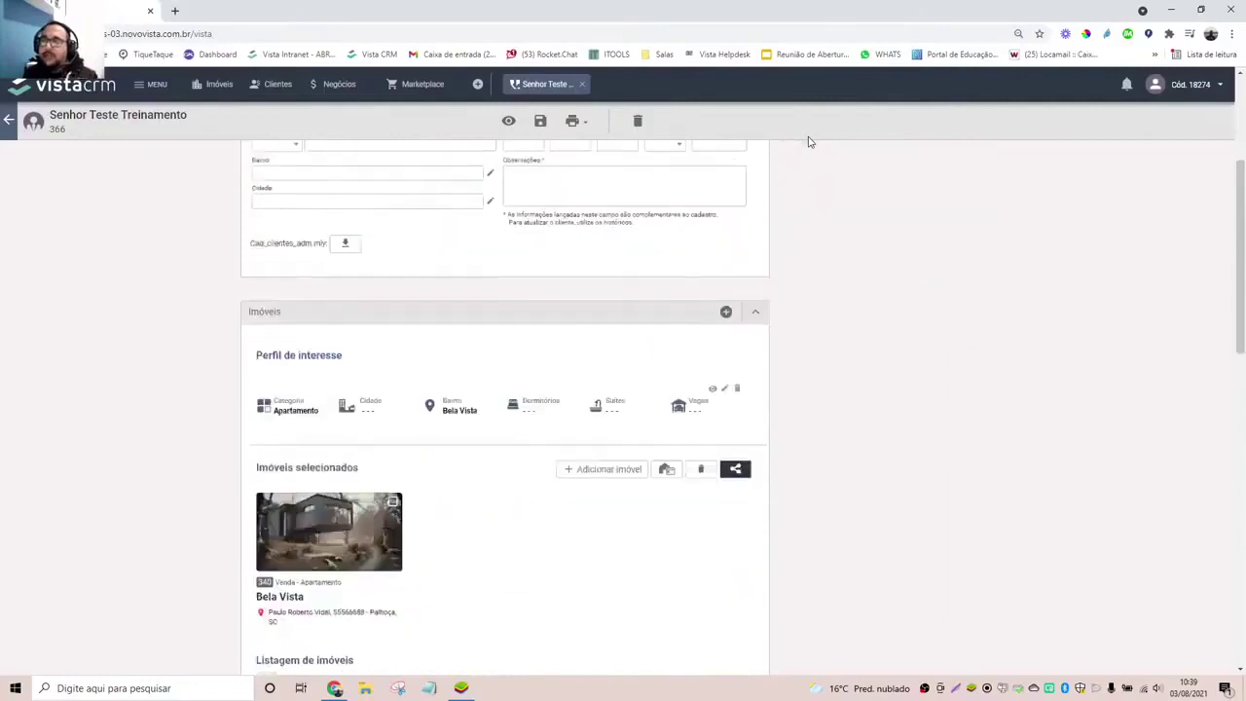
scroll(487, 398, up, 3)
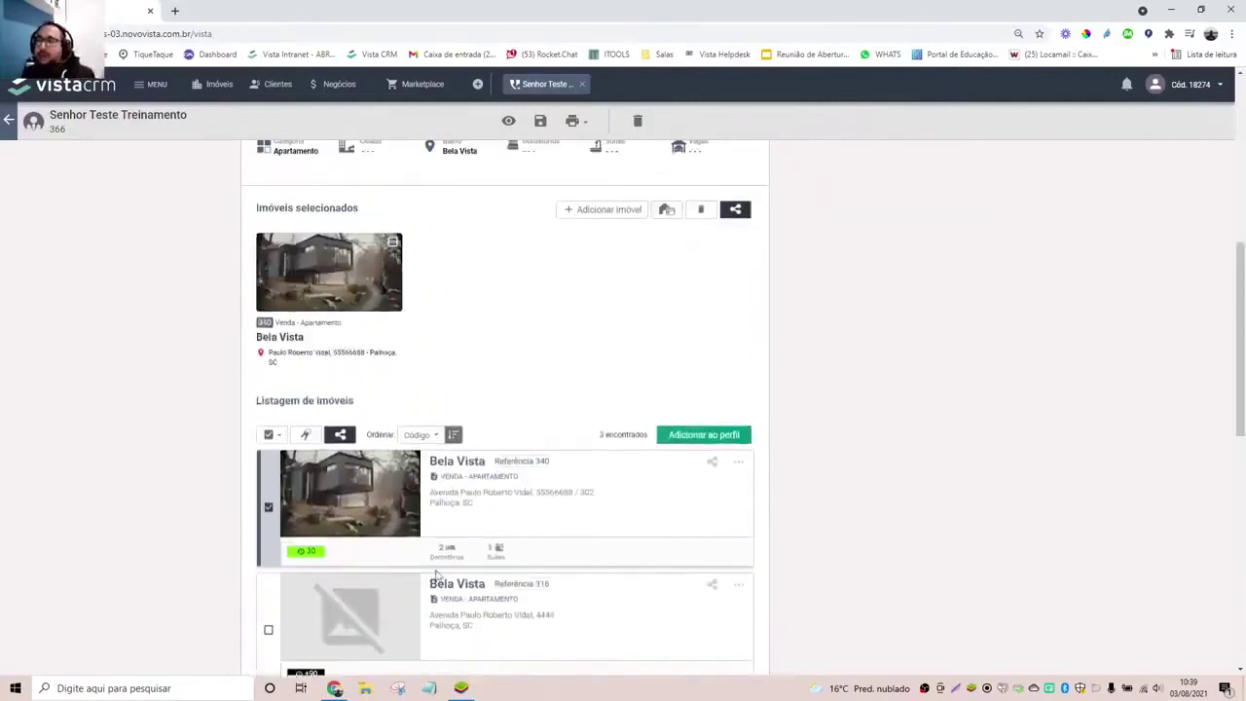
scroll(487, 572, up, 1)
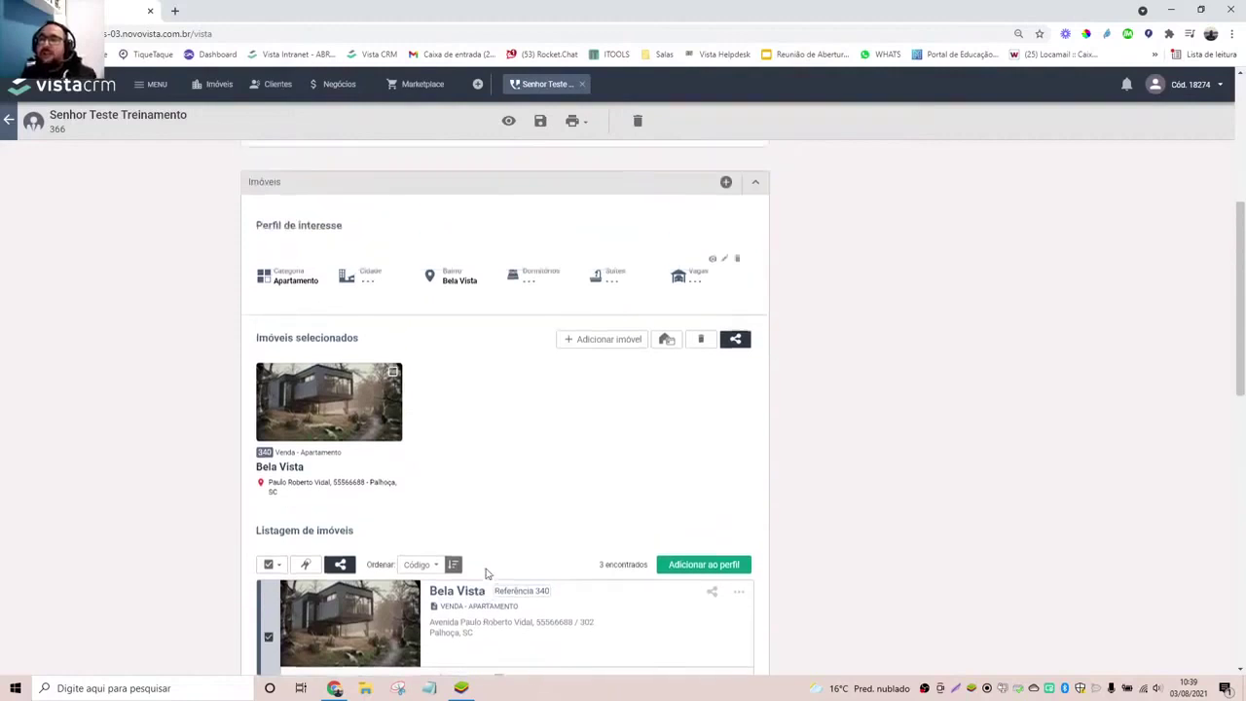
scroll(487, 572, down, 2)
scroll(487, 574, up, 1)
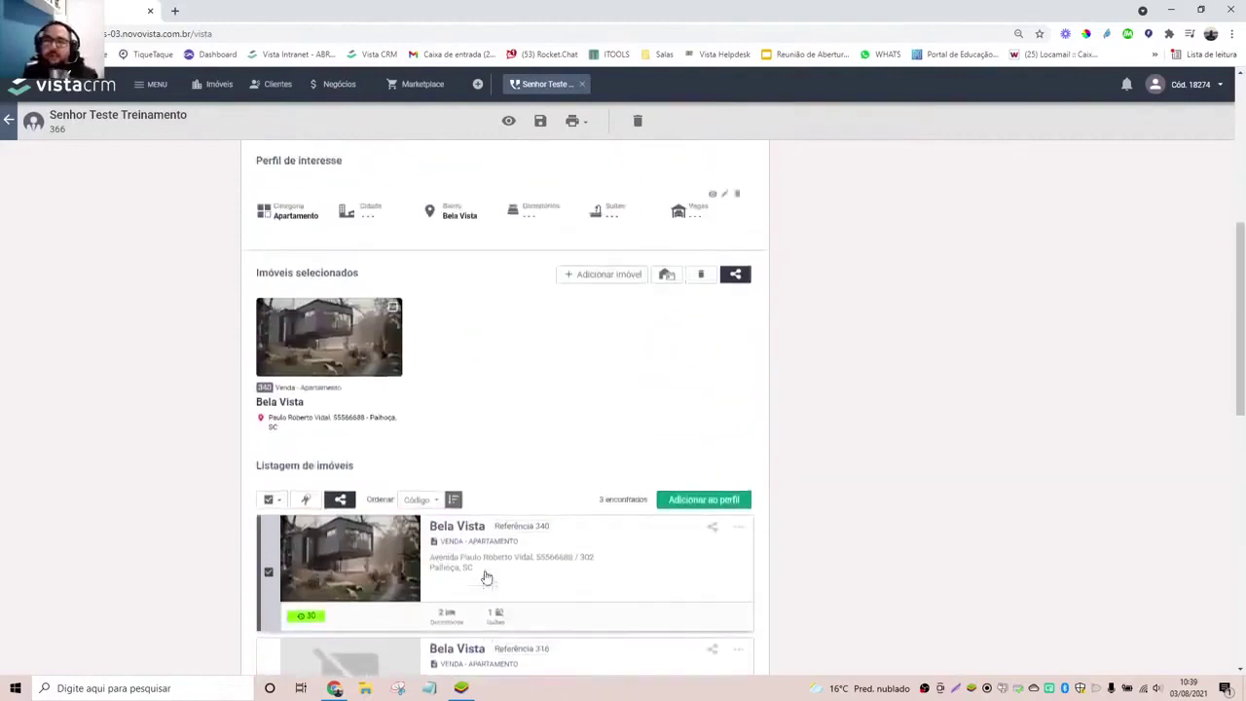
scroll(499, 570, up, 2)
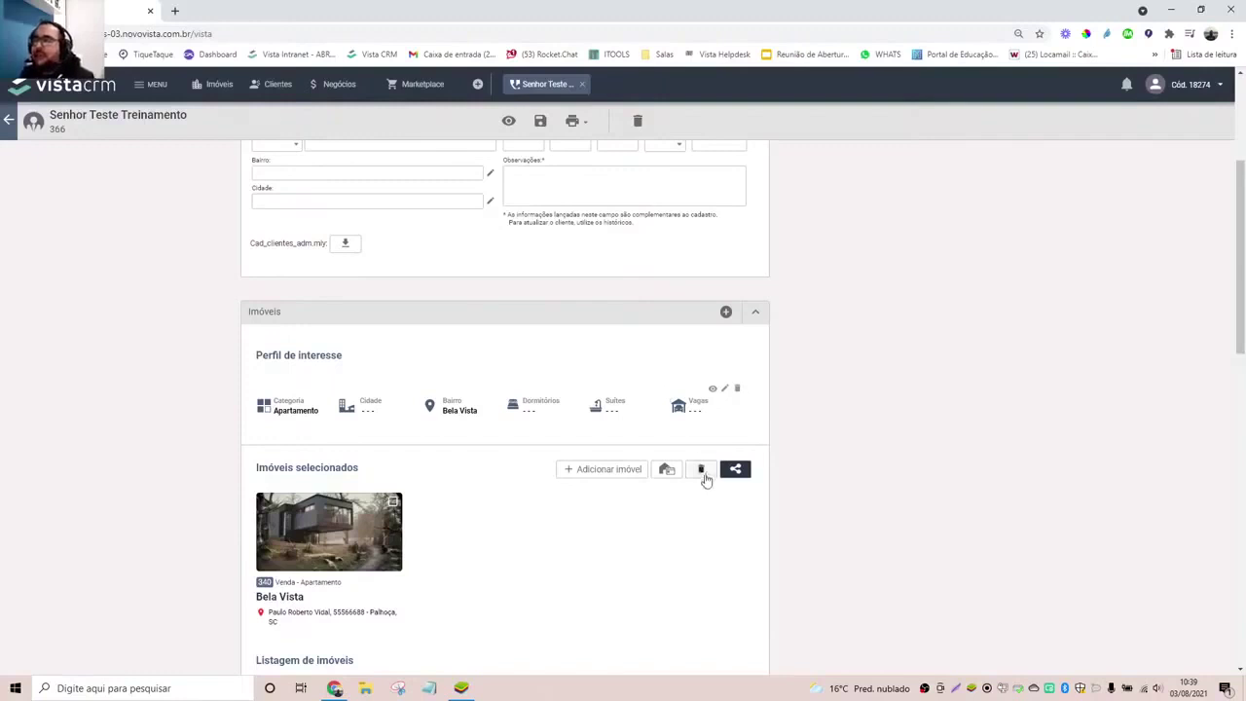
scroll(638, 545, up, 3)
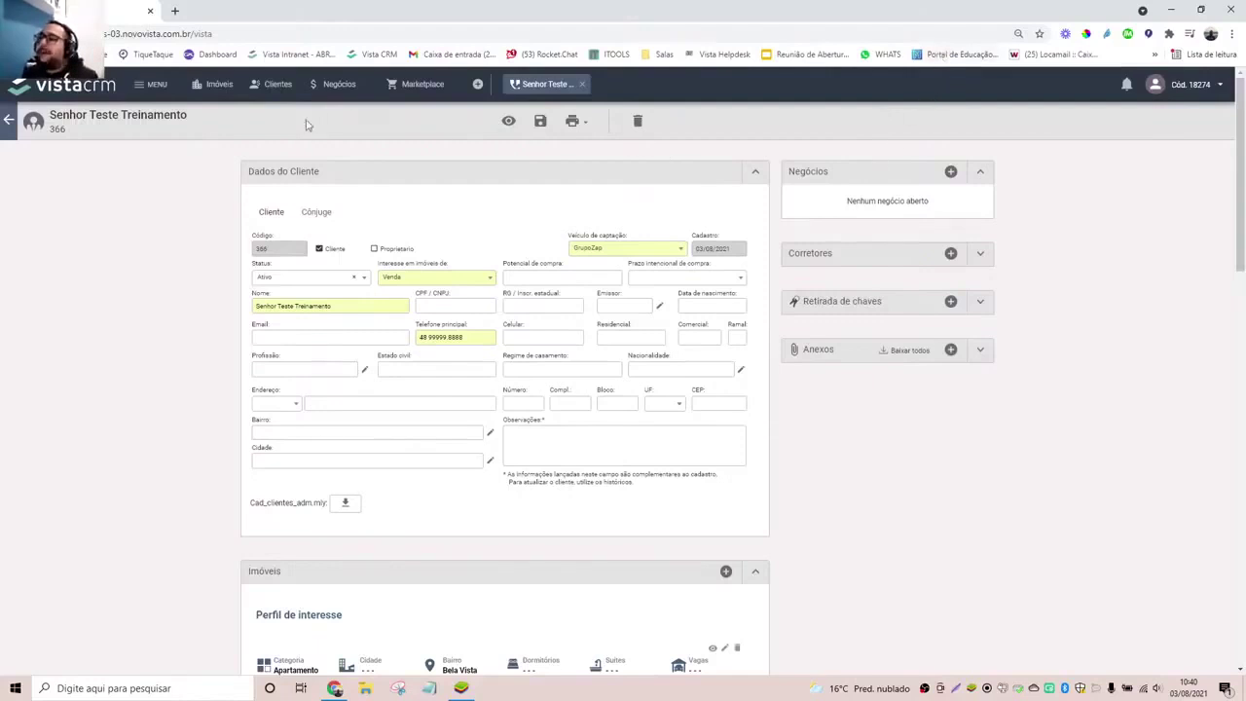
click(951, 171)
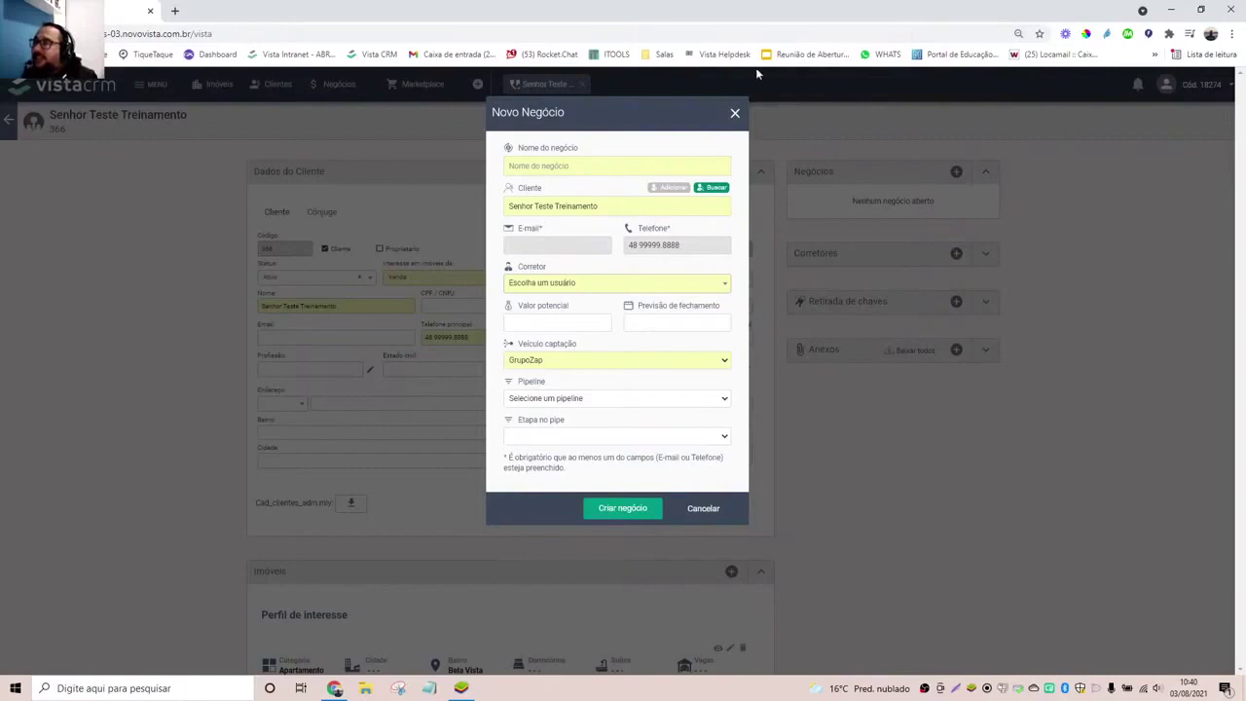
click(738, 115)
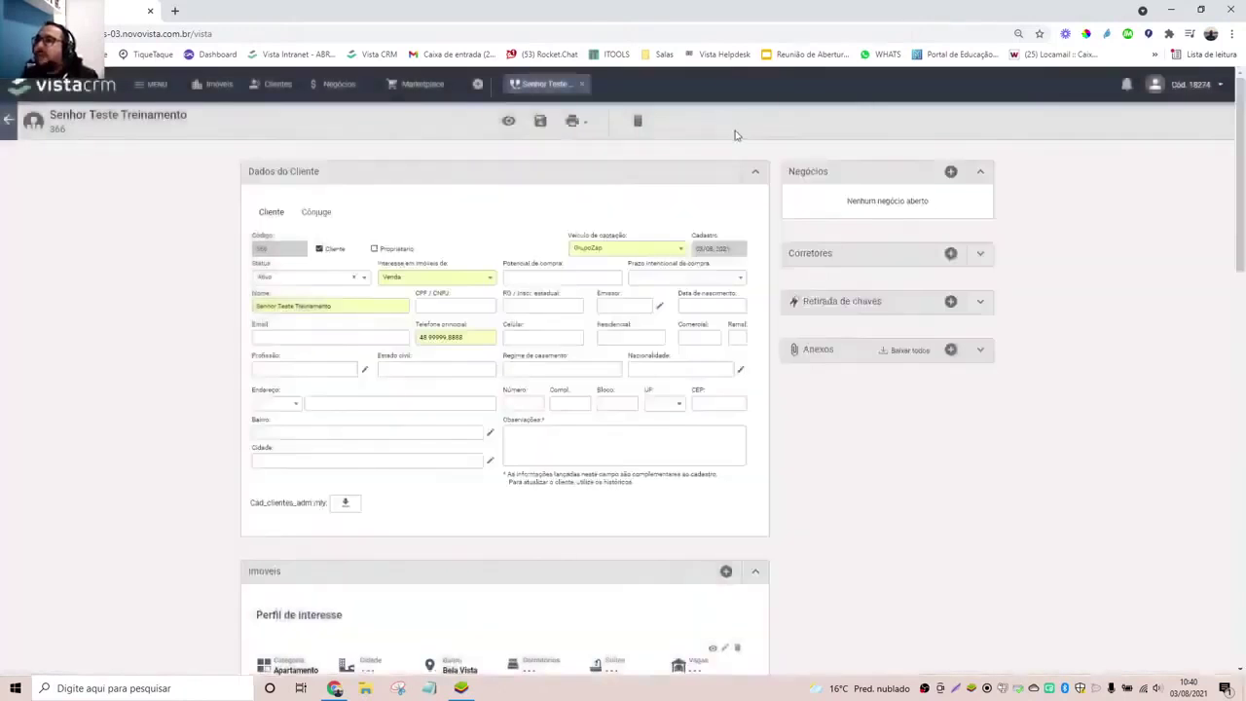
click(478, 85)
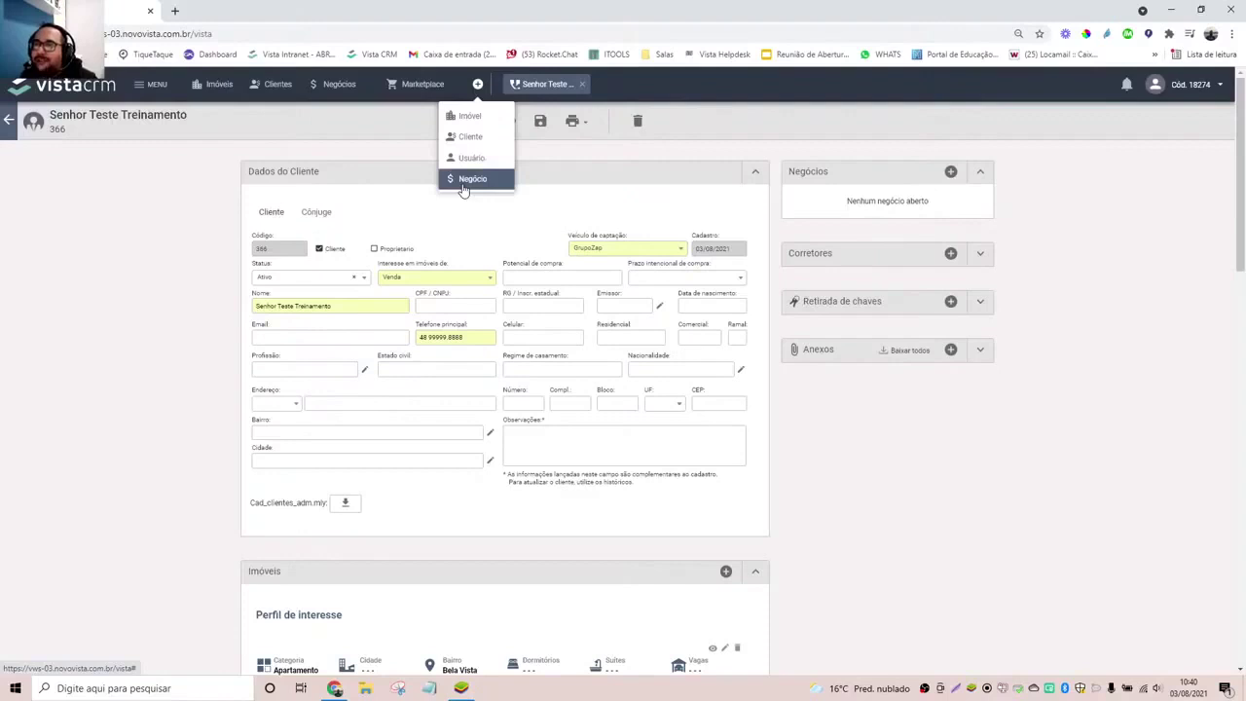
click(348, 160)
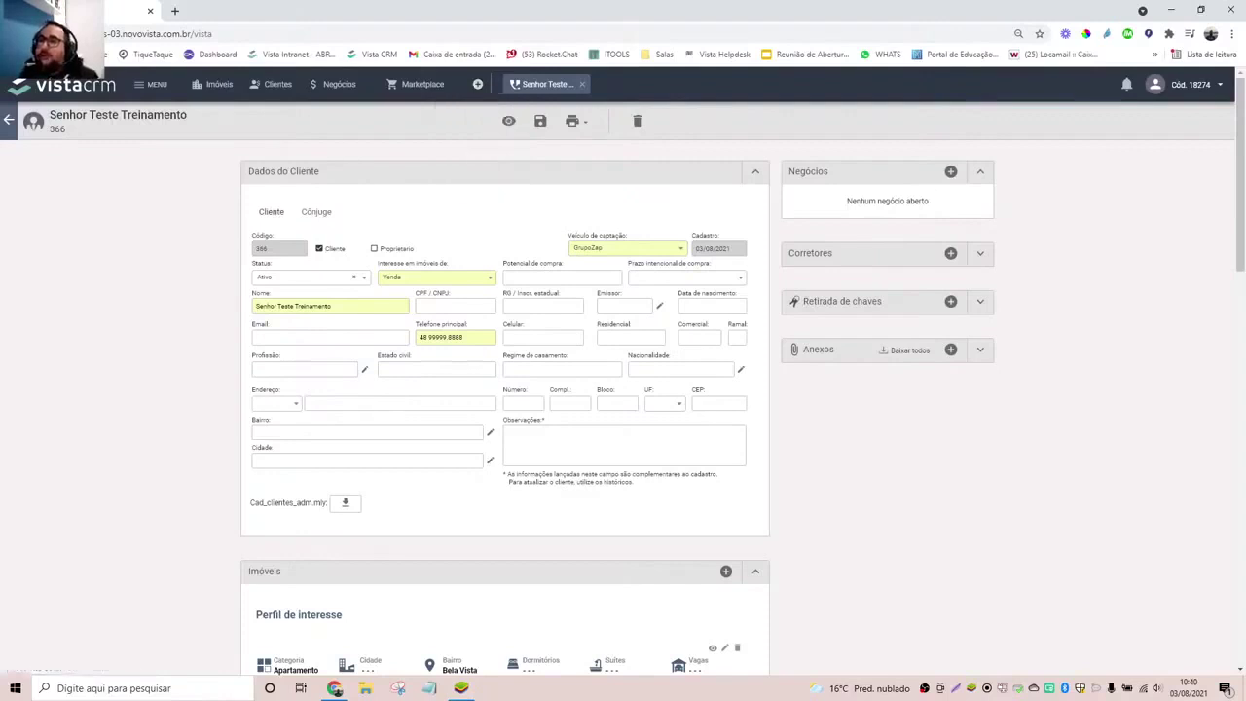
- View the Venda deals pipeline and try moving the deal card in the Prospecção stage
click(329, 88)
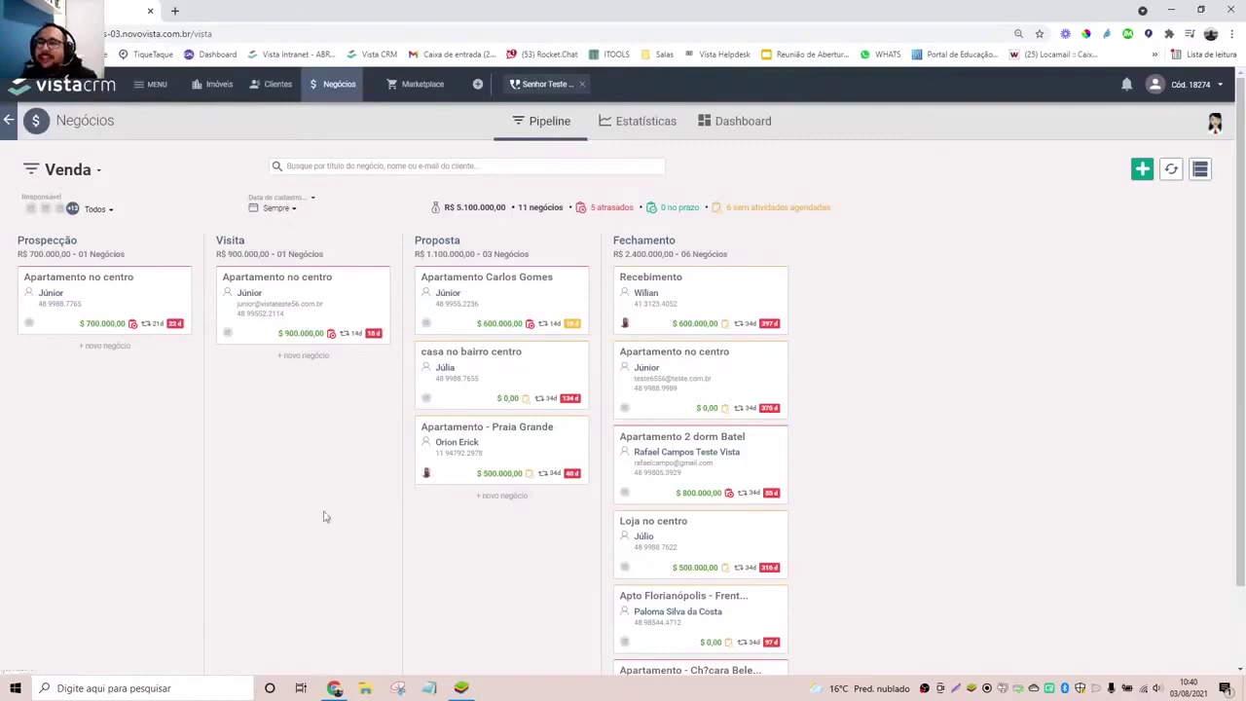
drag(96, 300, 45, 294)
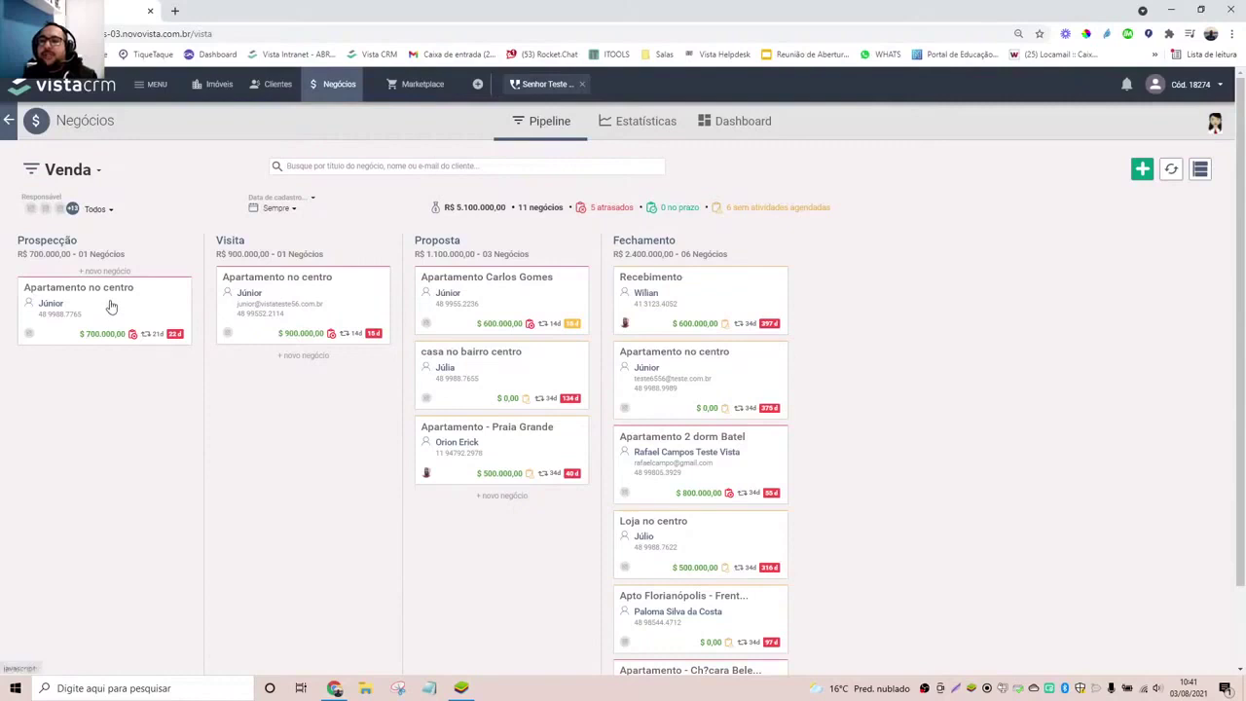
mouse_move(108, 300)
mouse_down()
mouse_move(267, 454)
mouse_move(102, 409)
mouse_move(84, 302)
mouse_up()
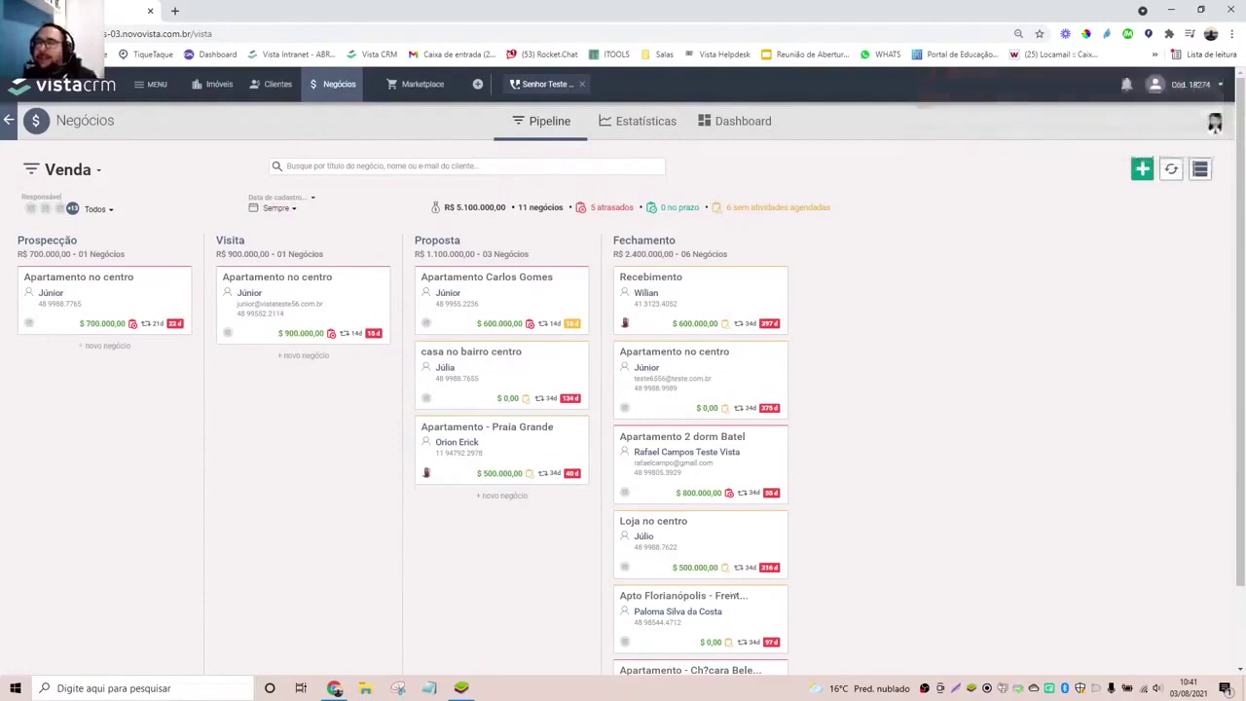
click(110, 348)
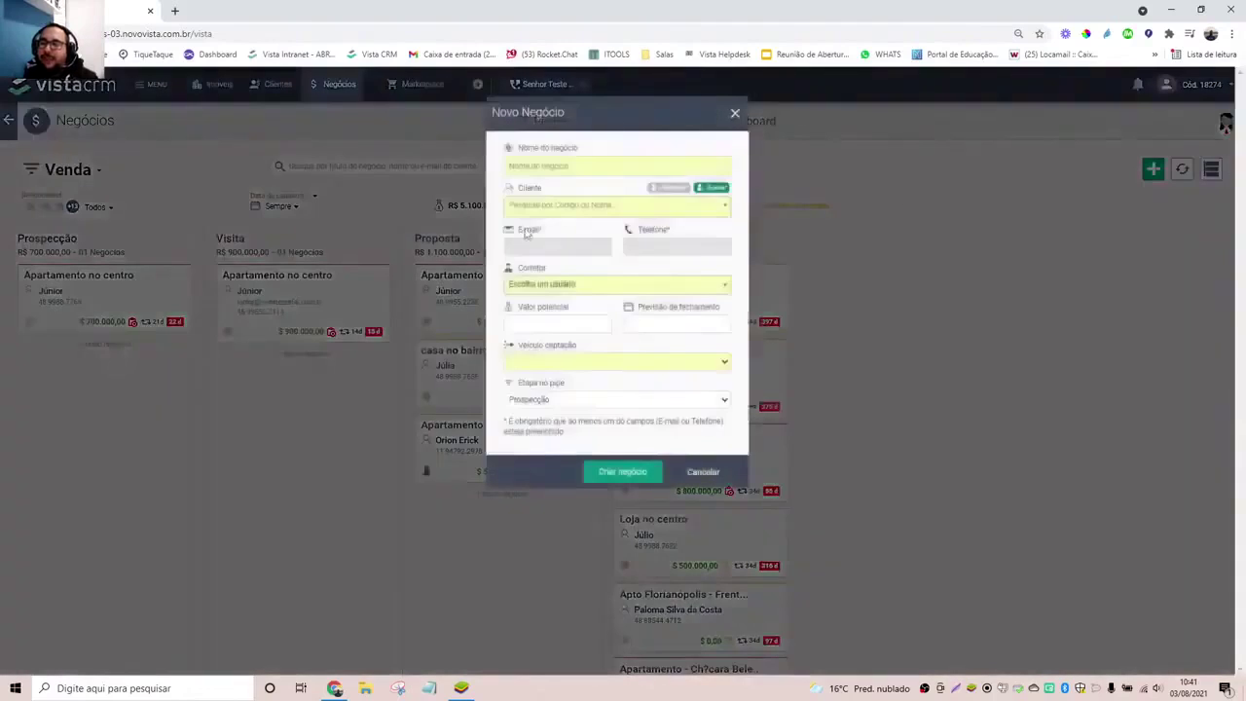
click(735, 114)
click(546, 85)
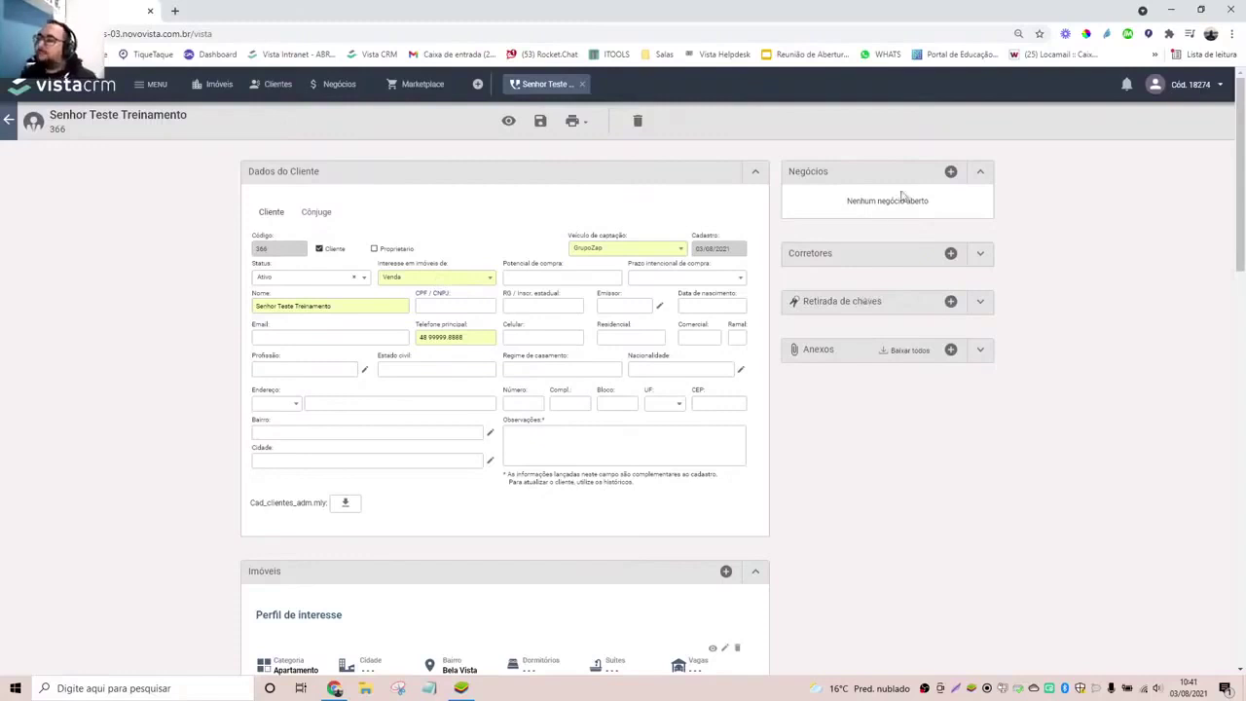
click(952, 172)
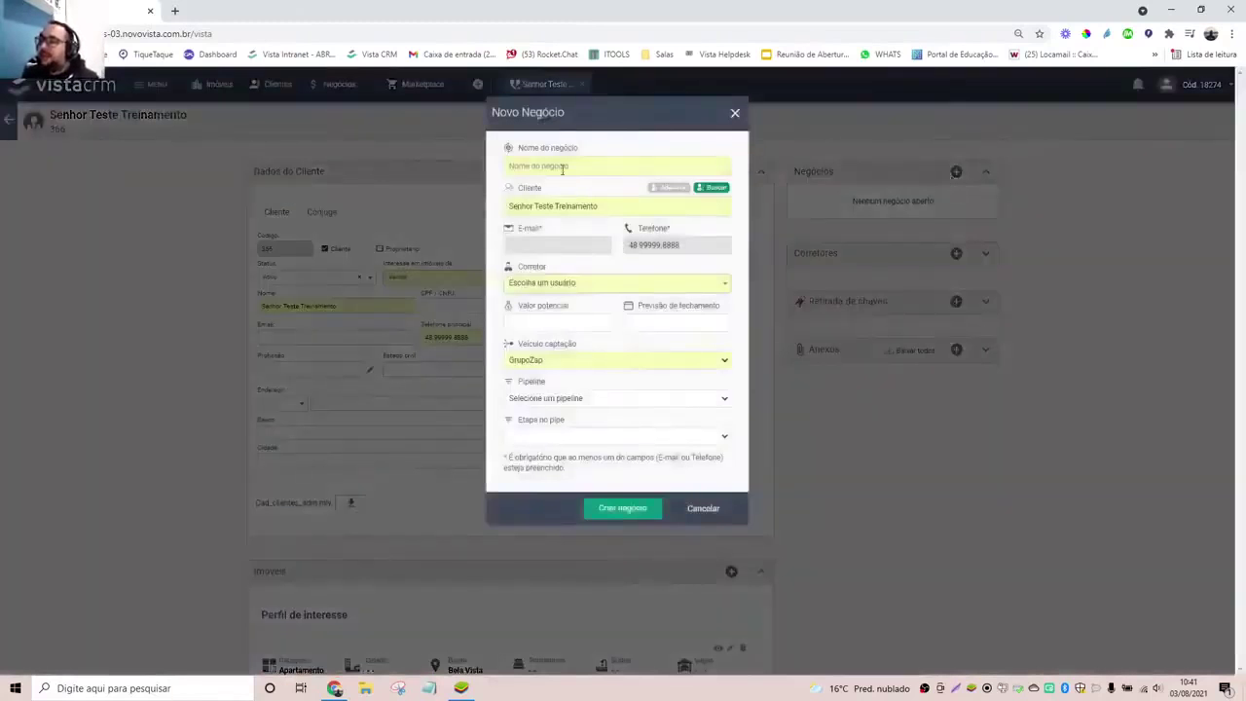
click(563, 168)
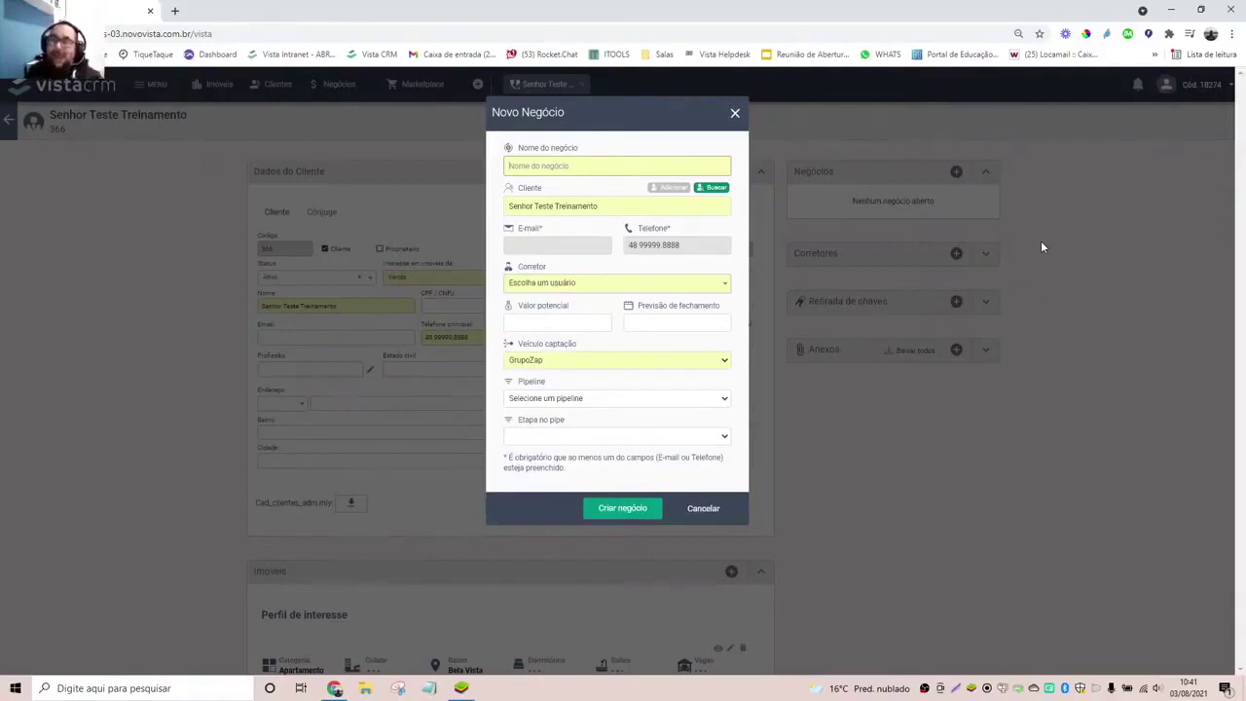
click(735, 114)
click(419, 83)
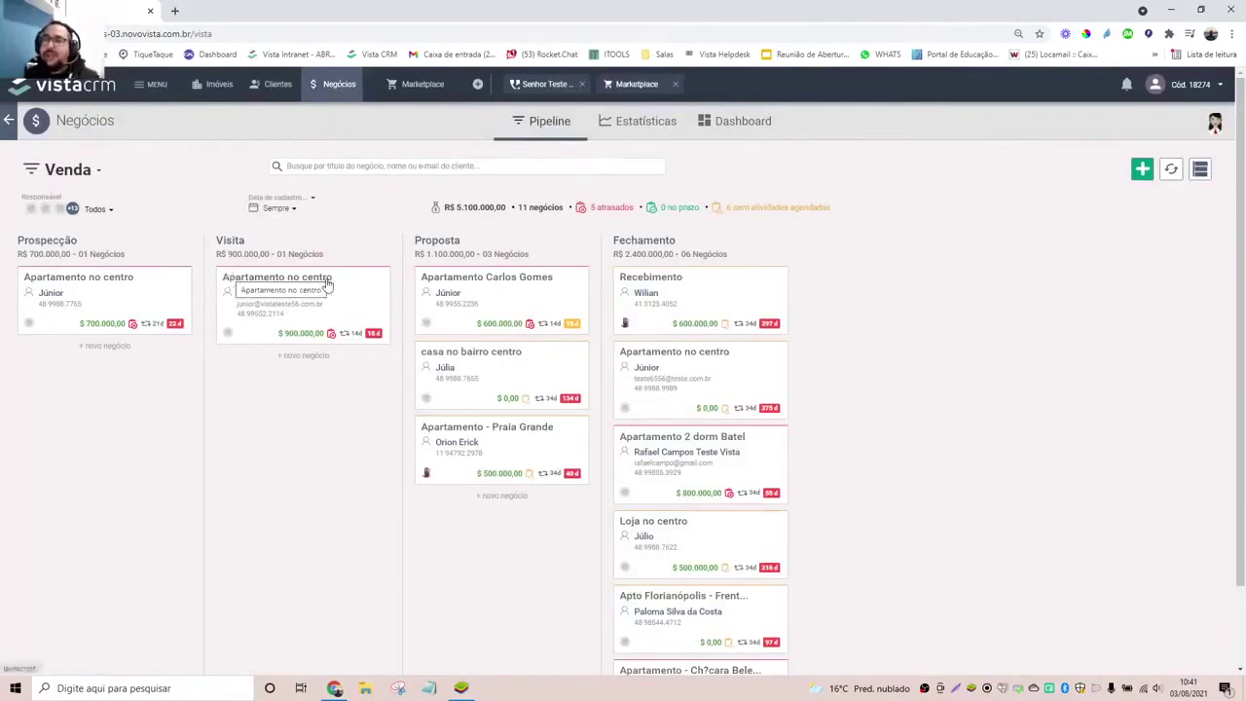
click(545, 84)
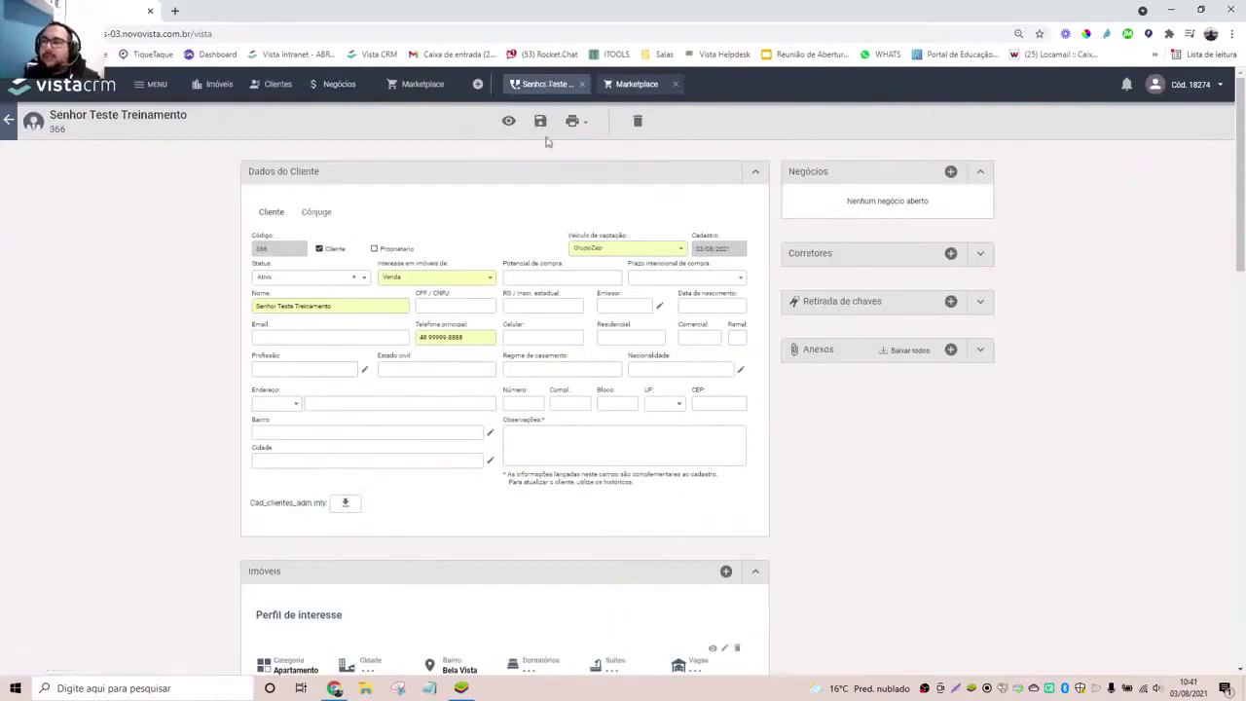
- Start a new deal from the training client's record and name it "Apartamento senhor teste"
click(950, 171)
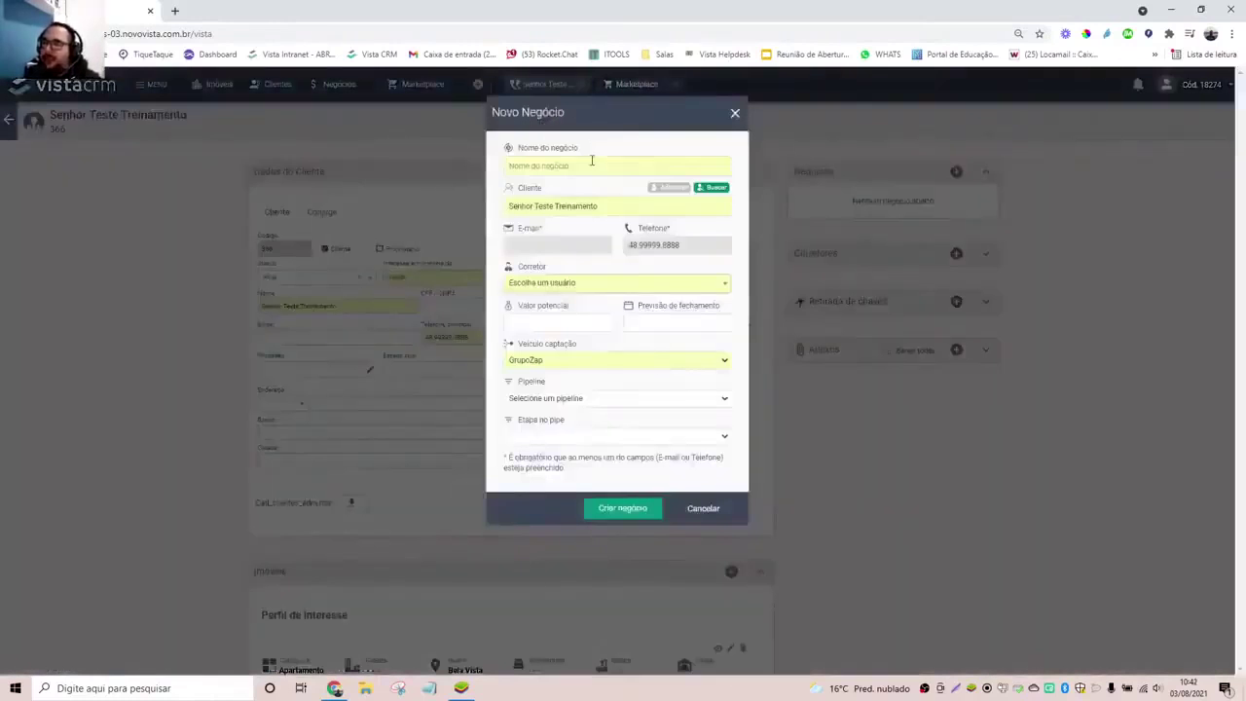
click(591, 160)
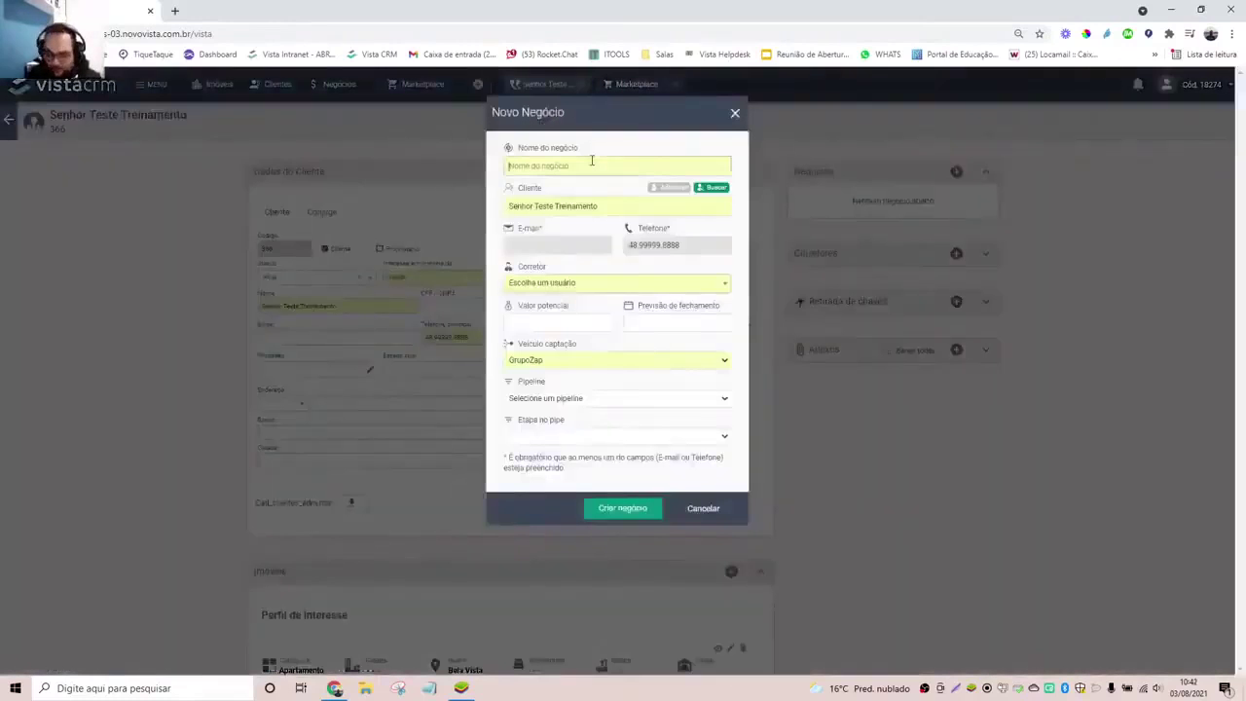
text(Novrtamento novo)
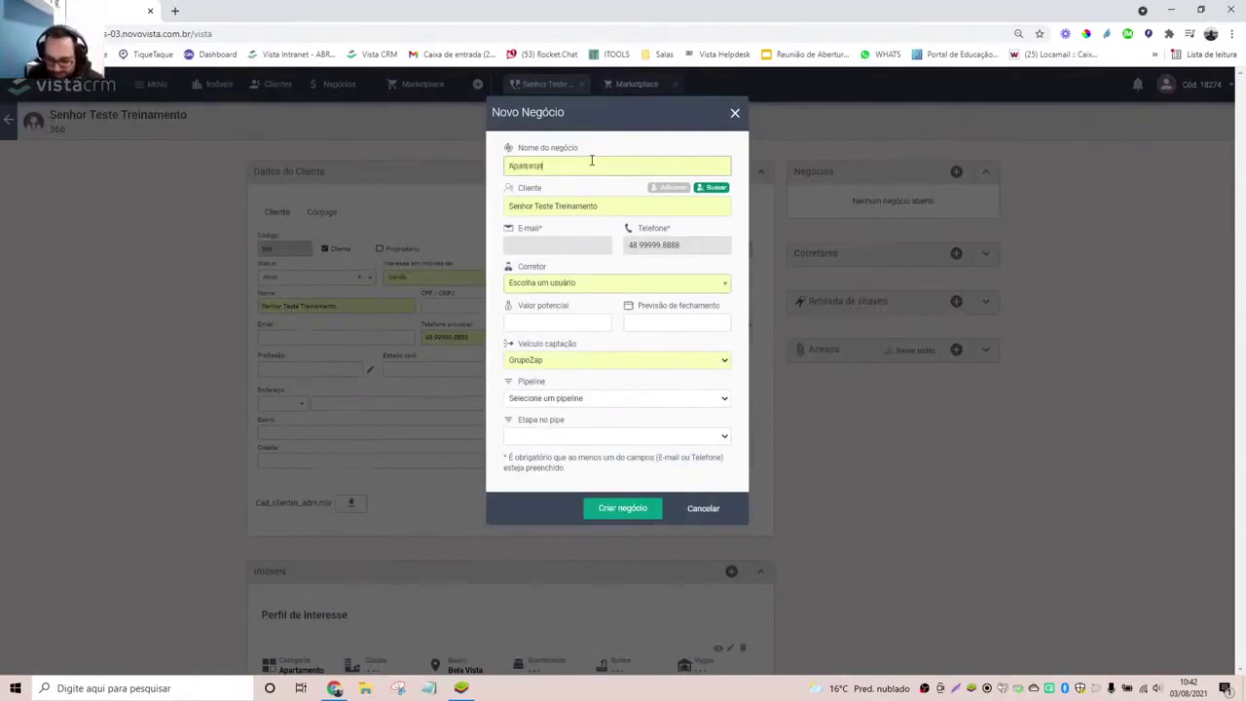
text(or teste)
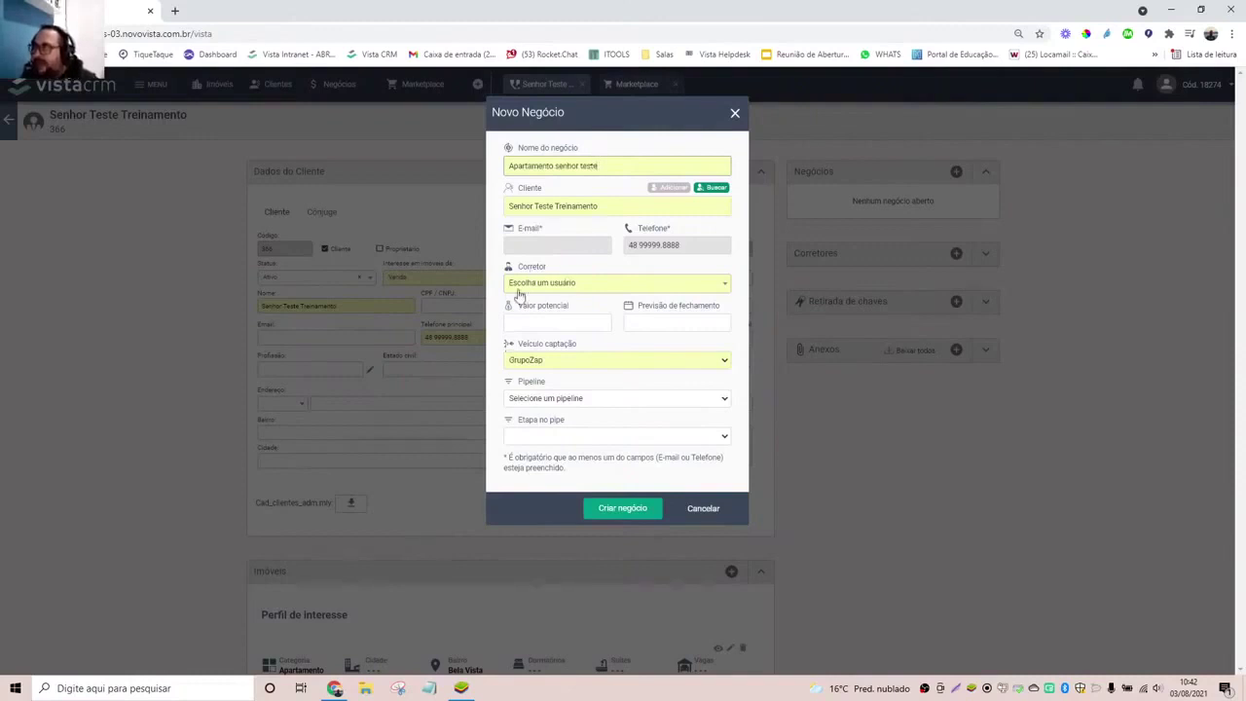
- Assign the test broker from the user list as the new deal's broker
click(719, 289)
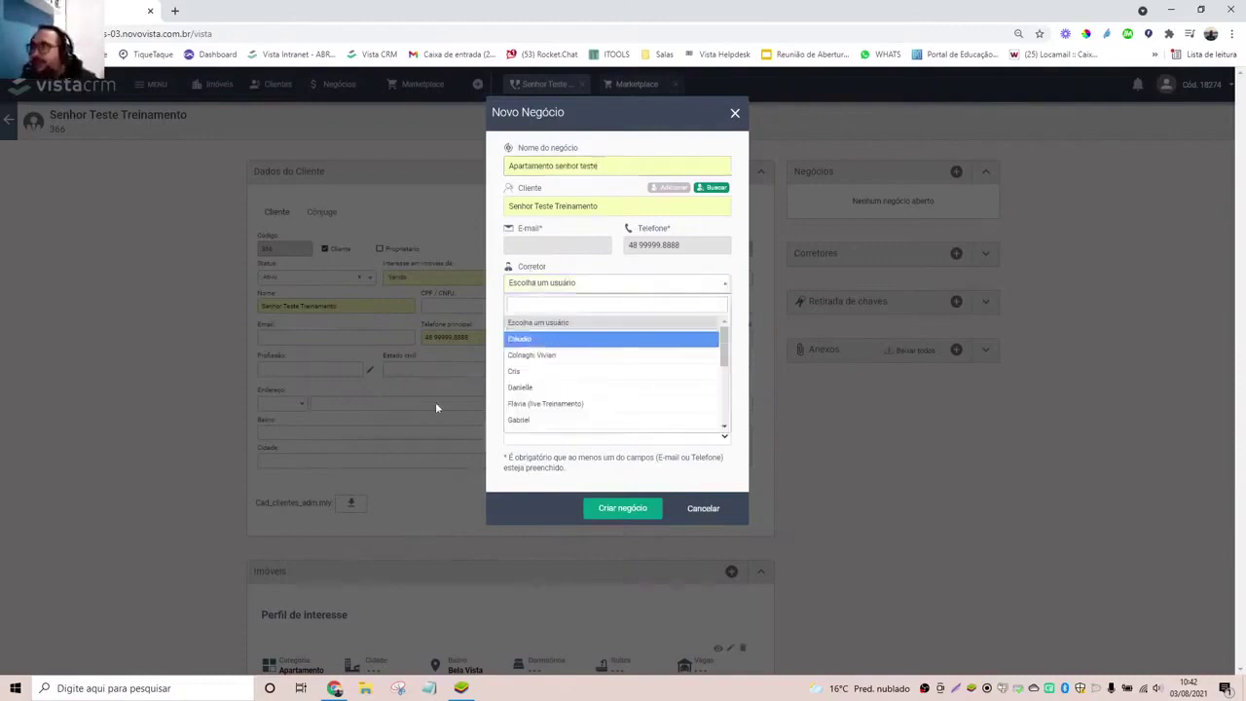
scroll(598, 429, down, 3)
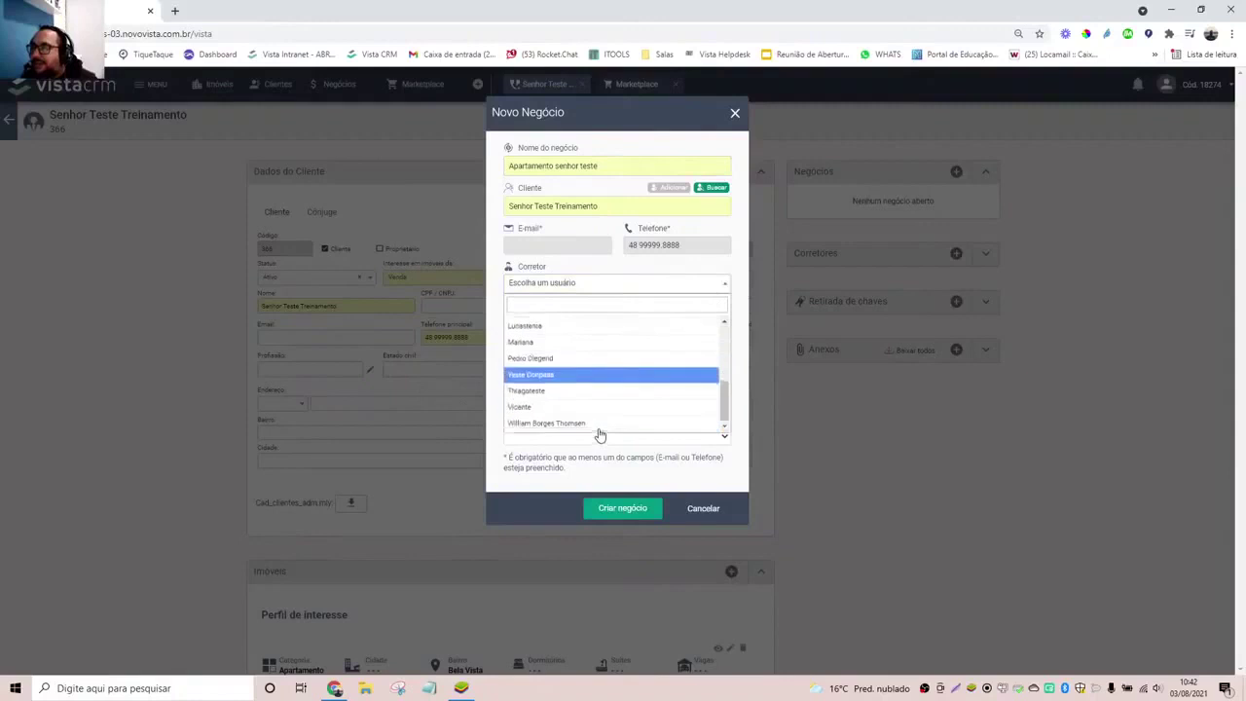
click(552, 393)
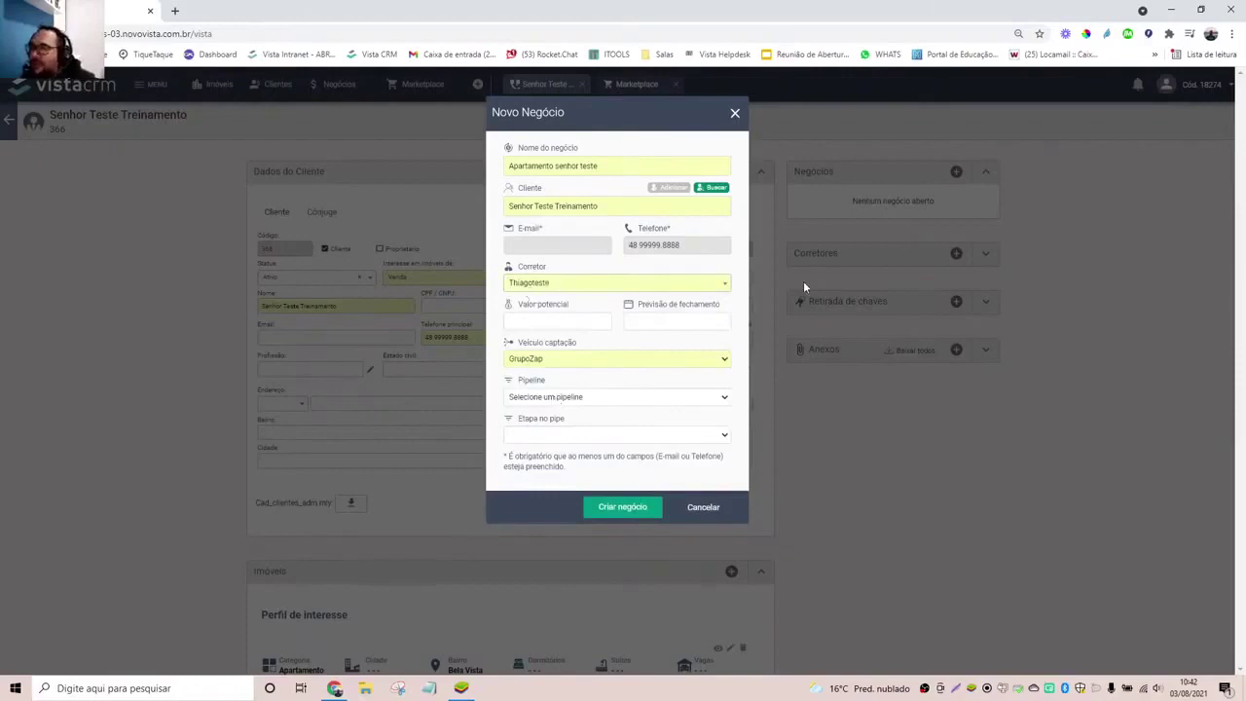
- Set the deal's potential value to R$ 700.000,00 and its expected closing date to 30/08/2021
click(572, 327)
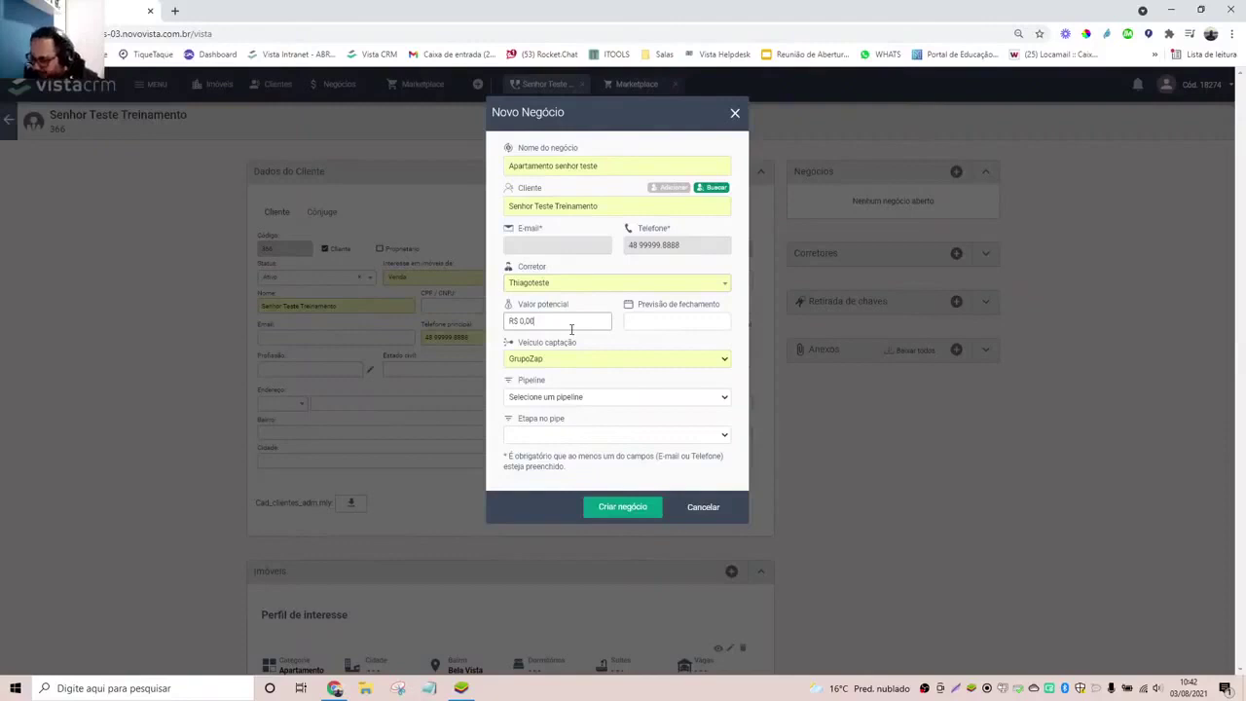
text(70000000)
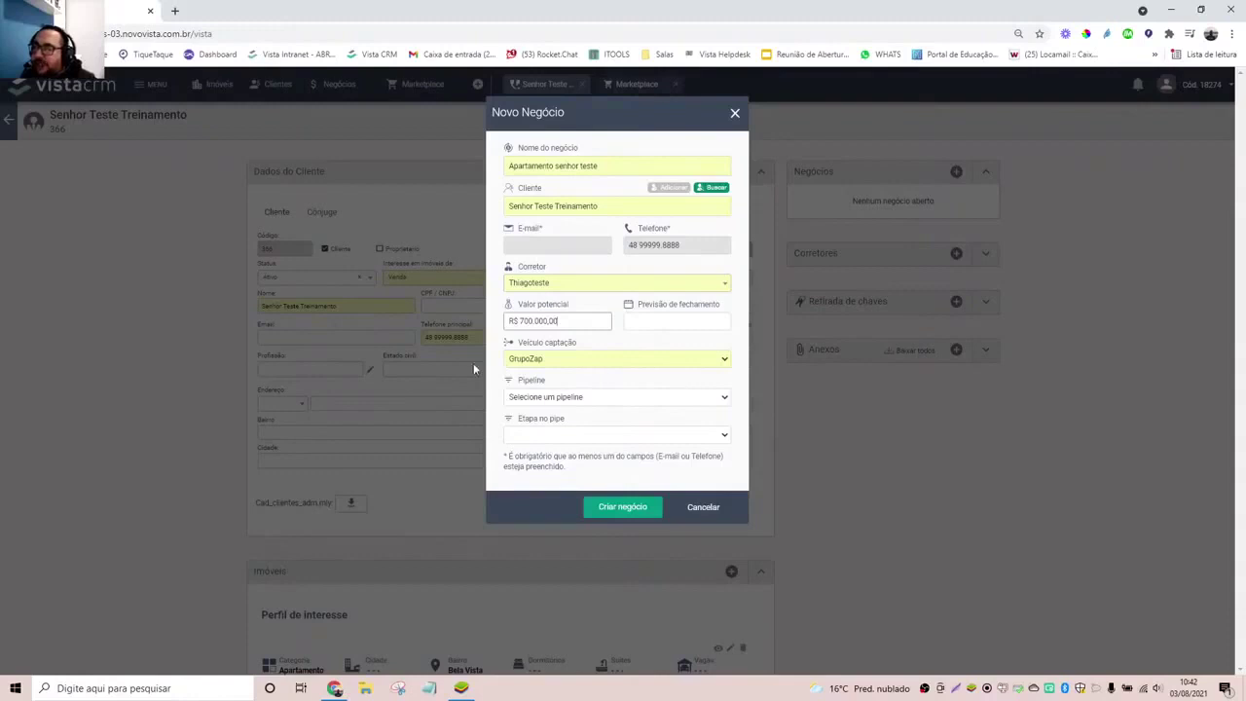
click(672, 319)
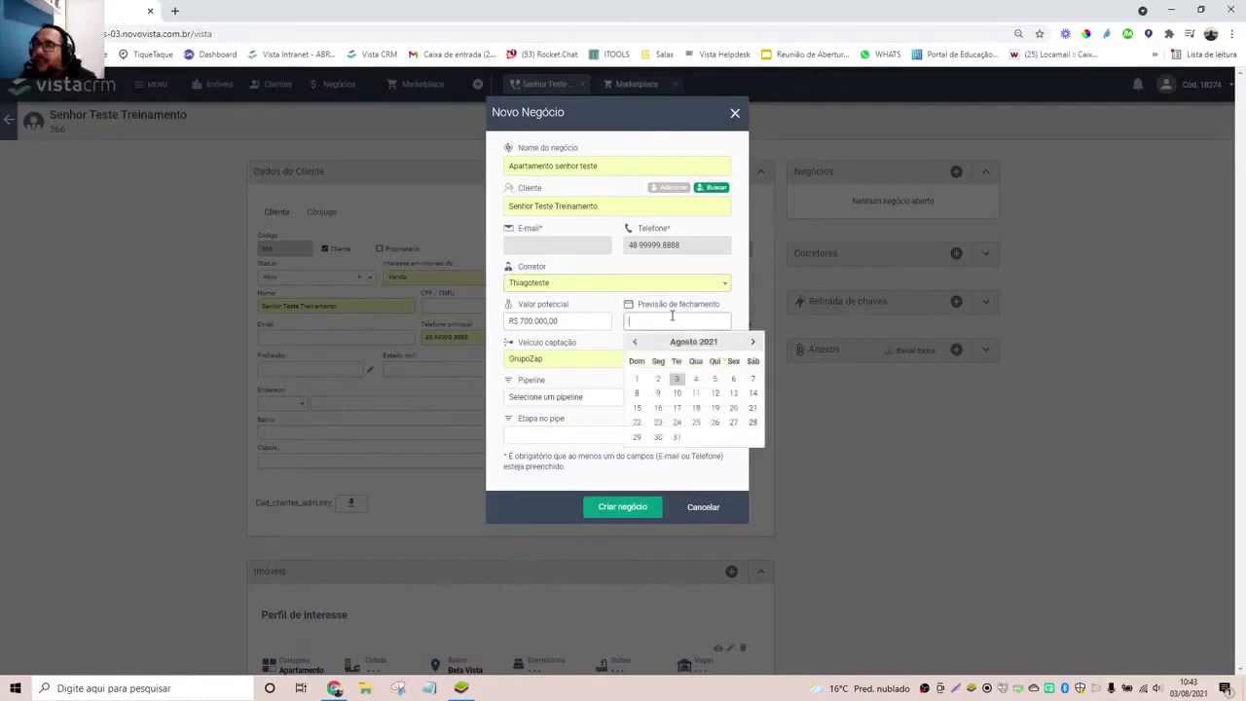
click(660, 438)
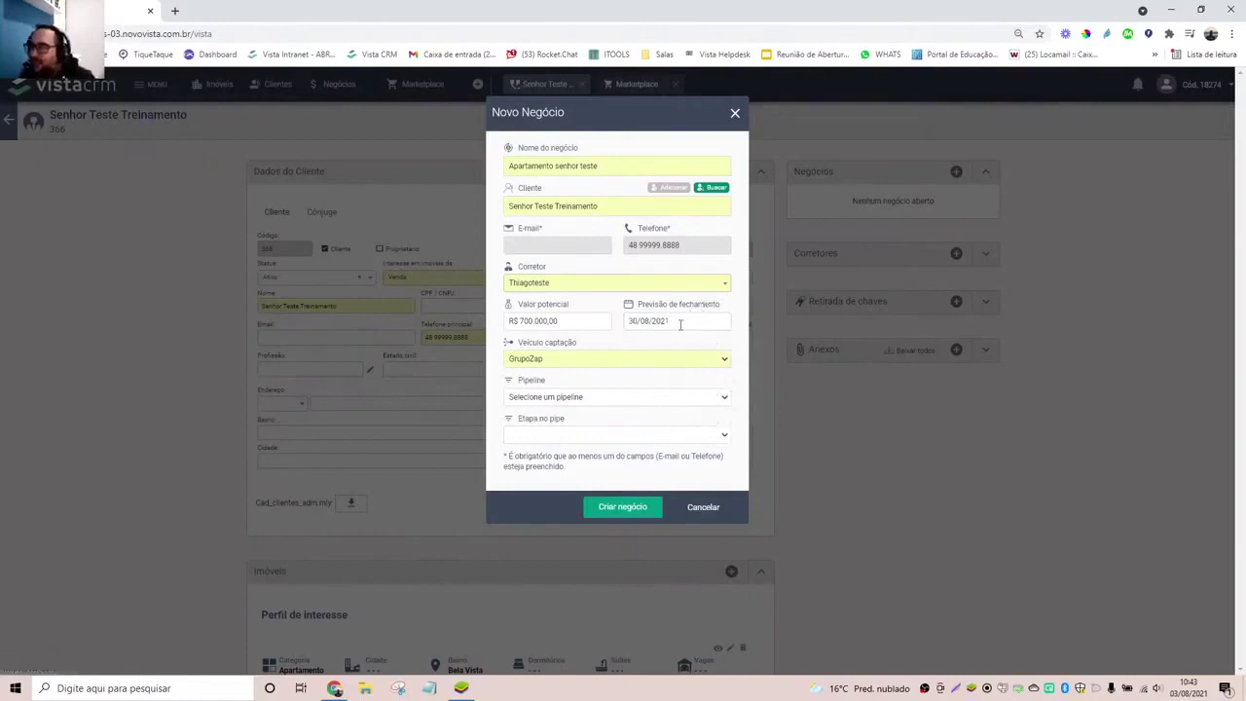
- Place the deal in the Venda pipeline at the Prospecção stage
click(706, 398)
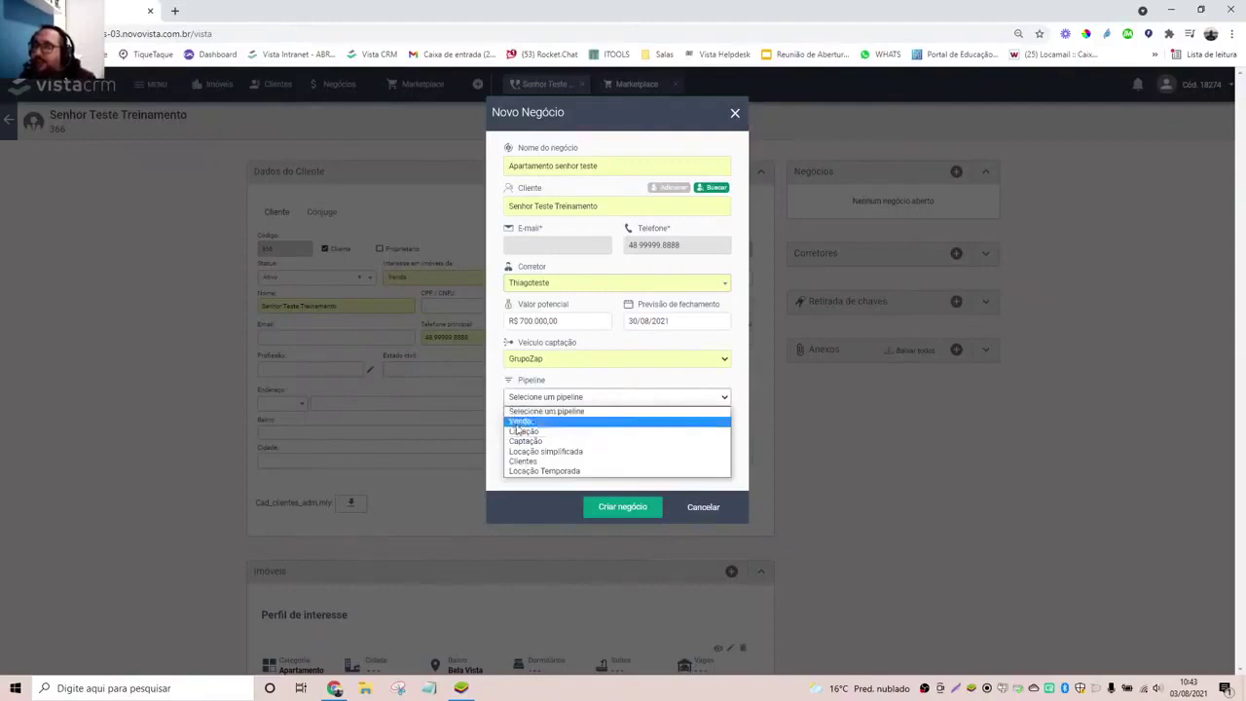
click(519, 425)
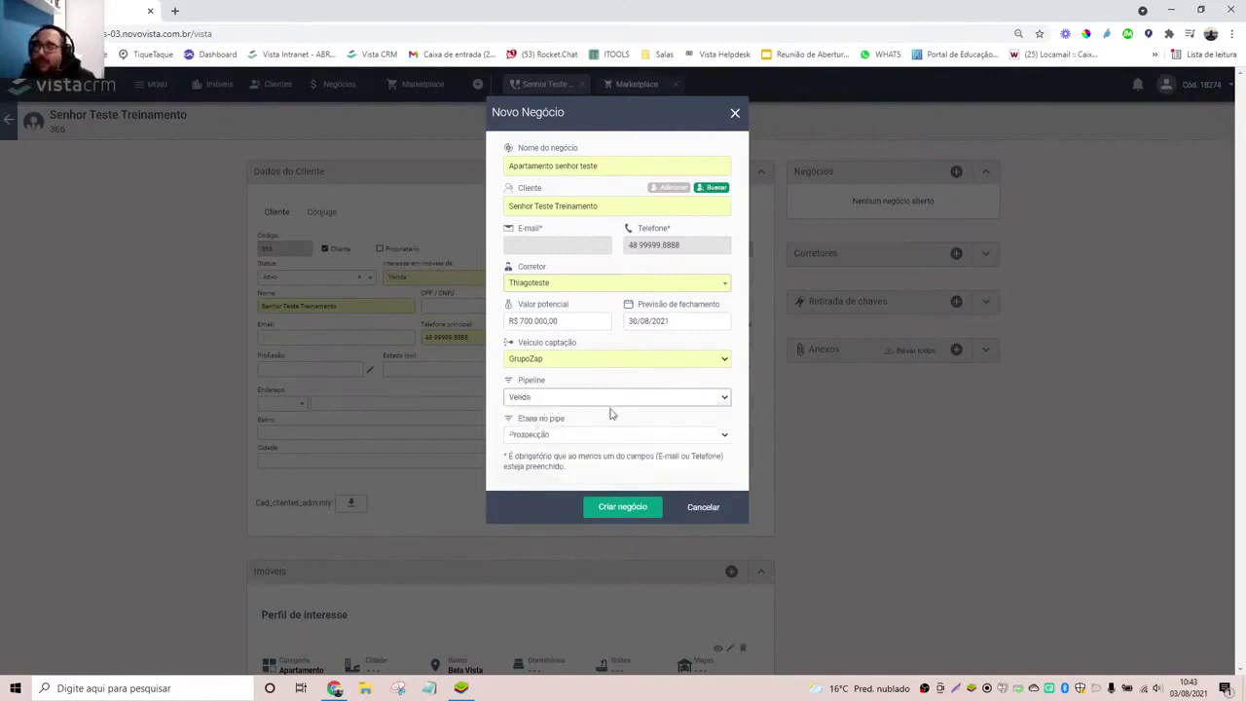
click(515, 436)
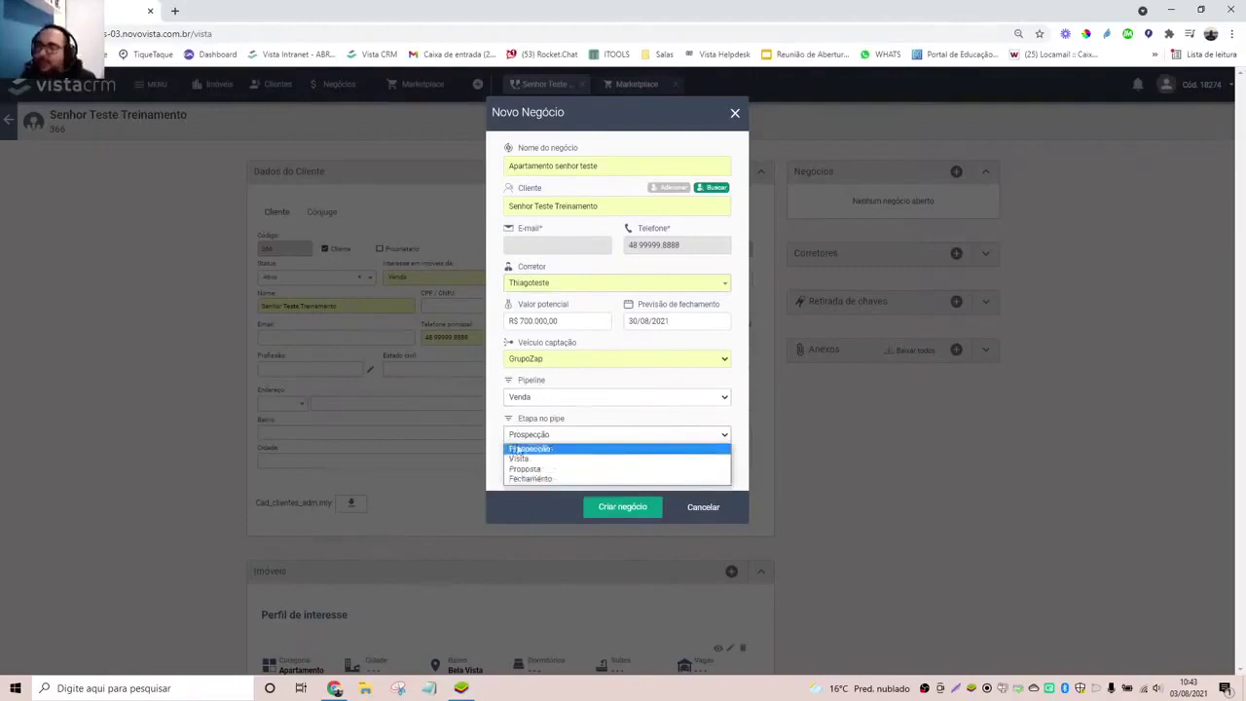
click(513, 449)
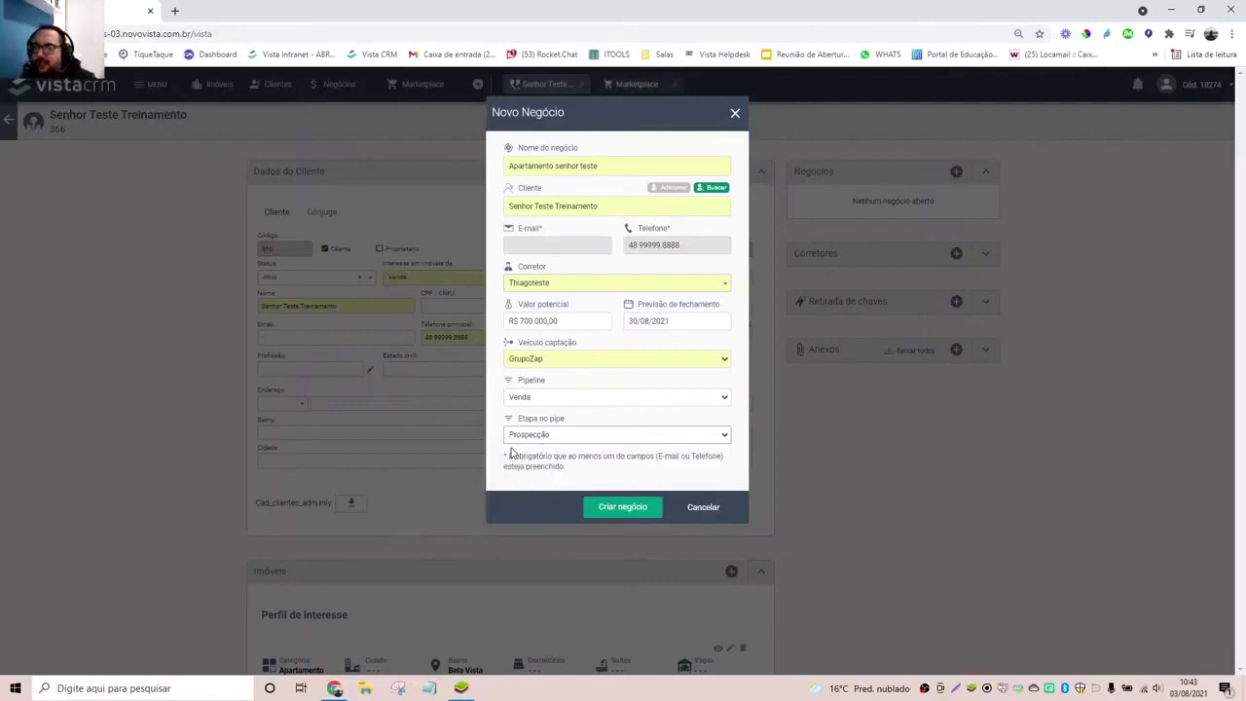
- Create the deal and import the client's saved property interest profile into it
click(613, 506)
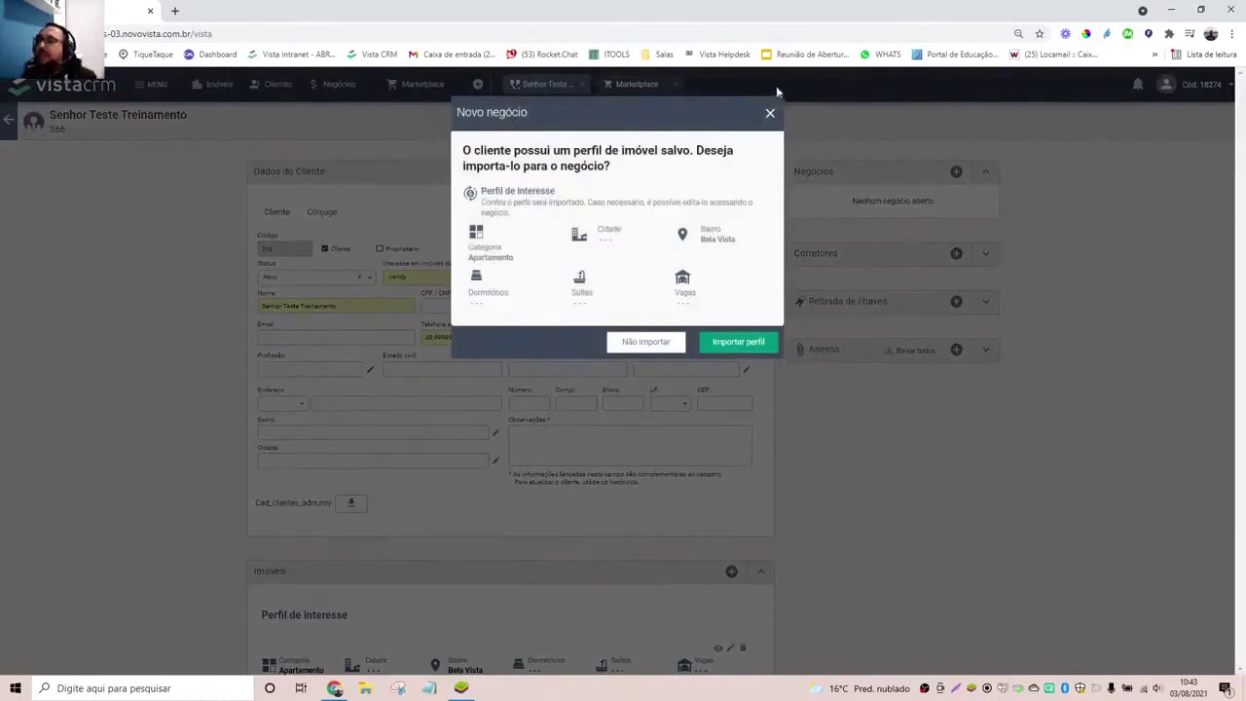
click(738, 345)
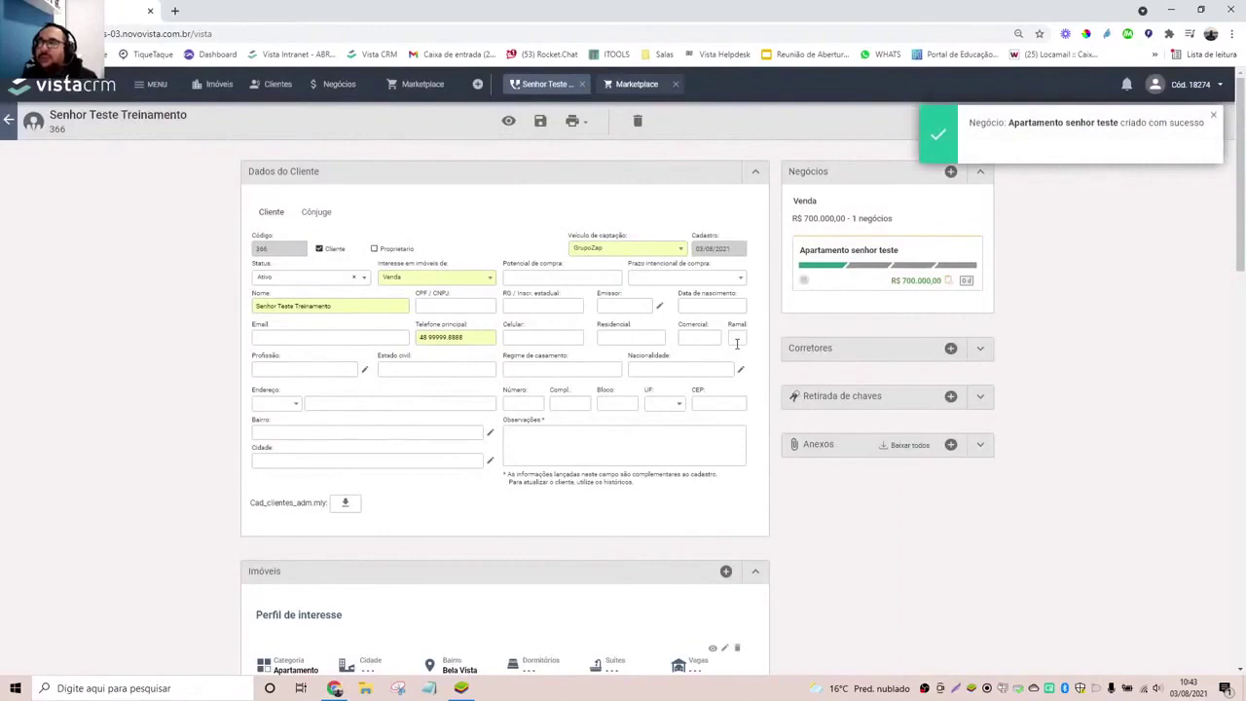
scroll(478, 389, down, 7)
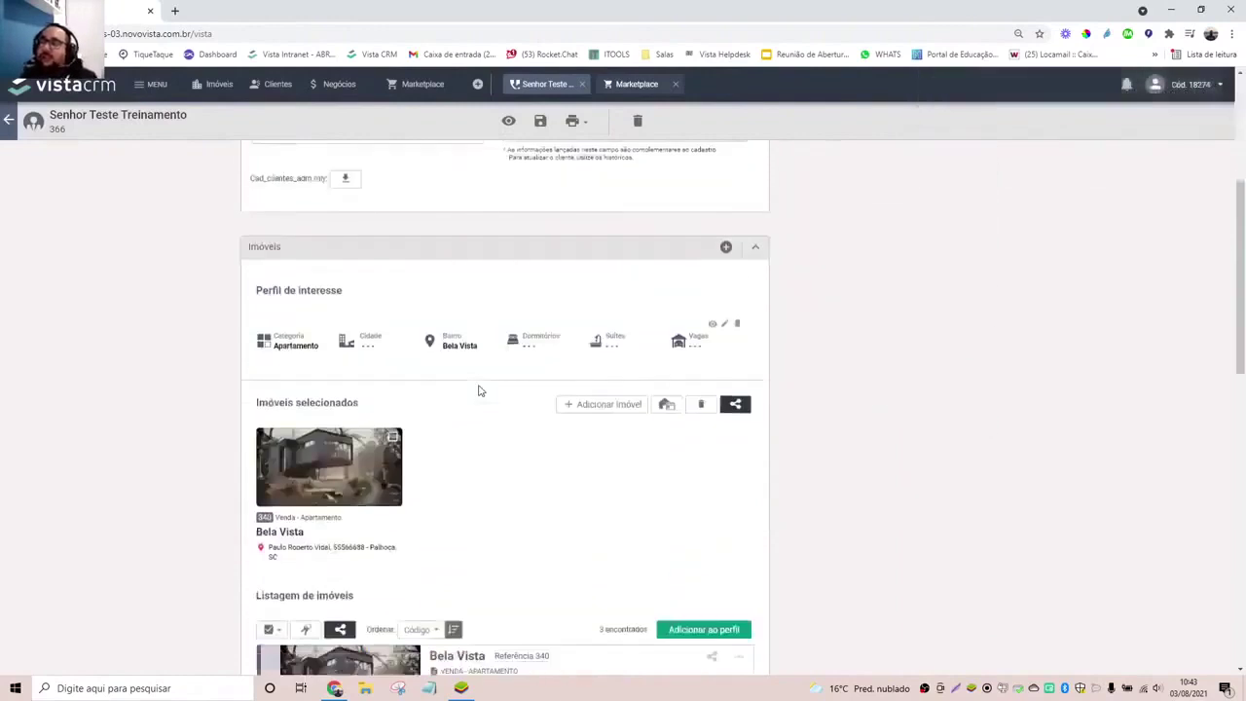
- Check the new deal on the training client's record and close that record
scroll(293, 350, up, 3)
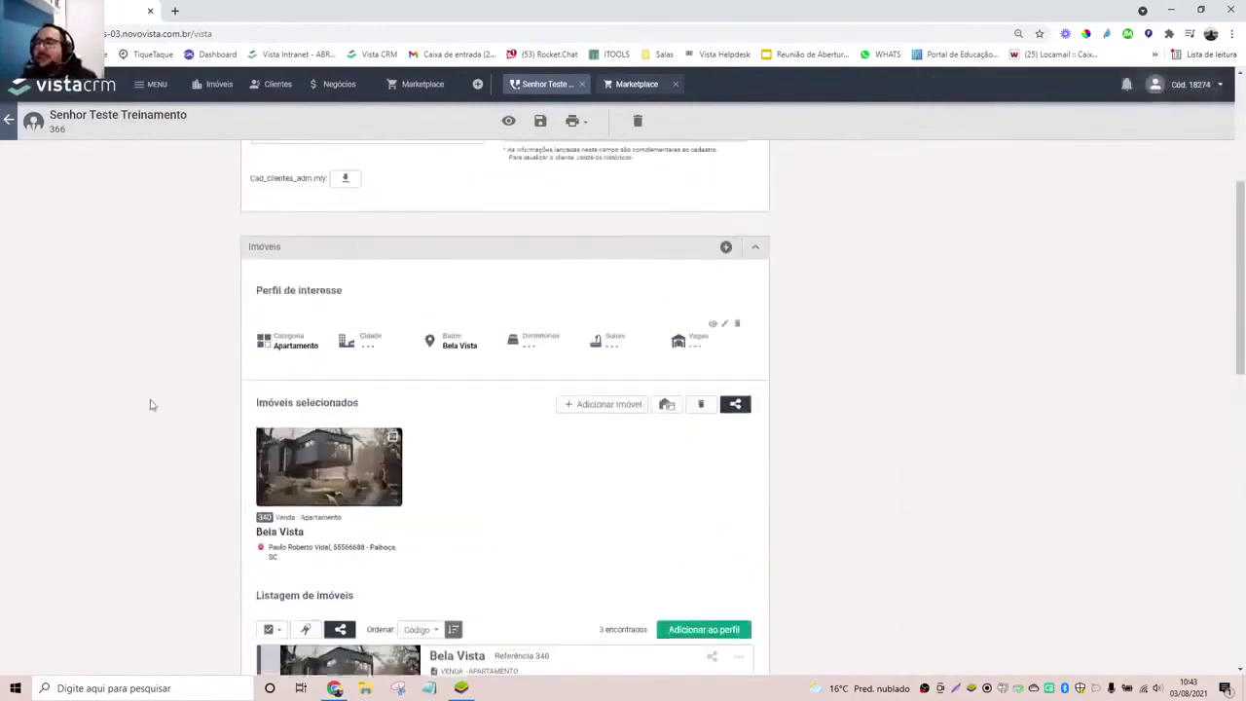
scroll(710, 554, up, 3)
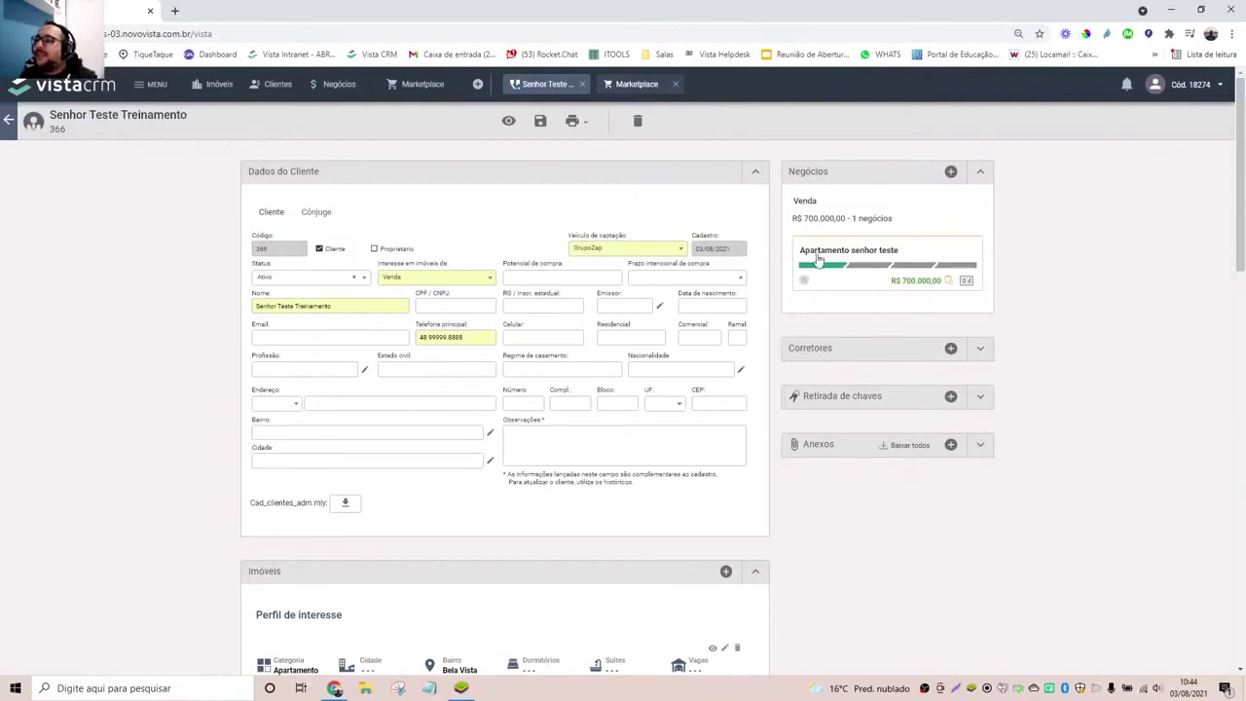
click(581, 85)
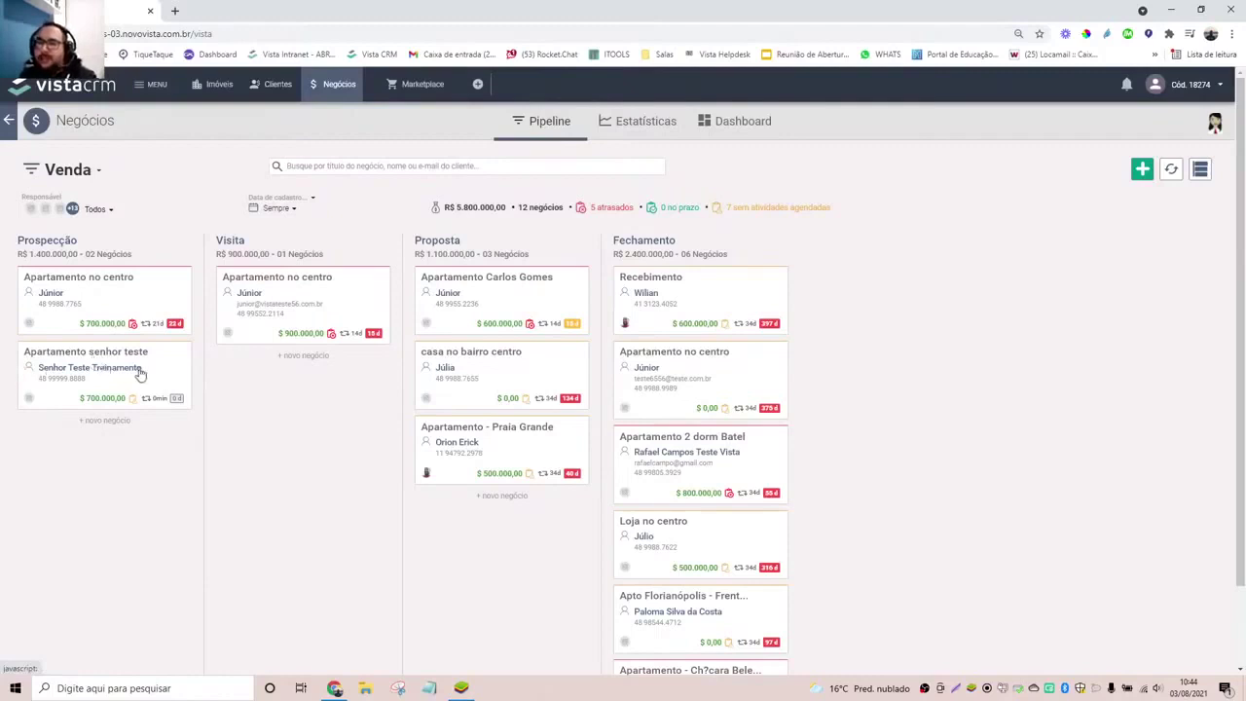
- View the Captação pipeline's stages and return to the Venda pipeline
click(98, 173)
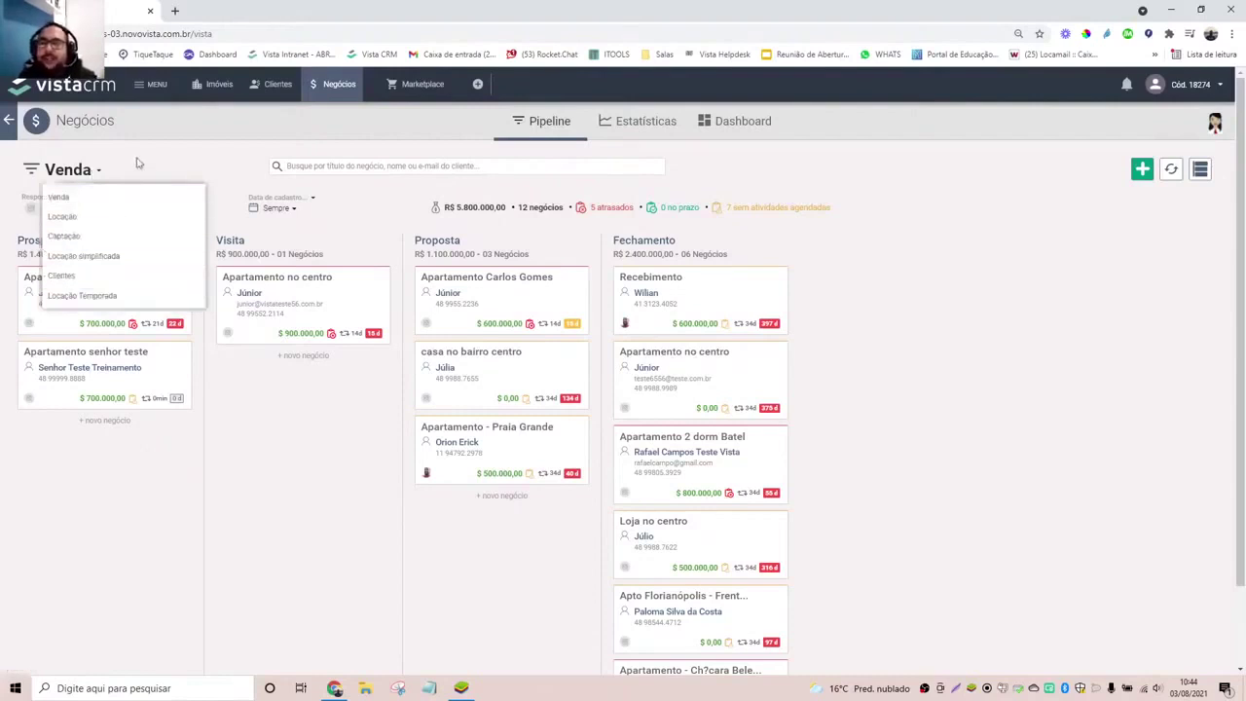
click(88, 234)
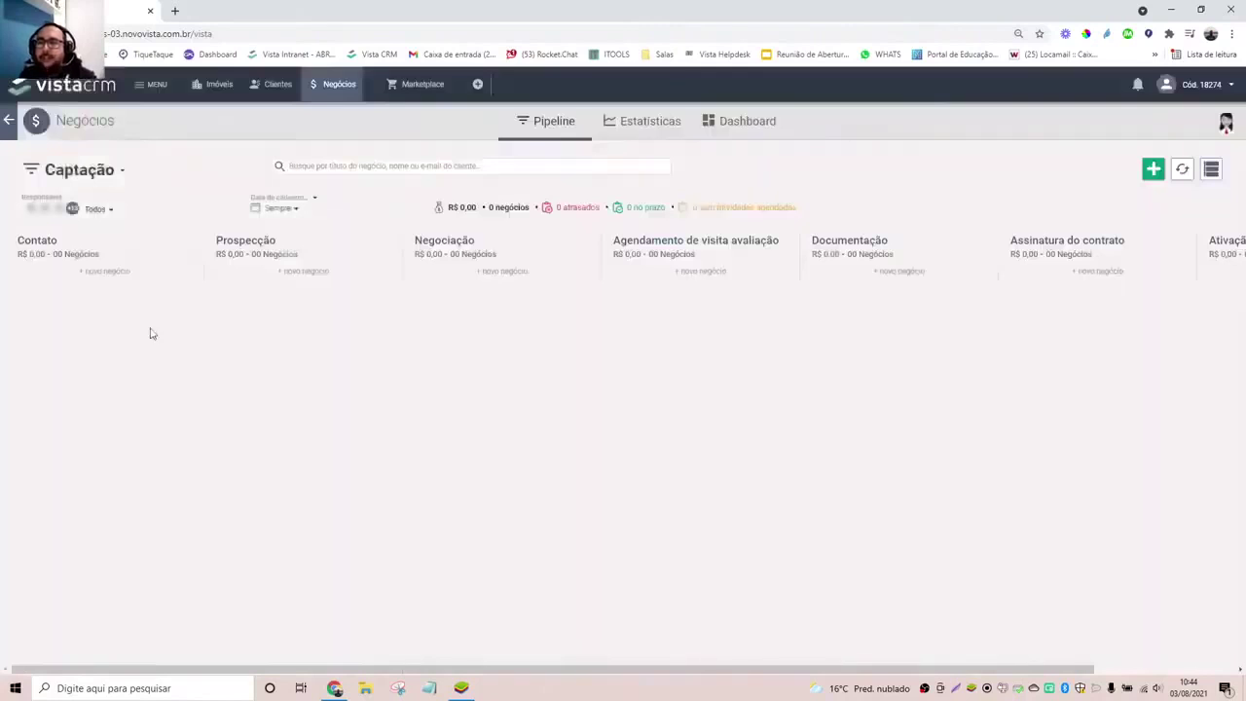
click(115, 172)
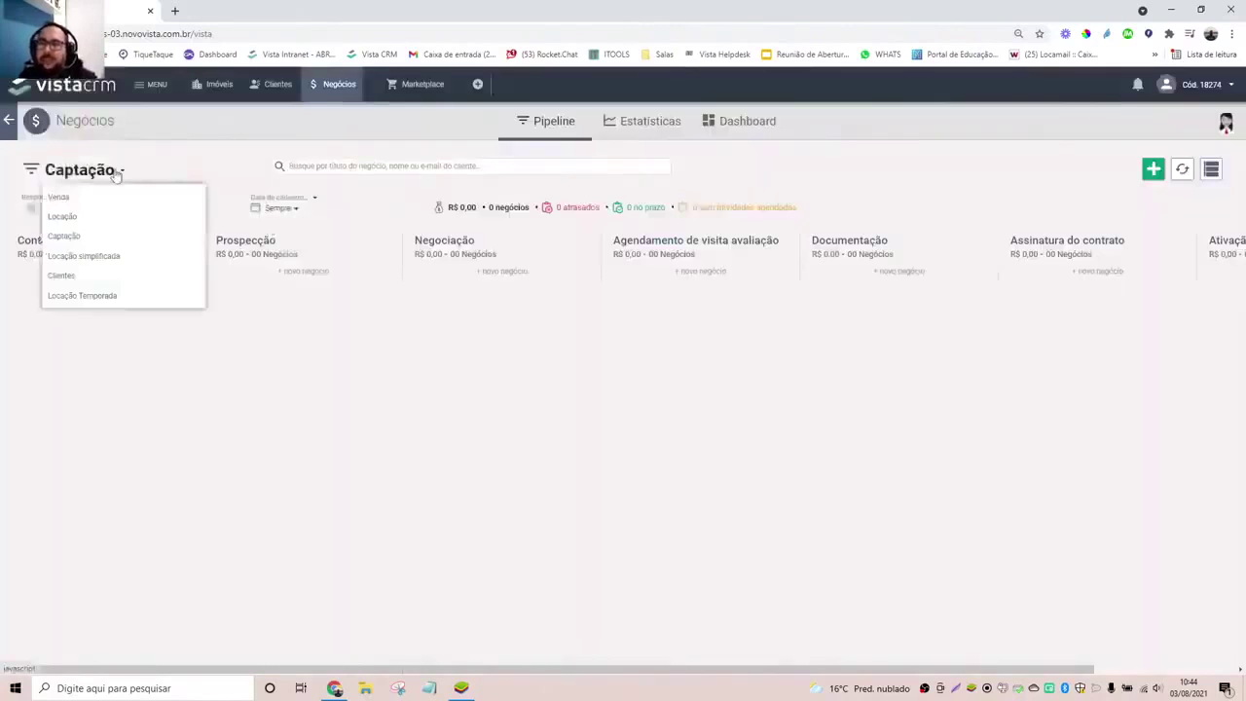
click(115, 171)
click(117, 171)
click(56, 196)
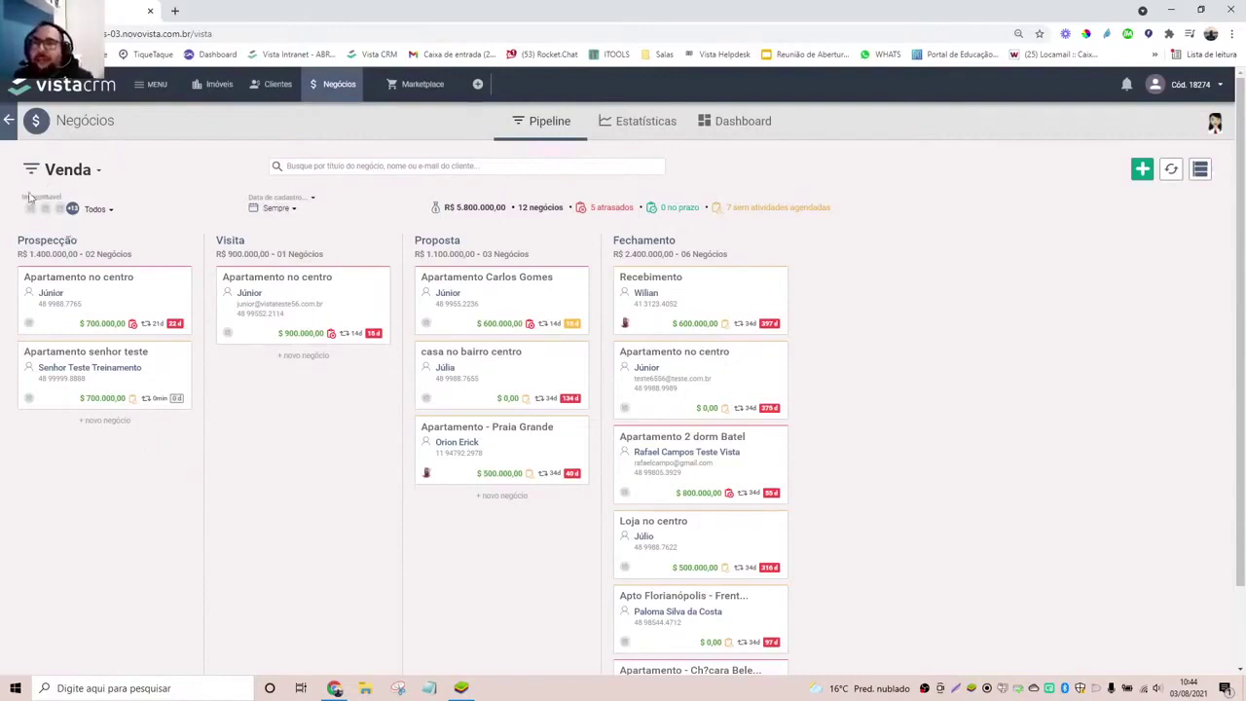
- Look through the pipeline's filter options for responsible brokers or teams and for registration date, without applying any
click(104, 216)
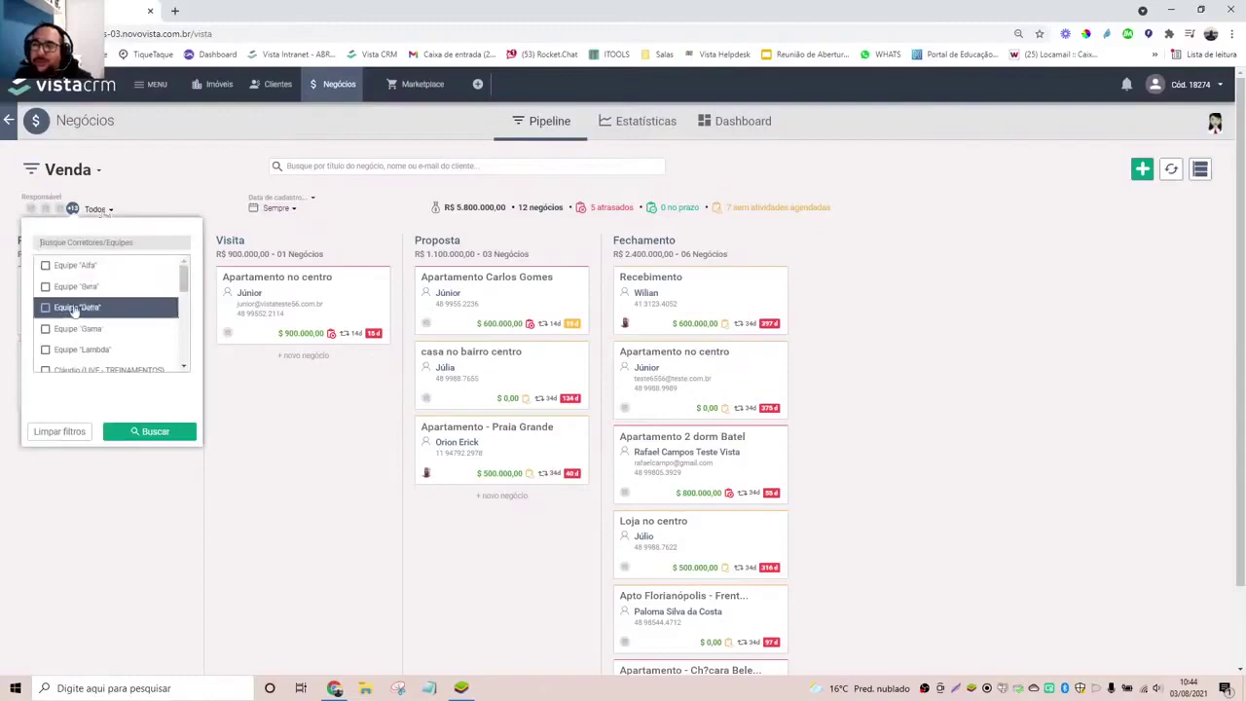
scroll(77, 310, down, 3)
scroll(78, 309, down, 2)
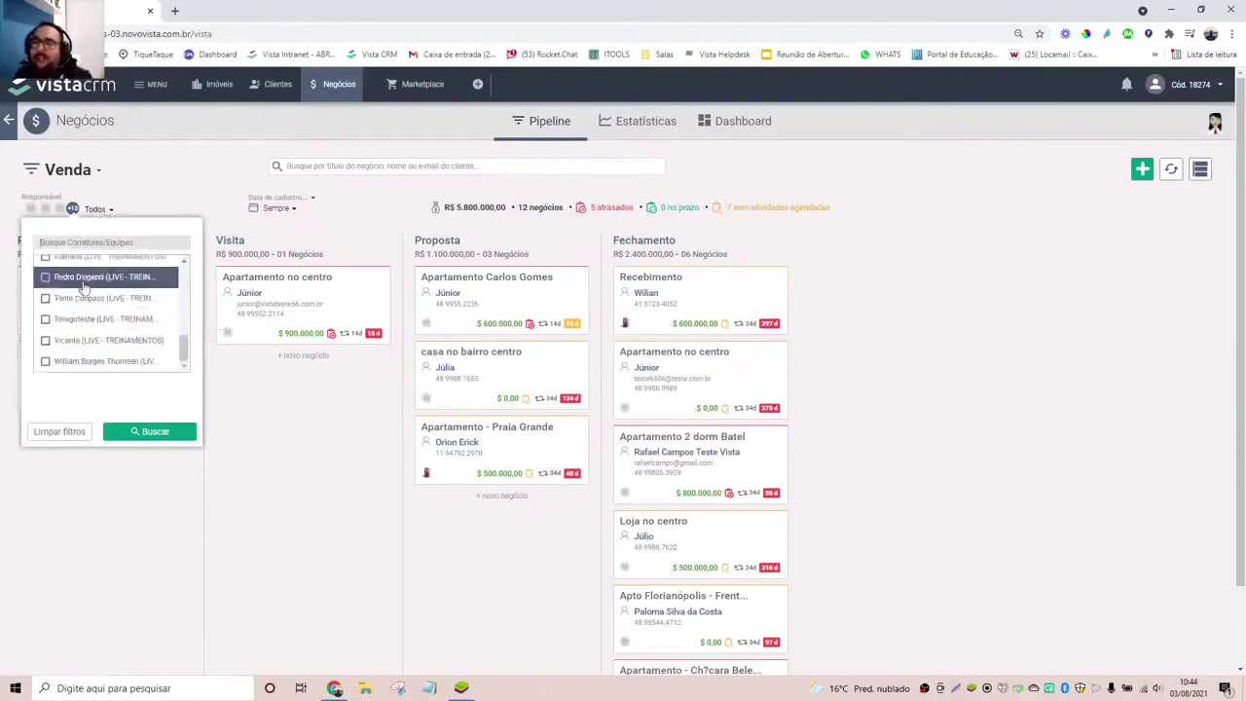
click(172, 186)
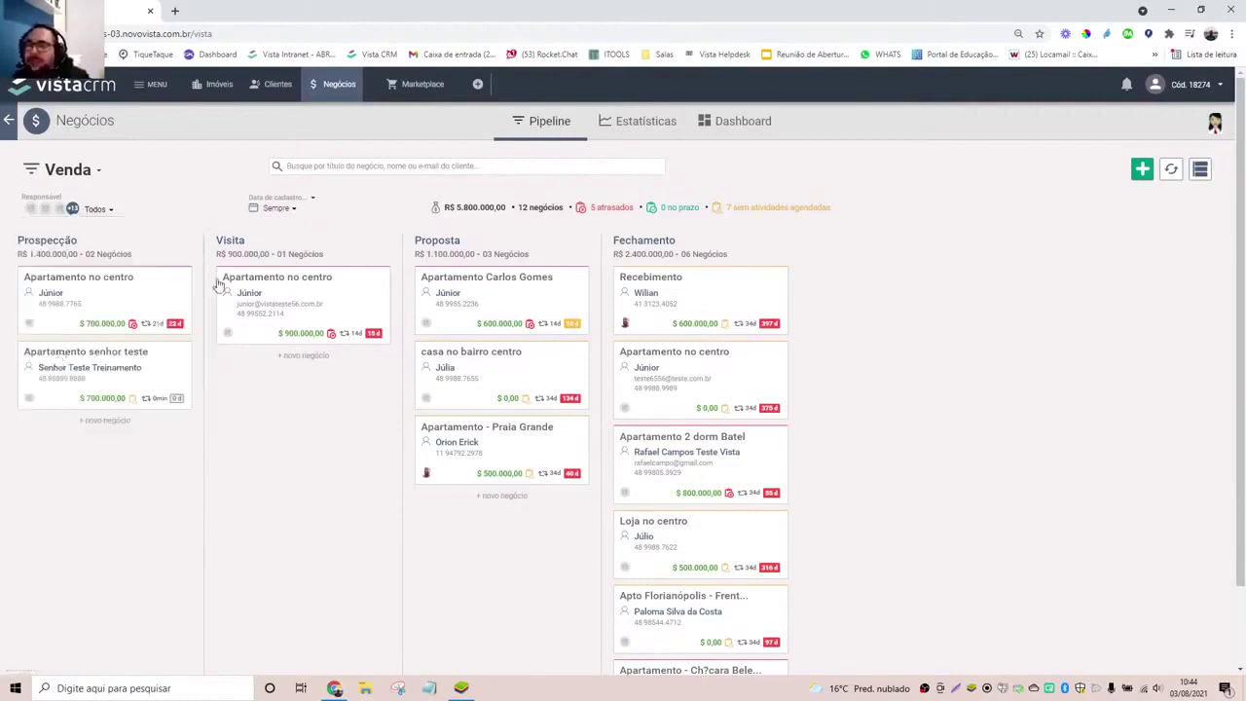
click(290, 211)
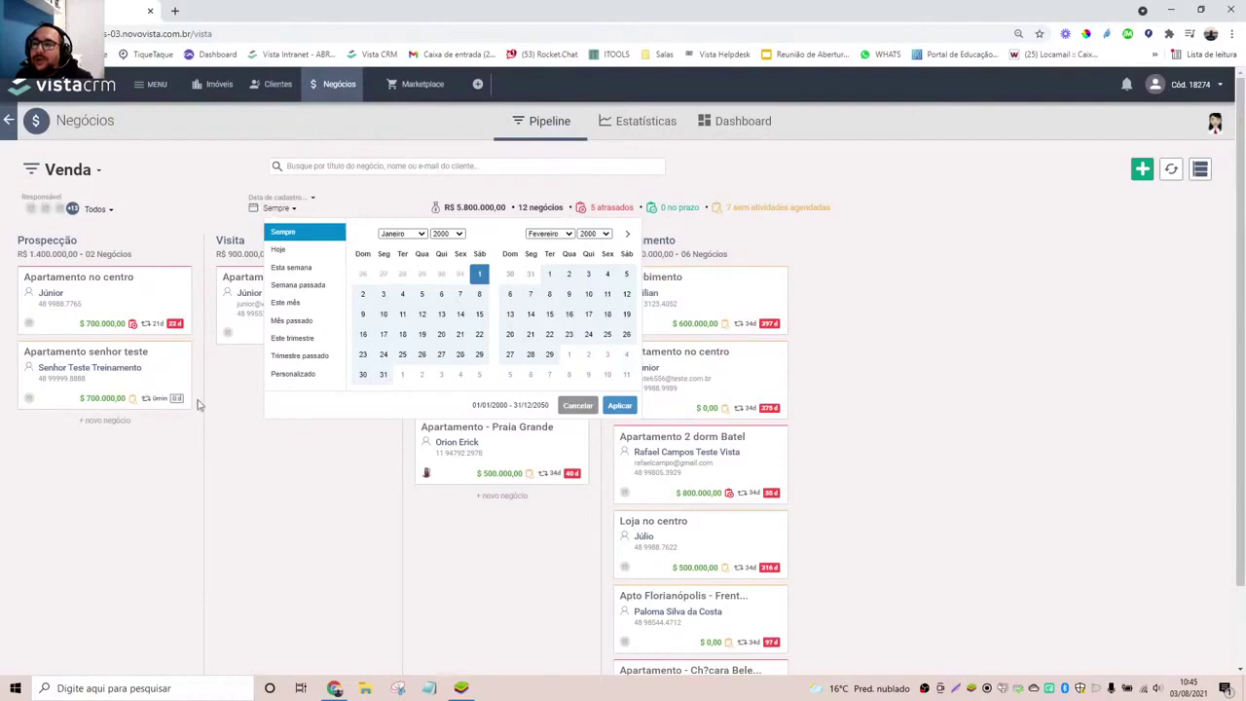
click(367, 193)
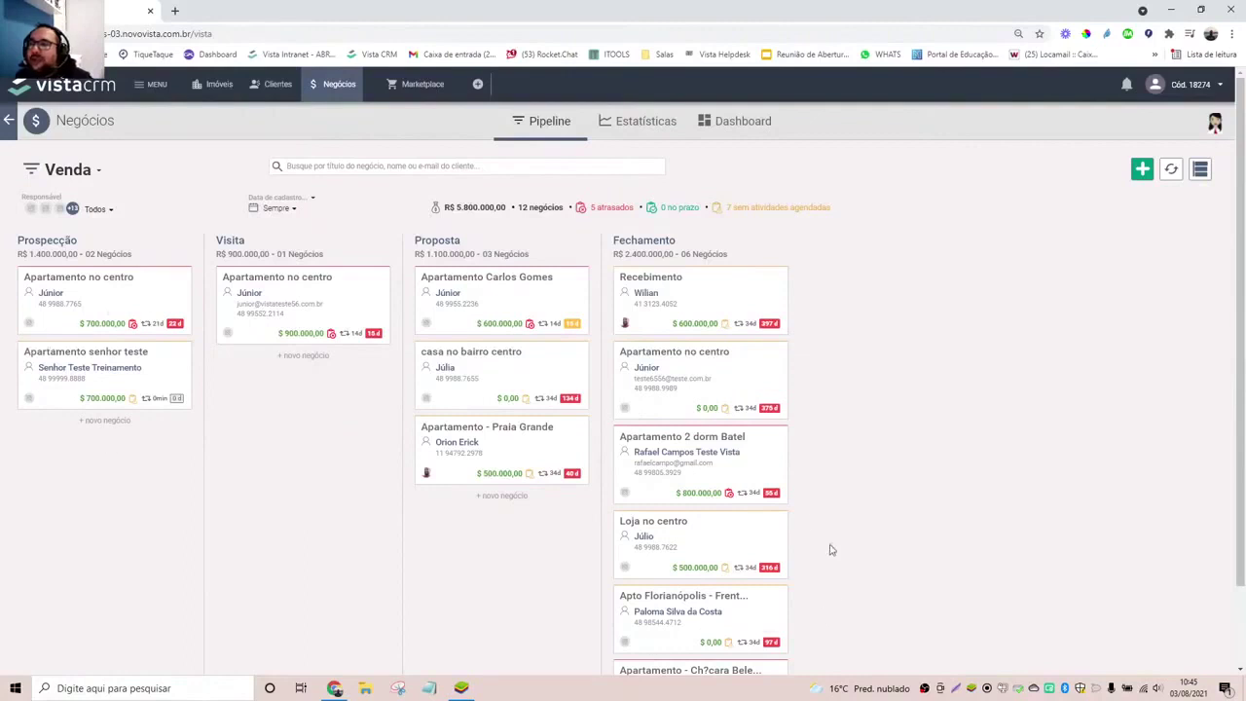
- Examine the Venda pipeline's deal cards and its summary of overdue, on-time and unscheduled activities
mouse_move(144, 329)
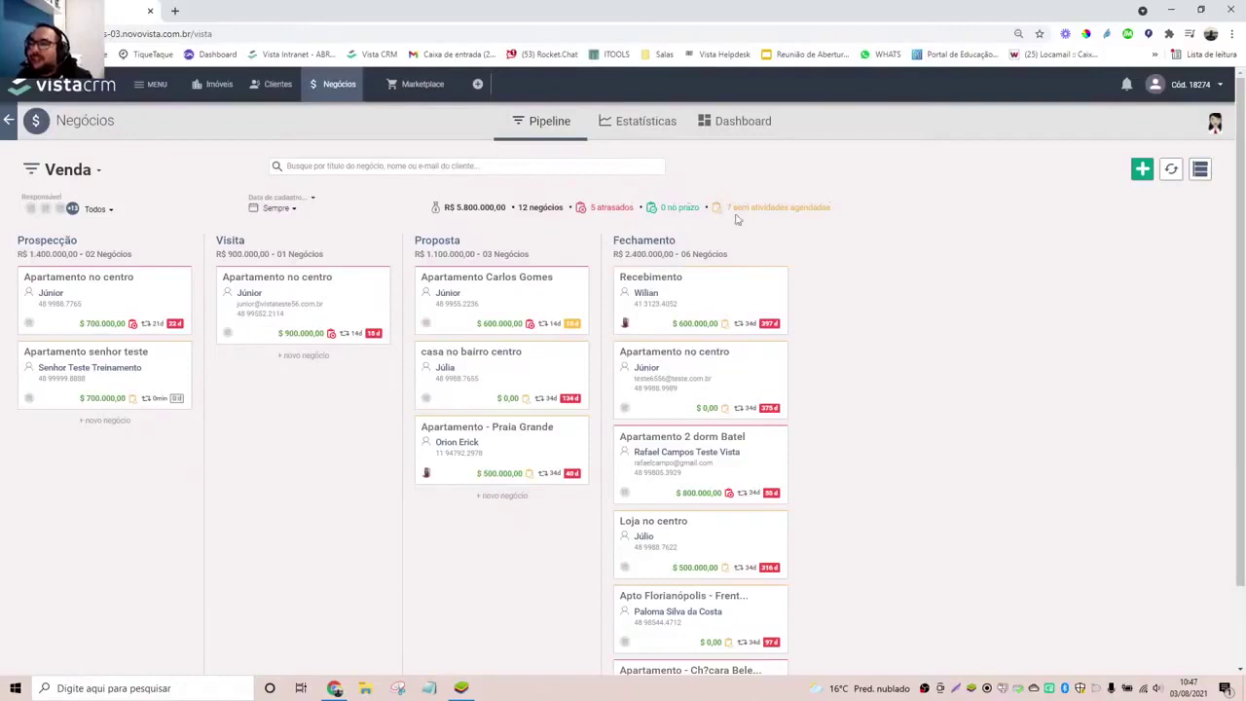
triple_click(833, 208)
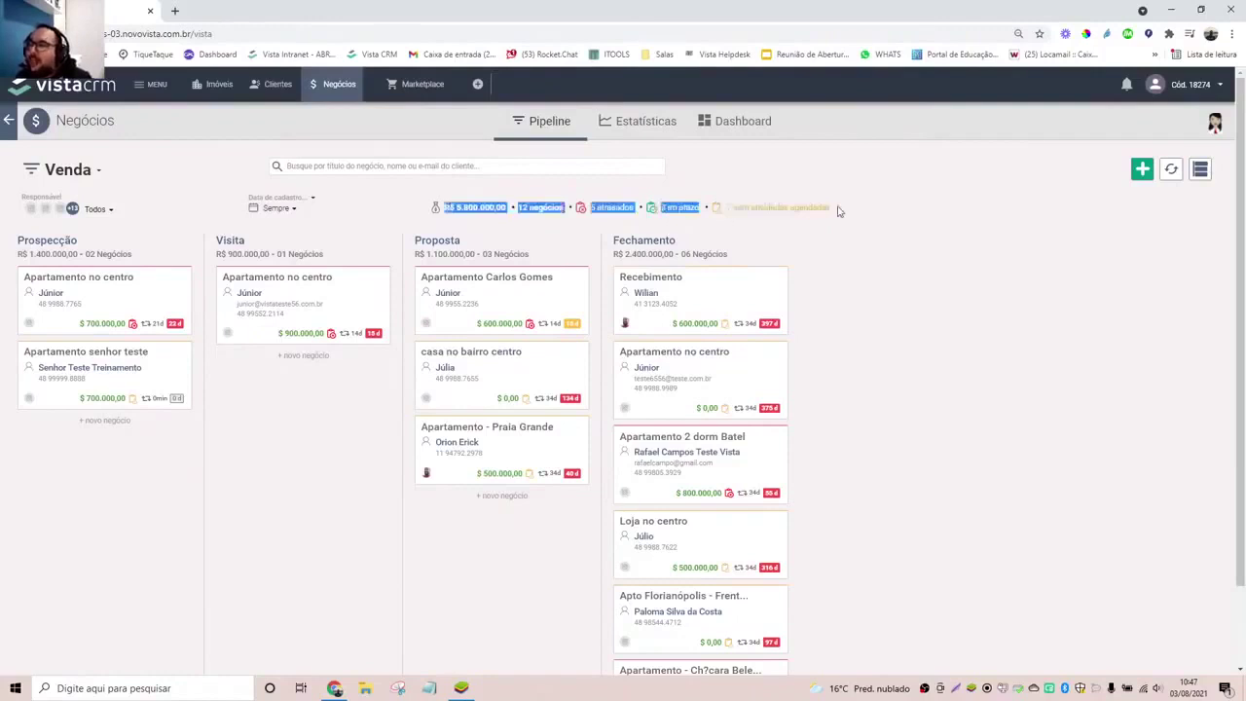
triple_click(829, 209)
triple_click(837, 211)
triple_click(828, 208)
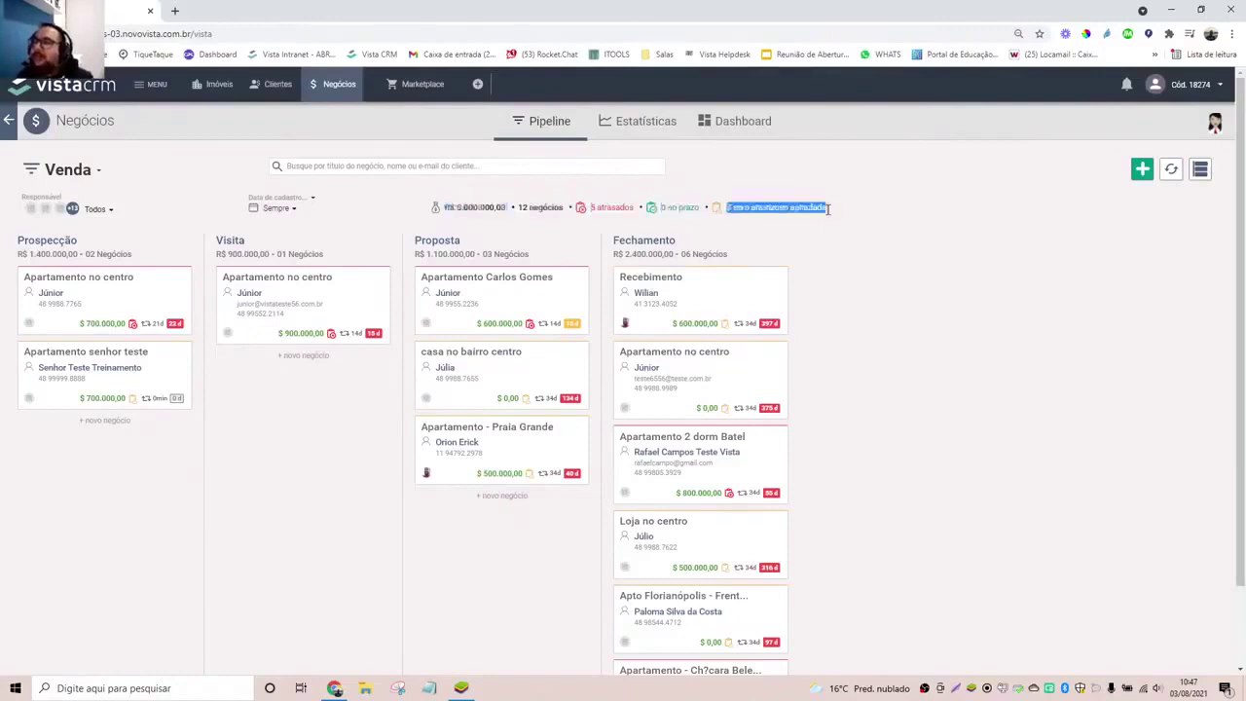
triple_click(664, 209)
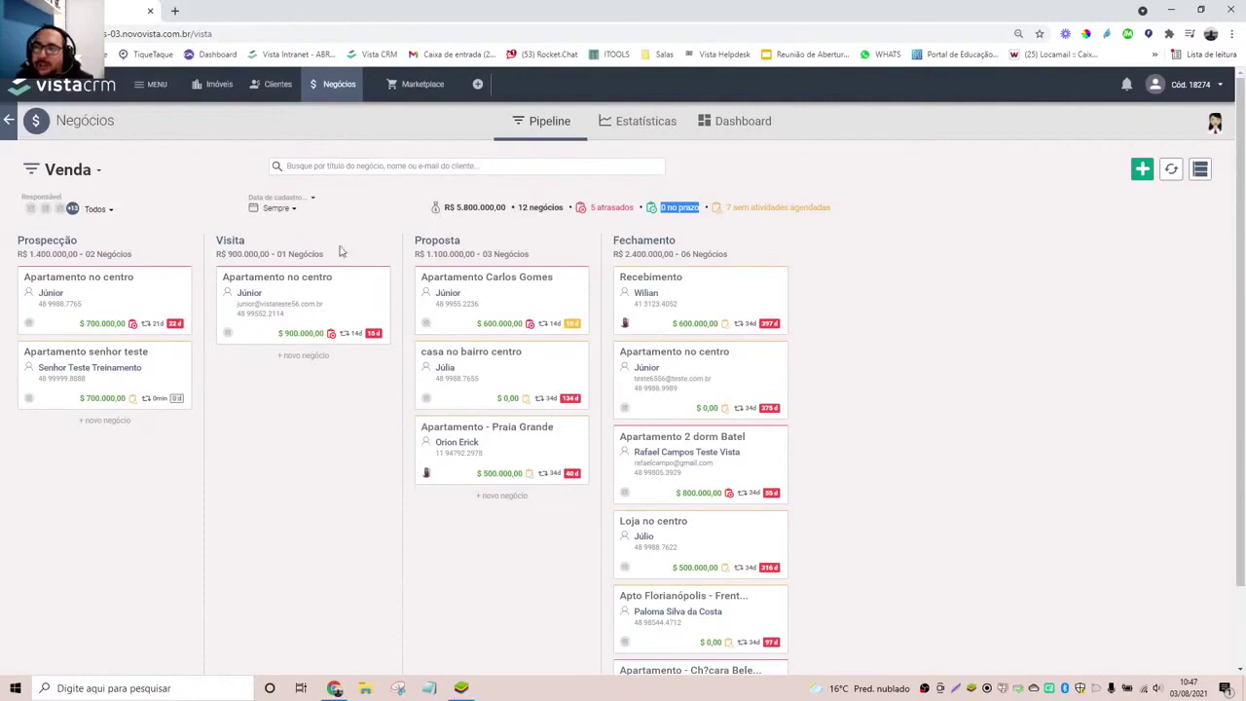
- Open the "Apartamento senhor teste" deal from the Prospecção stage and expand its activities and deal details
mouse_move(148, 401)
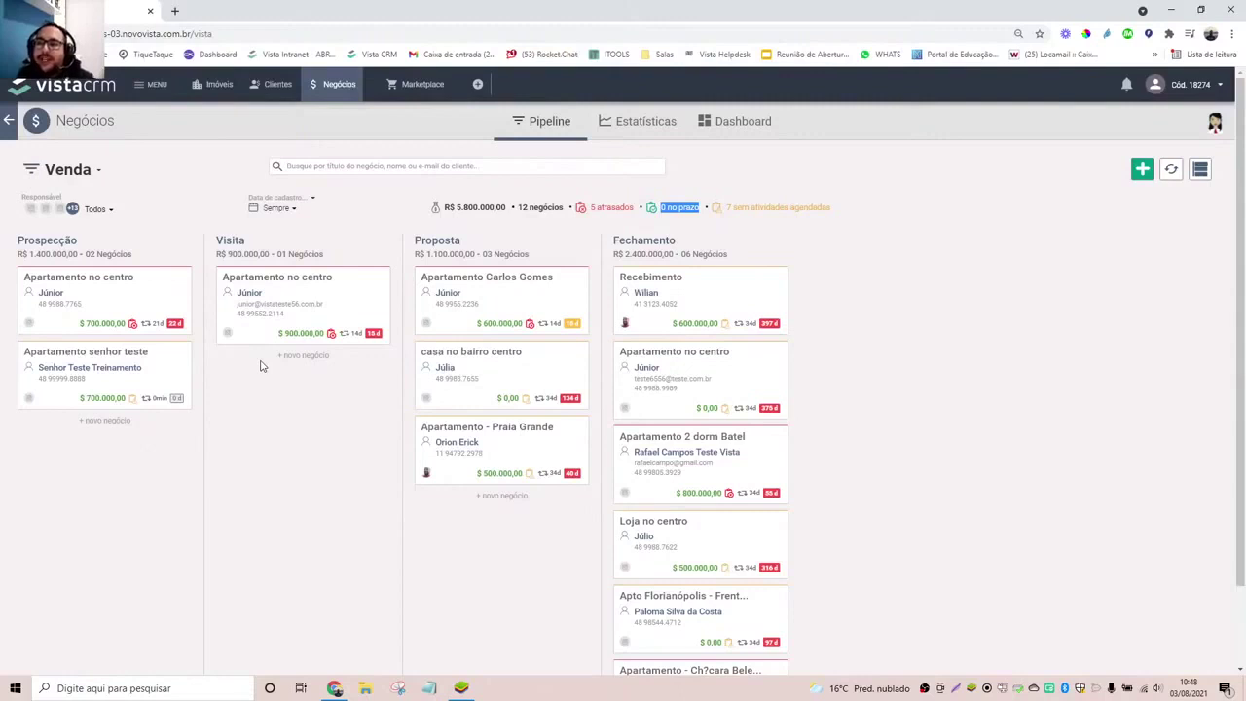
click(100, 360)
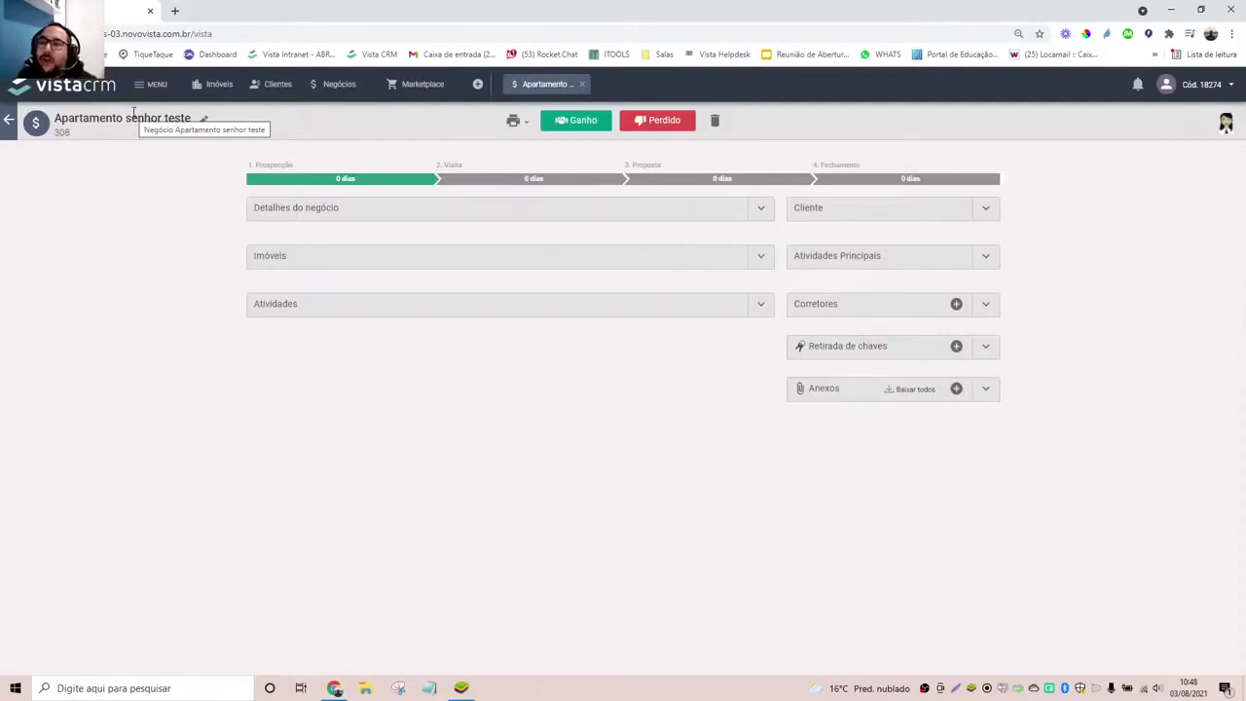
click(762, 305)
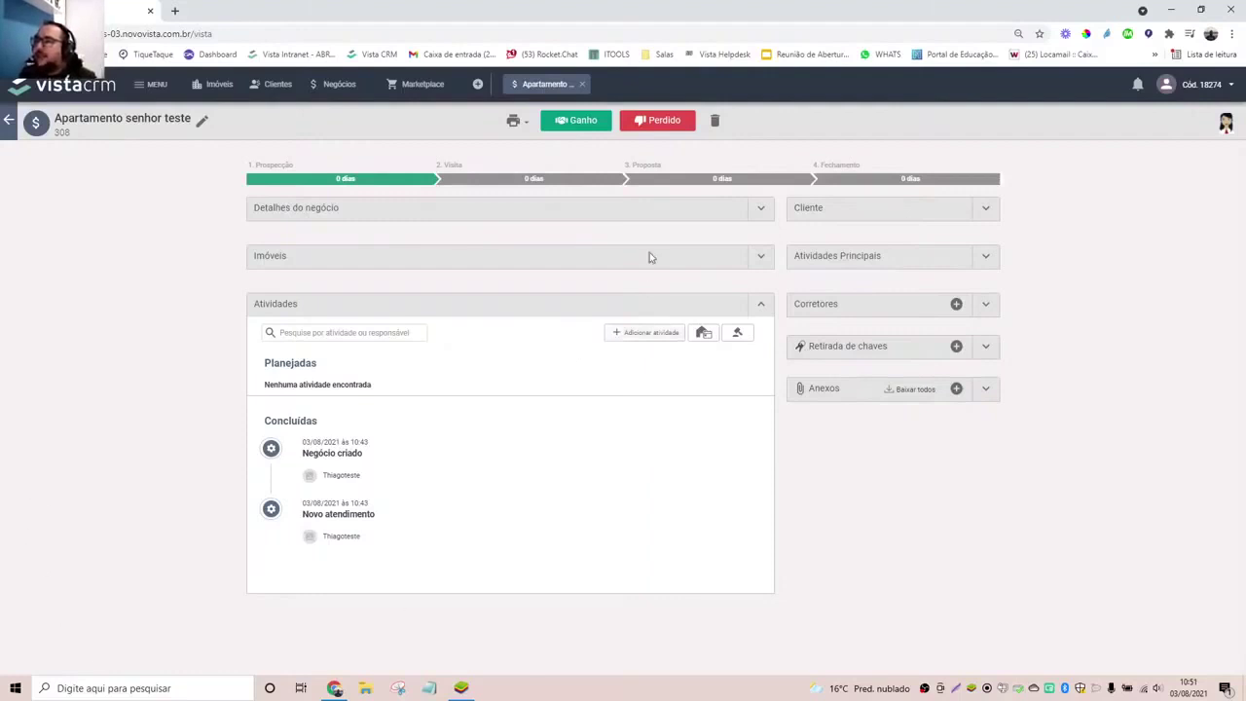
click(762, 213)
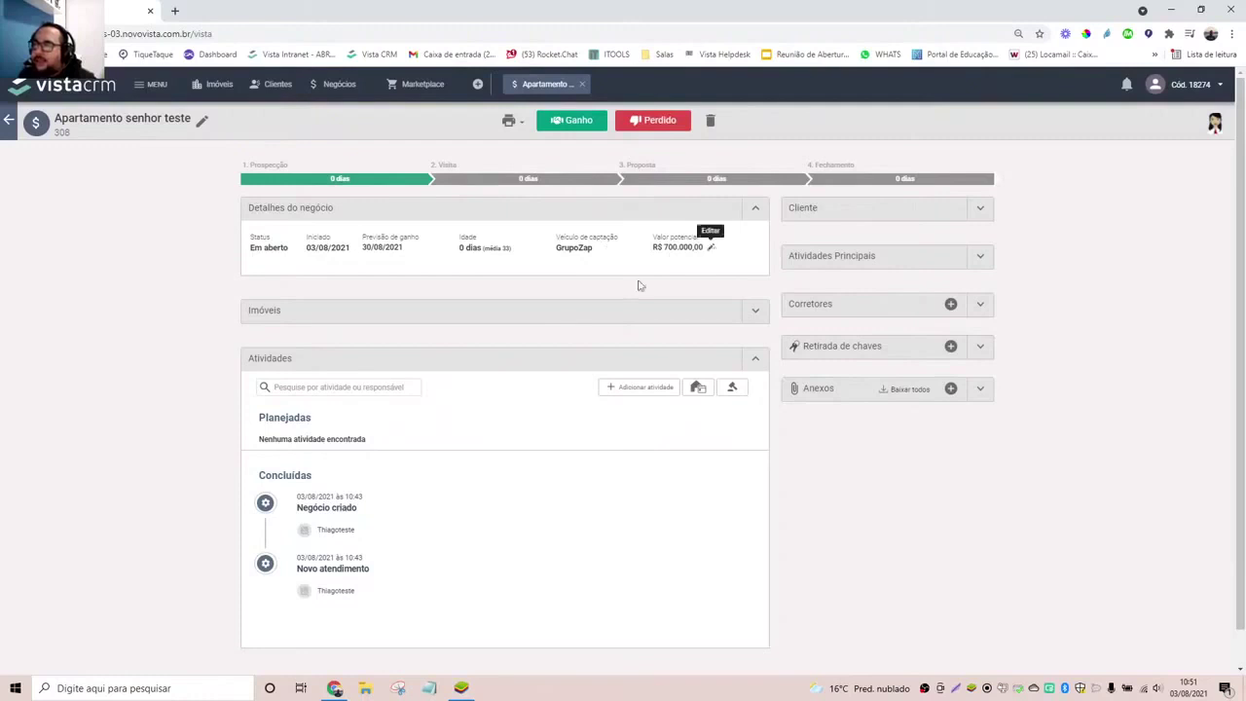
- Add the Bela Vista apartment with reference 340 from the property listing to the deal's interest profile
click(753, 316)
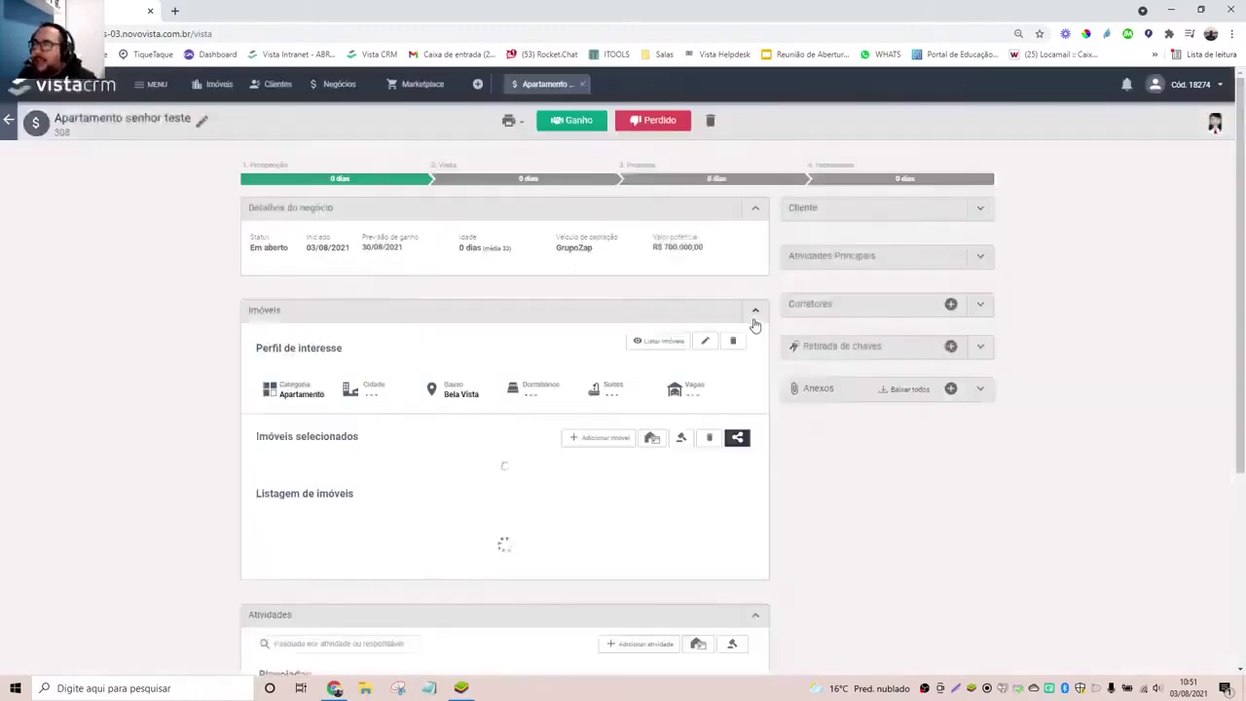
scroll(37, 406, down, 1)
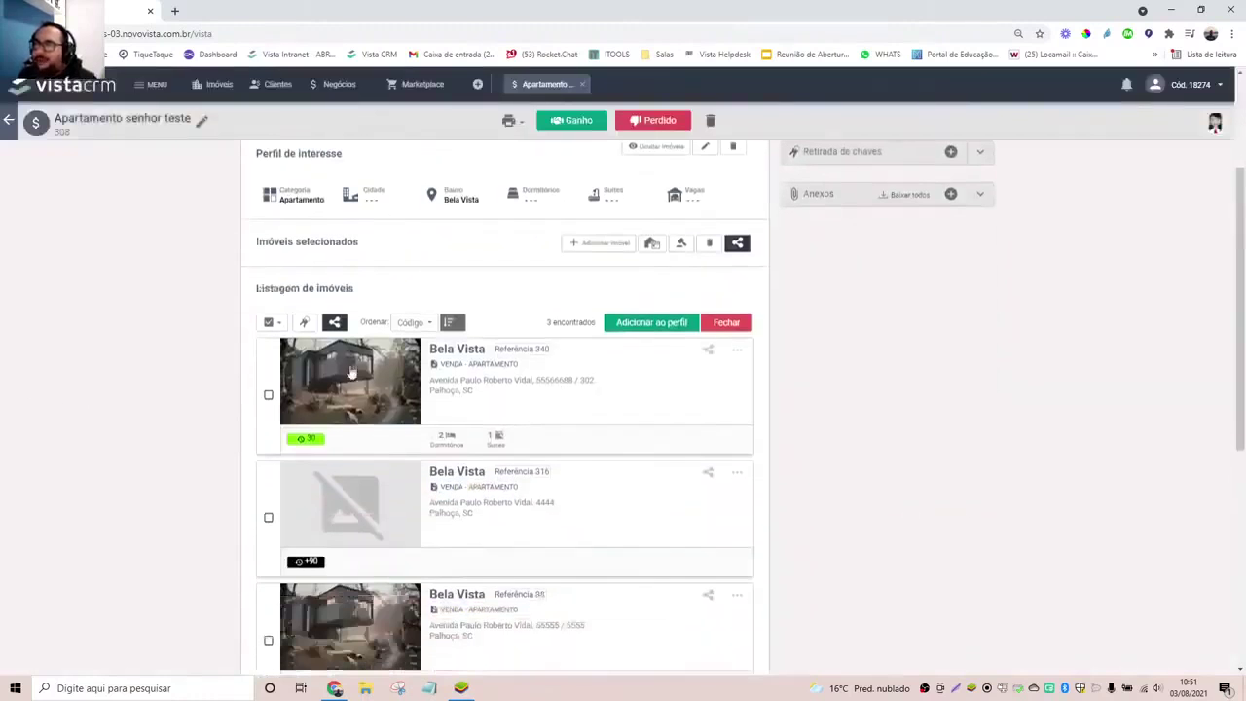
scroll(433, 360, down, 3)
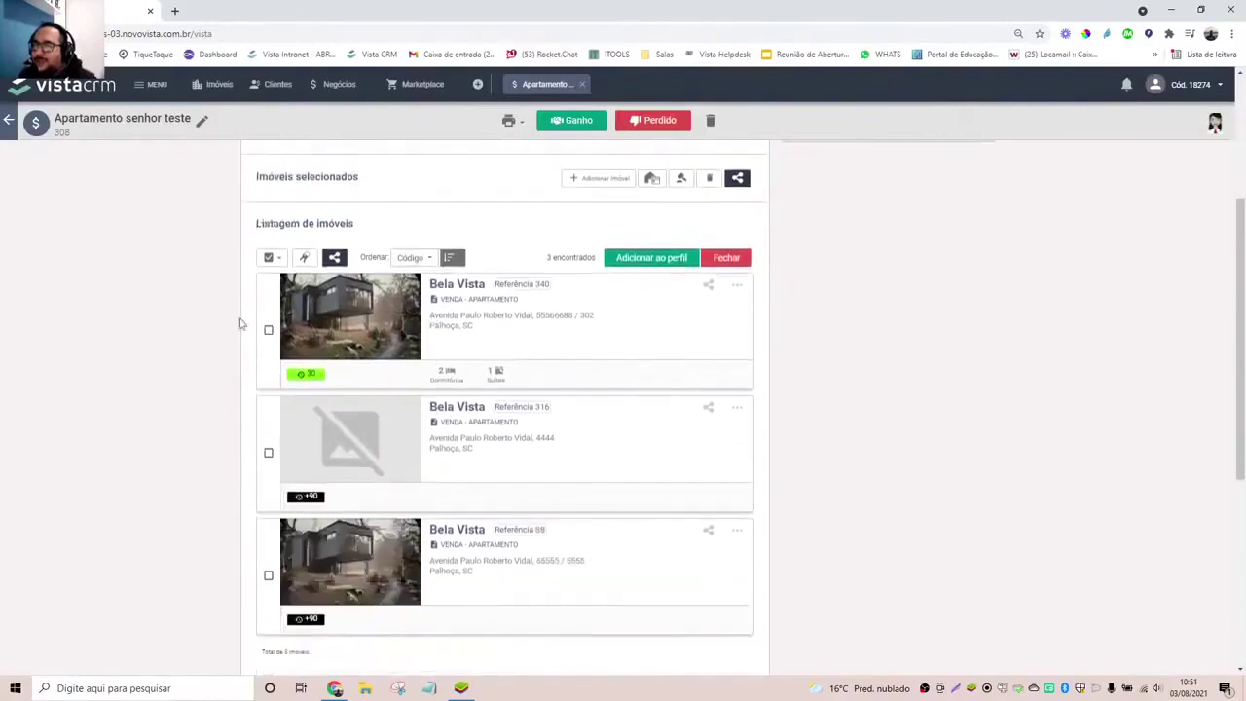
click(269, 332)
scroll(693, 351, up, 2)
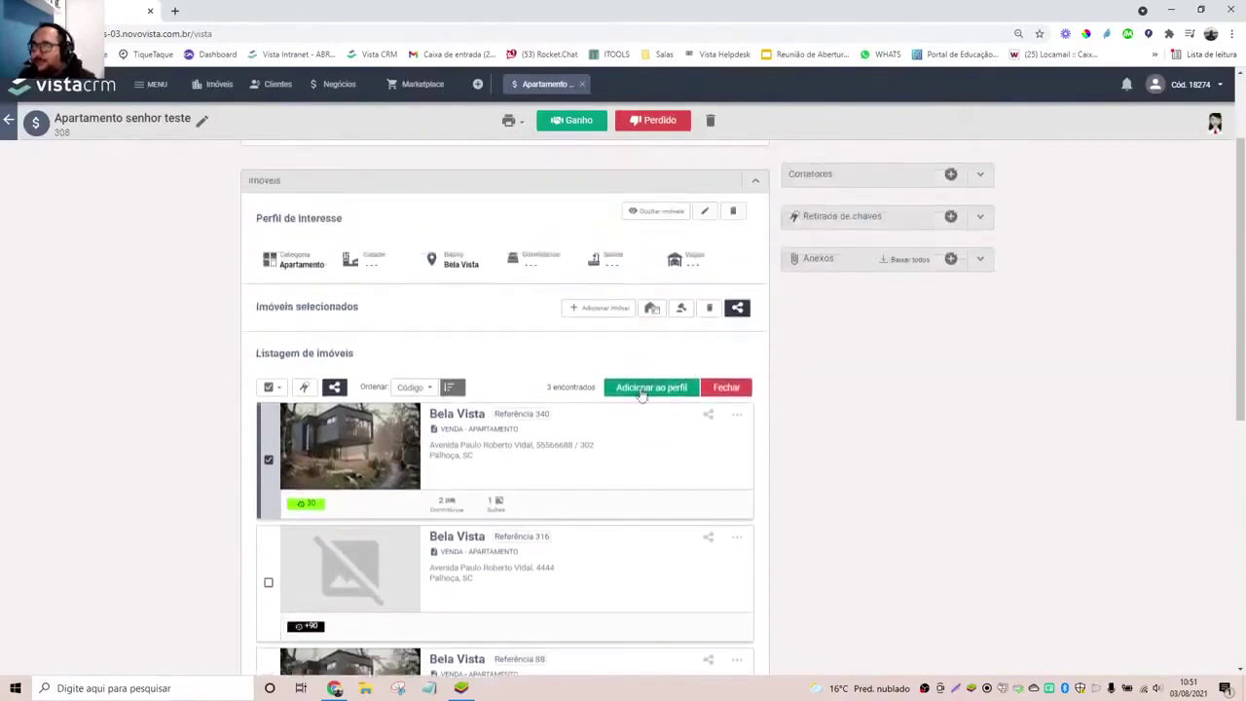
click(643, 390)
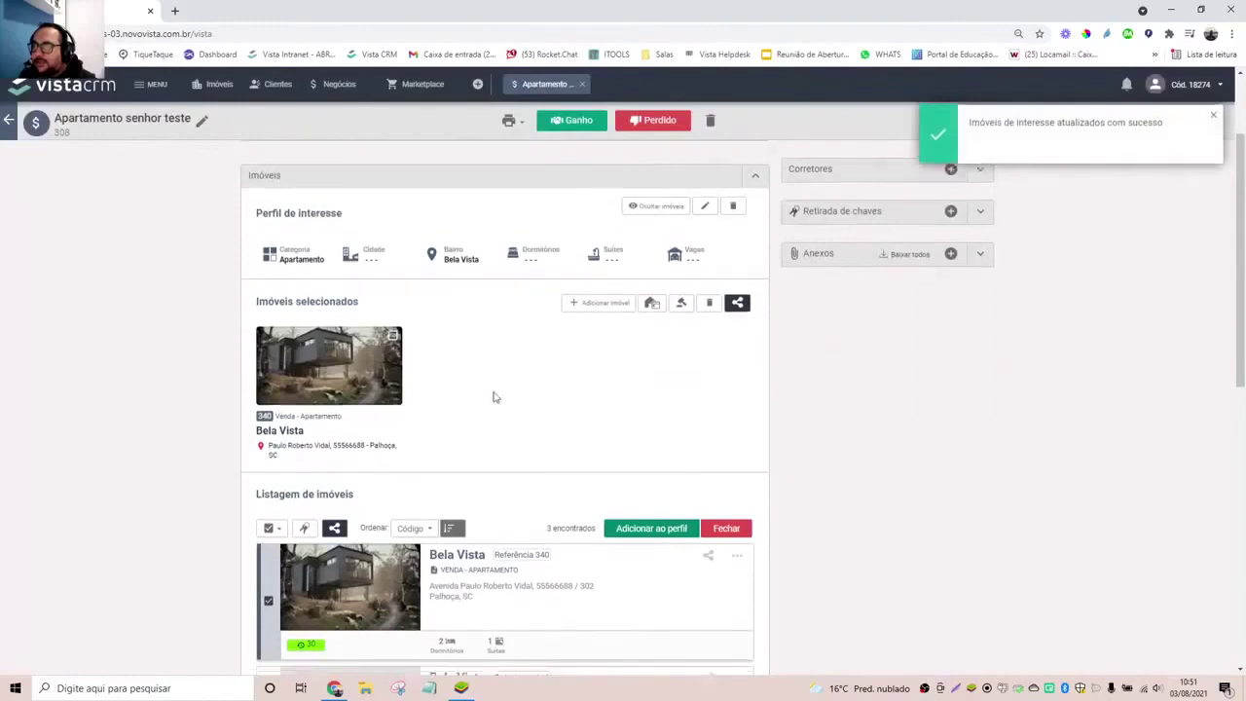
- Review the deal's remaining listed properties and its planned and completed activities
scroll(494, 391, down, 8)
scroll(492, 385, up, 5)
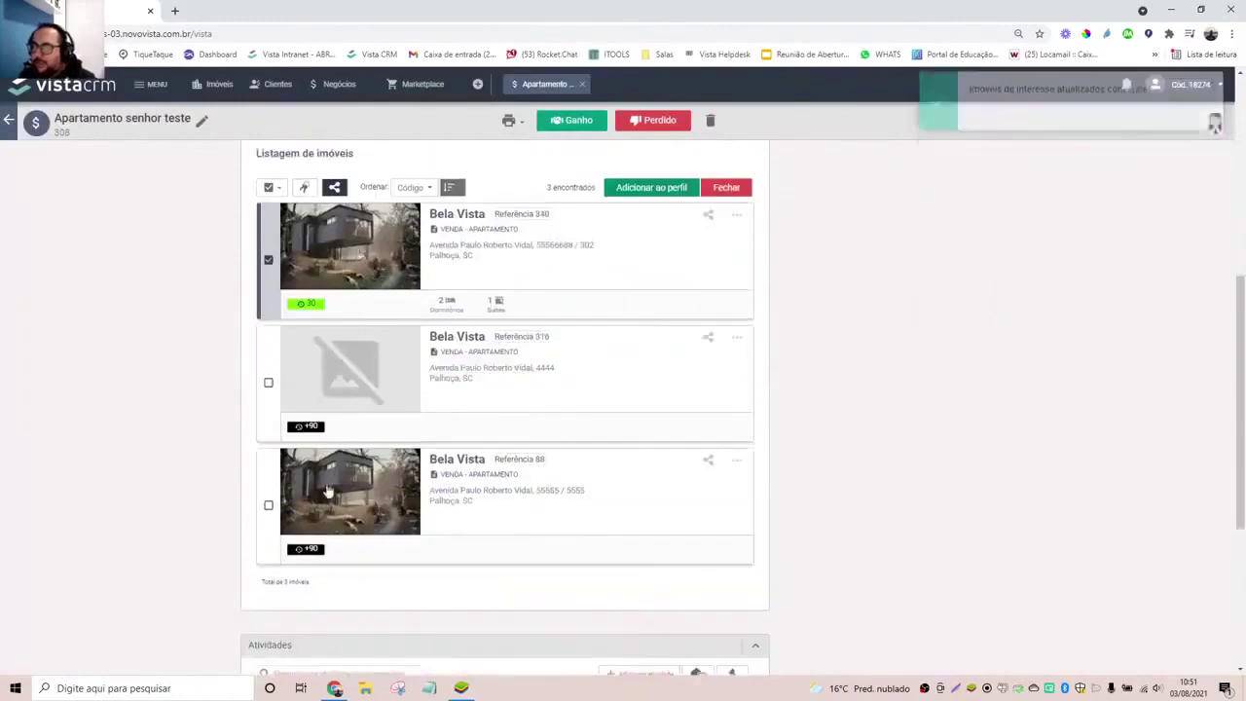
scroll(257, 547, down, 5)
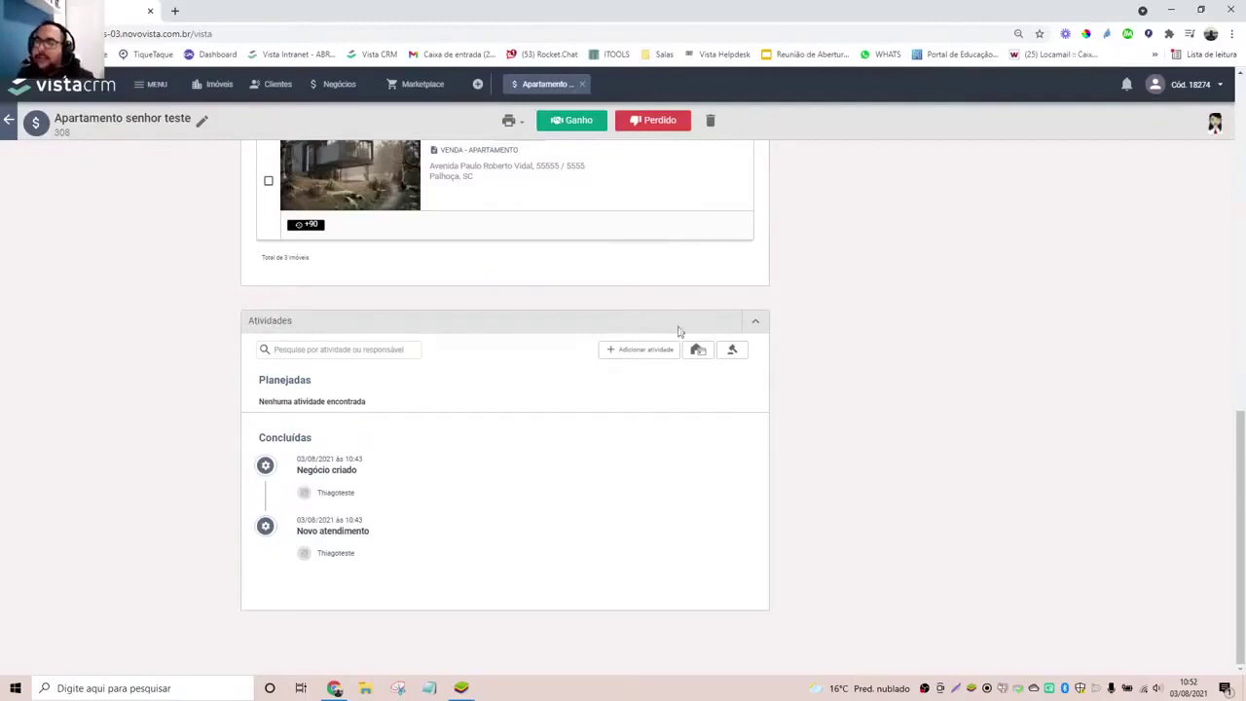
scroll(695, 353, up, 5)
scroll(696, 353, down, 5)
scroll(693, 354, up, 1)
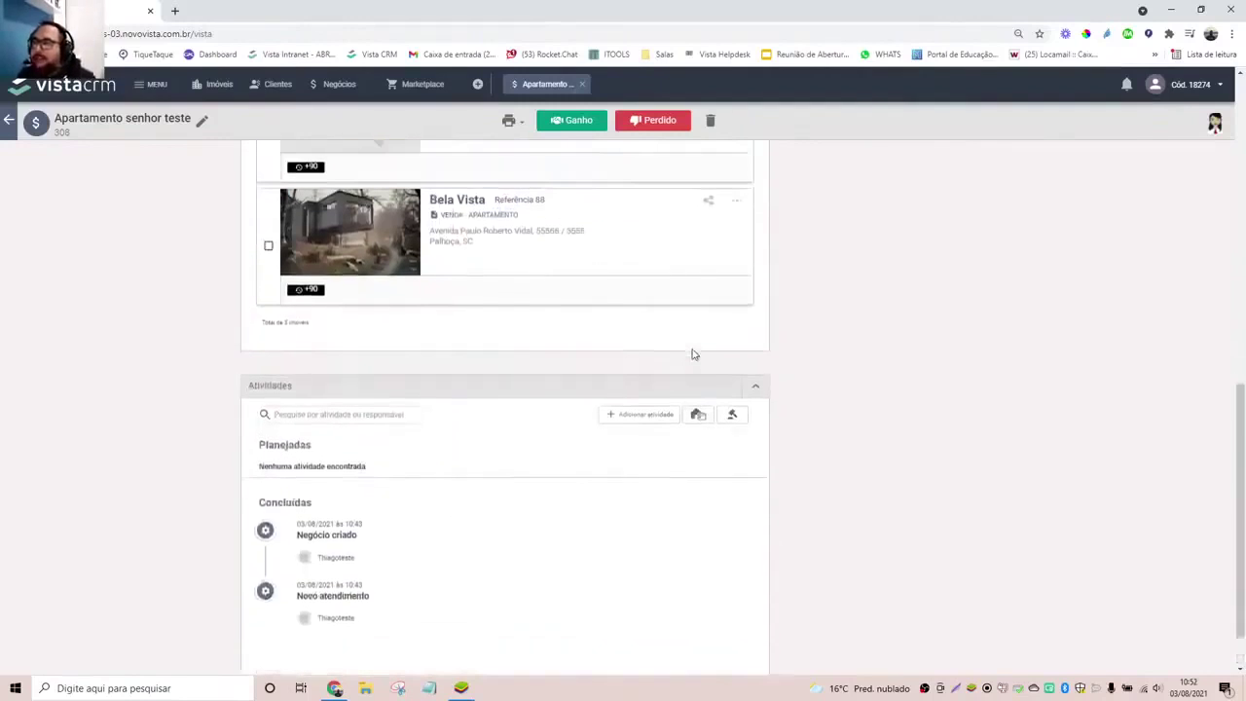
- Start a visit for the selected Bela Vista property 340, dated 04/08/2021 at 12:00 with a duration of 30 minutes
scroll(693, 354, up, 6)
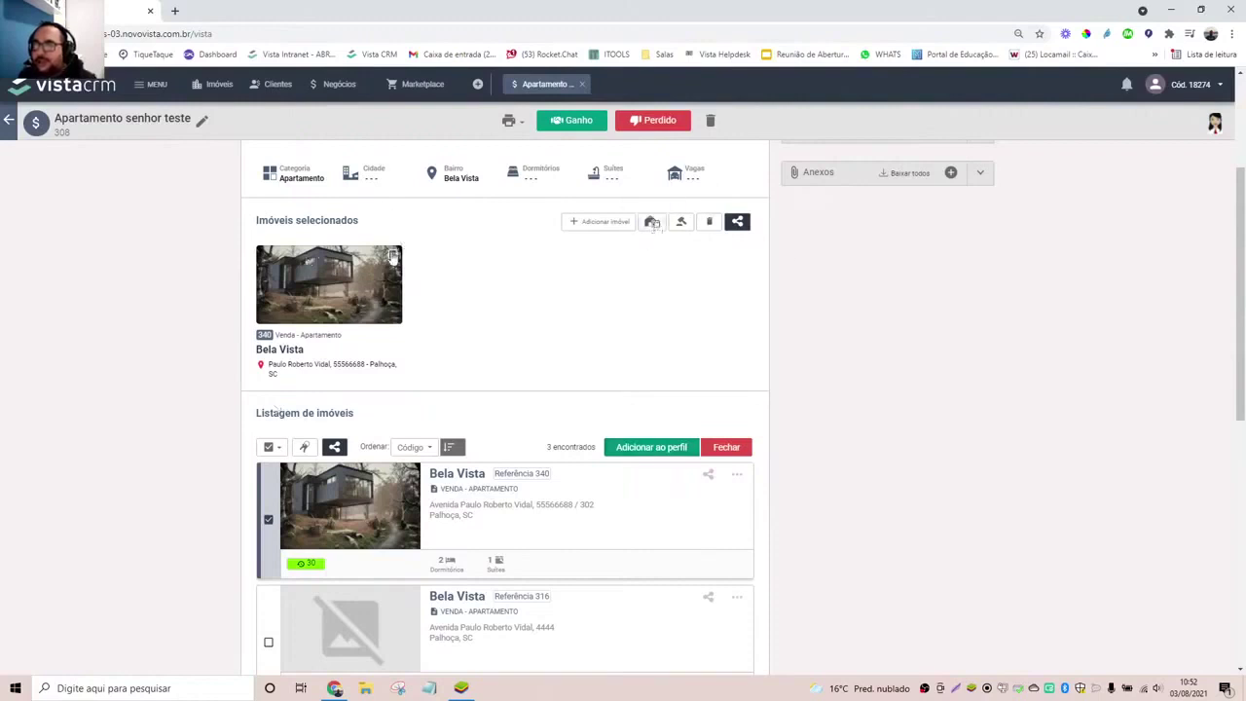
scroll(655, 341, up, 2)
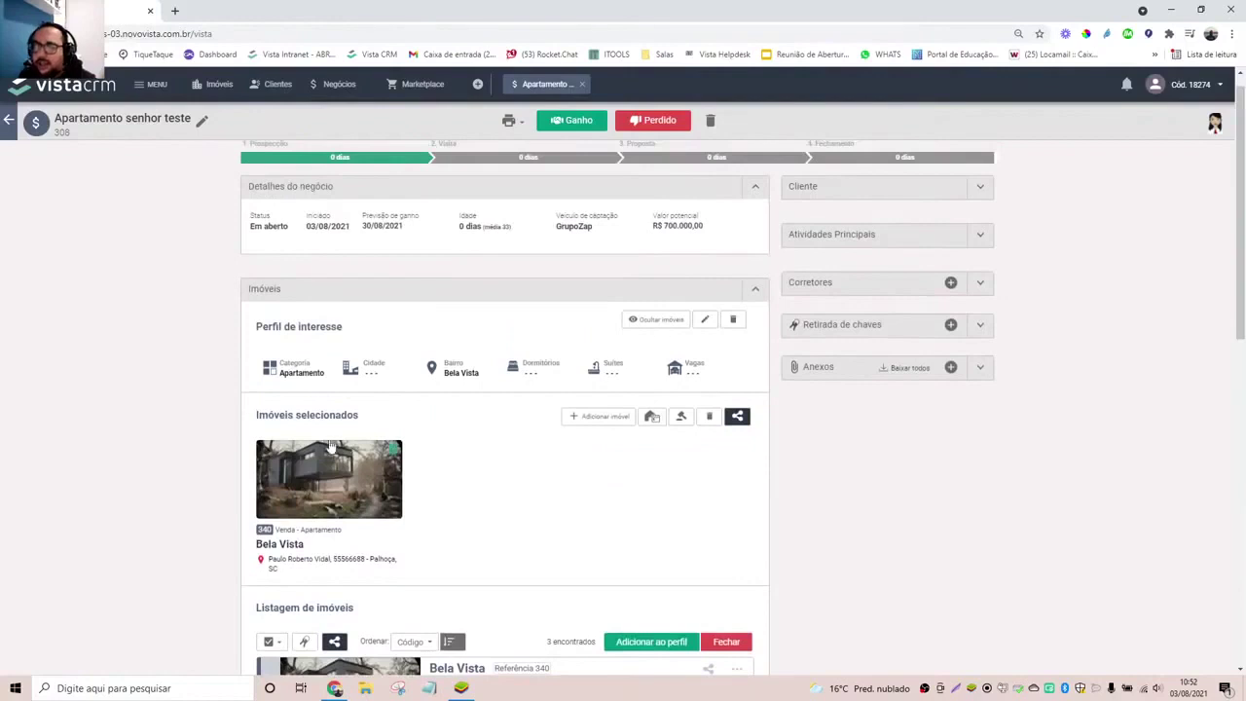
click(655, 421)
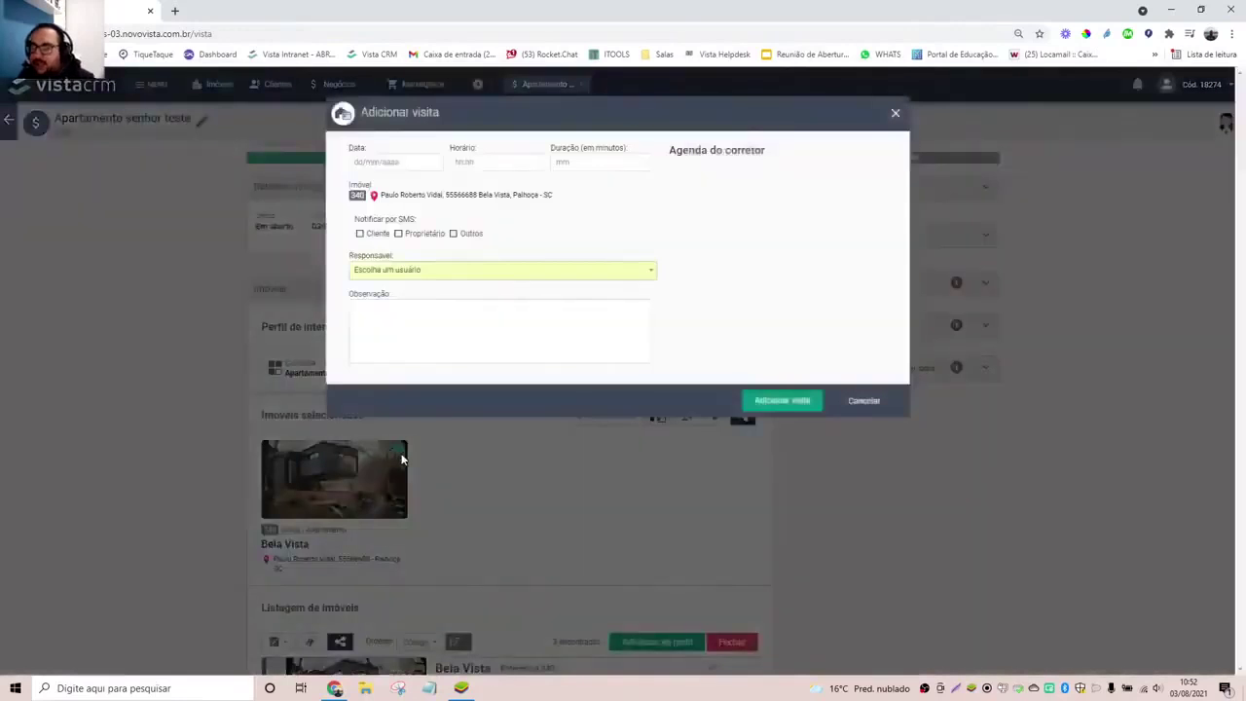
click(385, 163)
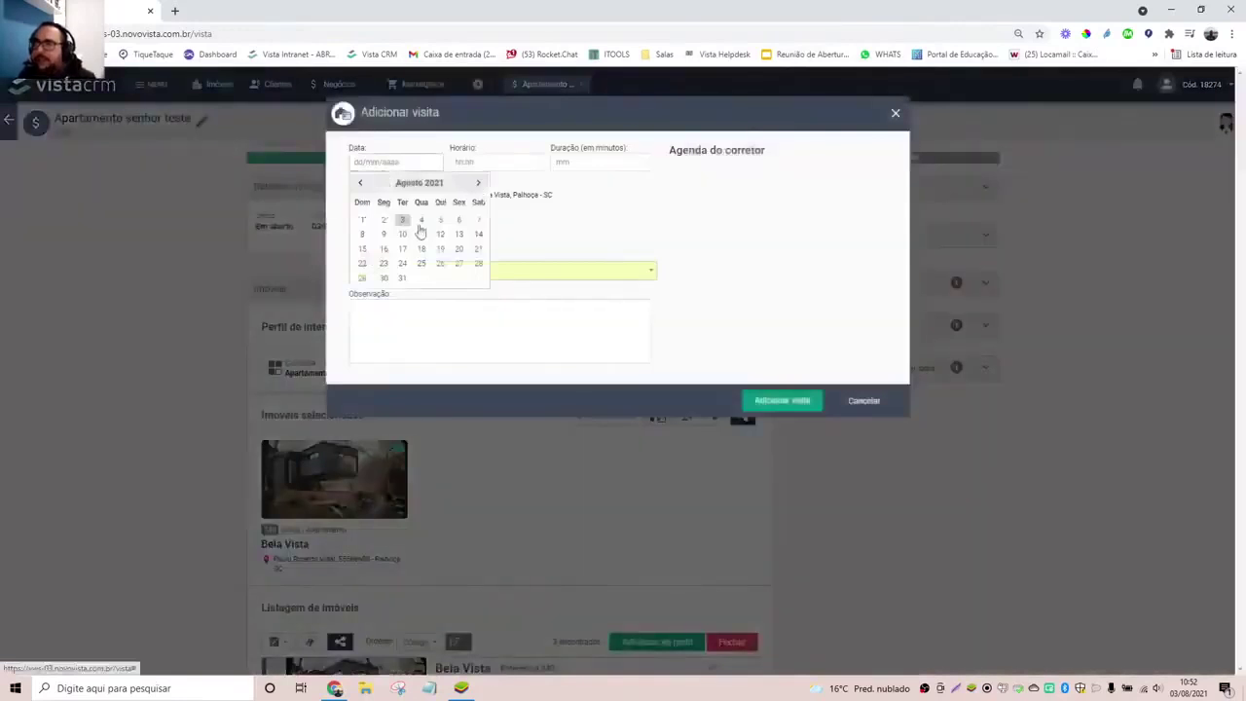
click(420, 222)
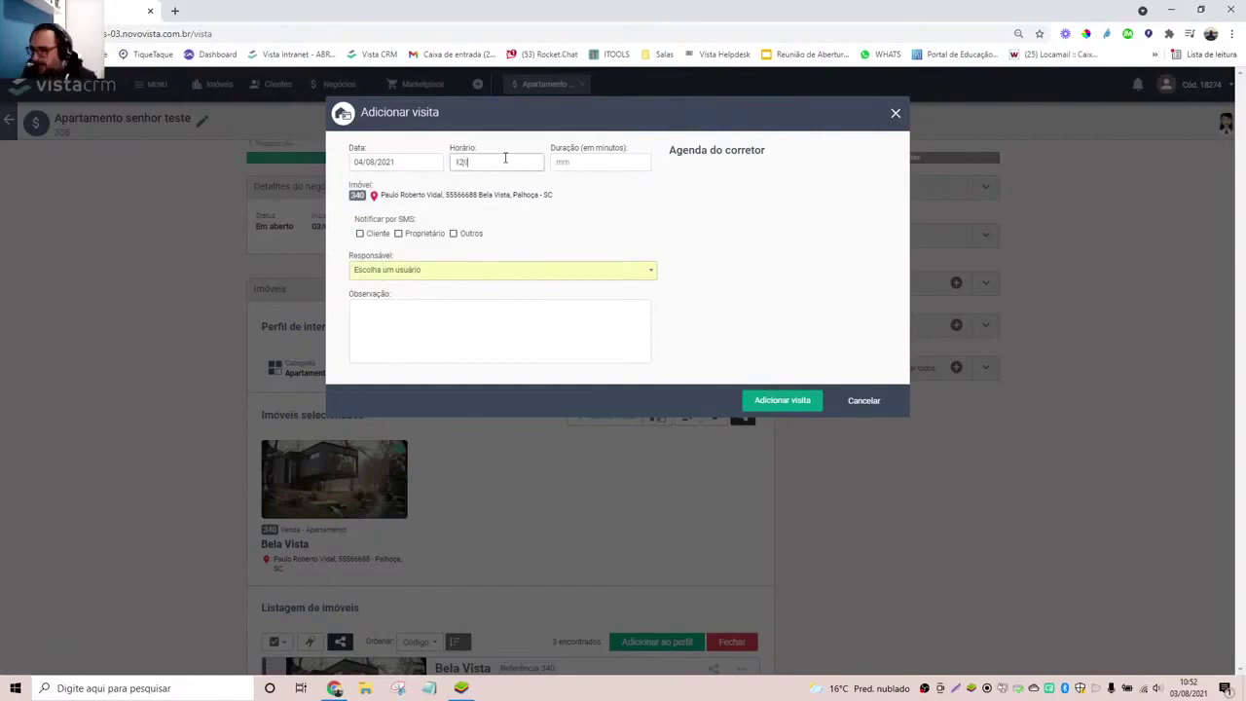
click(598, 163)
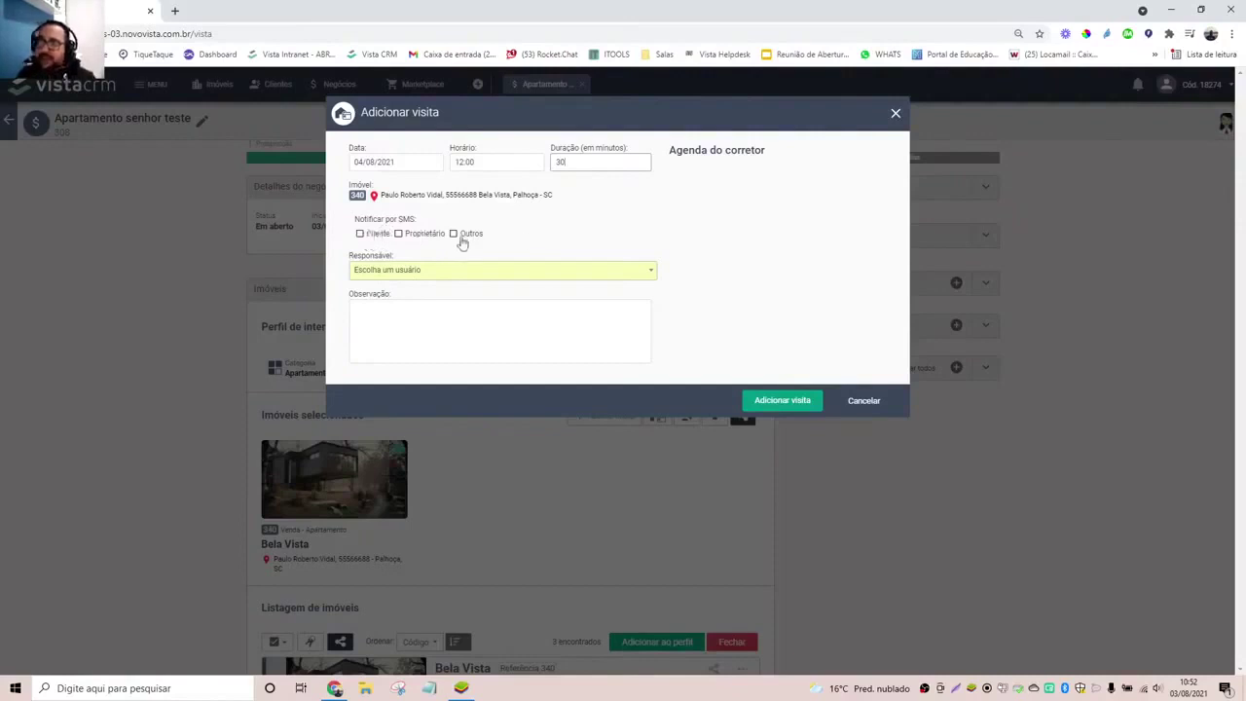
- Assign the test broker's user account as the person responsible for the visit
click(651, 273)
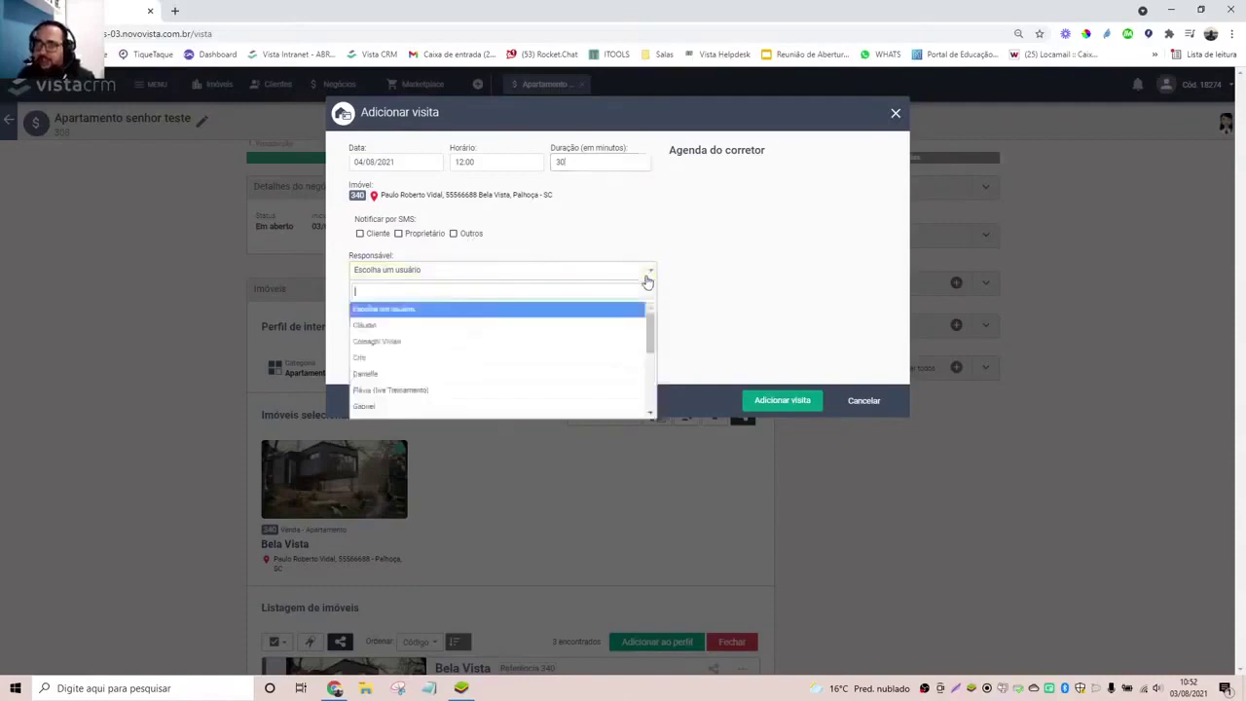
scroll(457, 325, down, 5)
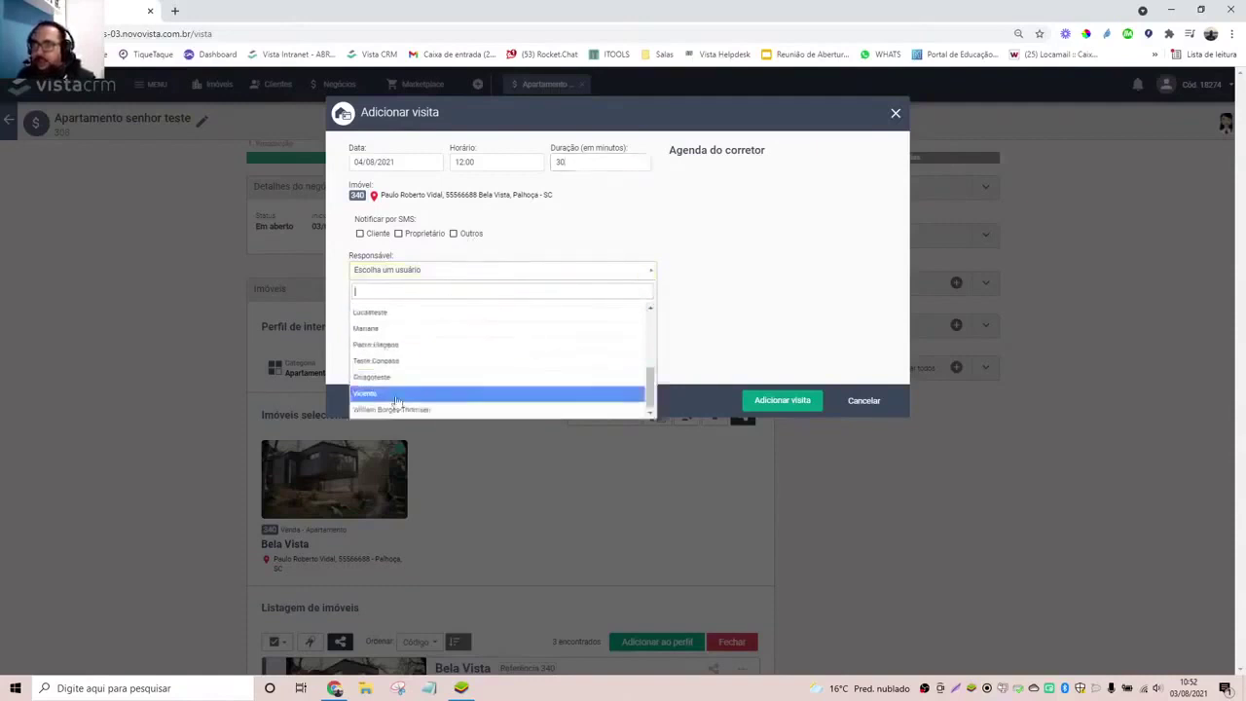
click(405, 382)
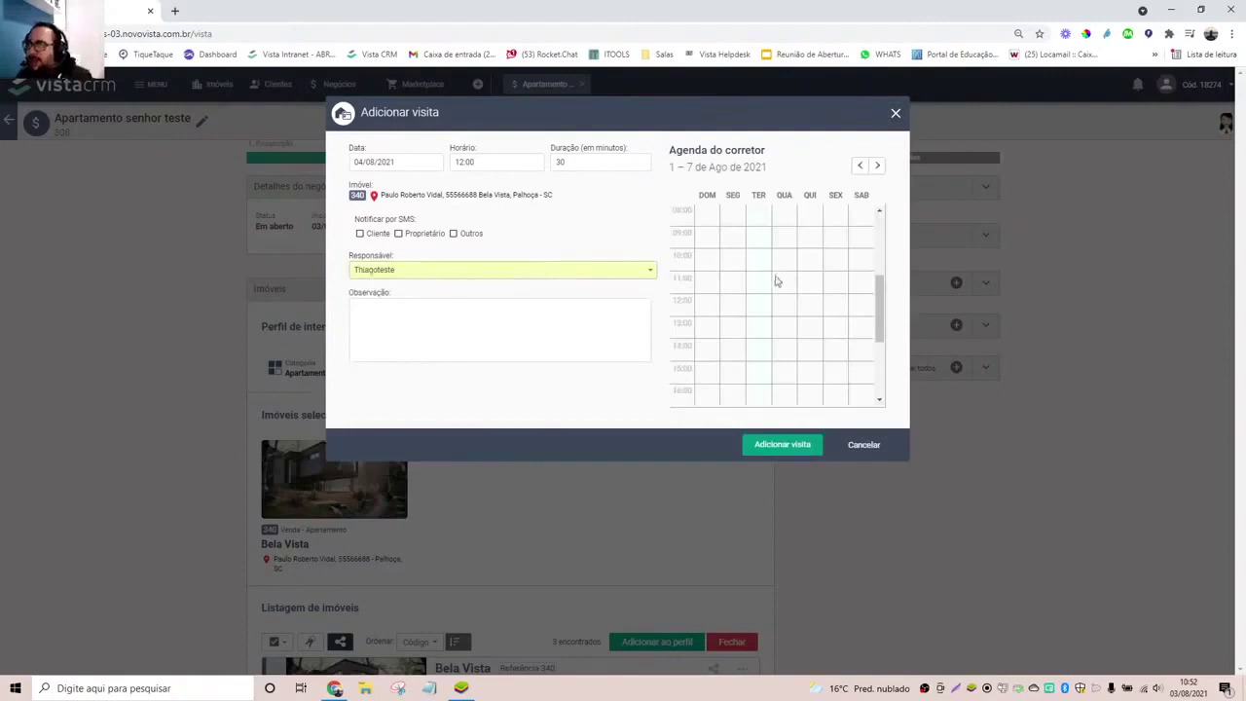
- Enter the observation "Combinei de encontrar clienet na padaria da esquina" and add the visit to the deal
click(455, 324)
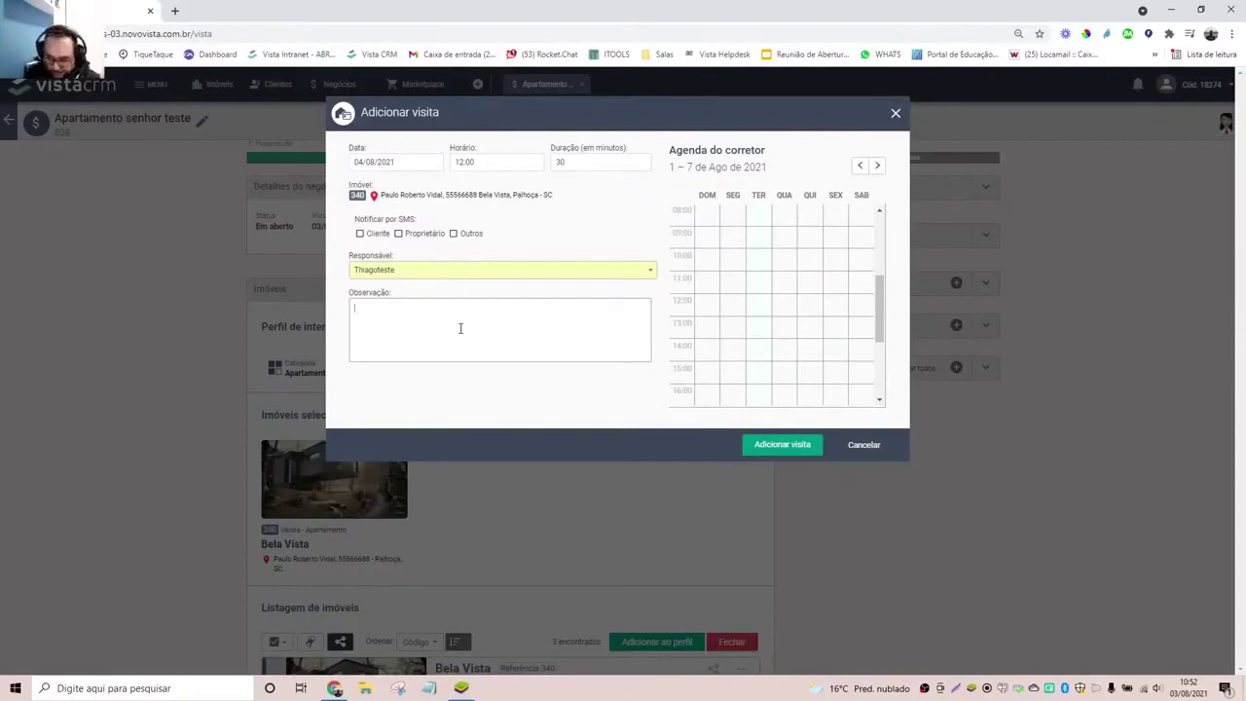
text(Combina)
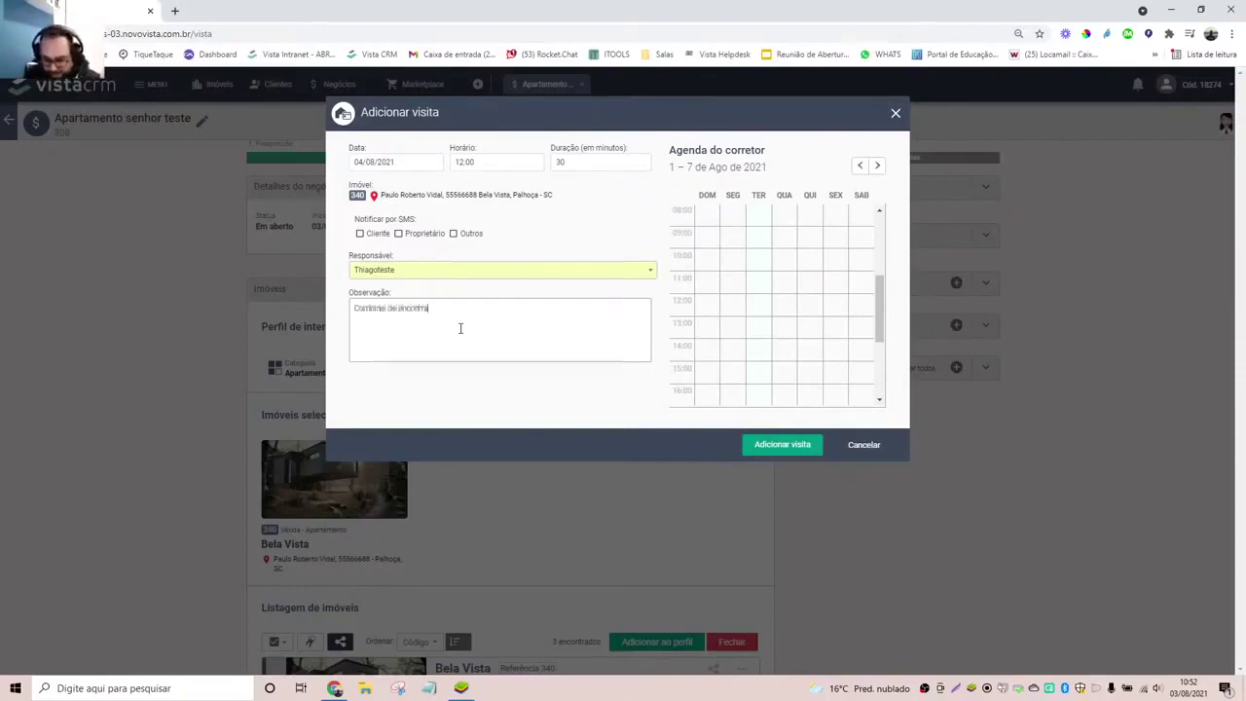
text(r clienet na padaria da esquina)
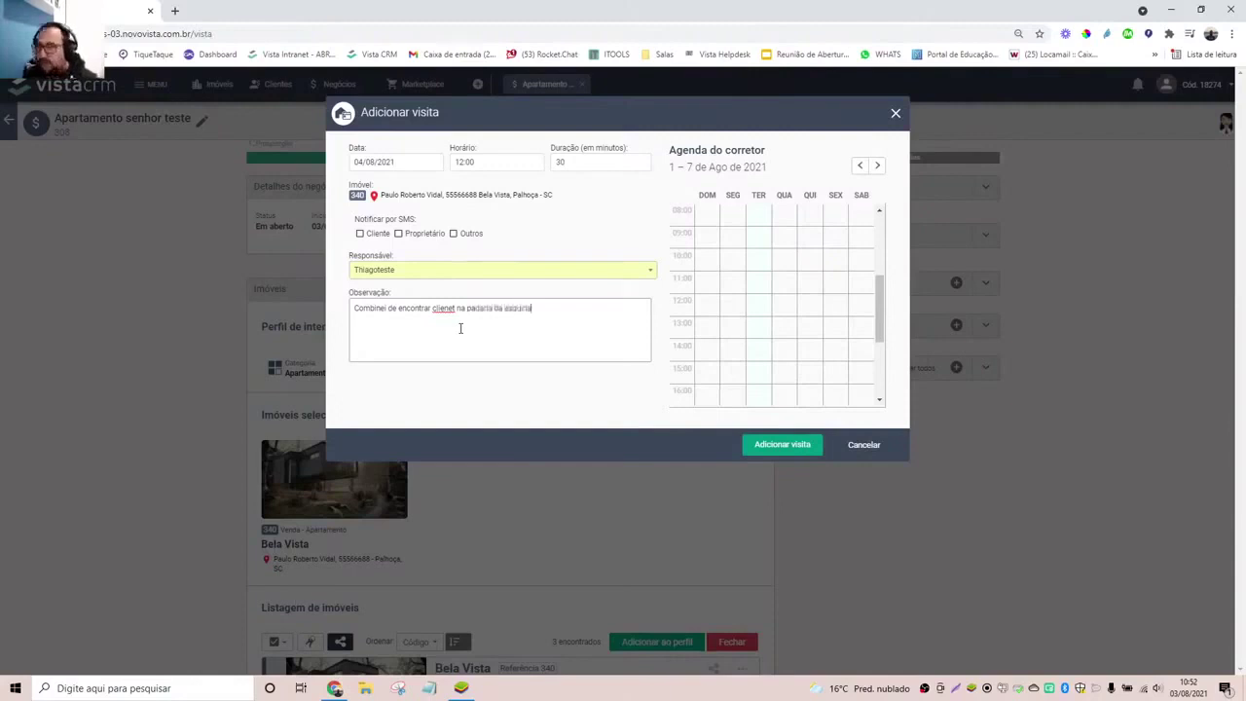
click(763, 445)
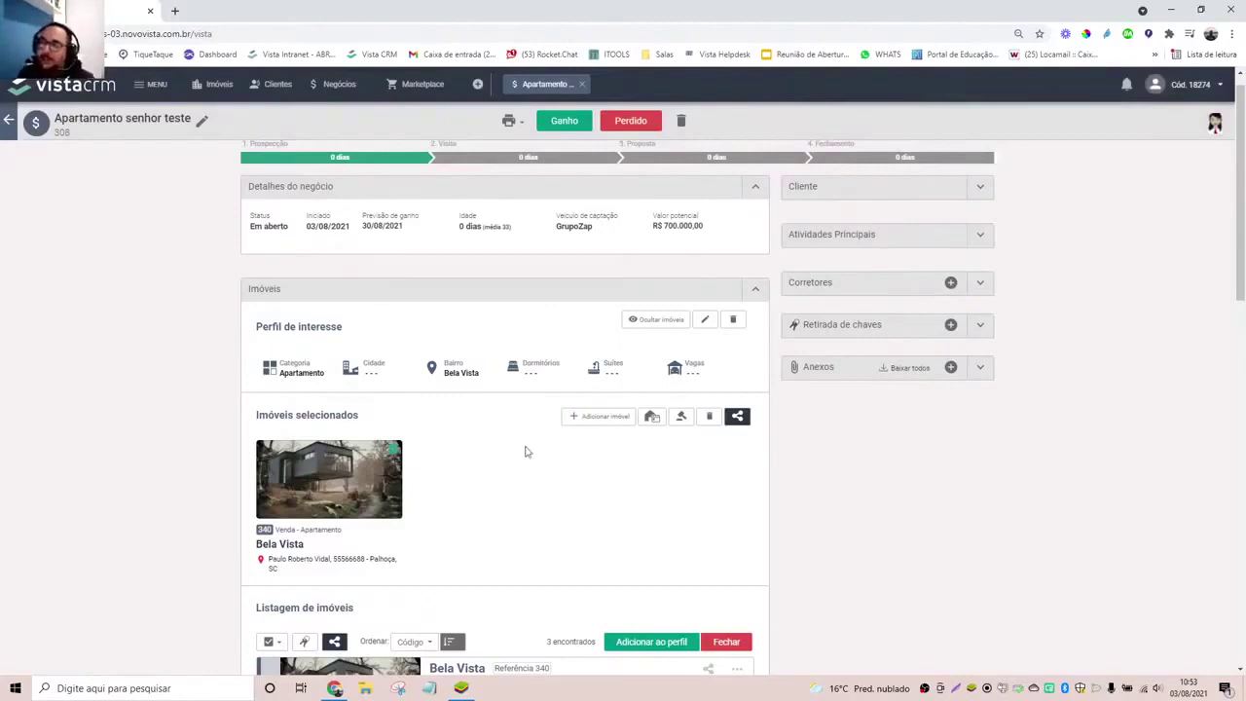
- Examine the deal's planned visit, its available actions and the list of completed activities
scroll(521, 502, down, 8)
scroll(521, 497, down, 2)
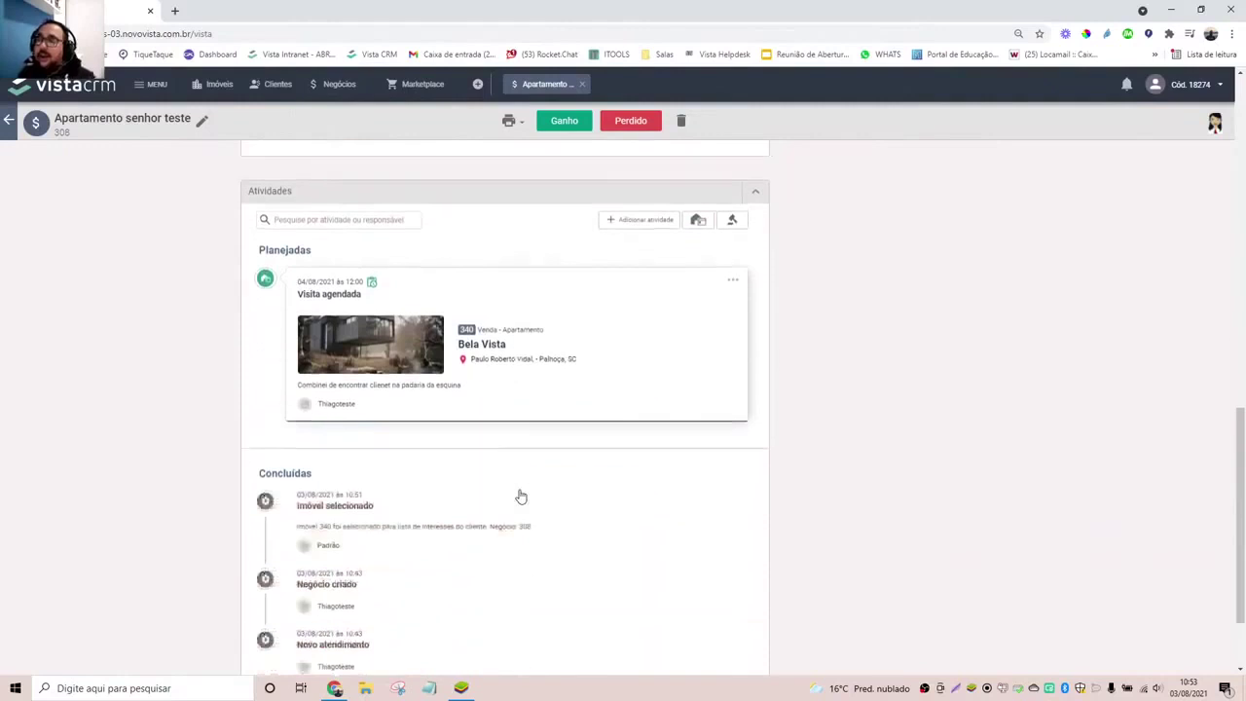
scroll(617, 378, up, 5)
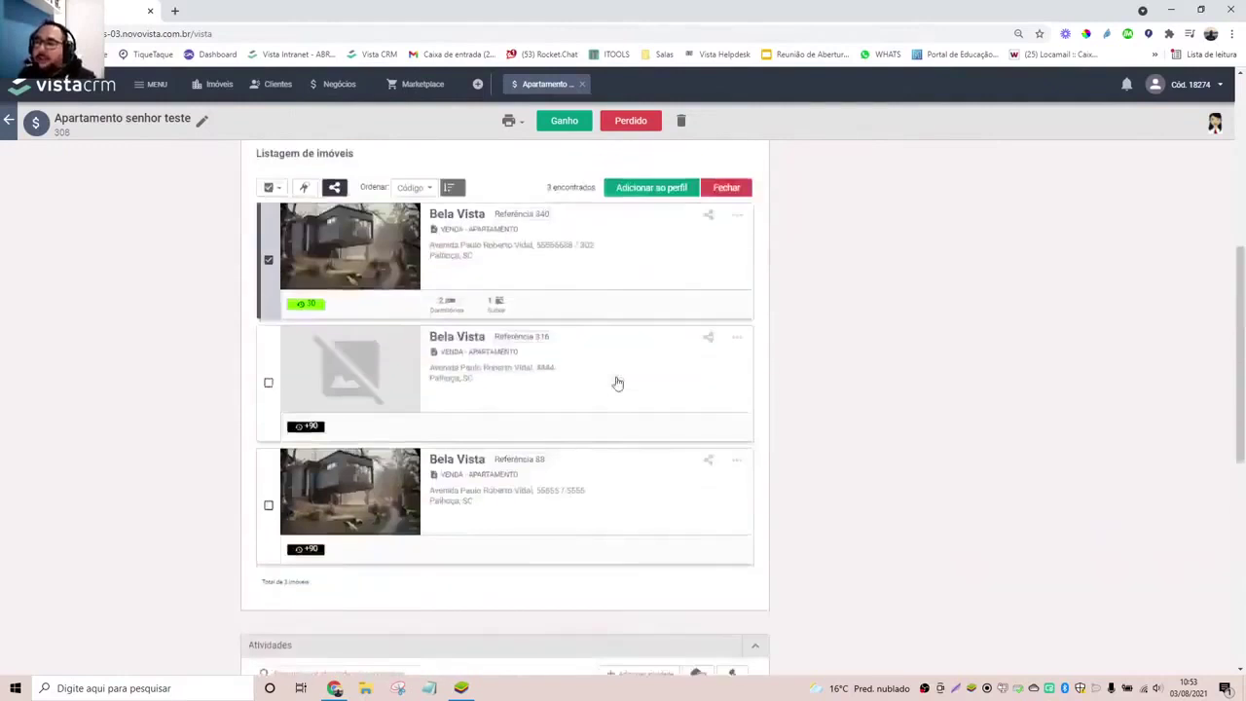
scroll(617, 381, down, 4)
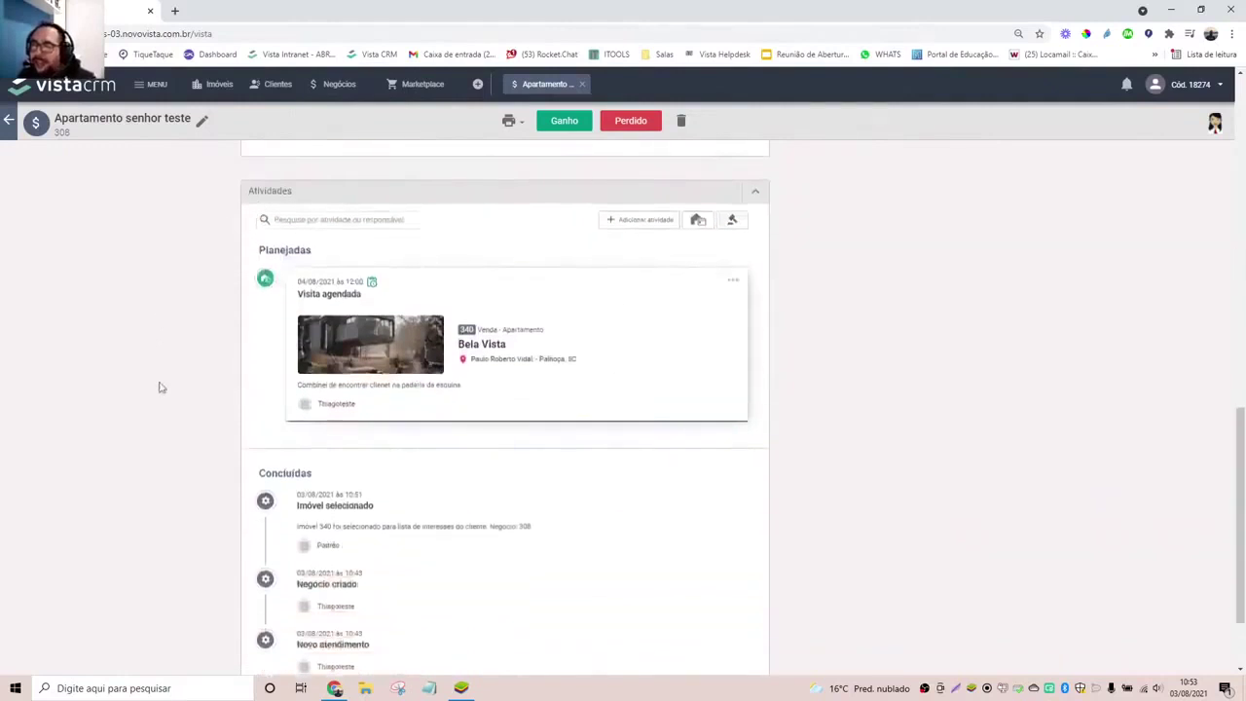
scroll(236, 408, down, 1)
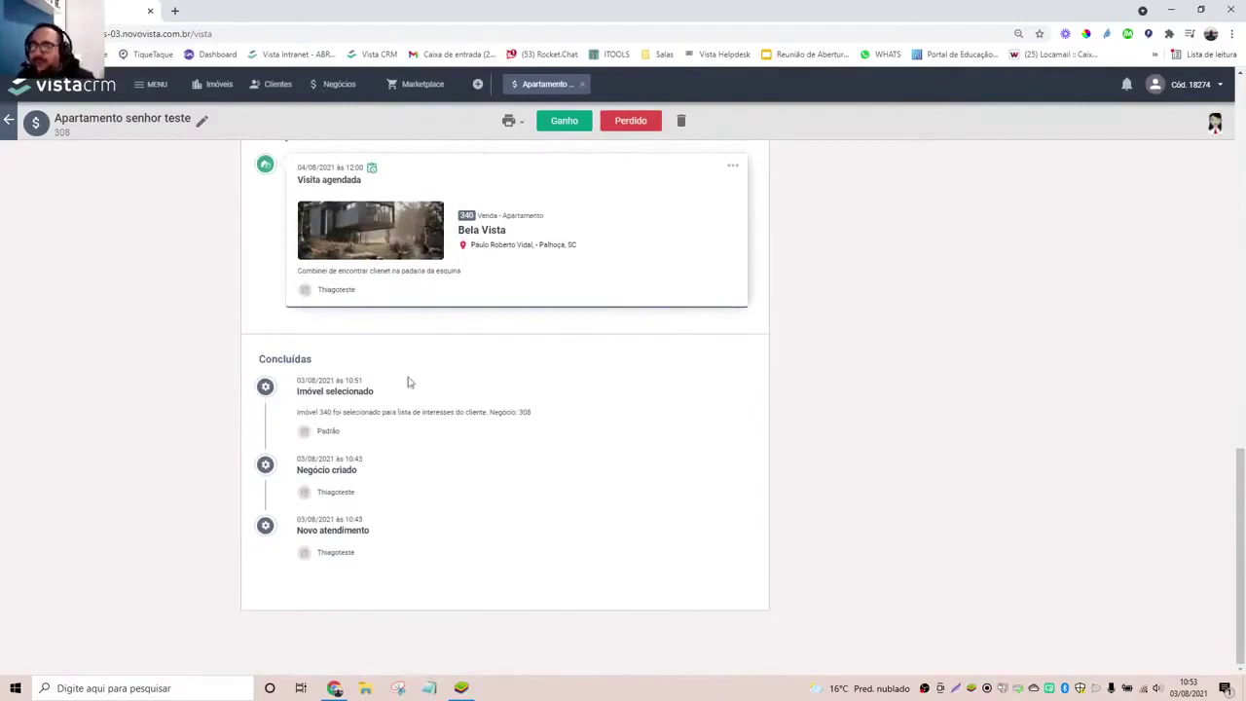
scroll(394, 467, up, 2)
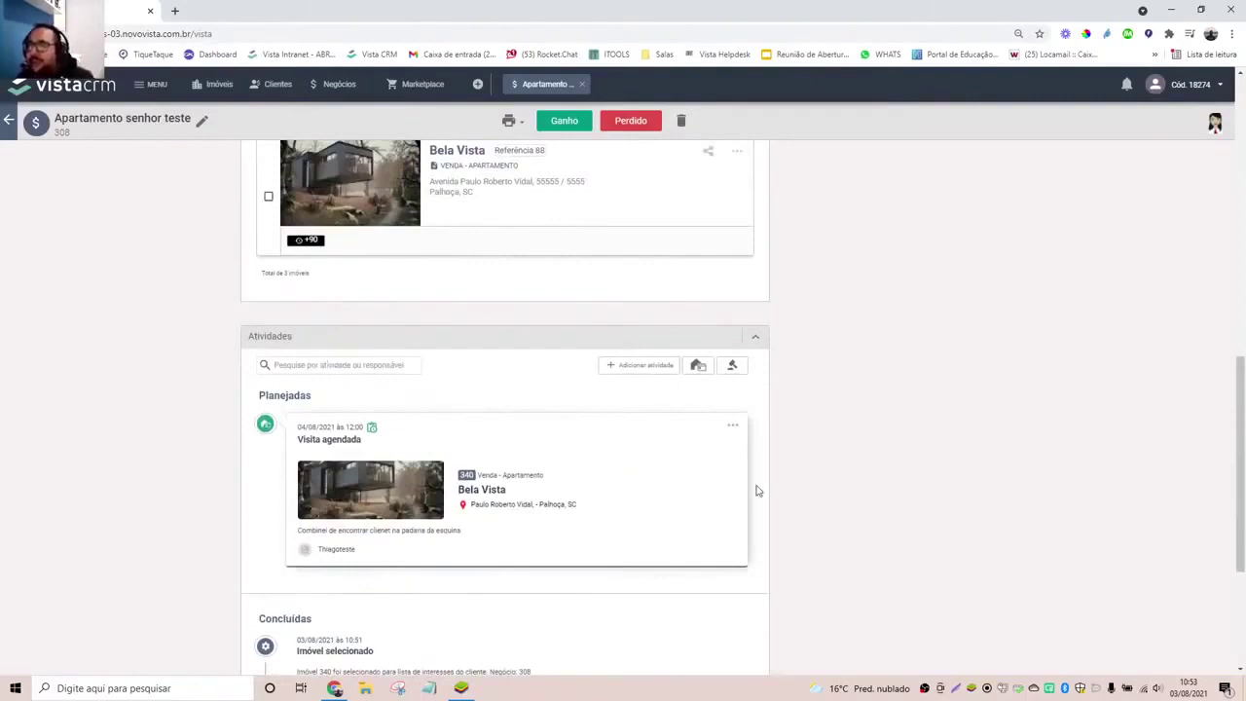
click(733, 428)
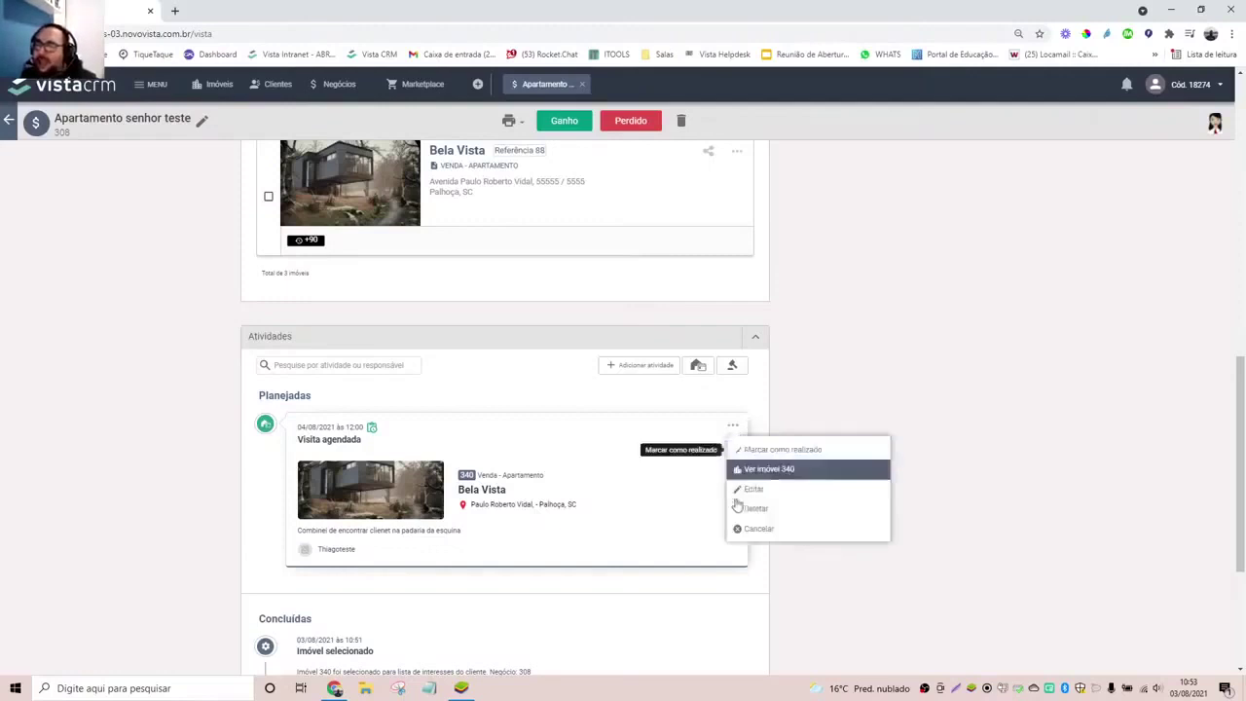
click(263, 606)
scroll(262, 606, down, 2)
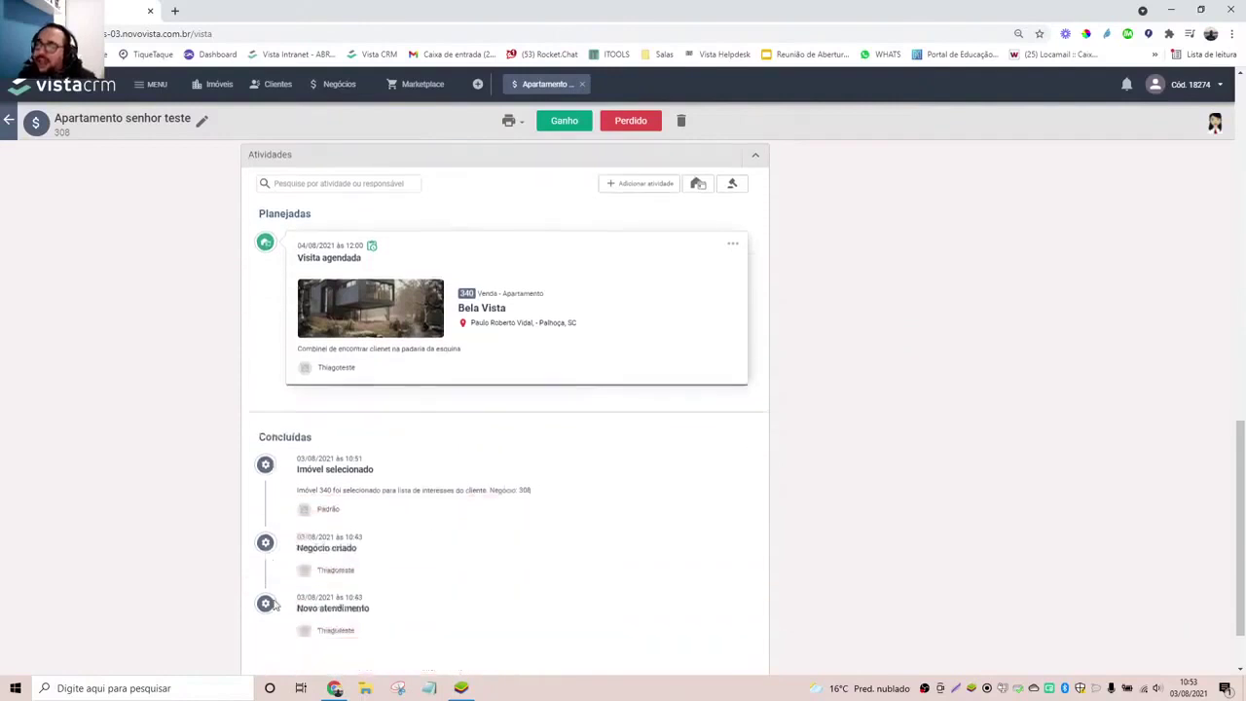
- Try to mark the planned Bela Vista visit as completed
scroll(368, 597, up, 3)
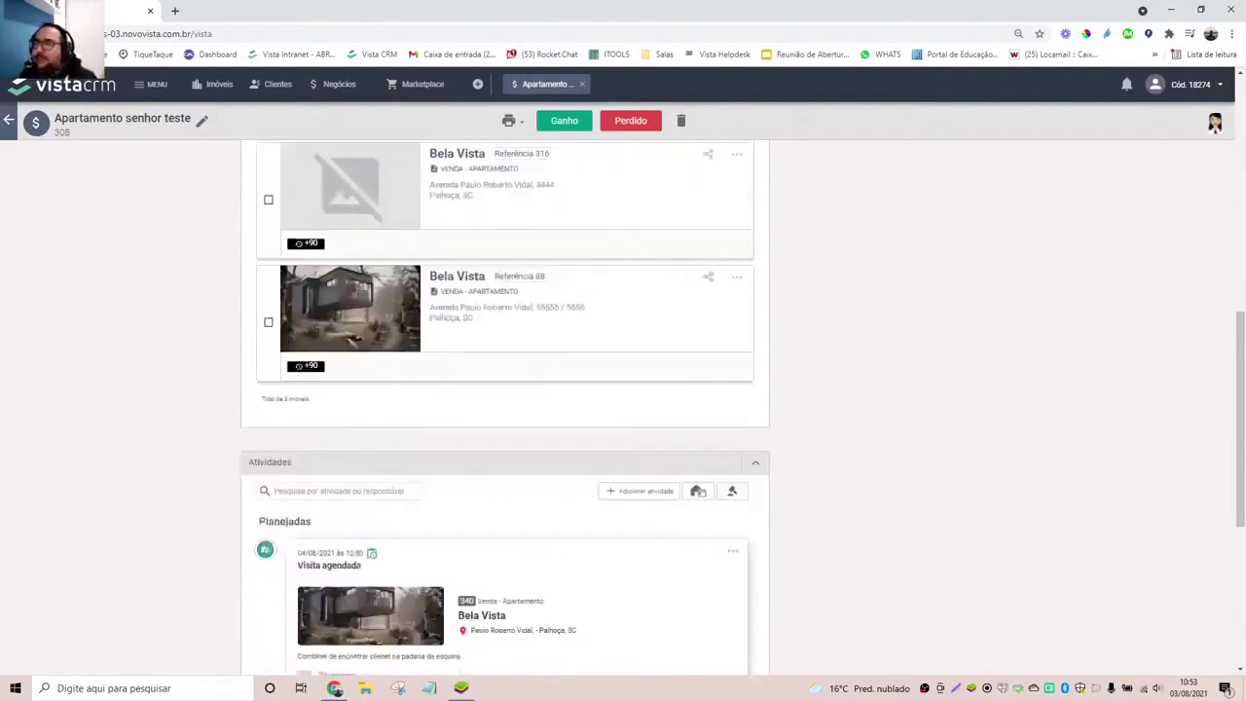
click(734, 559)
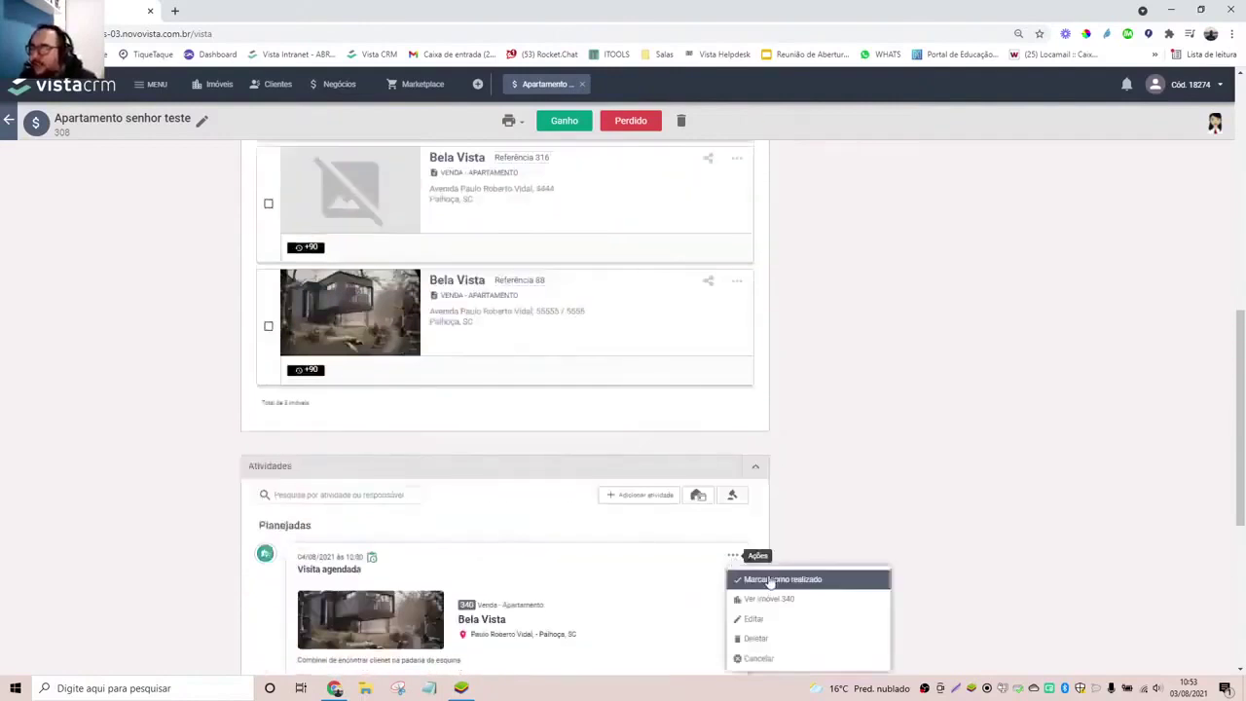
click(769, 579)
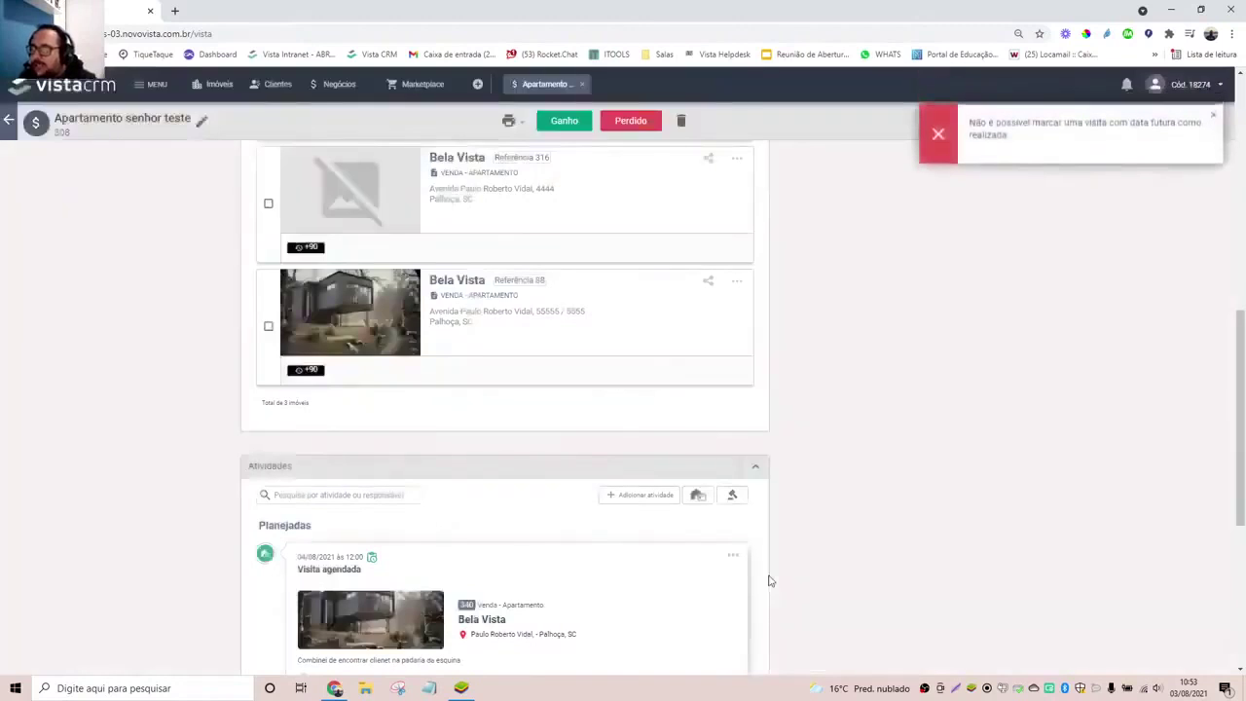
- Edit the planned Bela Vista visit to take place on 03/08/2021 at 10:00 and save the change
scroll(769, 580, down, 2)
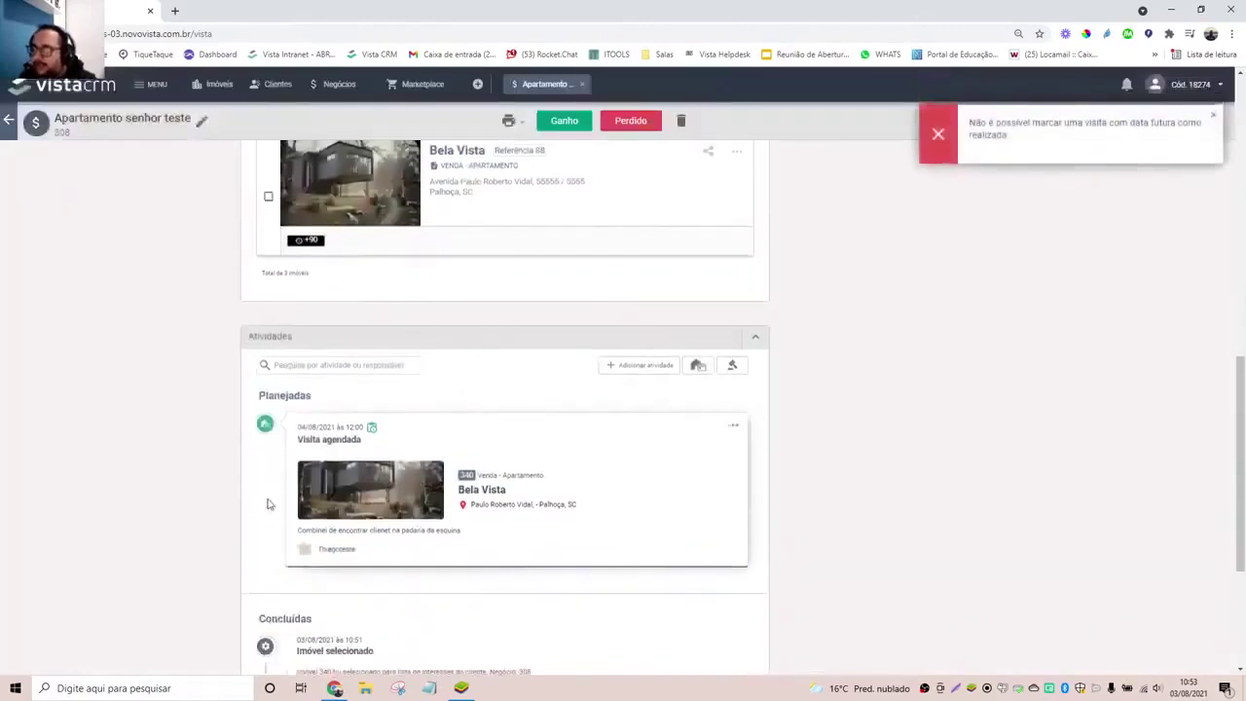
click(736, 431)
click(787, 488)
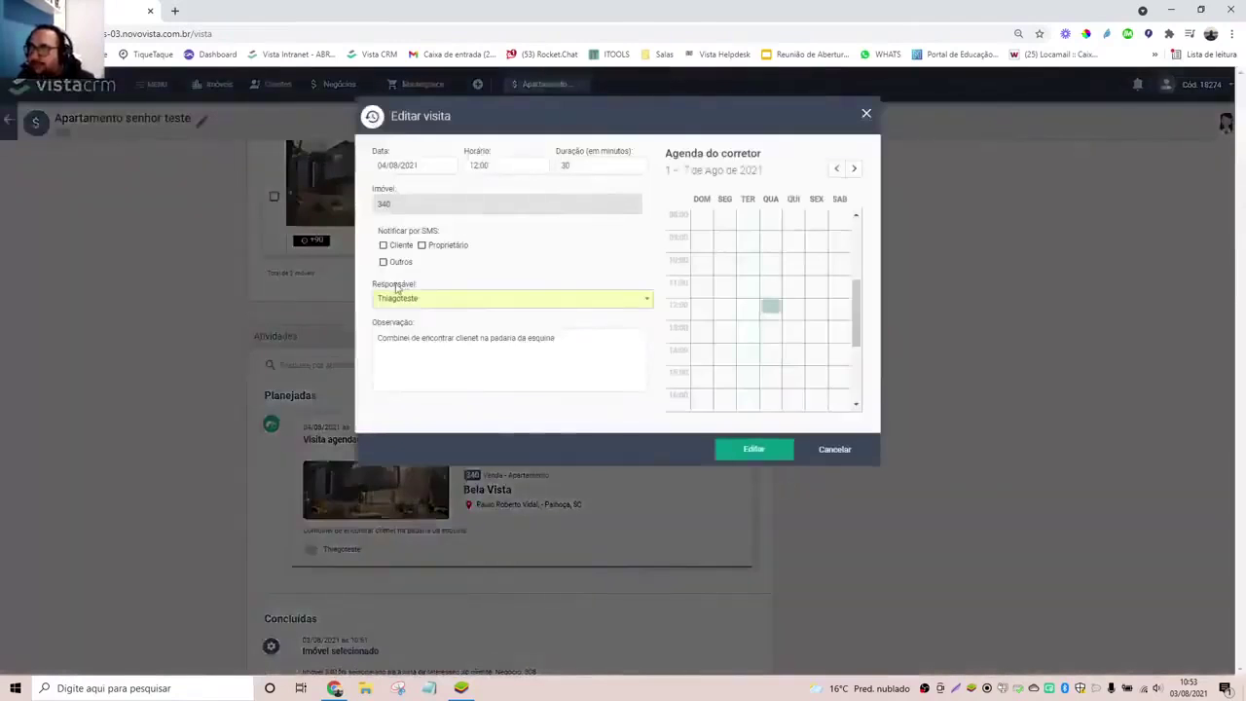
click(581, 165)
click(428, 165)
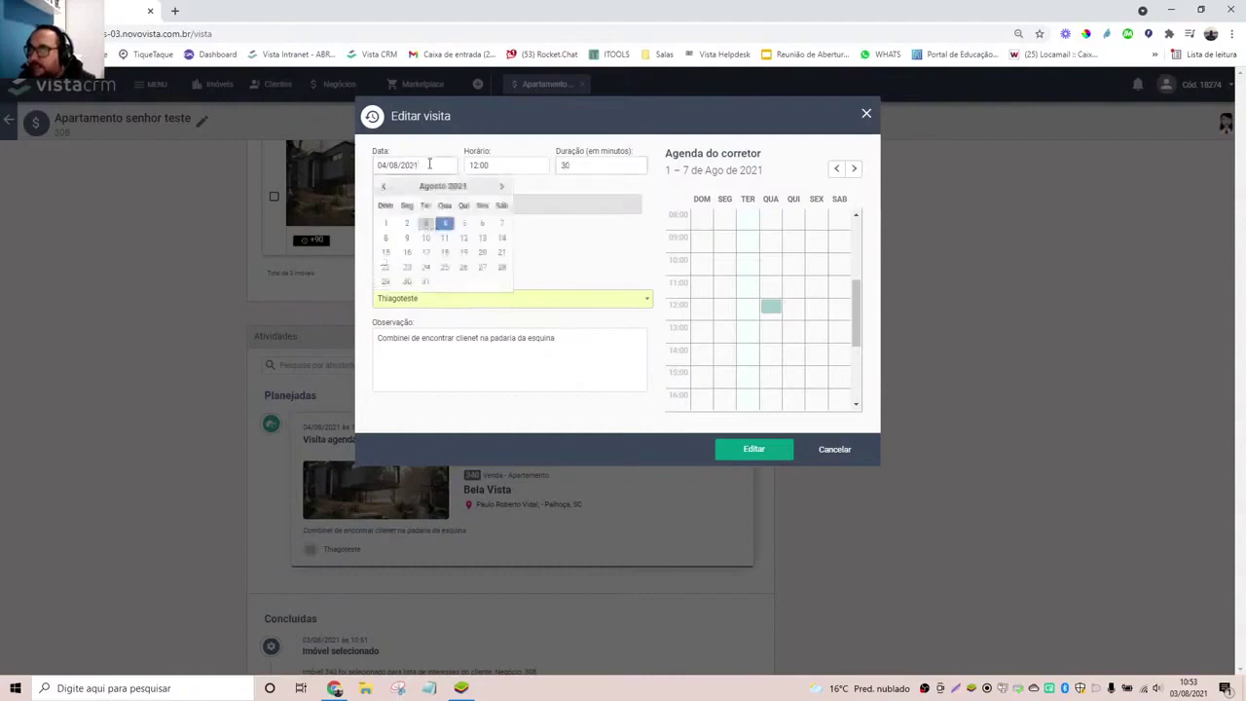
click(428, 225)
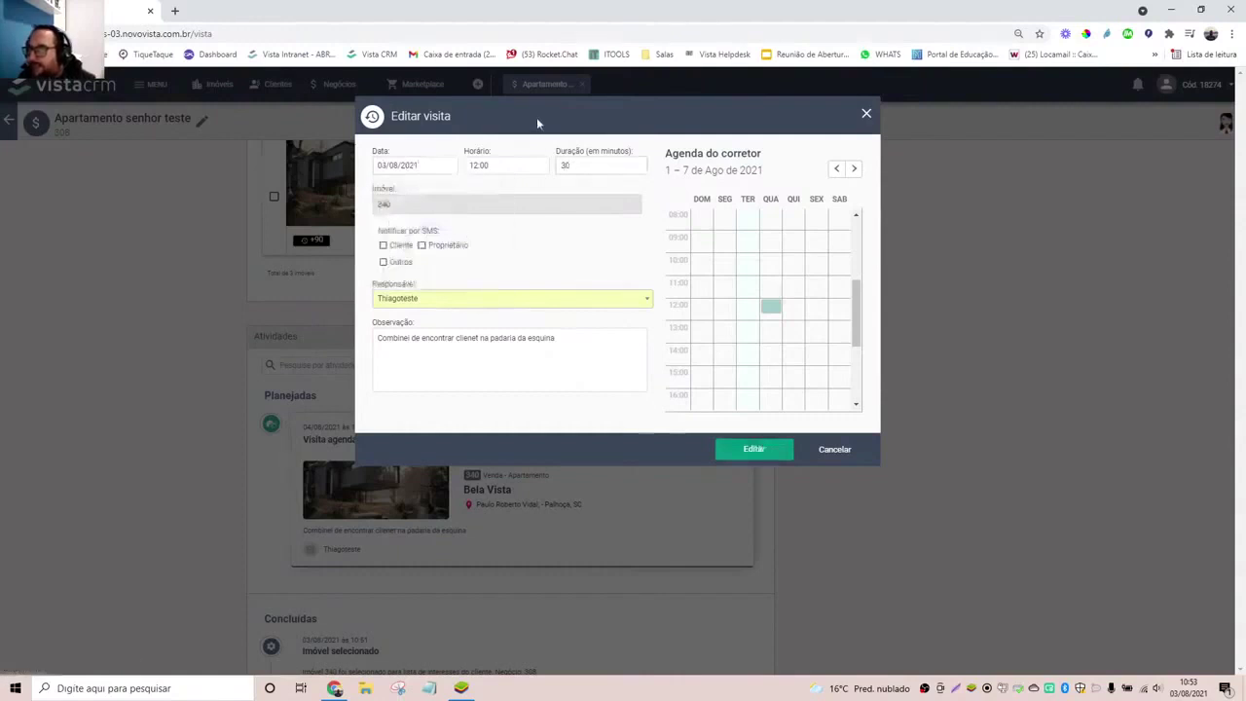
click(505, 171)
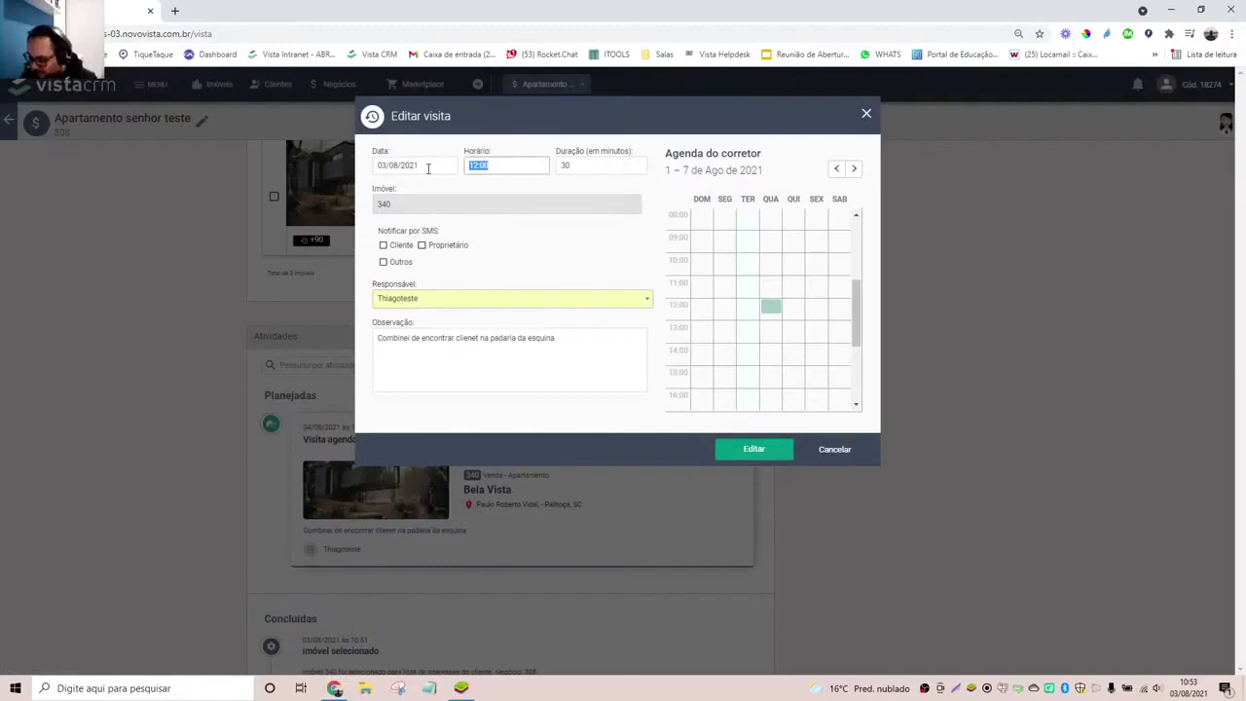
text(03:0)
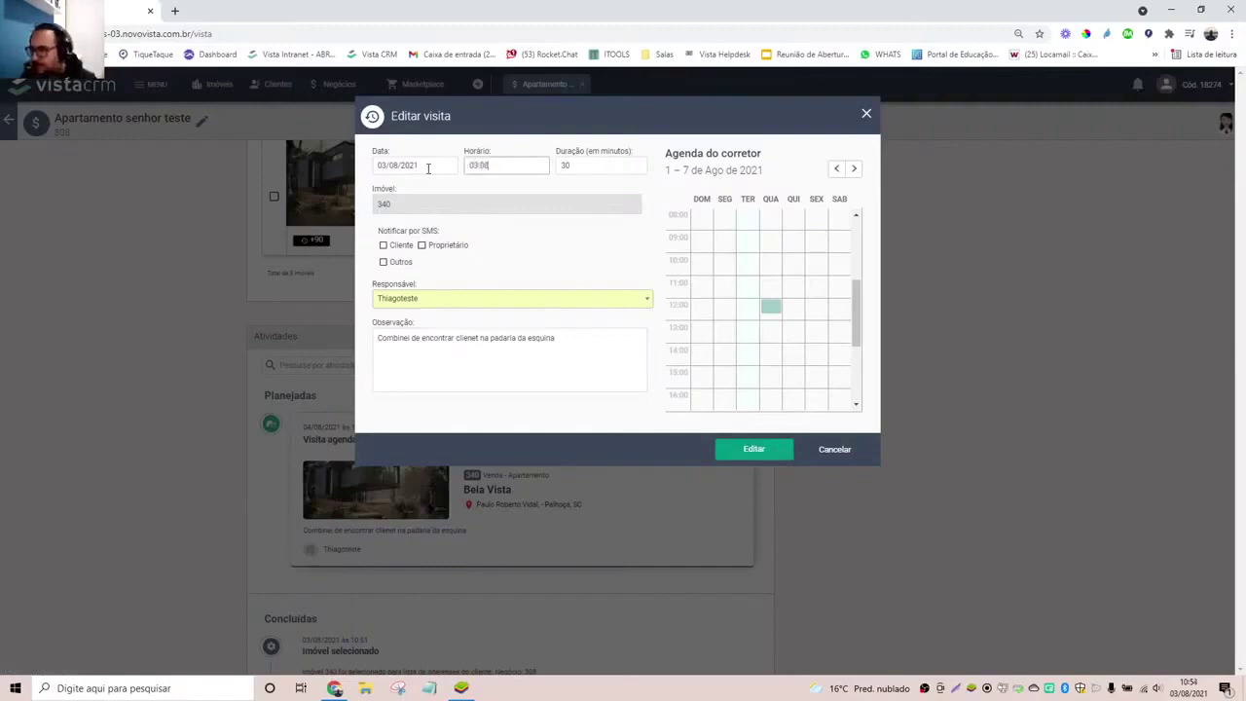
key(BackSpace)
key(BackSpace)
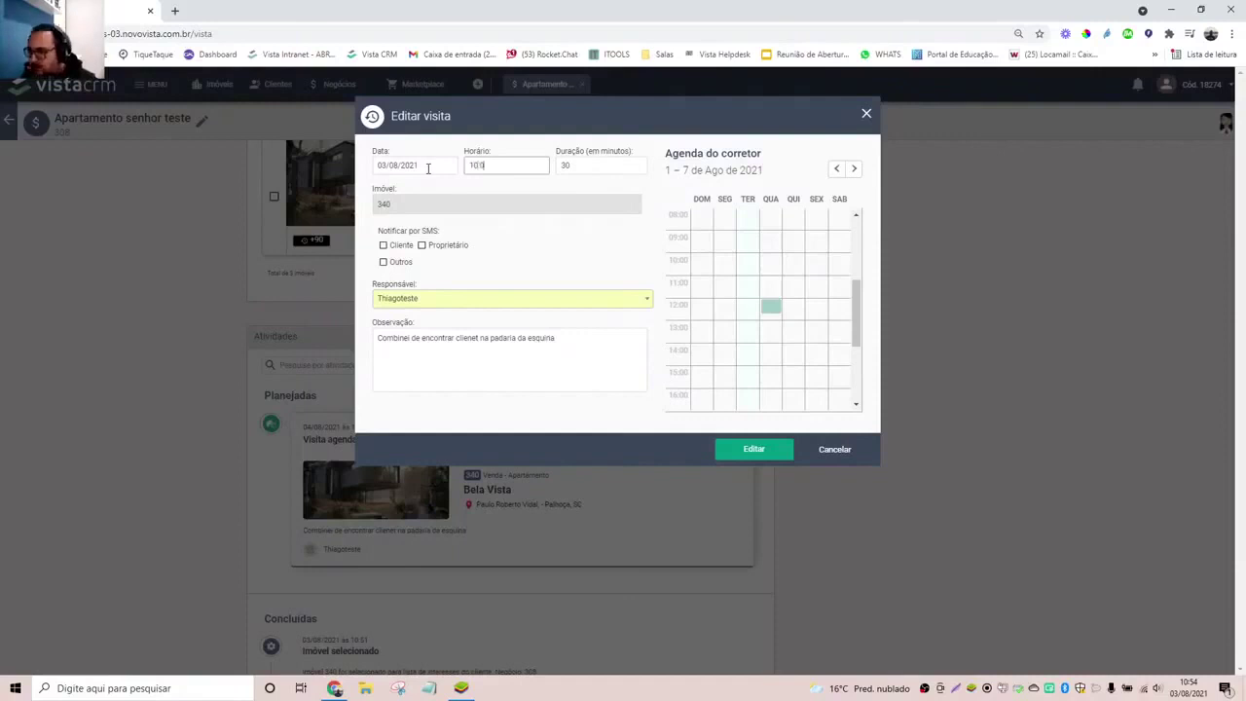
click(754, 450)
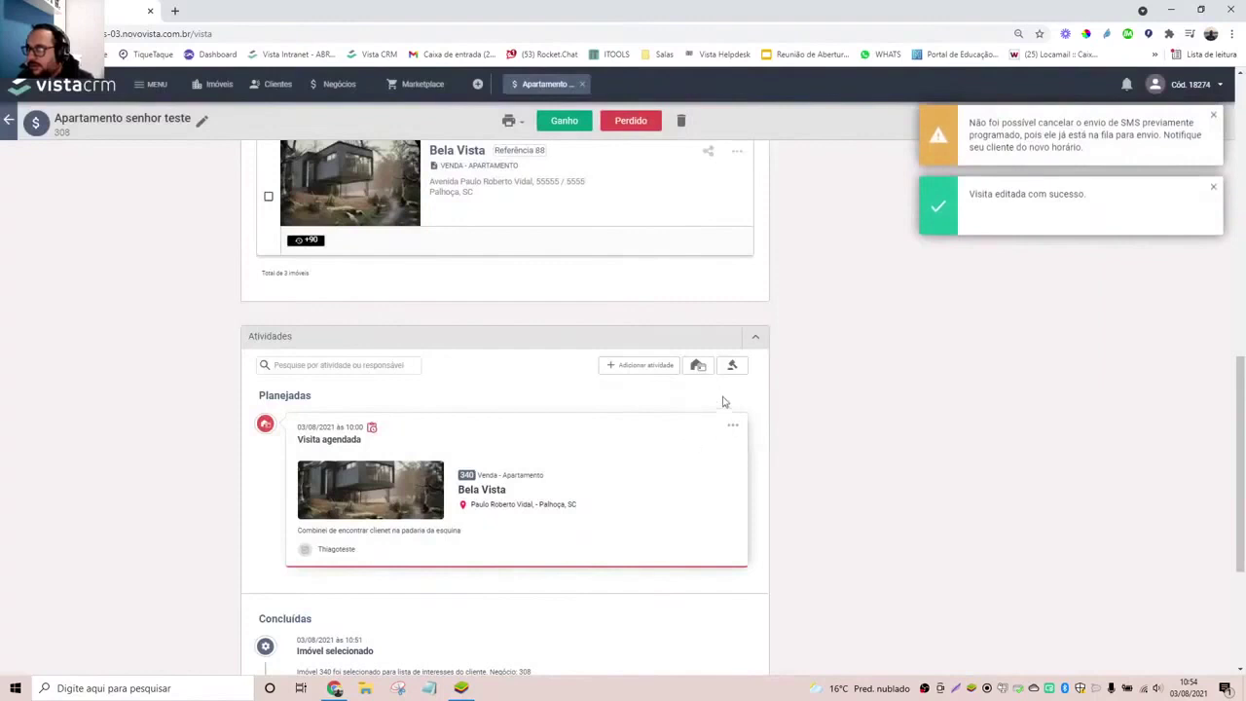
- Mark the planned Bela Vista visit as completed, adding "cliente gostou" to its observation on a separate line
click(736, 431)
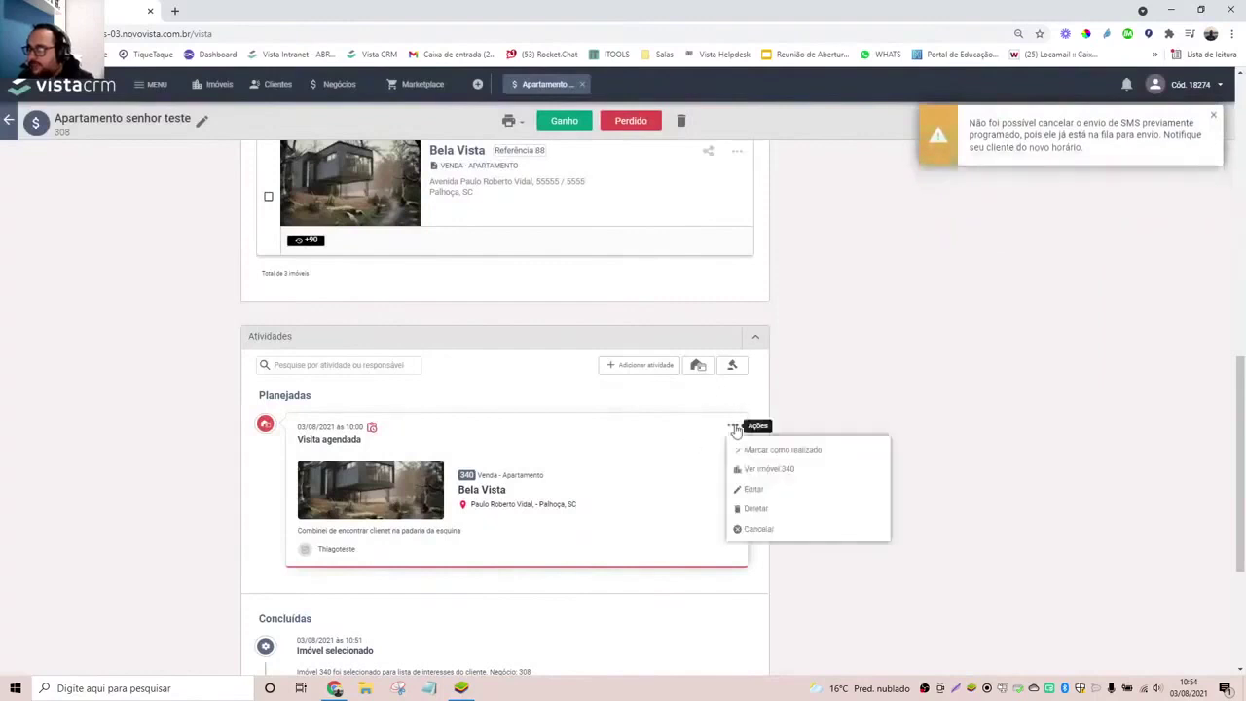
click(781, 448)
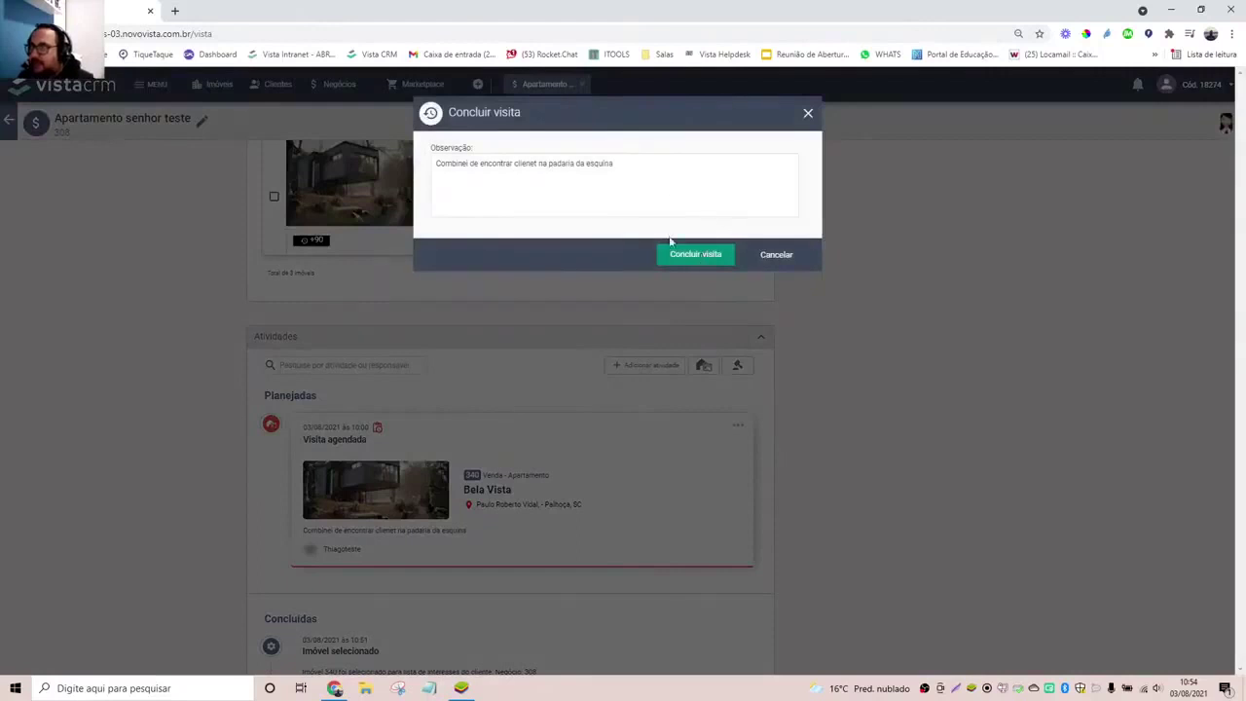
click(654, 166)
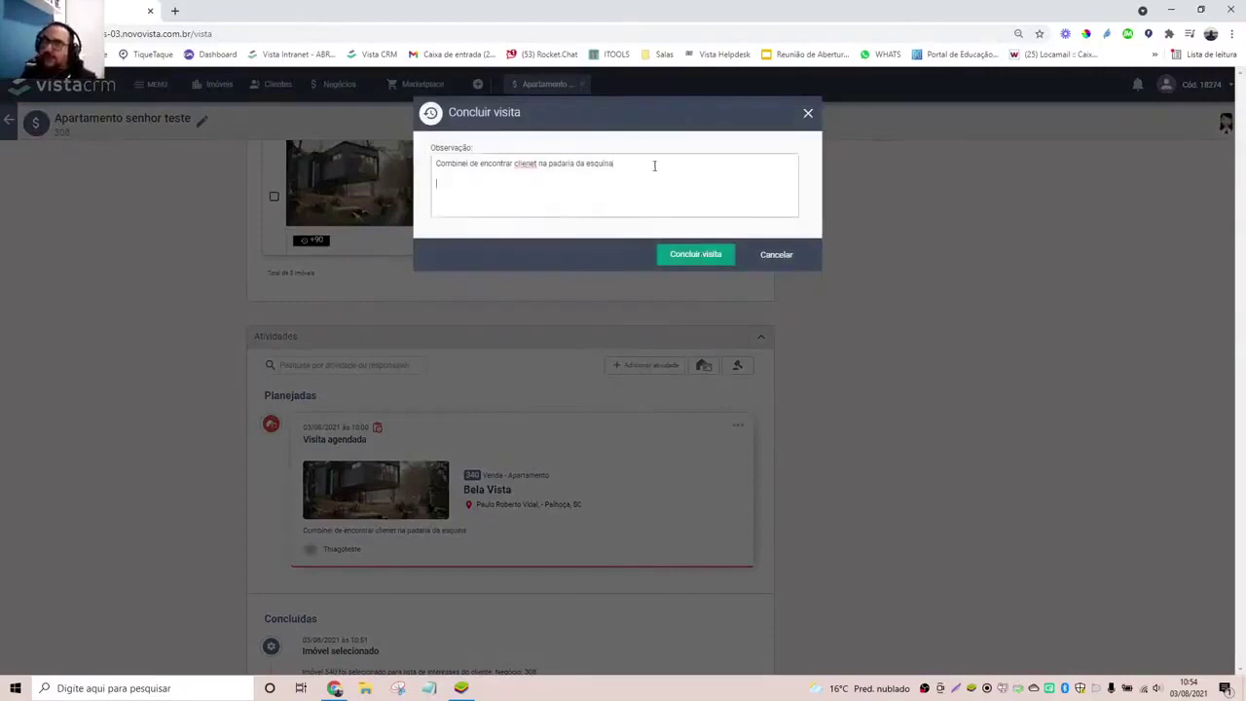
key(Return)
key(Return)
text(cliente g)
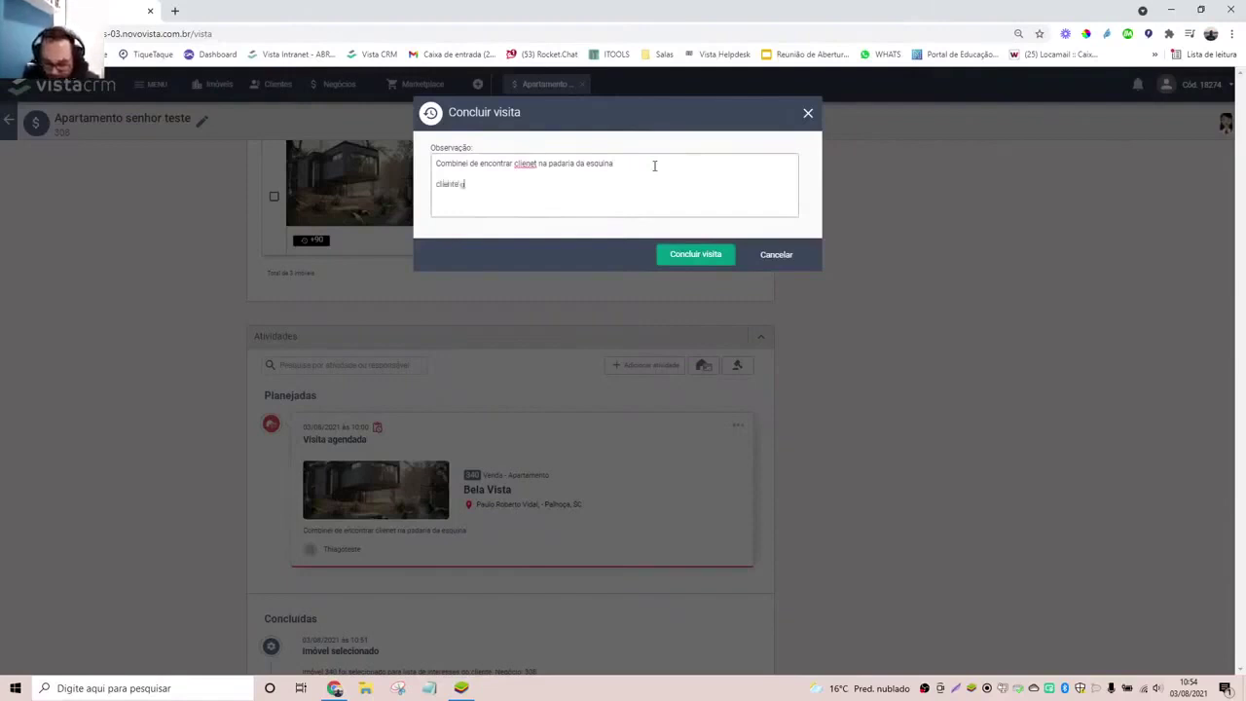
text(ostou)
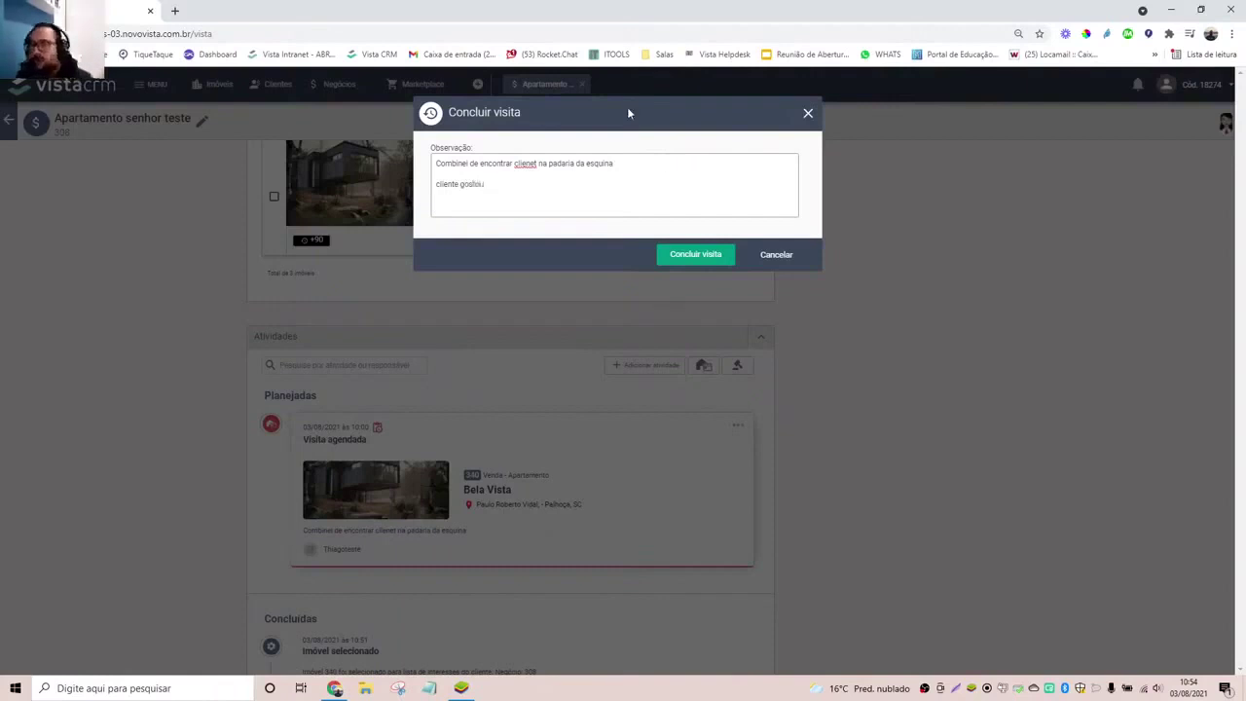
click(687, 257)
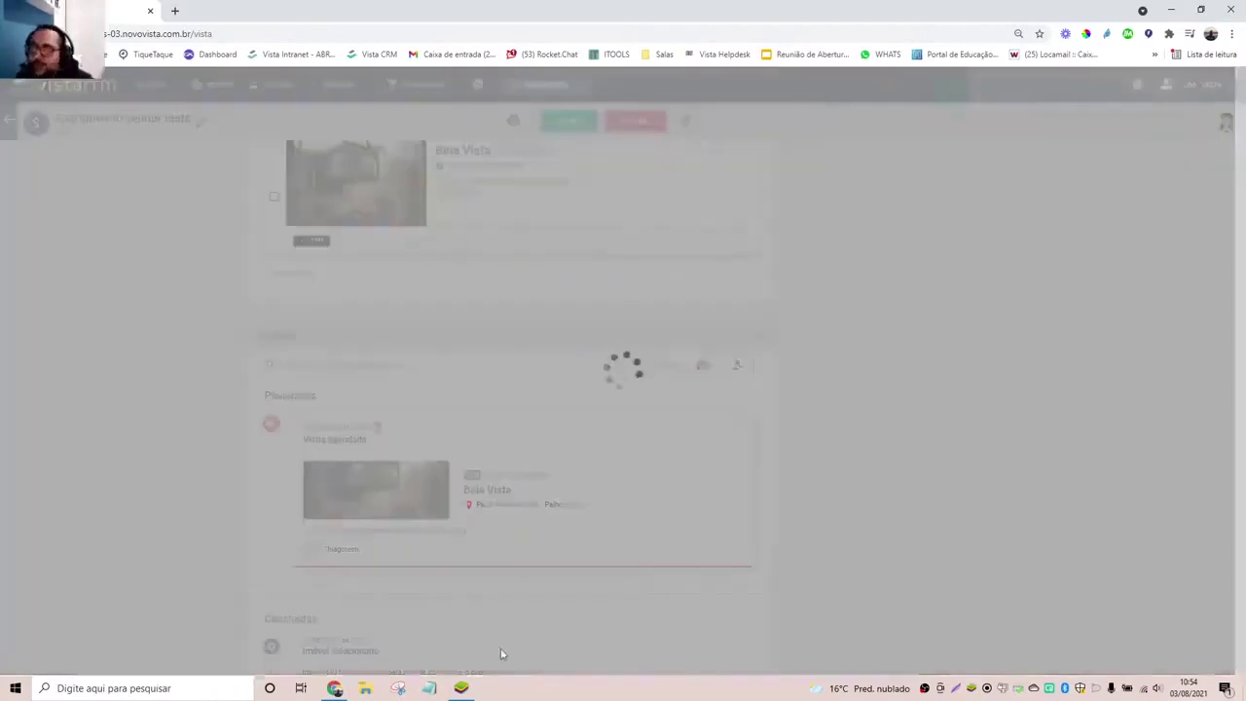
scroll(536, 551, down, 2)
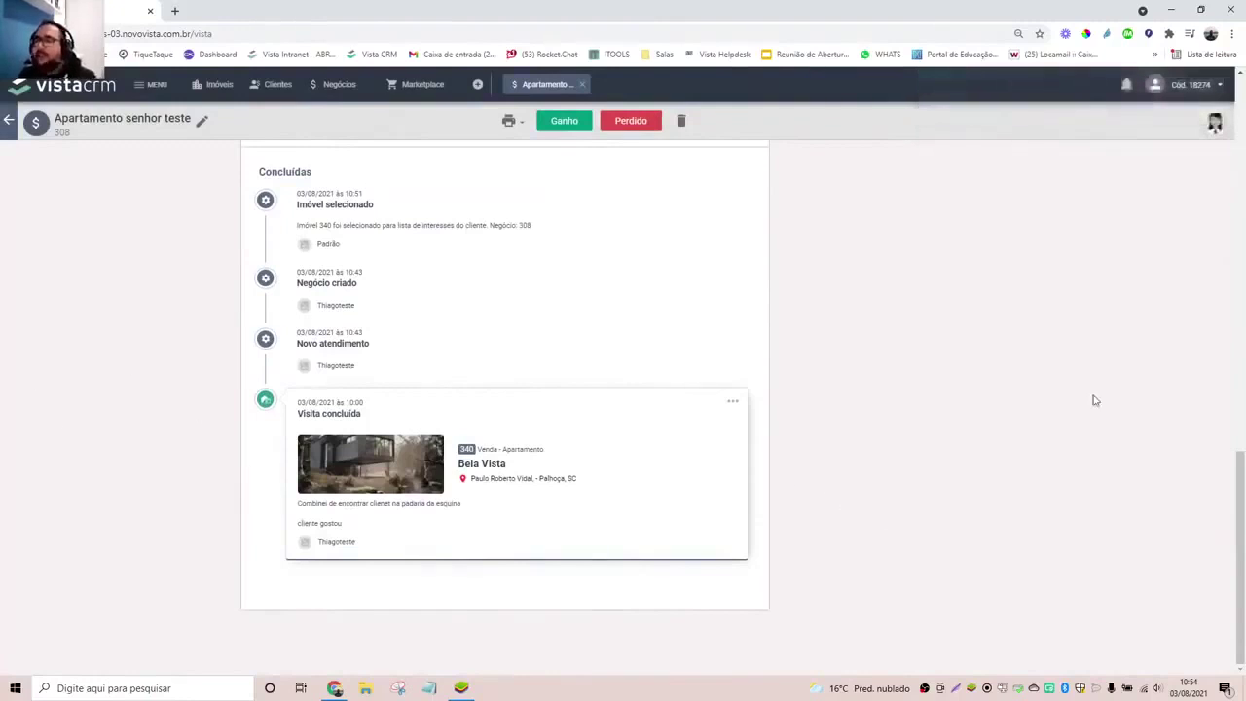
scroll(1081, 404, up, 3)
scroll(1062, 417, down, 3)
- Move the training client's deal from Prospecção to the Visita stage in the sales pipeline
scroll(1061, 417, up, 8)
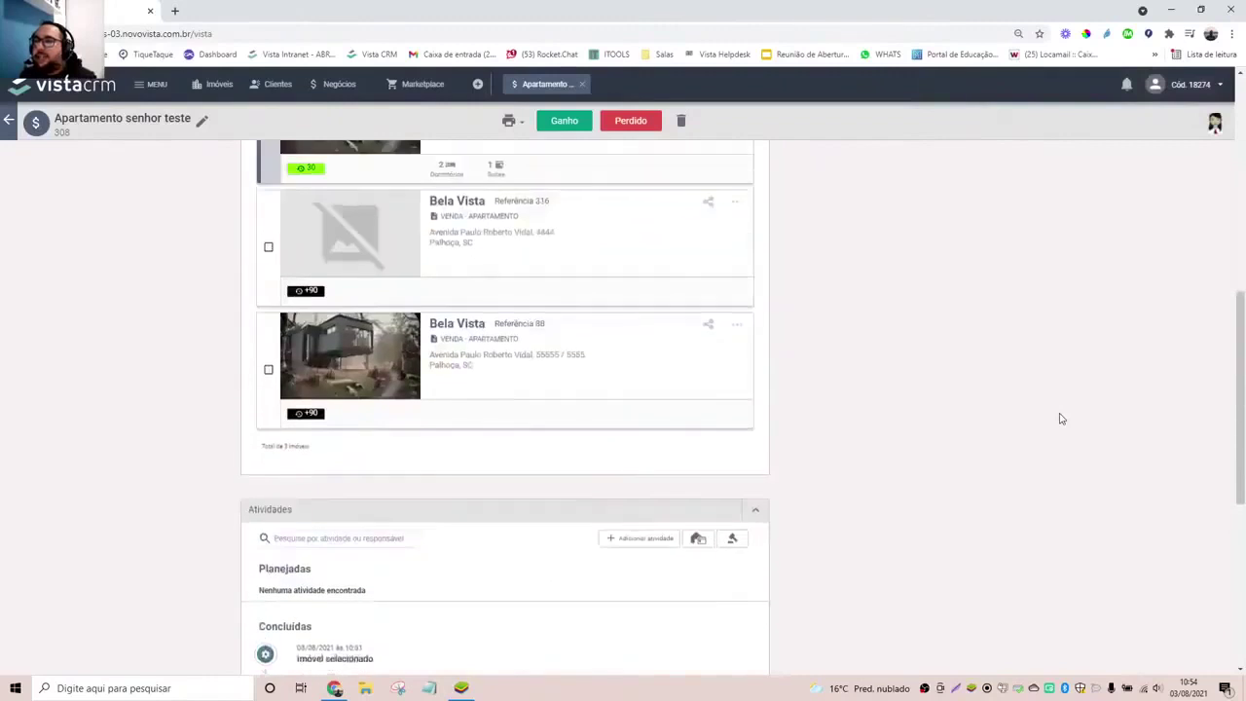
scroll(1064, 418, up, 2)
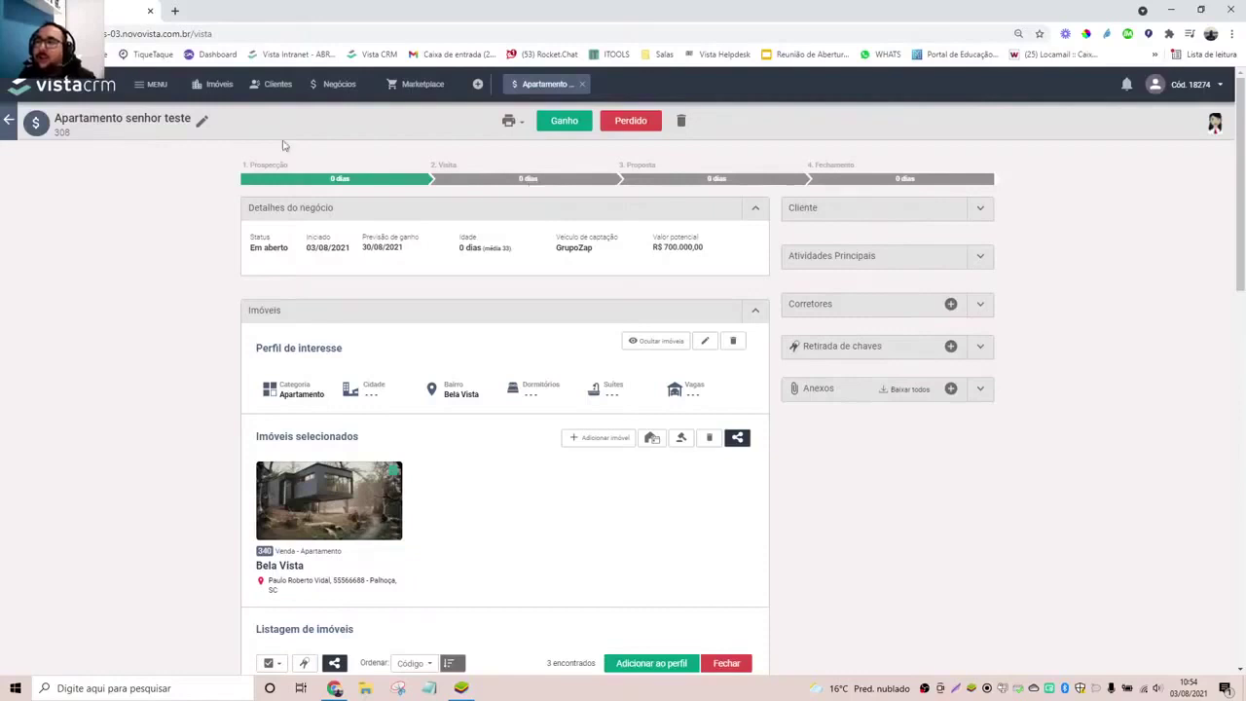
click(336, 88)
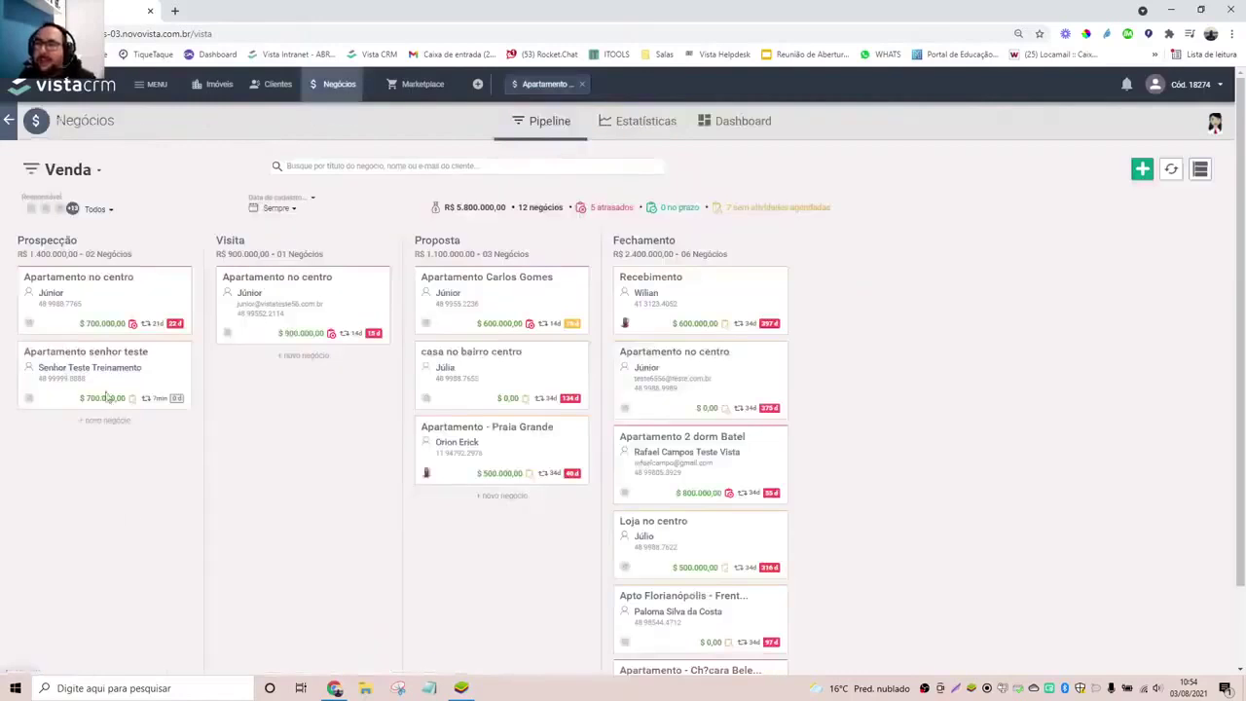
drag(110, 385, 337, 395)
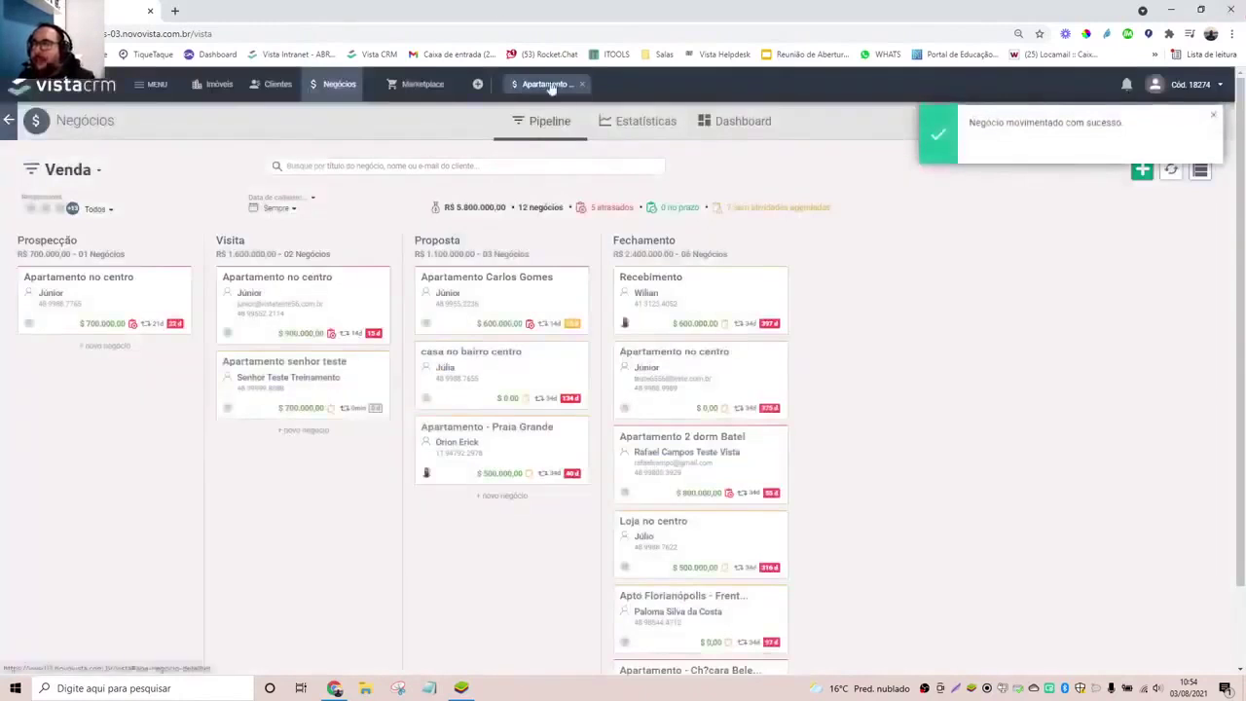
- Close the outdated view of the training client's deal and reopen it from the Visita stage to review its details
click(548, 85)
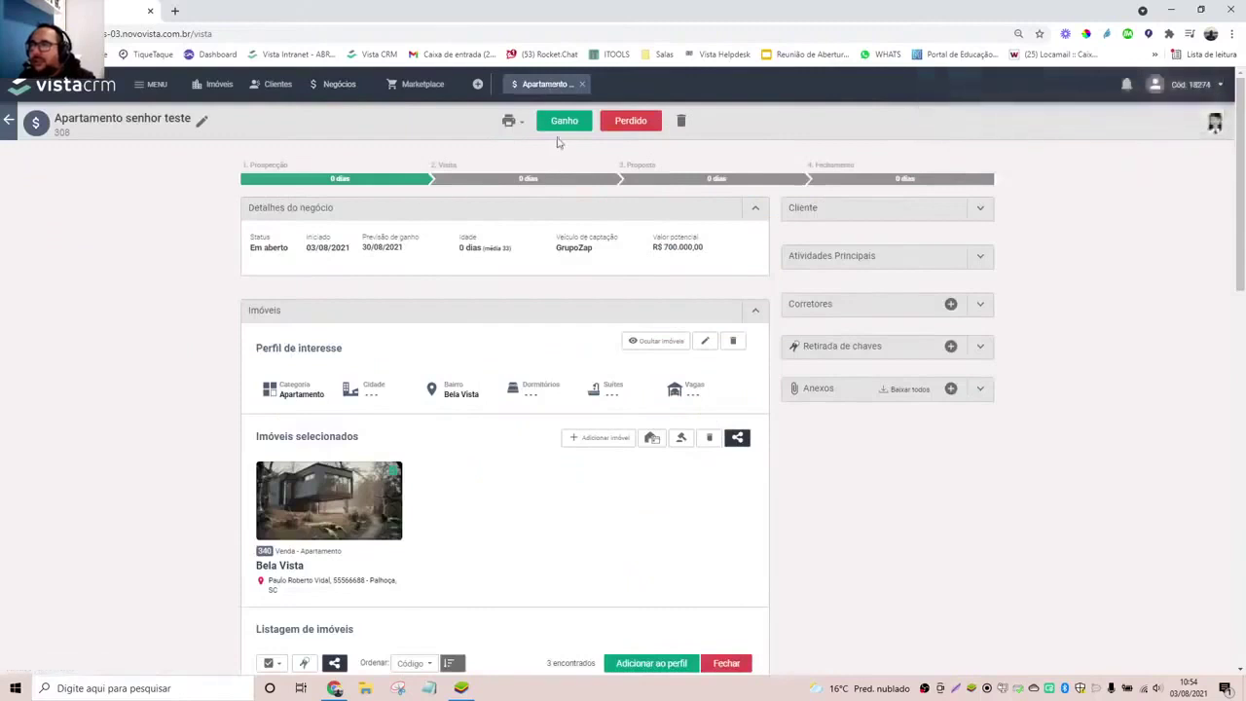
click(581, 84)
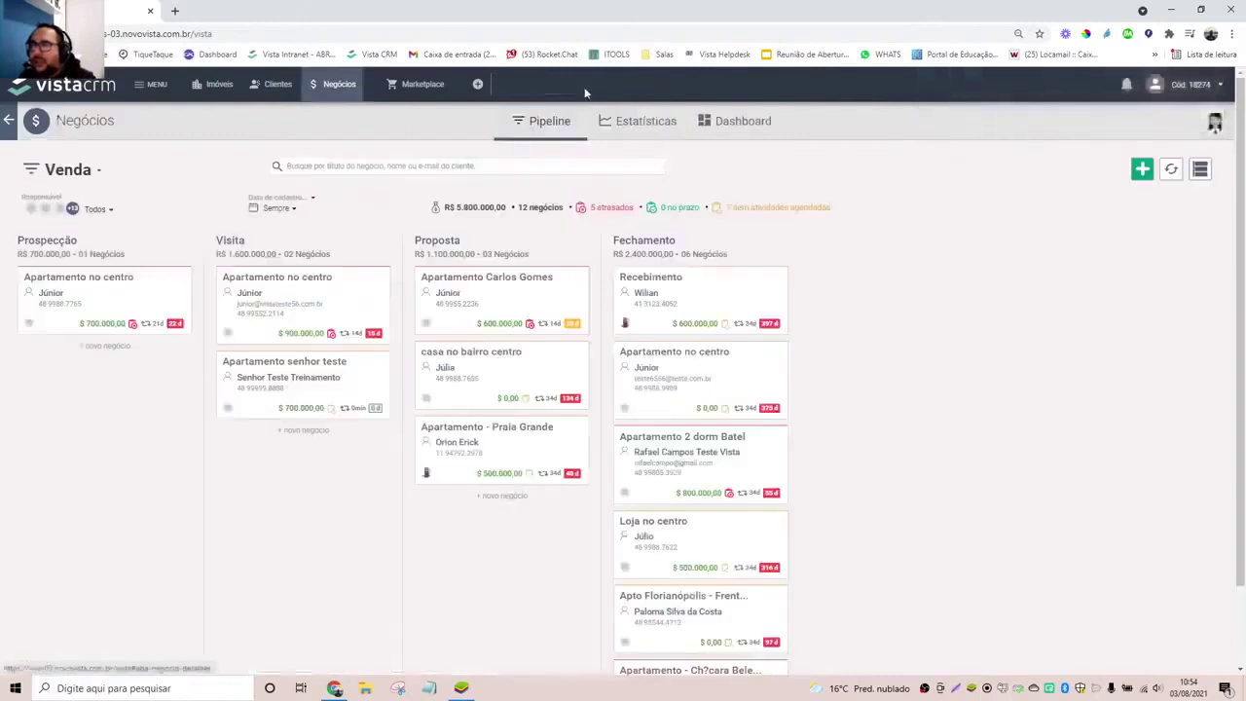
click(318, 386)
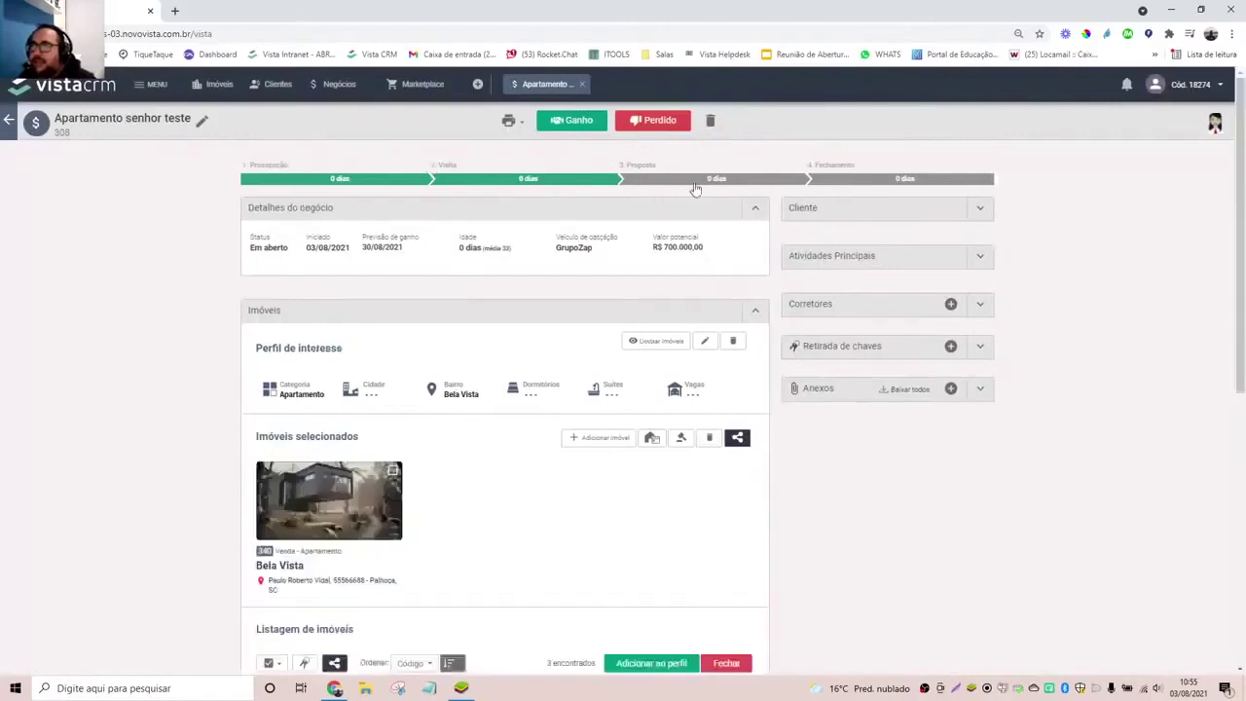
scroll(423, 614, down, 7)
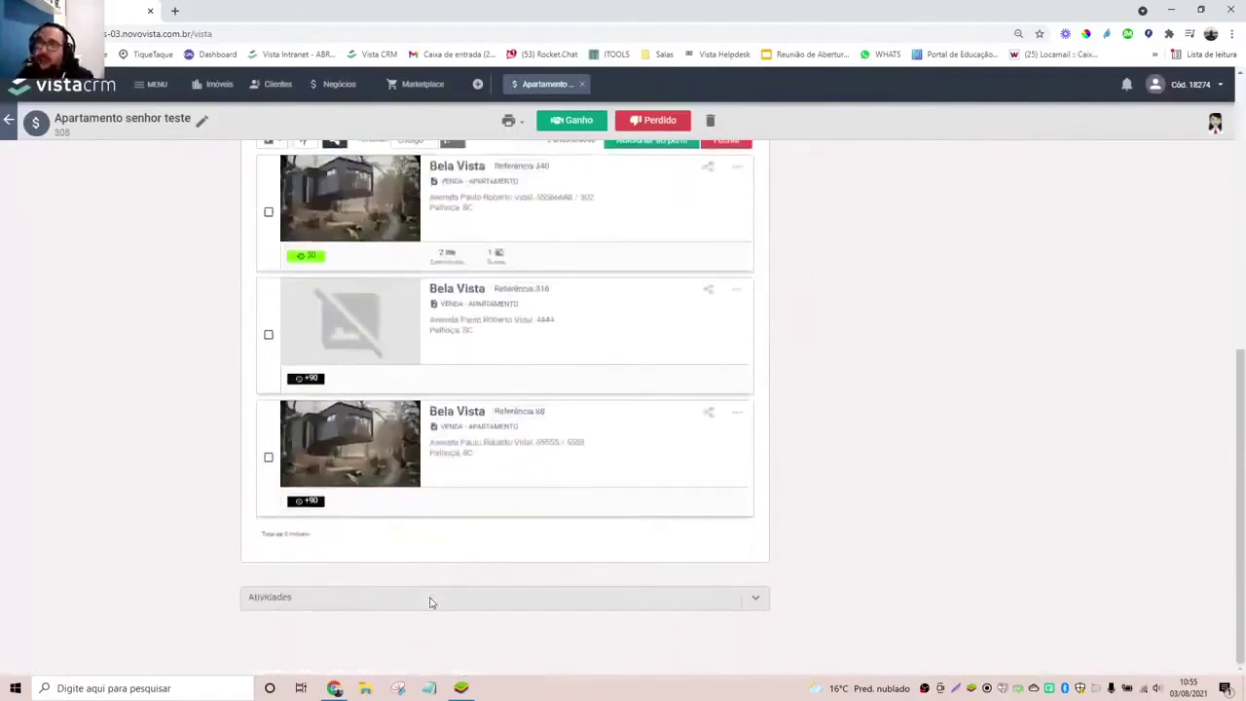
scroll(426, 602, up, 5)
scroll(425, 604, up, 2)
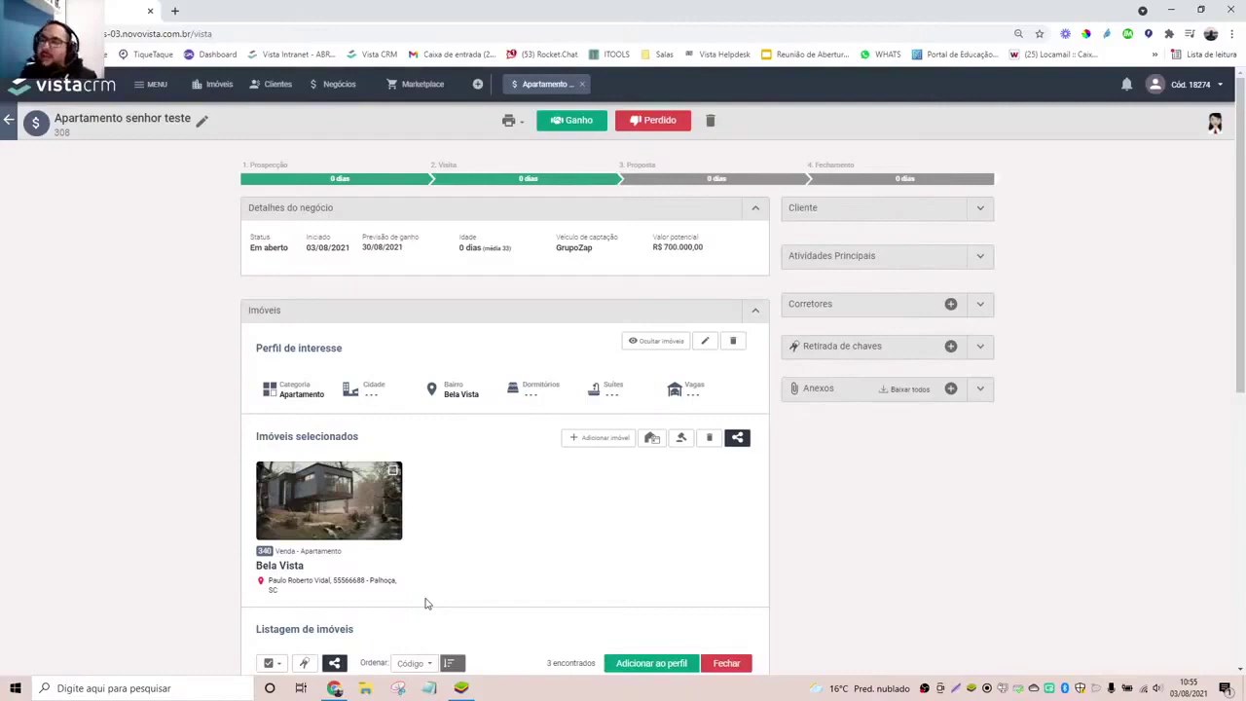
- Start marking the deal as lost, trying the loss reason Preço and then choosing Financiamento não aprovado
click(657, 119)
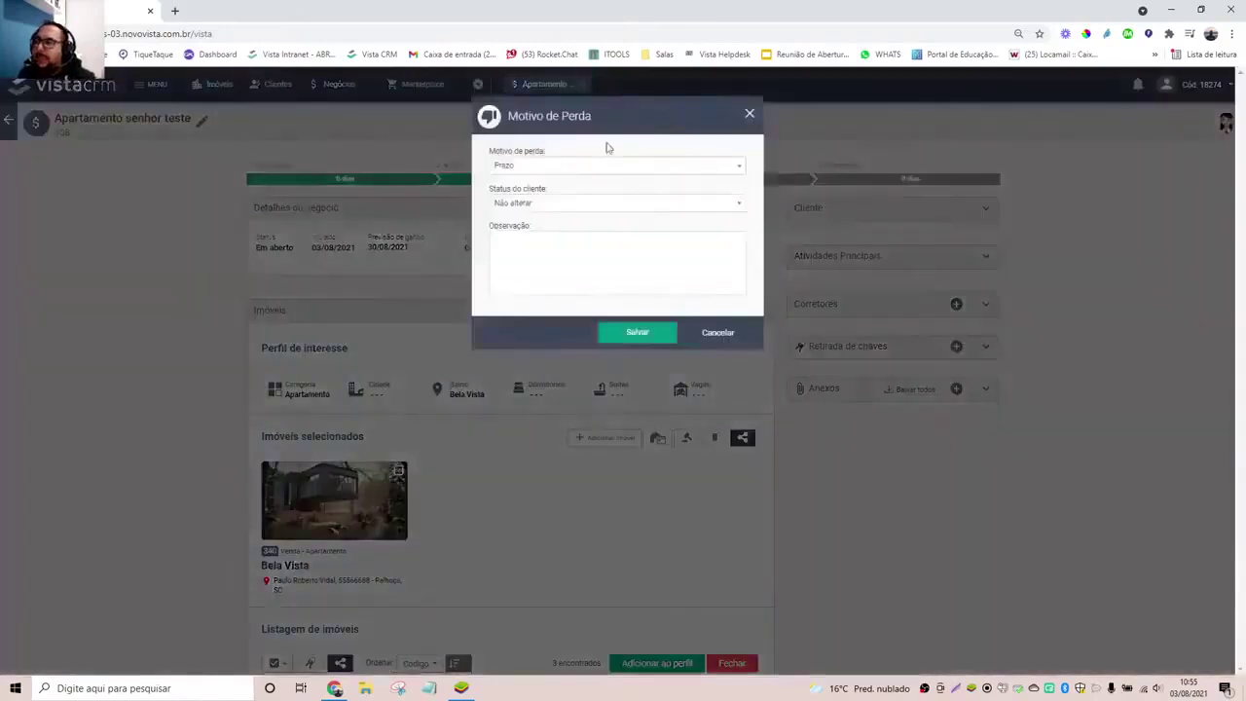
click(670, 165)
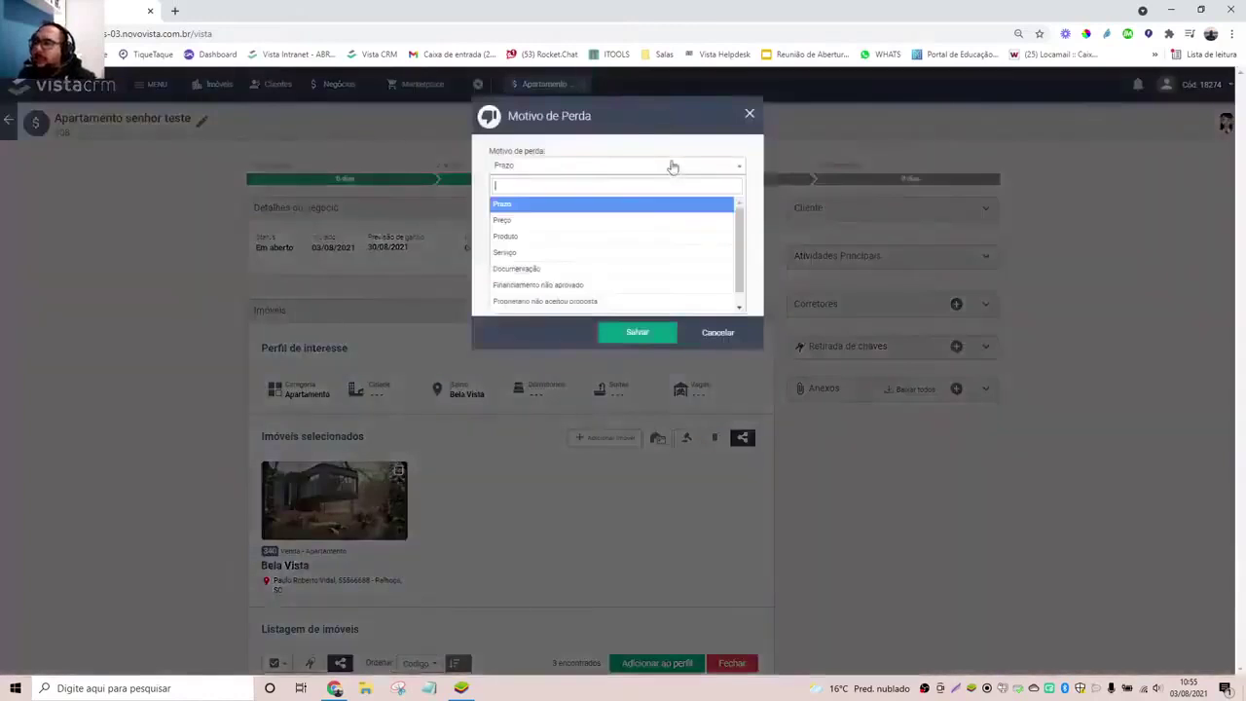
click(597, 219)
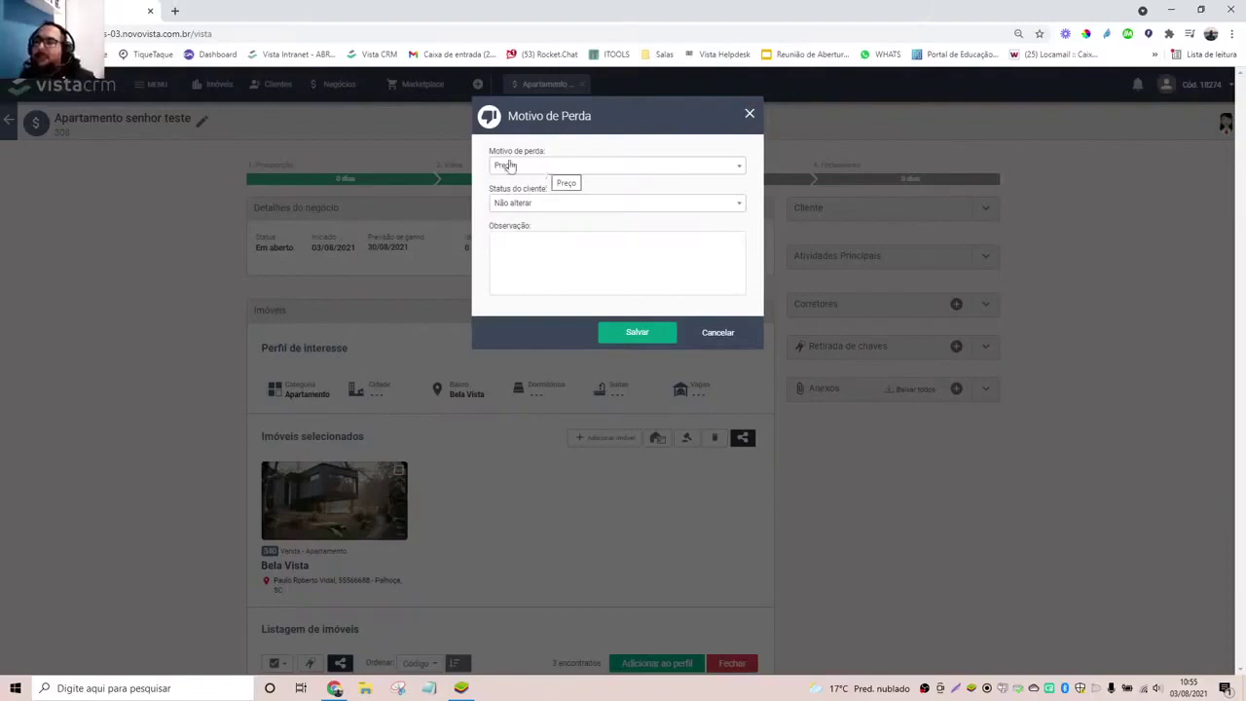
click(674, 170)
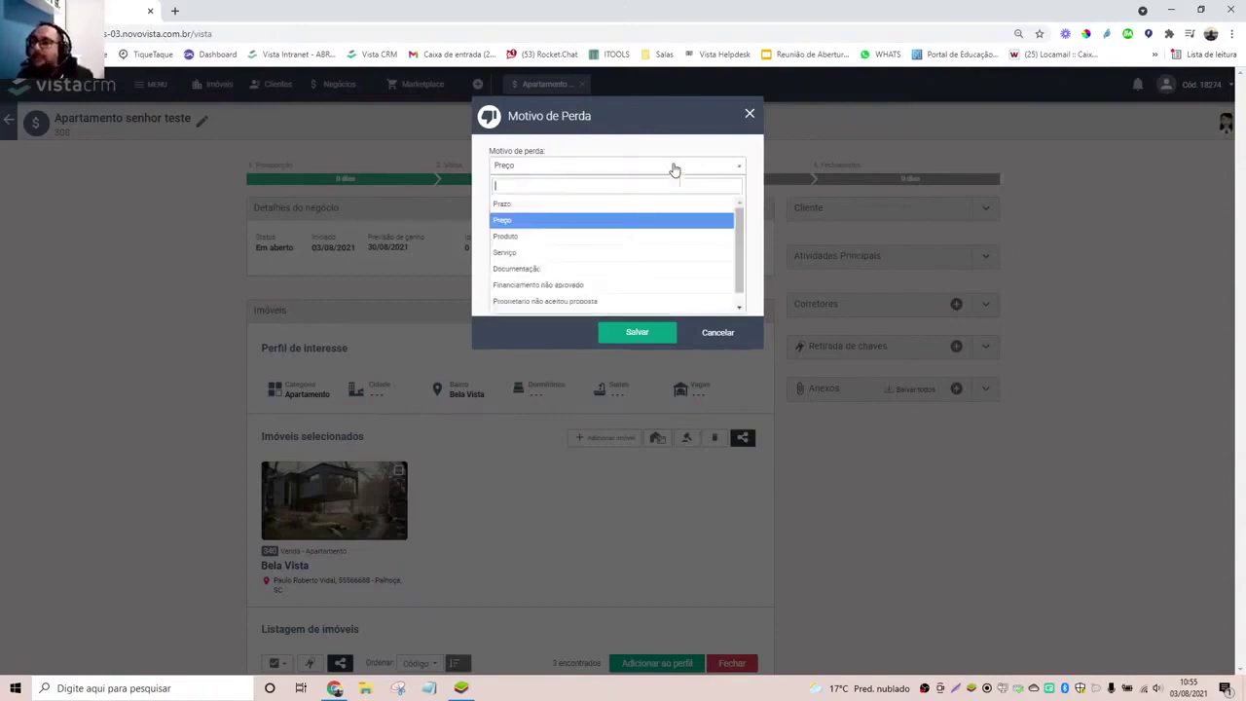
click(555, 284)
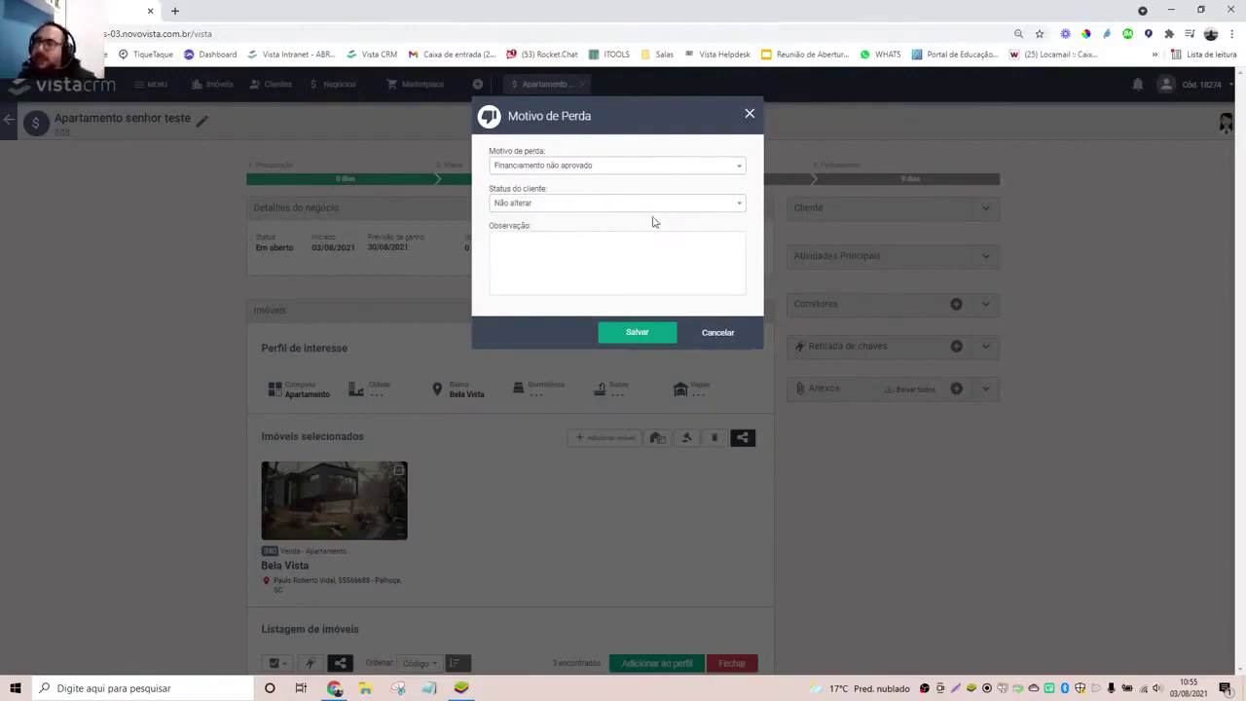
- Set the client status to Ativo in the loss form, check the other statuses, and cancel without saving
click(741, 207)
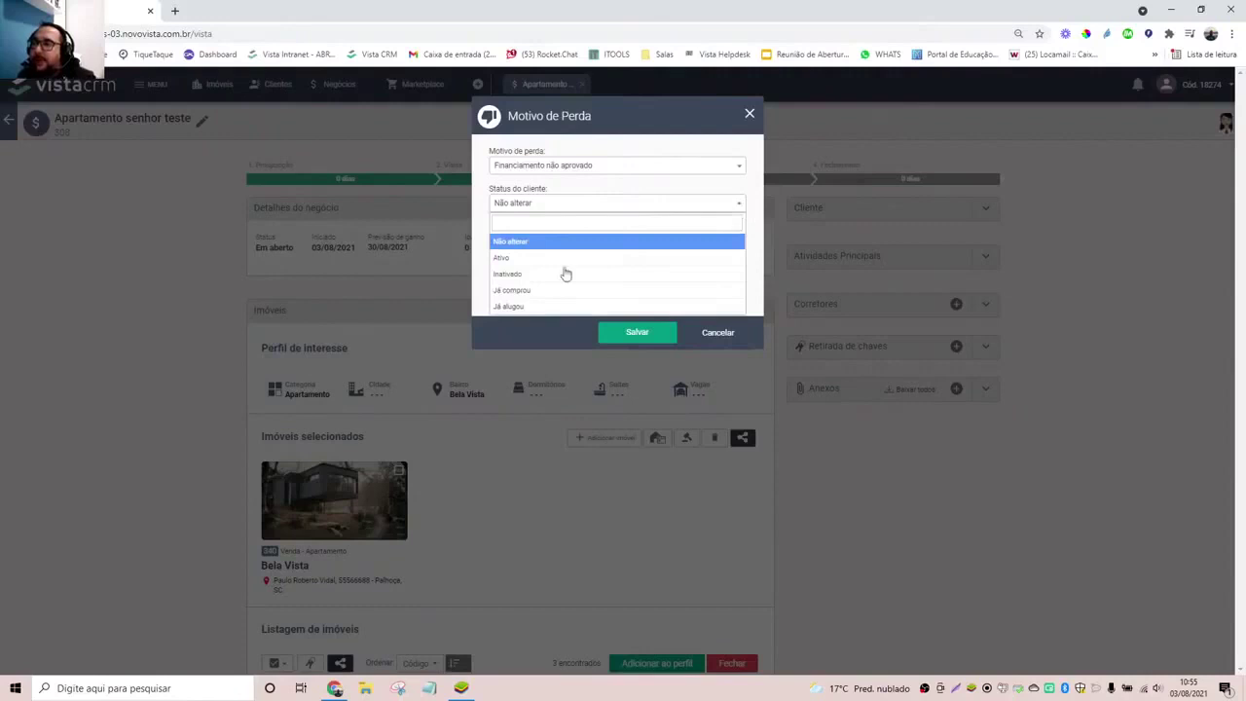
click(584, 196)
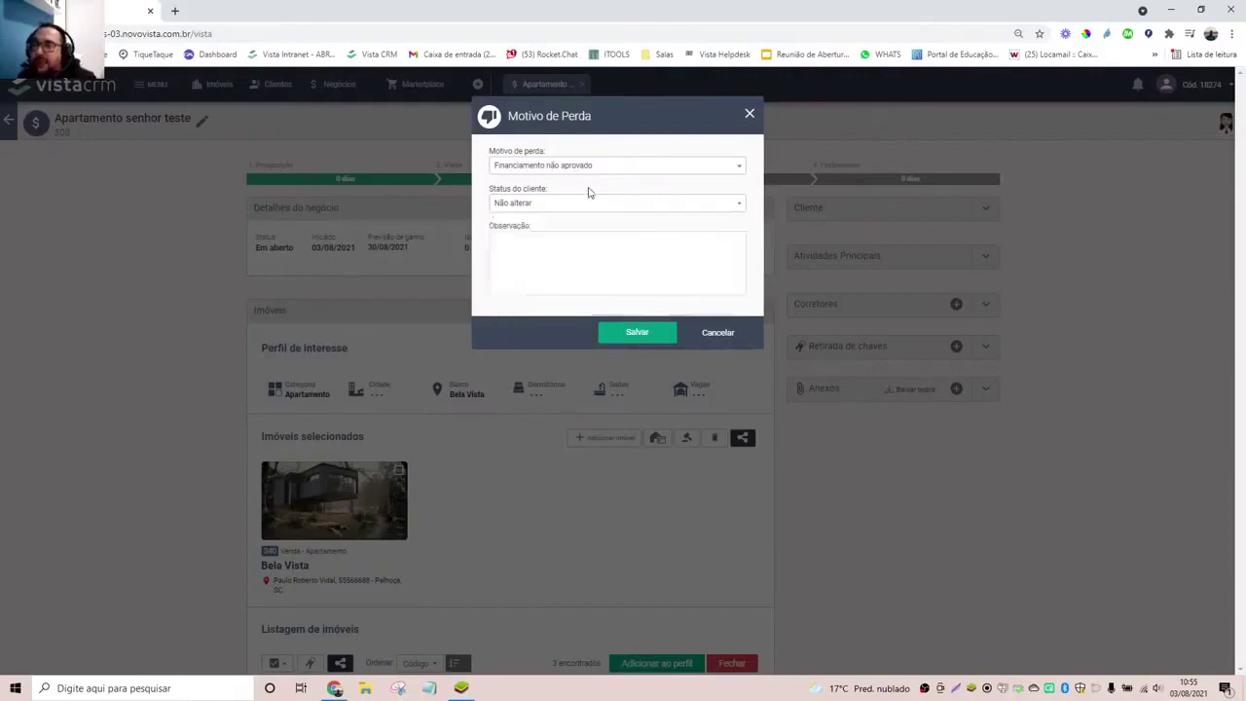
click(736, 206)
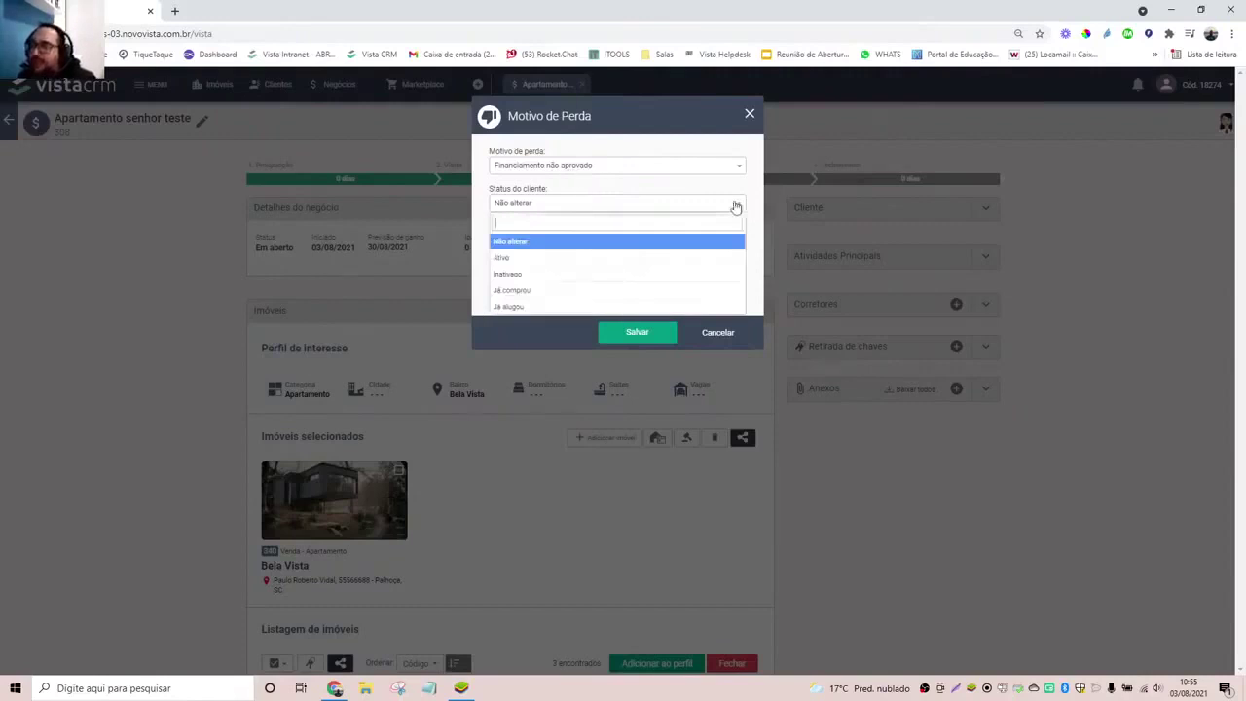
click(523, 260)
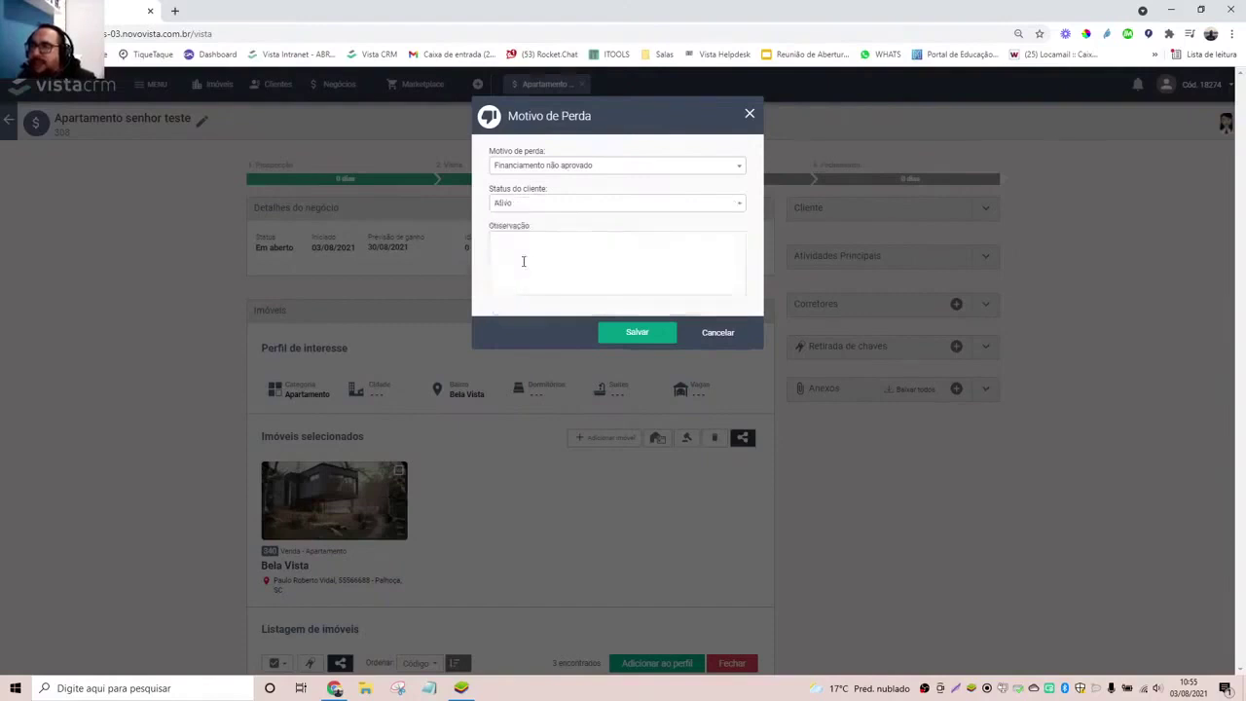
click(644, 214)
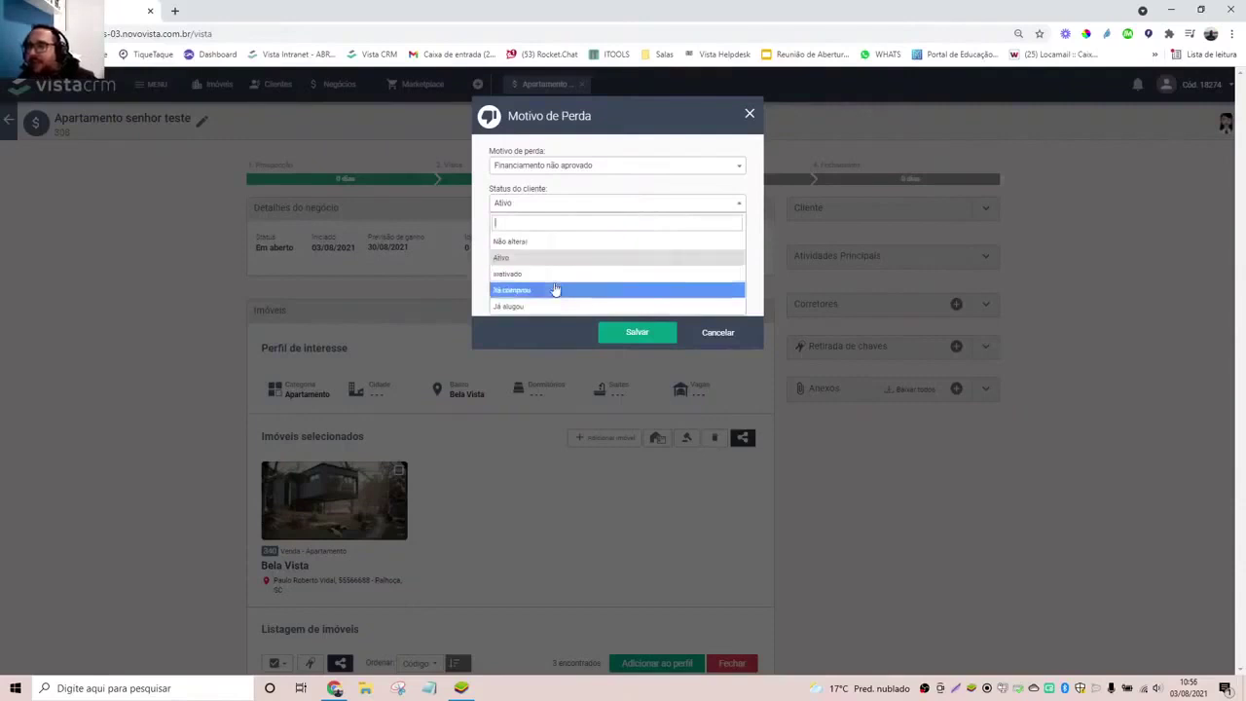
click(761, 196)
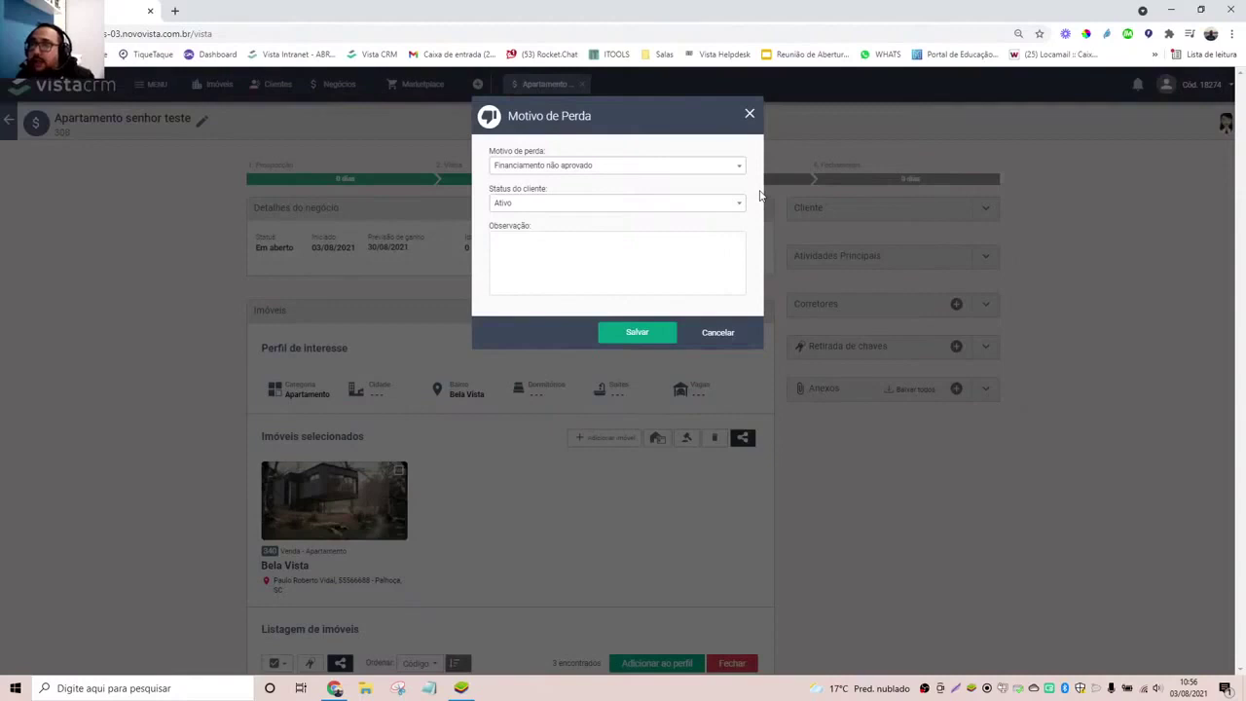
click(597, 249)
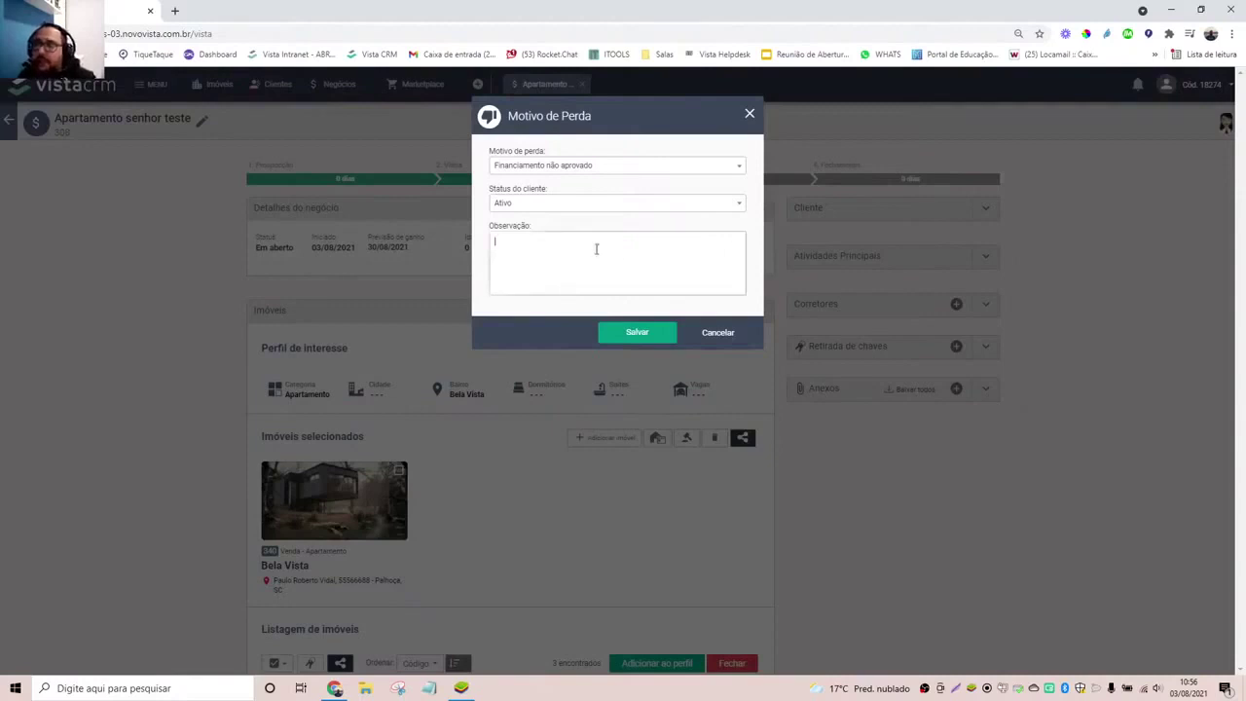
click(719, 333)
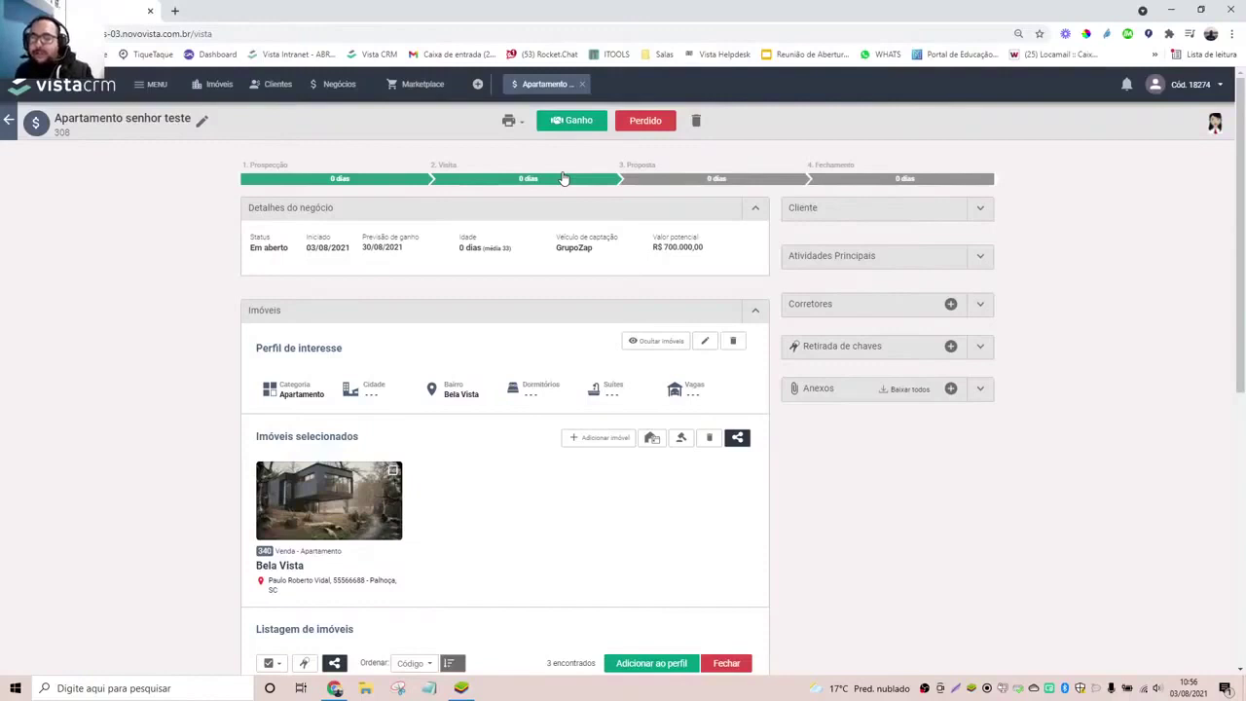
- Look over the deal's selected property and advance the deal to the Proposta stage
scroll(297, 438, down, 1)
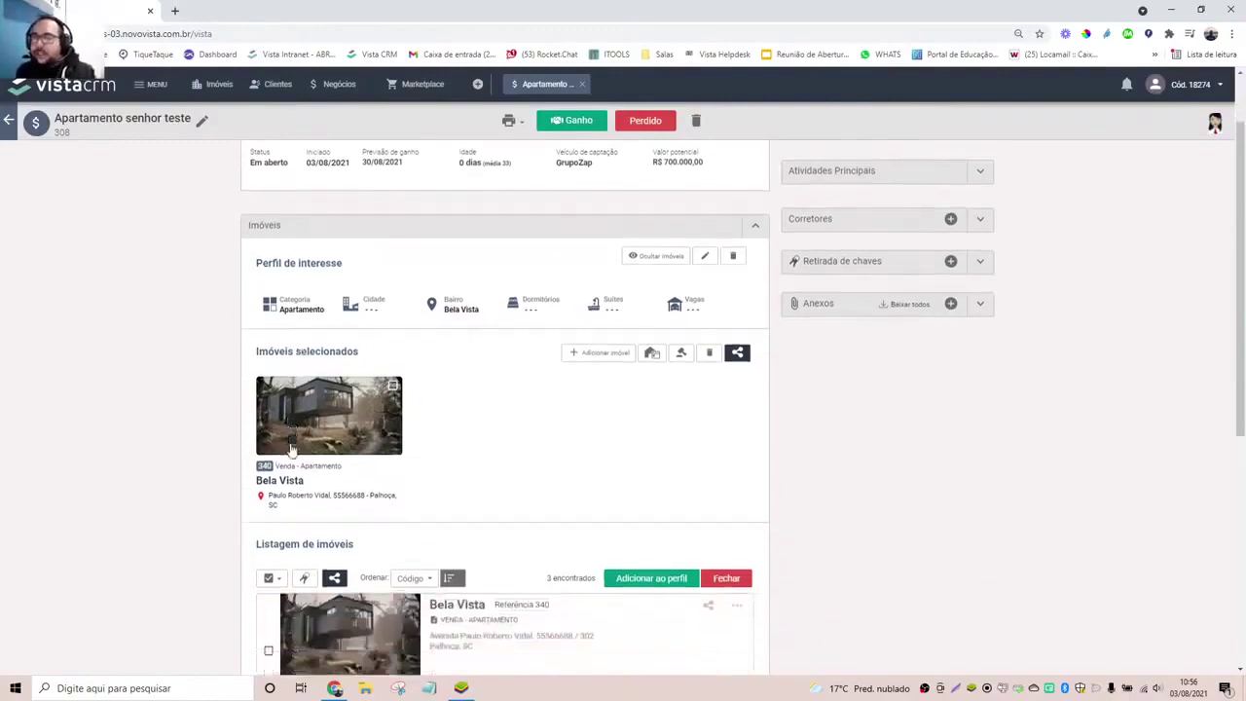
scroll(290, 449, down, 2)
scroll(370, 417, up, 2)
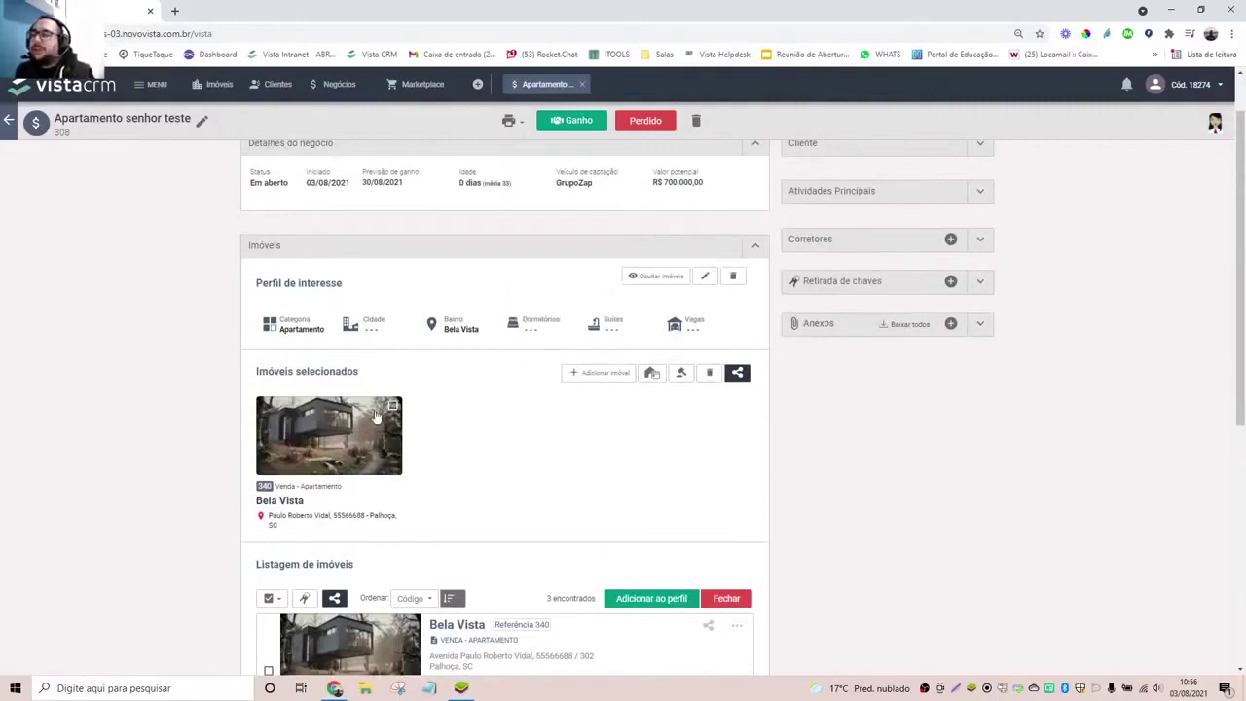
scroll(380, 409, up, 1)
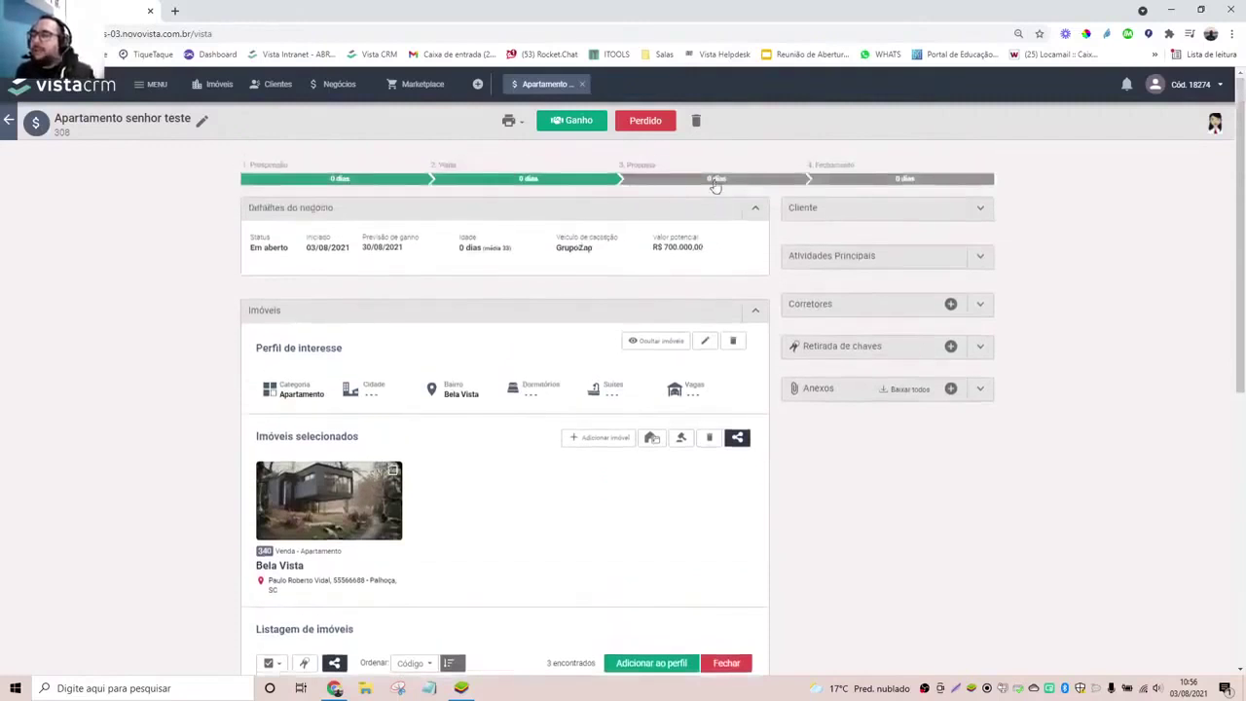
click(715, 181)
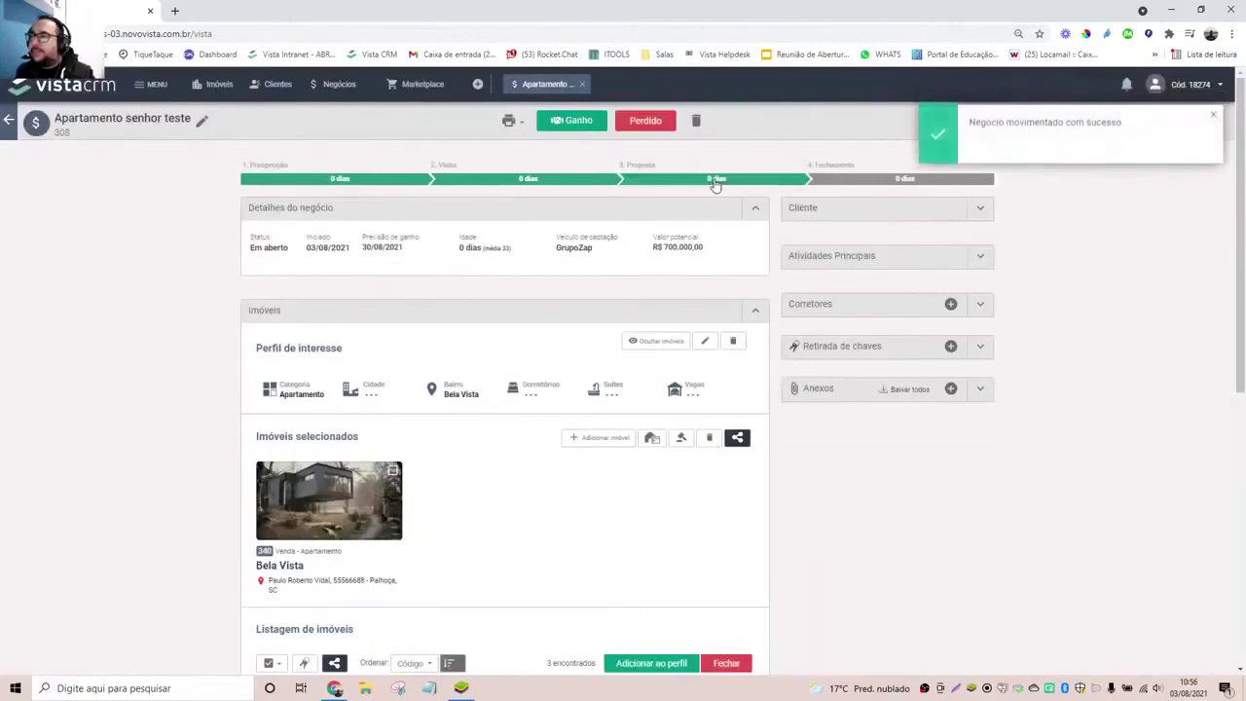
- Expand the deal's activities and examine the stage changes in the completed history
scroll(711, 191, down, 5)
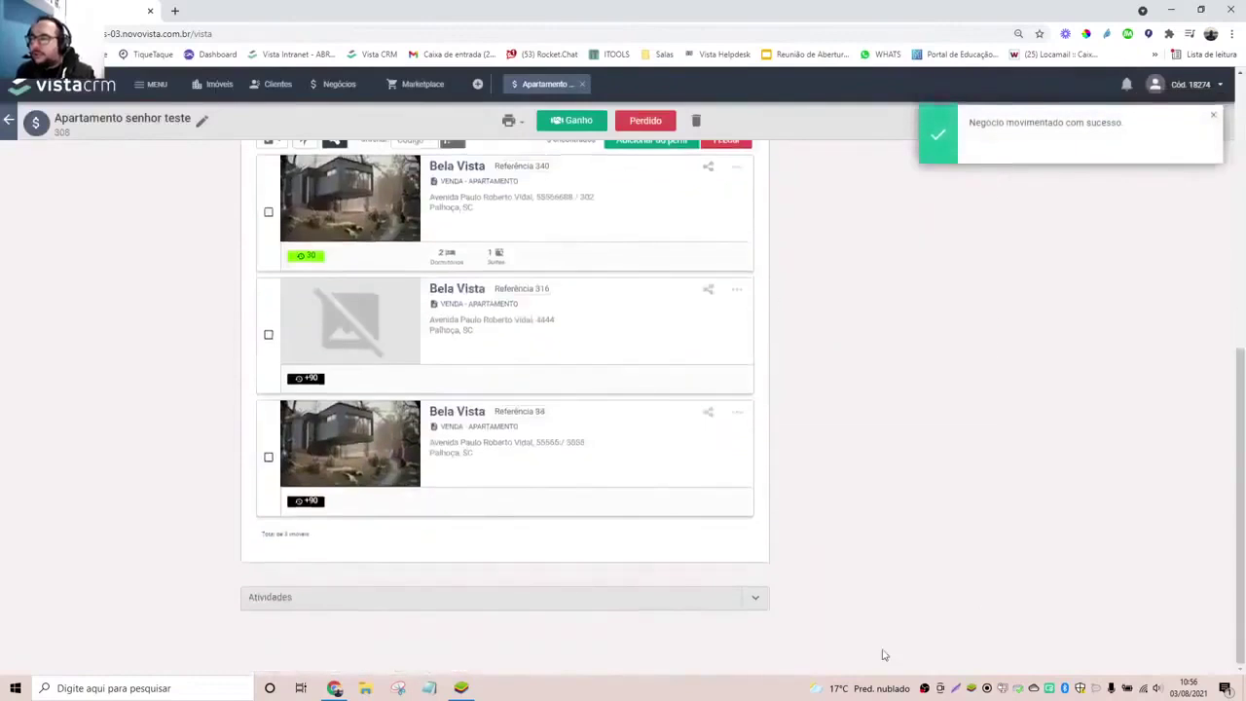
click(756, 597)
scroll(779, 598, down, 3)
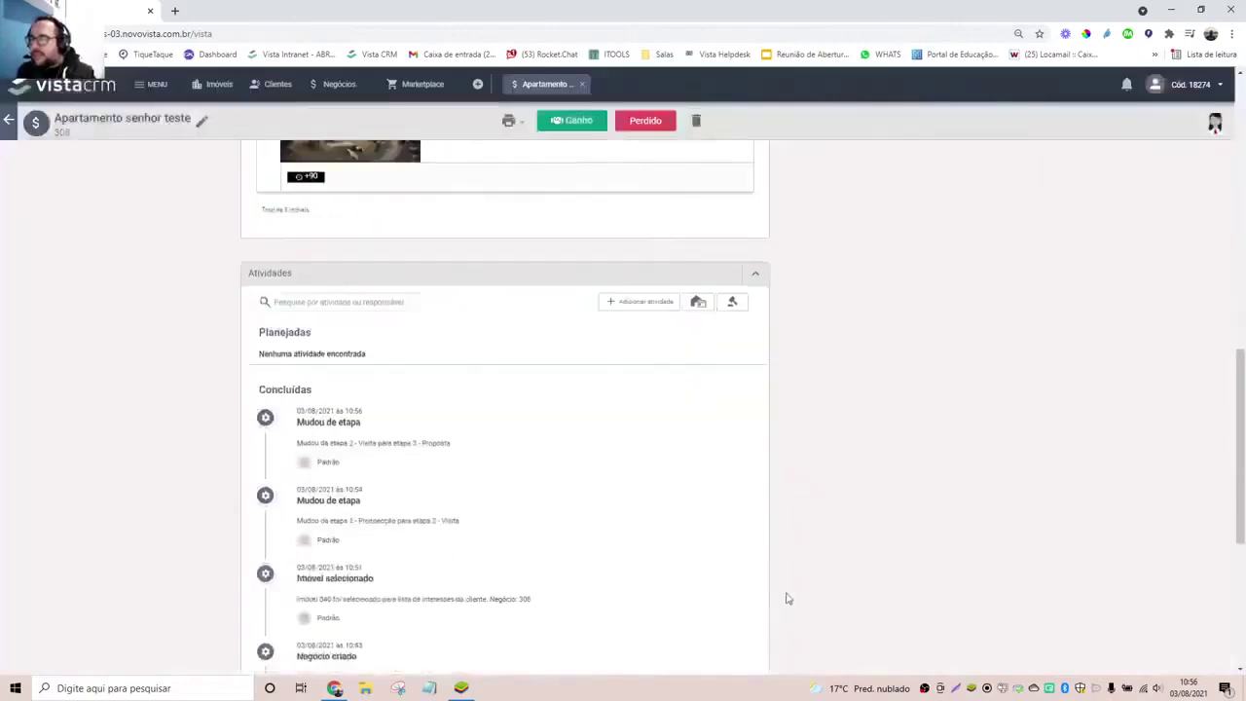
click(733, 302)
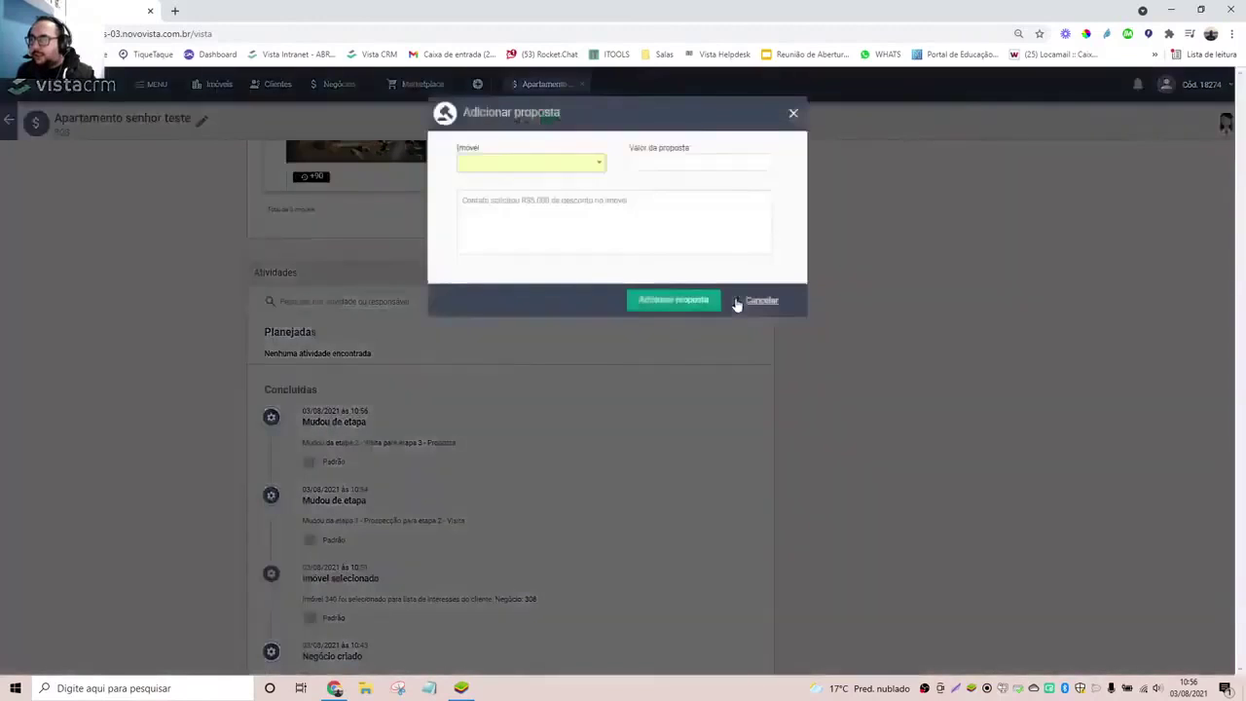
click(601, 163)
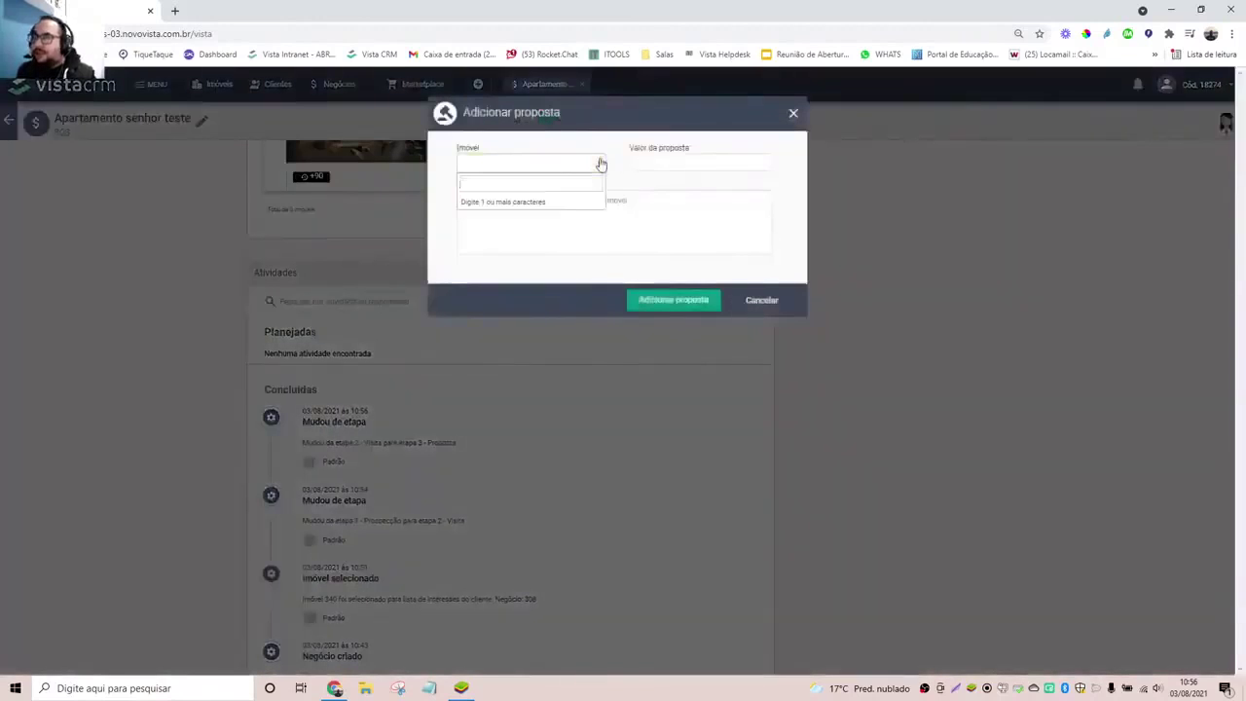
click(794, 113)
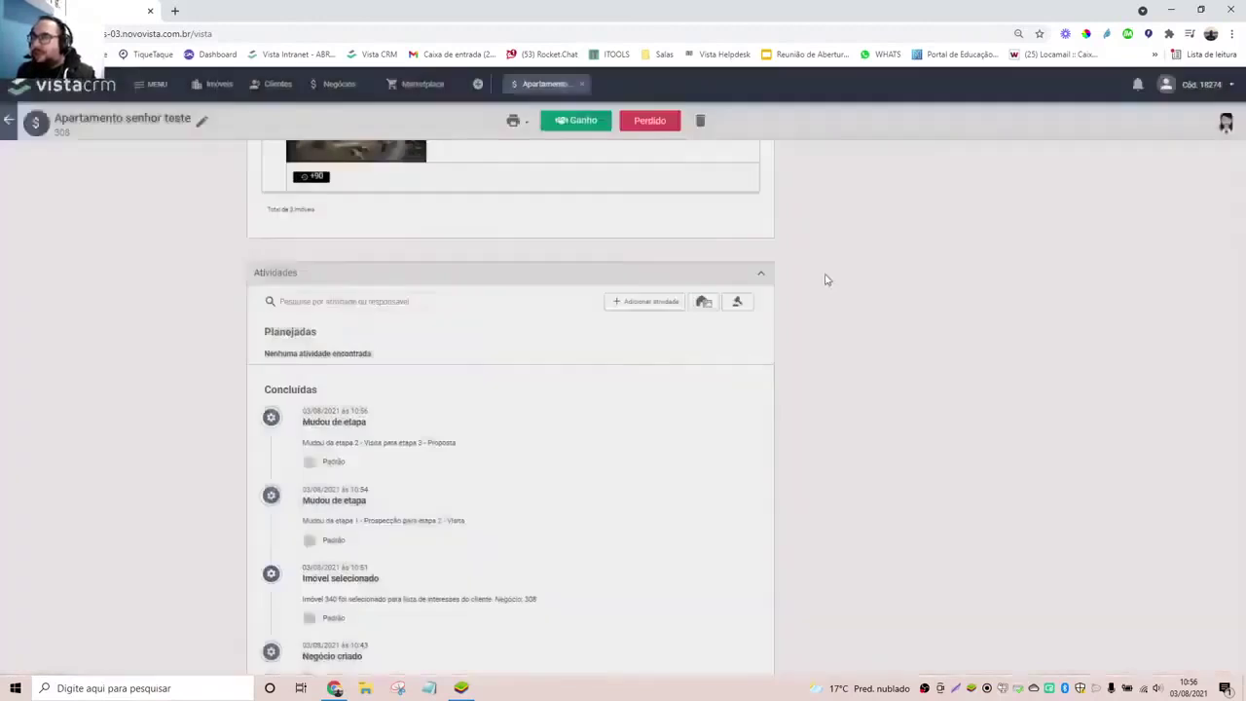
- Start a new proposal from the deal's activities and select property 340 in Bela Vista for it
scroll(830, 280, up, 5)
scroll(626, 405, down, 5)
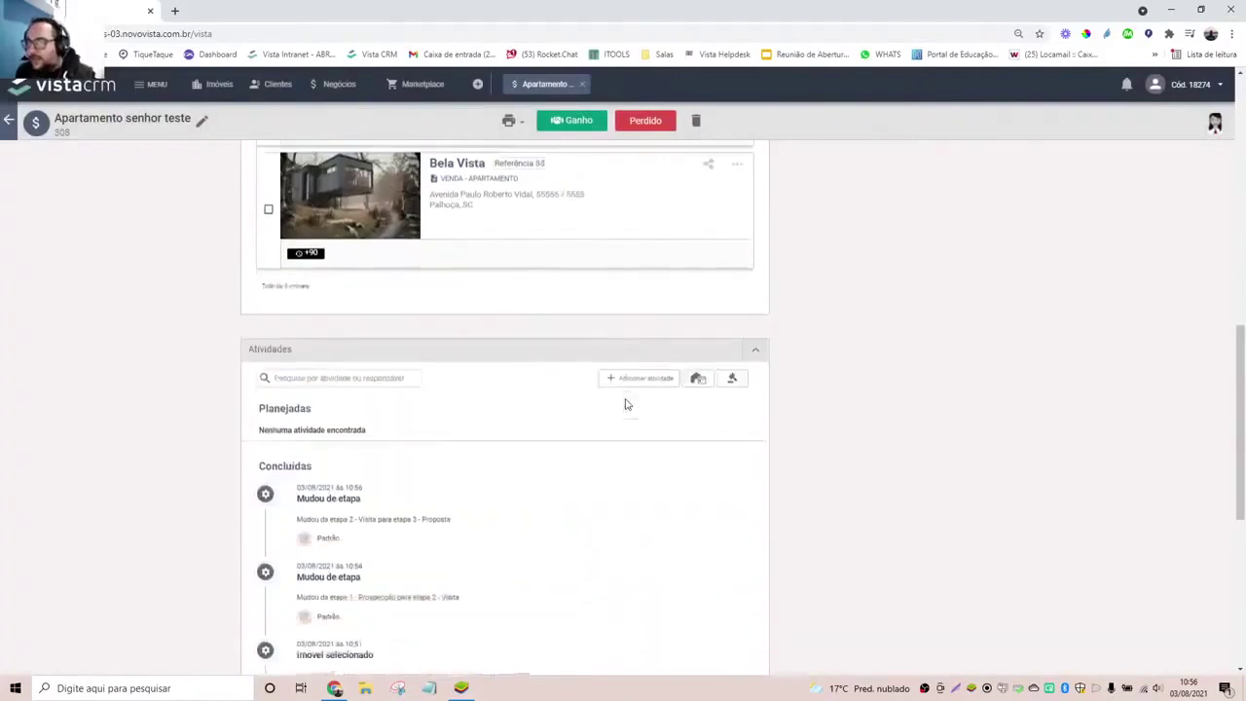
scroll(626, 405, down, 2)
click(737, 172)
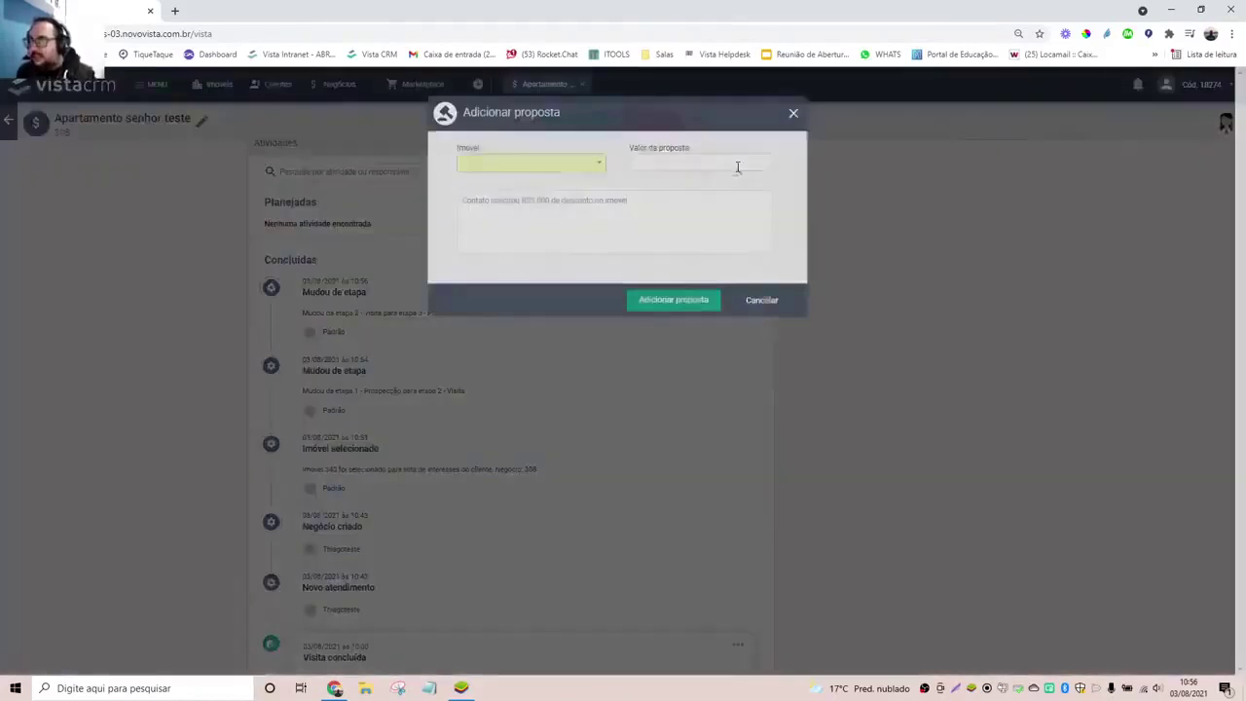
click(557, 172)
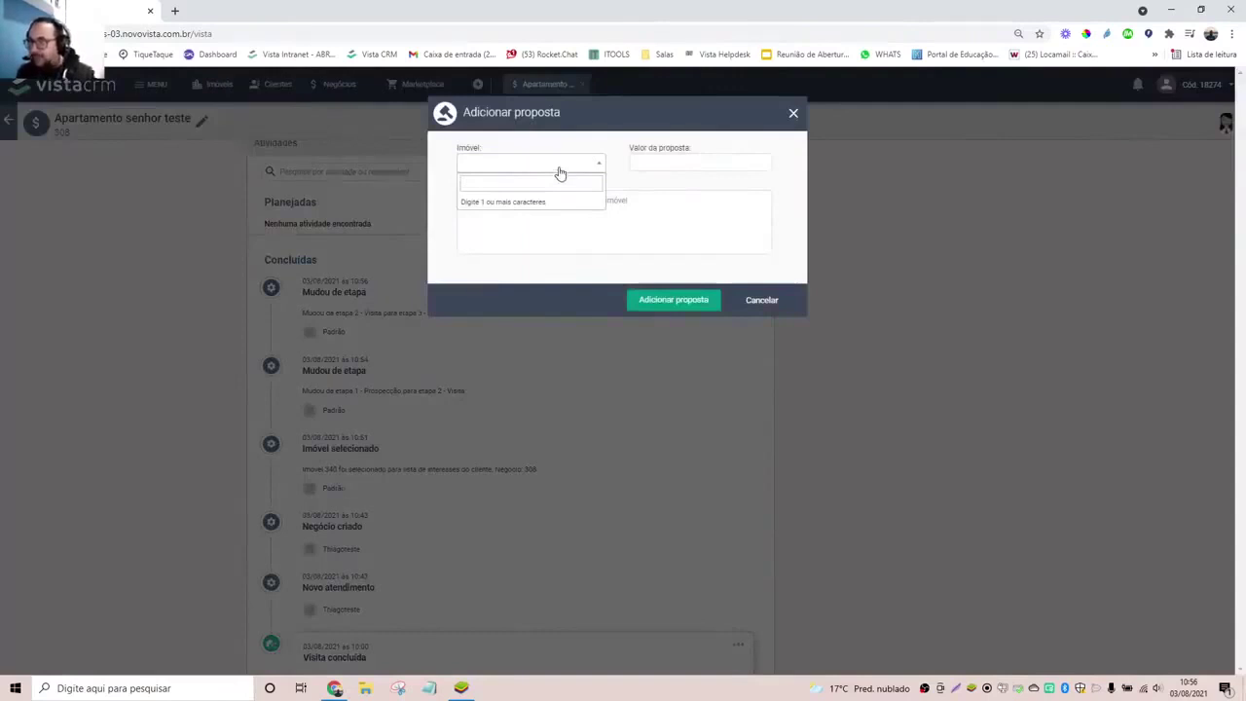
text(340)
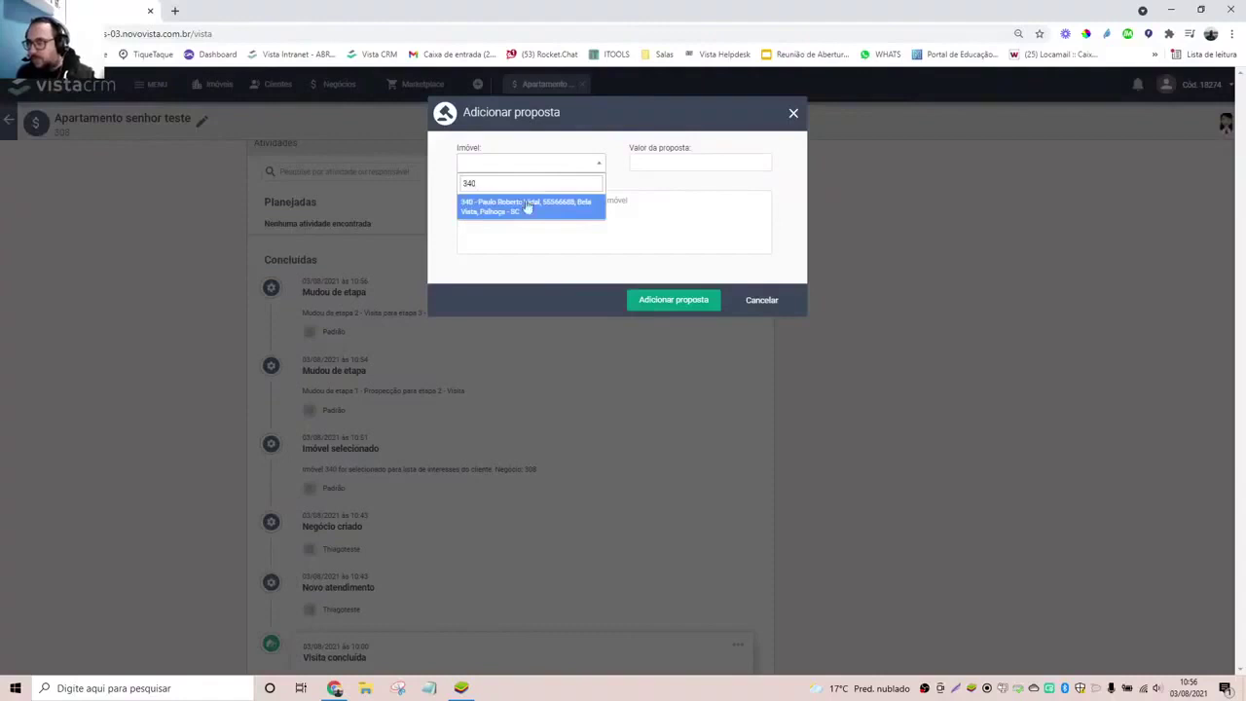
click(526, 207)
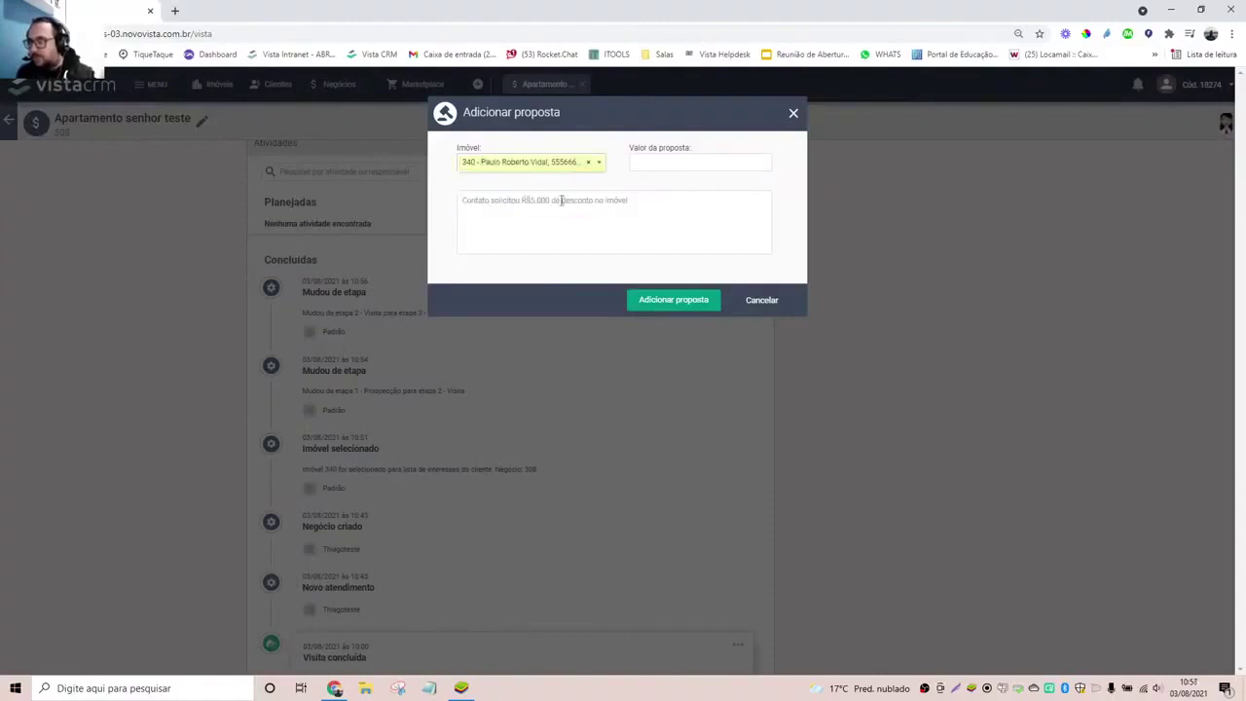
- Set the proposal value to R$ 680.000,00
click(664, 158)
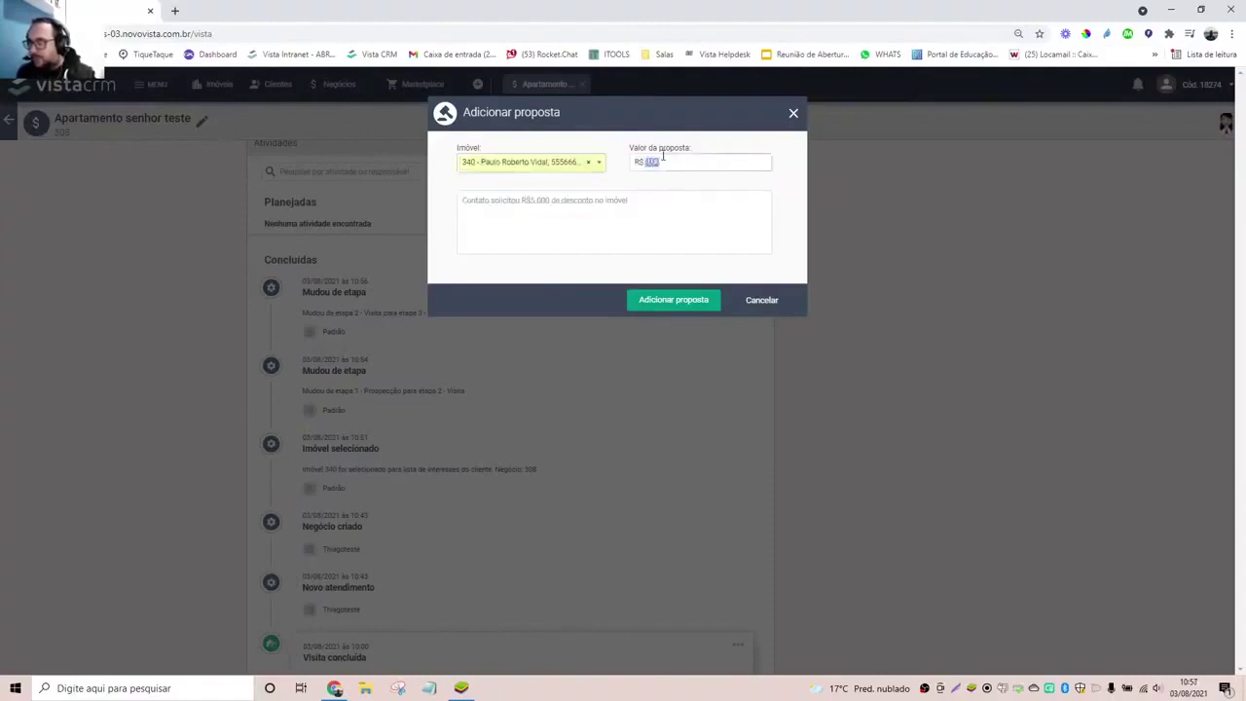
double_click(663, 162)
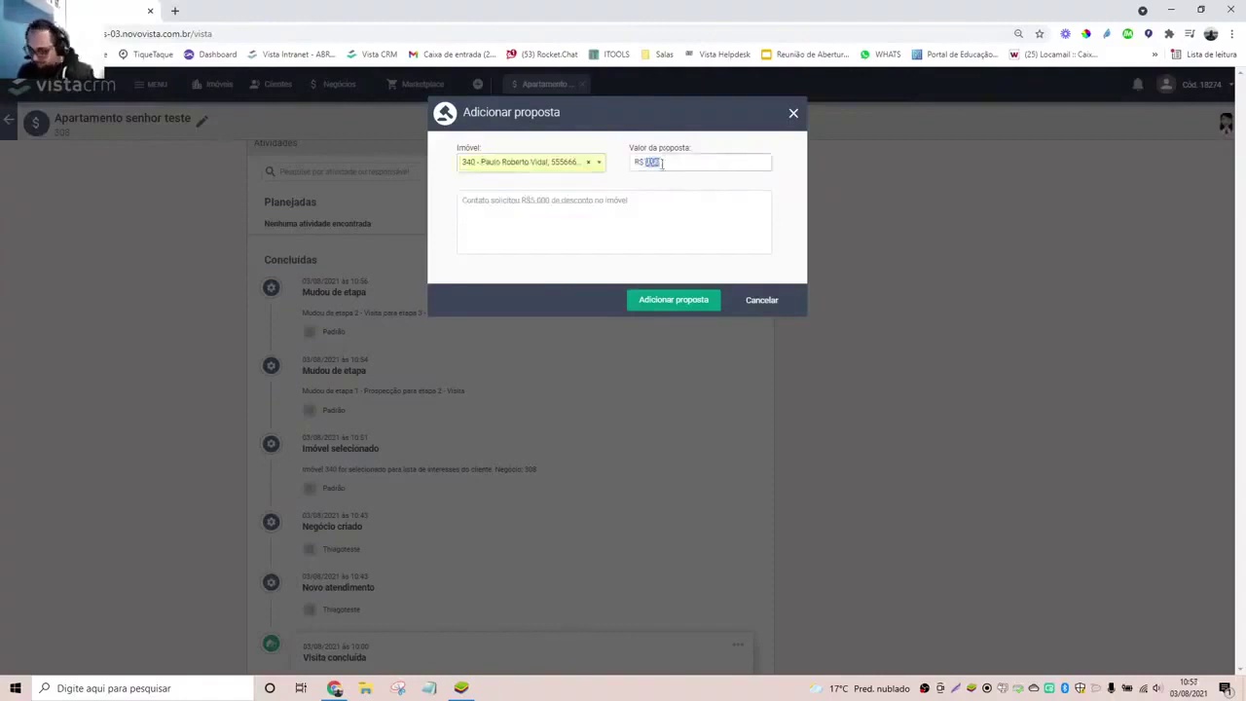
click(663, 164)
text(680.)
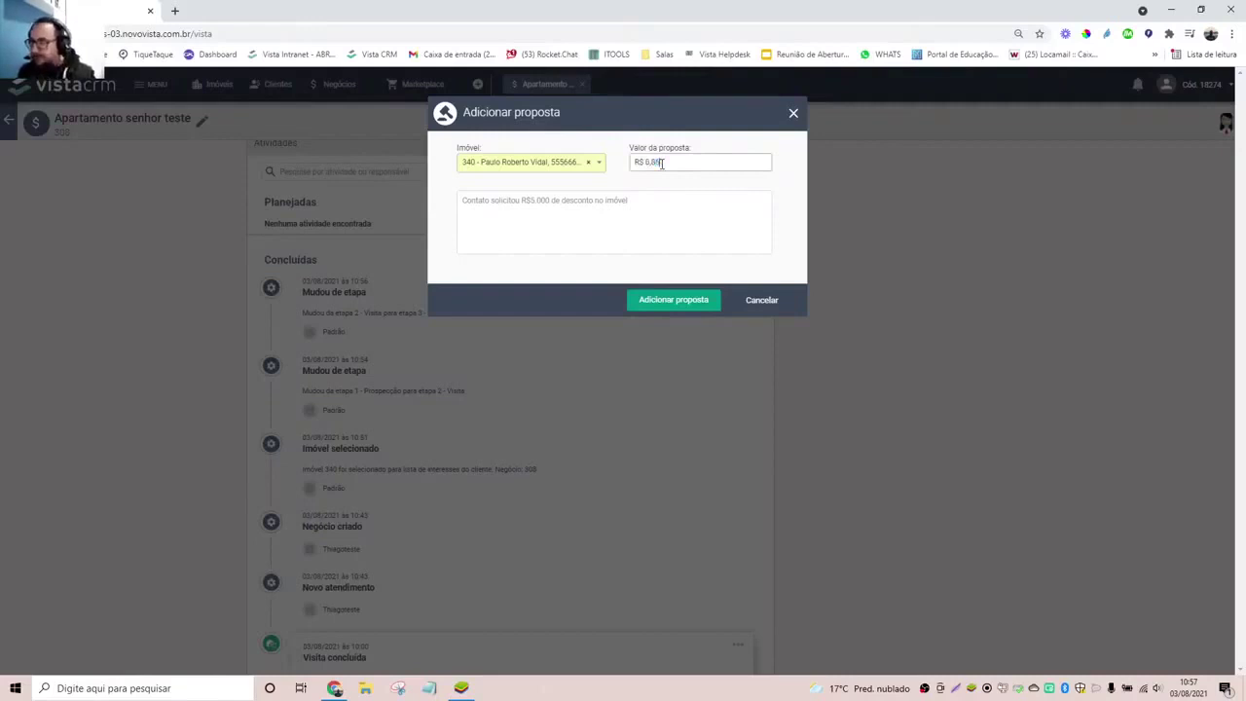
text(000,0)
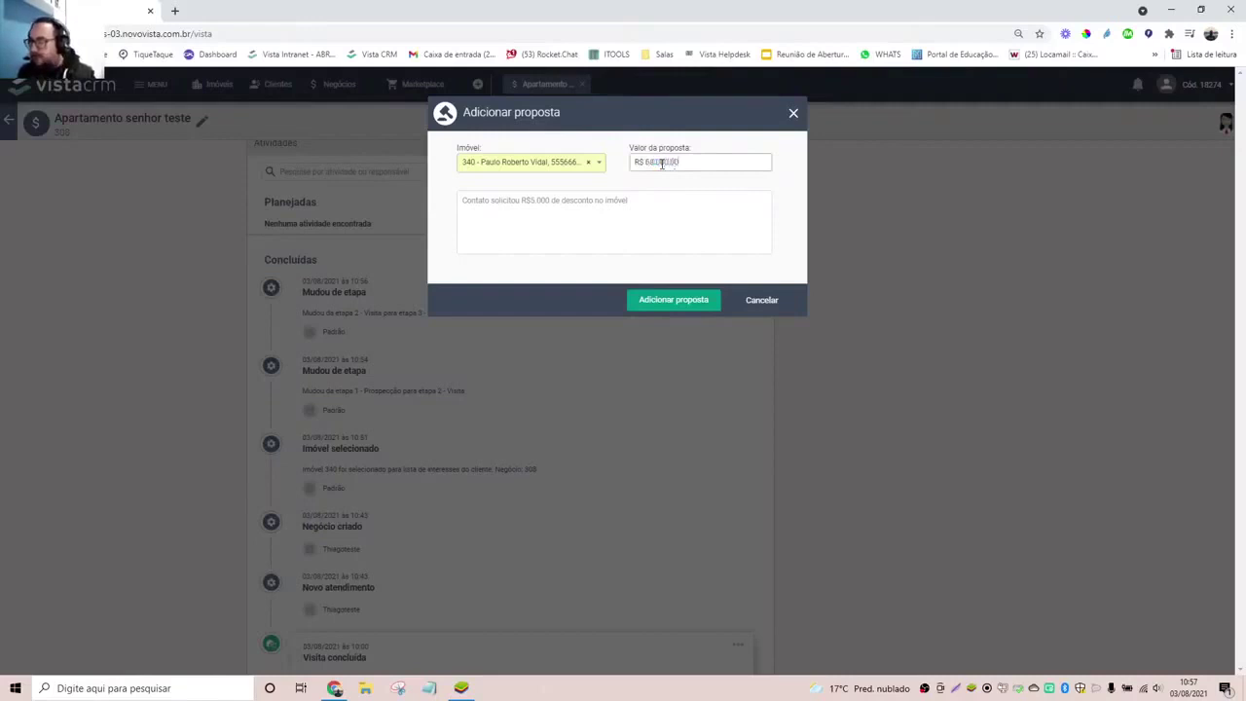
text(0)
- Enter the note "cliente pediu desconto" and add the proposal to the deal
click(623, 206)
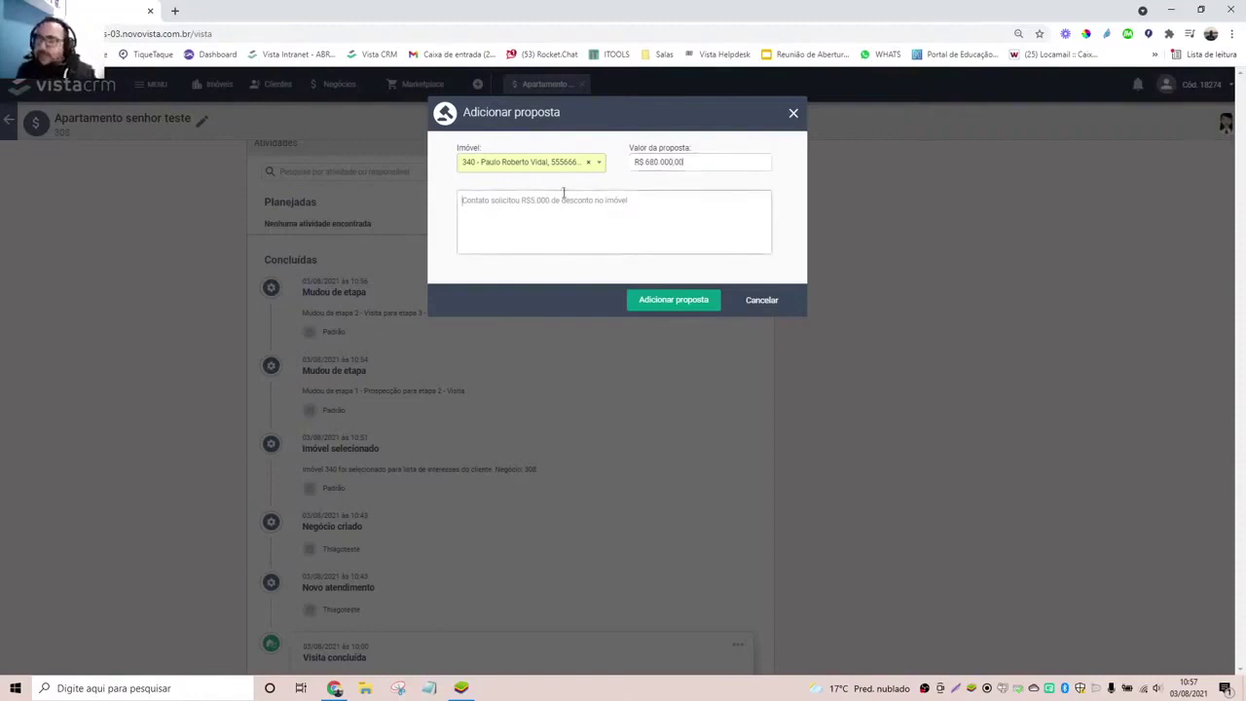
text(cliente pediu)
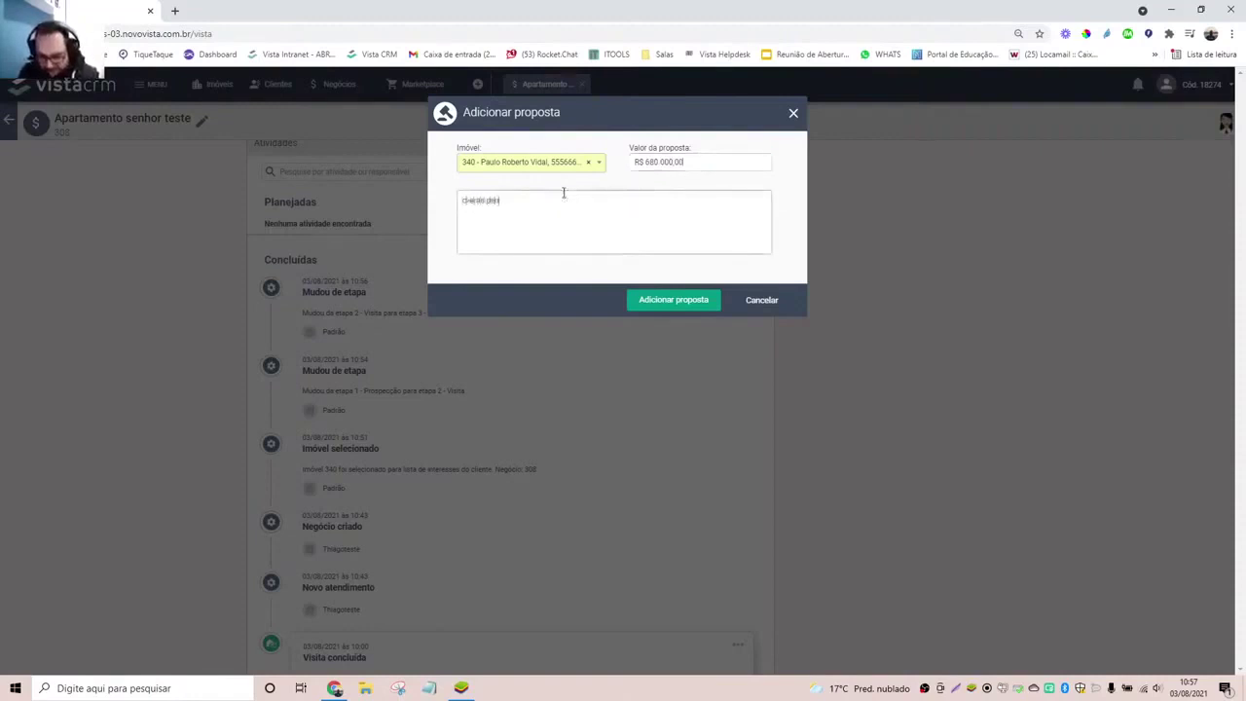
text( desconto)
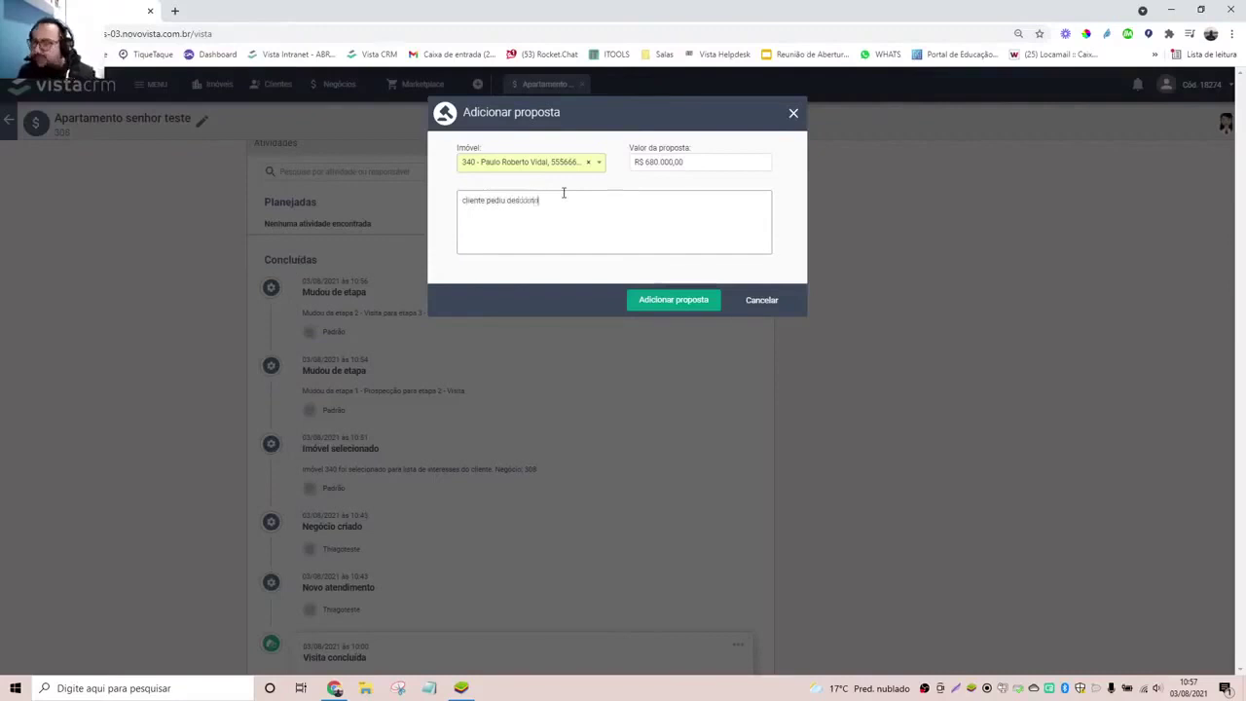
click(671, 300)
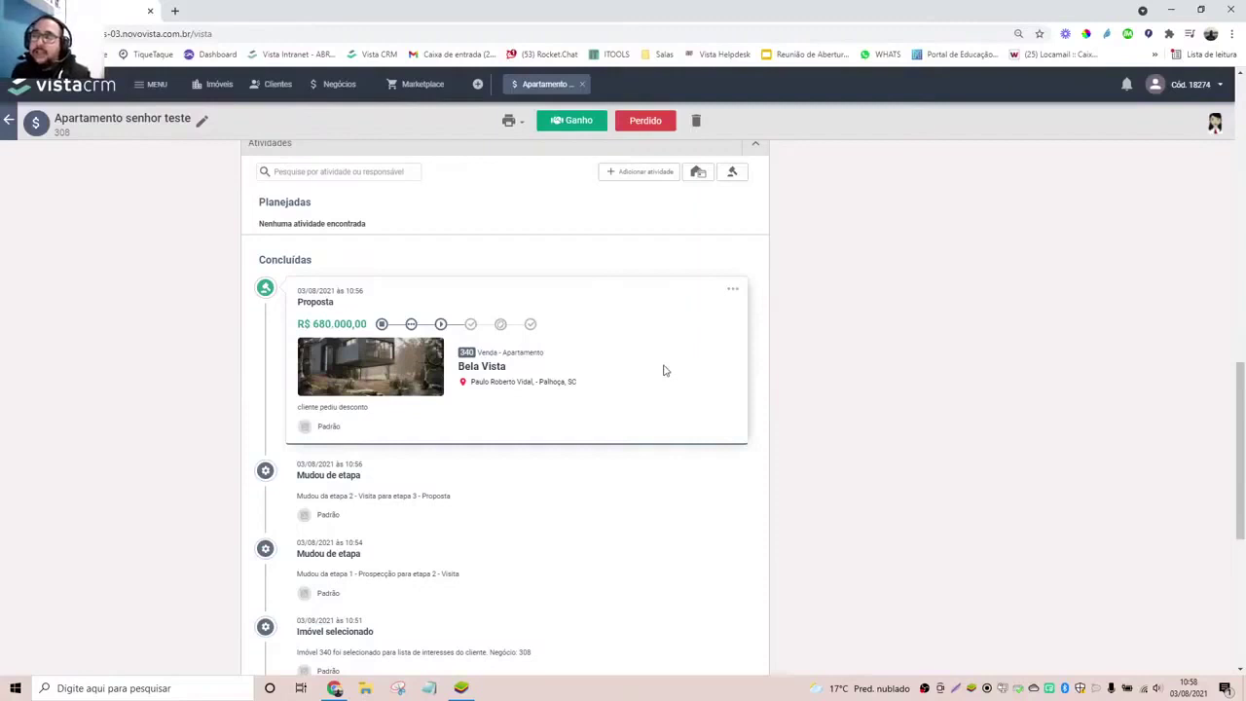
- Review the actions available for the new proposal and start the contracting (Iniciar contratação) of property 340 from it
scroll(665, 375, up, 2)
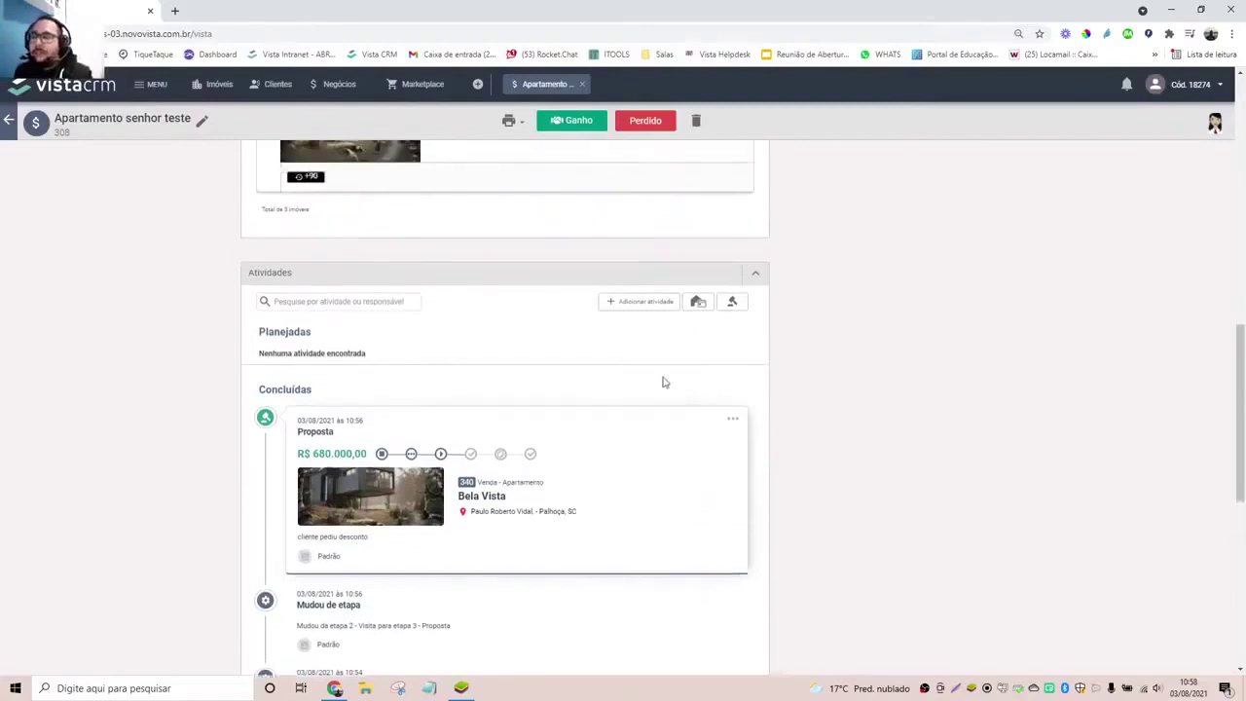
scroll(663, 383, down, 2)
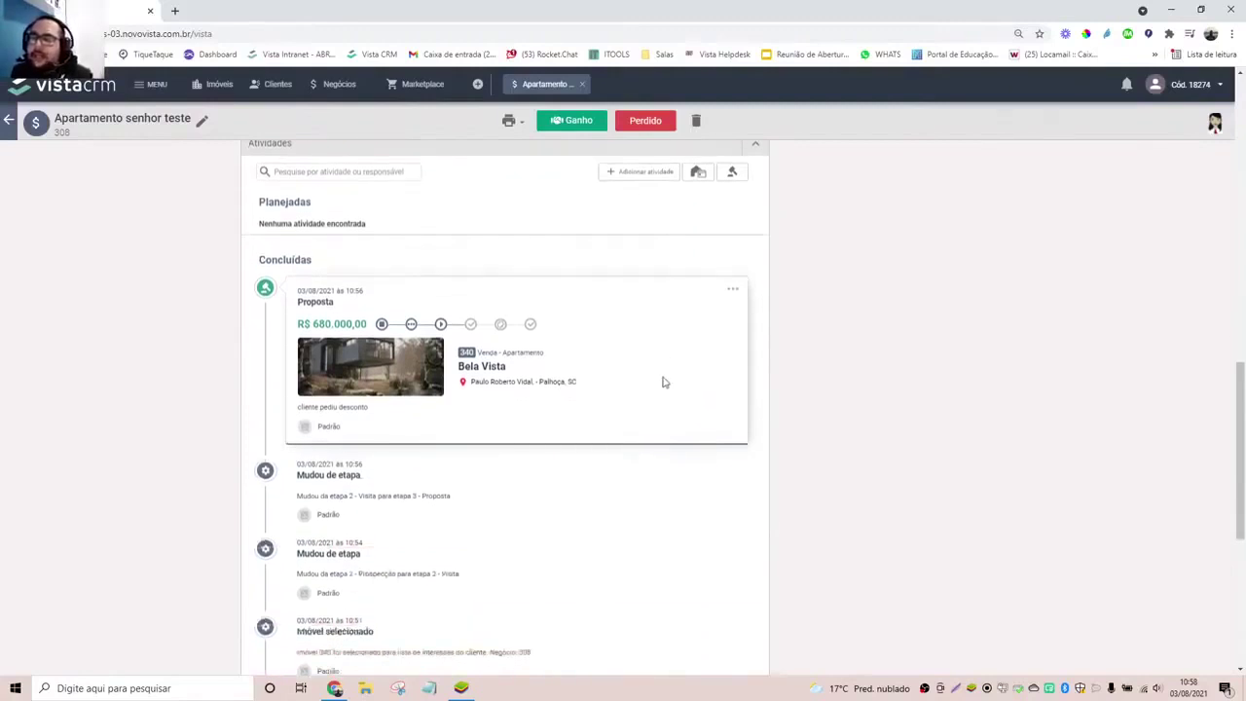
click(733, 293)
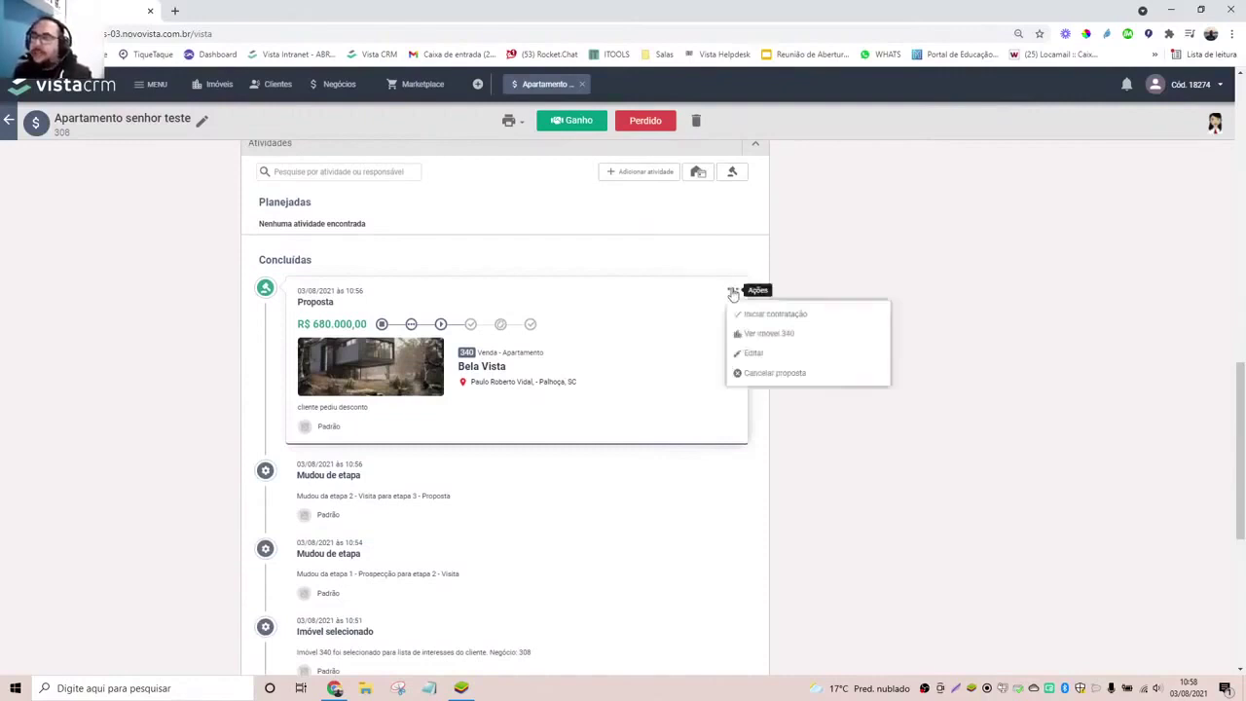
click(595, 316)
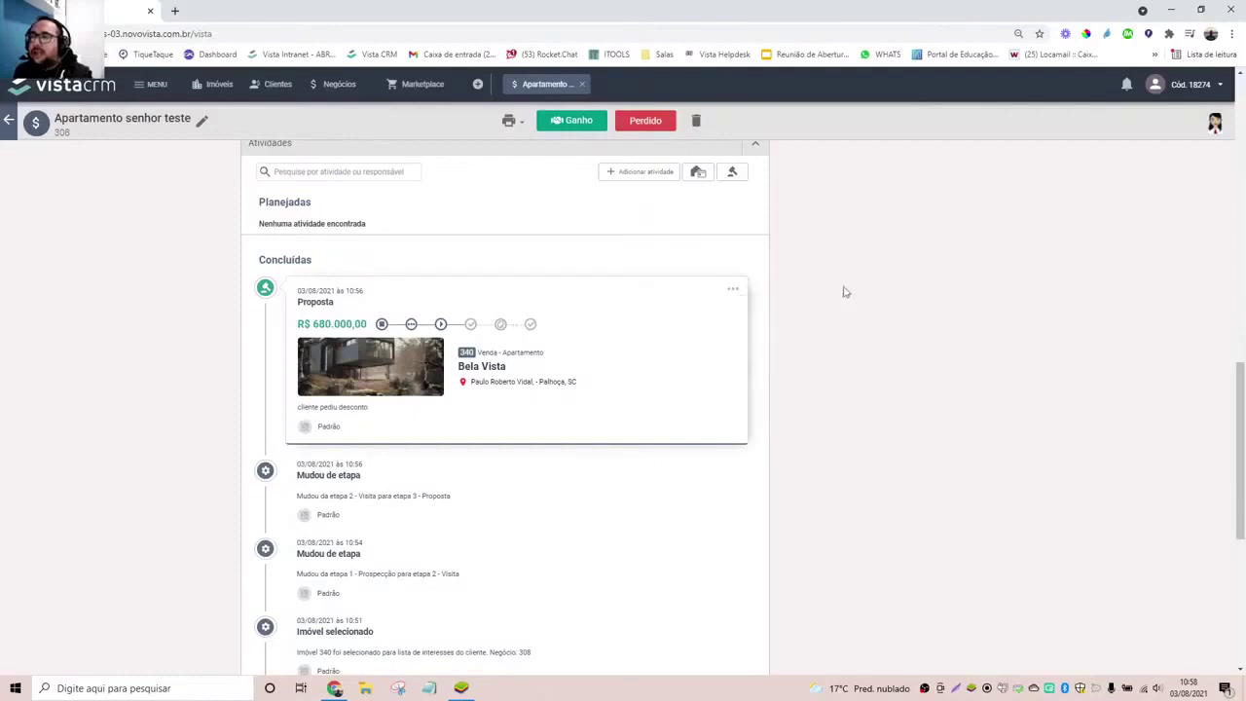
click(736, 292)
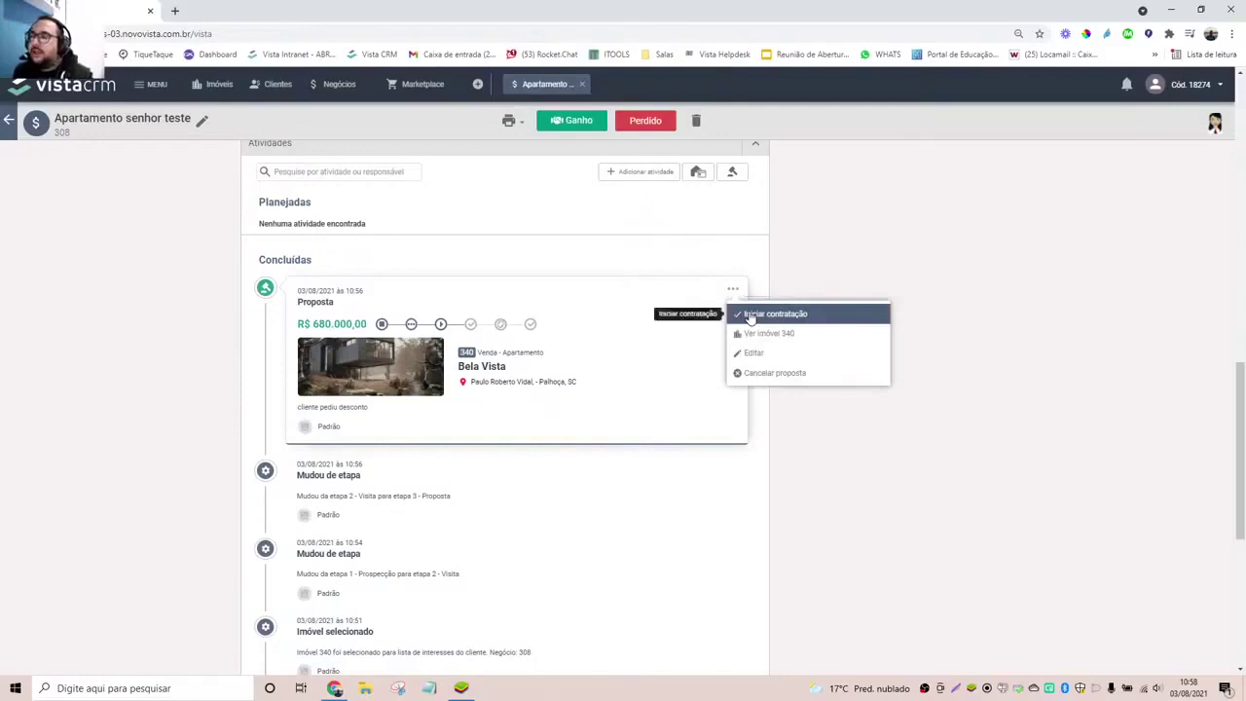
click(751, 316)
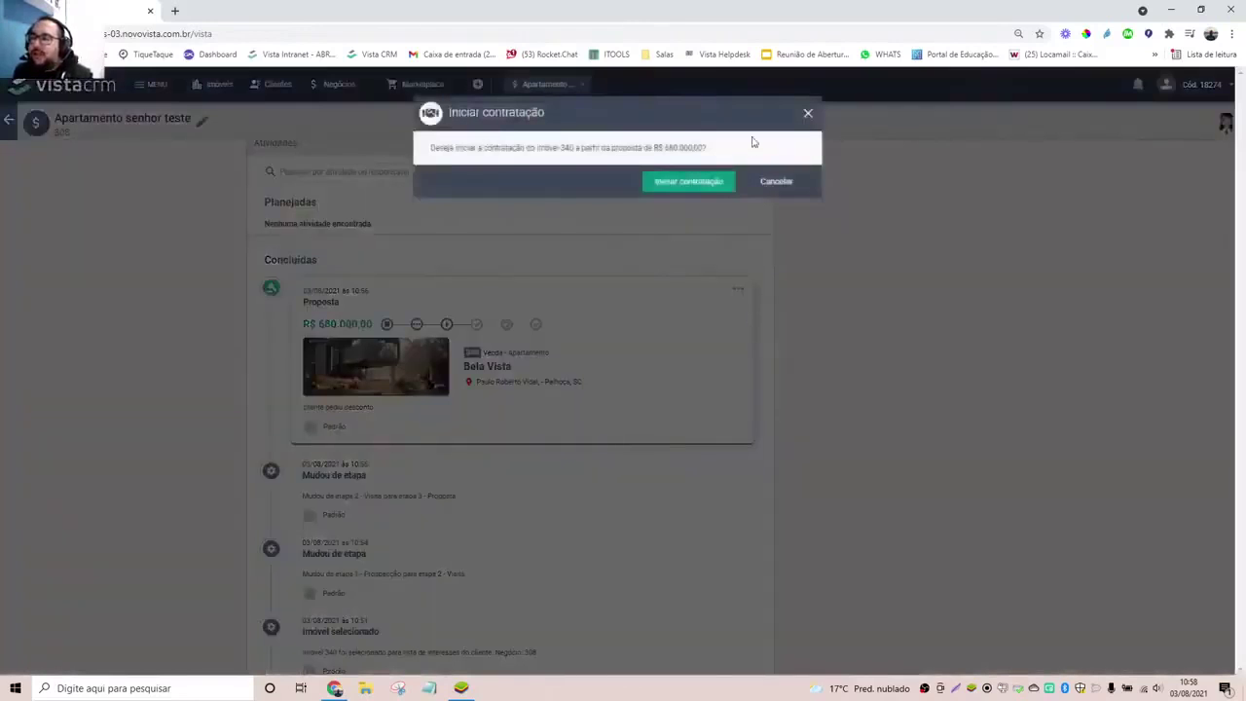
click(704, 186)
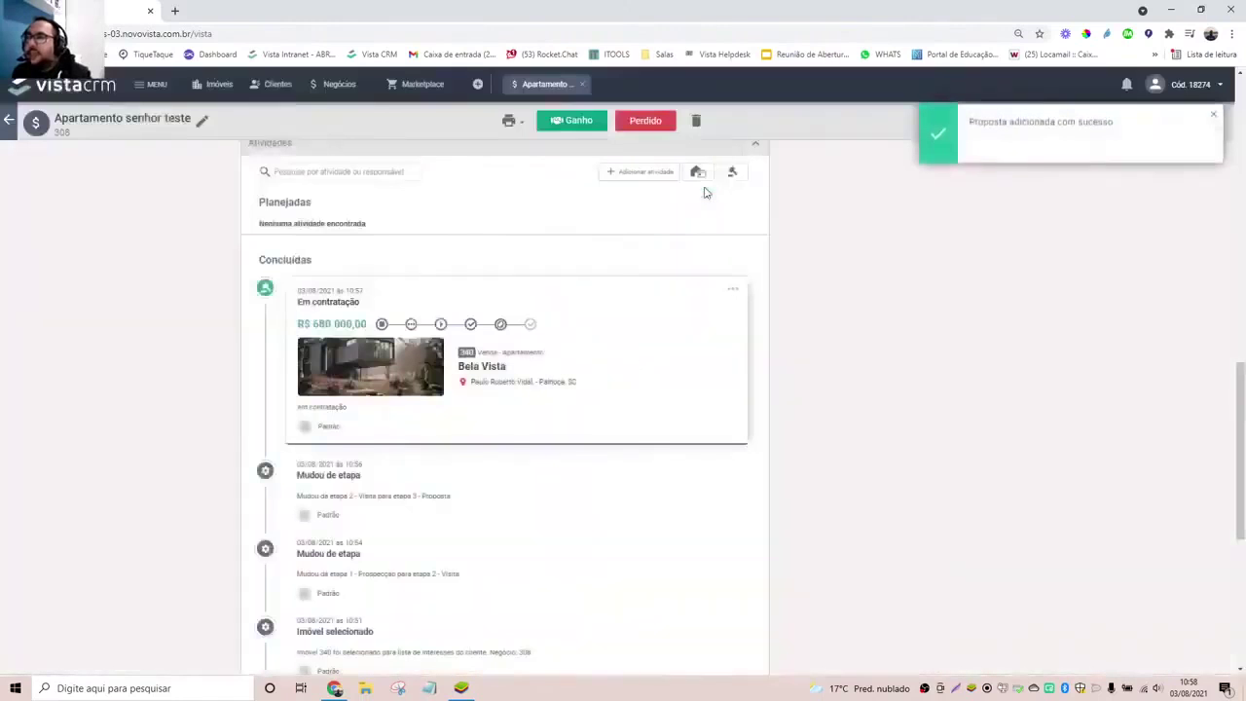
- Look over the deal's properties and activities and advance the deal to the Fechamento stage
scroll(740, 259, up, 3)
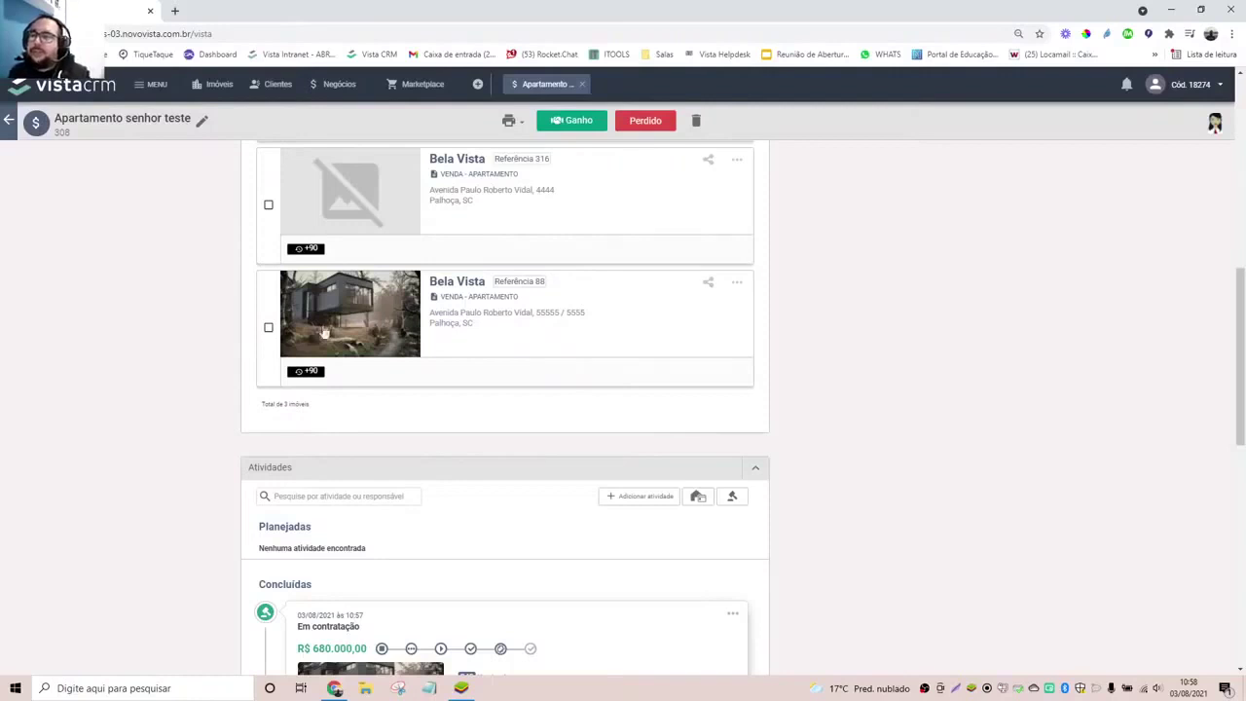
scroll(476, 509, down, 3)
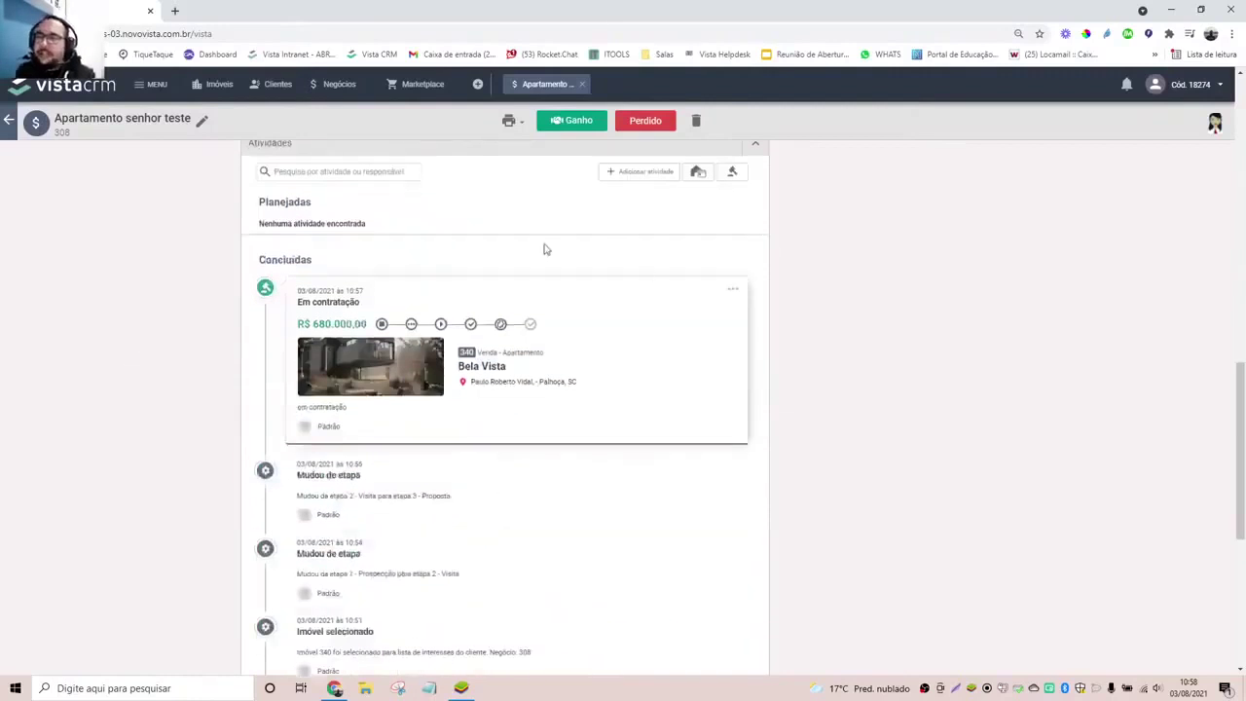
scroll(519, 365, up, 4)
scroll(517, 364, down, 2)
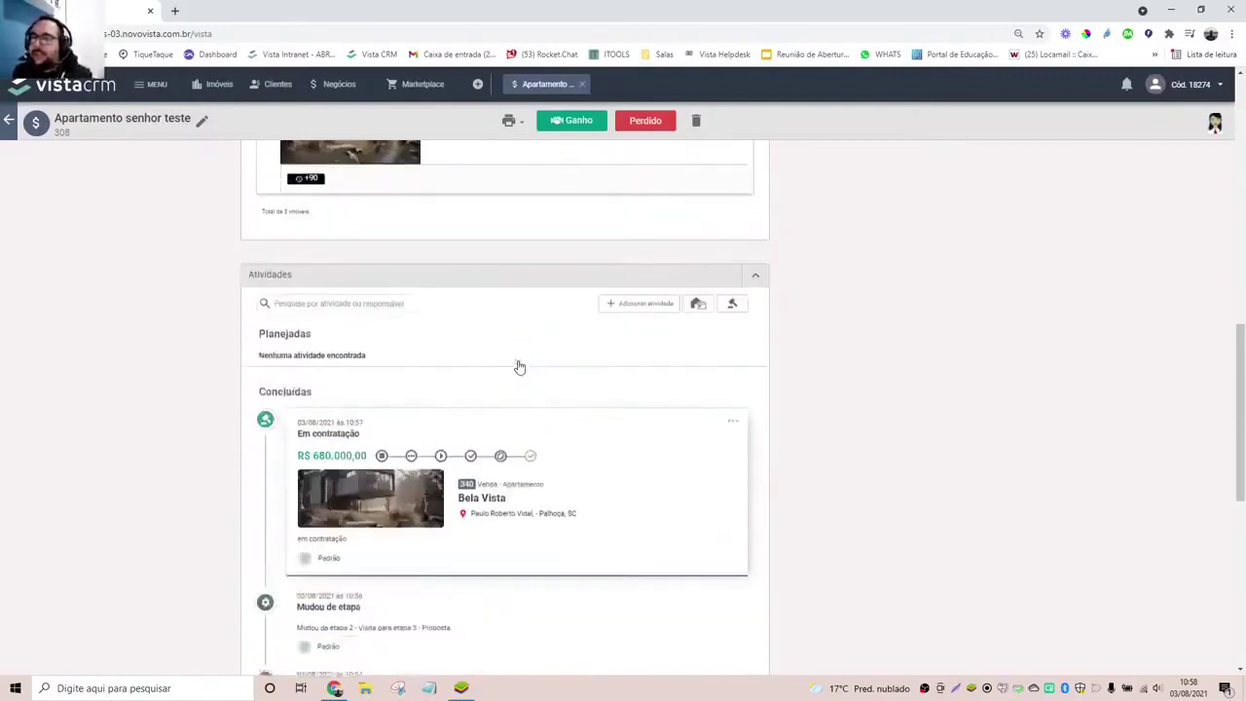
scroll(528, 354, up, 4)
scroll(529, 356, down, 3)
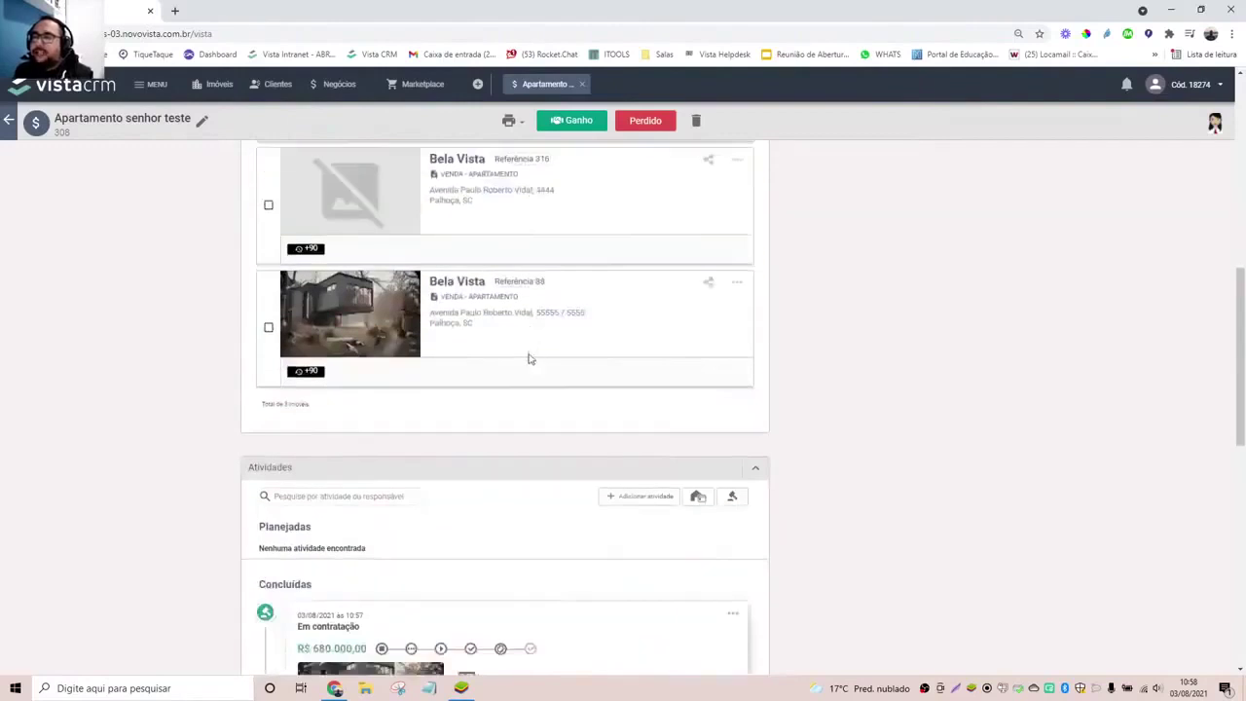
scroll(536, 362, up, 6)
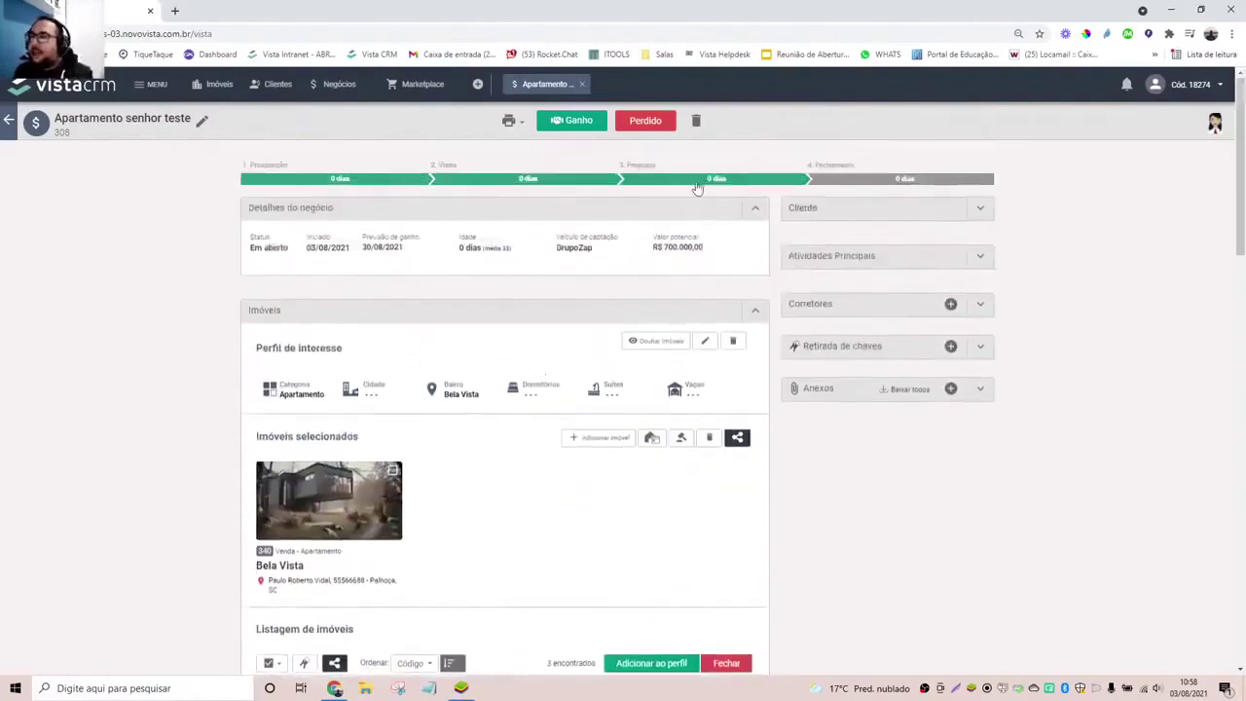
click(904, 181)
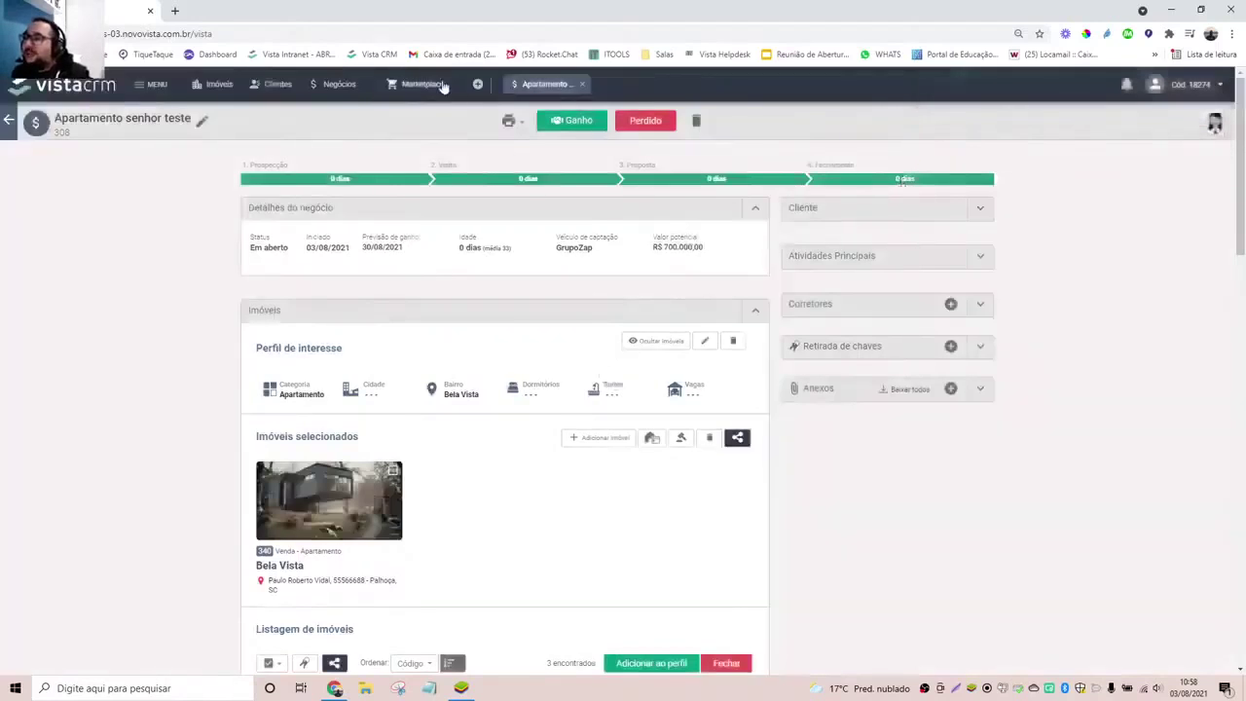
- Examine the stage columns of the Venda pipeline, return to the Apartamento senhor teste deal and look over its page
click(318, 88)
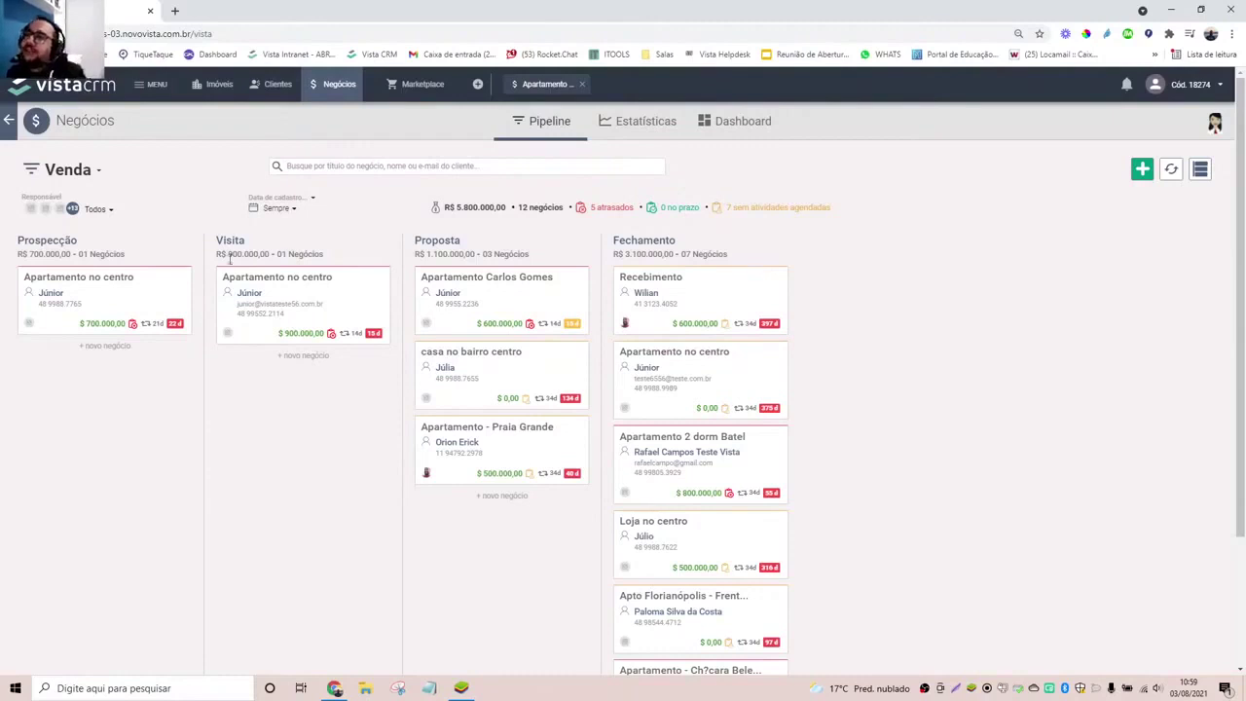
click(522, 87)
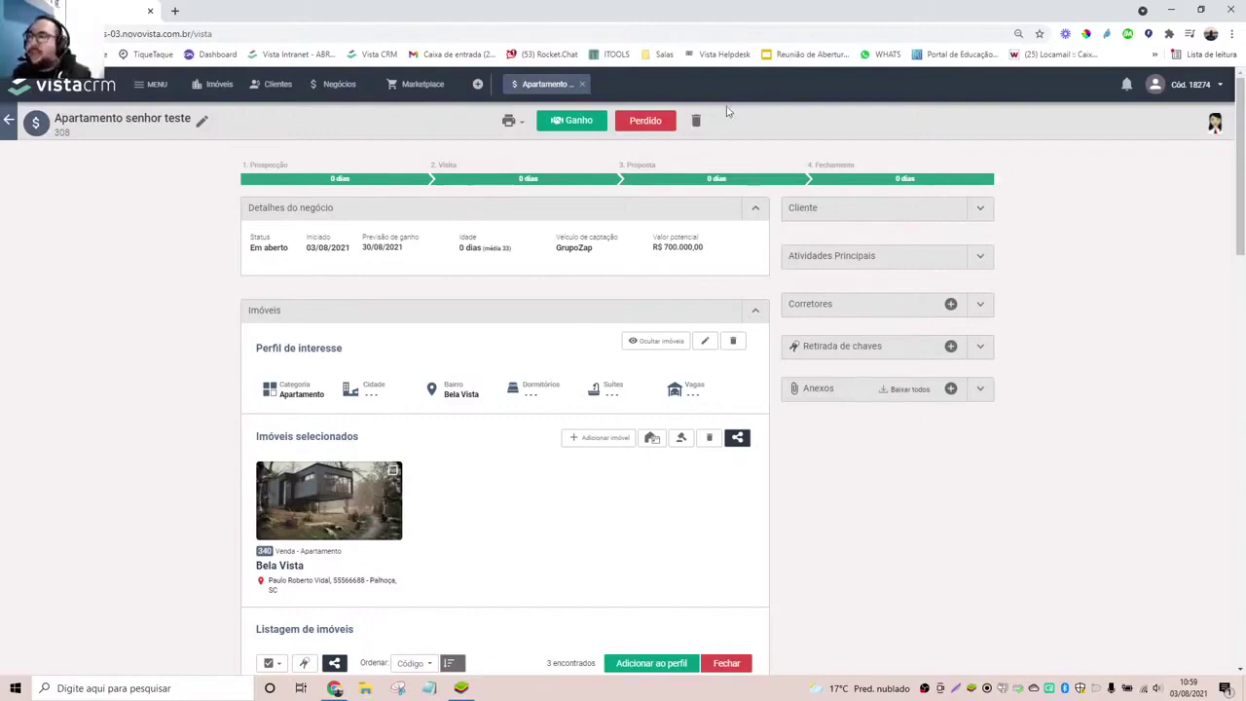
scroll(675, 323, down, 7)
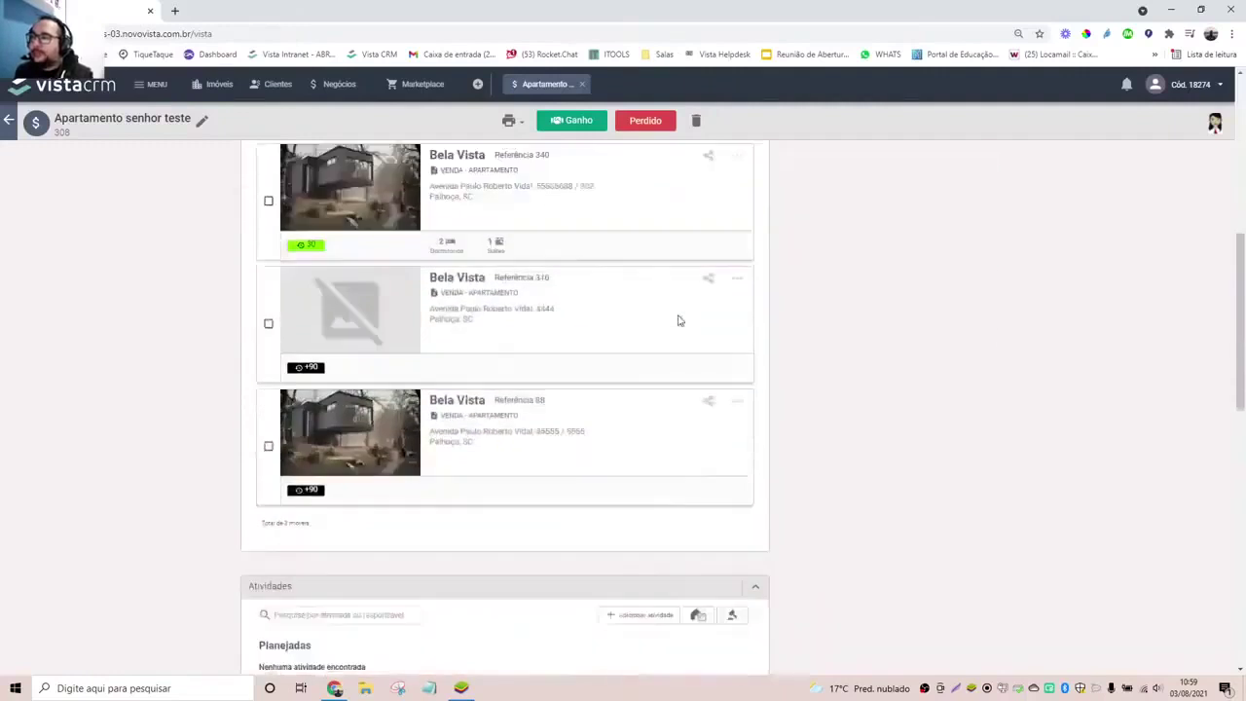
scroll(676, 321, up, 7)
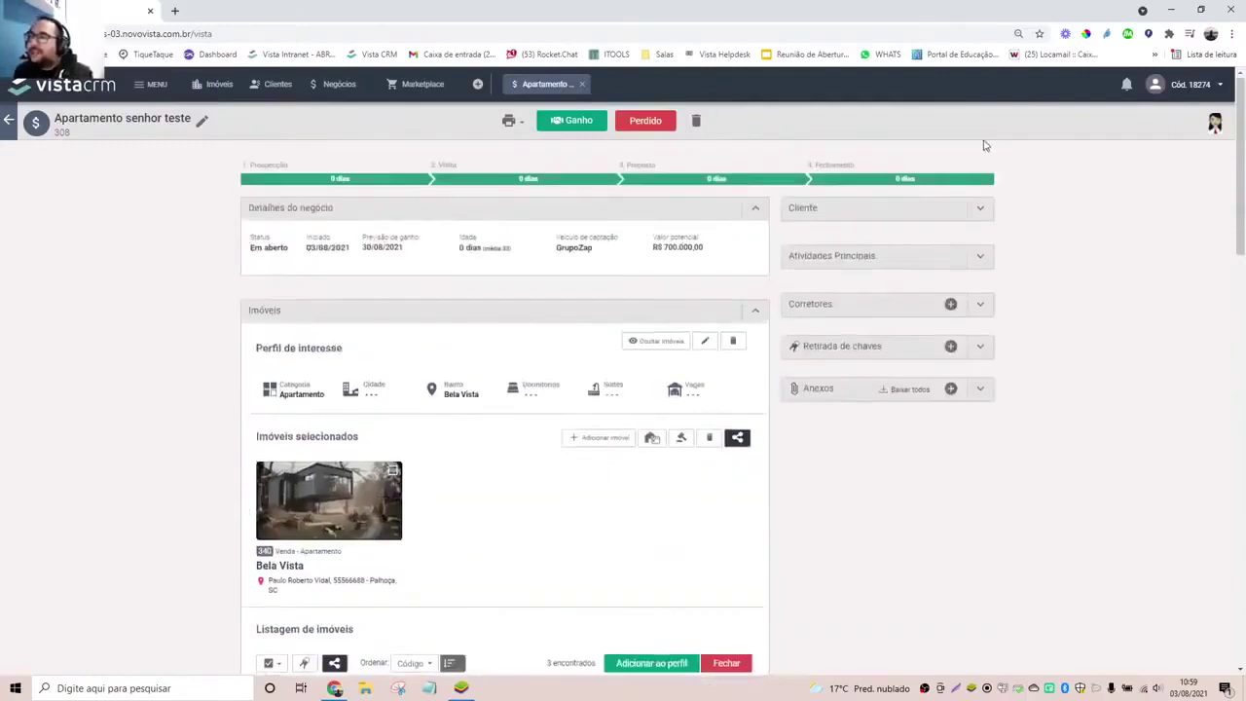
- Start marking the deal as won (Ganho), selecting property 340 and setting the client status to Já comprou
click(568, 123)
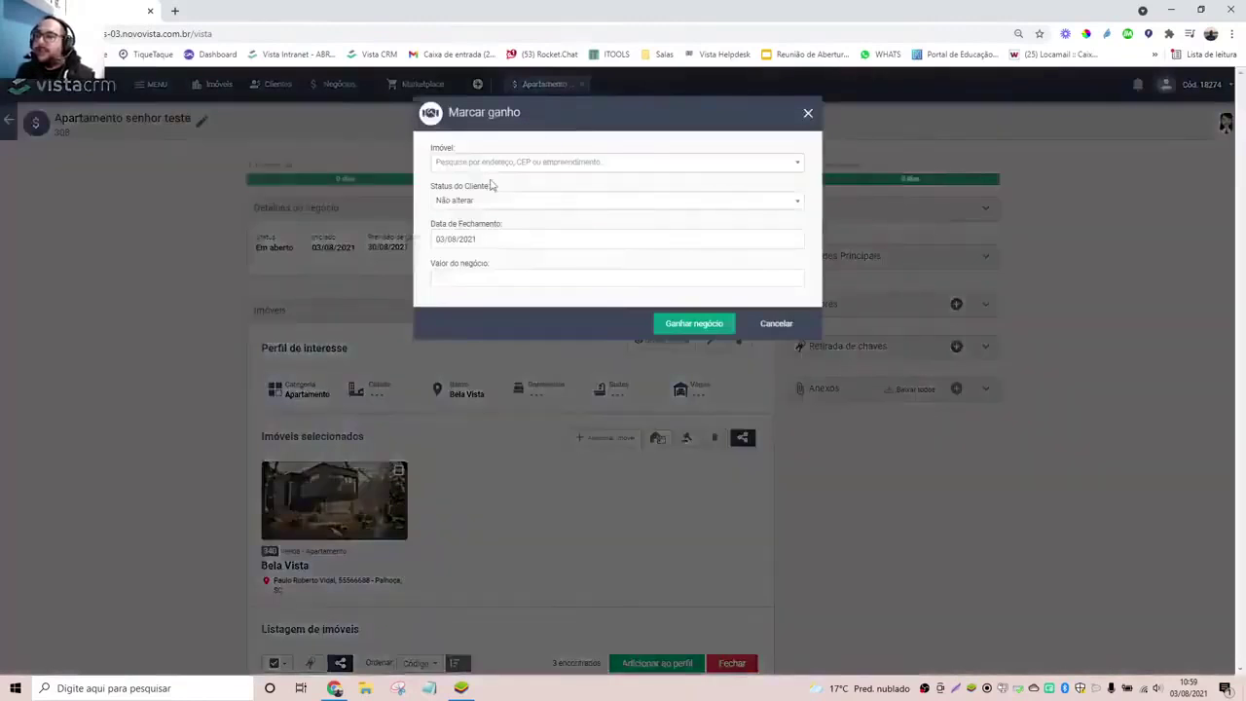
click(497, 167)
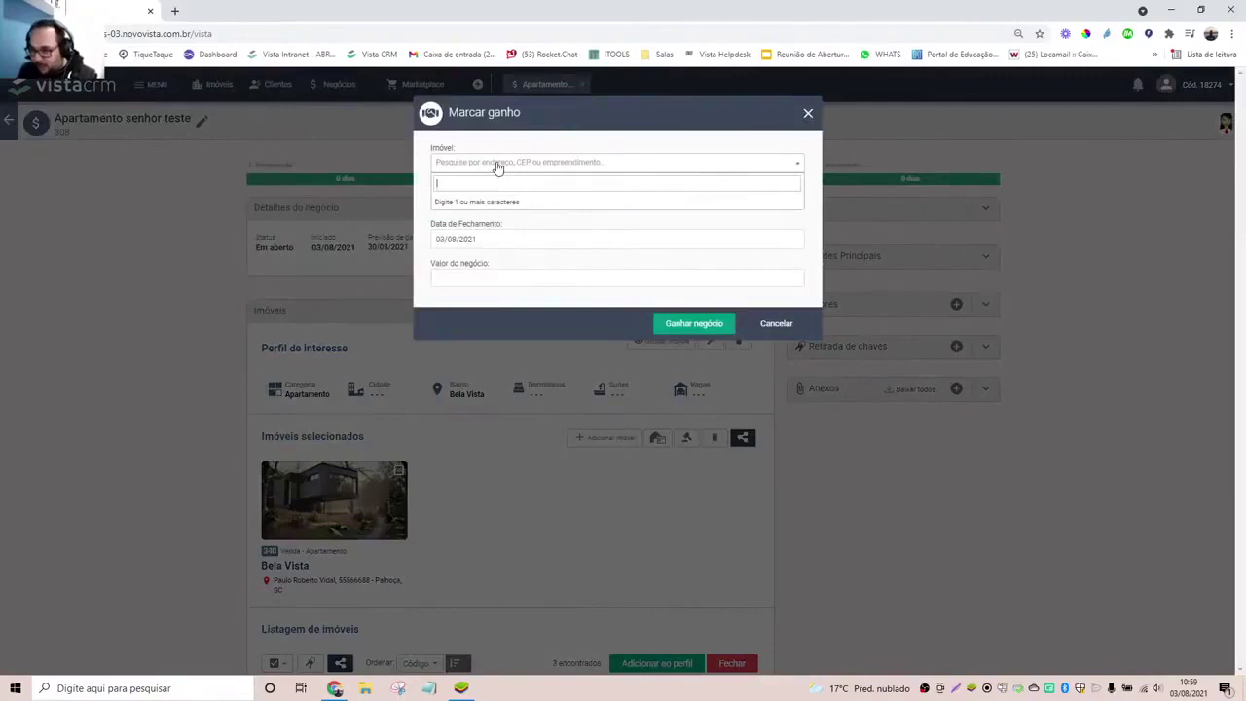
text(348)
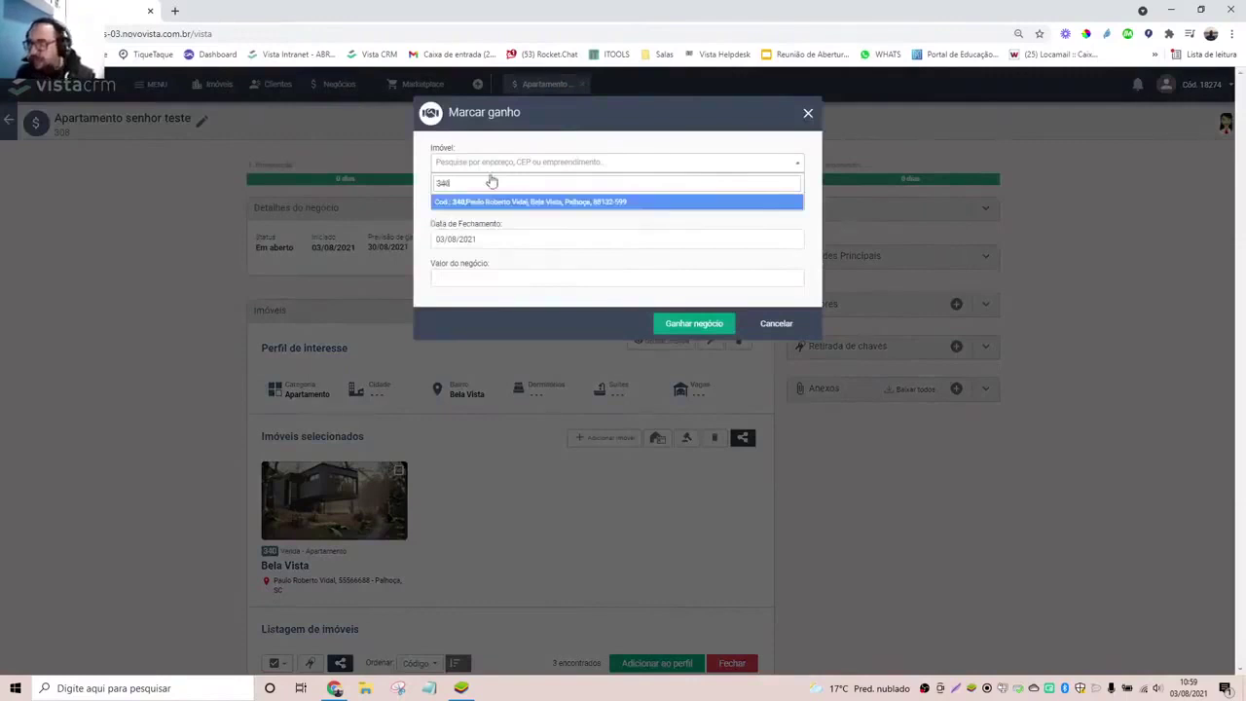
click(495, 202)
click(496, 202)
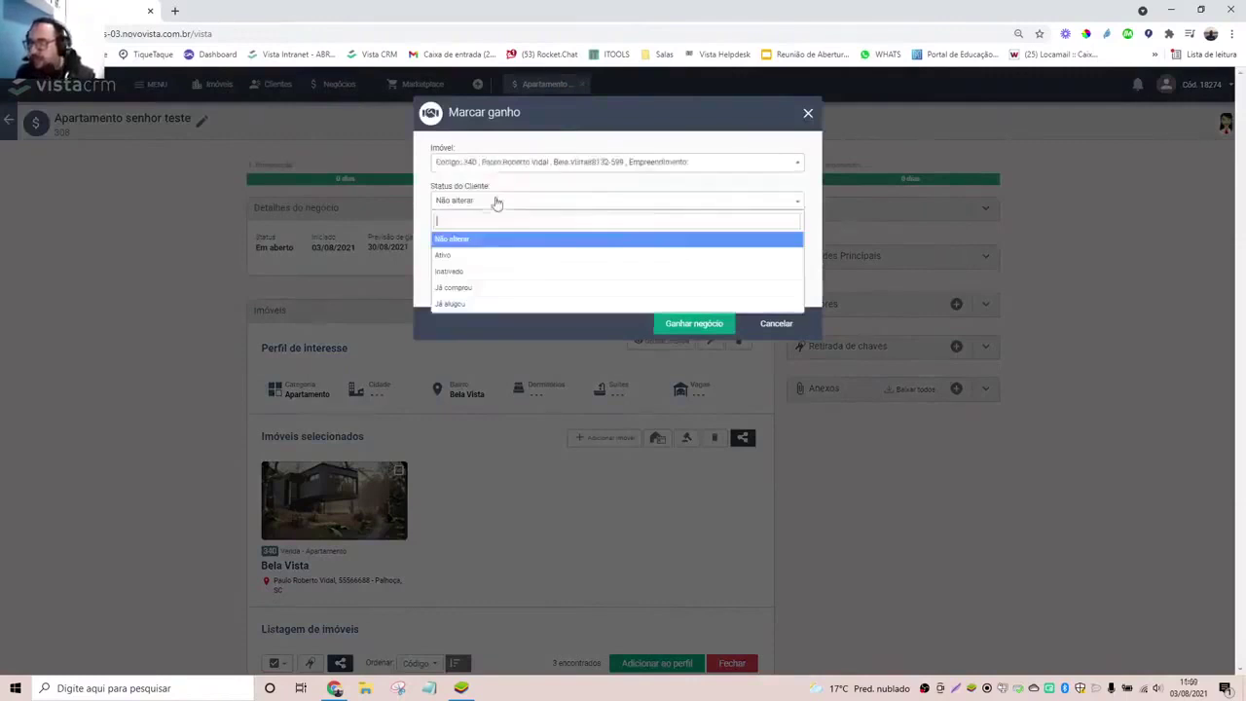
click(475, 289)
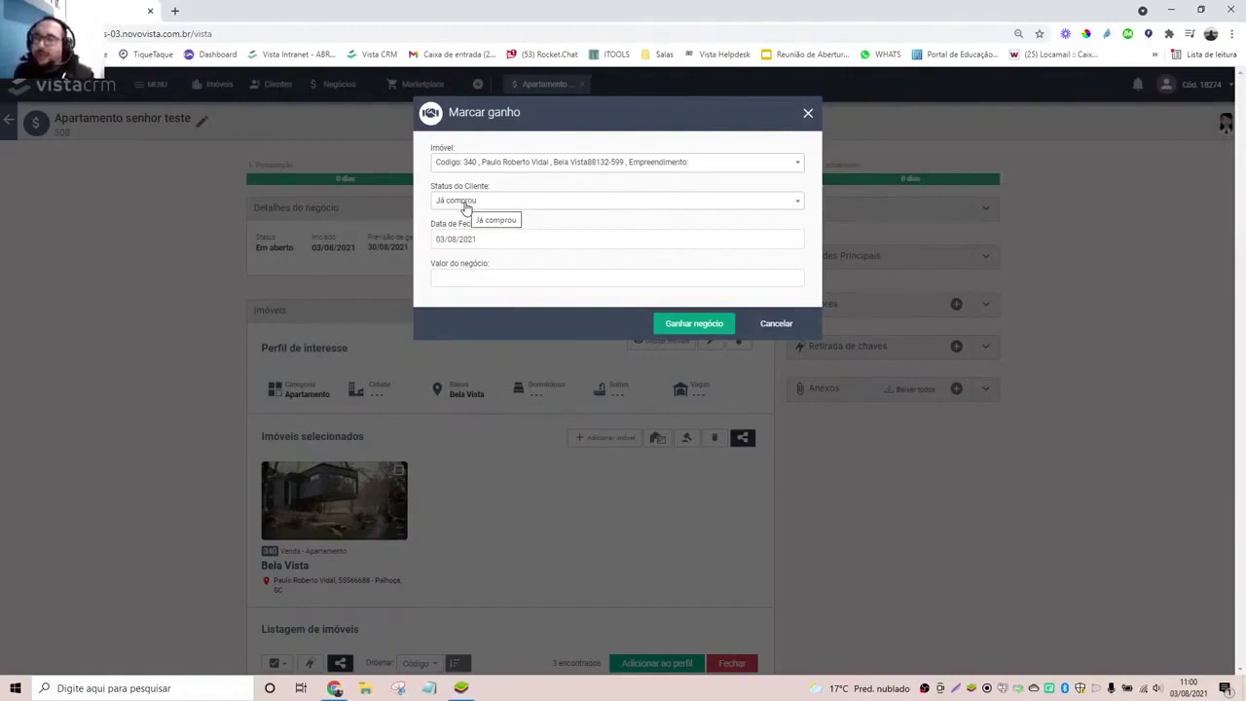
- Enter a deal value of R$ 680.000,00, win the deal and close its page
click(494, 277)
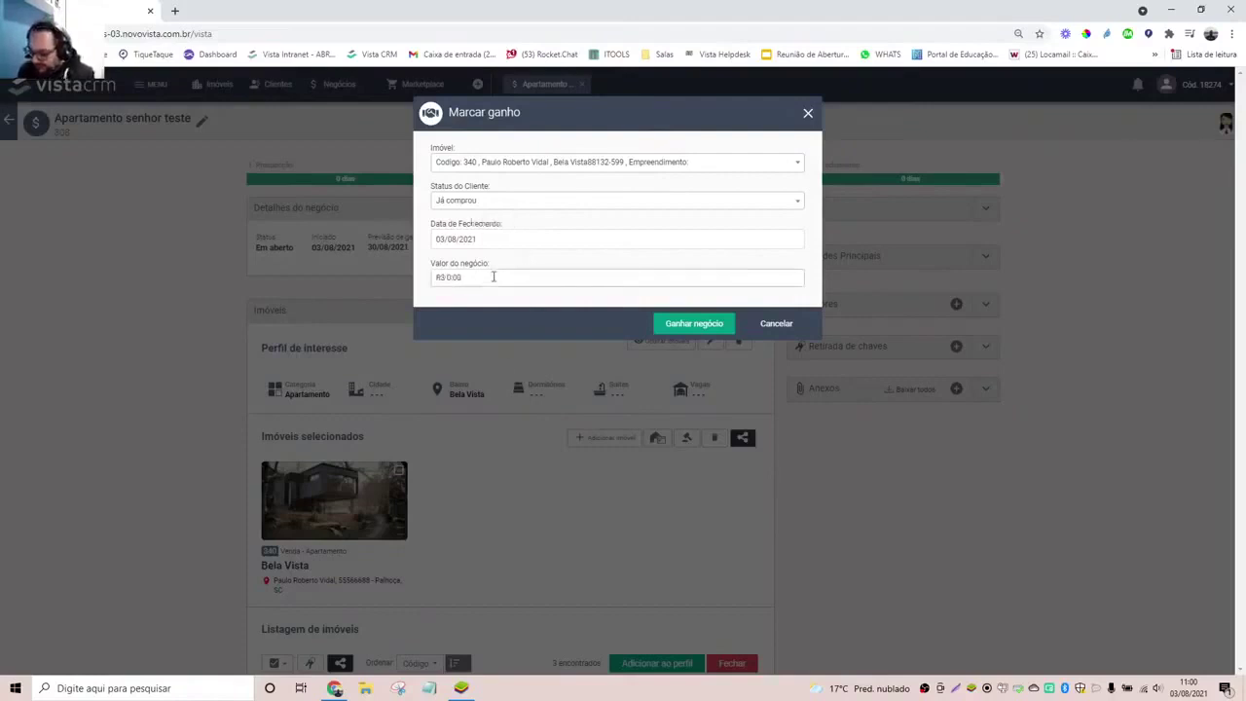
text(68000000)
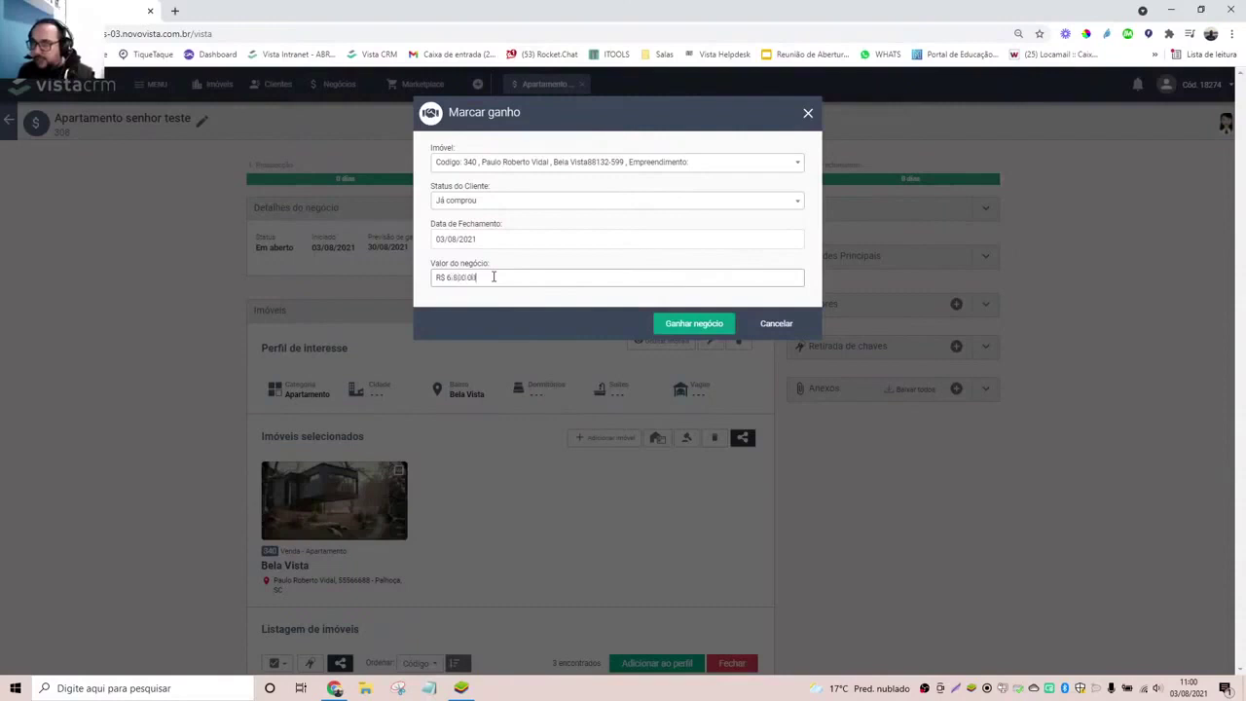
text(0)
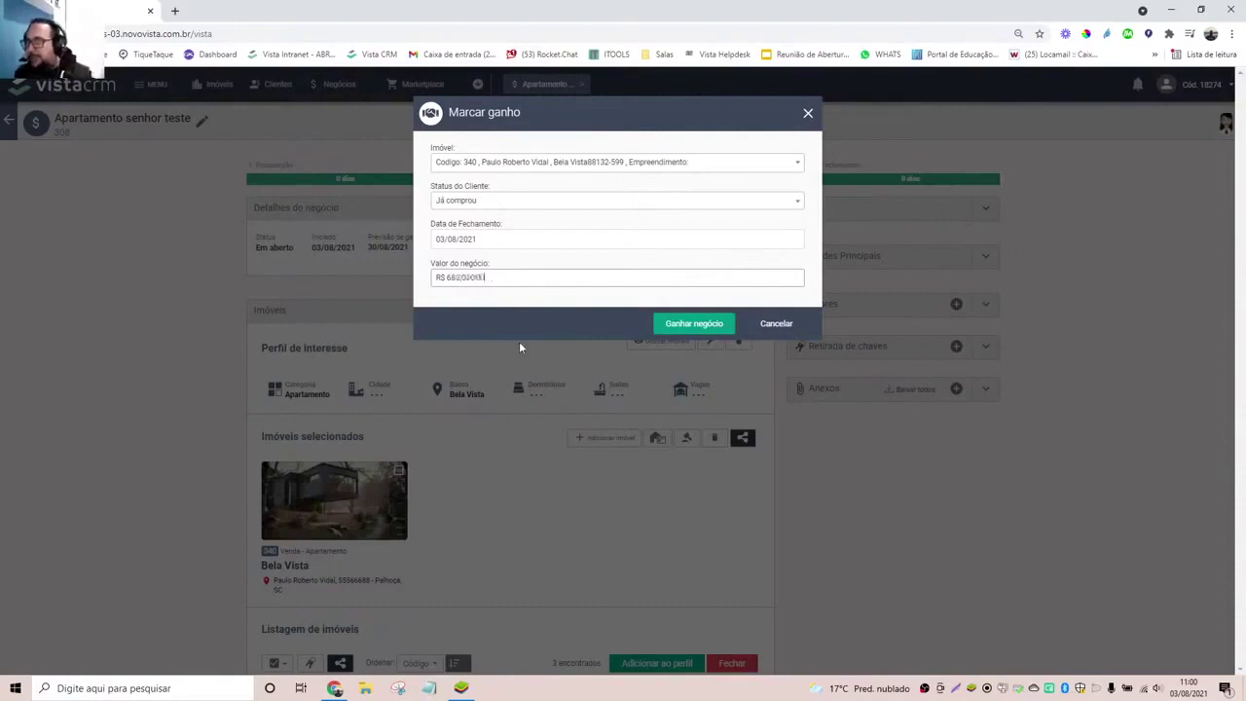
click(671, 331)
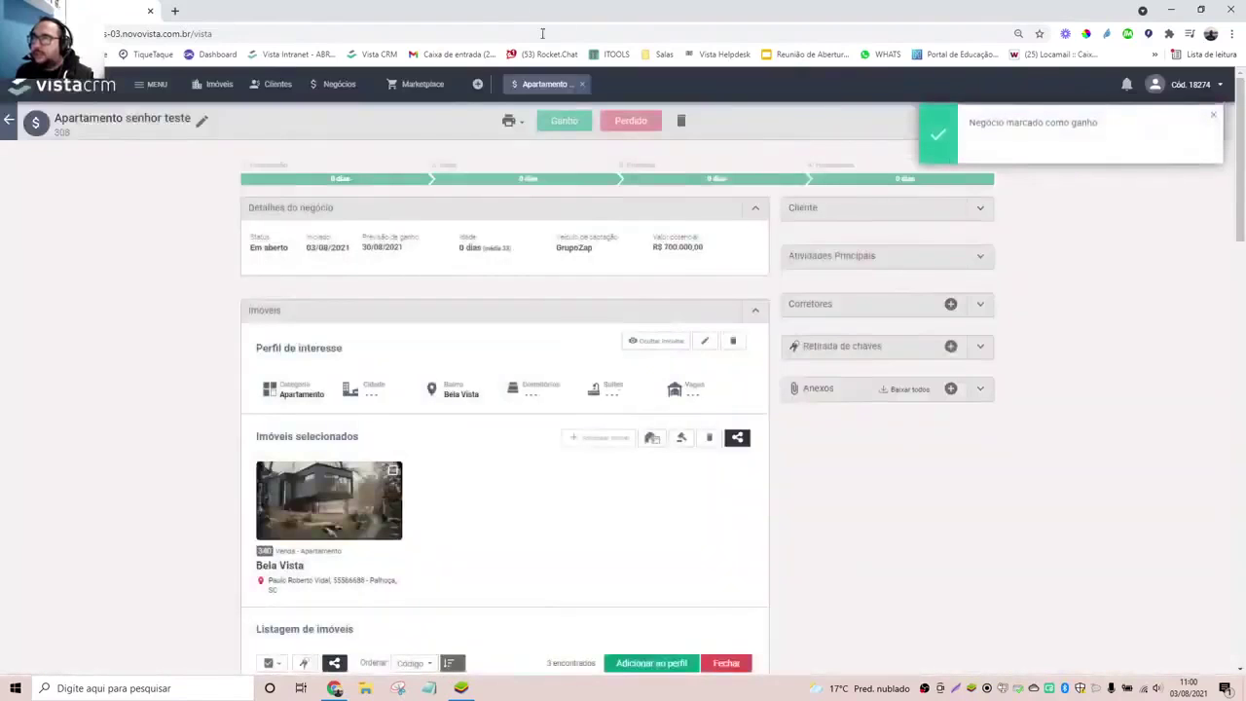
click(583, 85)
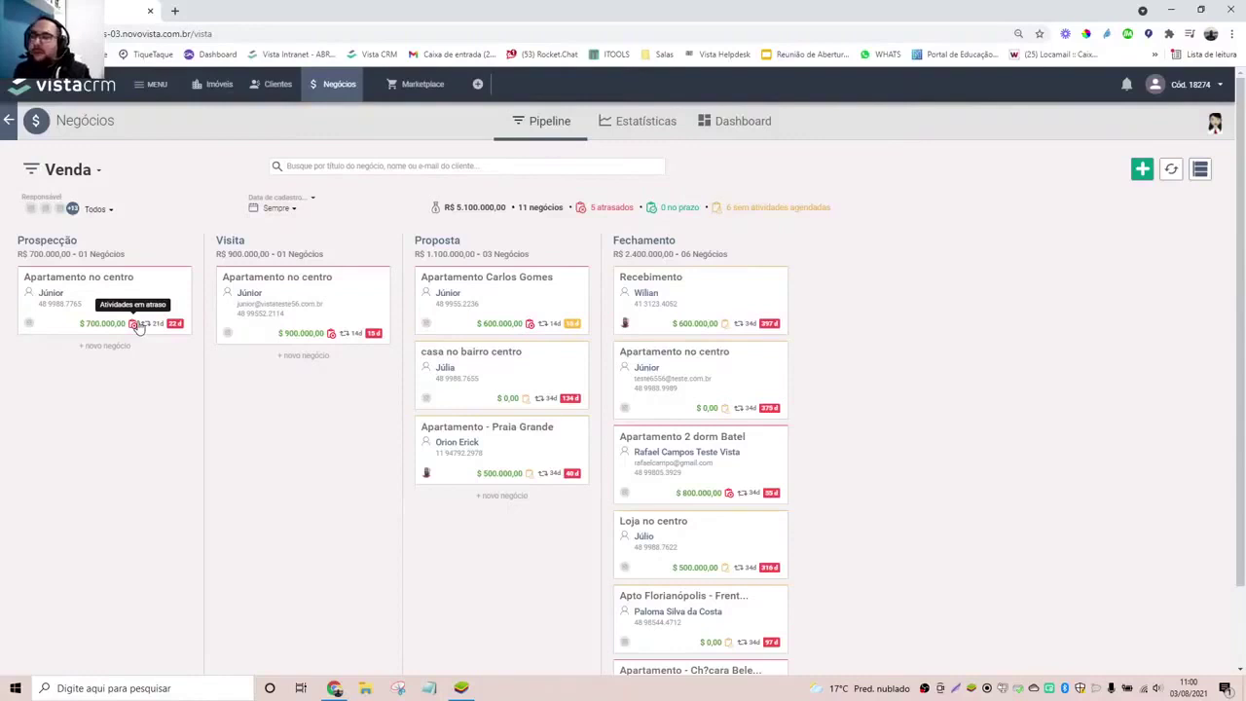
- Examine the started deals (Negócios Iniciados) per user in the Venda statistics
click(621, 123)
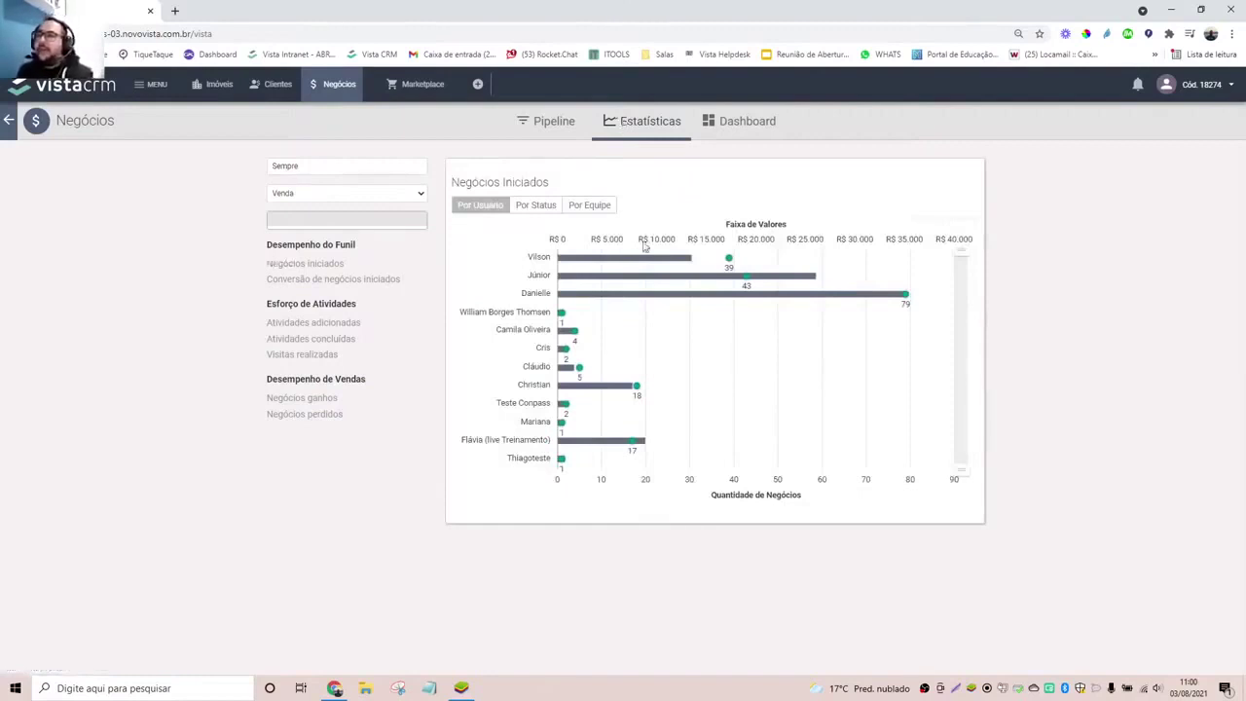
mouse_move(565, 288)
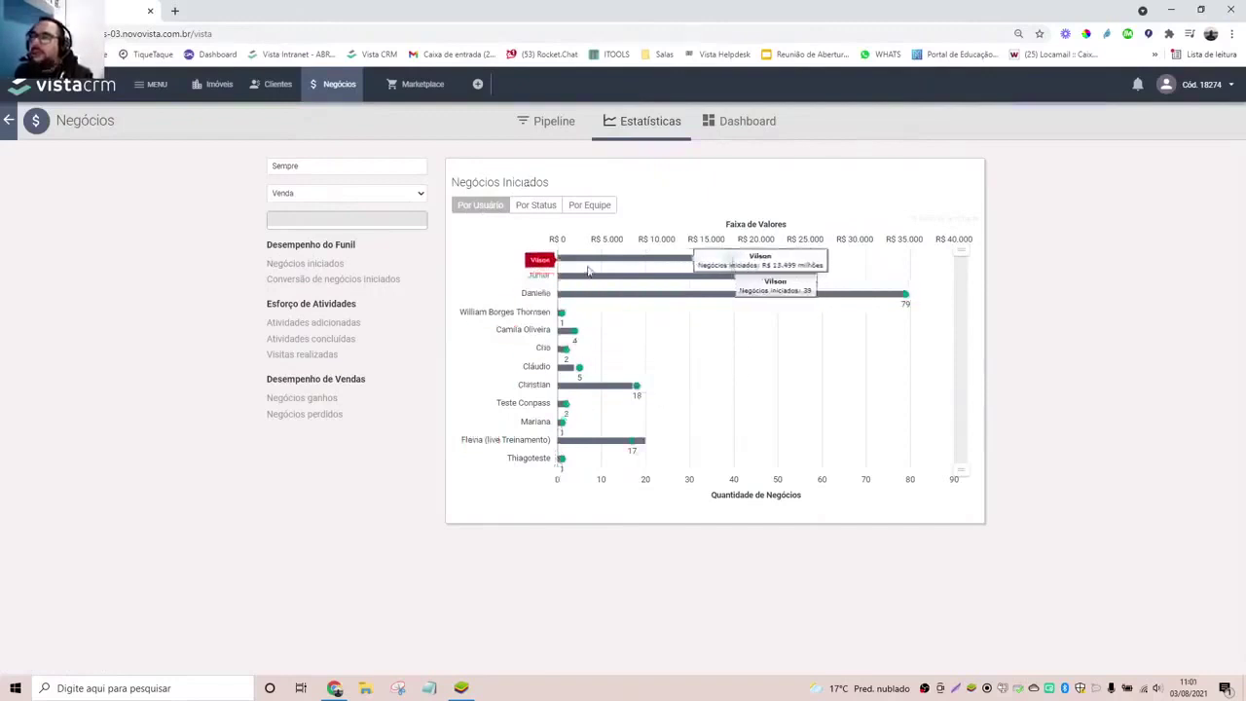
mouse_move(693, 328)
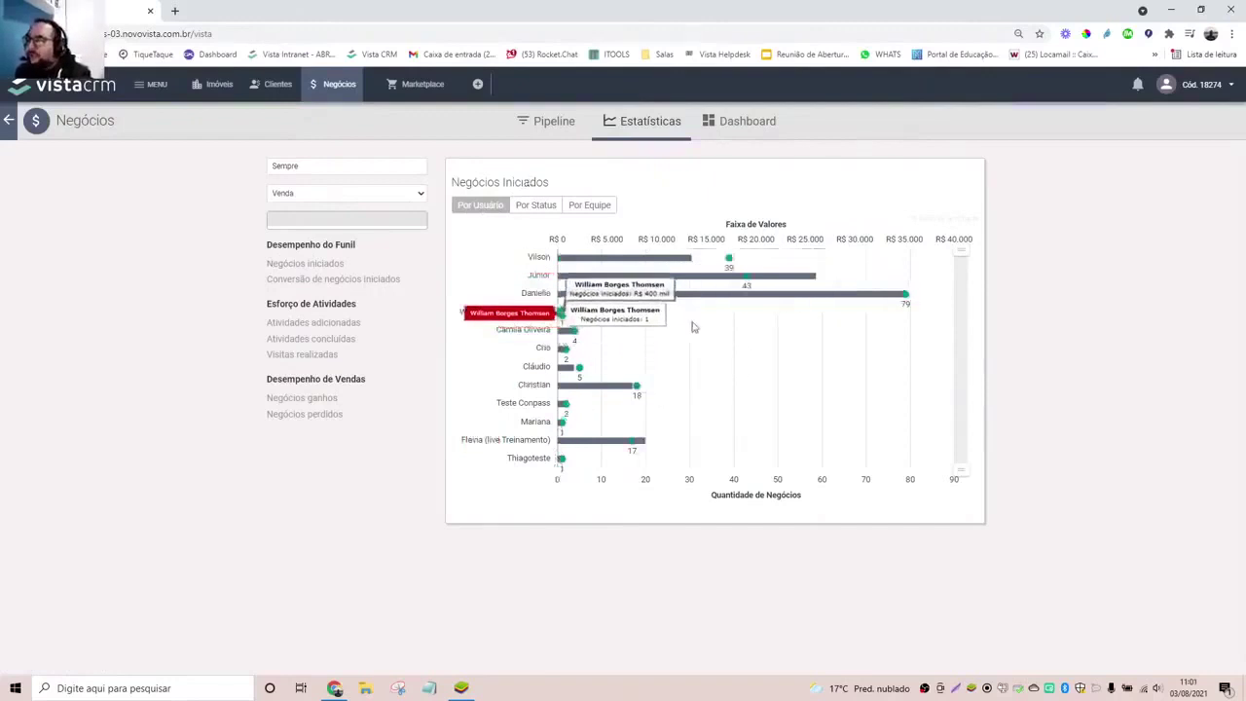
- Examine the conversion of started deals at each funnel stage and check the available period filters
click(302, 265)
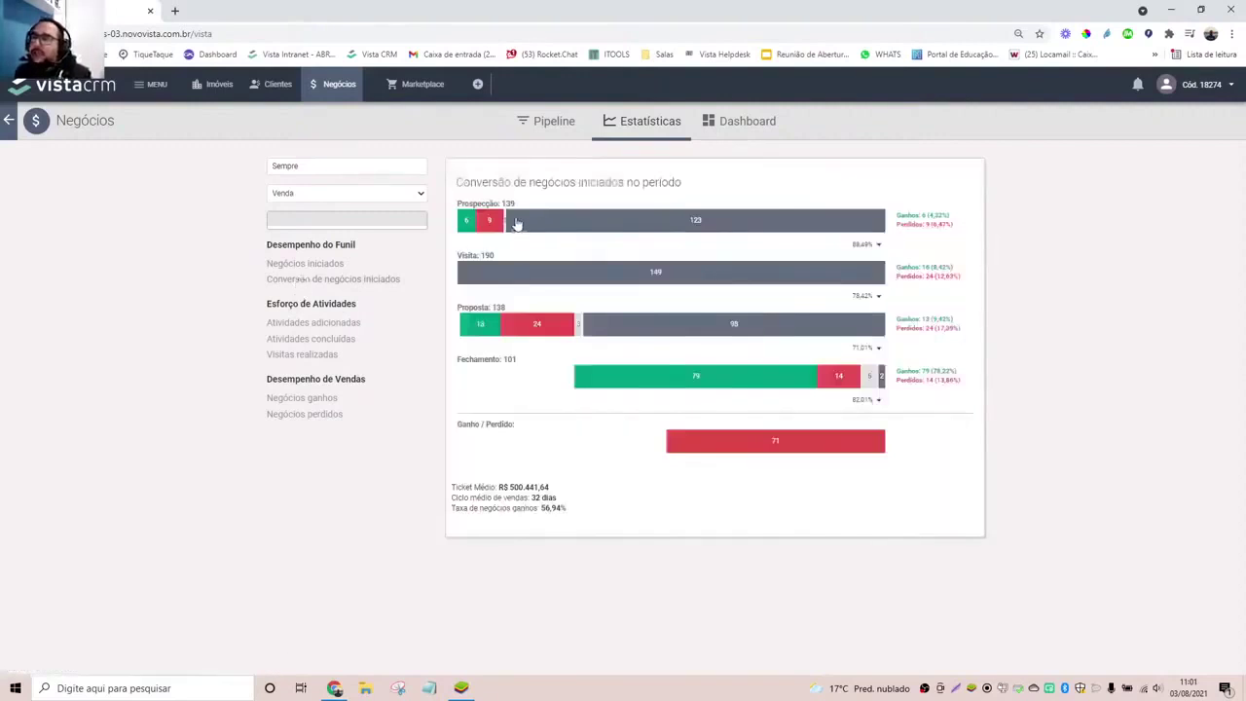
mouse_move(526, 328)
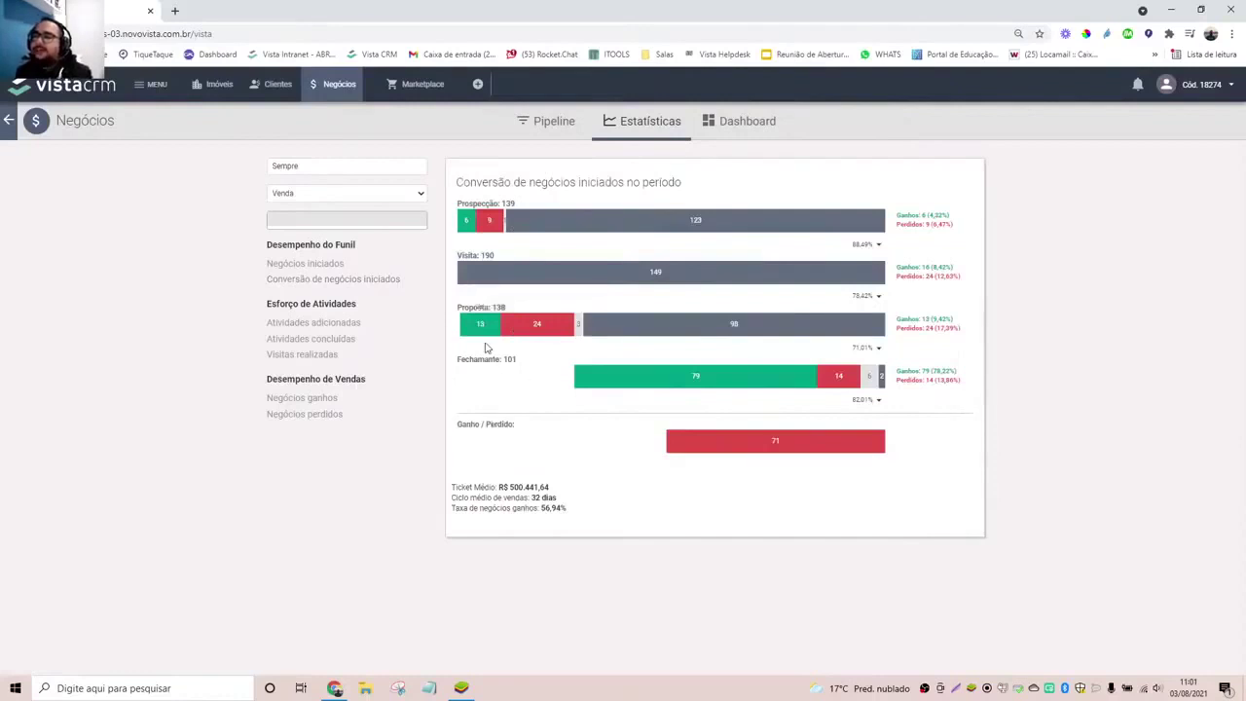
mouse_move(471, 337)
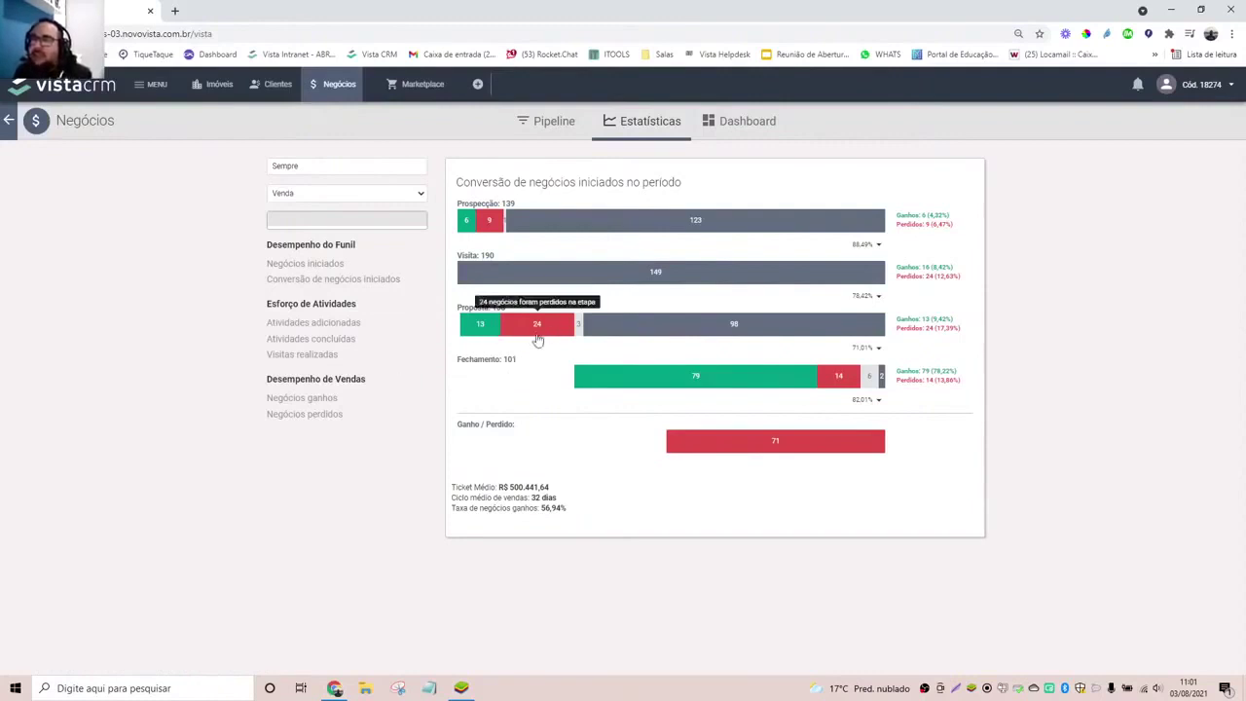
click(345, 169)
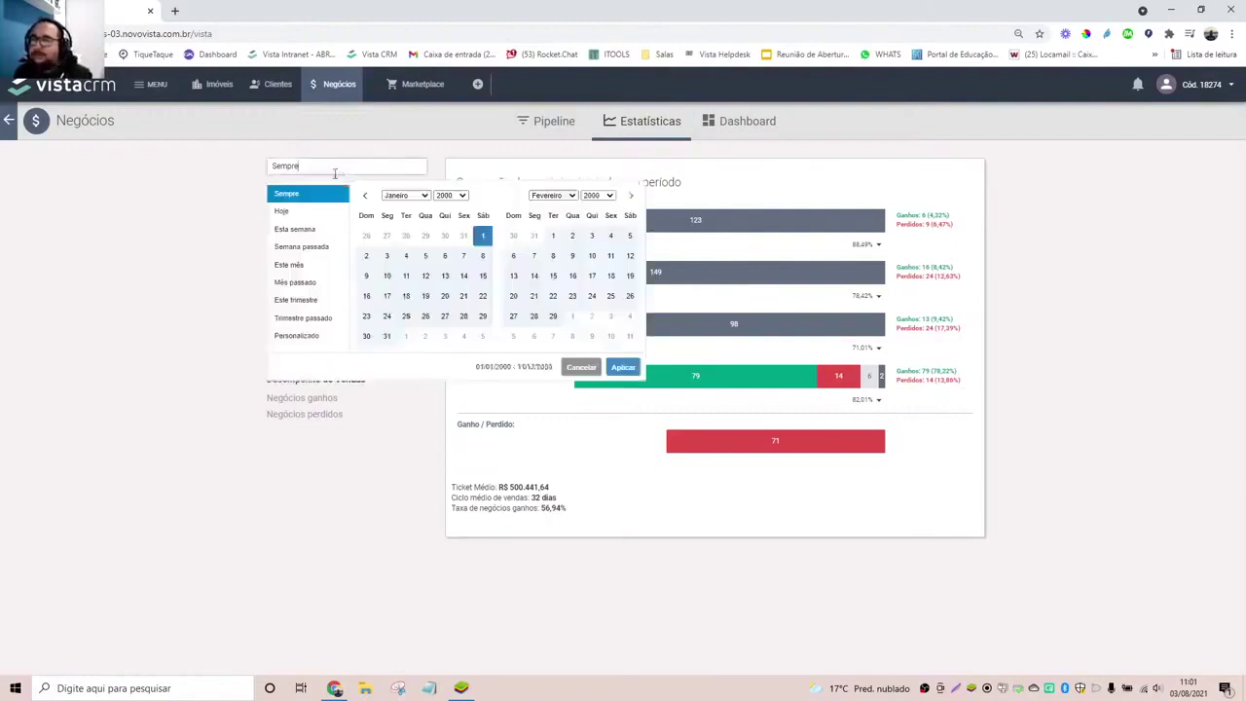
click(225, 181)
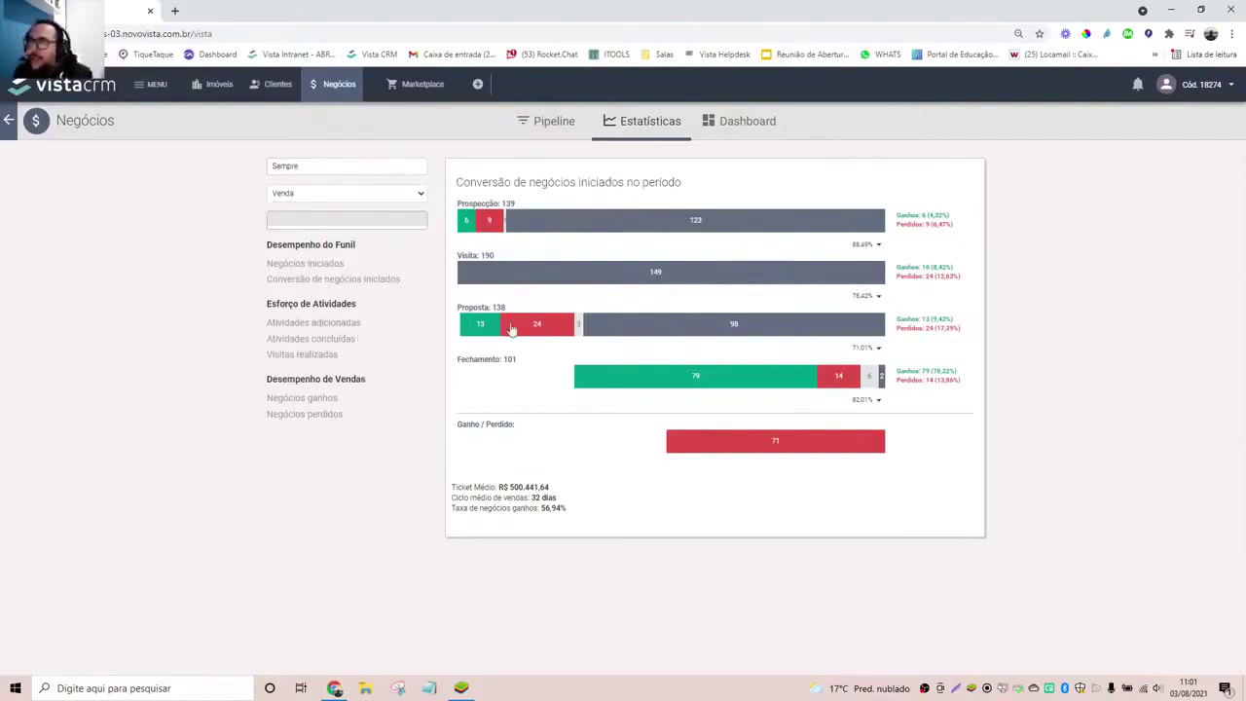
mouse_move(726, 334)
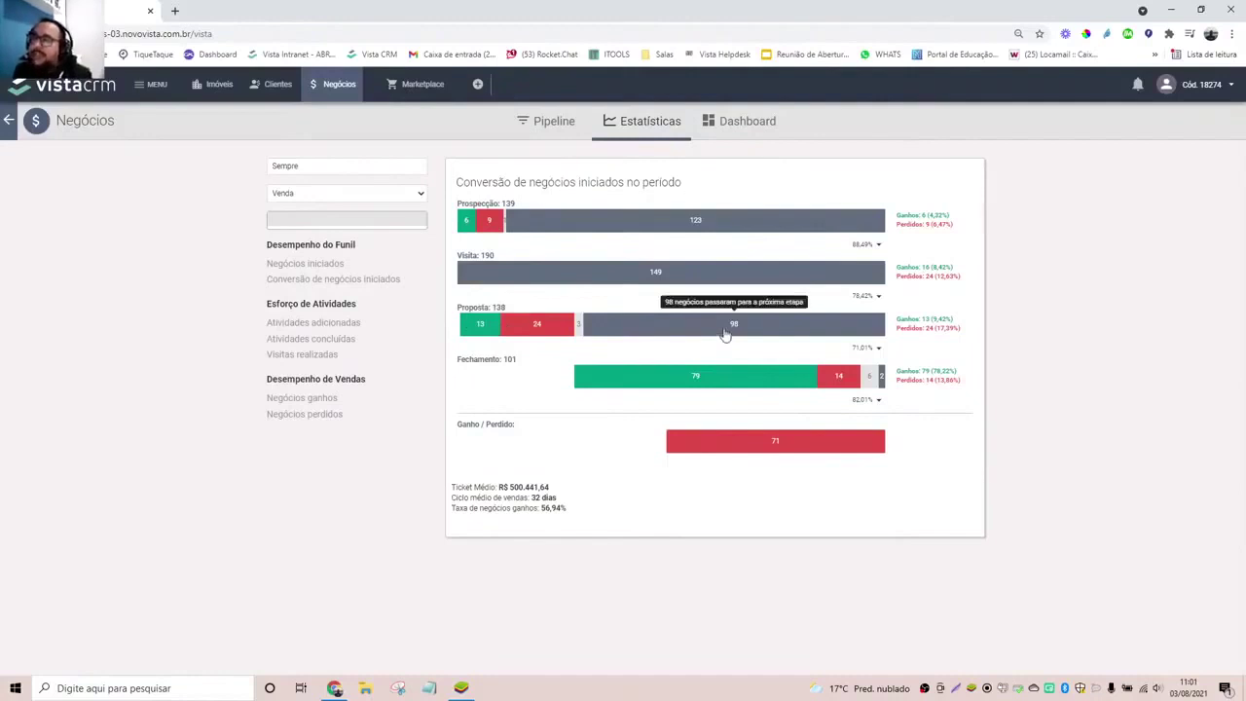
- Browse the list of deals lost in the Proposta stage and inspect the Apartamento Florianópolis / São José deal
click(533, 328)
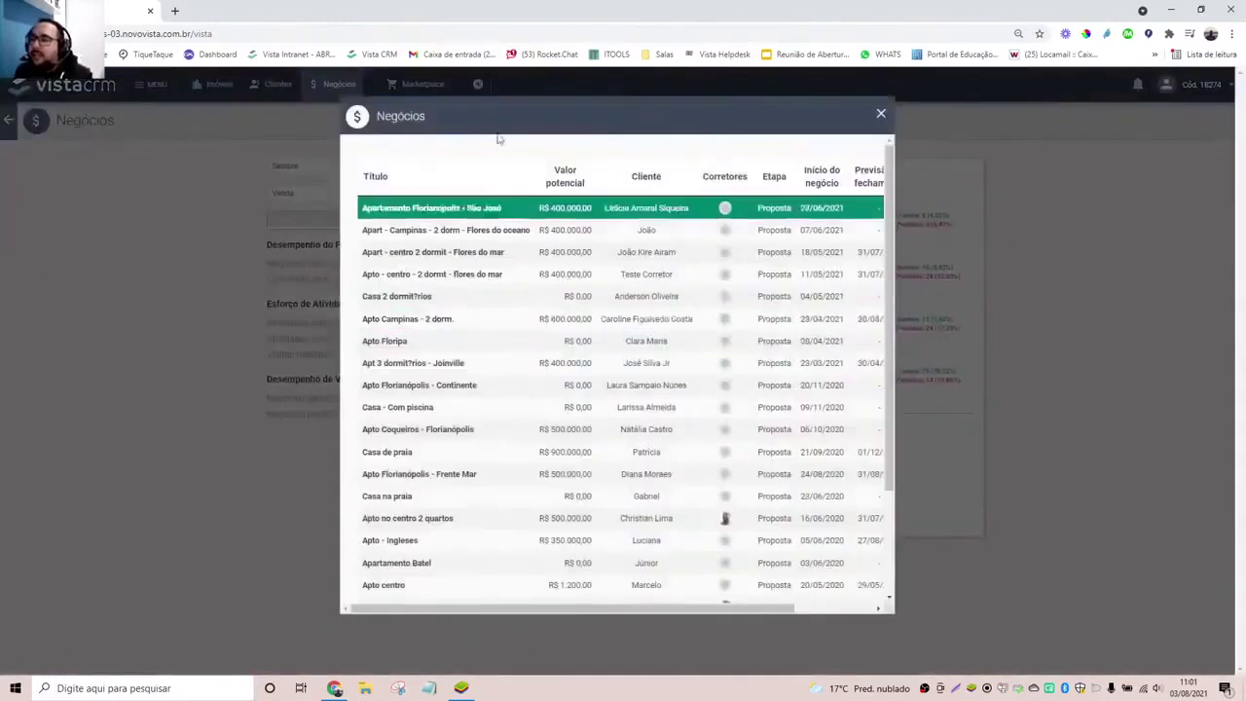
scroll(458, 425, down, 2)
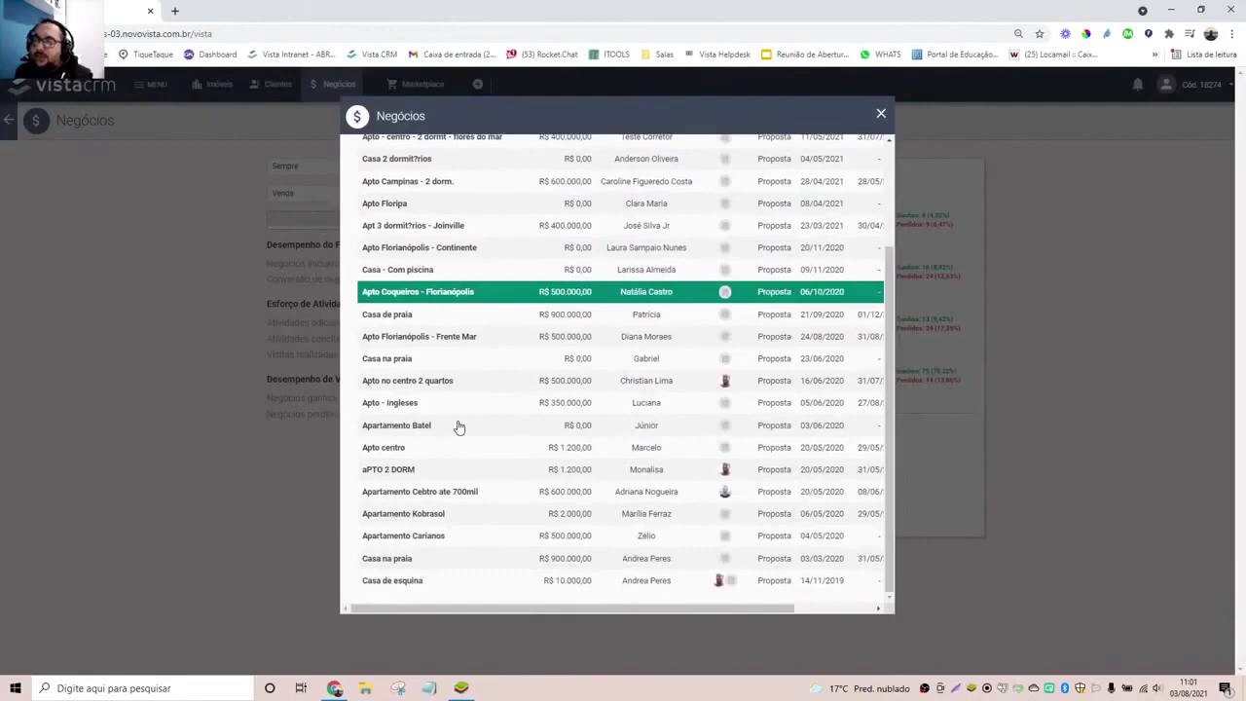
scroll(440, 526, up, 3)
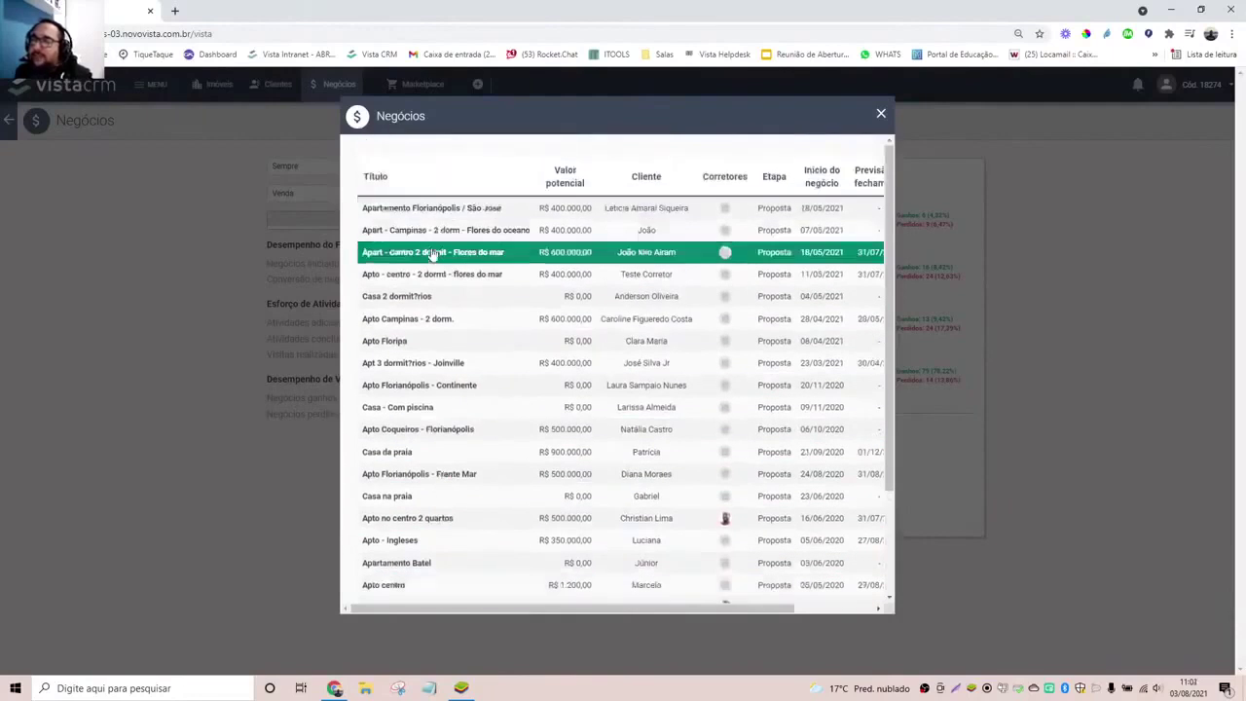
scroll(432, 256, down, 2)
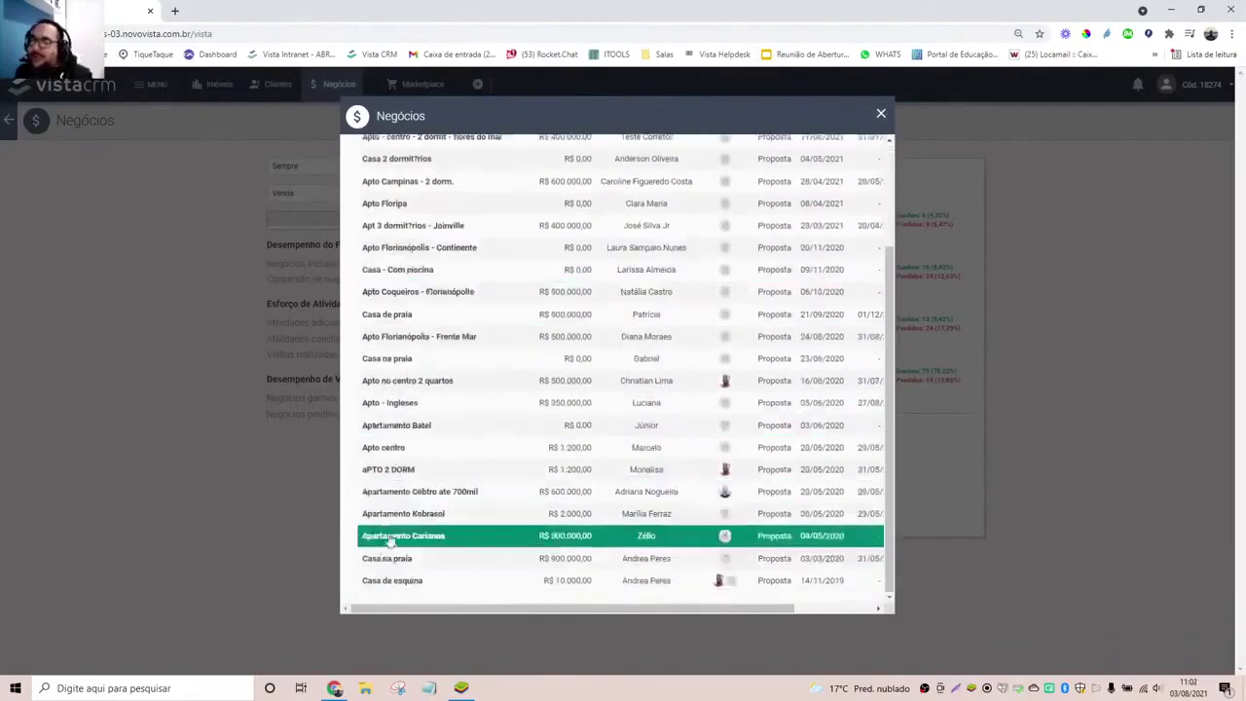
scroll(389, 541, up, 3)
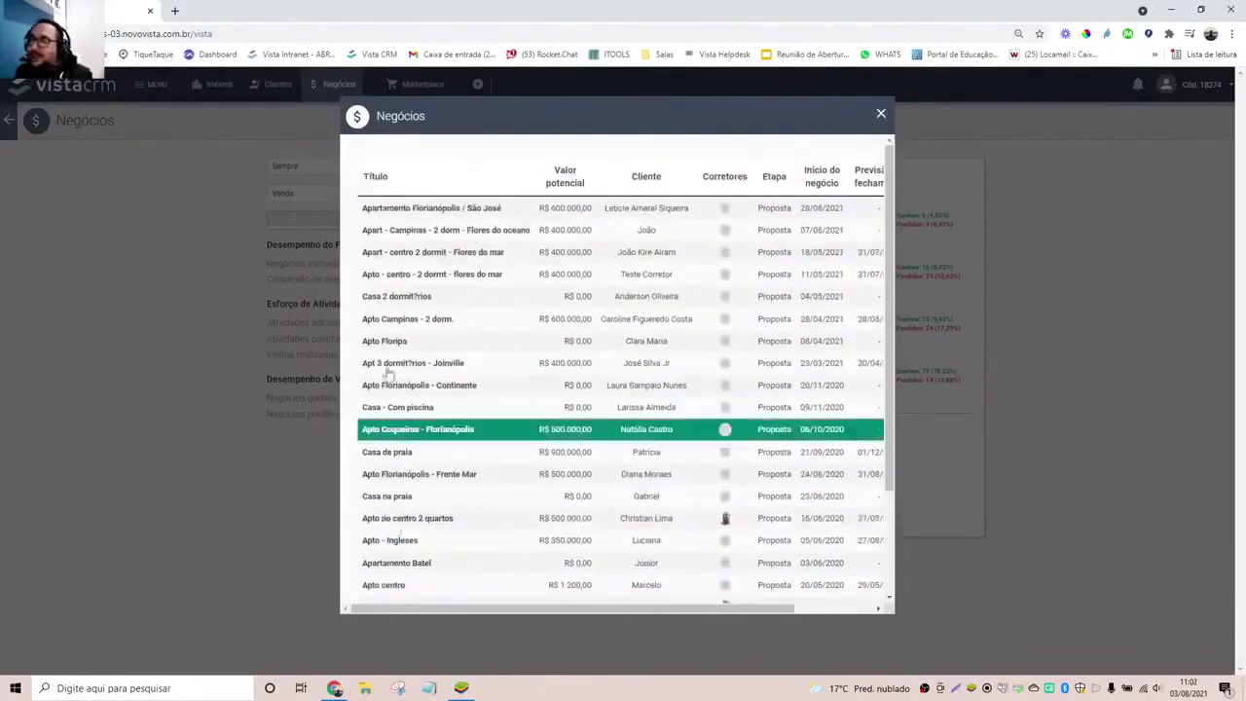
click(419, 214)
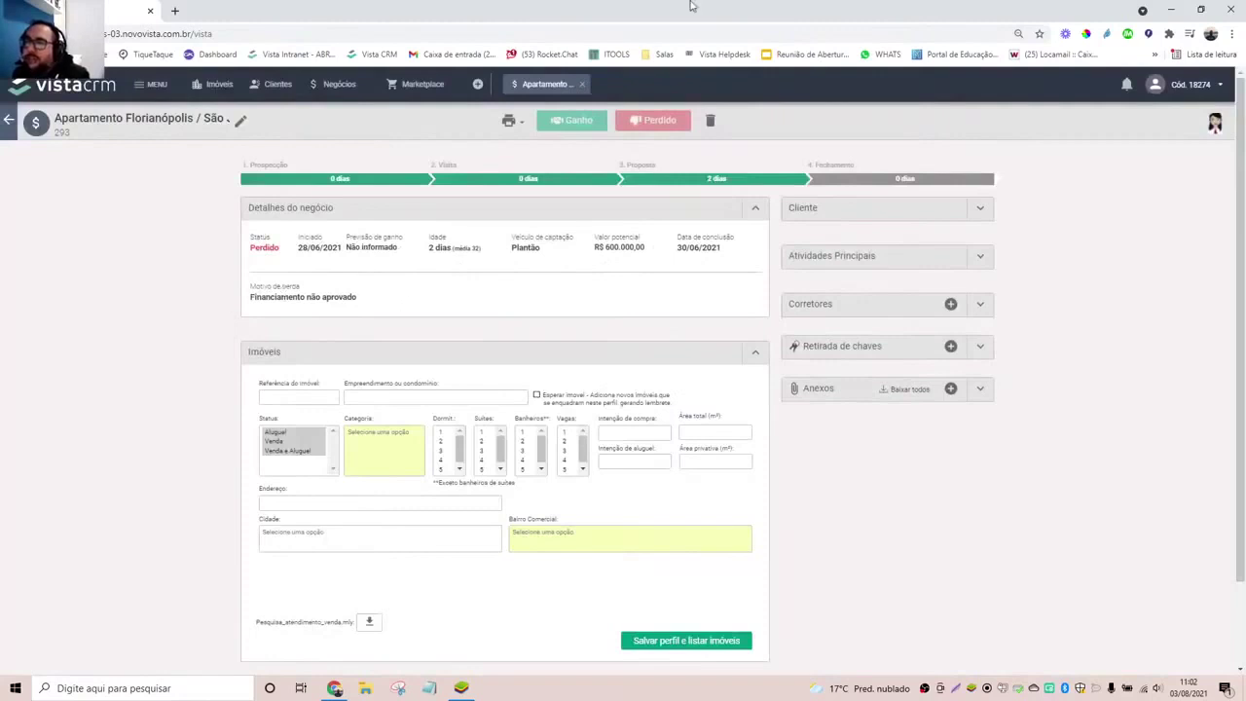
click(581, 86)
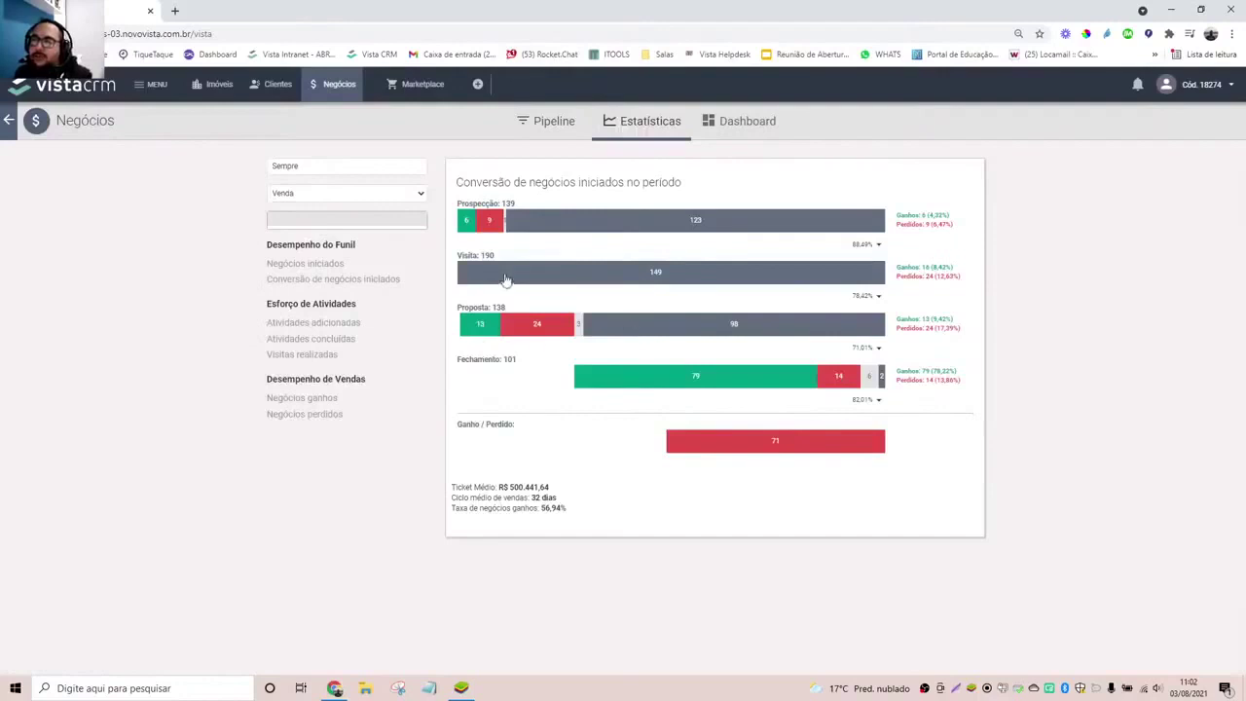
- Review the added activities and won deals statistics, including the list of deals won by one broker
click(303, 327)
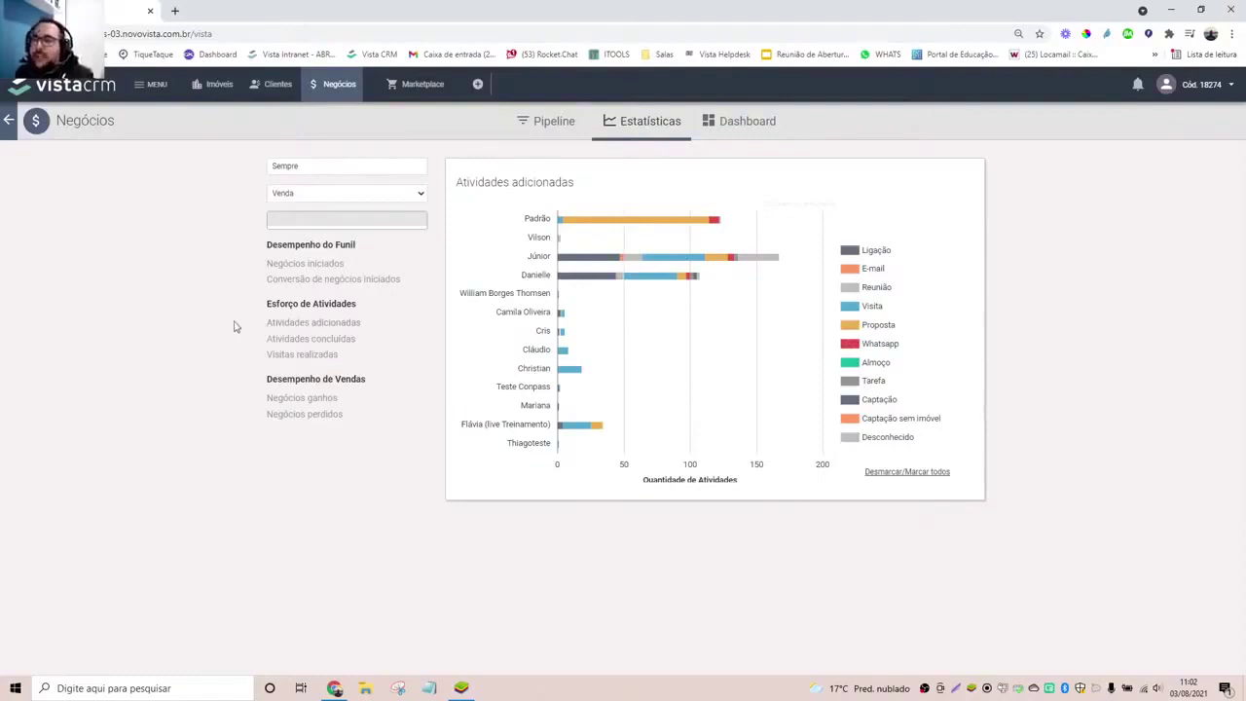
click(303, 413)
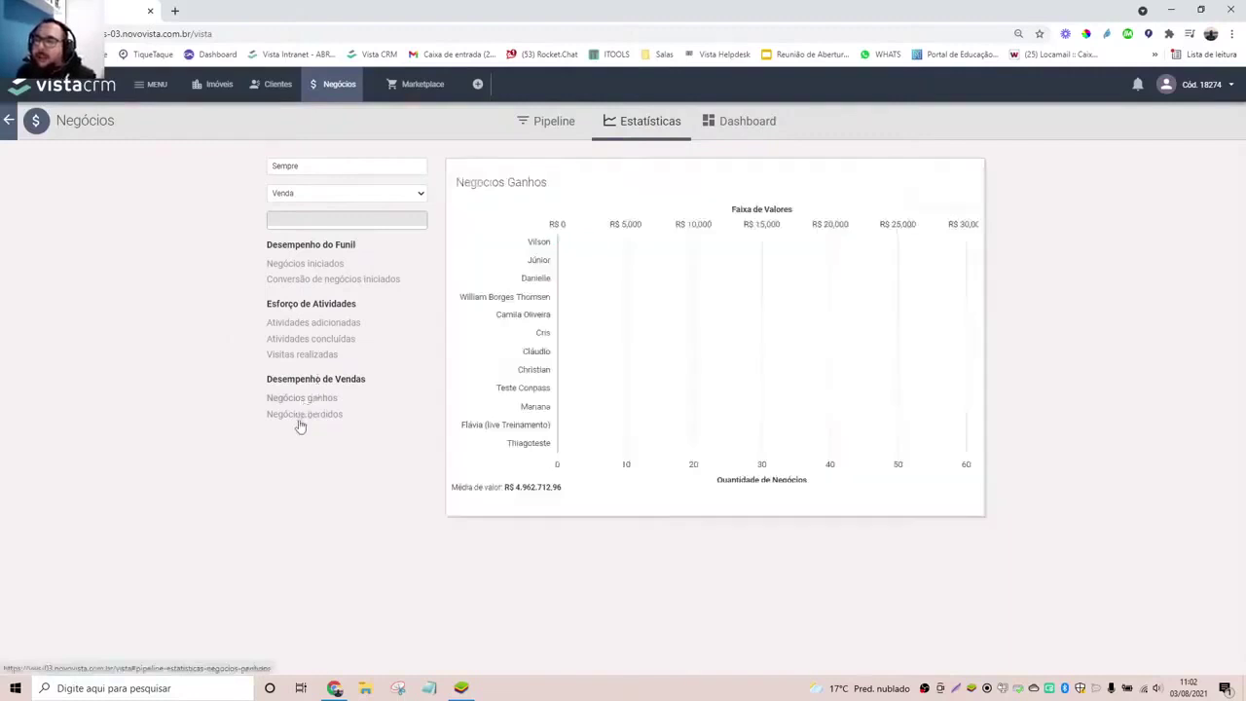
mouse_move(623, 265)
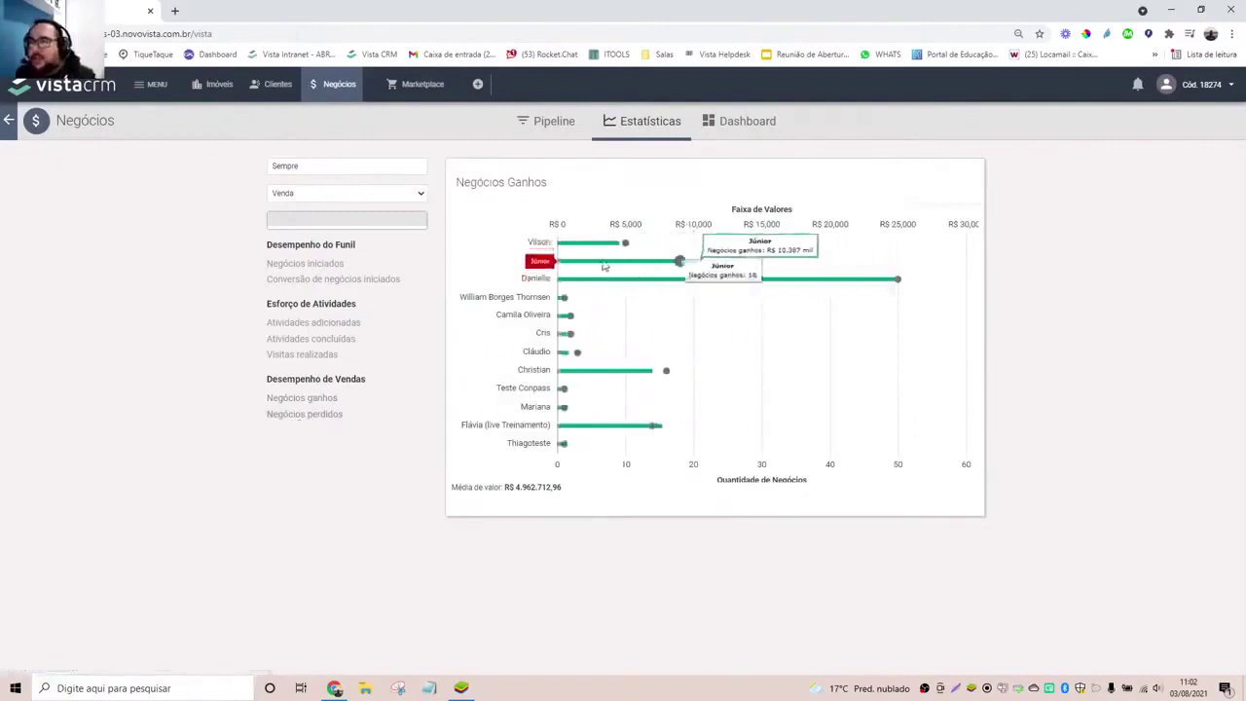
click(604, 267)
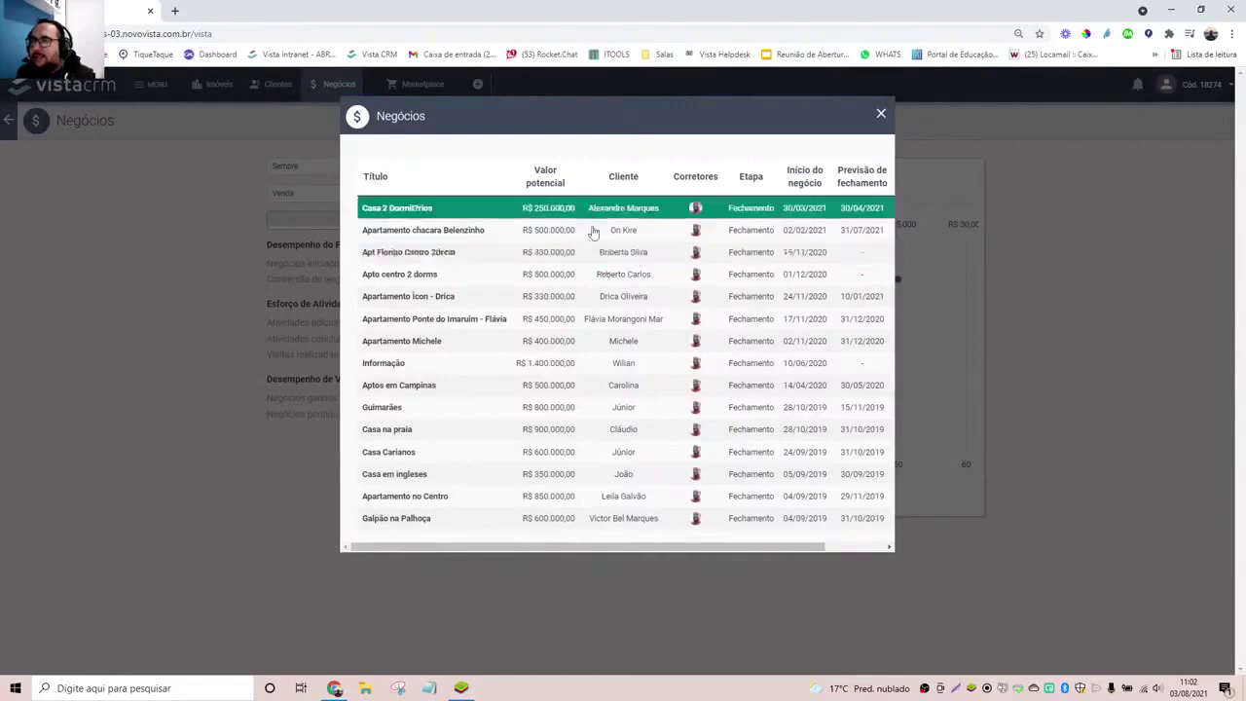
click(178, 308)
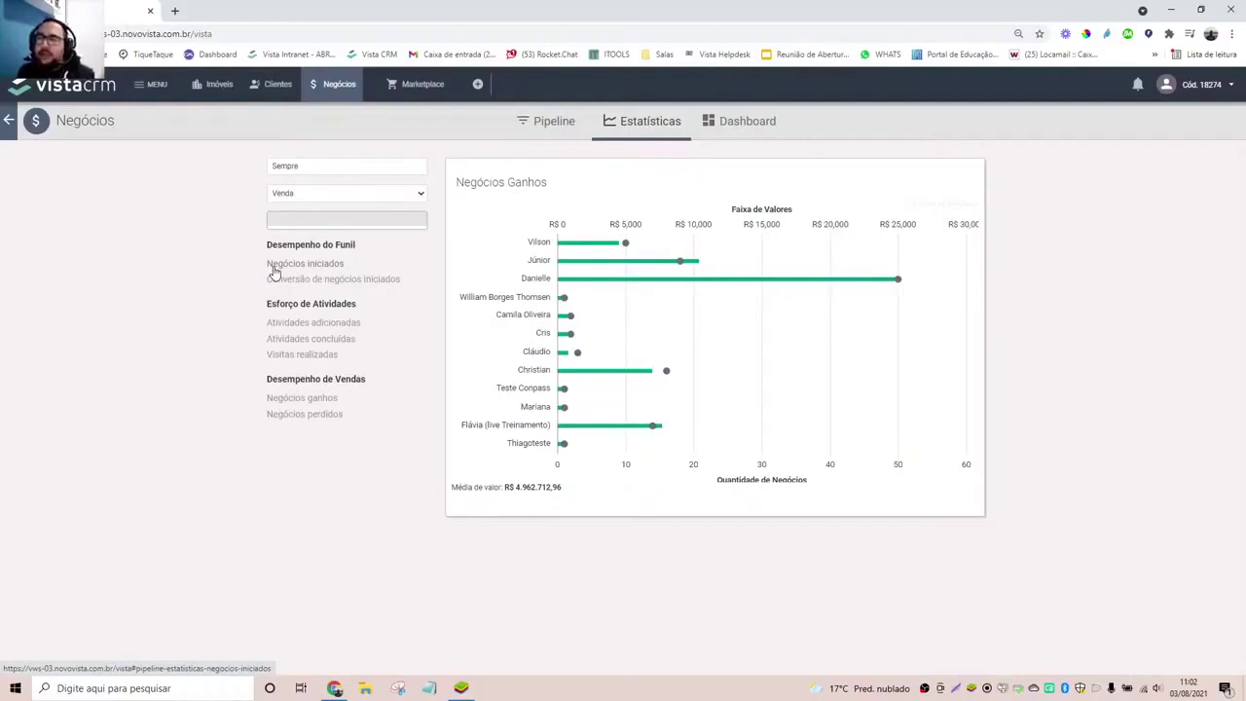
- Examine the Venda dashboard's deal summaries and loss reasons (Motivos de perda)
click(737, 132)
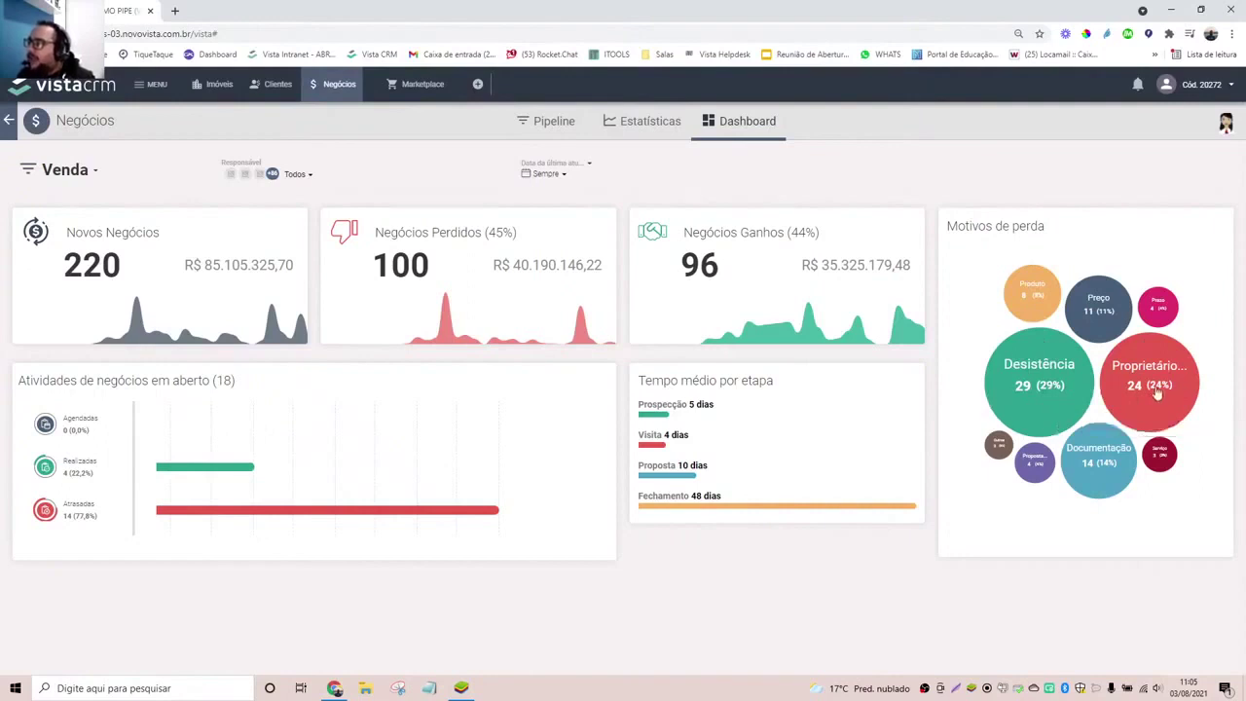
mouse_move(1148, 367)
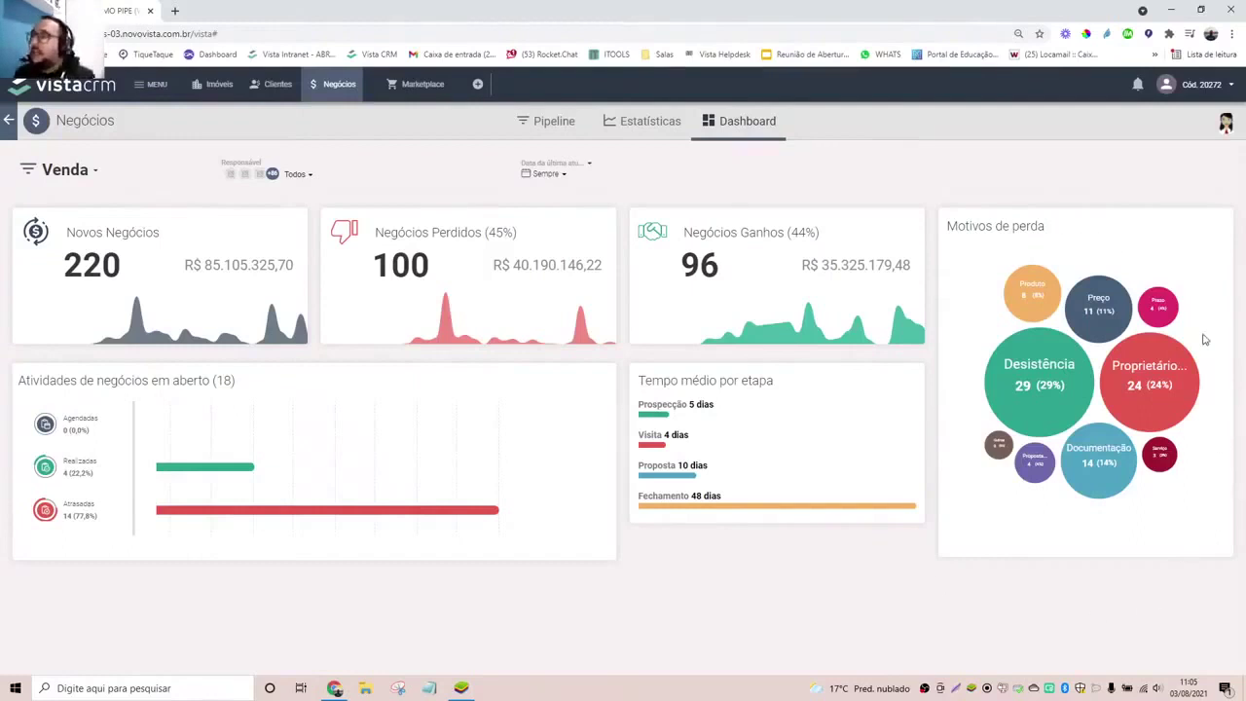
mouse_move(67, 281)
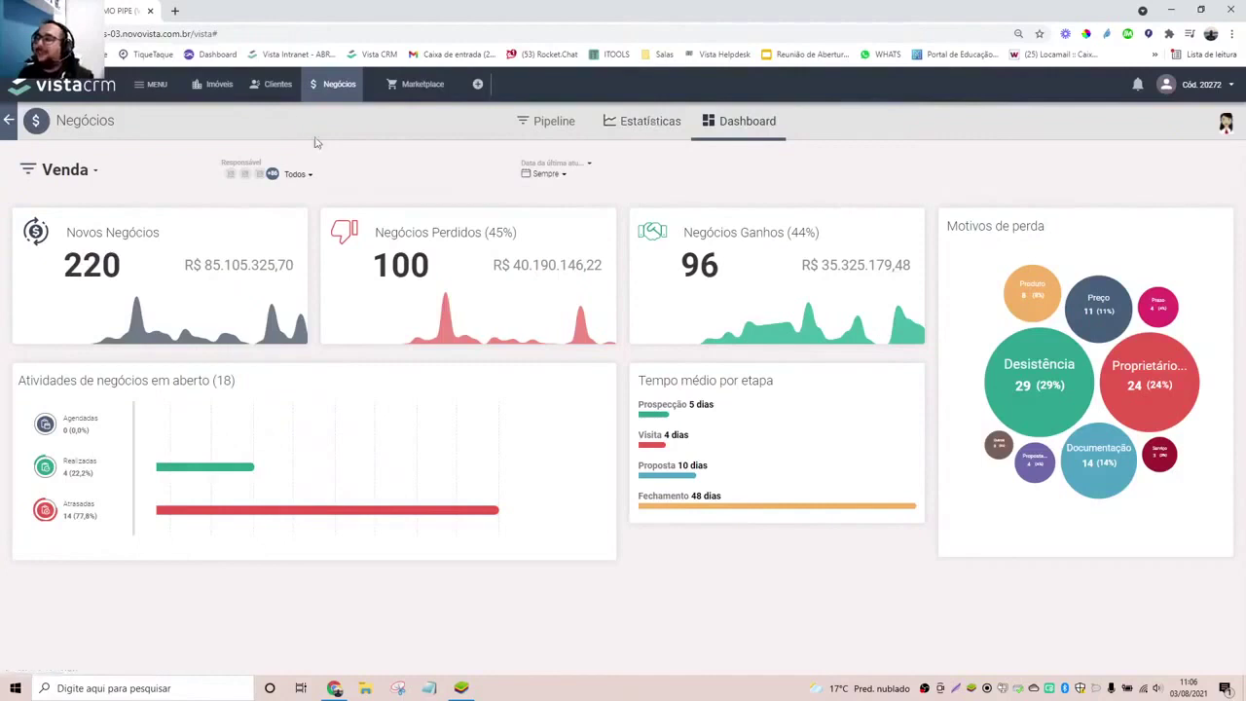
mouse_move(1049, 288)
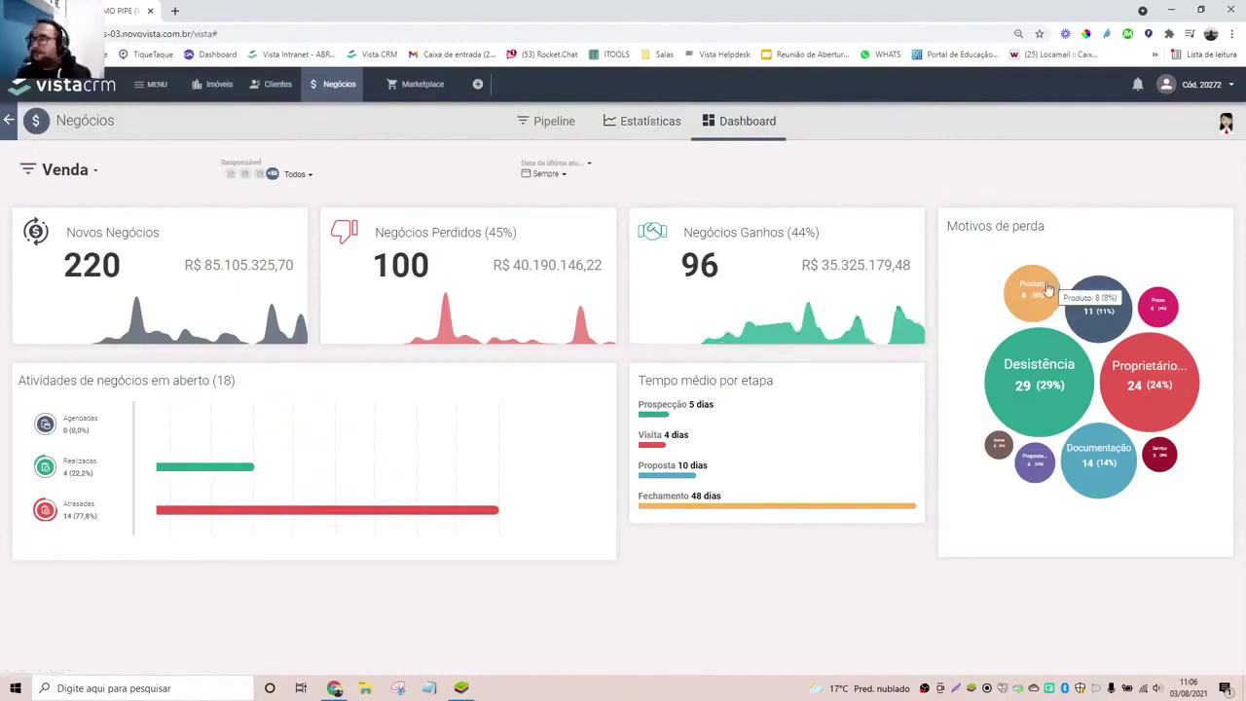
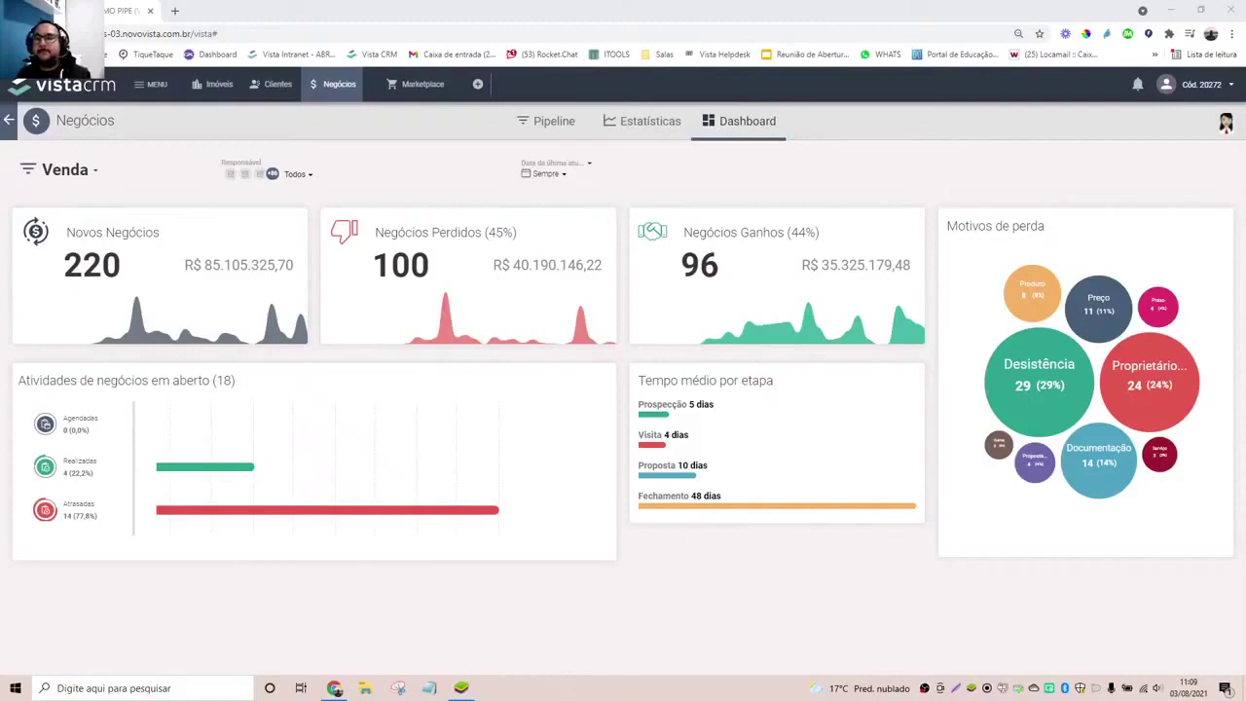
- Open the property search catalogue (Imóveis)
click(232, 81)
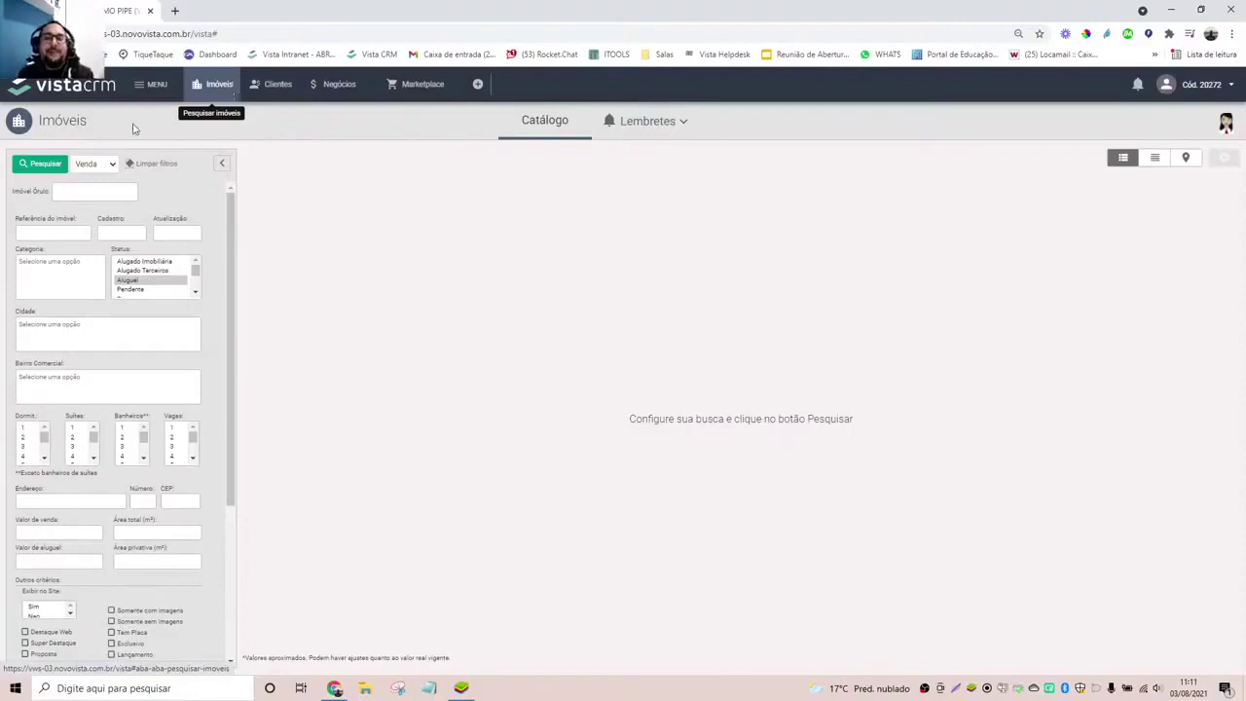
click(234, 88)
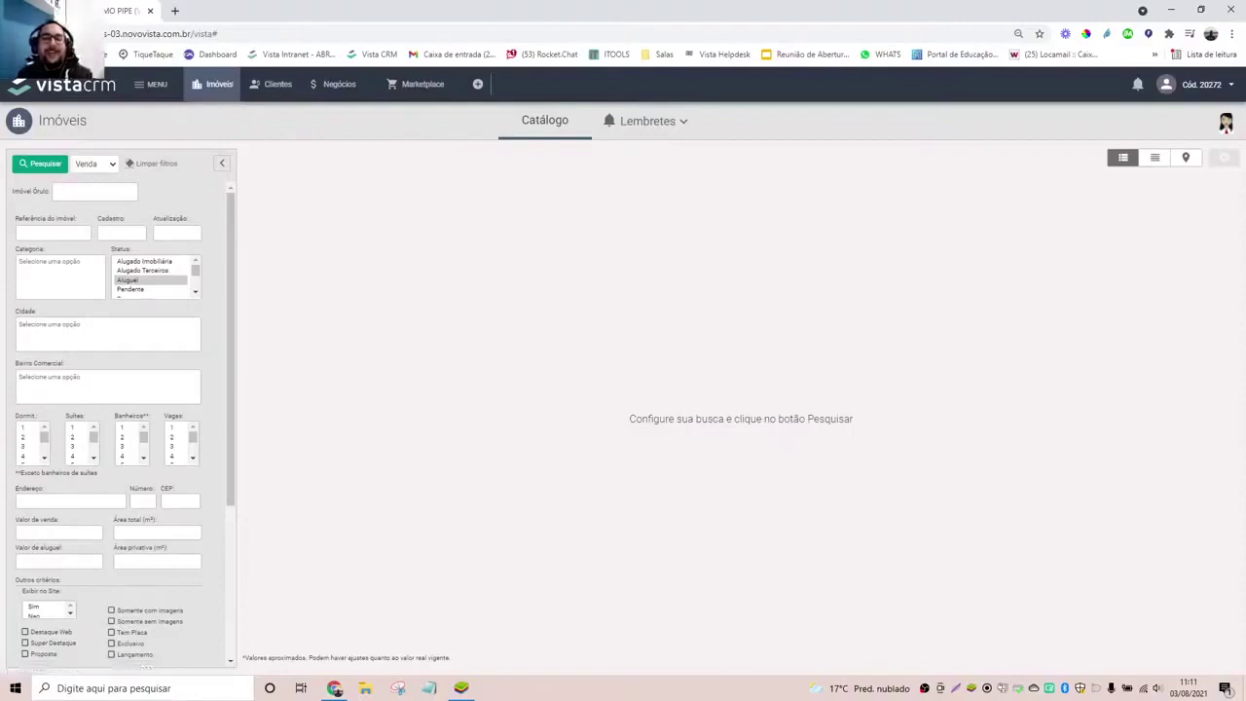